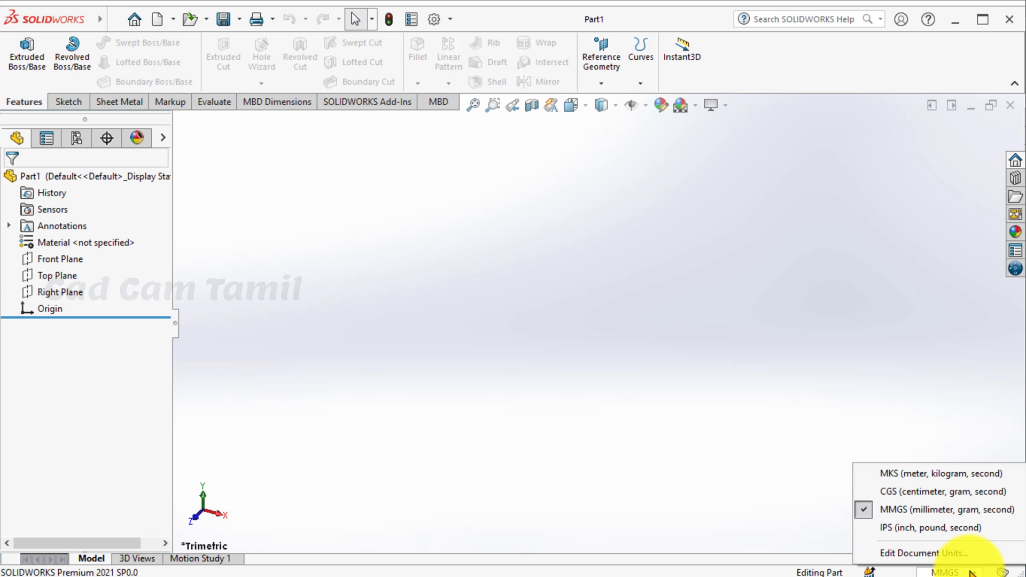
- Start a sketch on the Front Plane and draw a circle centred on the origin with a radius of about 30 mm
{"action": "left_click", "coordinate": [658, 434]}
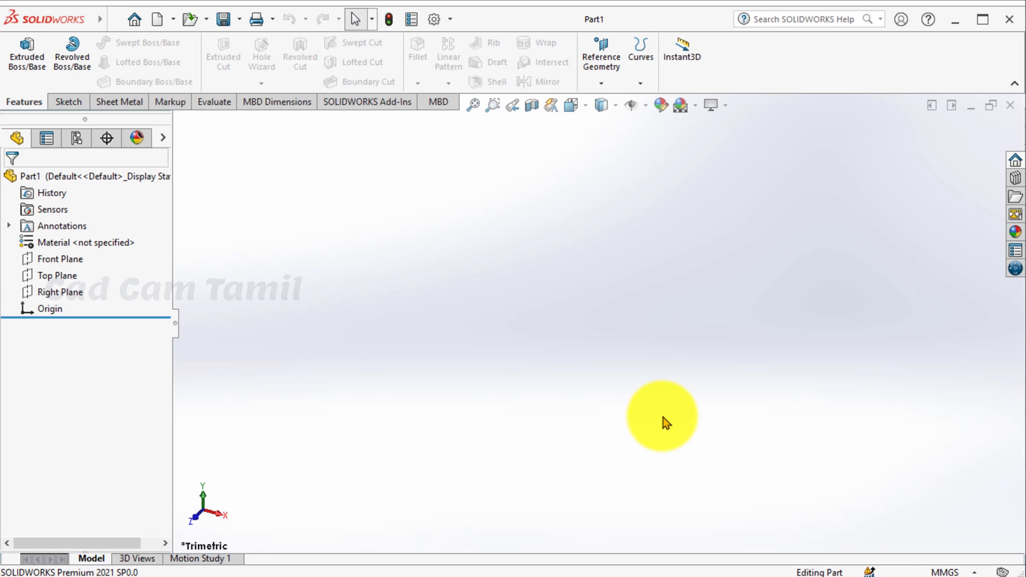
{"action": "left_click", "coordinate": [71, 261]}
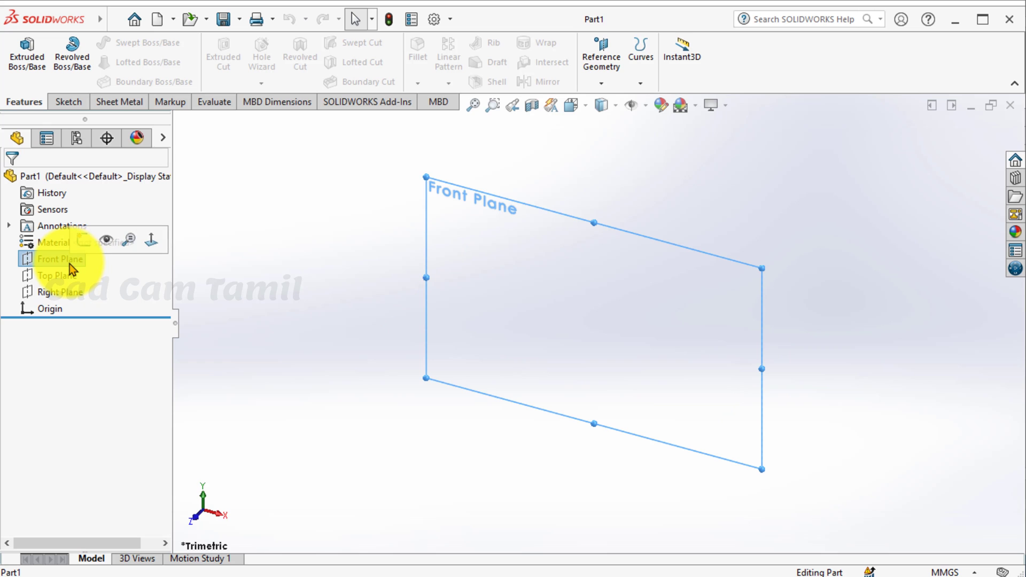
{"action": "left_click", "coordinate": [81, 240]}
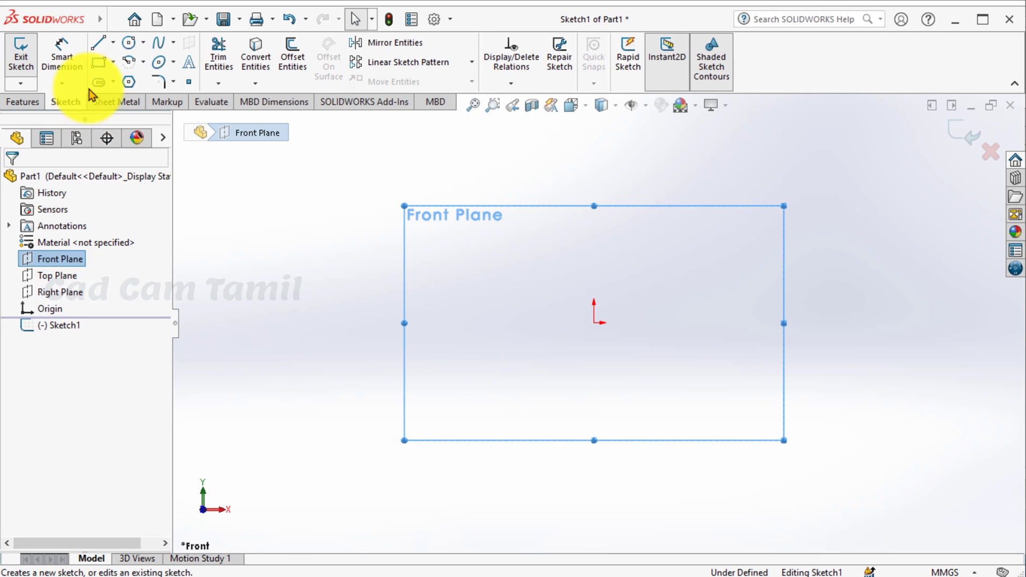
{"action": "left_click", "coordinate": [128, 42]}
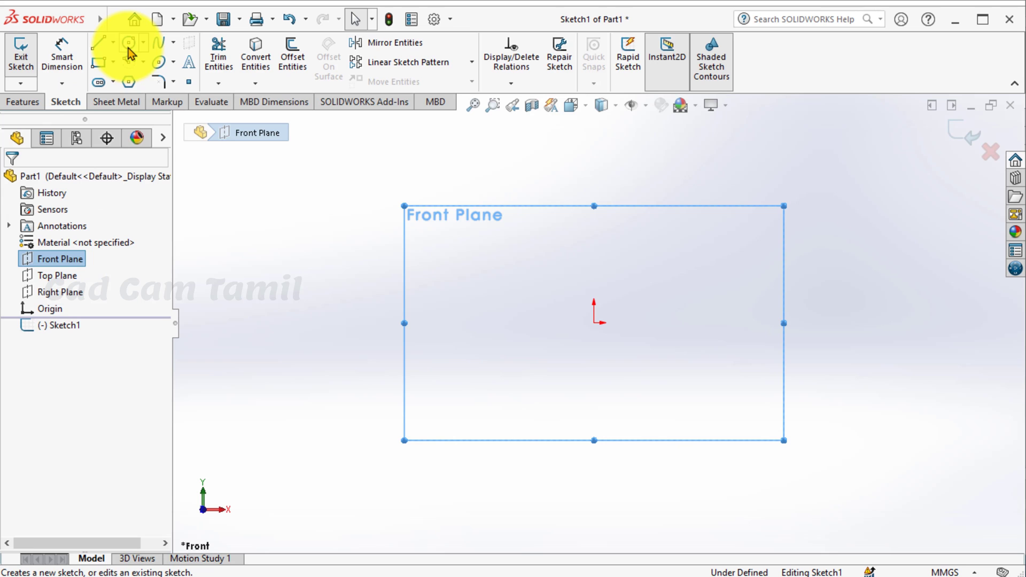
{"action": "left_click", "coordinate": [593, 322]}
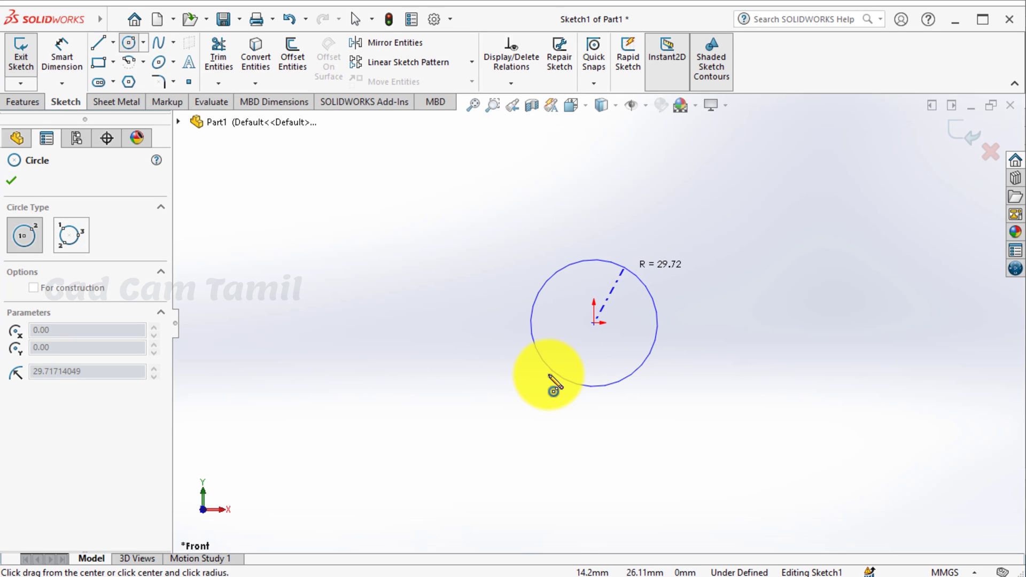
{"action": "left_click", "coordinate": [551, 390]}
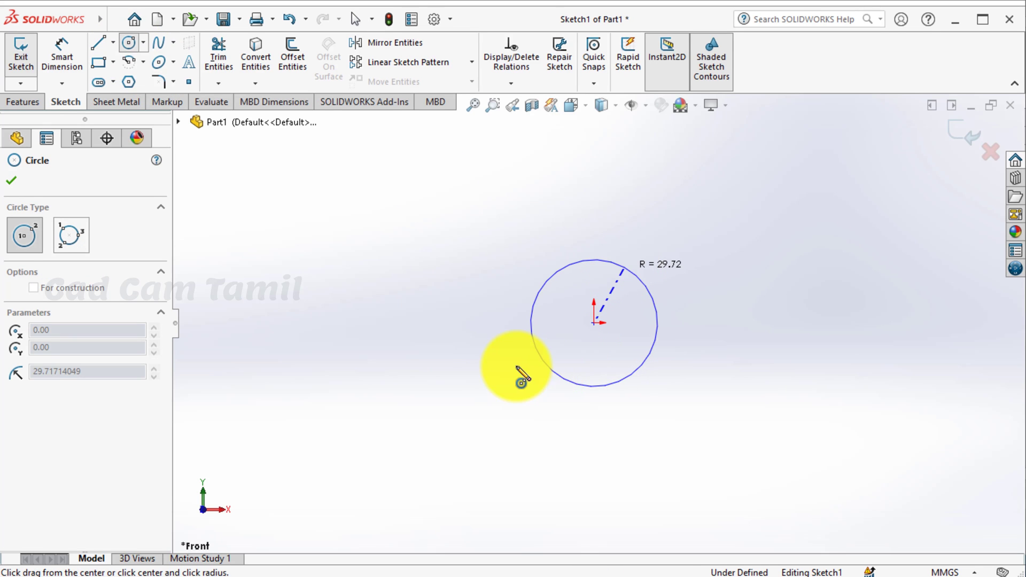
{"action": "key", "text": "Escape"}
- Check the shaft reference drawing and dimension the circle's diameter as 50 mm
{"action": "key", "text": "alt+Tab"}
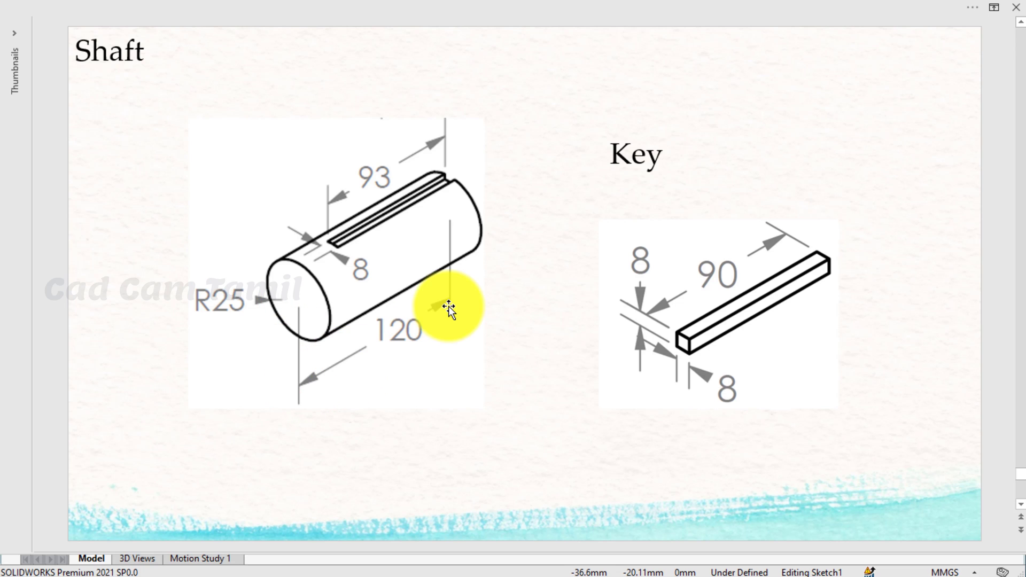
{"action": "key", "text": "alt+Tab"}
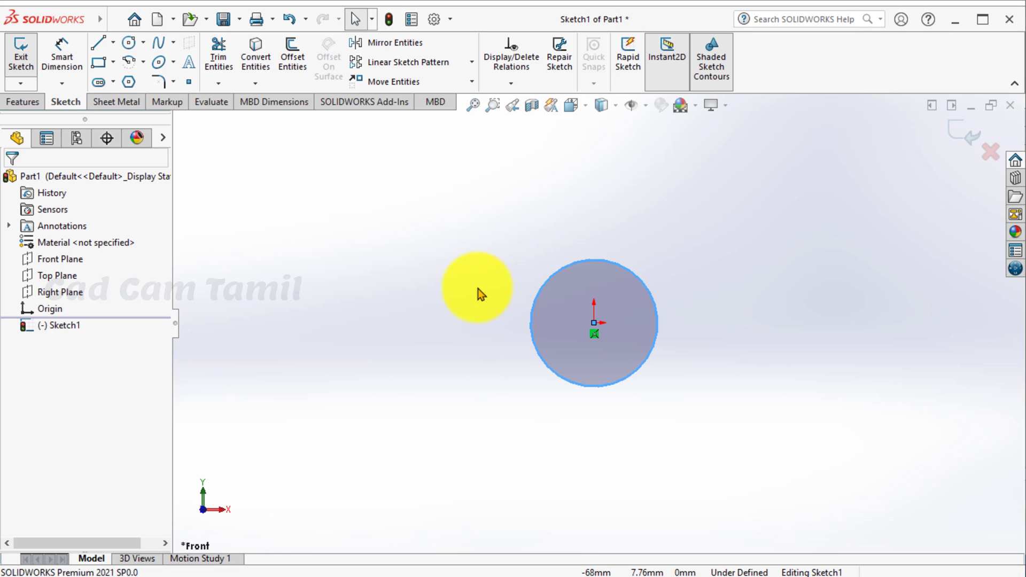
{"action": "left_click", "coordinate": [61, 49]}
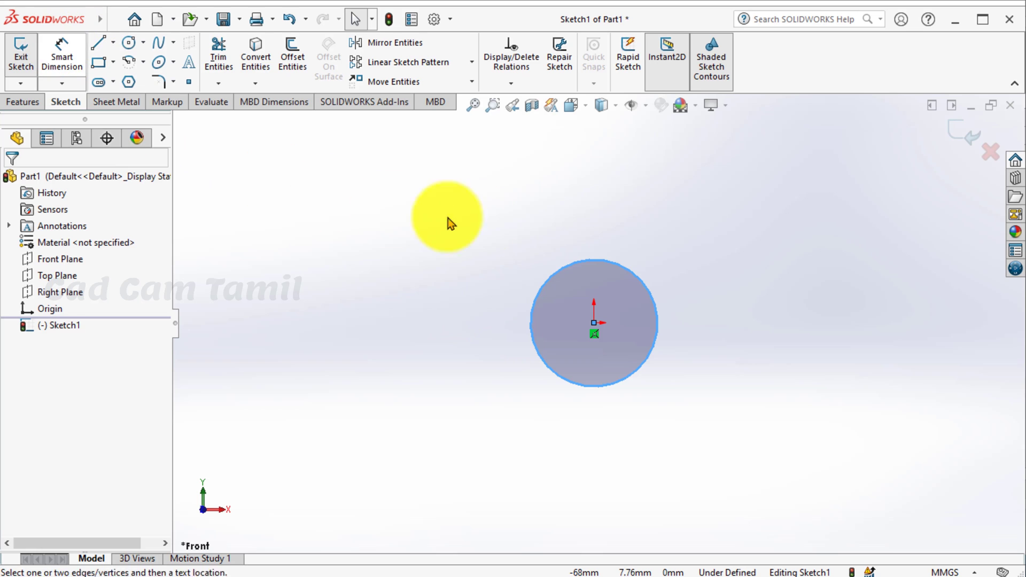
{"action": "left_click", "coordinate": [573, 261]}
{"action": "left_click", "coordinate": [483, 231]}
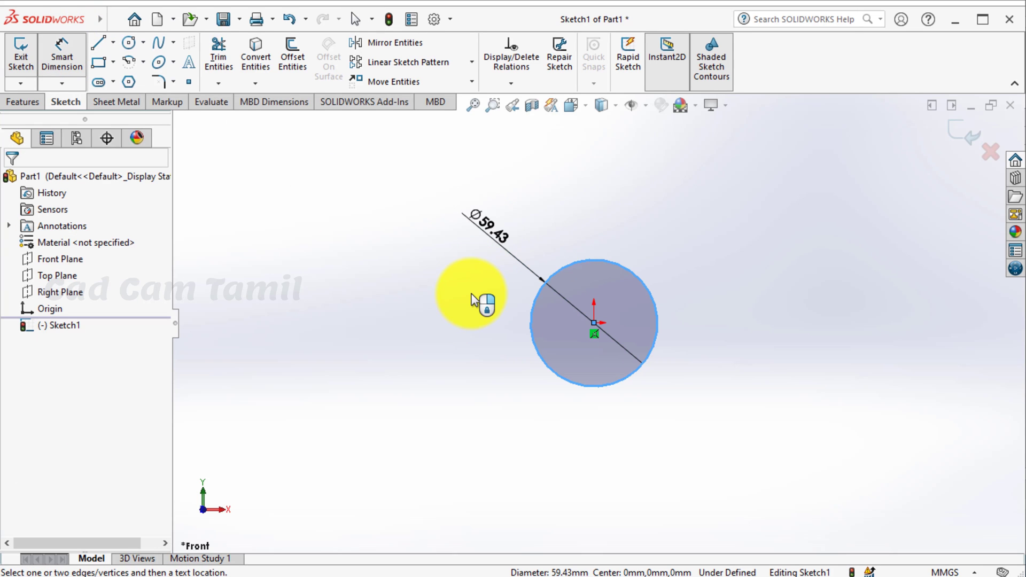
{"action": "type", "text": "50"}
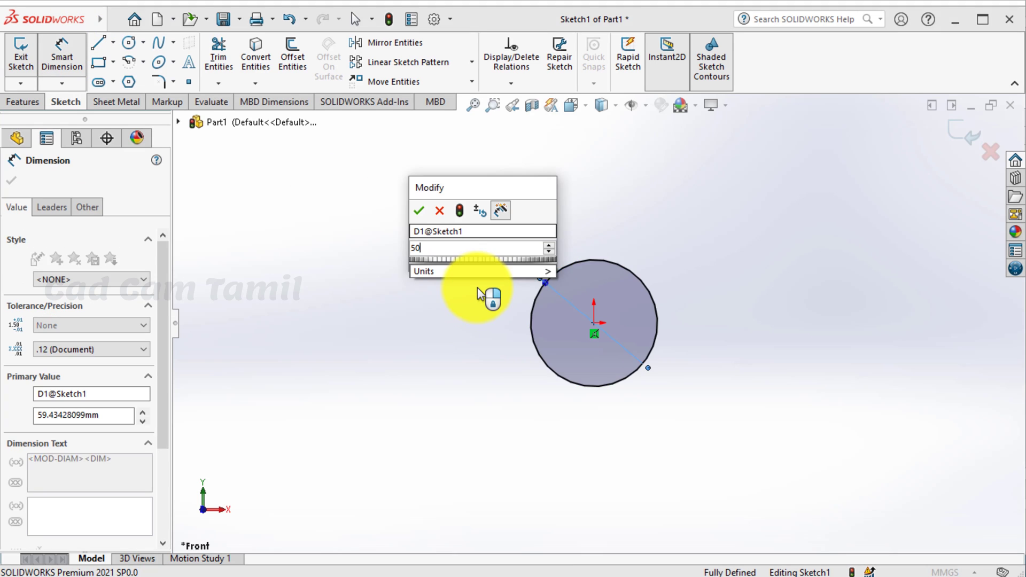
{"action": "key", "text": "Return"}
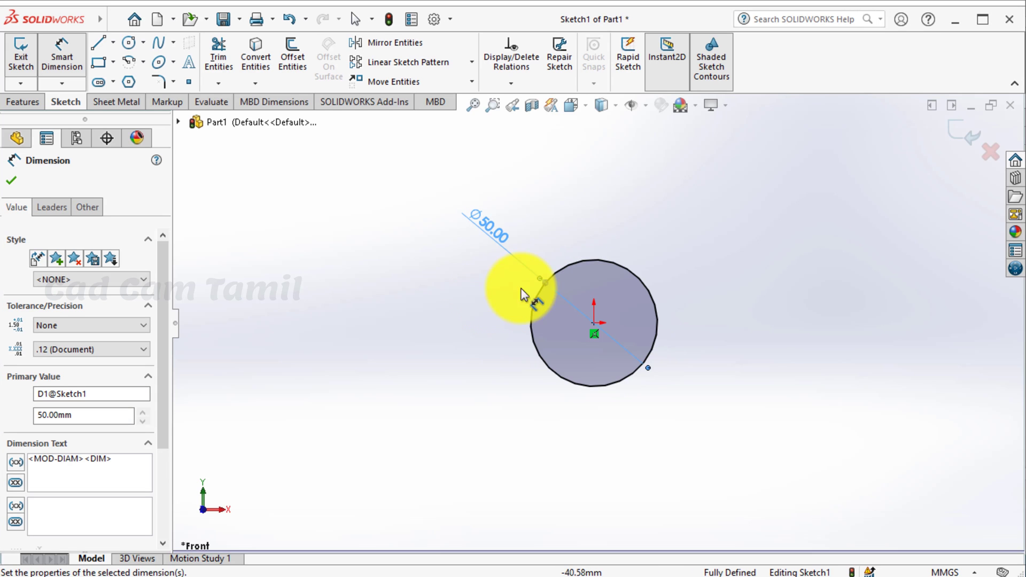
- Close the sketch and extrude the circle as a blind boss 120 mm deep
{"action": "left_click", "coordinate": [961, 132]}
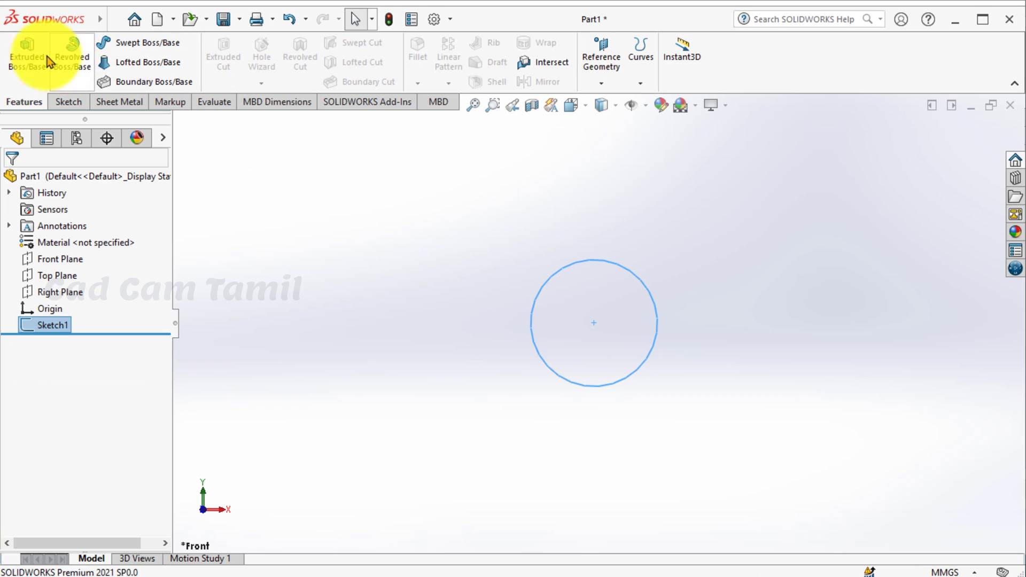
{"action": "left_click", "coordinate": [47, 60]}
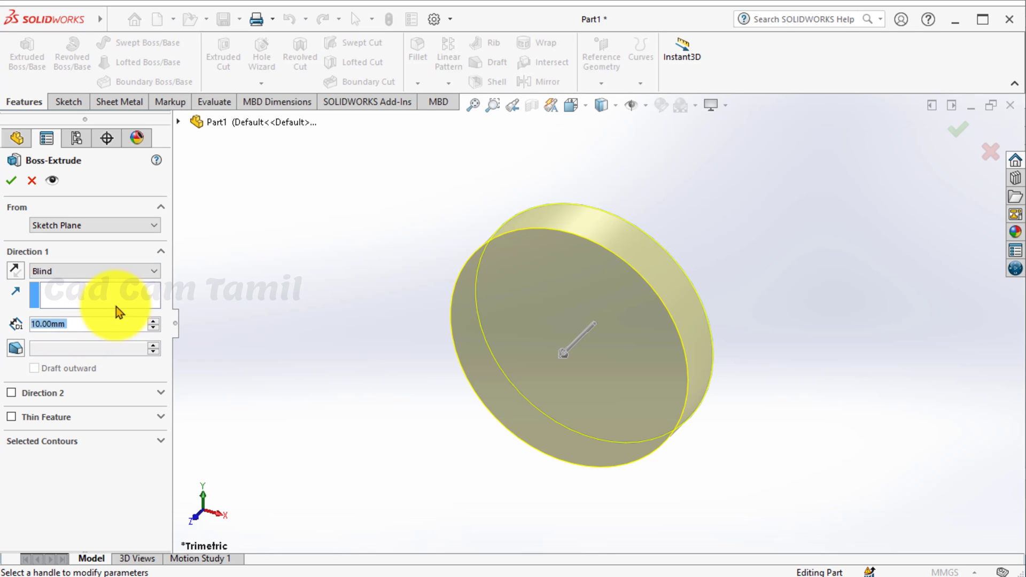
{"action": "type", "text": "120"}
{"action": "key", "text": "Return"}
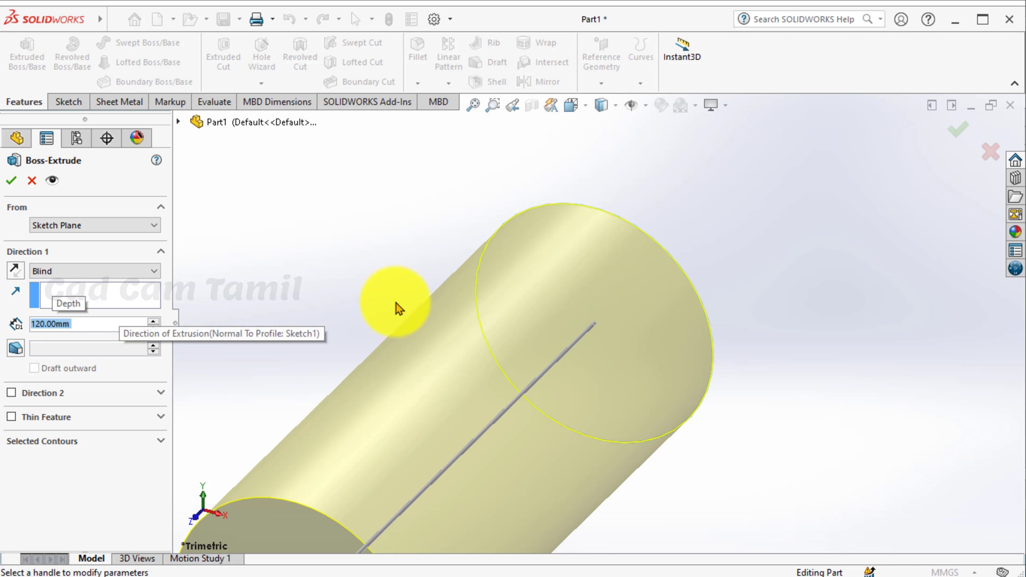
{"action": "scroll", "coordinate": [712, 267], "scroll_direction": "up", "scroll_amount": 5}
{"action": "scroll", "coordinate": [483, 422], "scroll_direction": "down", "scroll_amount": 2}
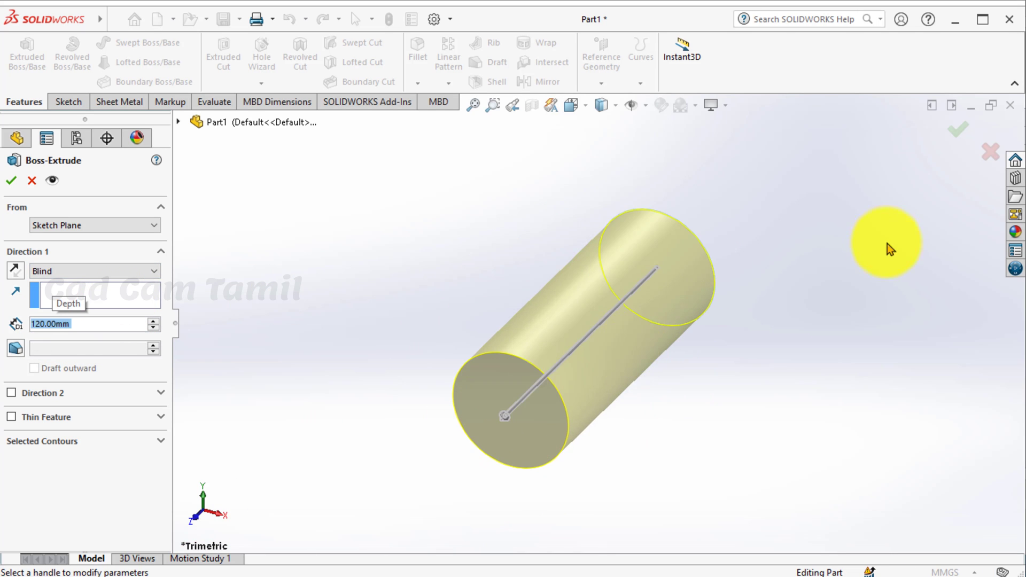
{"action": "left_click", "coordinate": [957, 137]}
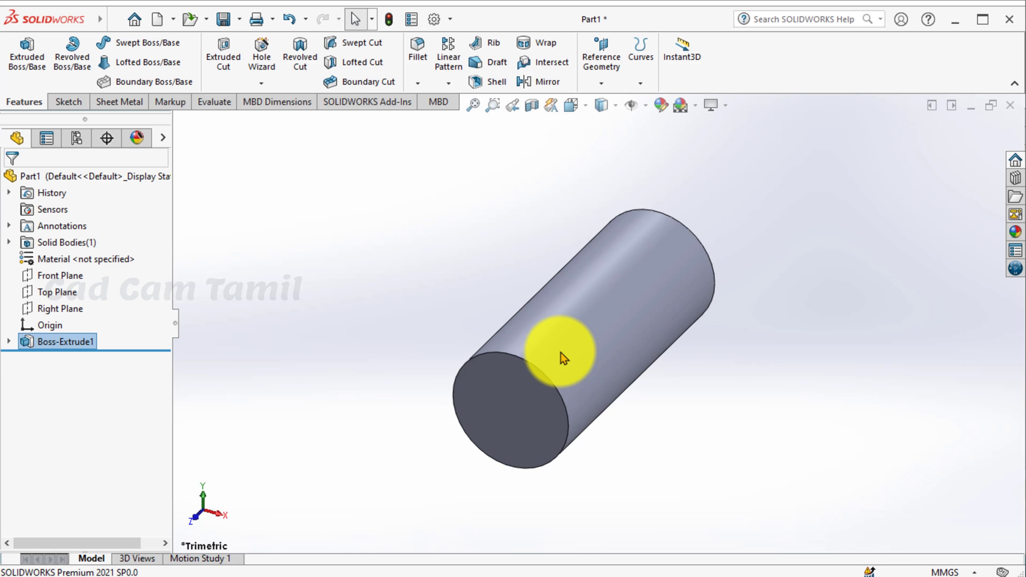
- Start a new sketch on the cylinder's front circular end face, viewed face-on
{"action": "key", "text": "alt+Tab"}
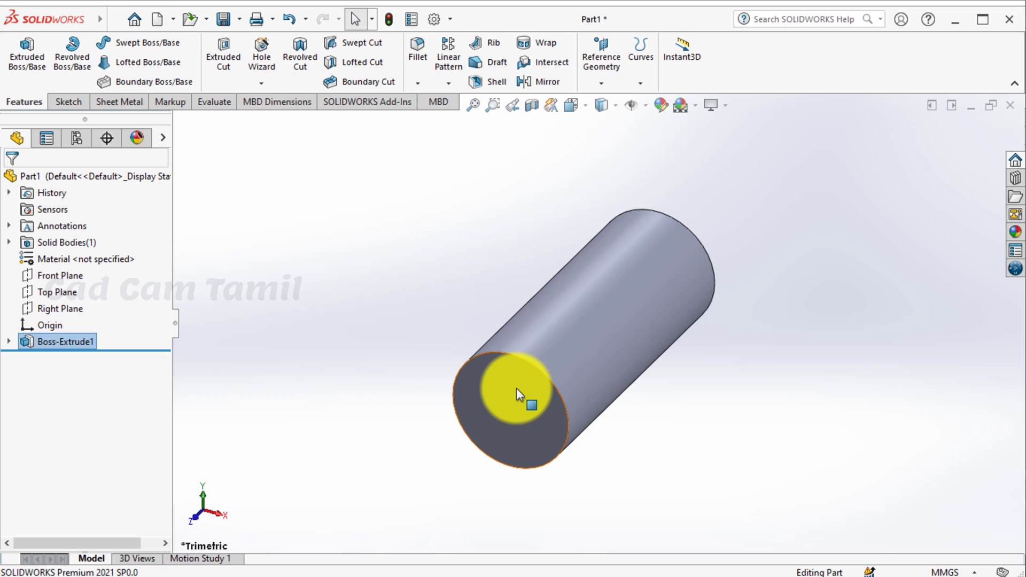
{"action": "left_click", "coordinate": [516, 394]}
{"action": "left_click", "coordinate": [568, 343]}
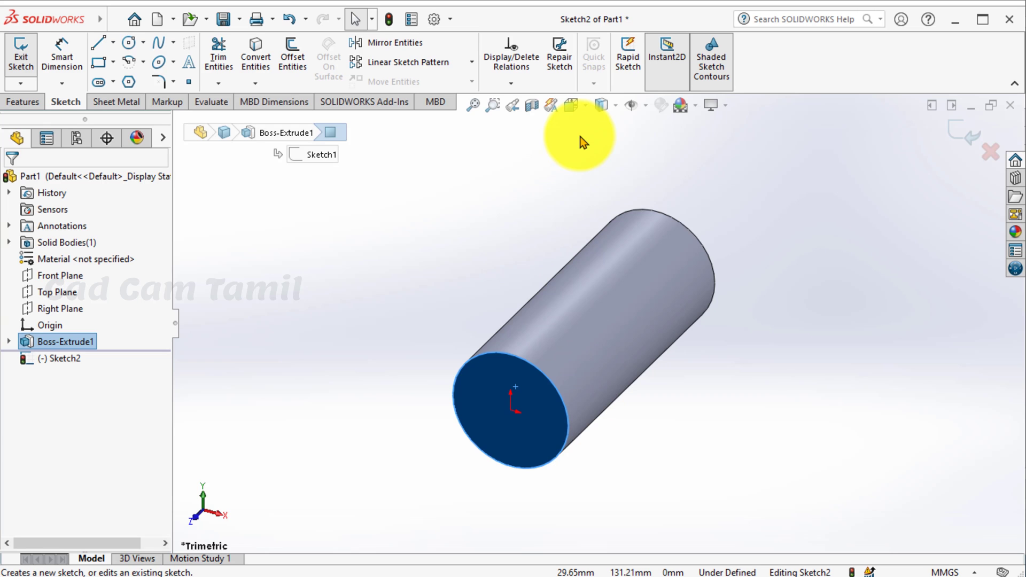
{"action": "key", "text": "ctrl+8"}
{"action": "key", "text": "f"}
{"action": "scroll", "coordinate": [765, 244], "scroll_direction": "down", "scroll_amount": 2}
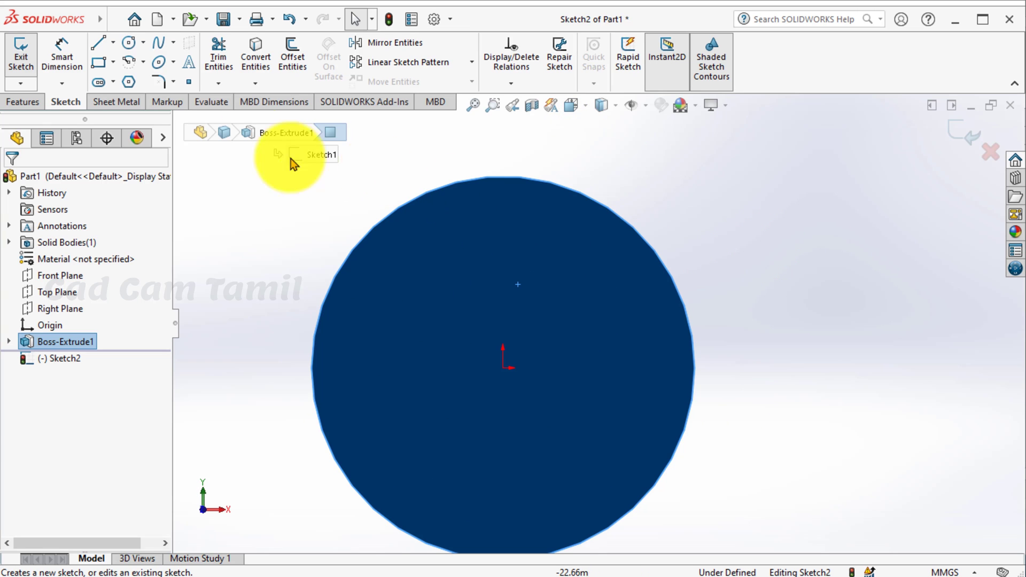
- Draw a vertical centerline about 32 mm long from the origin up past the circular face's upper edge
{"action": "left_click", "coordinate": [114, 43]}
{"action": "left_click", "coordinate": [113, 79]}
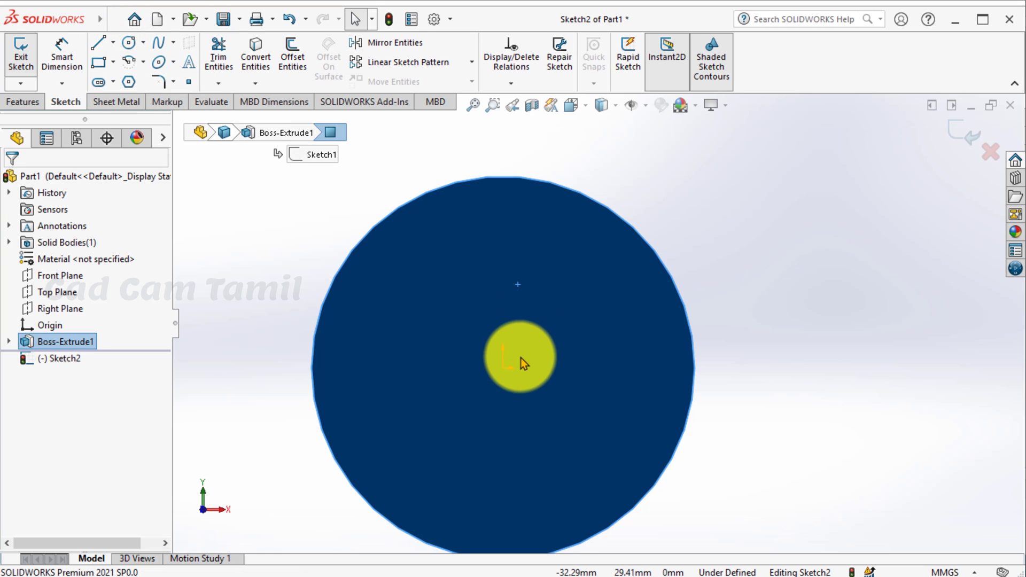
{"action": "left_click", "coordinate": [503, 369]}
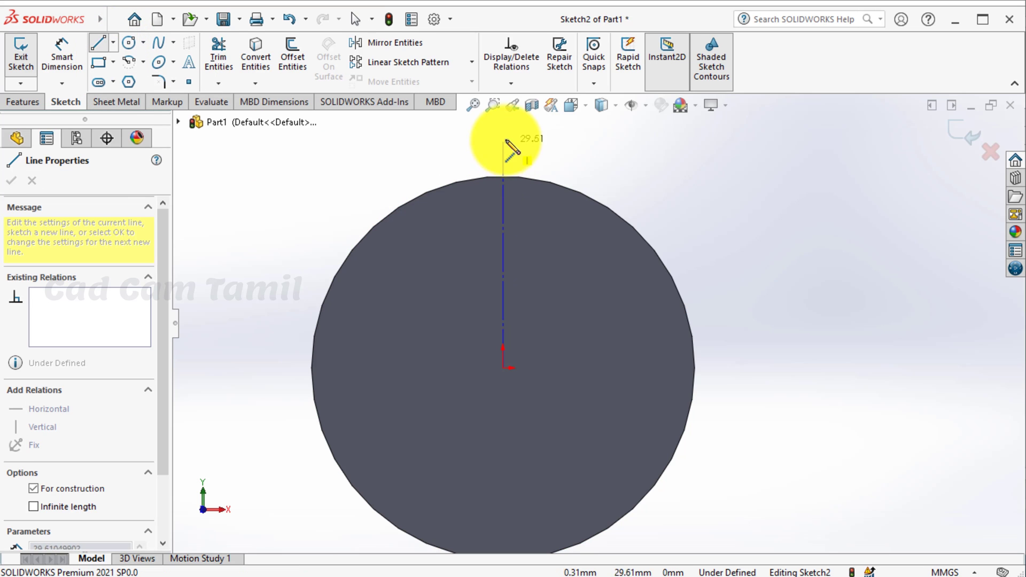
{"action": "left_click", "coordinate": [503, 123]}
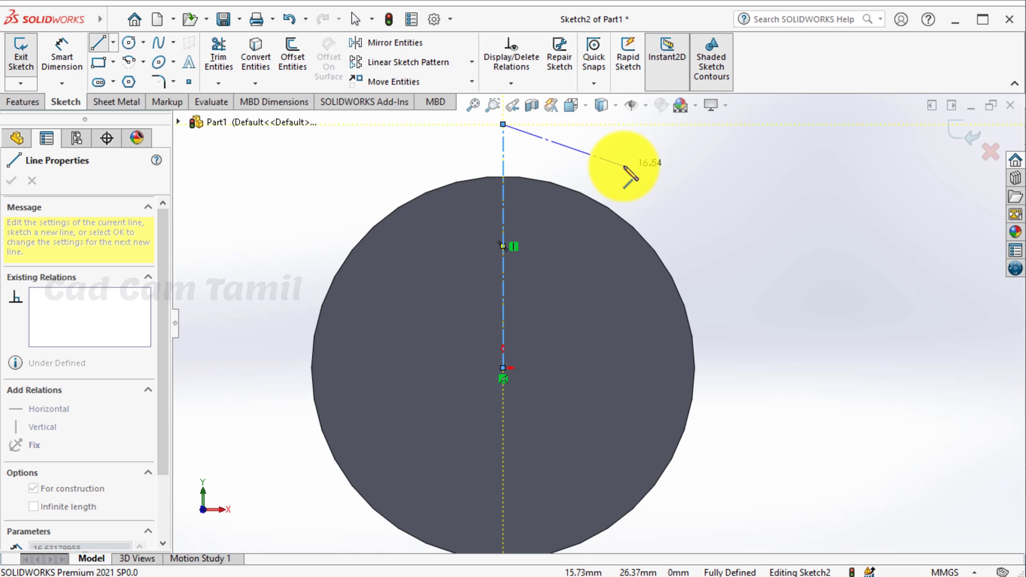
{"action": "key", "text": "Escape"}
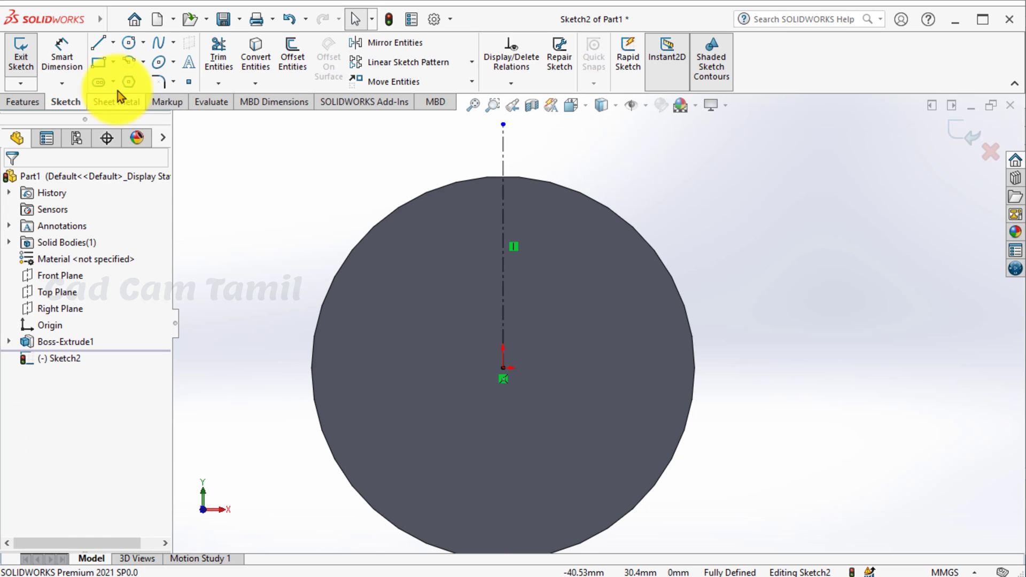
- Sketch a corner rectangle about 7.8 by 6.8 mm across the centerline, overlapping the circular face's upper edge
{"action": "left_click", "coordinate": [100, 63]}
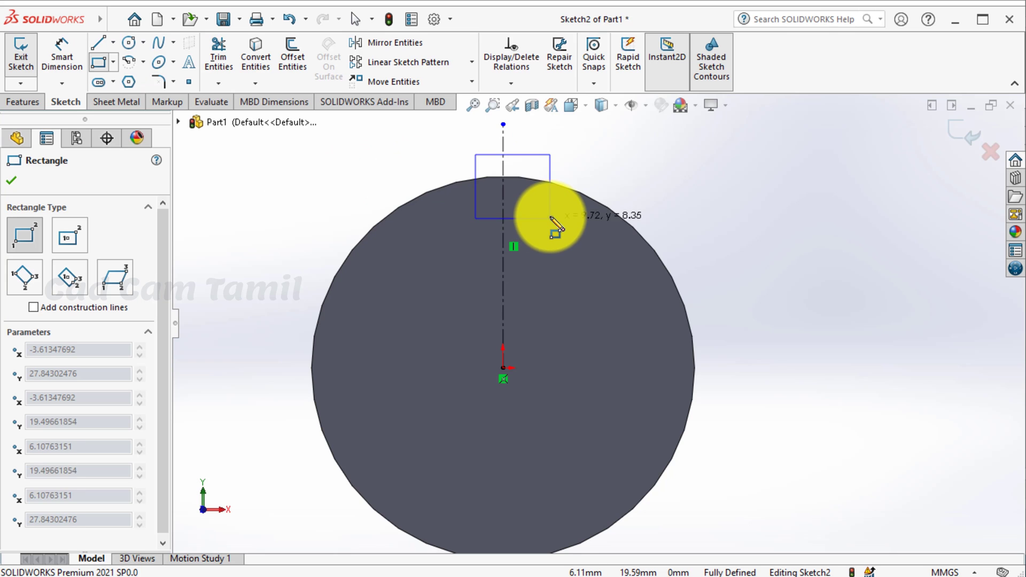
{"action": "left_click", "coordinate": [534, 207]}
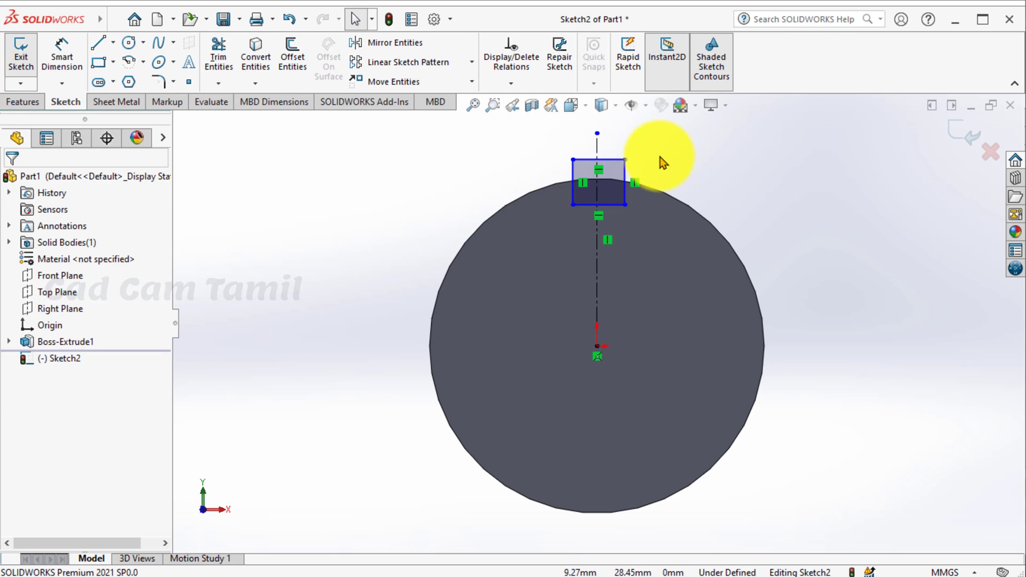
{"action": "scroll", "coordinate": [659, 156], "scroll_direction": "down", "scroll_amount": 2}
- Dimension the rectangle's height as 10 mm and its width as 8 mm
{"action": "left_click", "coordinate": [62, 51]}
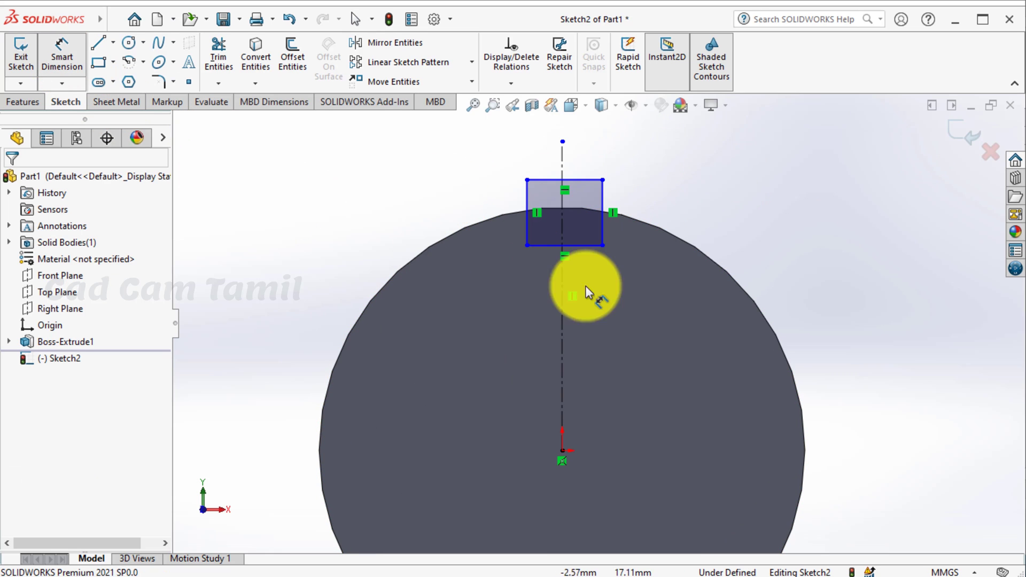
{"action": "left_click", "coordinate": [605, 230]}
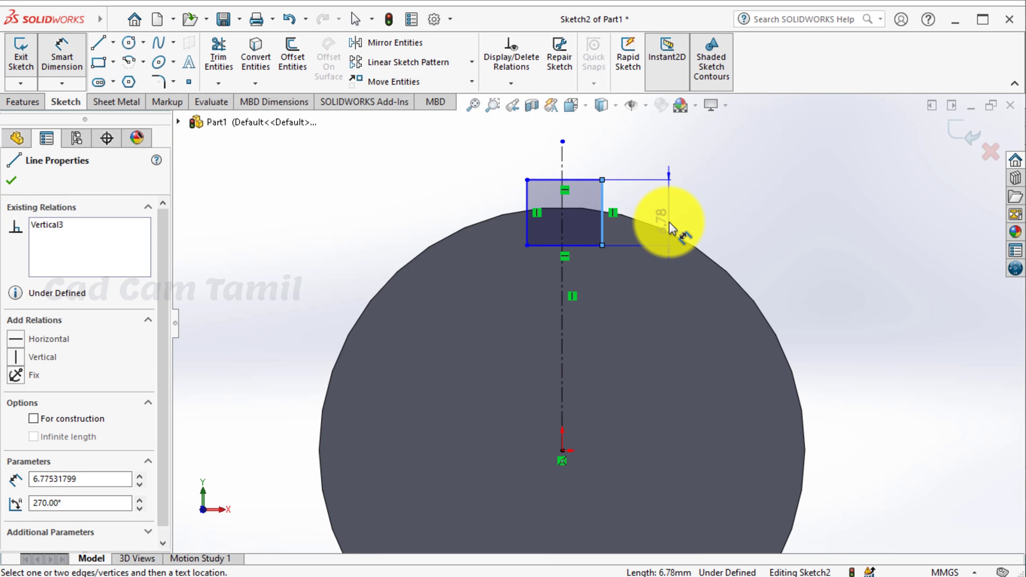
{"action": "left_click", "coordinate": [662, 239]}
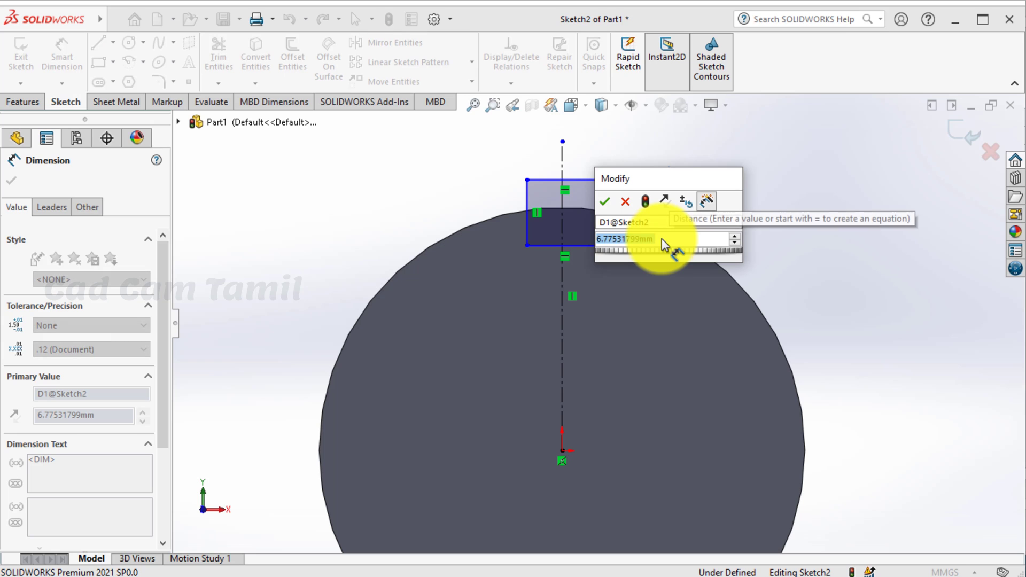
{"action": "type", "text": "10"}
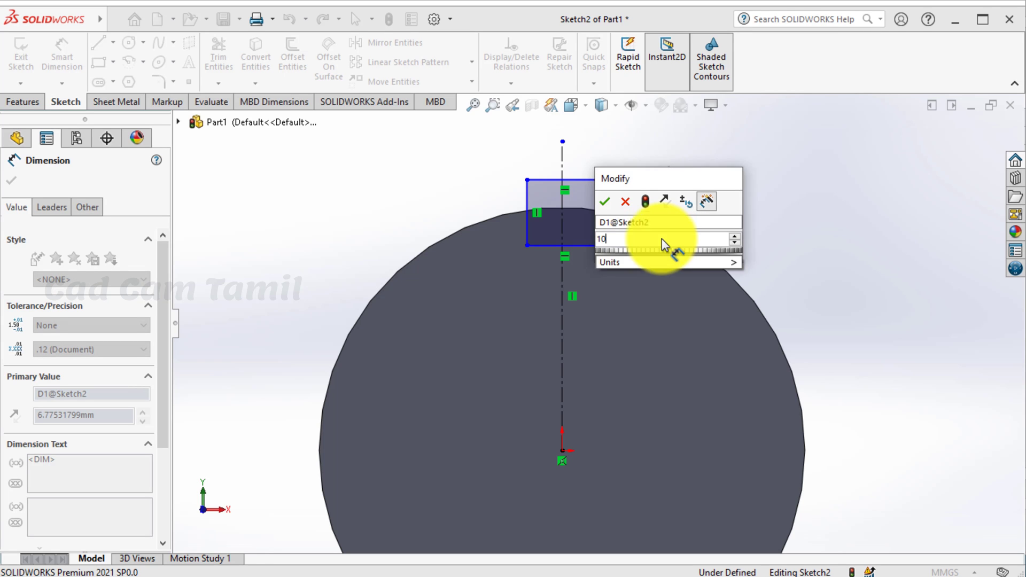
{"action": "key", "text": "Return"}
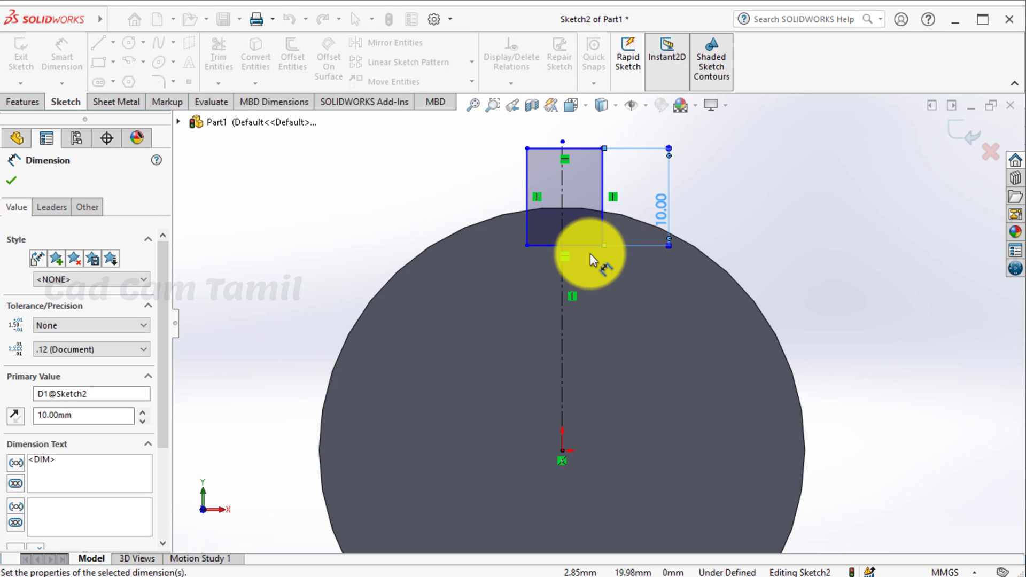
{"action": "left_click", "coordinate": [579, 245]}
{"action": "left_click", "coordinate": [582, 287]}
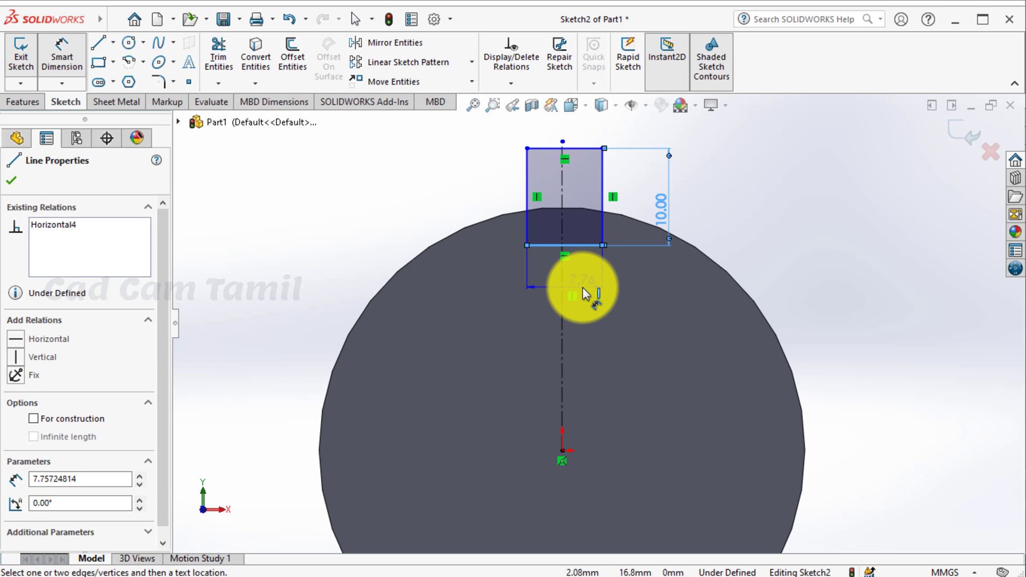
{"action": "type", "text": "8.00mm"}
{"action": "key", "text": "Return"}
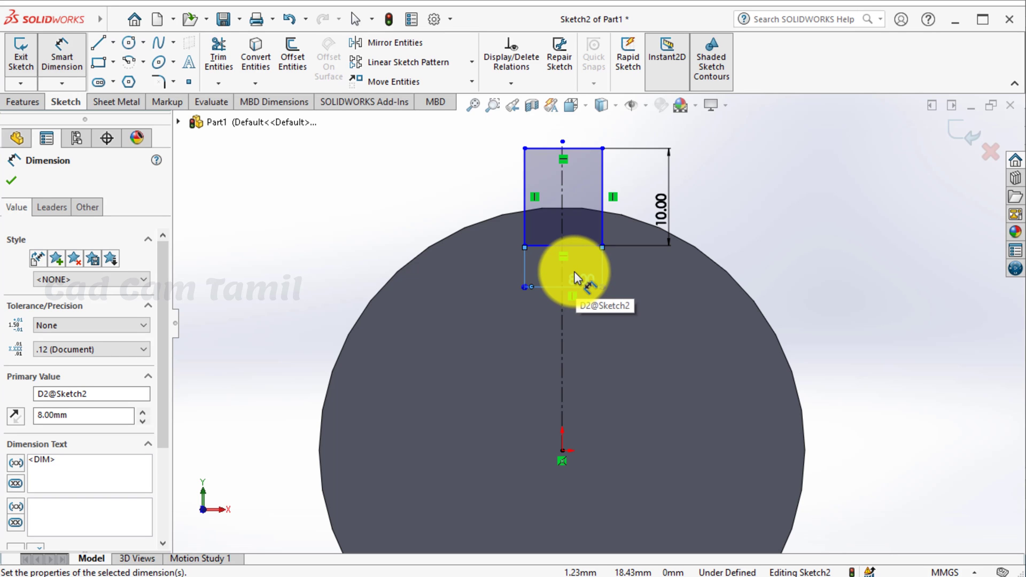
- Dimension the distance between the vertical centerline and the rectangle's left edge as 4 mm
{"action": "left_click", "coordinate": [562, 299]}
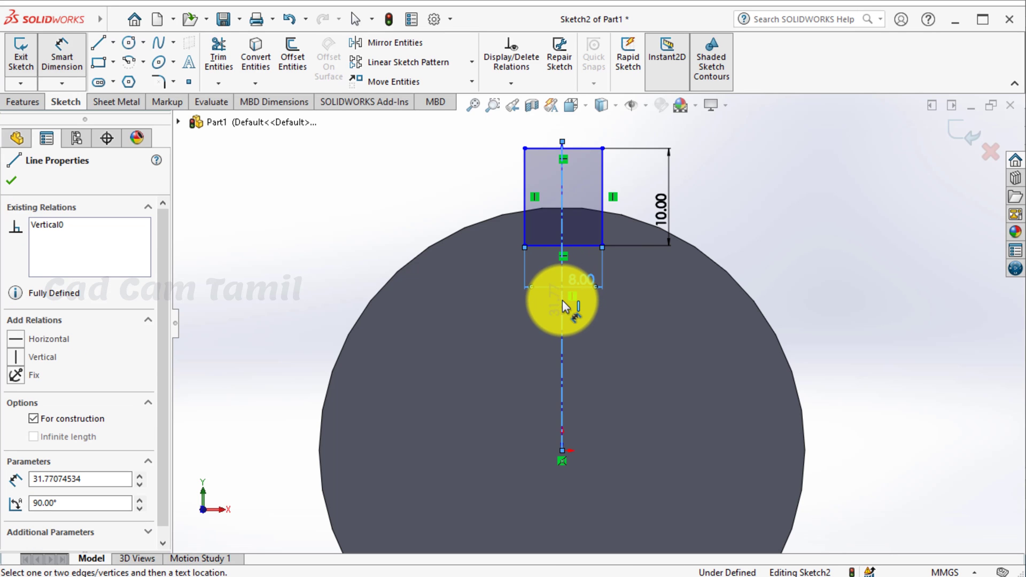
{"action": "left_click", "coordinate": [524, 243]}
{"action": "left_click", "coordinate": [528, 327]}
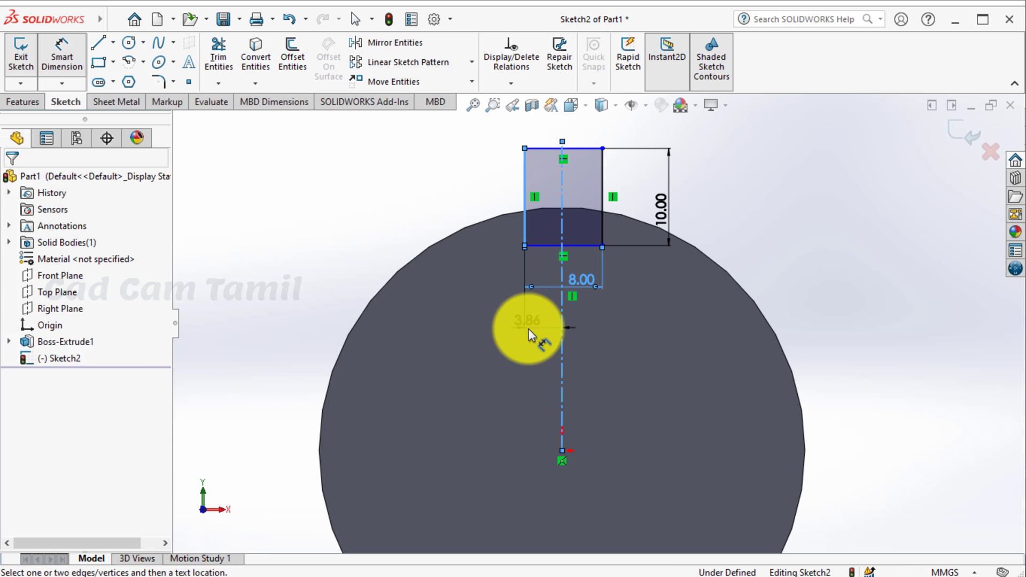
{"action": "type", "text": "4"}
{"action": "key", "text": "Return"}
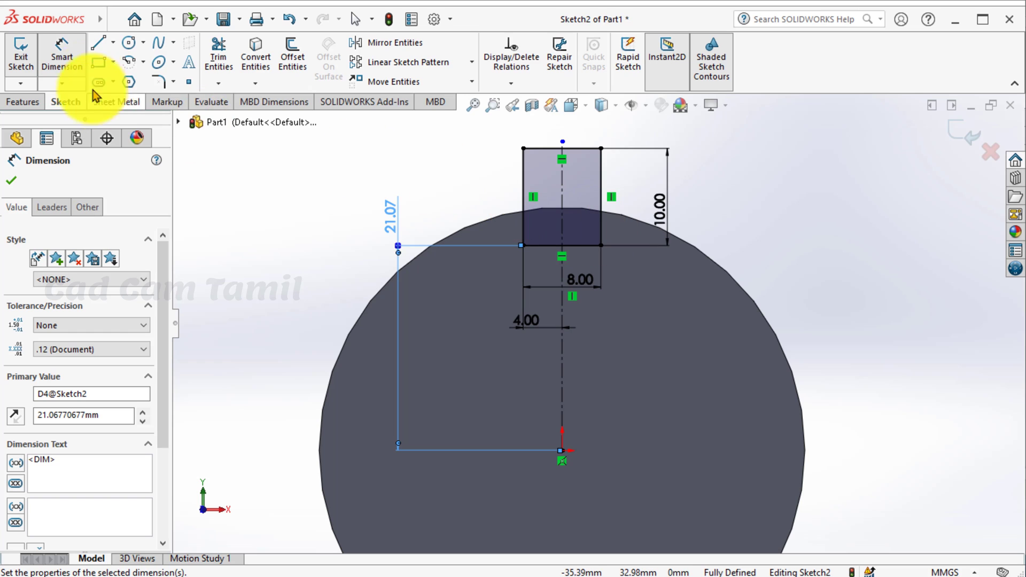
- Delete the vertical dimension between the origin and the rectangle's lower edge
{"action": "left_click", "coordinate": [567, 210]}
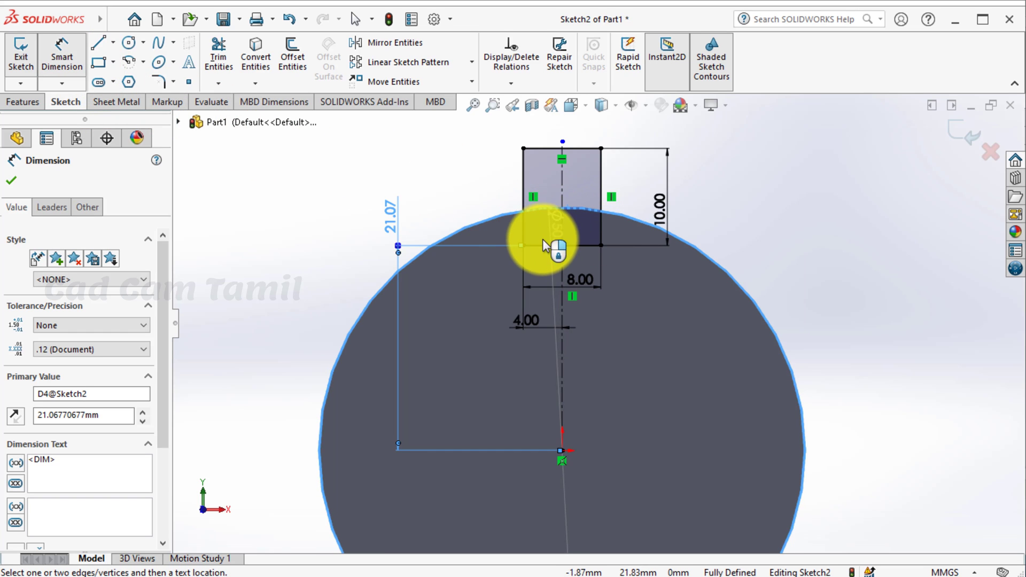
{"action": "key", "text": "Escape"}
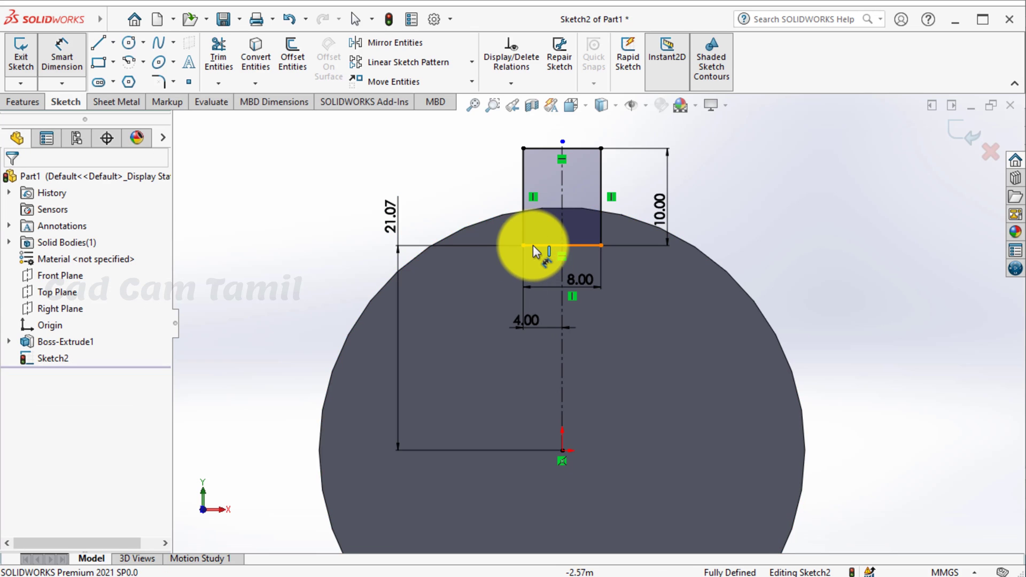
{"action": "left_click", "coordinate": [387, 217]}
{"action": "key", "text": "Delete"}
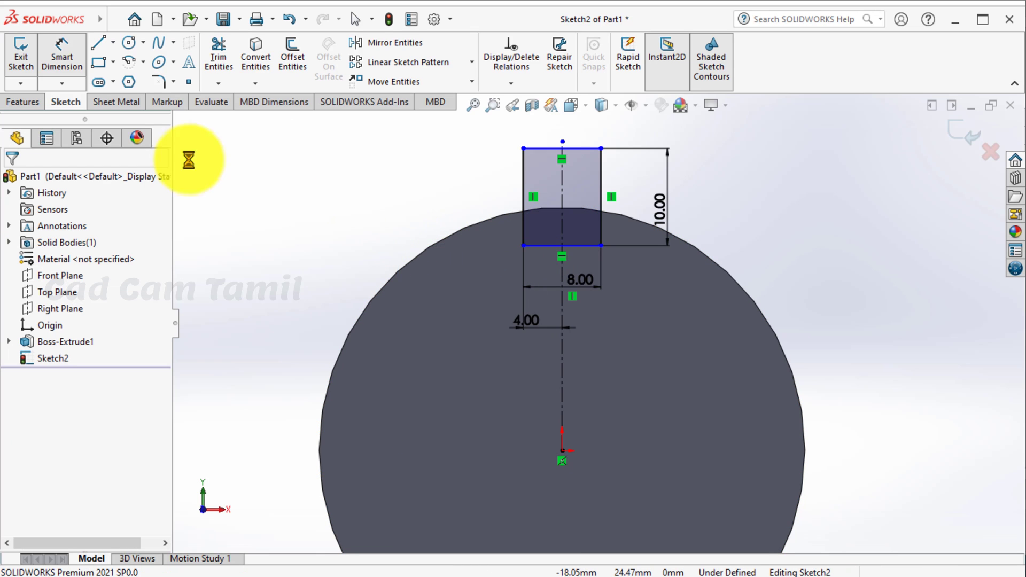
- Dimension the vertical distance from the shaft's circular edge centre to the rectangle's lower edge as 25-8 mm
{"action": "left_click", "coordinate": [573, 213]}
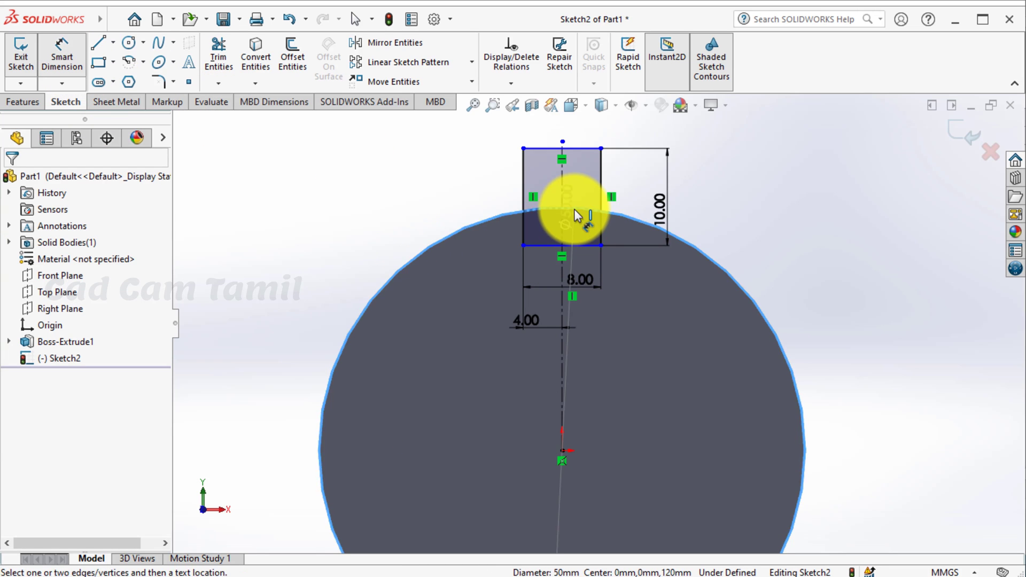
{"action": "left_click", "coordinate": [544, 242]}
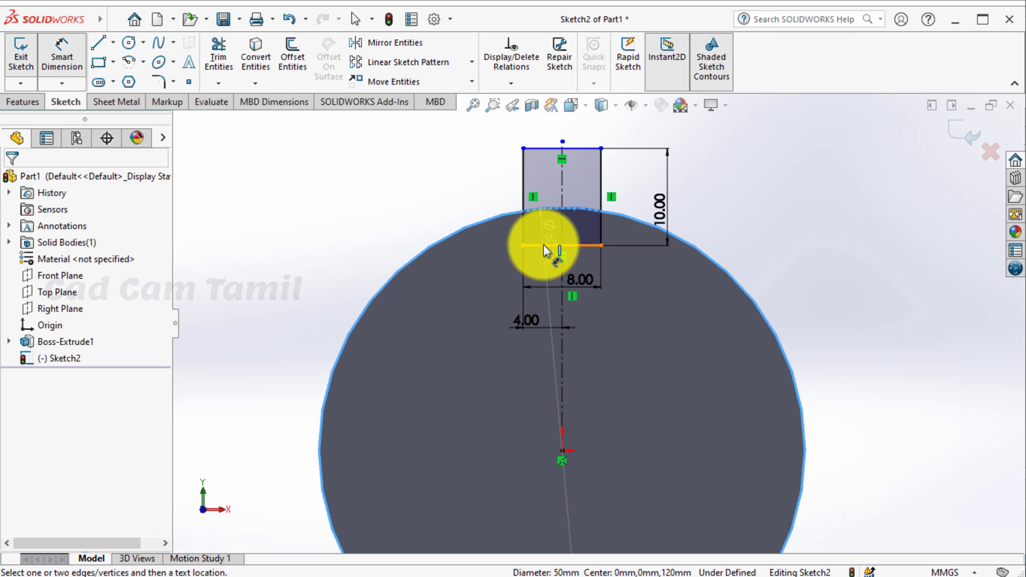
{"action": "left_click", "coordinate": [534, 245]}
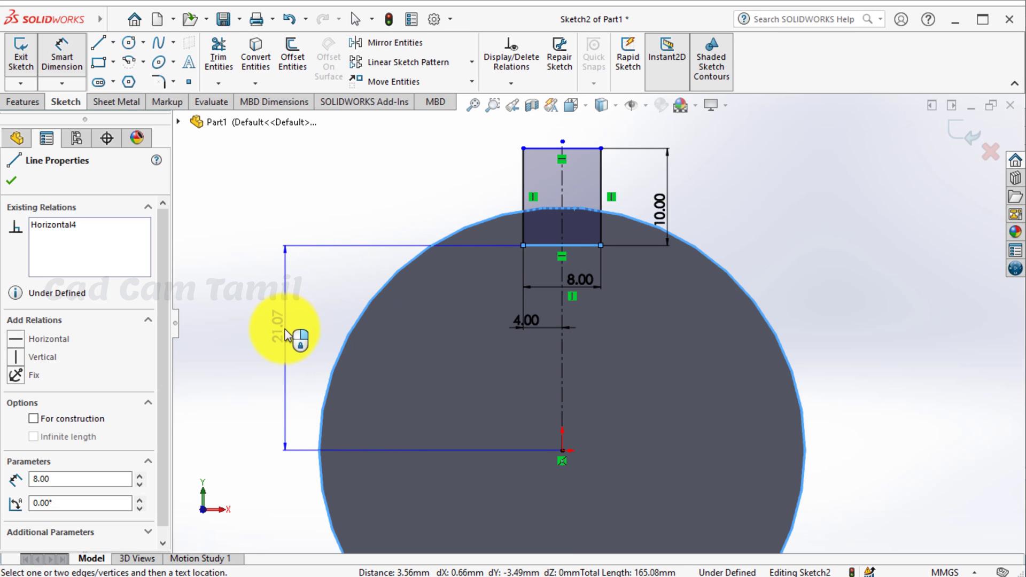
{"action": "left_click", "coordinate": [285, 338]}
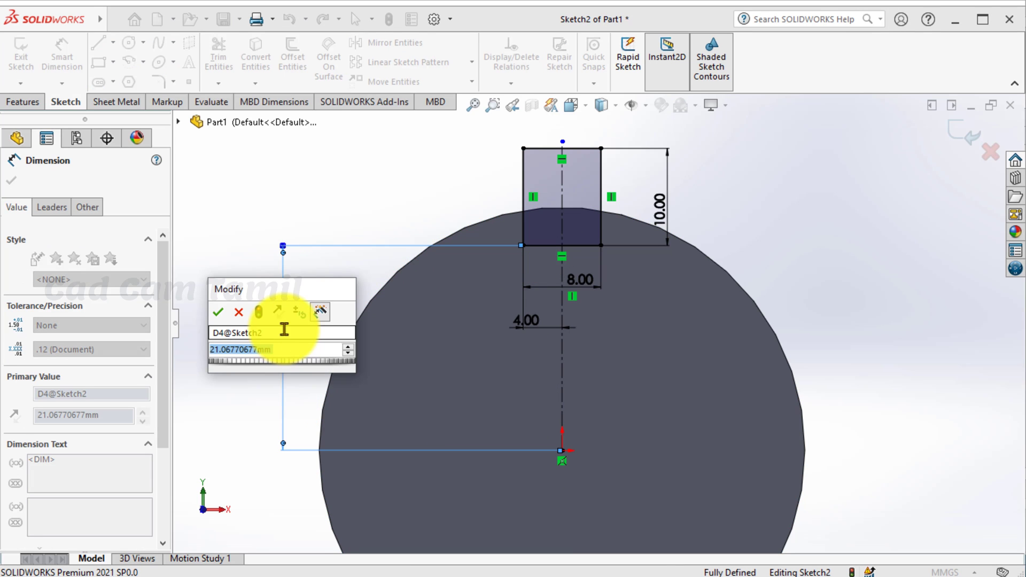
{"action": "left_click_drag", "start_coordinate": [291, 290], "coordinate": [342, 154]}
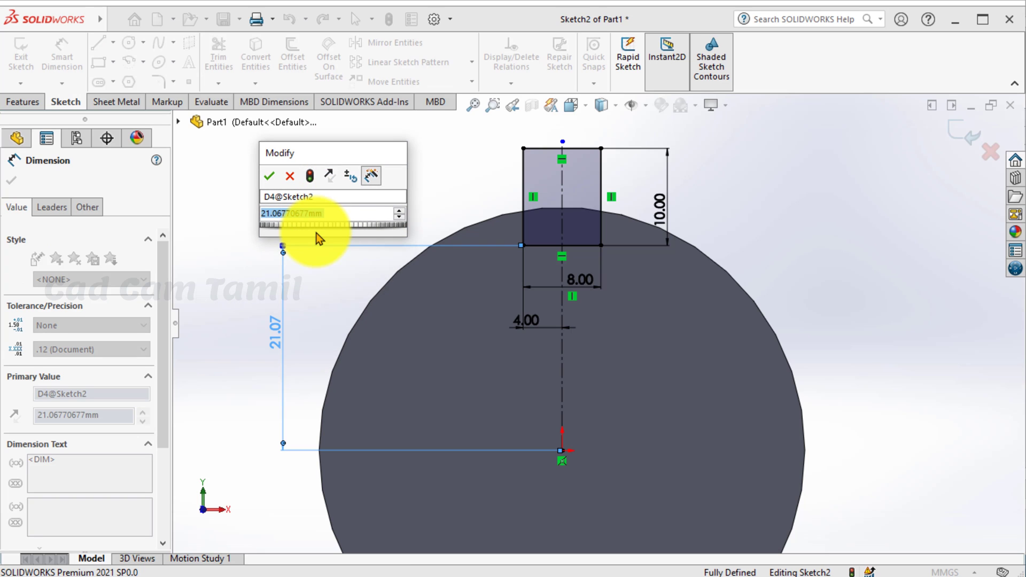
{"action": "type", "text": "25"}
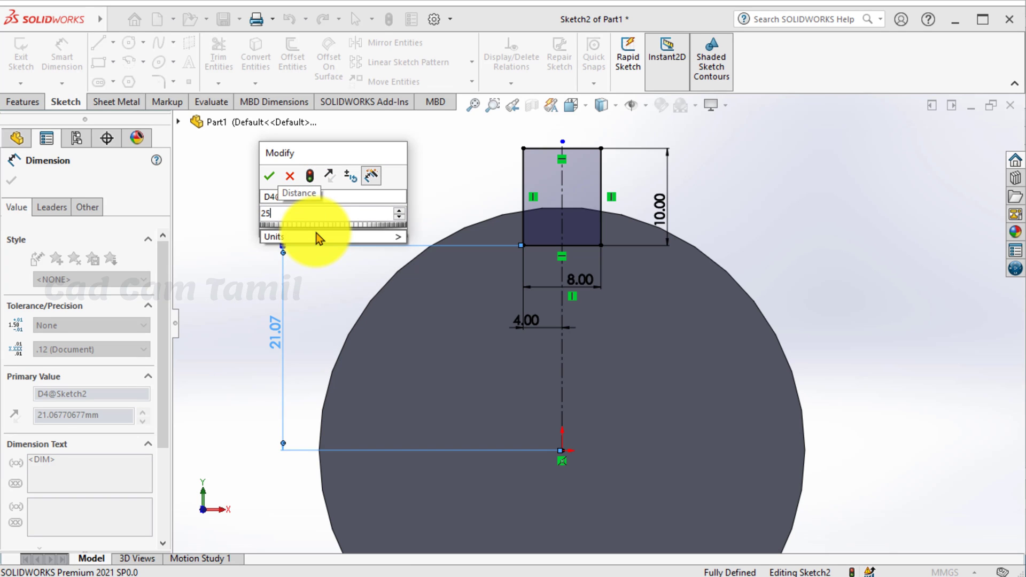
{"action": "type", "text": "-8"}
{"action": "key", "text": "Return"}
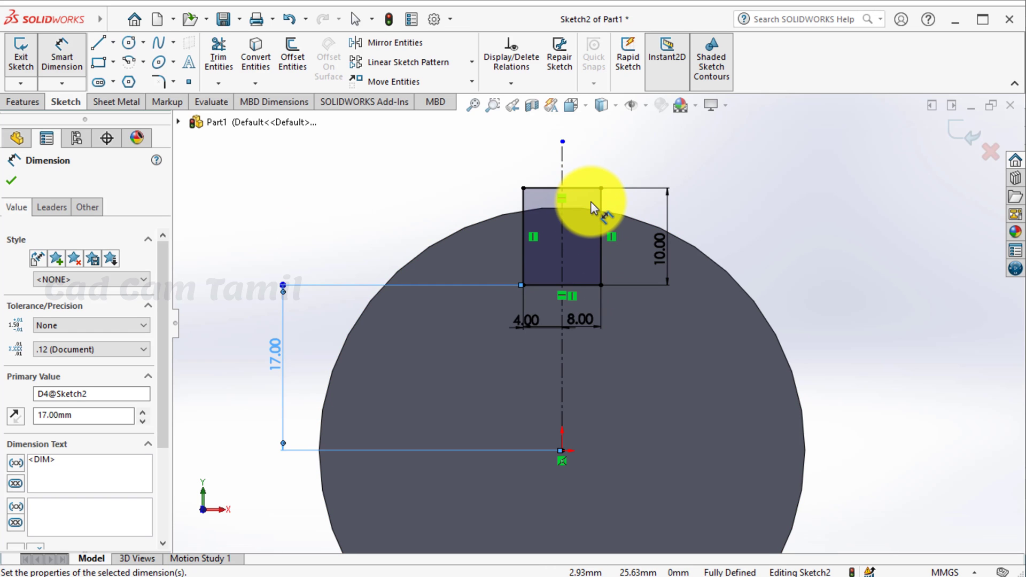
- Finish the sketch and make a blind extruded cut of the rectangle 96 mm deep along the shaft
{"action": "left_click", "coordinate": [966, 137]}
{"action": "left_click", "coordinate": [965, 136]}
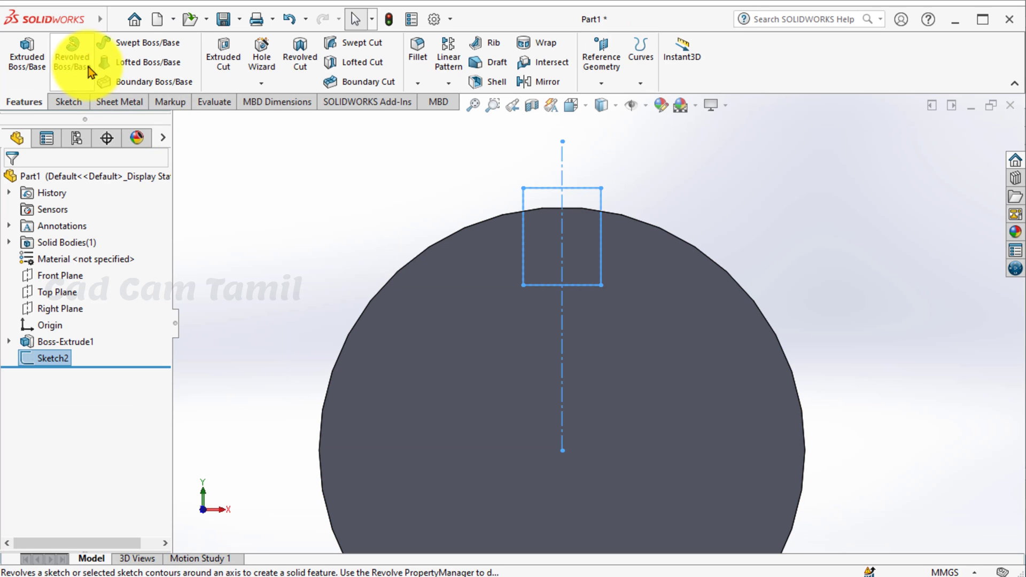
{"action": "left_click", "coordinate": [222, 68]}
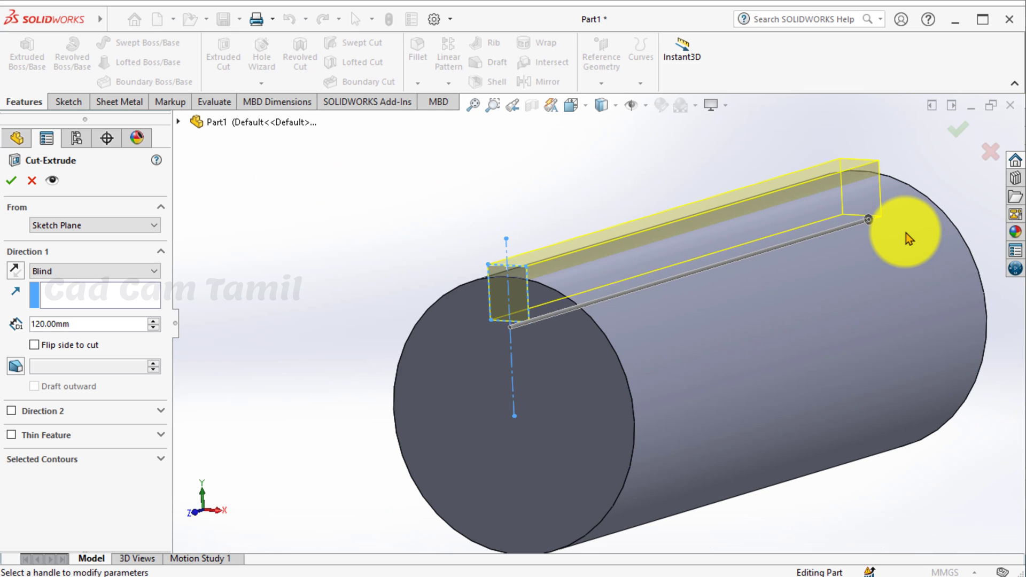
{"action": "left_click", "coordinate": [68, 322]}
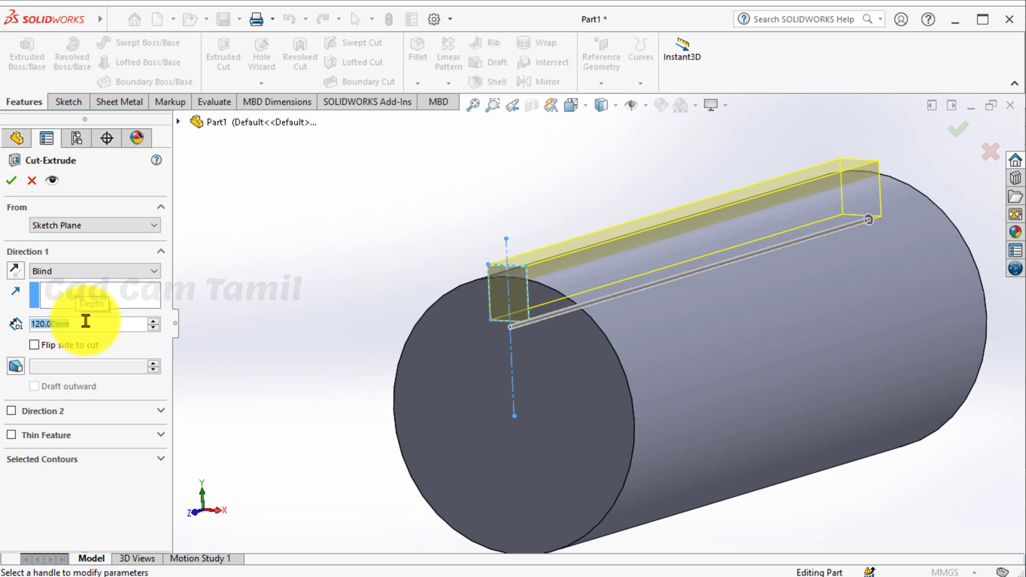
{"action": "type", "text": "96"}
{"action": "key", "text": "Return"}
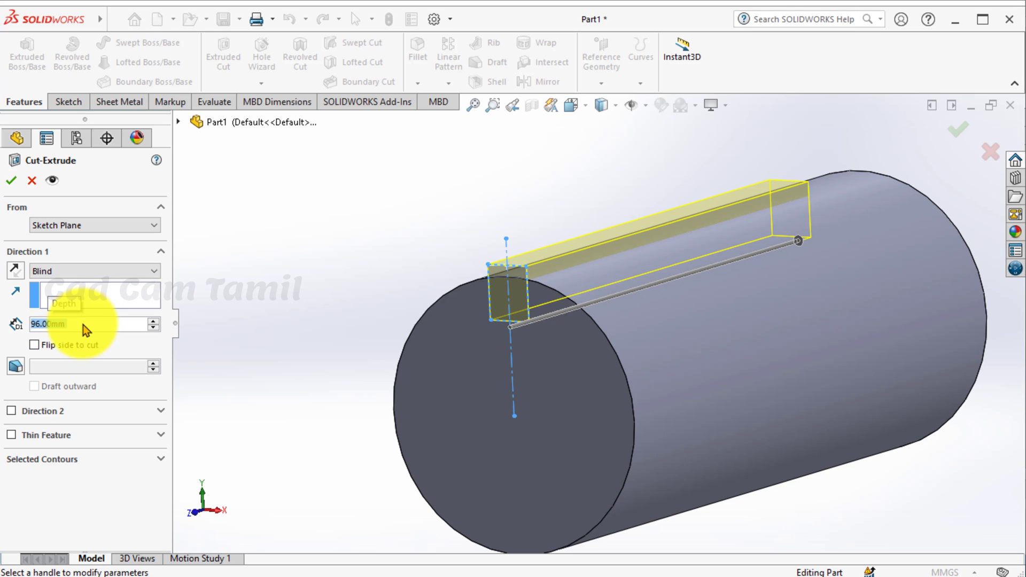
{"action": "left_click", "coordinate": [10, 180]}
- Fillet the circular edge at the shaft's closed keyway end with a 2 mm radius
{"action": "left_click", "coordinate": [437, 235]}
{"action": "middle_click_drag", "start_coordinate": [437, 235], "coordinate": [533, 267]}
{"action": "middle_click_drag", "start_coordinate": [577, 339], "coordinate": [578, 314]}
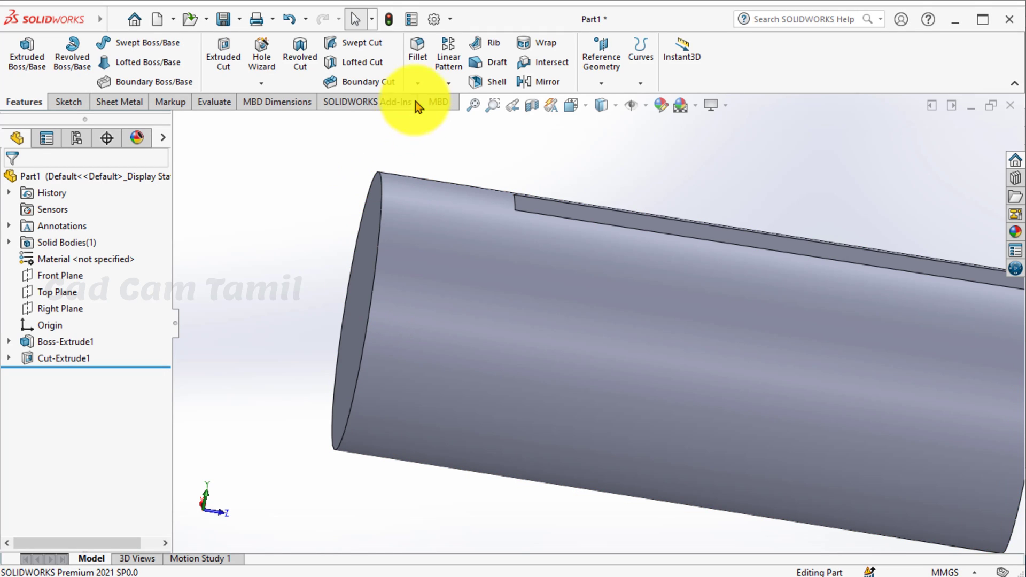
{"action": "left_click", "coordinate": [418, 56]}
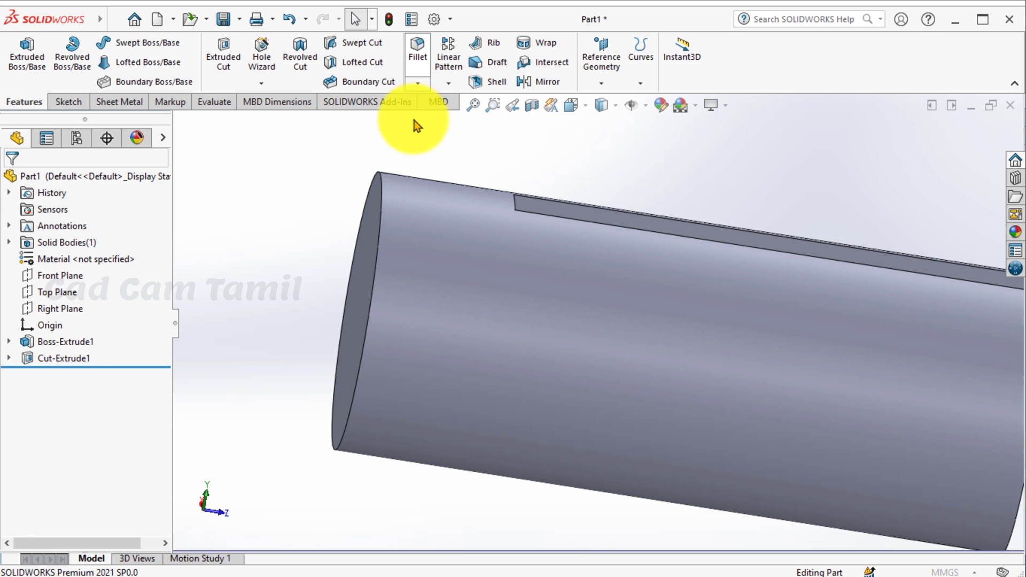
{"action": "left_click", "coordinate": [379, 177]}
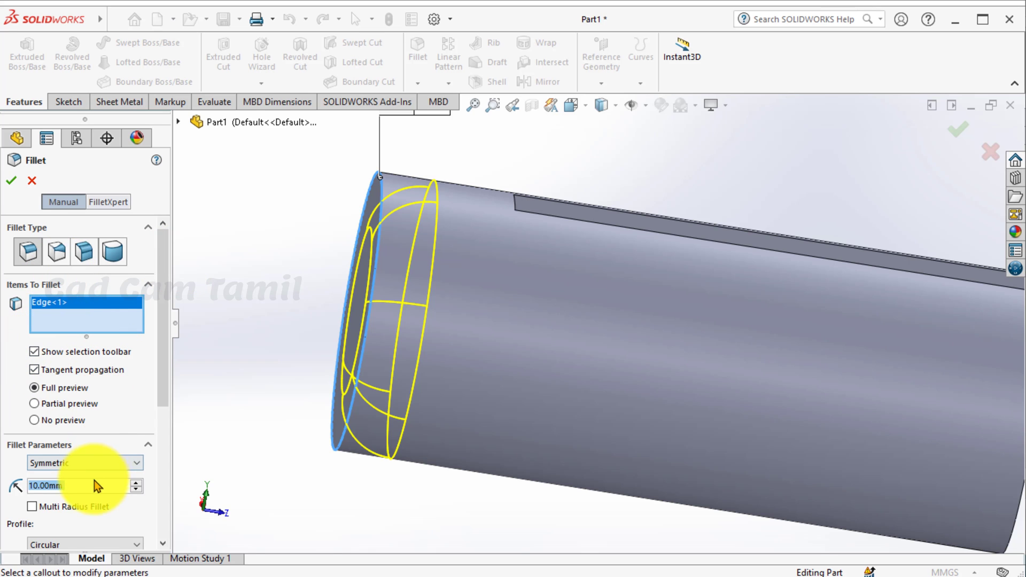
{"action": "type", "text": "3"}
{"action": "key", "text": "Return"}
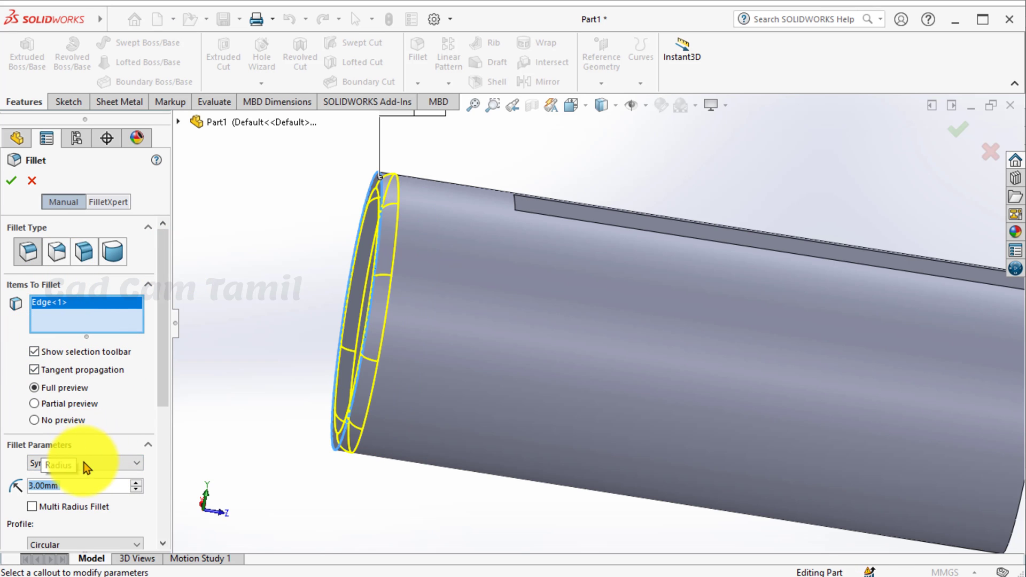
{"action": "type", "text": "2"}
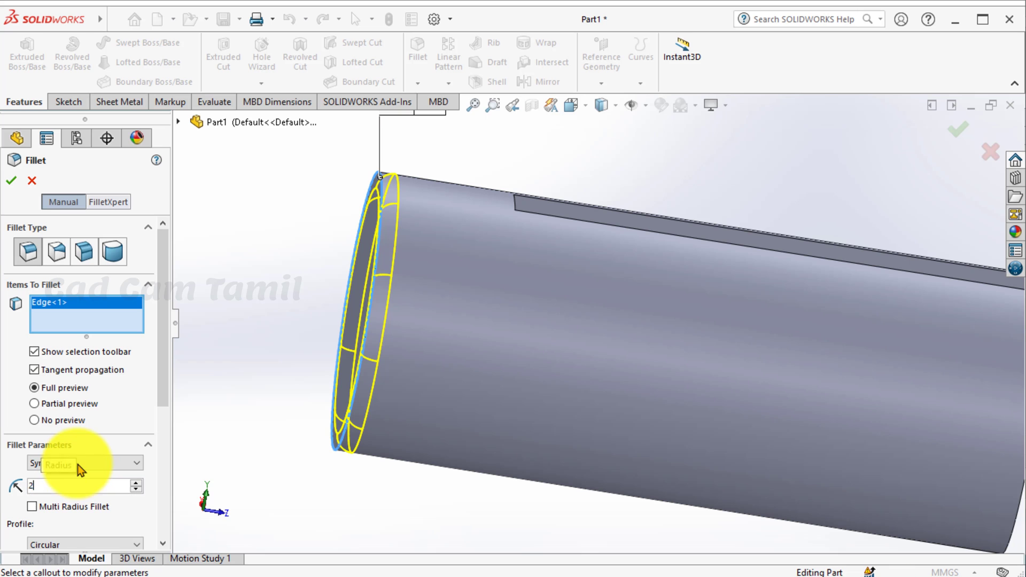
{"action": "key", "text": "Return"}
{"action": "left_click", "coordinate": [11, 181]}
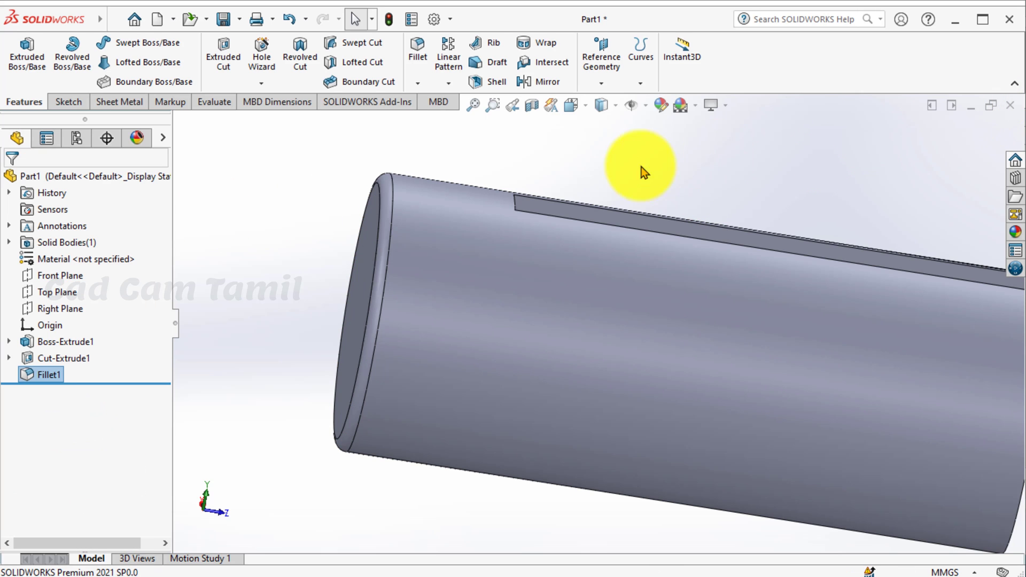
- Open the material library for assigning a material to the shaft part
{"action": "key", "text": "z"}
{"action": "key", "text": "z"}
{"action": "key", "text": "z"}
{"action": "middle_click_drag", "start_coordinate": [895, 413], "coordinate": [857, 452]}
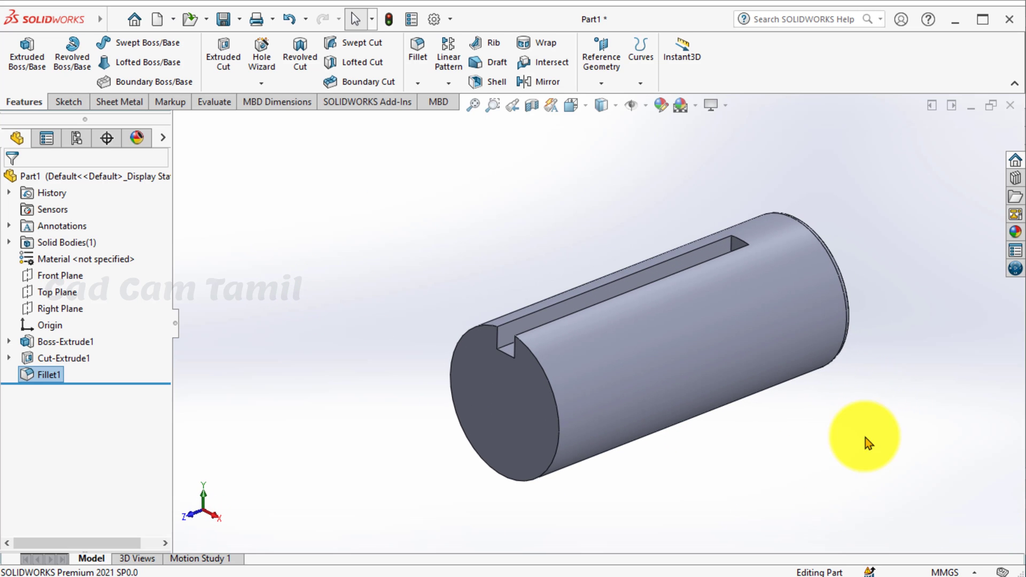
{"action": "key", "text": "f"}
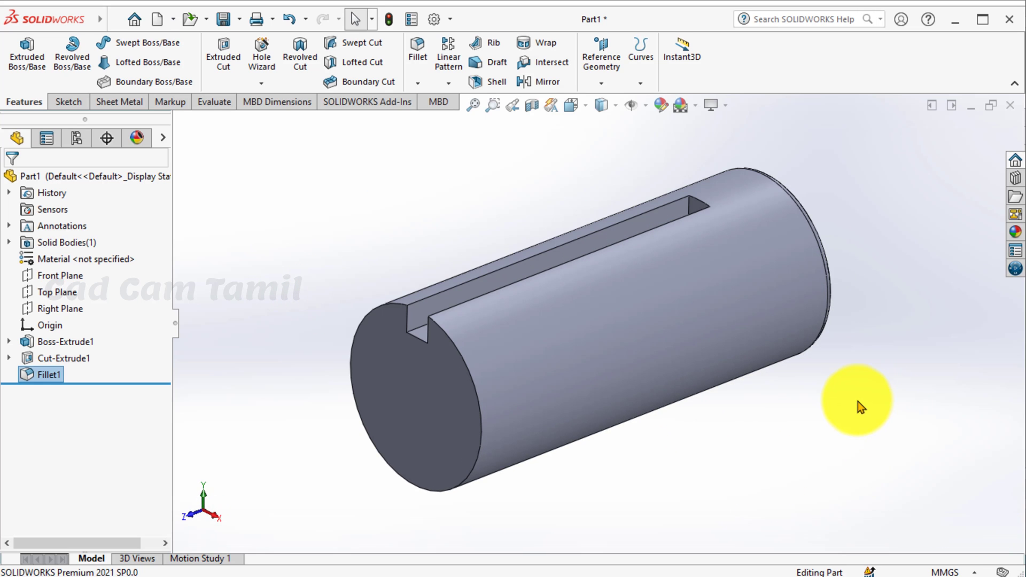
{"action": "left_click", "coordinate": [100, 256]}
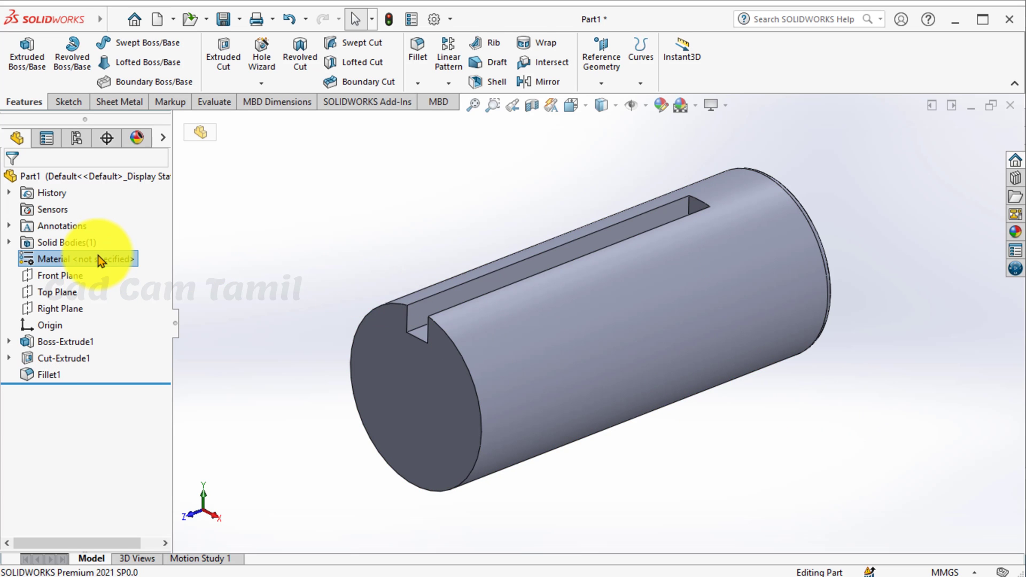
{"action": "right_click", "coordinate": [95, 258]}
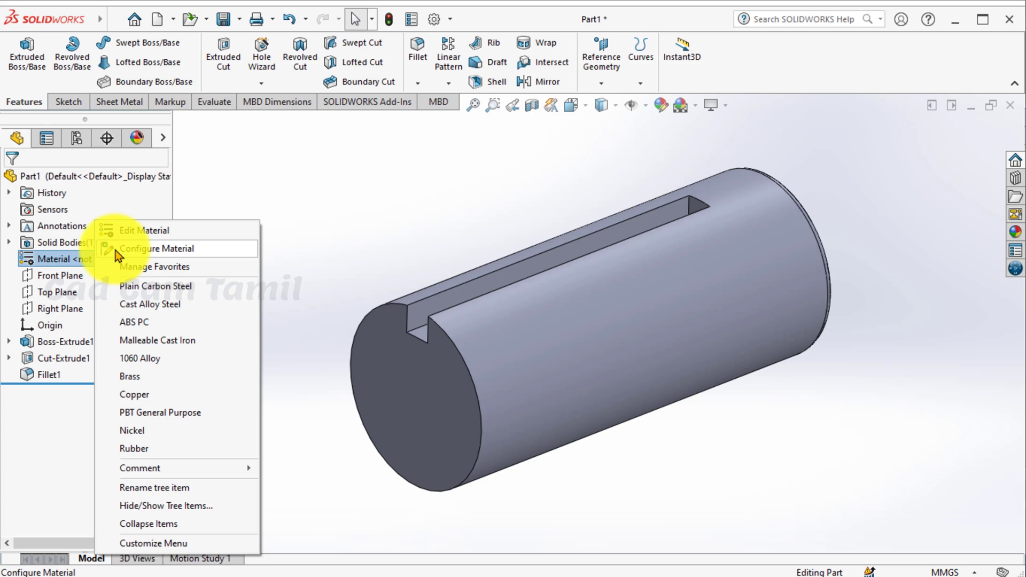
{"action": "left_click", "coordinate": [115, 250]}
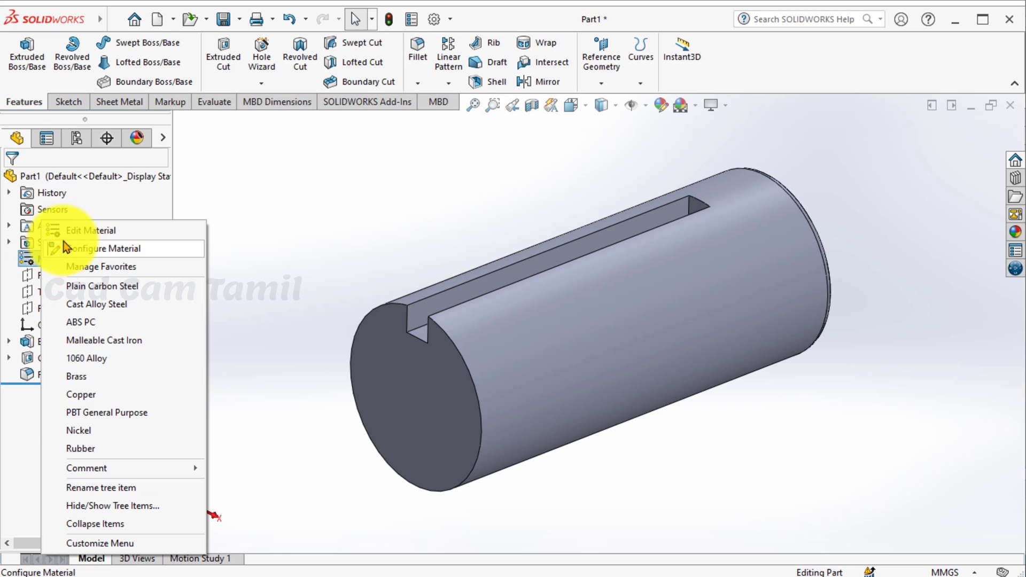
{"action": "left_click", "coordinate": [68, 232]}
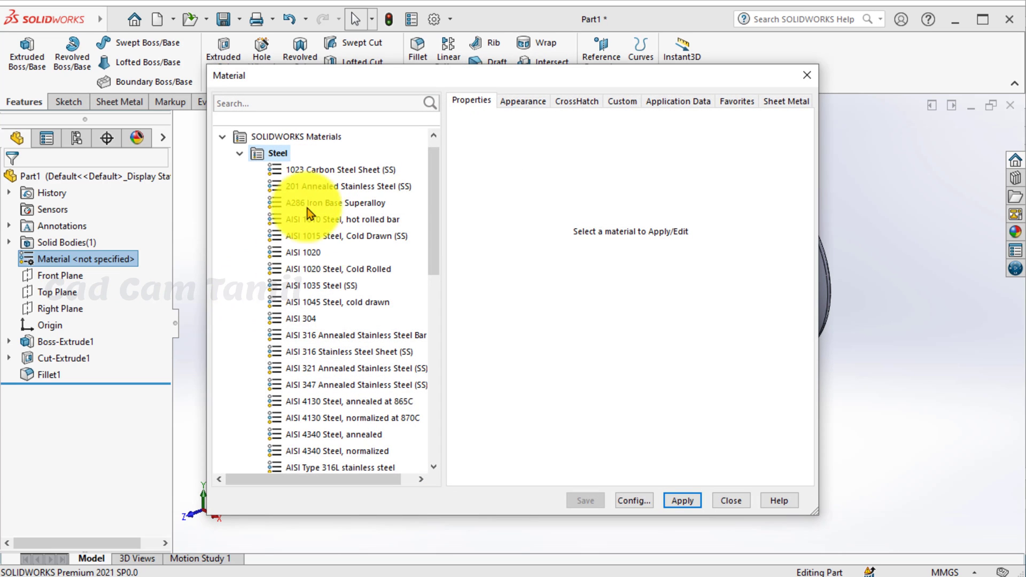
- Assign AISI 1020 from the Steel category of the SOLIDWORKS Materials library to the shaft part
{"action": "scroll", "coordinate": [300, 310], "scroll_direction": "down", "scroll_amount": 5}
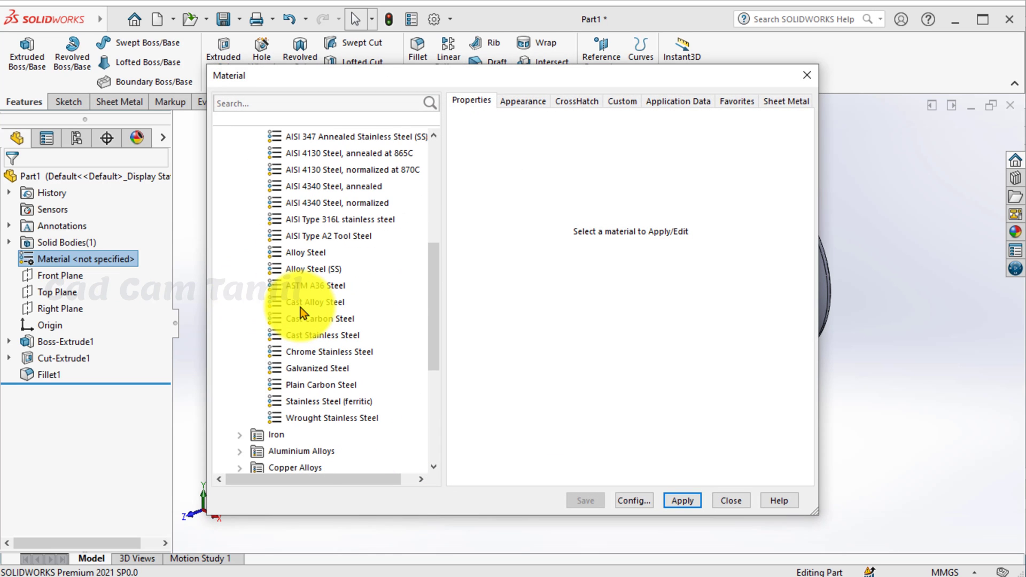
{"action": "scroll", "coordinate": [300, 306], "scroll_direction": "down", "scroll_amount": 2}
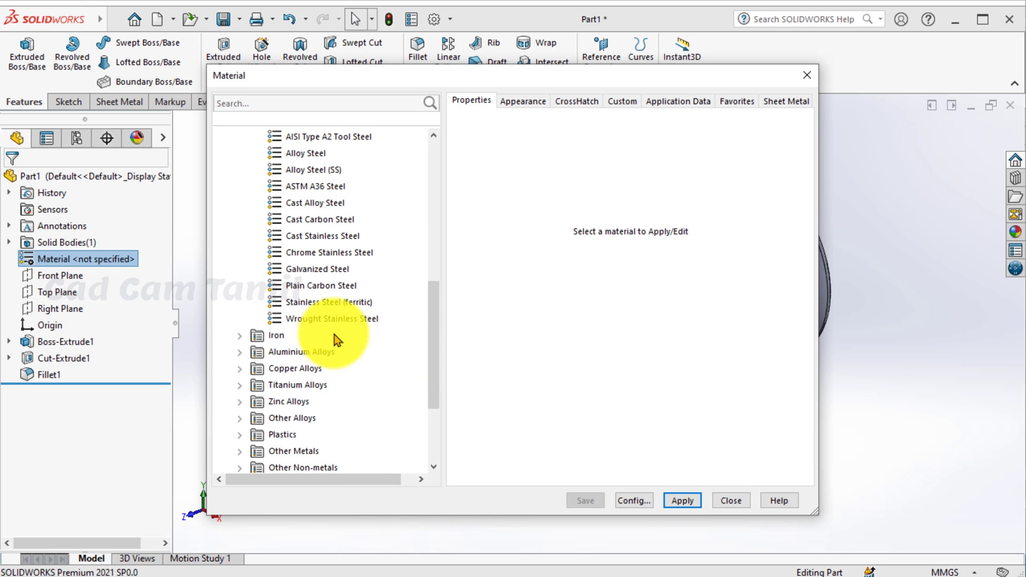
{"action": "scroll", "coordinate": [335, 338], "scroll_direction": "down", "scroll_amount": 3}
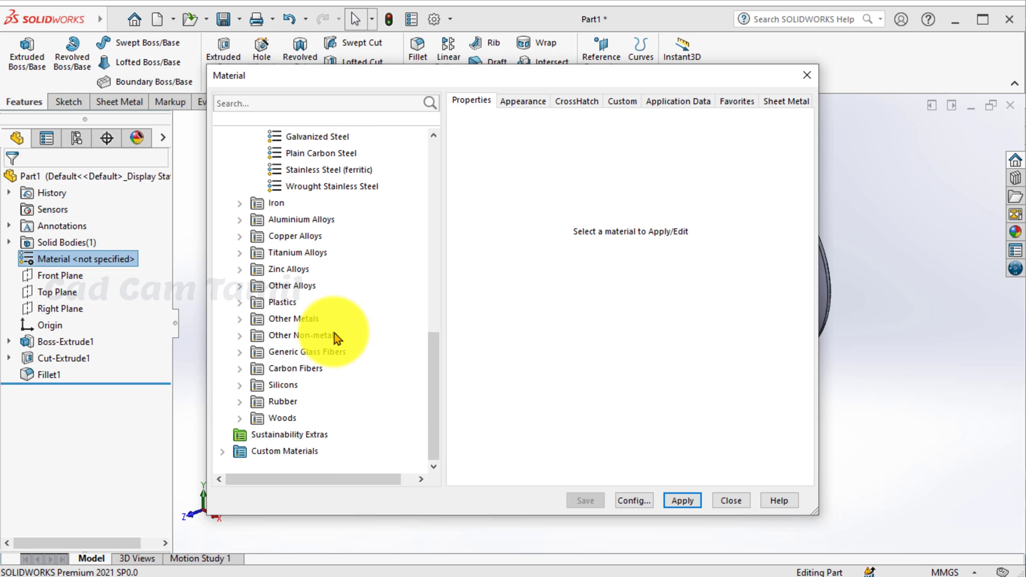
{"action": "scroll", "coordinate": [334, 333], "scroll_direction": "up", "scroll_amount": 10}
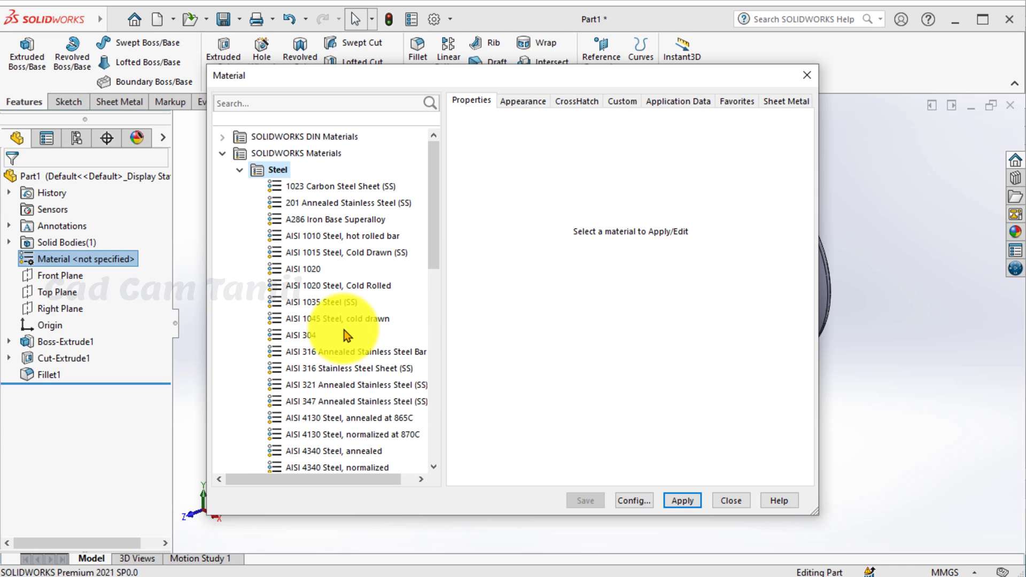
{"action": "scroll", "coordinate": [364, 338], "scroll_direction": "down", "scroll_amount": 1}
{"action": "scroll", "coordinate": [364, 338], "scroll_direction": "down", "scroll_amount": 4}
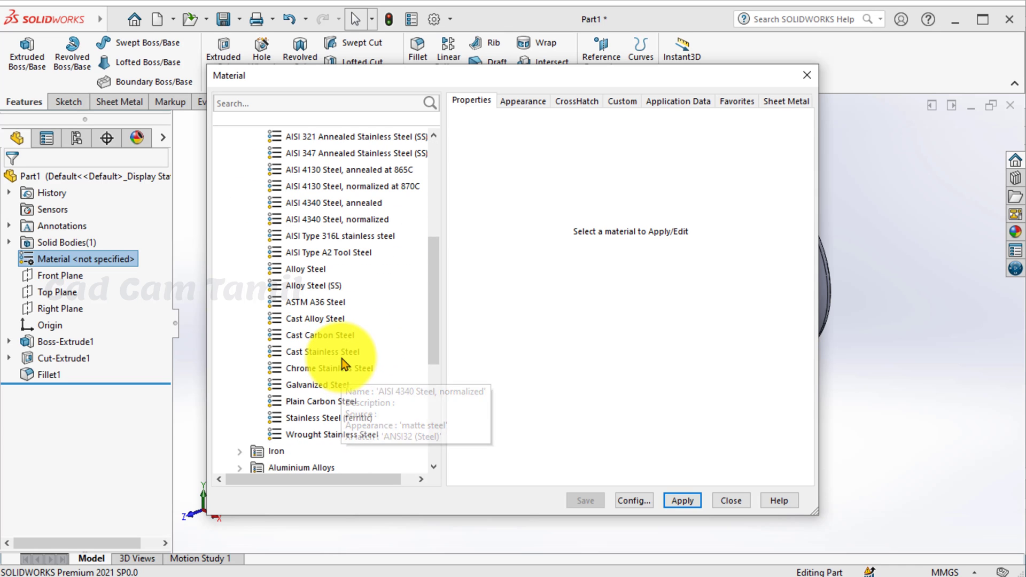
{"action": "scroll", "coordinate": [342, 363], "scroll_direction": "down", "scroll_amount": 1}
{"action": "scroll", "coordinate": [342, 364], "scroll_direction": "up", "scroll_amount": 5}
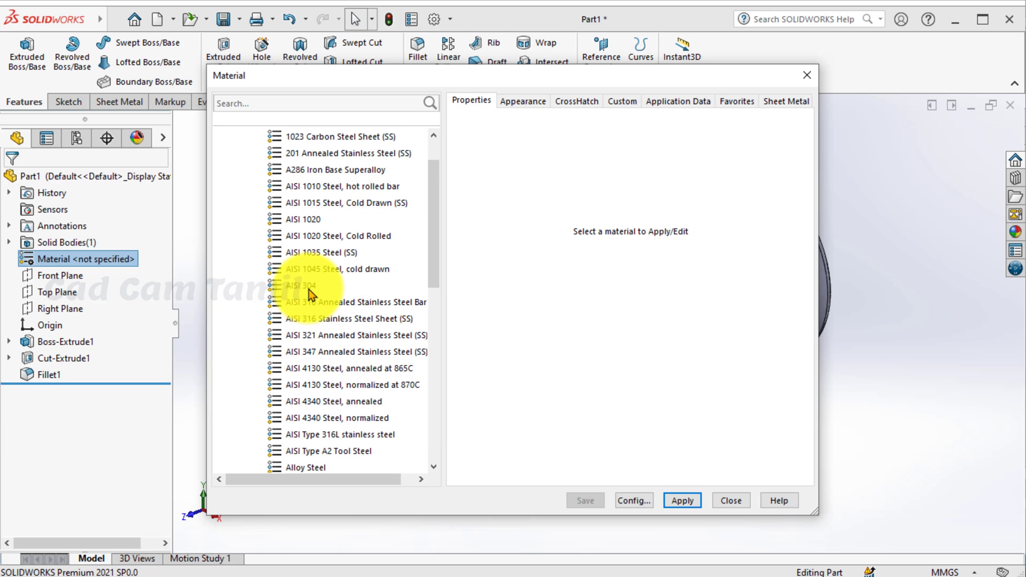
{"action": "left_click", "coordinate": [308, 221]}
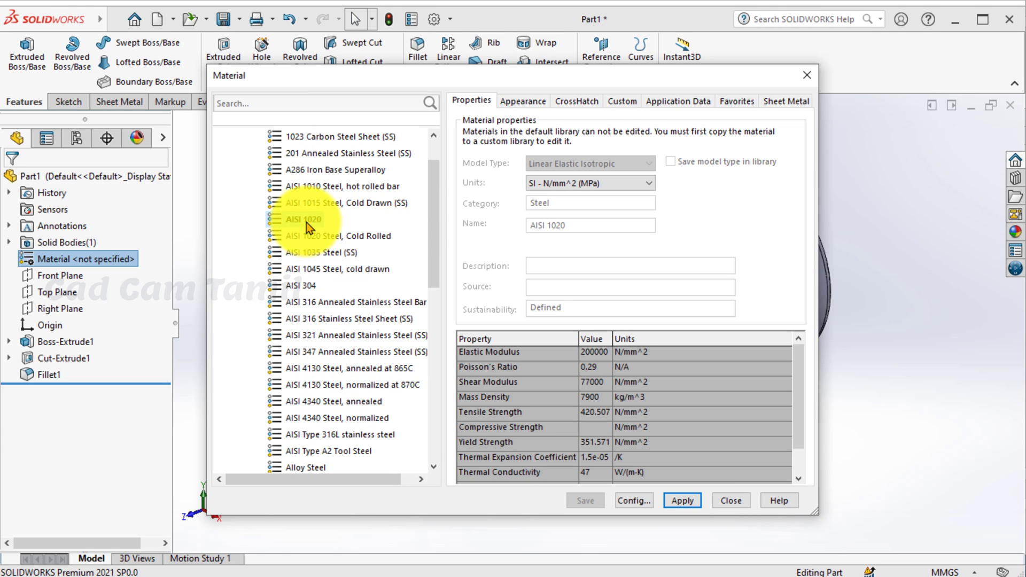
{"action": "left_click", "coordinate": [682, 500]}
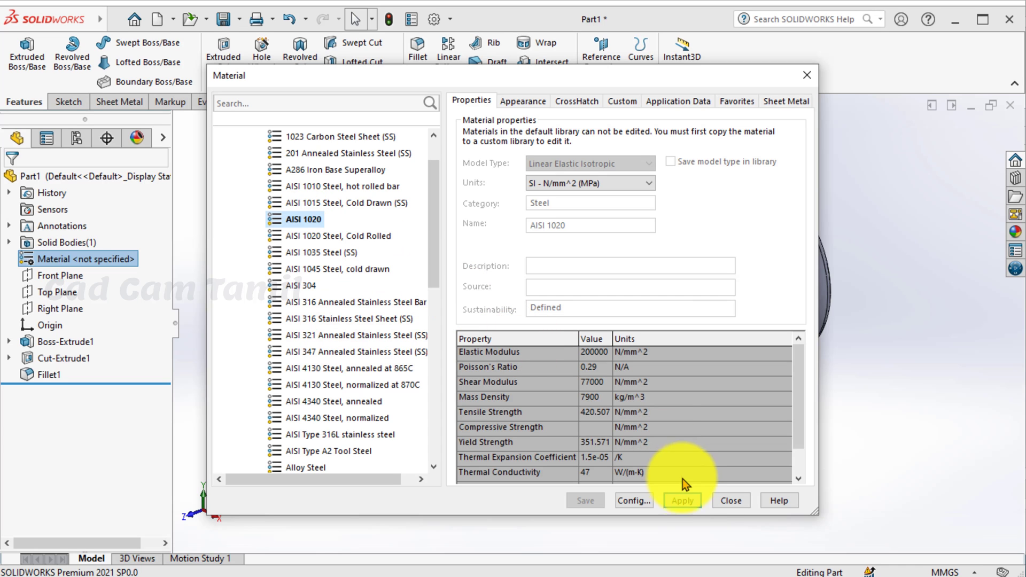
{"action": "left_click", "coordinate": [730, 500]}
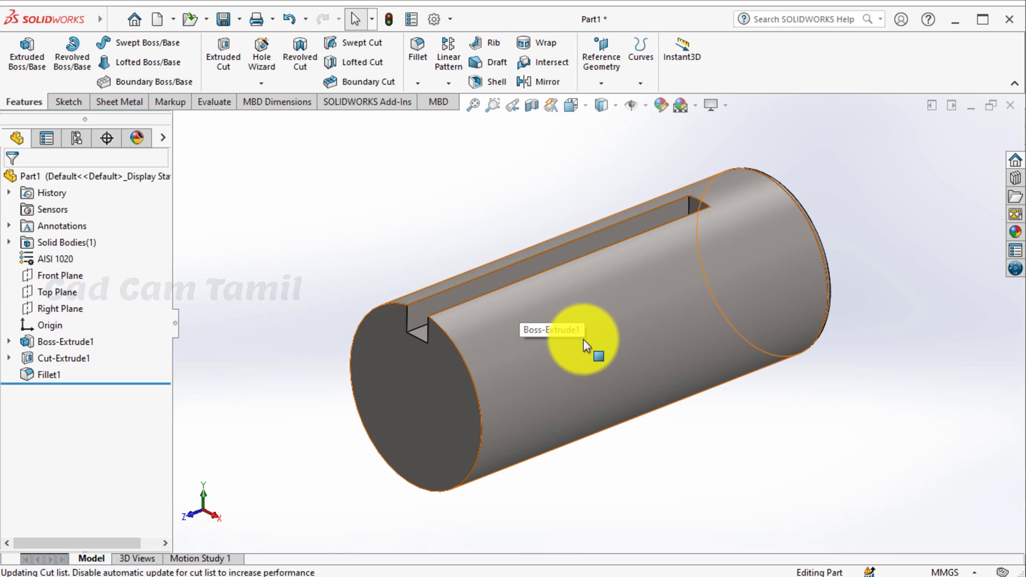
- Browse the steel, bronze and silver metal appearances in the appearance library
{"action": "left_click", "coordinate": [1011, 235]}
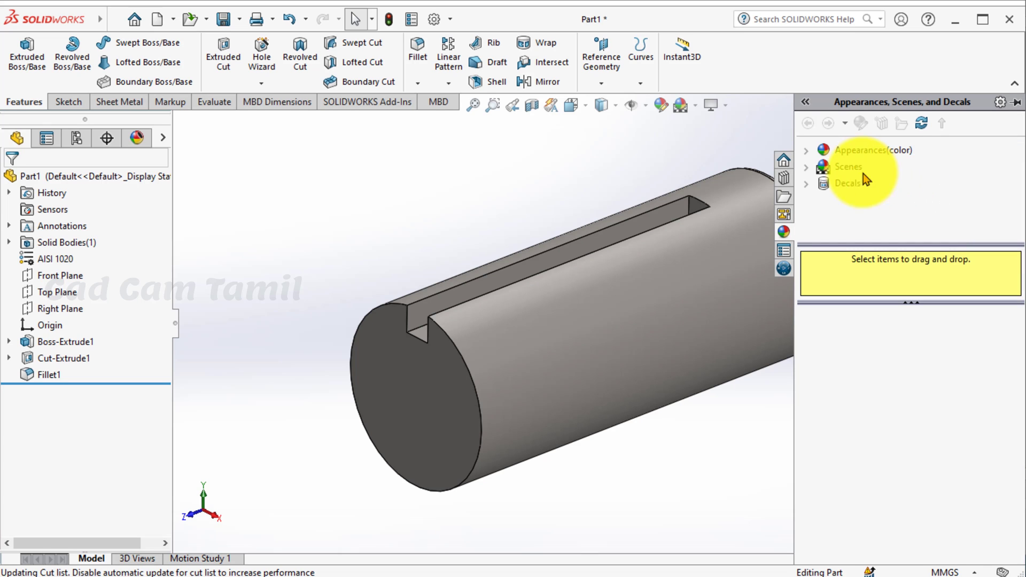
{"action": "left_click", "coordinate": [804, 168]}
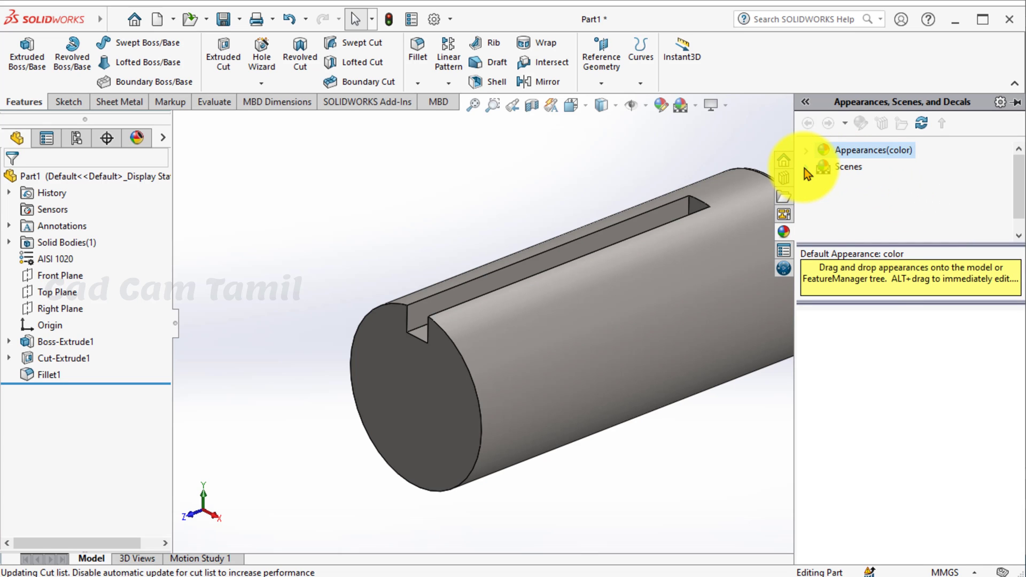
{"action": "left_click", "coordinate": [808, 151]}
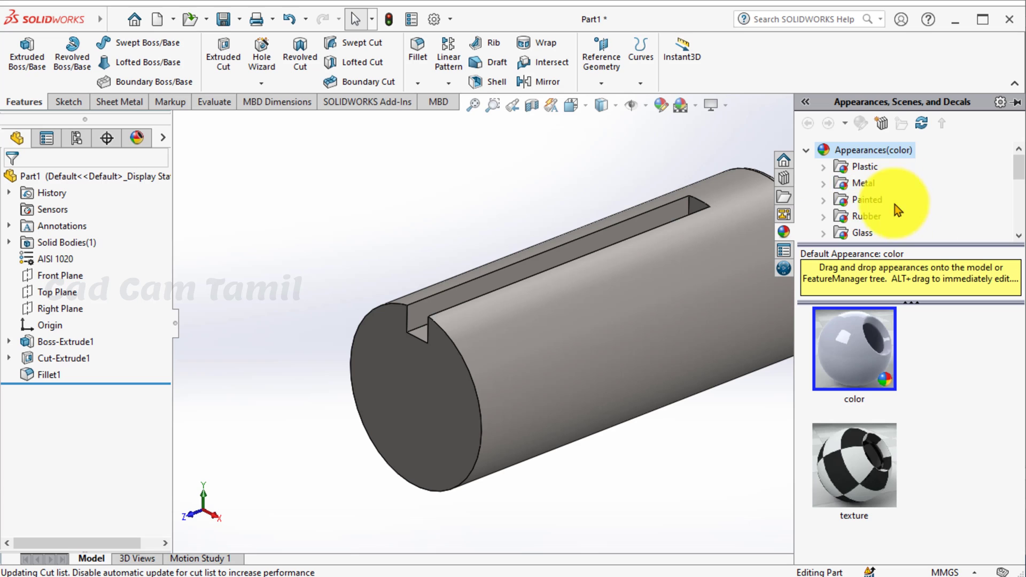
{"action": "left_click", "coordinate": [825, 183]}
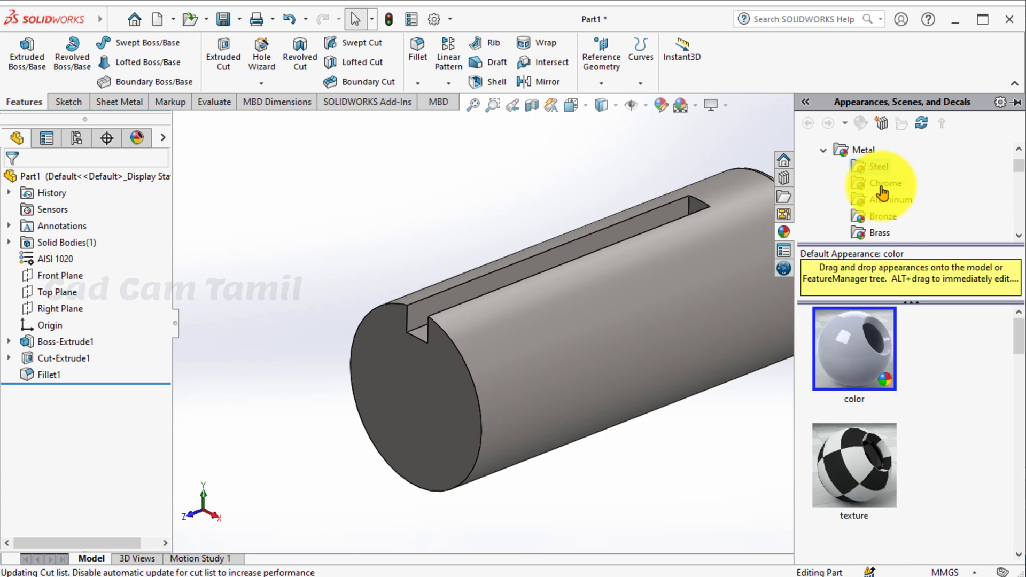
{"action": "left_click", "coordinate": [878, 167]}
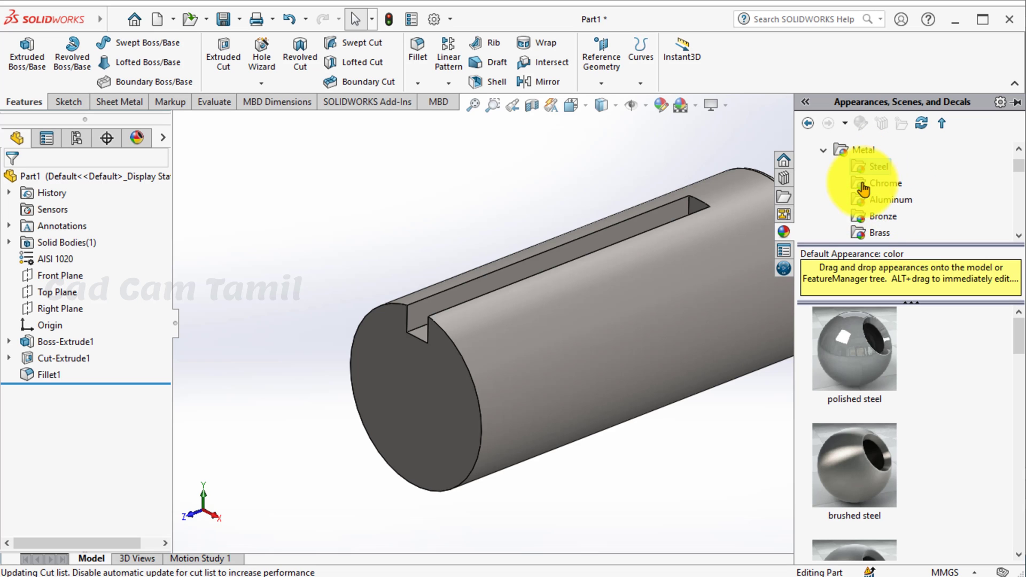
{"action": "scroll", "coordinate": [887, 406], "scroll_direction": "down", "scroll_amount": 8}
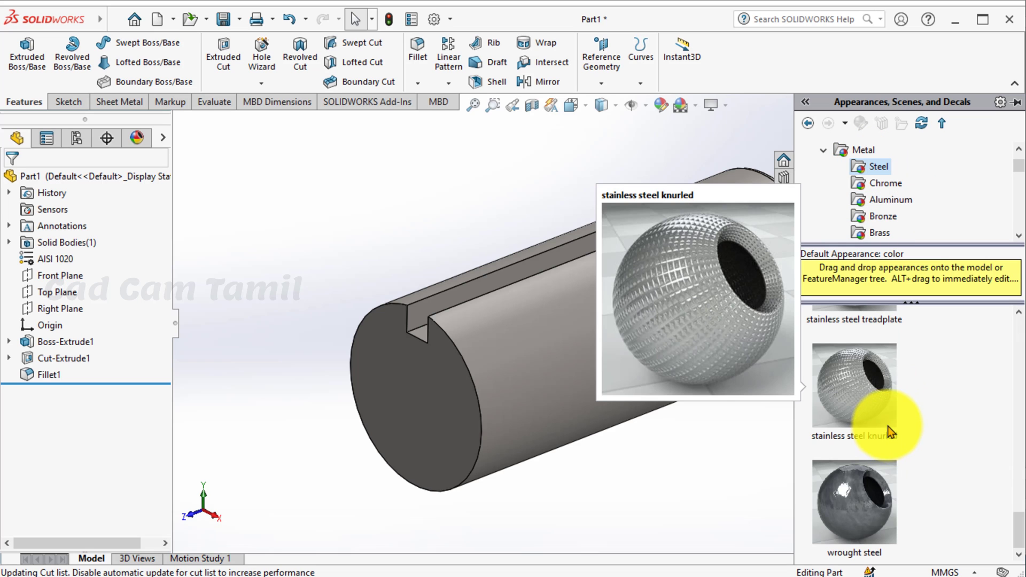
{"action": "scroll", "coordinate": [874, 514], "scroll_direction": "down", "scroll_amount": 5}
{"action": "scroll", "coordinate": [882, 427], "scroll_direction": "up", "scroll_amount": 13}
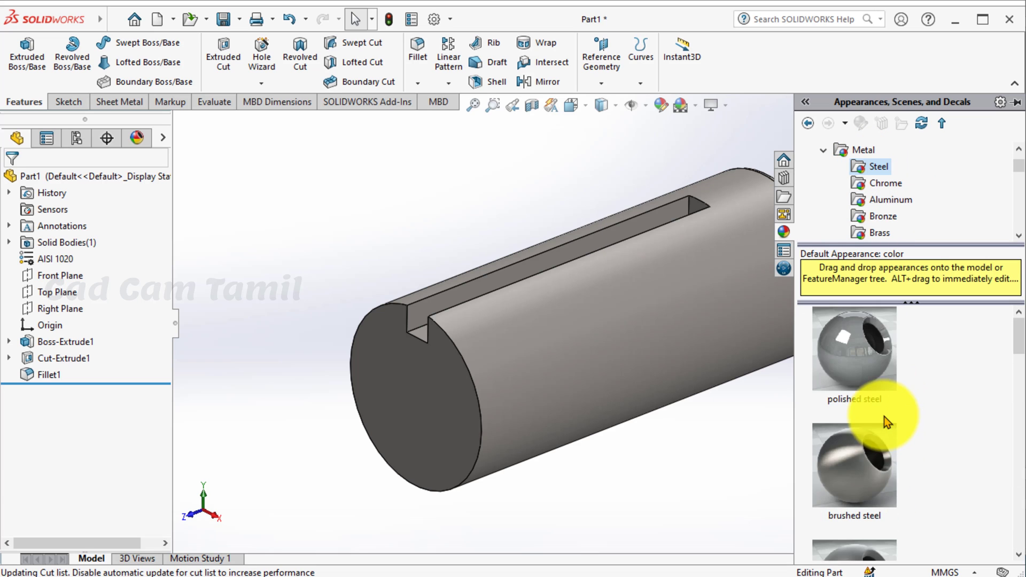
{"action": "left_click", "coordinate": [866, 217]}
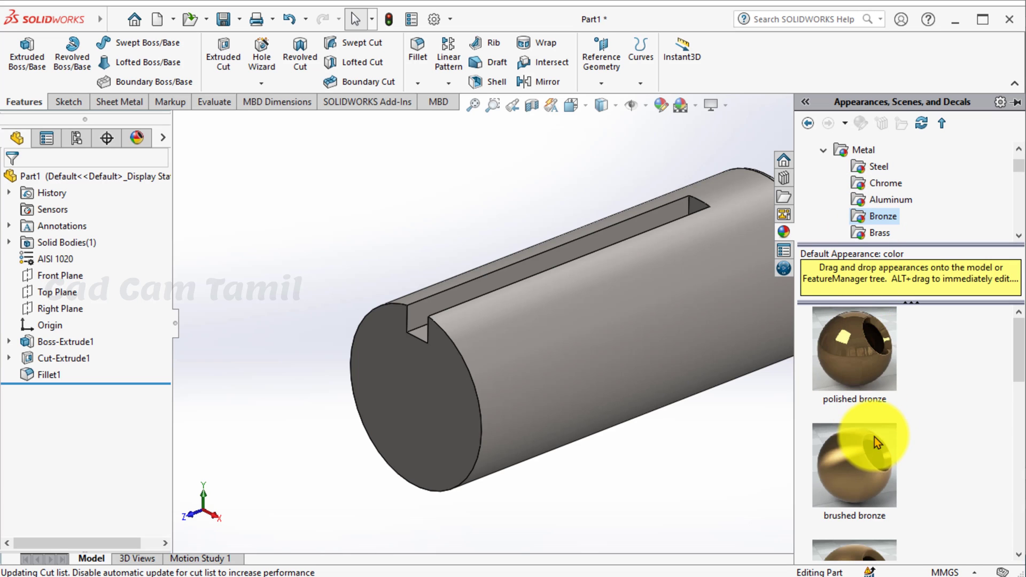
{"action": "scroll", "coordinate": [875, 436], "scroll_direction": "down", "scroll_amount": 8}
{"action": "mouse_move", "coordinate": [875, 437]}
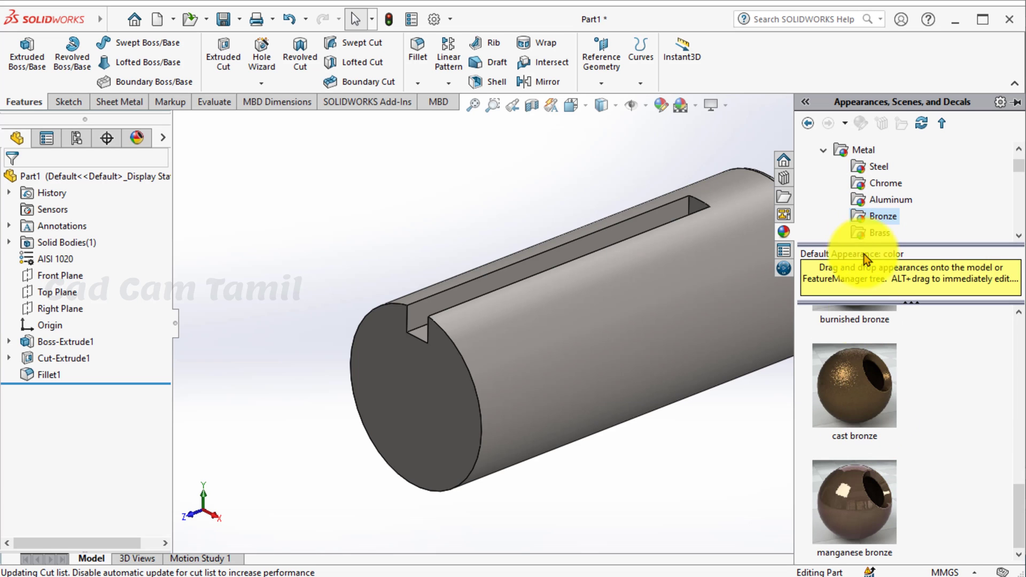
{"action": "scroll", "coordinate": [861, 183], "scroll_direction": "down", "scroll_amount": 4}
{"action": "left_click", "coordinate": [861, 183]}
{"action": "scroll", "coordinate": [870, 178], "scroll_direction": "down", "scroll_amount": 2}
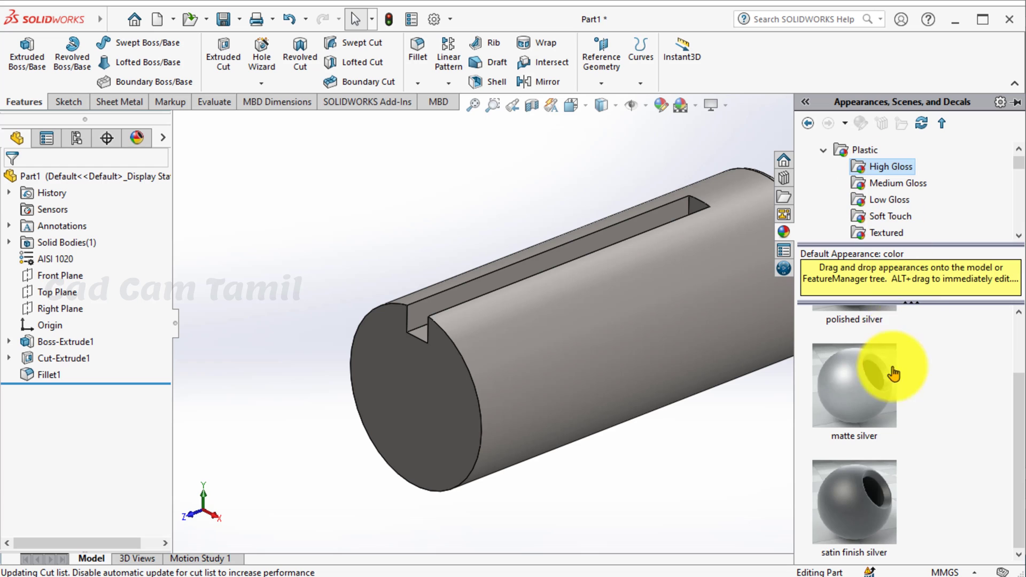
- Apply the blue polished ABS plastic appearance from the High Gloss plastics to the whole shaft
{"action": "scroll", "coordinate": [874, 403], "scroll_direction": "down", "scroll_amount": 5}
{"action": "mouse_move", "coordinate": [872, 397]}
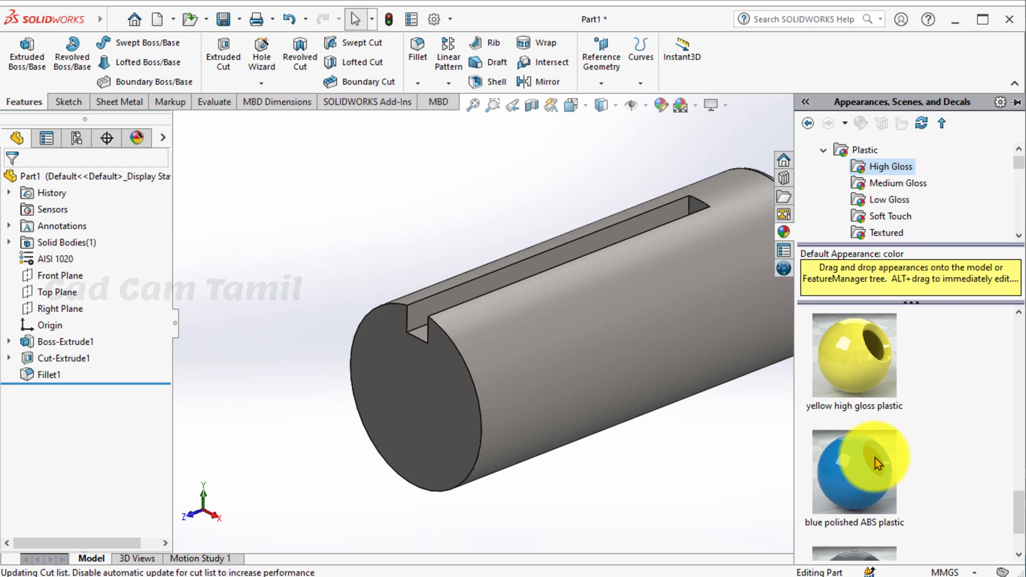
{"action": "left_click", "coordinate": [868, 474]}
{"action": "left_click_drag", "start_coordinate": [868, 473], "coordinate": [588, 355]}
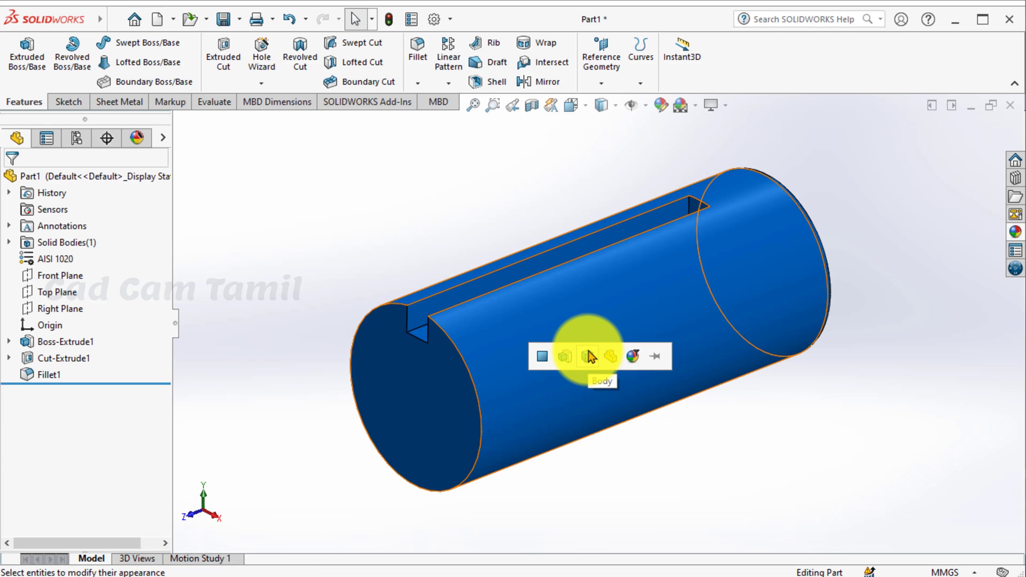
{"action": "left_click", "coordinate": [540, 356]}
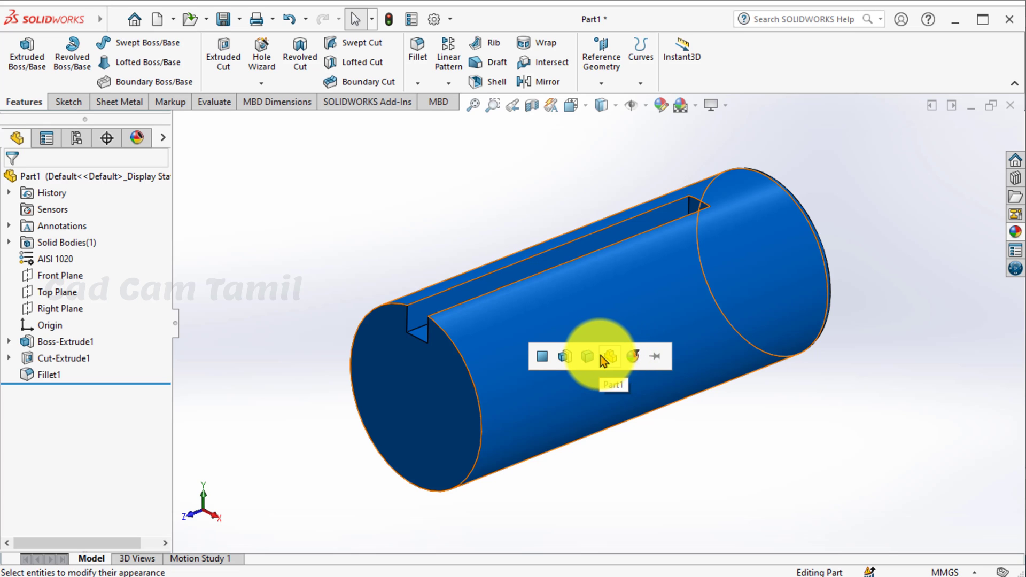
{"action": "left_click", "coordinate": [595, 355]}
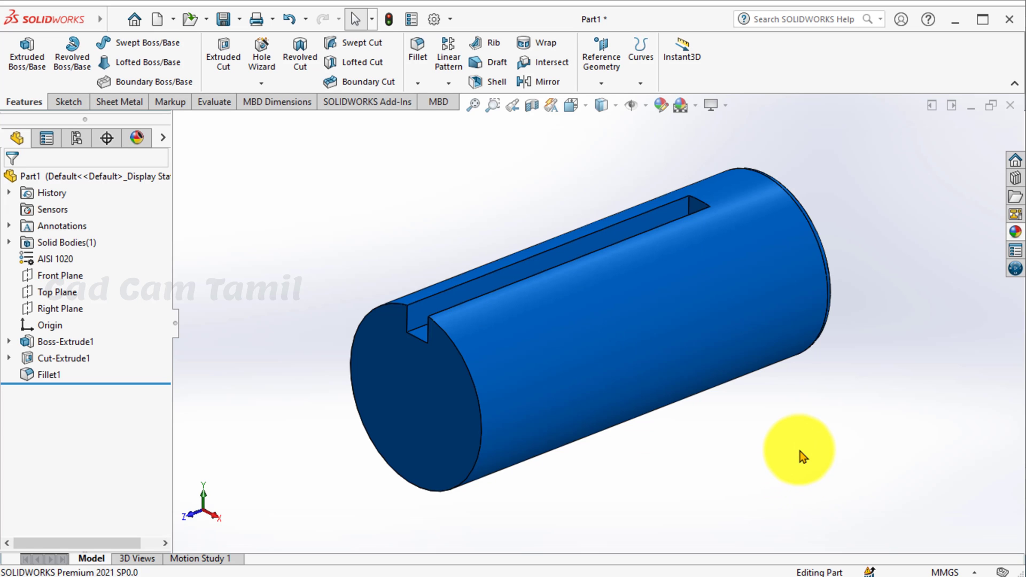
- Start saving the part and create a new folder named Coupling on the Desktop
{"action": "key", "text": "ctrl+s"}
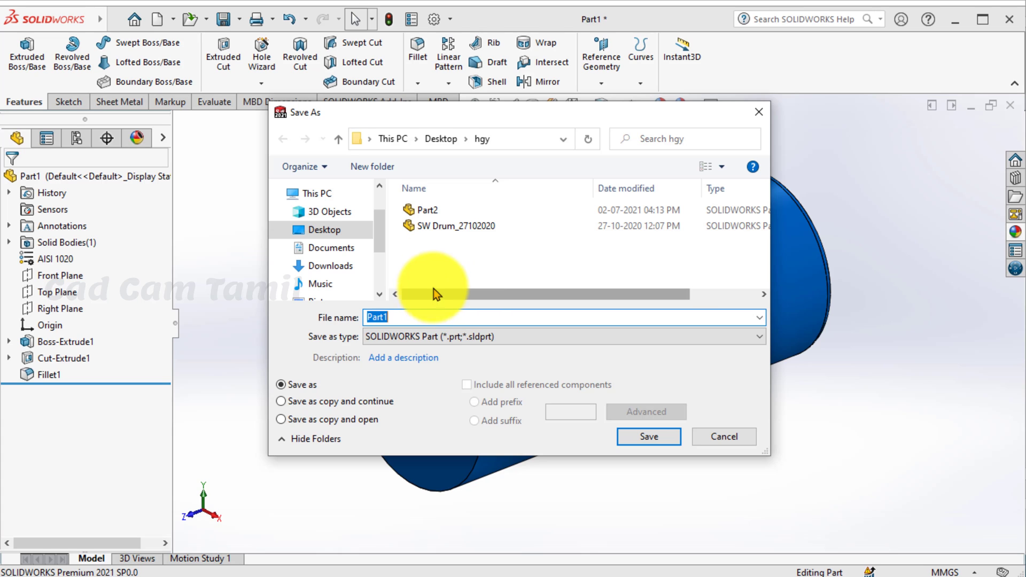
{"action": "left_click", "coordinate": [441, 139]}
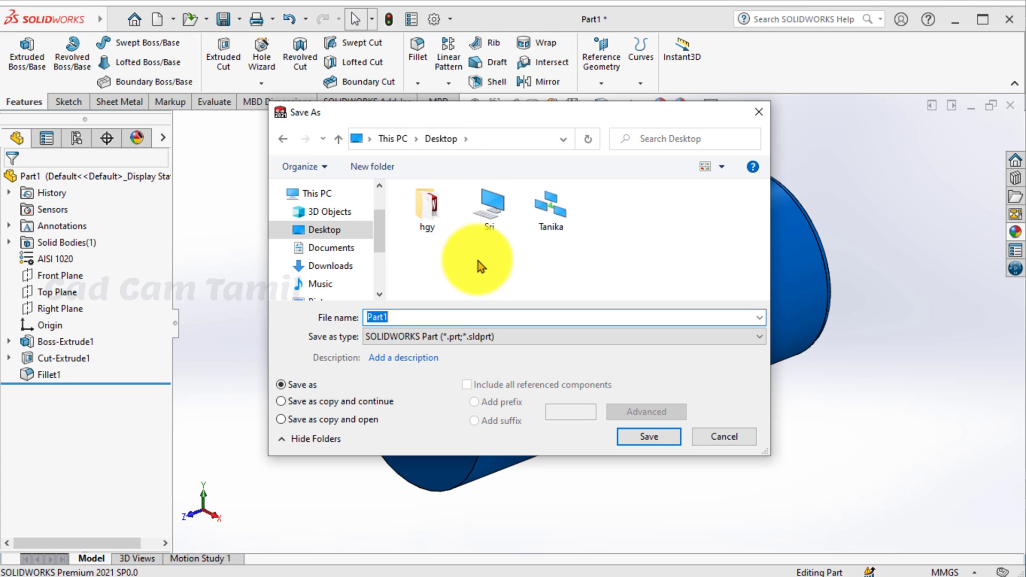
{"action": "right_click", "coordinate": [477, 258]}
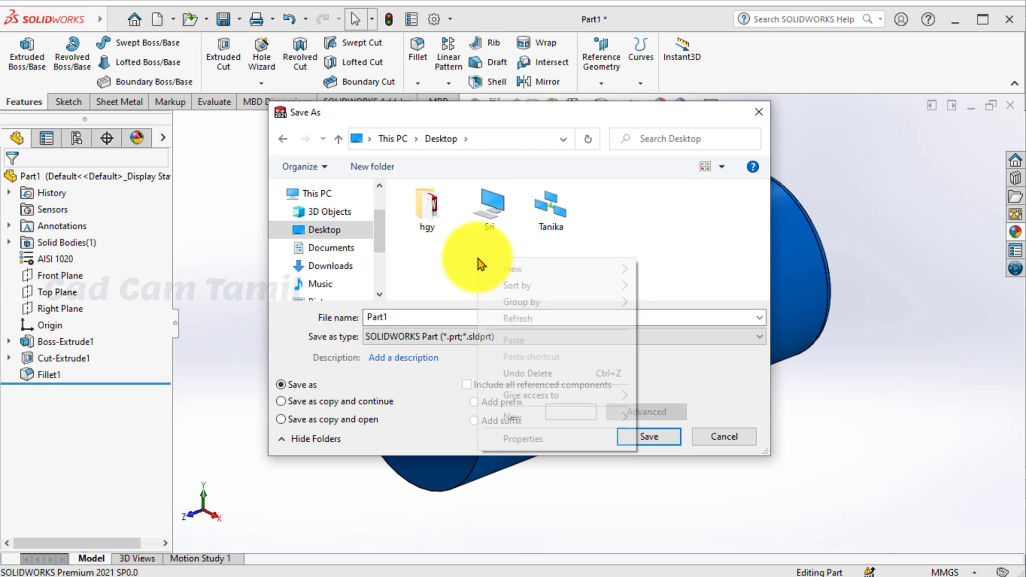
{"action": "mouse_move", "coordinate": [540, 422]}
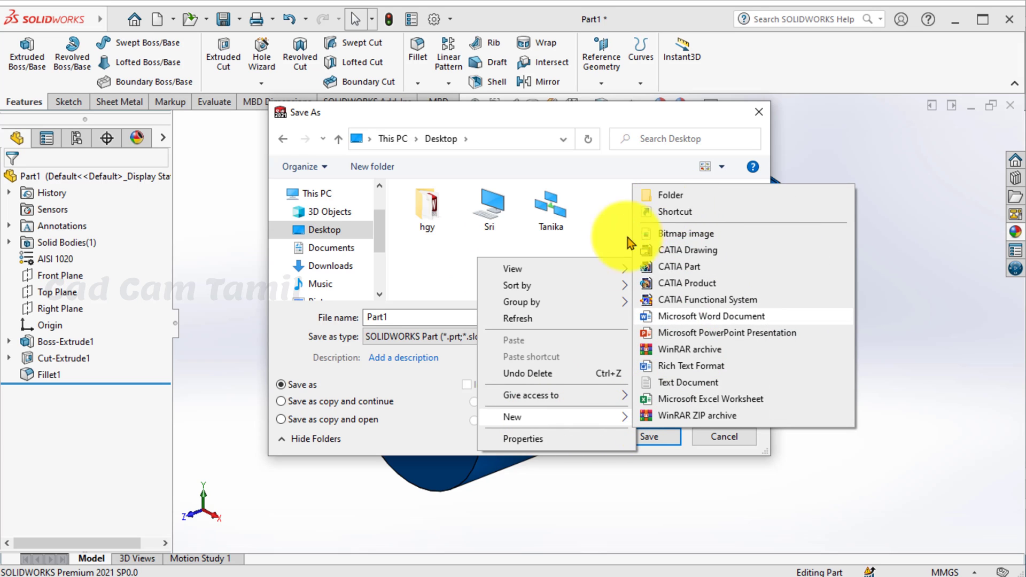
{"action": "left_click", "coordinate": [649, 195]}
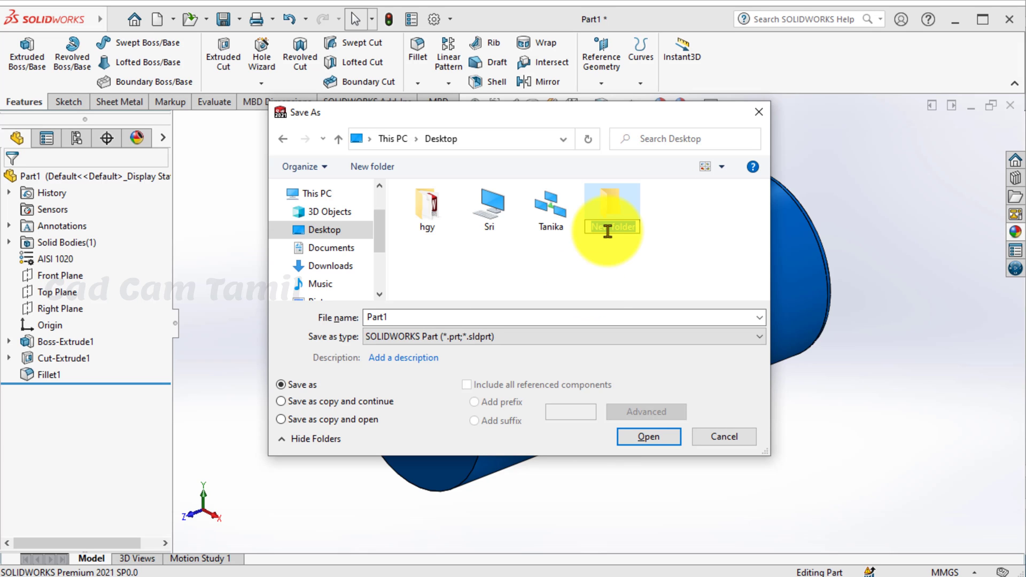
{"action": "type", "text": "C"}
{"action": "type", "text": "oupling"}
{"action": "key", "text": "Return"}
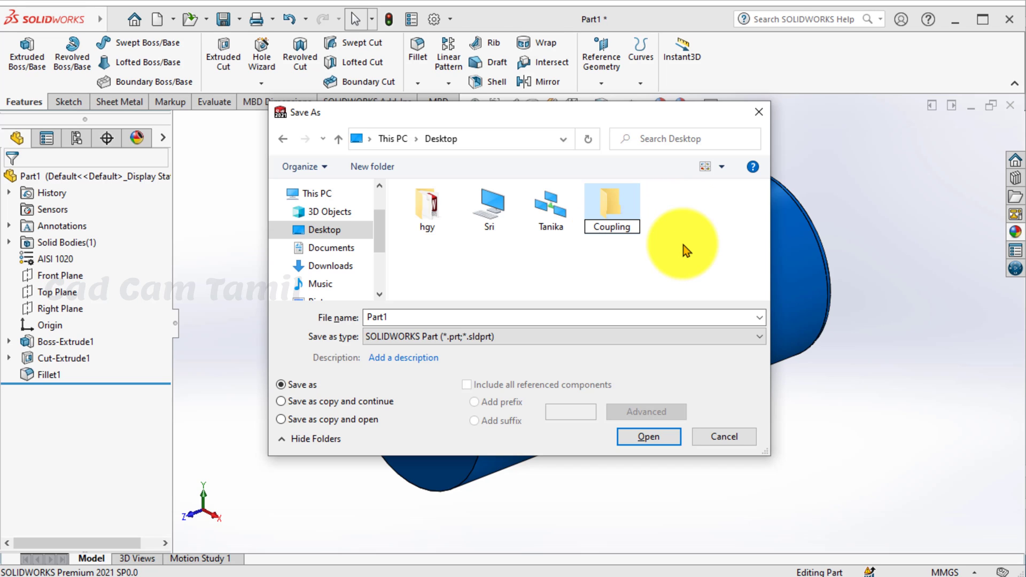
- Save the part in the Coupling folder under the file name Shaft
{"action": "double_click", "coordinate": [624, 208]}
{"action": "double_click", "coordinate": [395, 317]}
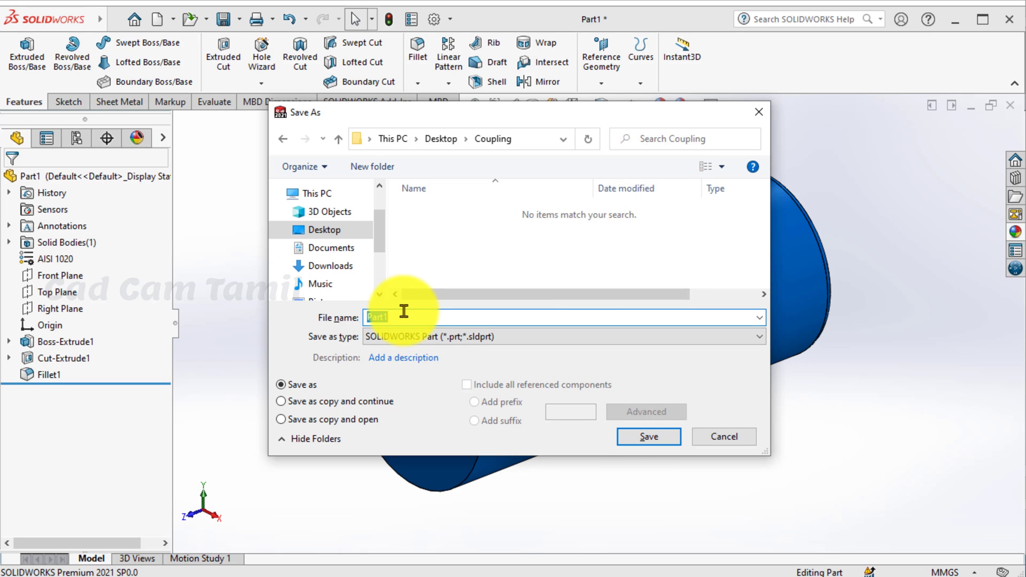
{"action": "type", "text": "Shaft"}
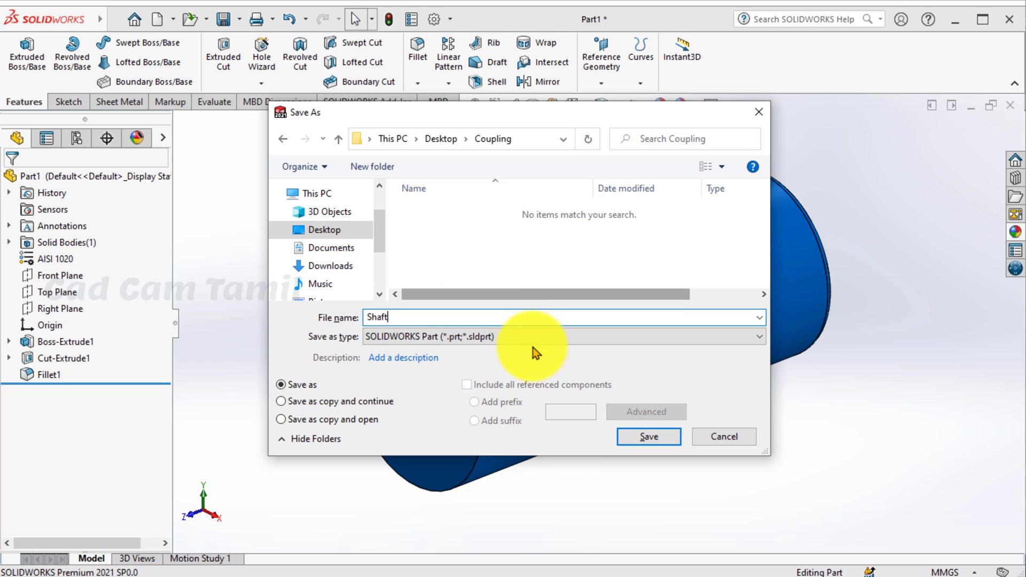
{"action": "left_click", "coordinate": [647, 439]}
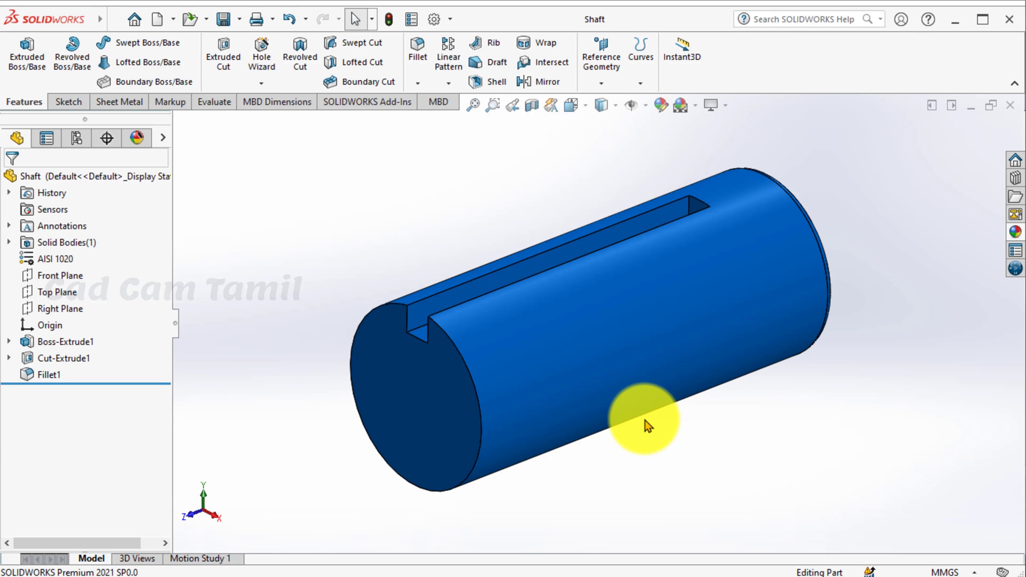
- Close the shaft document and create a new part document
{"action": "left_click", "coordinate": [1010, 109]}
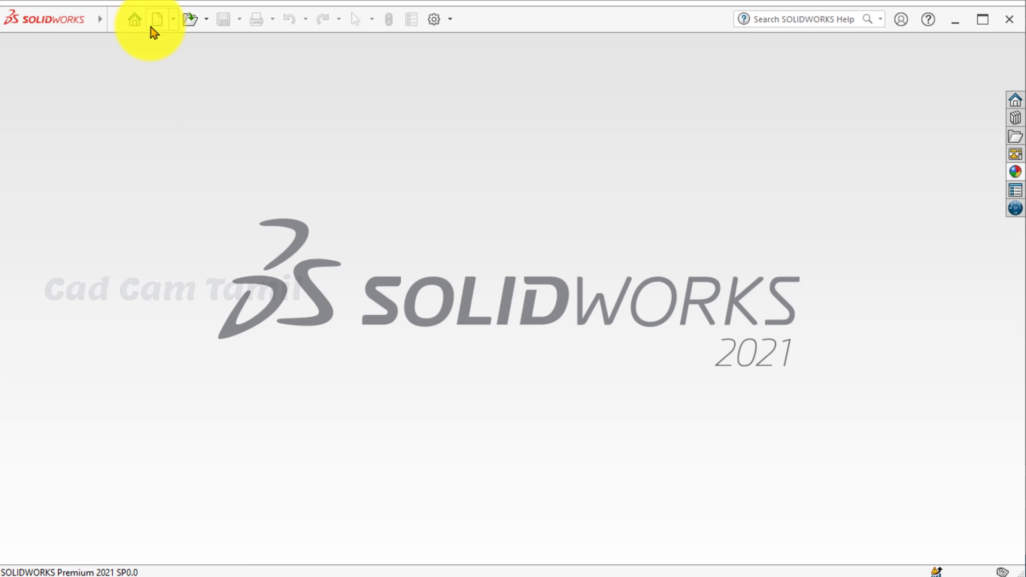
{"action": "left_click", "coordinate": [153, 24]}
{"action": "left_click", "coordinate": [656, 445]}
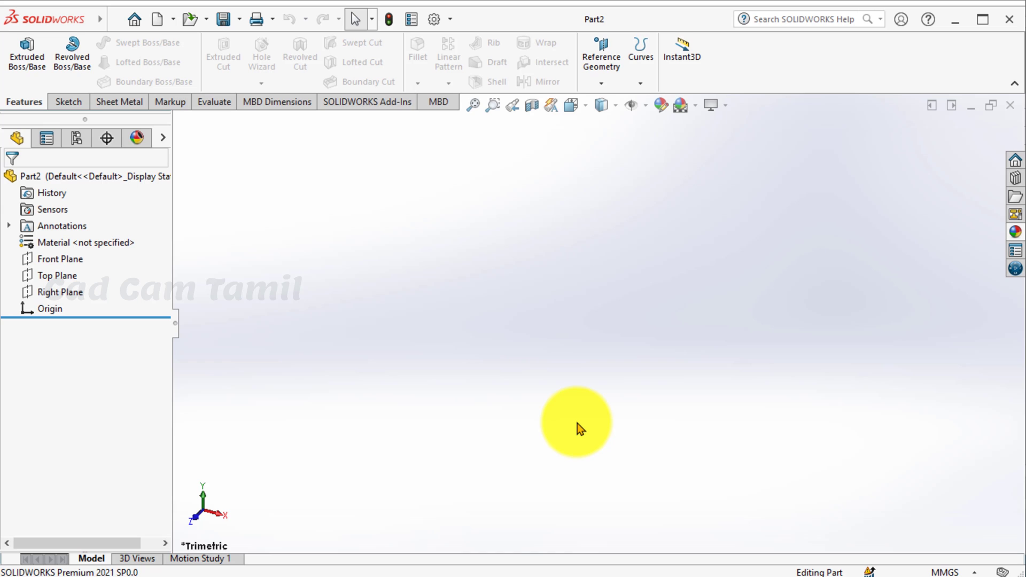
- Check the Key drawing and sketch a corner rectangle about 16 mm wide from the origin on the Front Plane
{"action": "key", "text": "alt+Tab"}
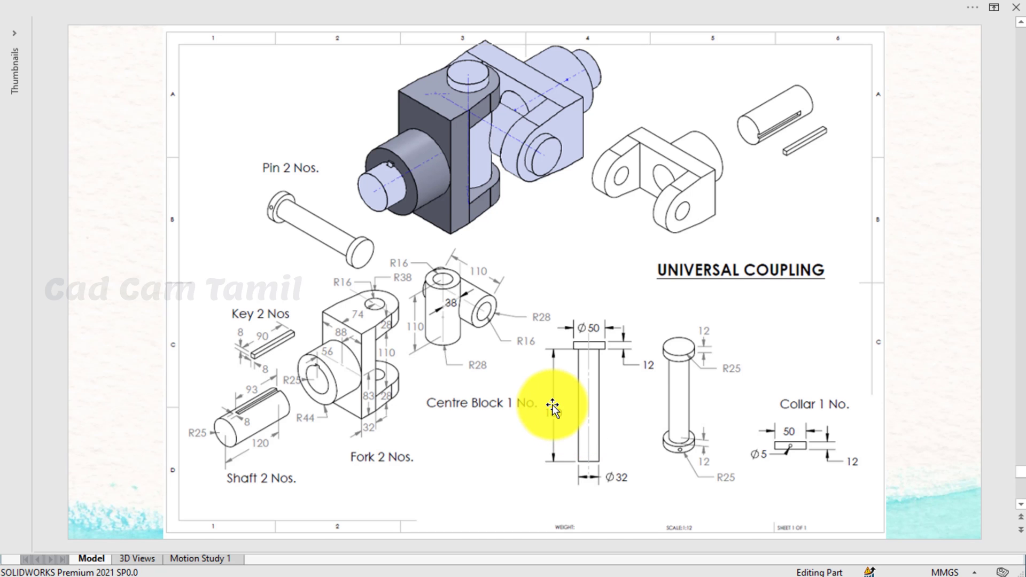
{"action": "scroll", "coordinate": [552, 405], "scroll_direction": "down", "scroll_amount": 1}
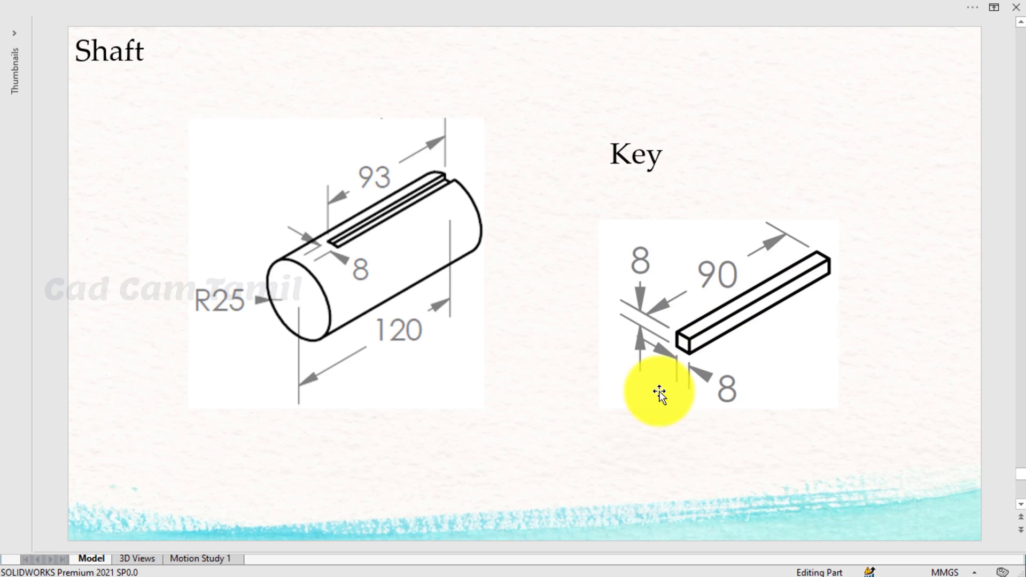
{"action": "key", "text": "alt+Tab"}
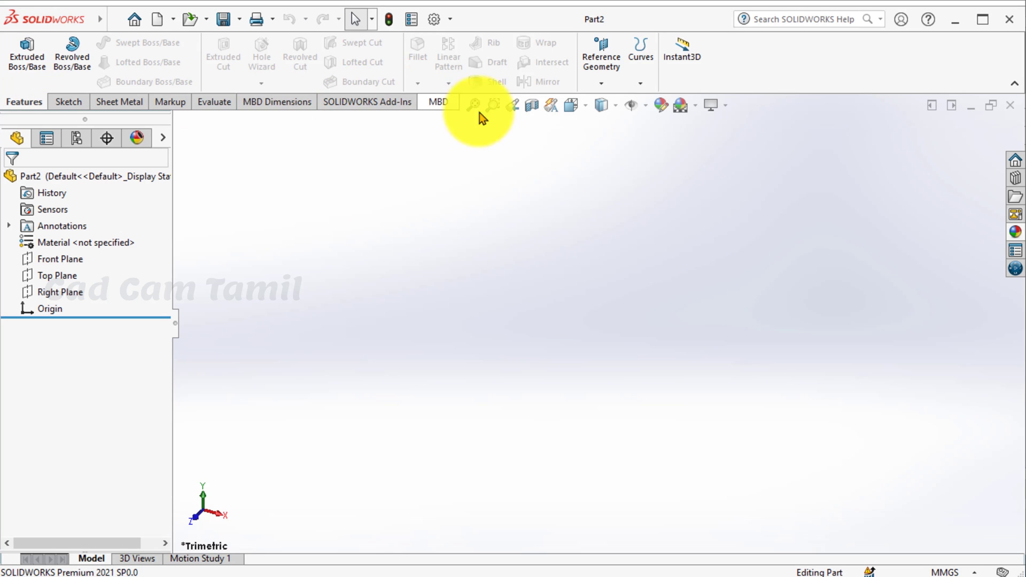
{"action": "left_click", "coordinate": [61, 262]}
{"action": "left_click", "coordinate": [71, 240]}
{"action": "left_click", "coordinate": [99, 61]}
{"action": "left_click", "coordinate": [594, 323]}
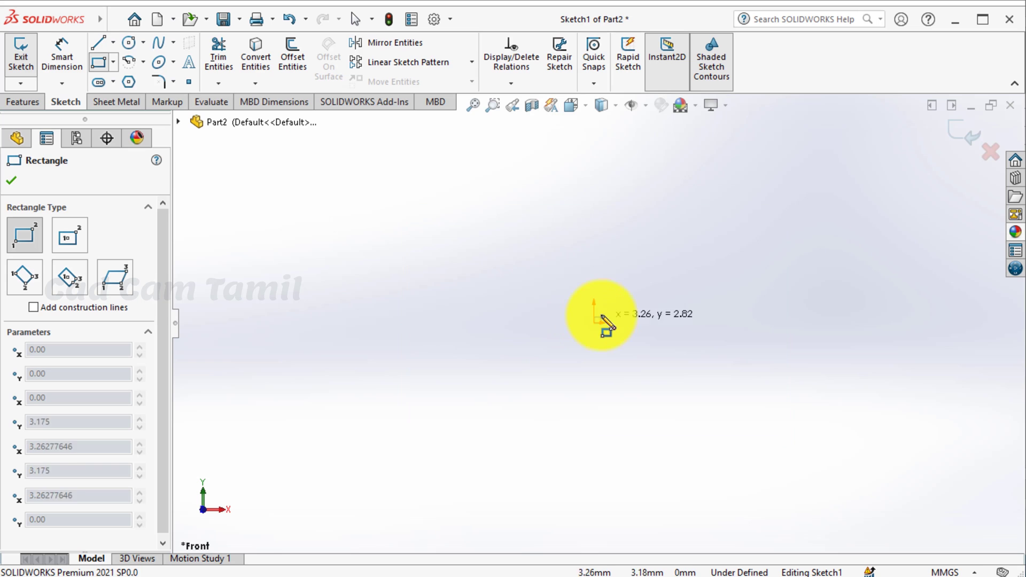
{"action": "left_click", "coordinate": [629, 298]}
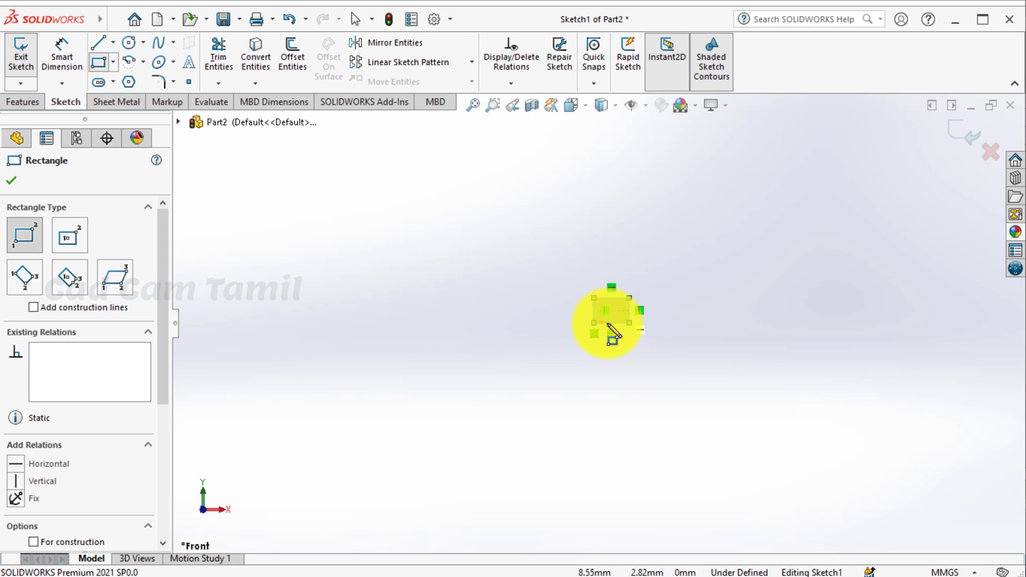
- Dimension the rectangle to 8 mm wide and 8 mm high, and exit the sketch
{"action": "left_click", "coordinate": [51, 59]}
{"action": "left_click", "coordinate": [620, 298]}
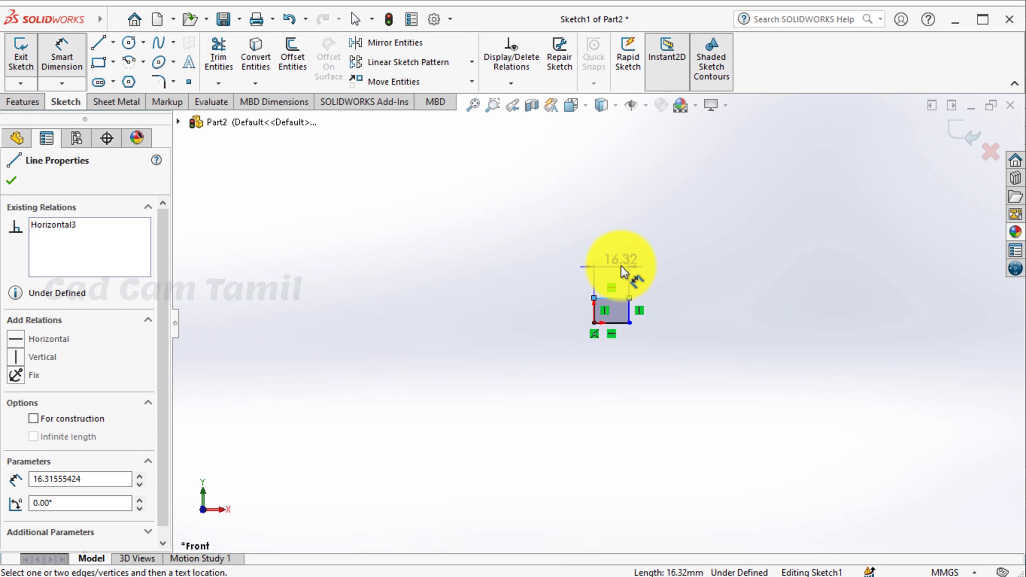
{"action": "left_click", "coordinate": [615, 269]}
{"action": "type", "text": "8"}
{"action": "key", "text": "Return"}
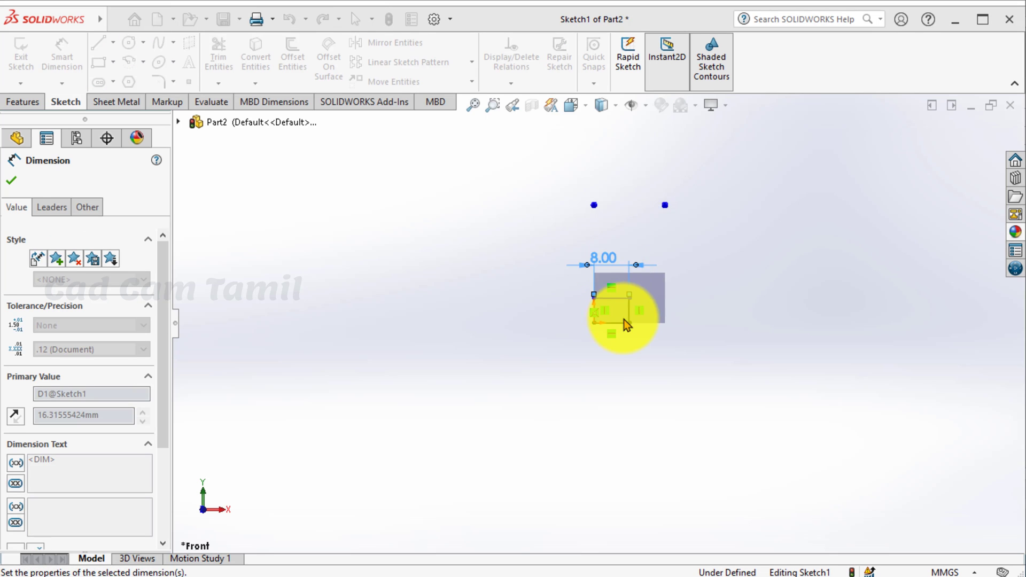
{"action": "left_click", "coordinate": [629, 310]}
{"action": "left_click", "coordinate": [655, 309]}
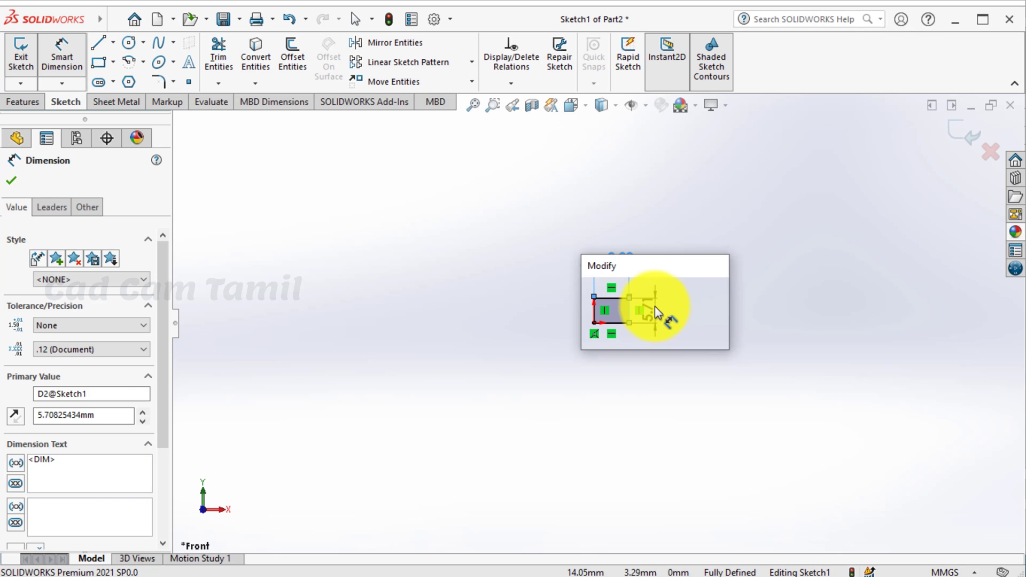
{"action": "type", "text": "8"}
{"action": "key", "text": "Return"}
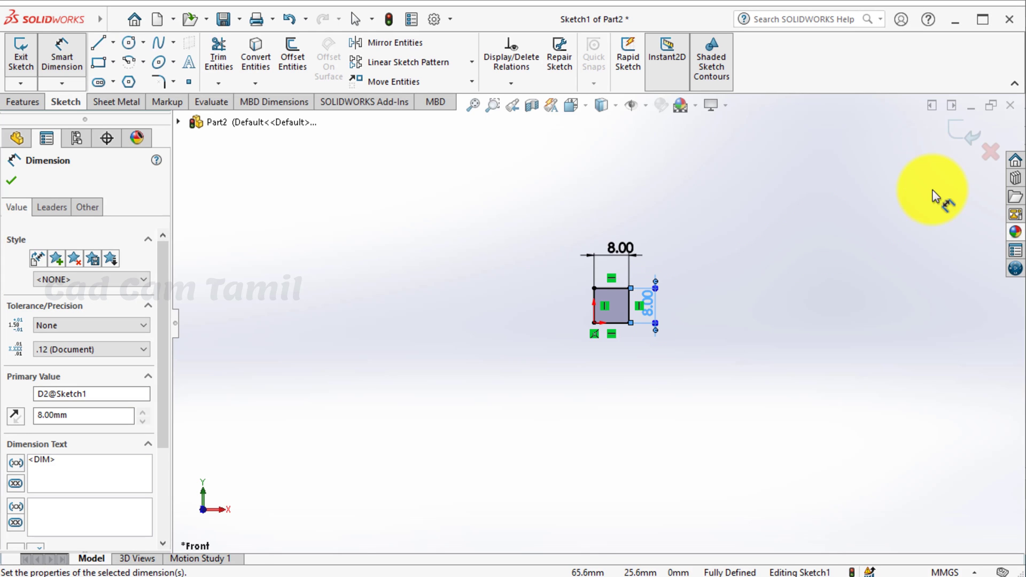
{"action": "left_click", "coordinate": [962, 133]}
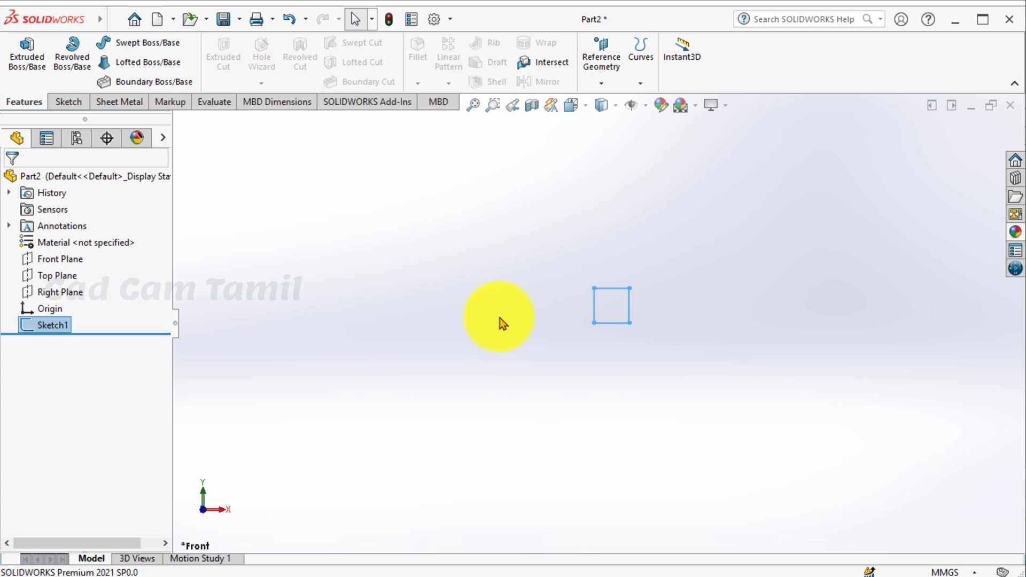
- Extrude the square profile as a solid boss to a blind depth of 96 mm
{"action": "left_click", "coordinate": [31, 63]}
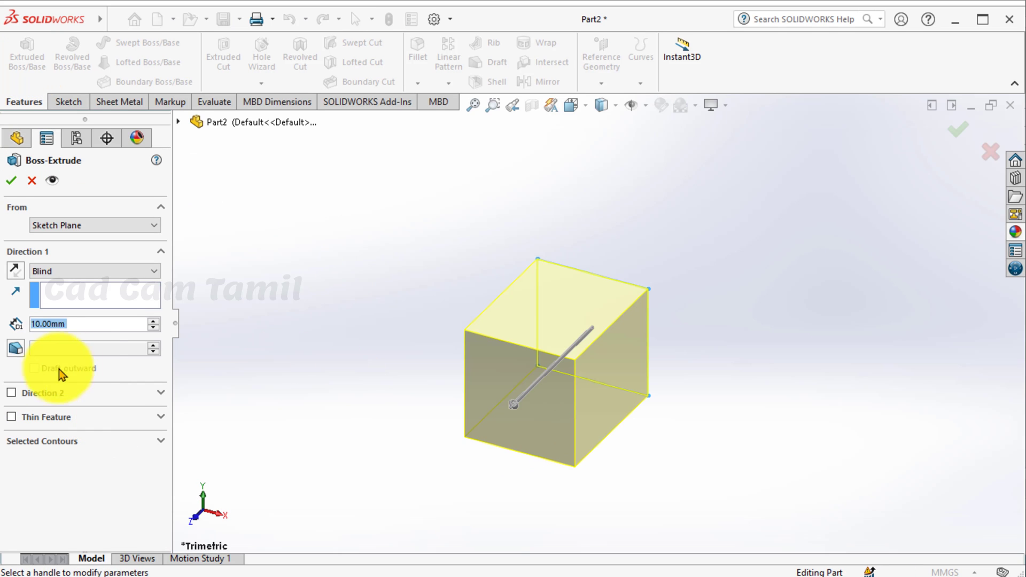
{"action": "type", "text": "96"}
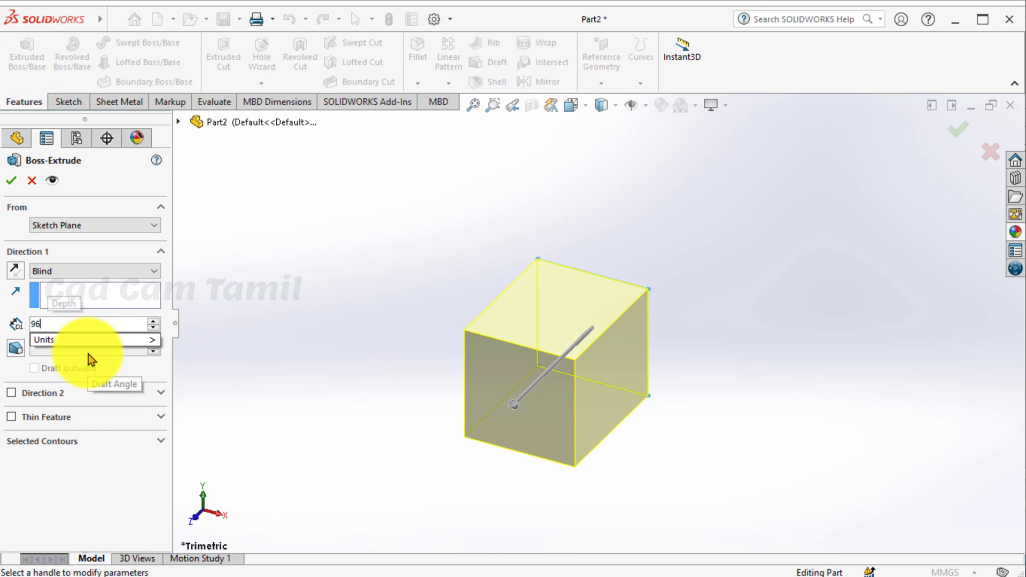
{"action": "key", "text": "Return"}
{"action": "scroll", "coordinate": [590, 321], "scroll_direction": "up", "scroll_amount": 10}
{"action": "scroll", "coordinate": [484, 460], "scroll_direction": "down", "scroll_amount": 3}
{"action": "scroll", "coordinate": [706, 283], "scroll_direction": "down", "scroll_amount": 3}
{"action": "left_click", "coordinate": [957, 130]}
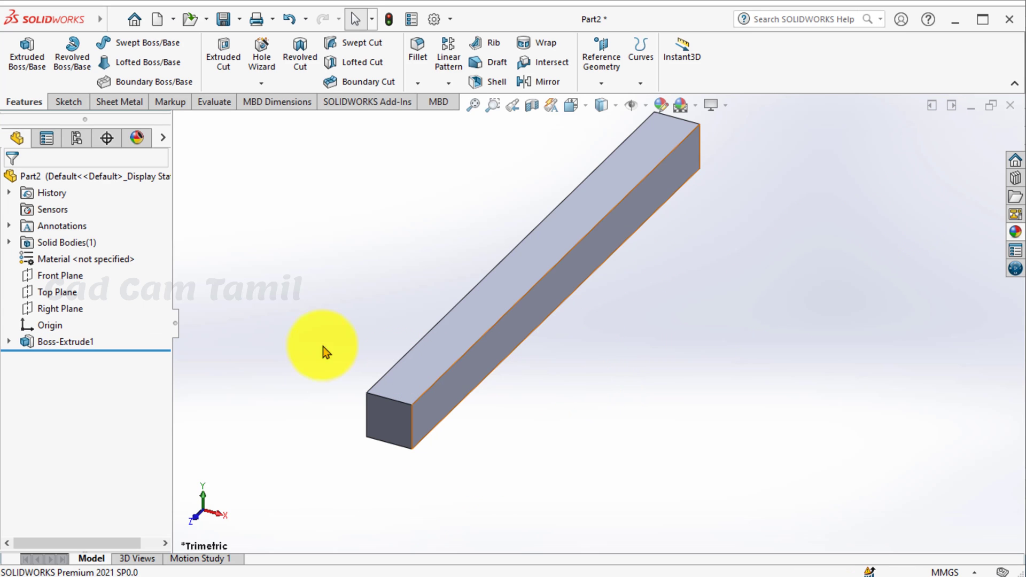
- Assign the AISI 1020 steel material to the key
{"action": "left_click", "coordinate": [38, 259]}
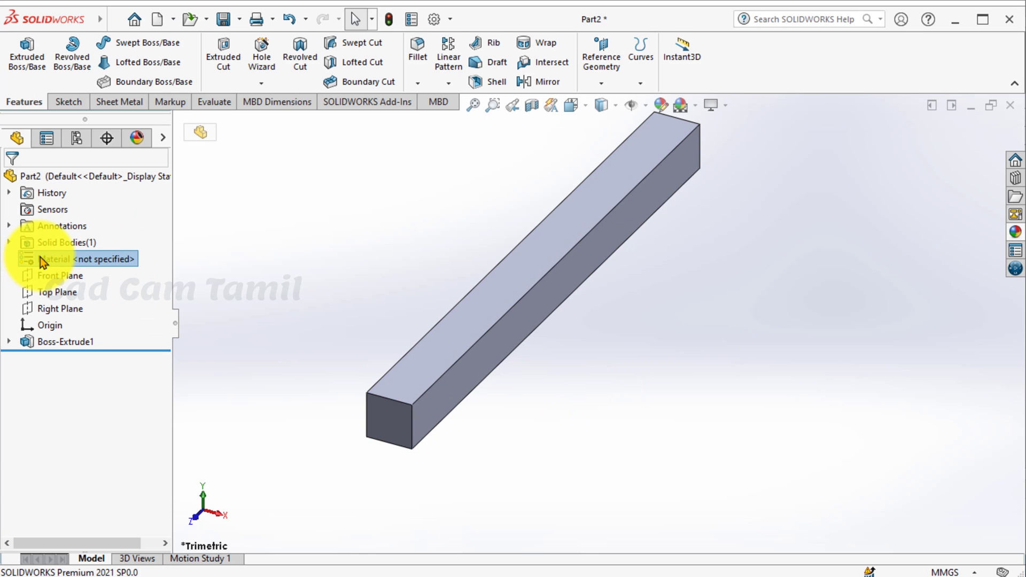
{"action": "right_click", "coordinate": [40, 258]}
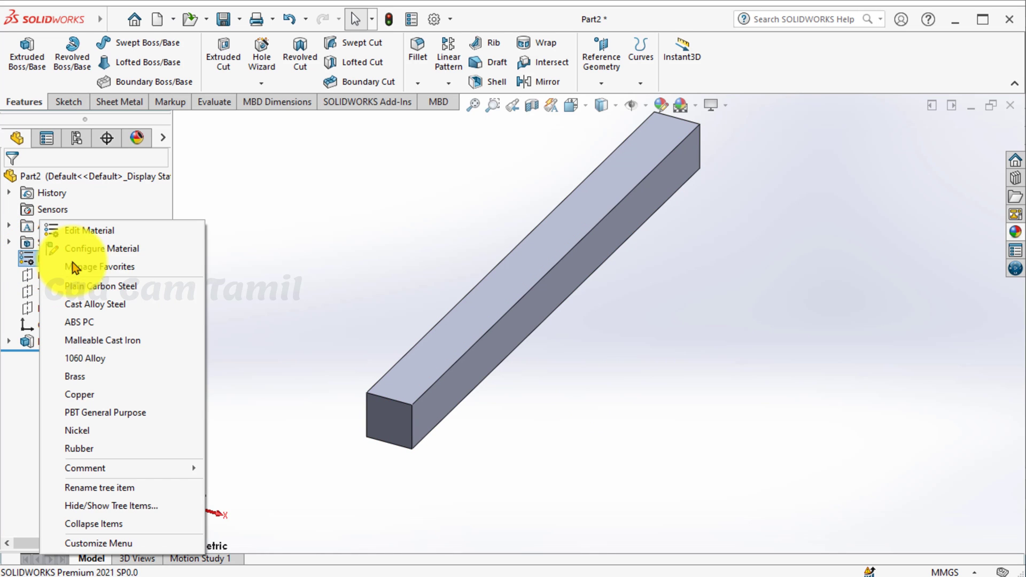
{"action": "left_click", "coordinate": [116, 231]}
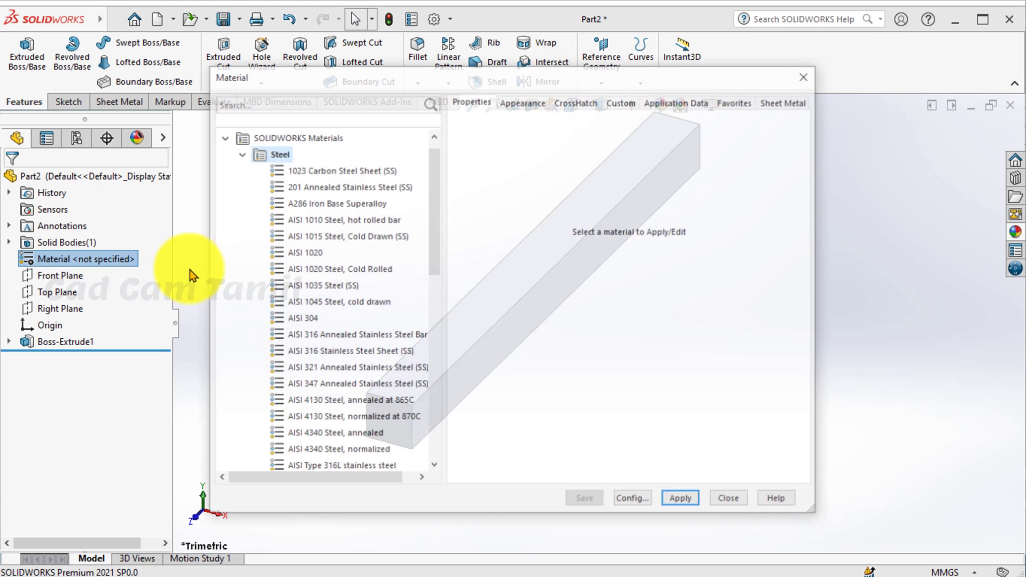
{"action": "left_click", "coordinate": [313, 253]}
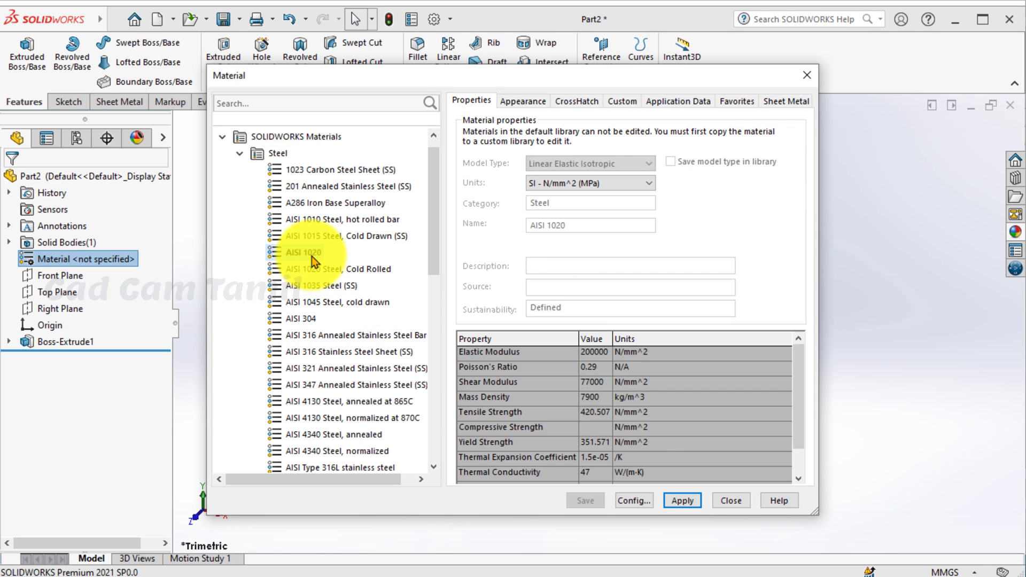
{"action": "left_click", "coordinate": [686, 505]}
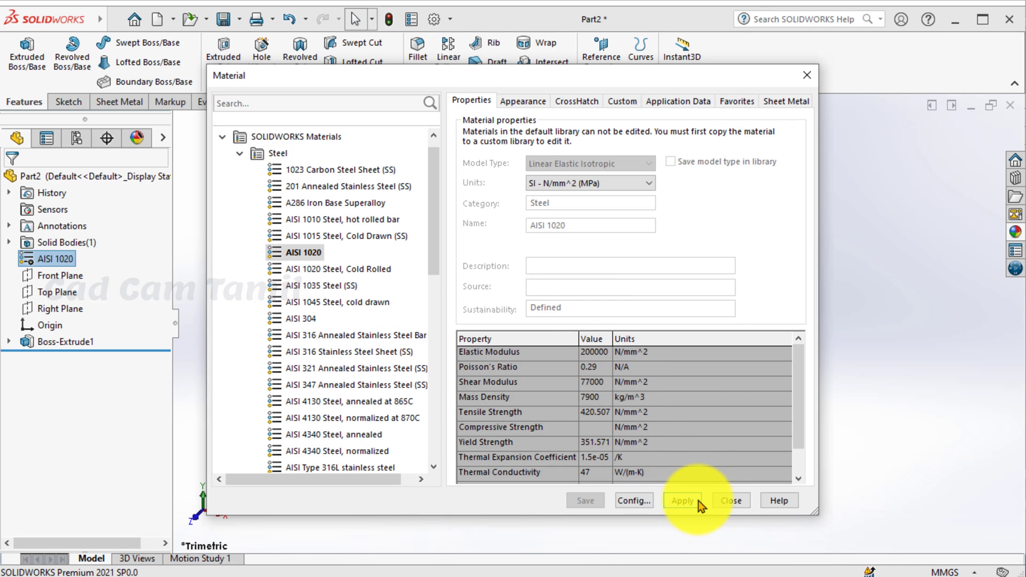
{"action": "left_click", "coordinate": [731, 500]}
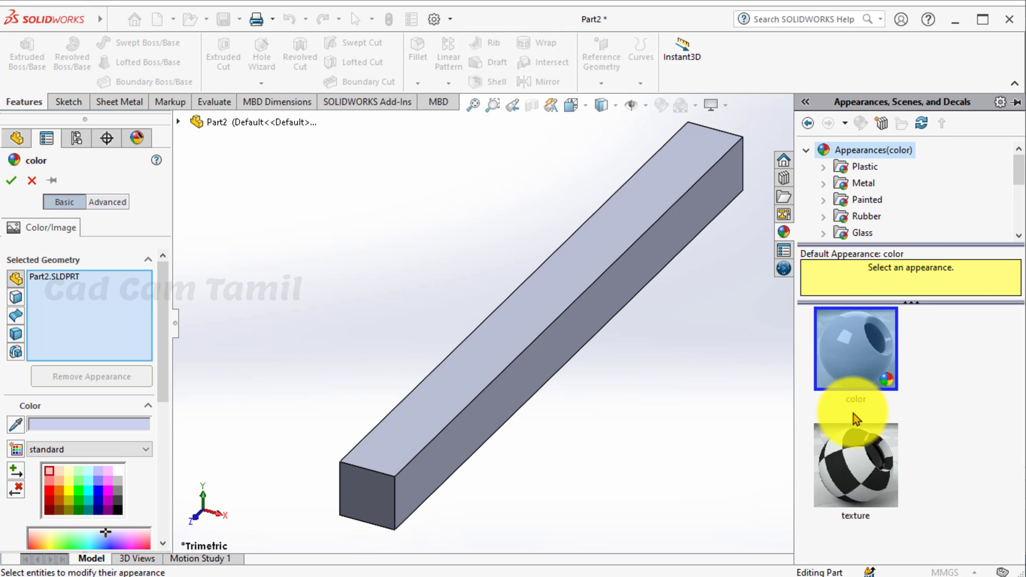
- Colour the whole key part red from the standard swatches
{"action": "left_click", "coordinate": [50, 495]}
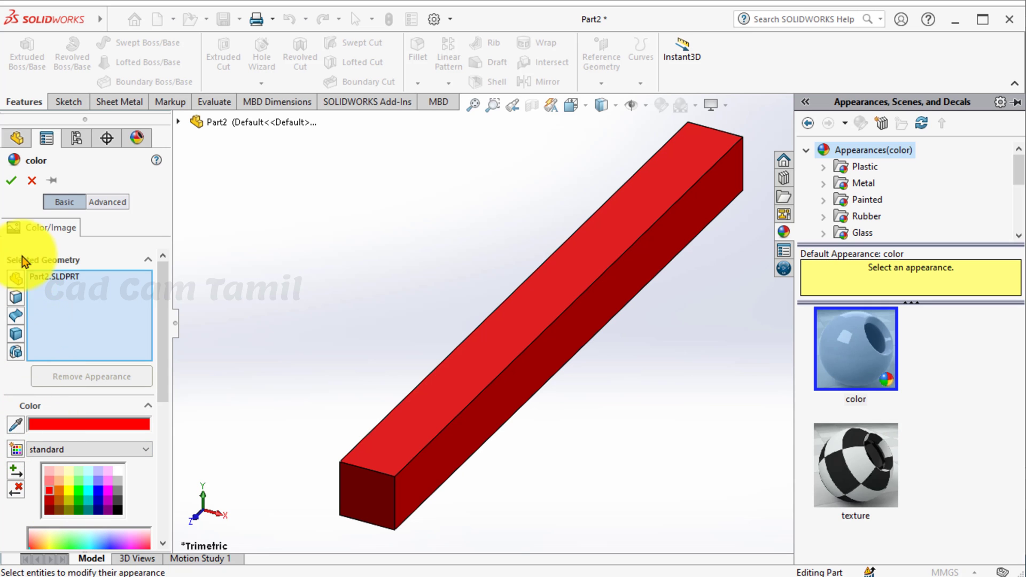
{"action": "left_click", "coordinate": [11, 180]}
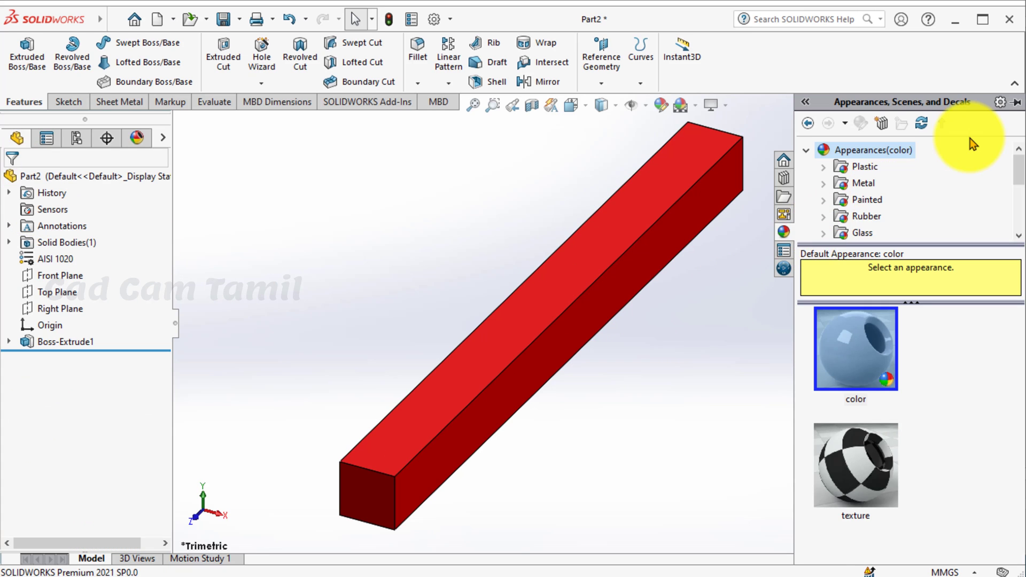
{"action": "left_click", "coordinate": [669, 389]}
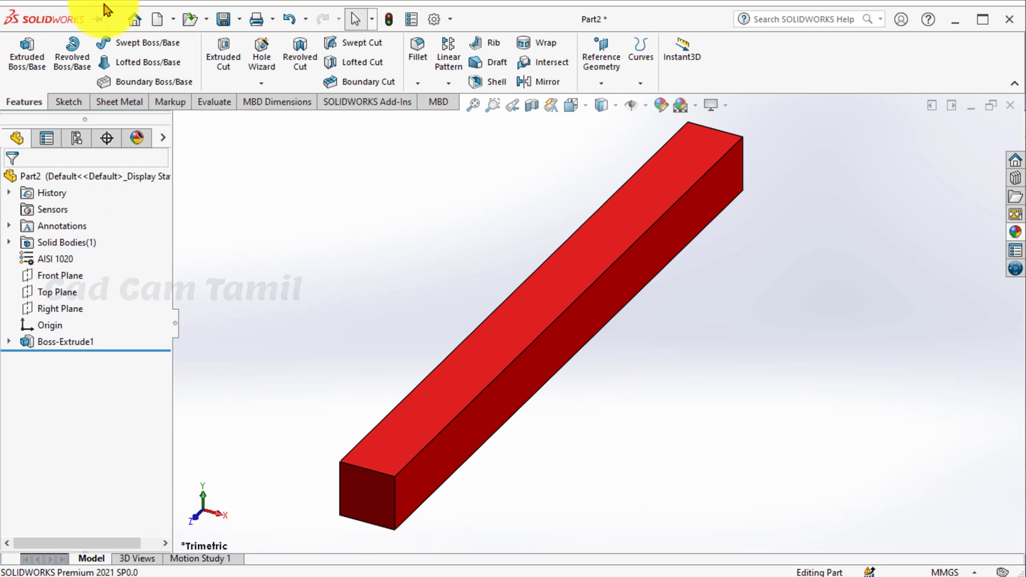
- Save the part in the Coupling folder under the file name Key and close it
{"action": "left_click", "coordinate": [223, 20]}
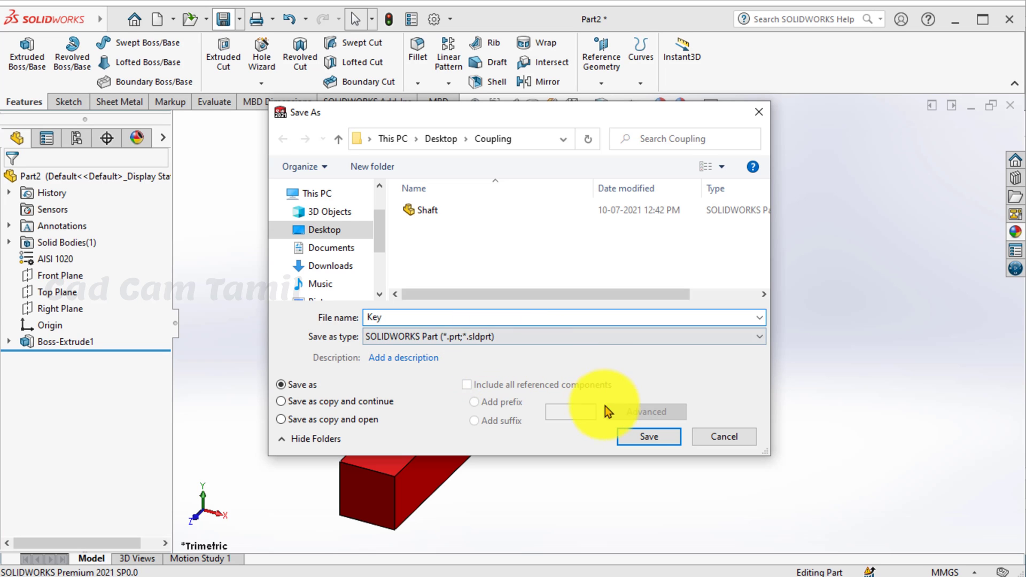
{"action": "left_click", "coordinate": [641, 437]}
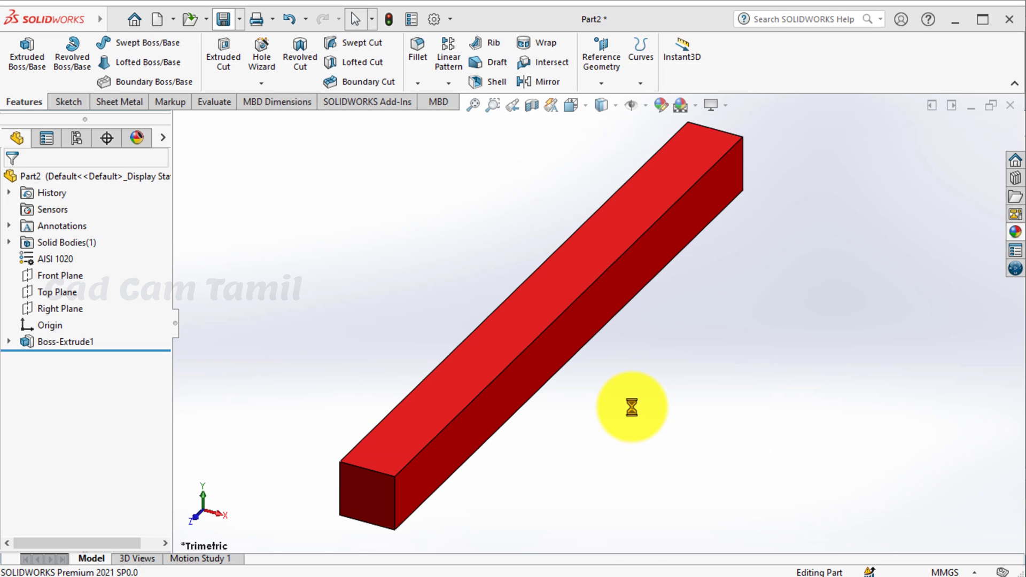
{"action": "left_click", "coordinate": [1009, 105]}
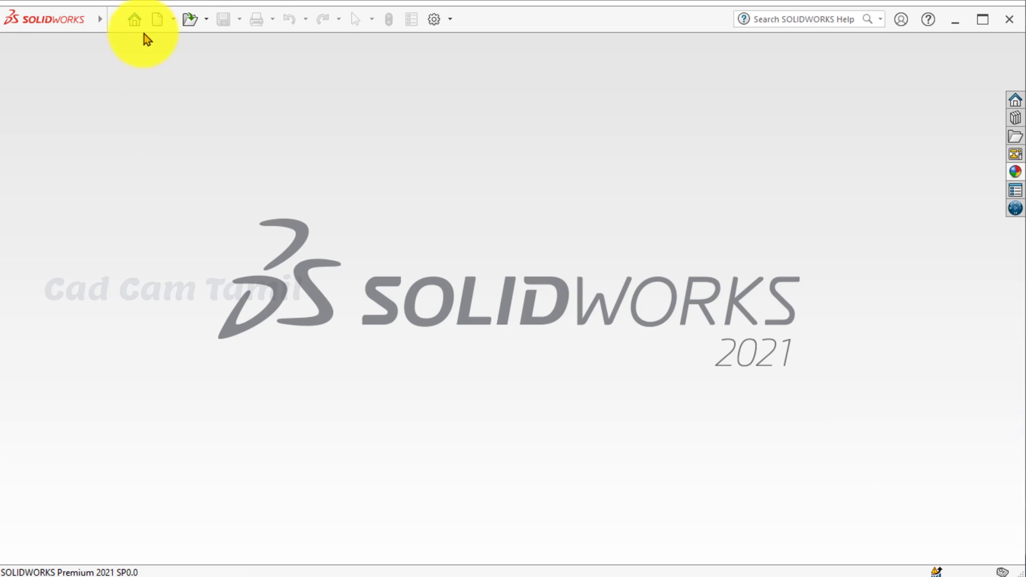
- Create a new part document, and switch to the Fork drawing slide to mark up the block's 88 mm width
{"action": "left_click", "coordinate": [158, 18]}
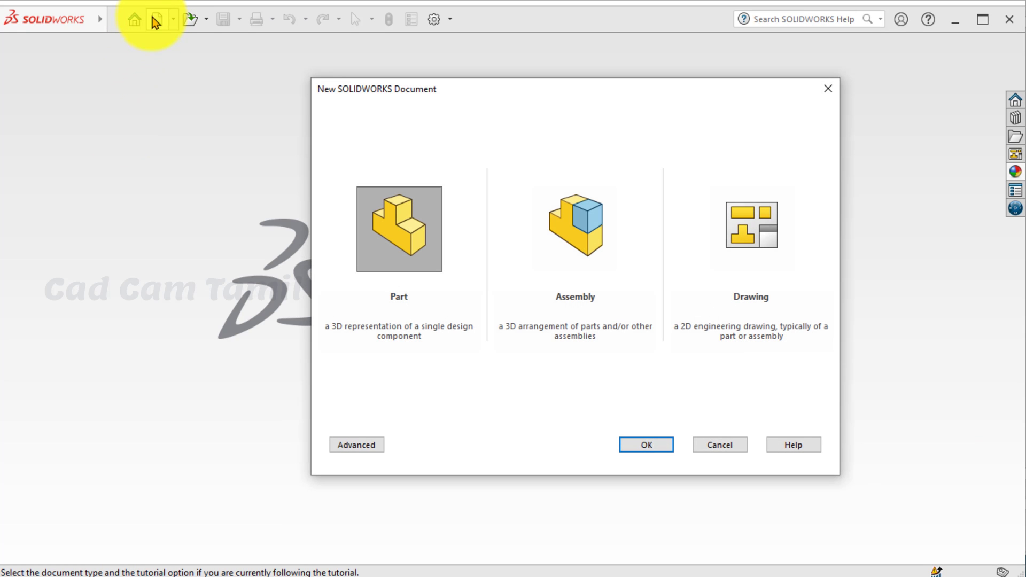
{"action": "left_click", "coordinate": [646, 445]}
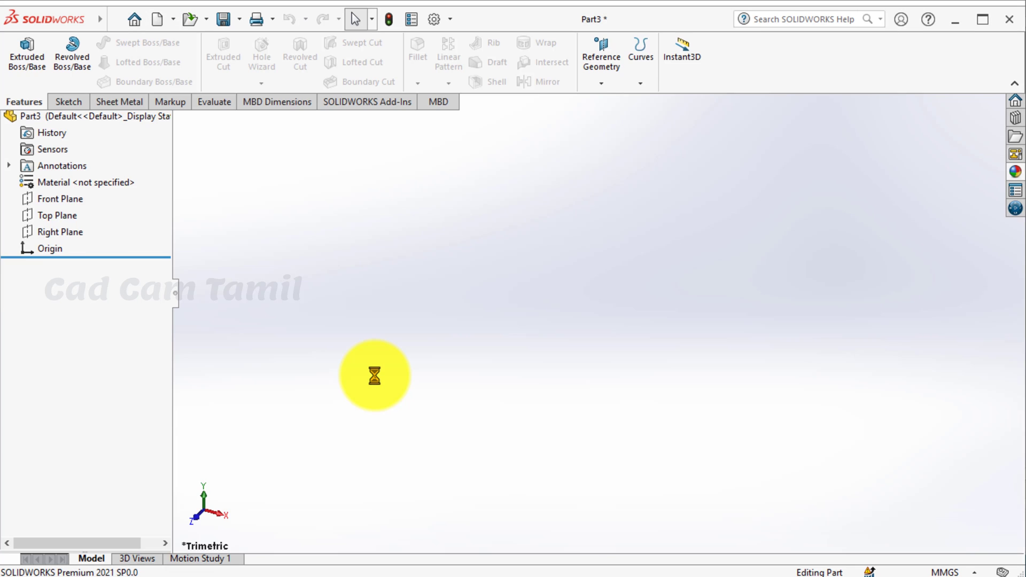
{"action": "key", "text": "alt+Tab"}
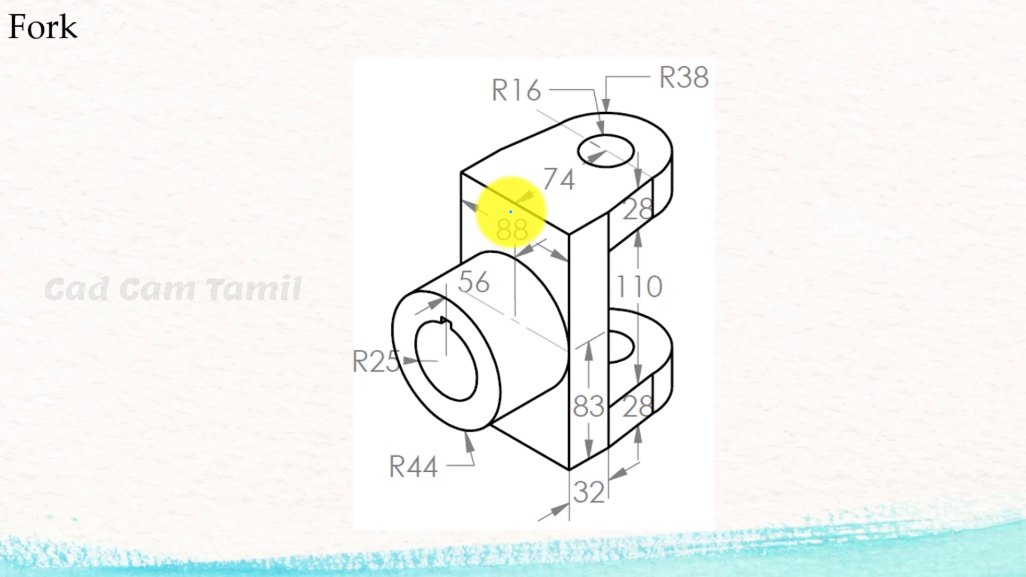
{"action": "mouse_move", "coordinate": [472, 197]}
{"action": "left_mouse_down"}
{"action": "mouse_move", "coordinate": [539, 270]}
{"action": "mouse_move", "coordinate": [545, 342]}
{"action": "mouse_move", "coordinate": [533, 425]}
{"action": "mouse_move", "coordinate": [499, 429]}
{"action": "mouse_move", "coordinate": [488, 293]}
{"action": "mouse_move", "coordinate": [513, 238]}
{"action": "left_mouse_up"}
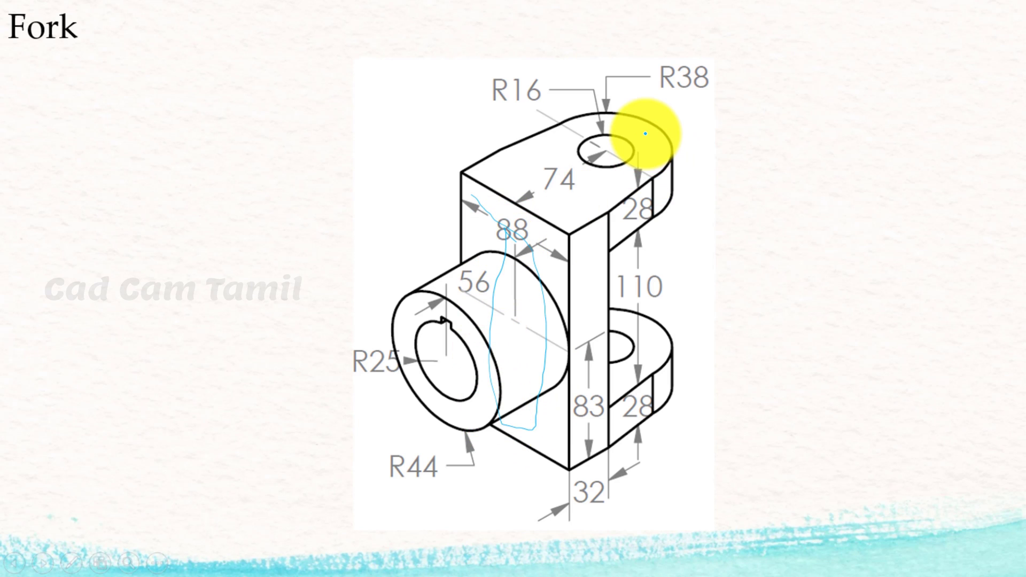
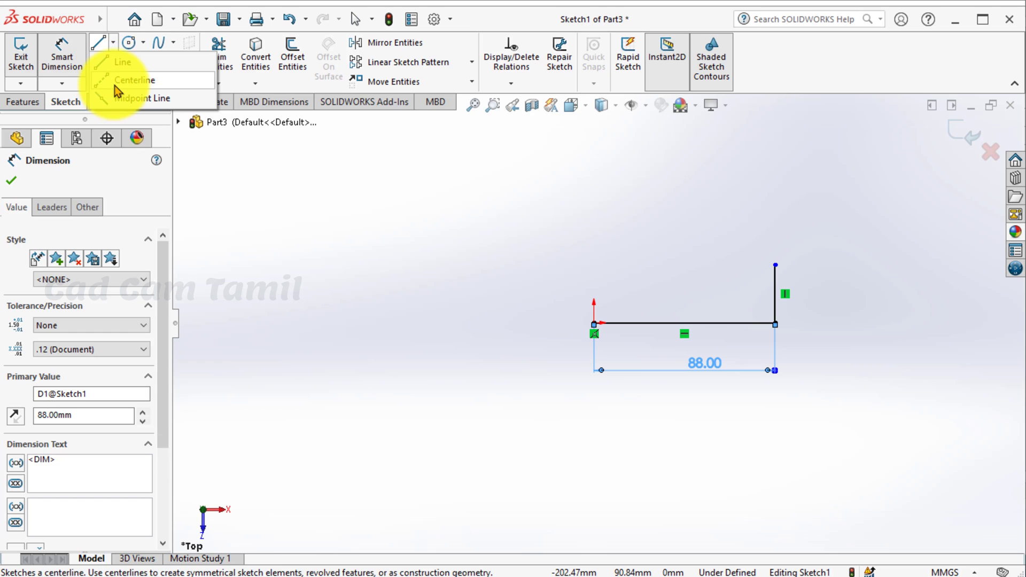
- Sketch a vertical centerline about 60 mm long upward from the midpoint of the 88 mm base line
{"action": "left_click", "coordinate": [115, 84]}
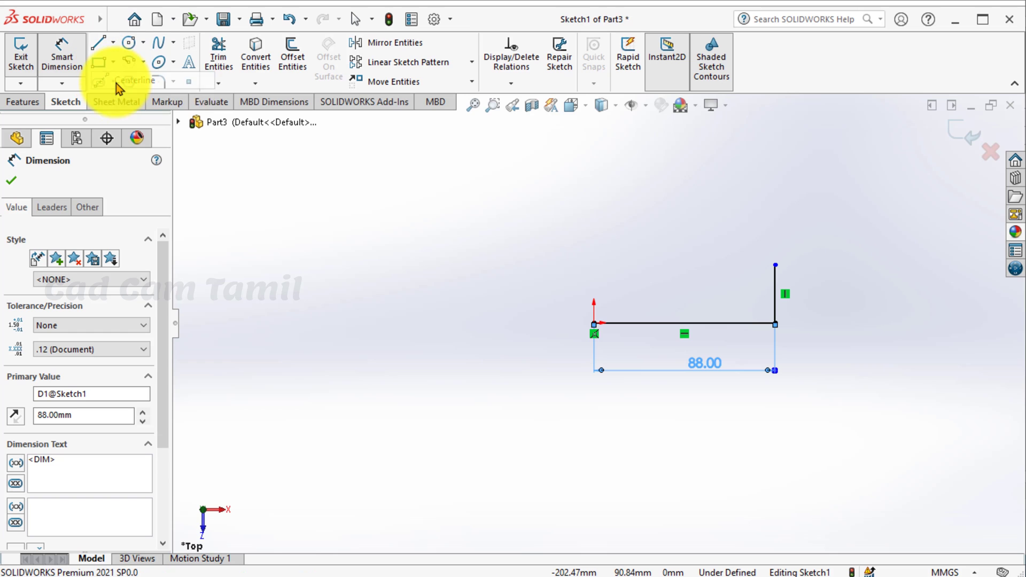
{"action": "left_click", "coordinate": [684, 323]}
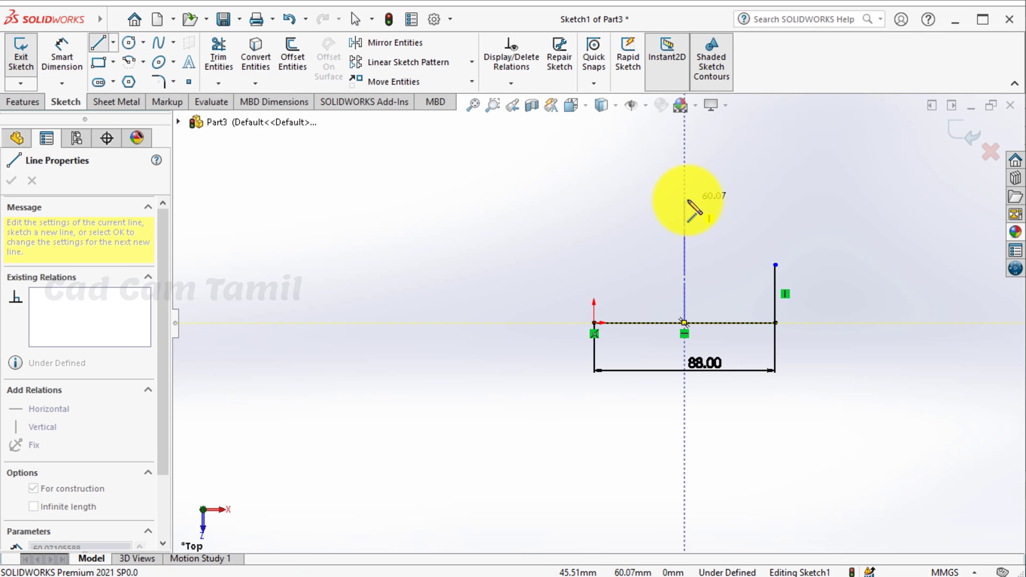
{"action": "left_click", "coordinate": [685, 199]}
{"action": "key", "text": "Escape"}
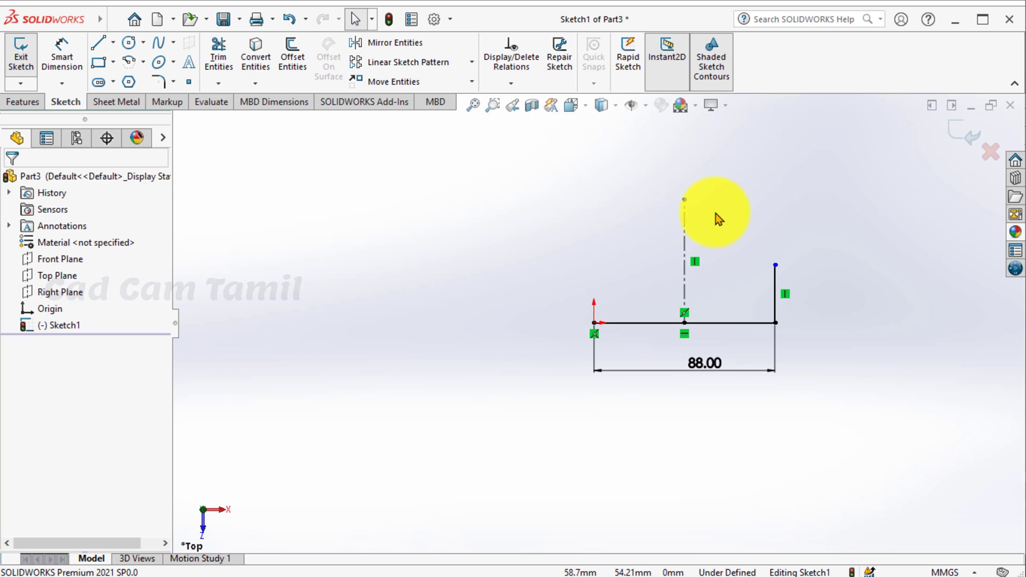
- Check the centerline's length on the Fork drawing and dimension the vertical centerline to 74 mm
{"action": "left_click", "coordinate": [62, 53]}
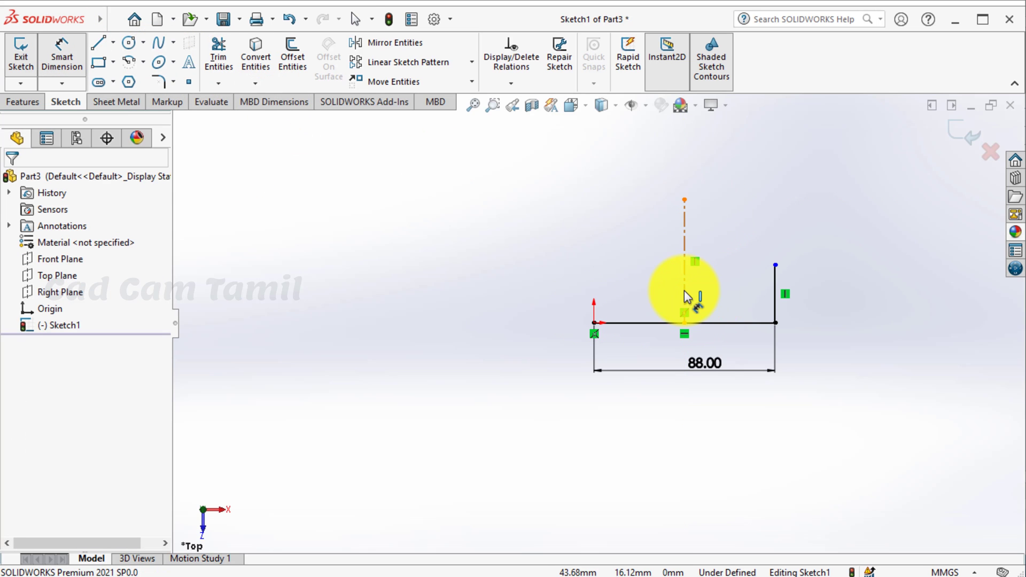
{"action": "left_click", "coordinate": [684, 291]}
{"action": "left_click", "coordinate": [708, 289]}
{"action": "key", "text": "alt+Tab"}
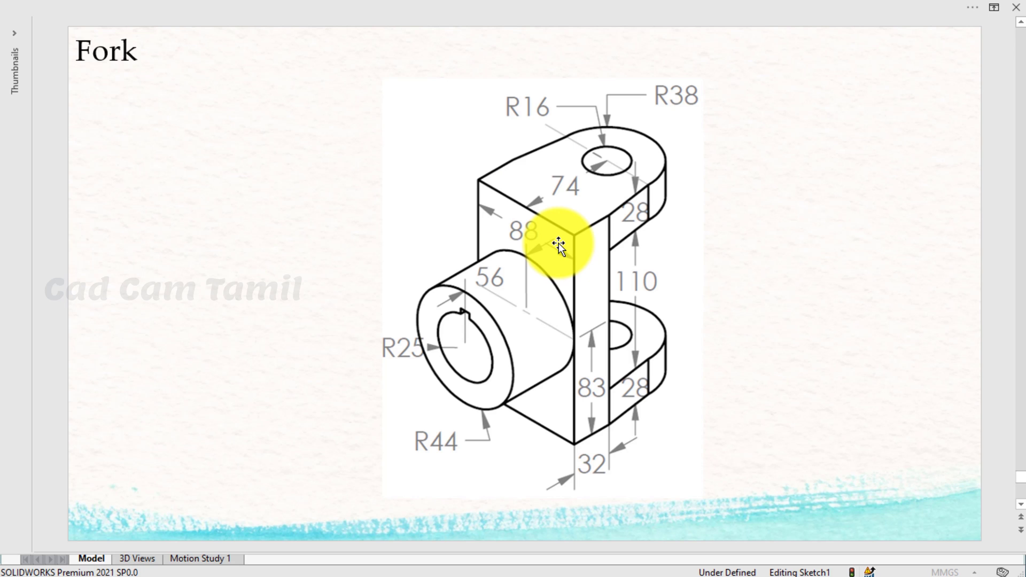
{"action": "key", "text": "alt+Tab"}
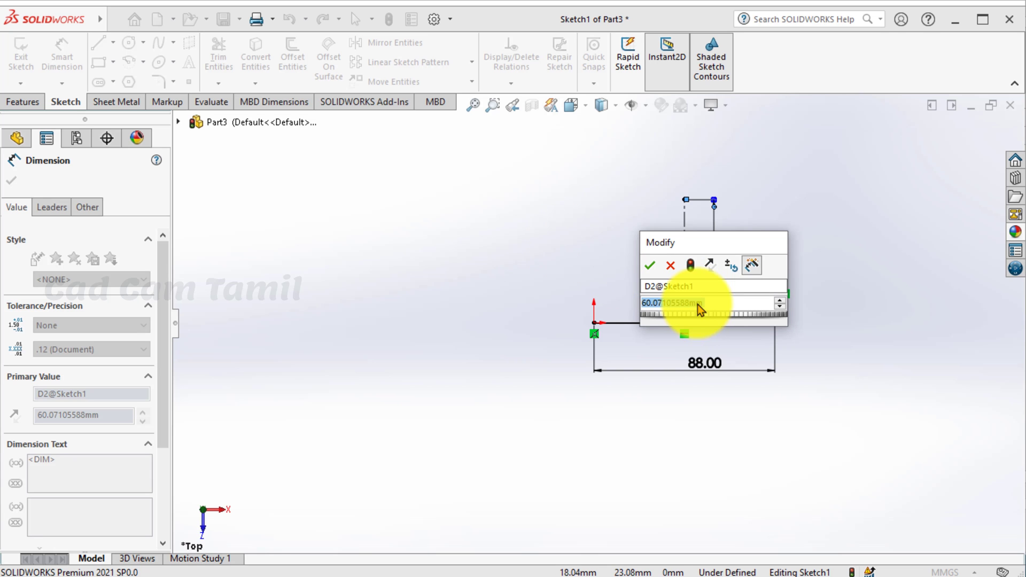
{"action": "type", "text": "74"}
{"action": "key", "text": "Return"}
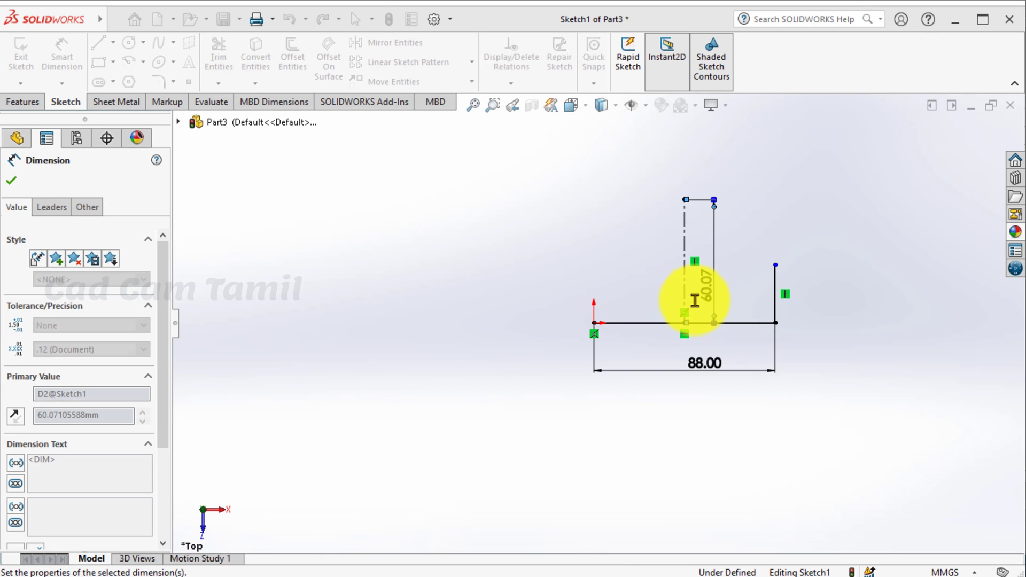
{"action": "scroll", "coordinate": [732, 139], "scroll_direction": "down", "scroll_amount": 3}
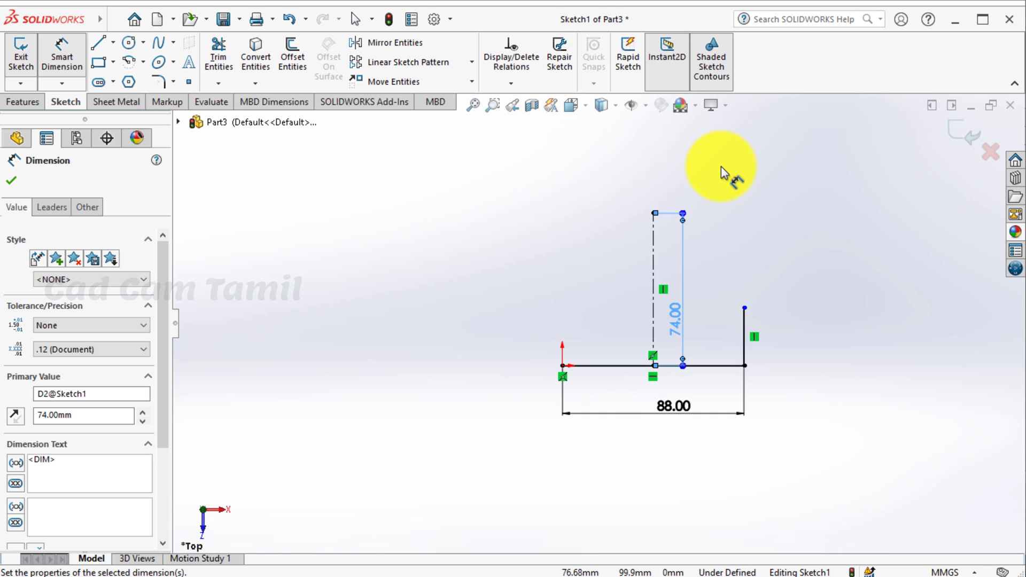
{"action": "left_click", "coordinate": [481, 289]}
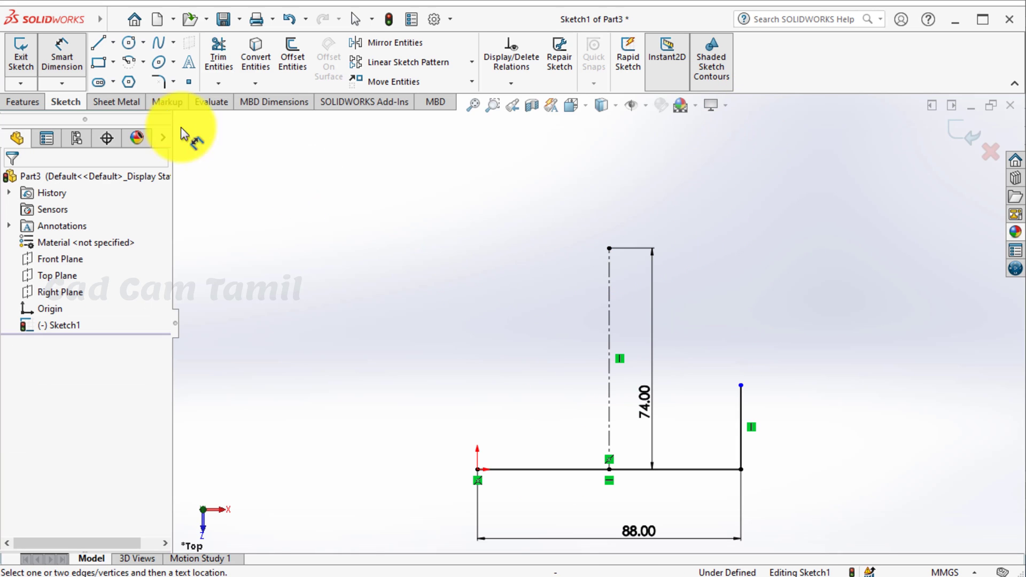
- Sketch a circle with a radius of about 34 mm centred on the upper end of the vertical centerline
{"action": "left_click", "coordinate": [130, 46]}
{"action": "left_click", "coordinate": [609, 249]}
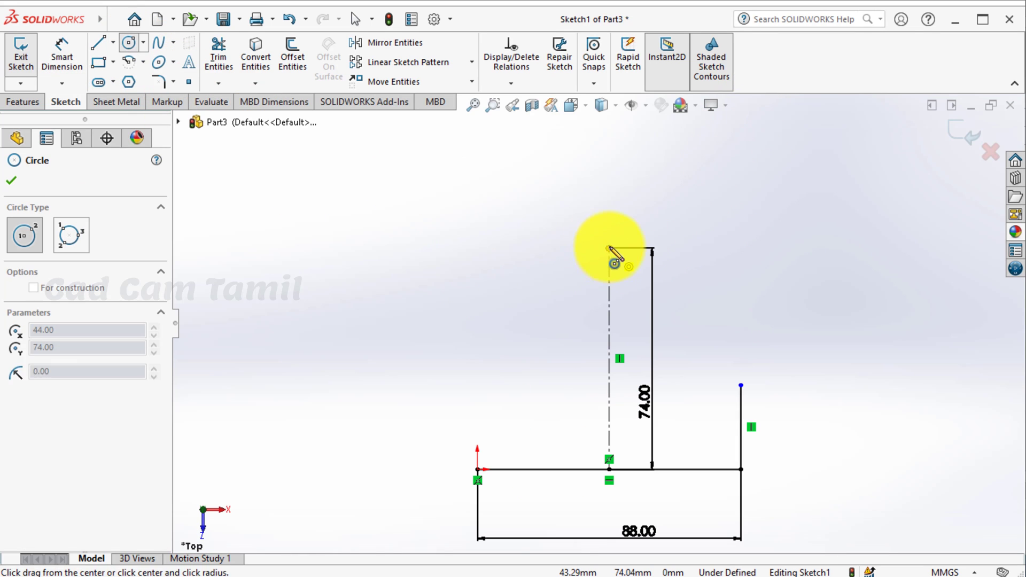
{"action": "left_click", "coordinate": [705, 214]}
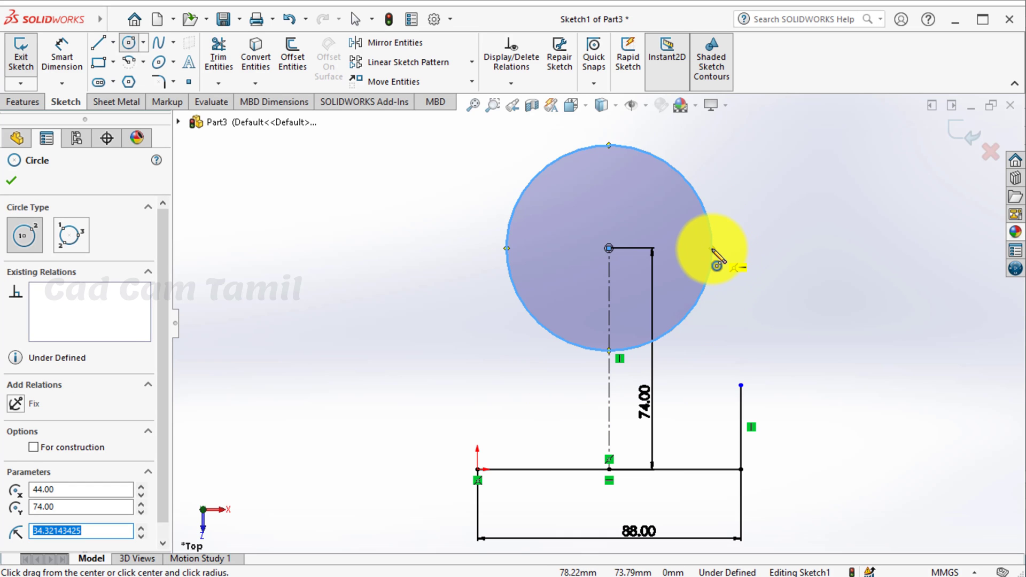
- Check the rounded end's radius on the Fork drawing and dimension the circle's diameter as 38+38 mm
{"action": "key", "text": "alt+Tab"}
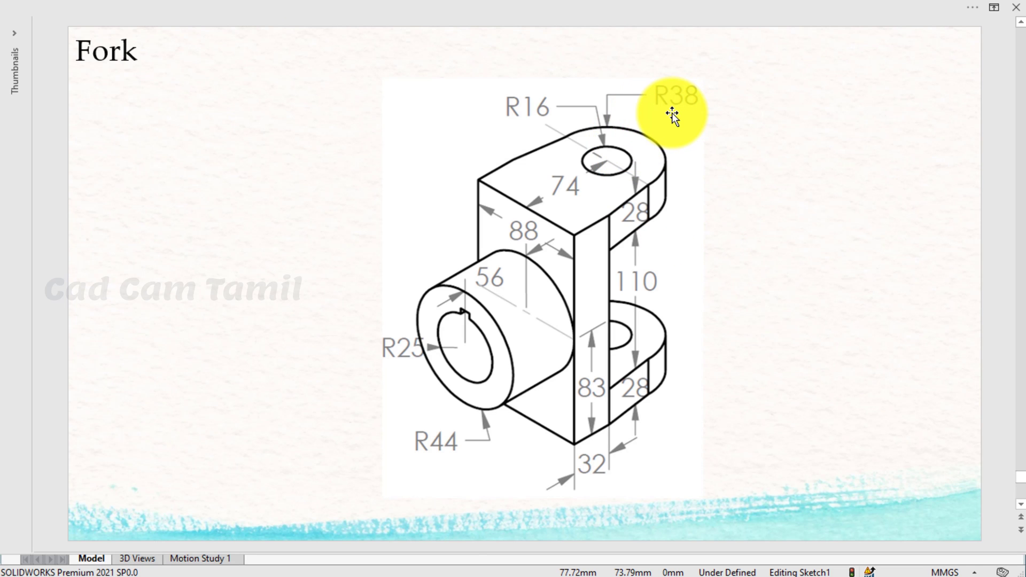
{"action": "key", "text": "alt+Tab"}
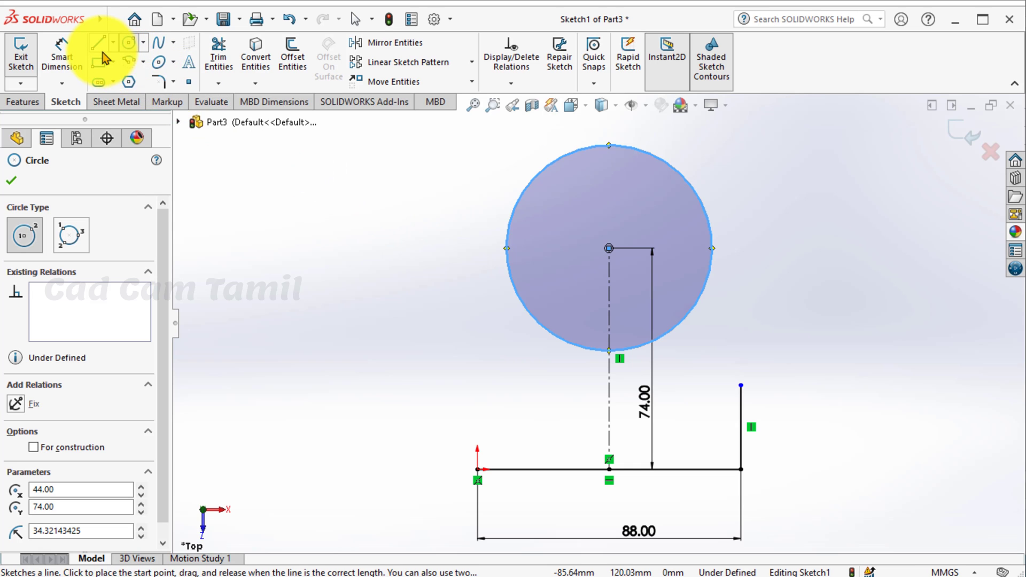
{"action": "left_click", "coordinate": [67, 56]}
{"action": "left_click", "coordinate": [711, 229]}
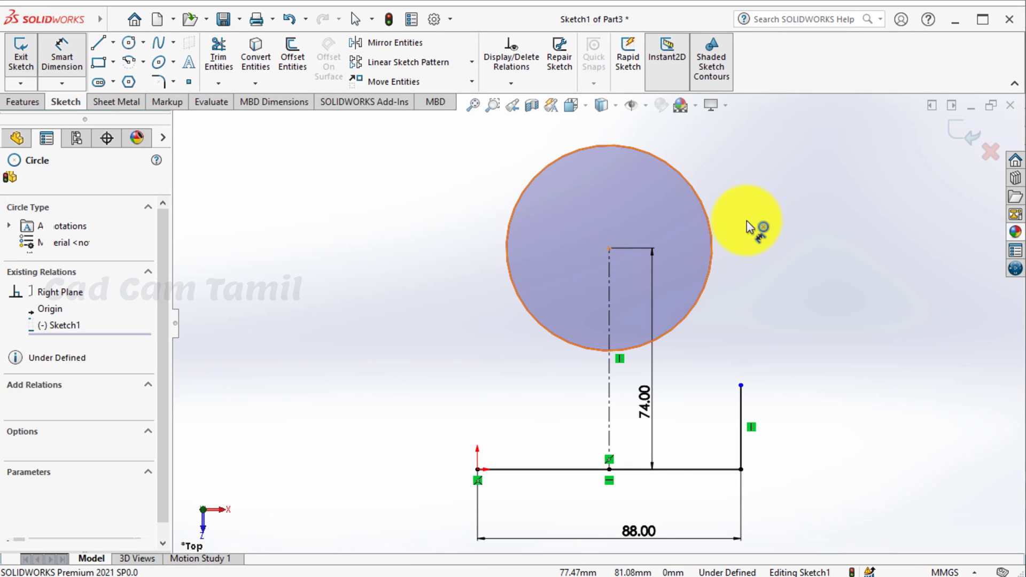
{"action": "left_click", "coordinate": [758, 197]}
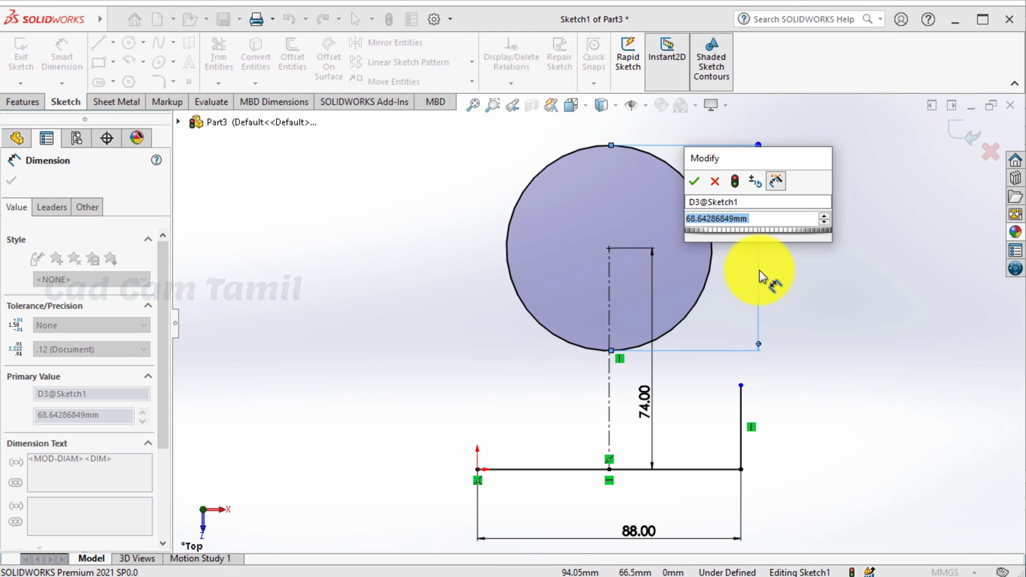
{"action": "type", "text": "38+"}
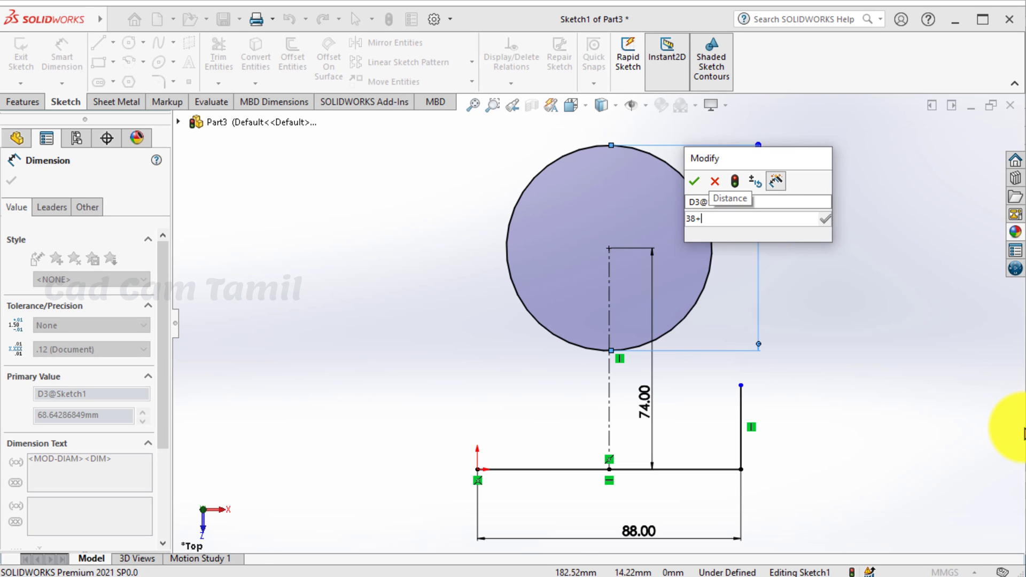
{"action": "type", "text": "38"}
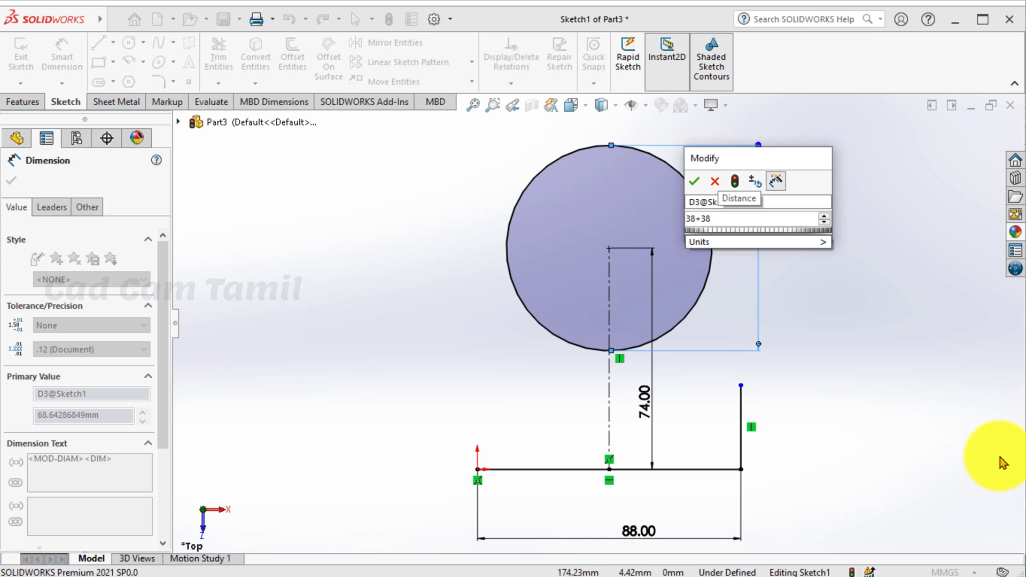
{"action": "key", "text": "Return"}
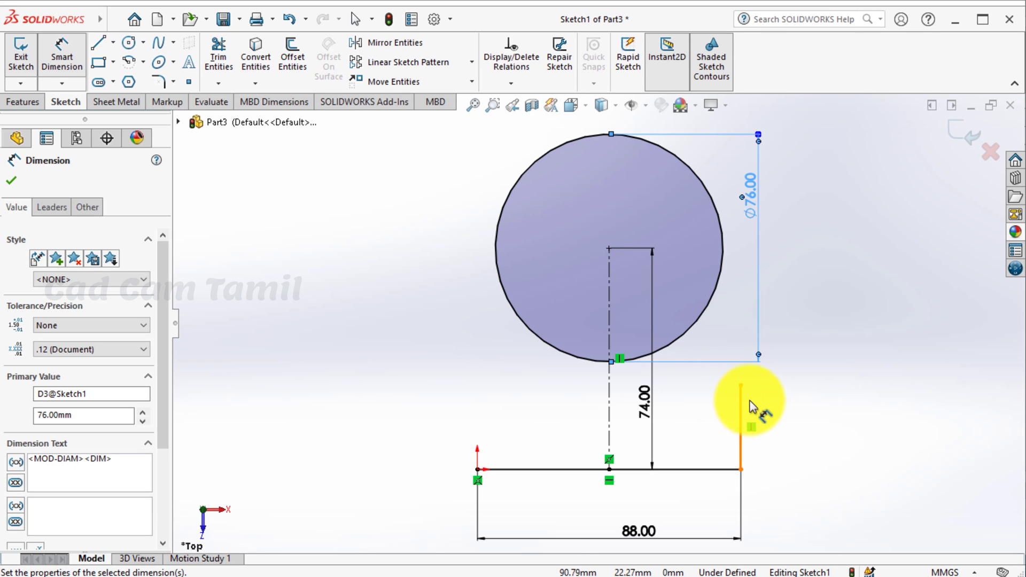
- Sketch a slanted line about 57 mm long from the short vertical line's upper end, tangent to the circle
{"action": "left_click", "coordinate": [98, 46]}
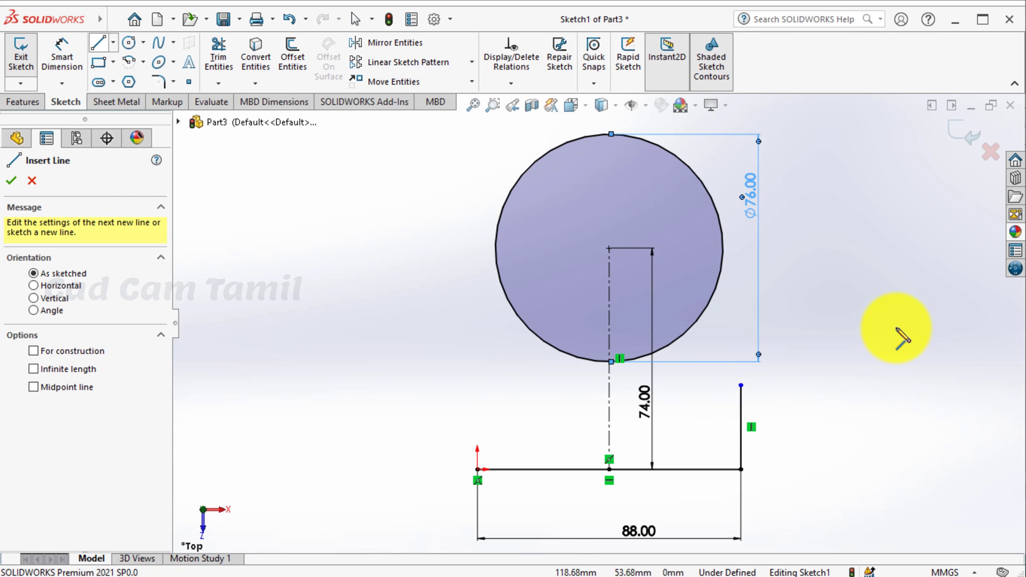
{"action": "left_click", "coordinate": [741, 384]}
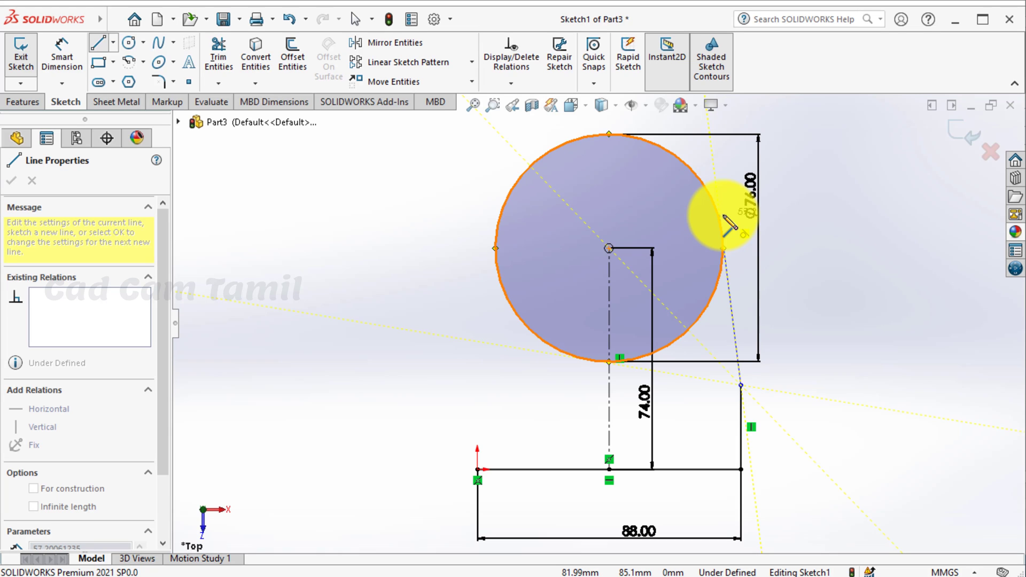
{"action": "left_click", "coordinate": [720, 215]}
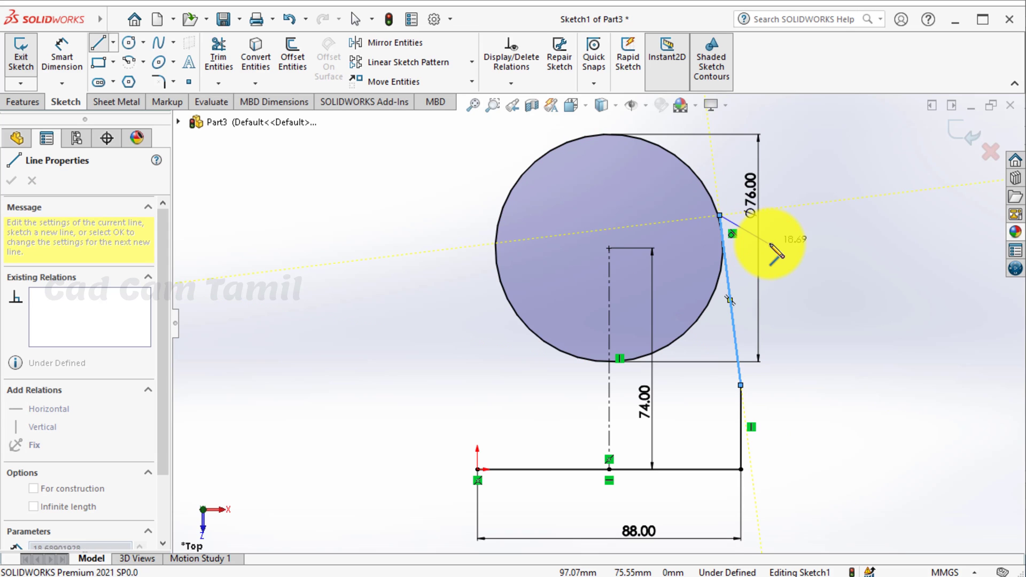
{"action": "key", "text": "Escape"}
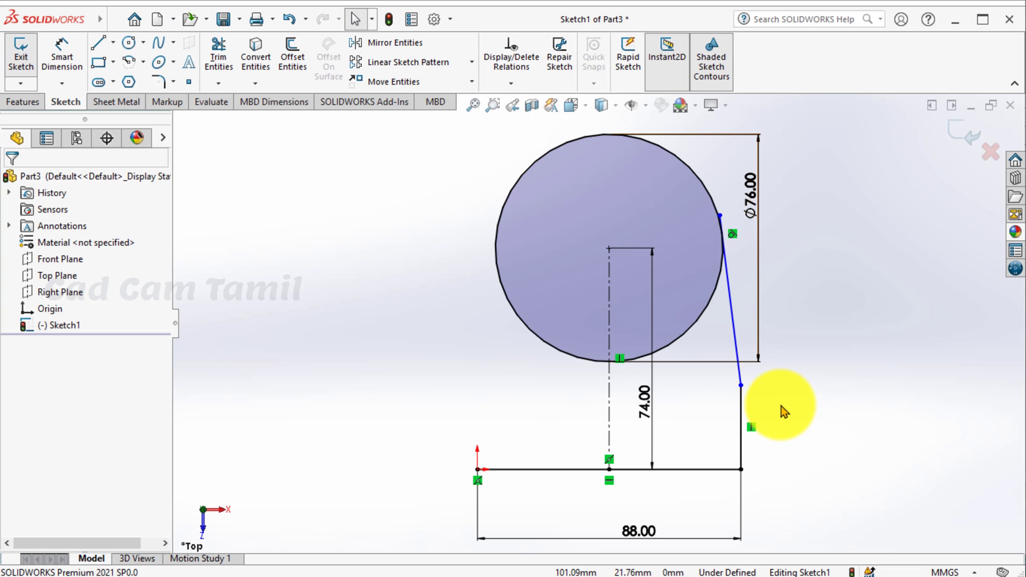
- Check the block depth on the Fork drawing and dimension the short vertical side line to 32 mm
{"action": "key", "text": "alt+Tab"}
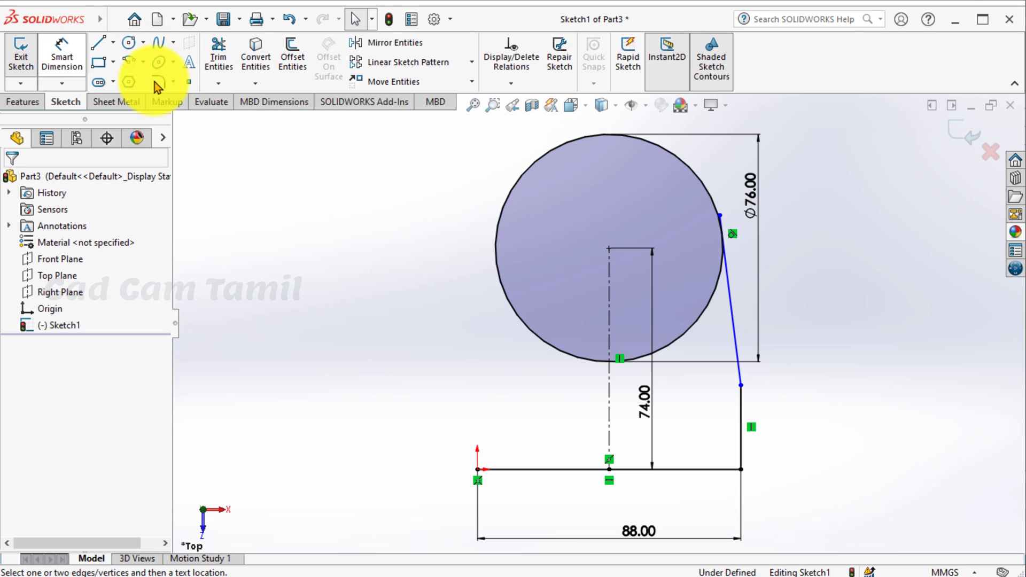
{"action": "left_click", "coordinate": [740, 427]}
{"action": "left_click", "coordinate": [781, 425]}
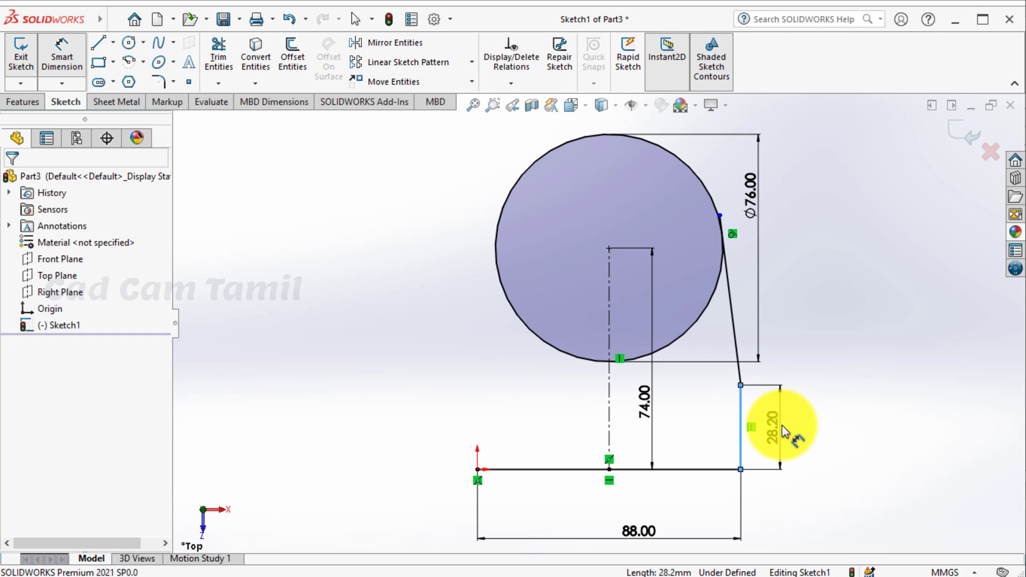
{"action": "type", "text": "32"}
{"action": "key", "text": "Return"}
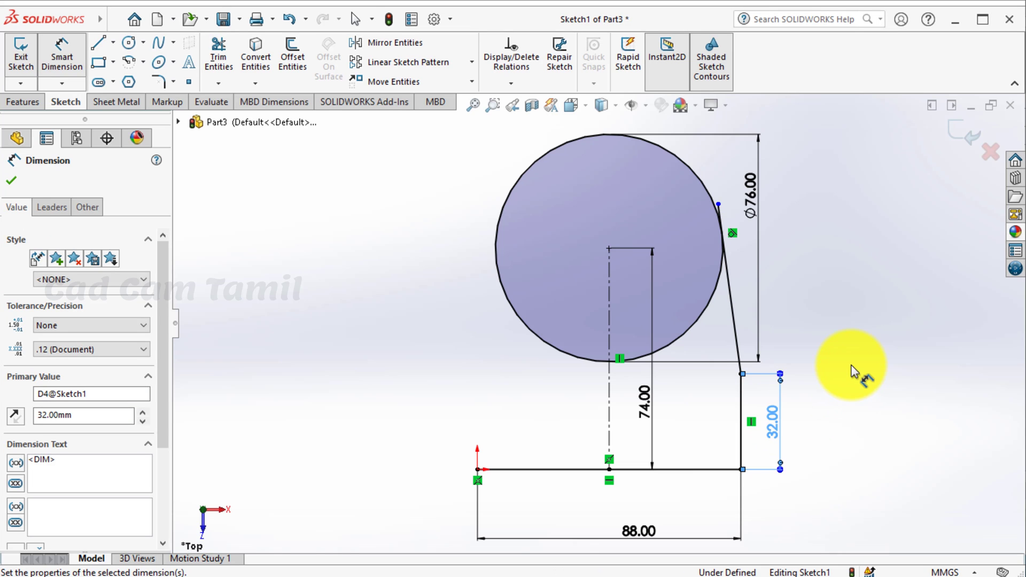
{"action": "key", "text": "Escape"}
- Delete the slanted line between the vertical side line and the circle
{"action": "left_click", "coordinate": [732, 322]}
{"action": "key", "text": "Delete"}
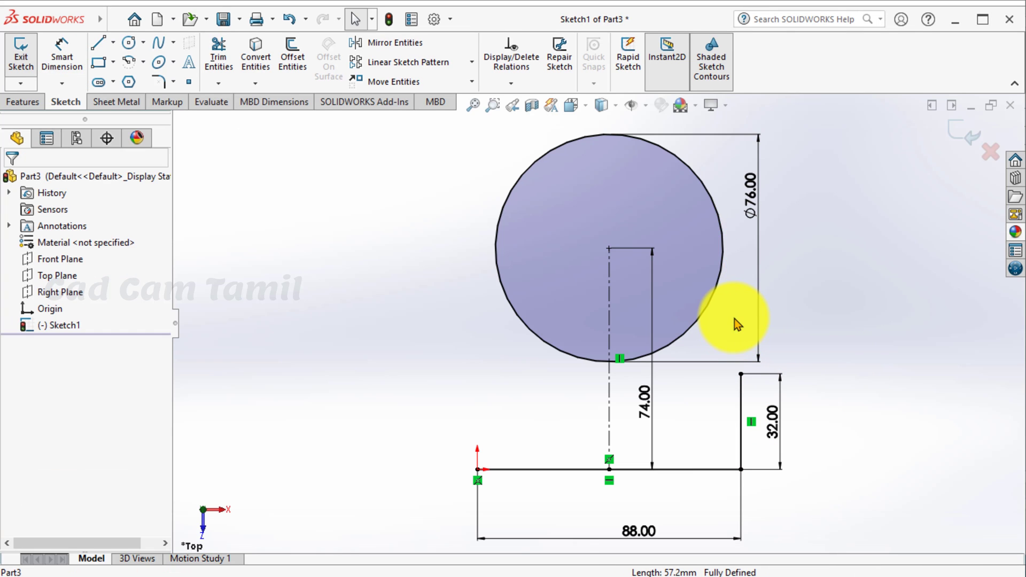
- Sketch a horizontal centerline across the circle's full diameter between its two side quadrant points
{"action": "left_click", "coordinate": [113, 42]}
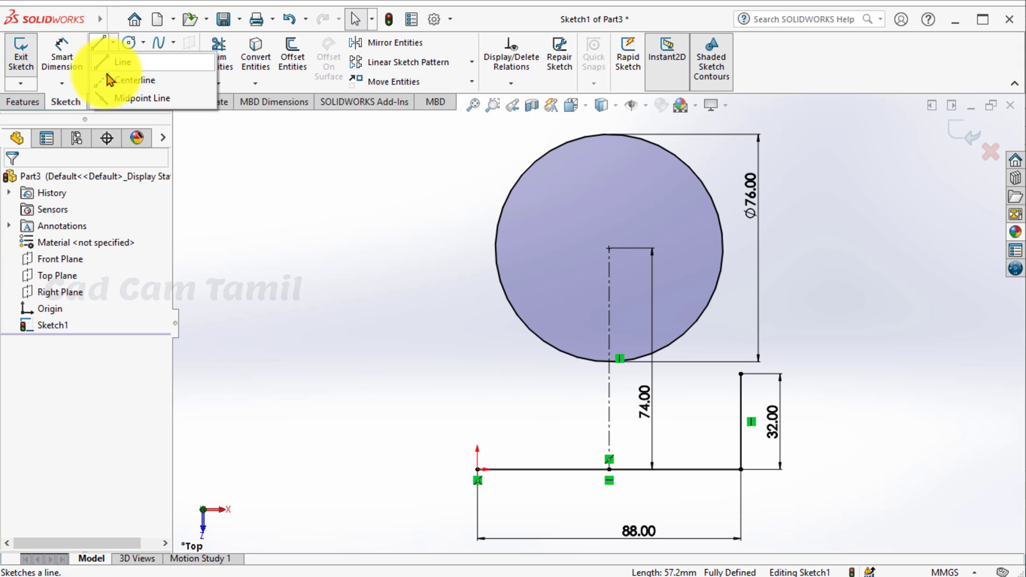
{"action": "left_click", "coordinate": [133, 79]}
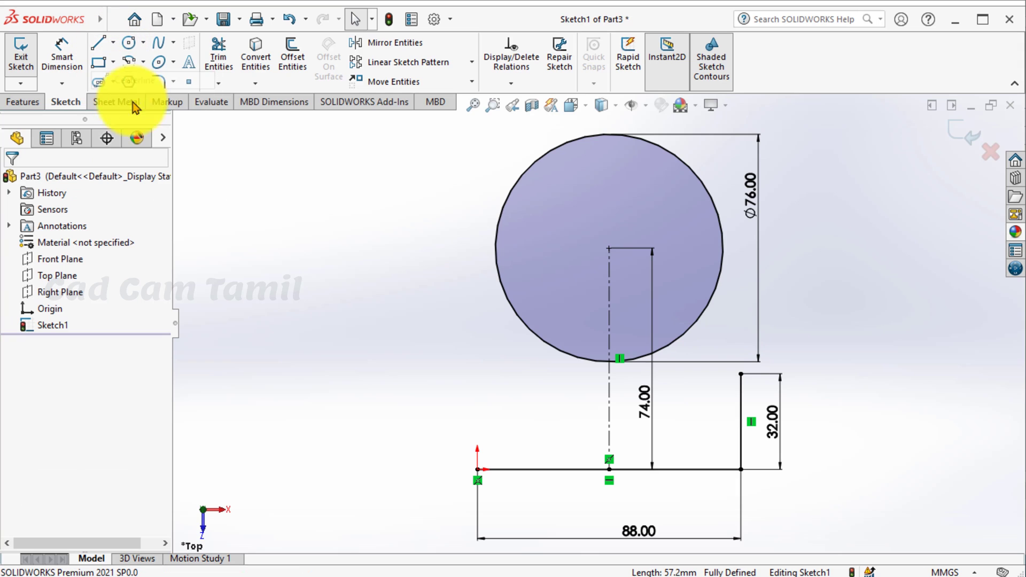
{"action": "left_click", "coordinate": [495, 247]}
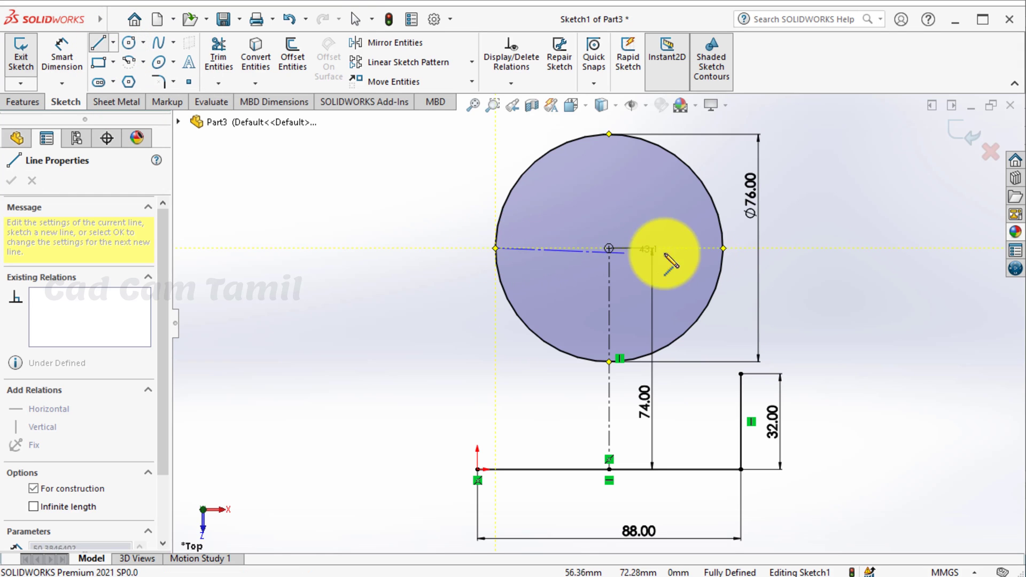
{"action": "left_click", "coordinate": [722, 248]}
{"action": "key", "text": "Escape"}
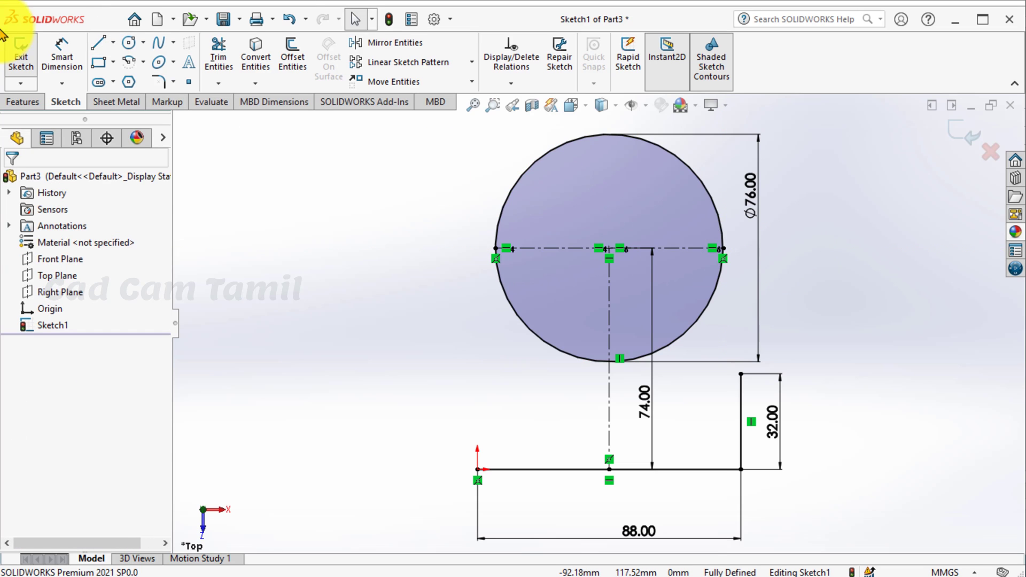
- Sketch a line from the 32 mm line's upper end to the adjacent end of the horizontal centerline on the circle
{"action": "left_click", "coordinate": [97, 42]}
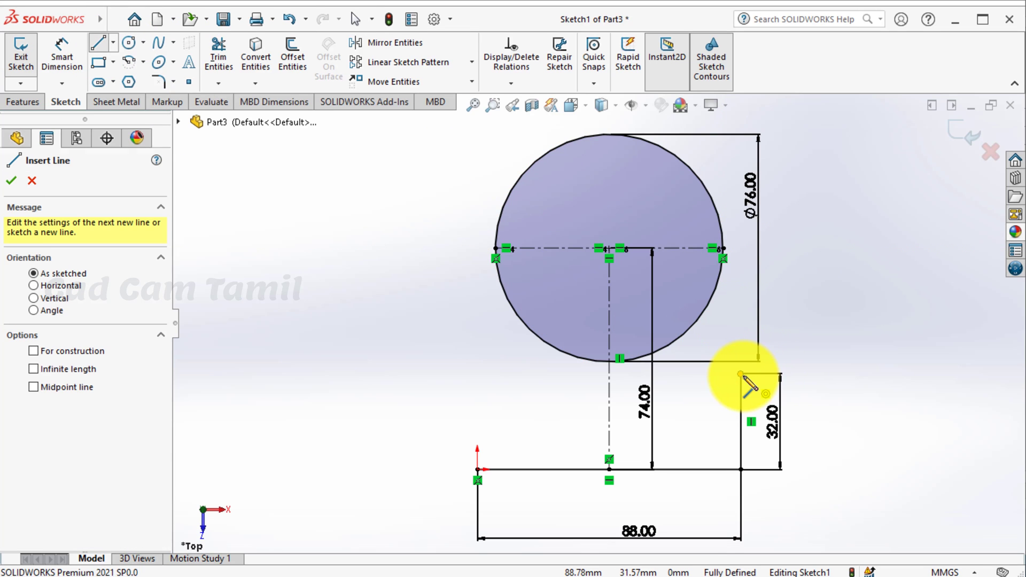
{"action": "left_click", "coordinate": [740, 373]}
{"action": "left_click", "coordinate": [723, 248]}
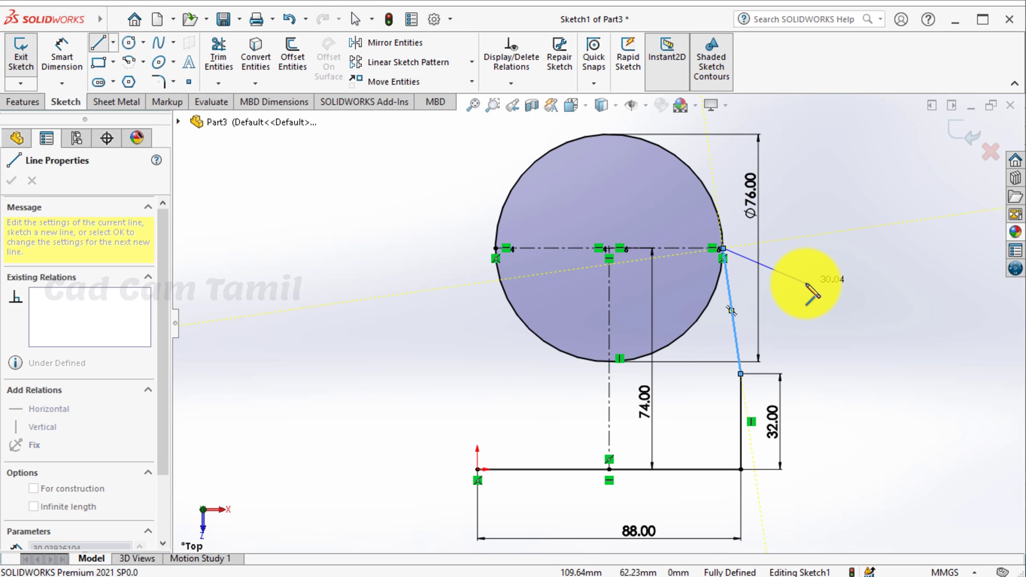
{"action": "key", "text": "Escape"}
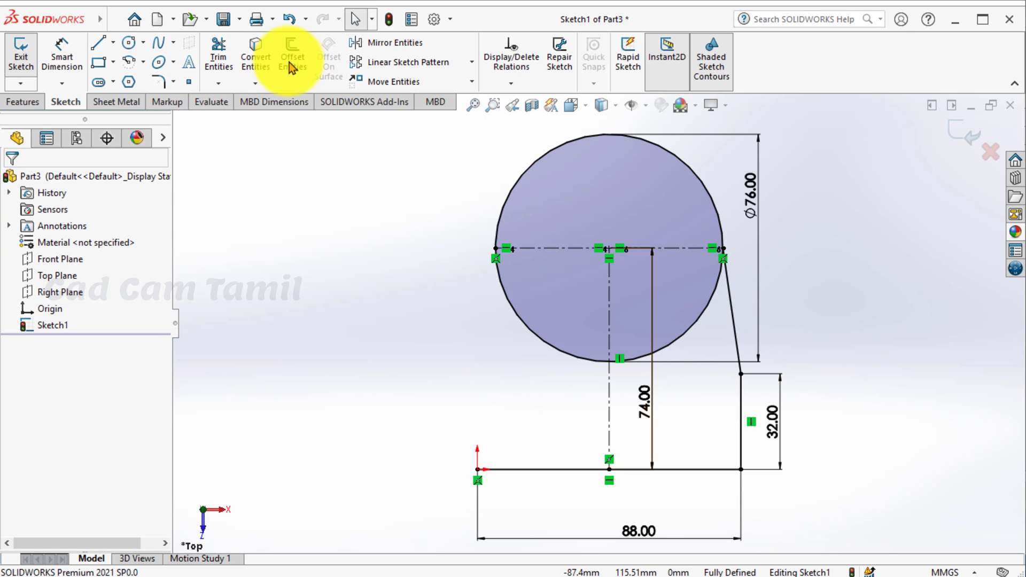
- Mirror the 32 mm side line and the slanted line about the vertical centerline, keeping the originals
{"action": "left_click", "coordinate": [395, 42]}
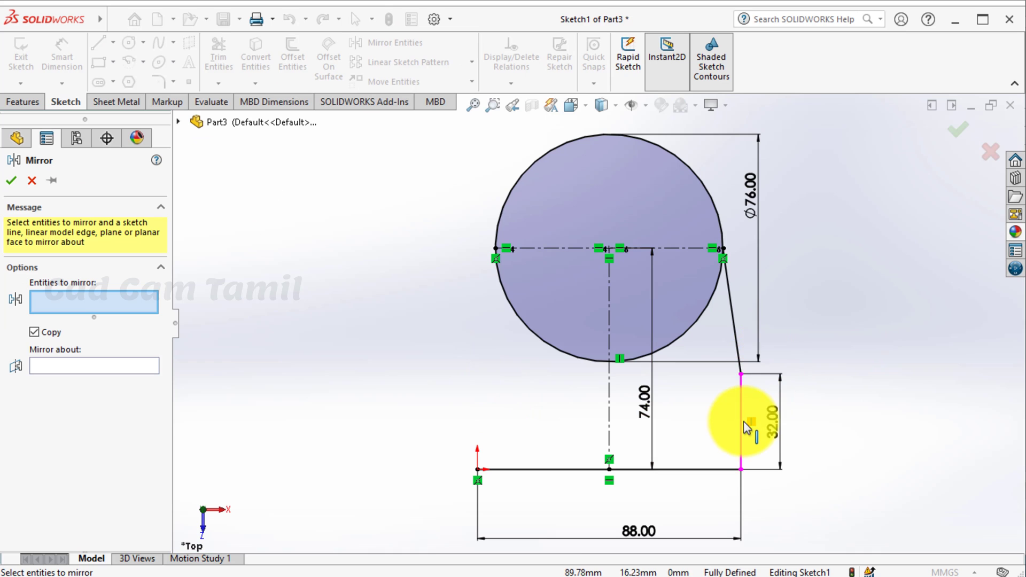
{"action": "left_click", "coordinate": [734, 341]}
{"action": "left_click", "coordinate": [733, 341]}
{"action": "left_click", "coordinate": [98, 379]}
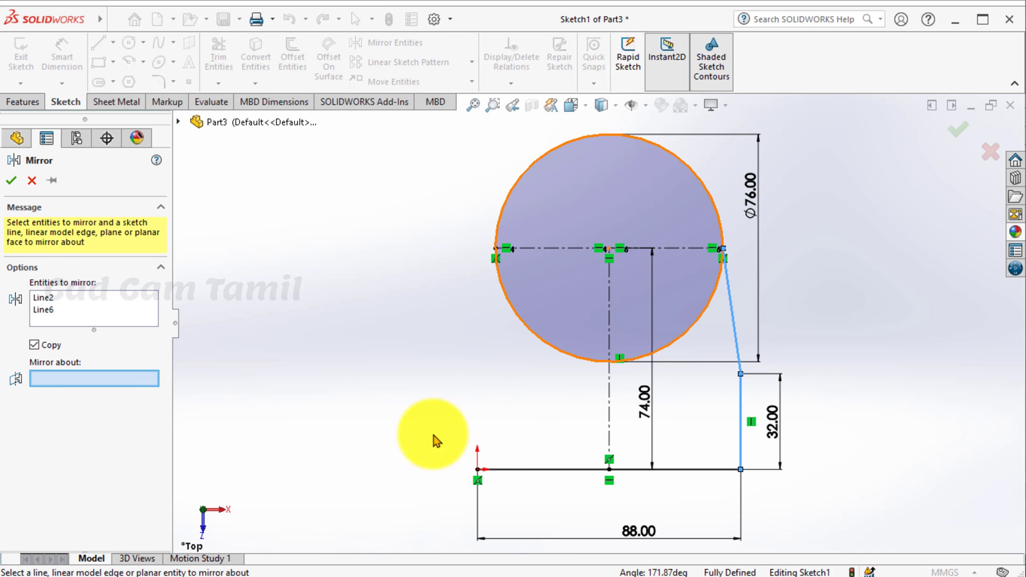
{"action": "left_click", "coordinate": [610, 418]}
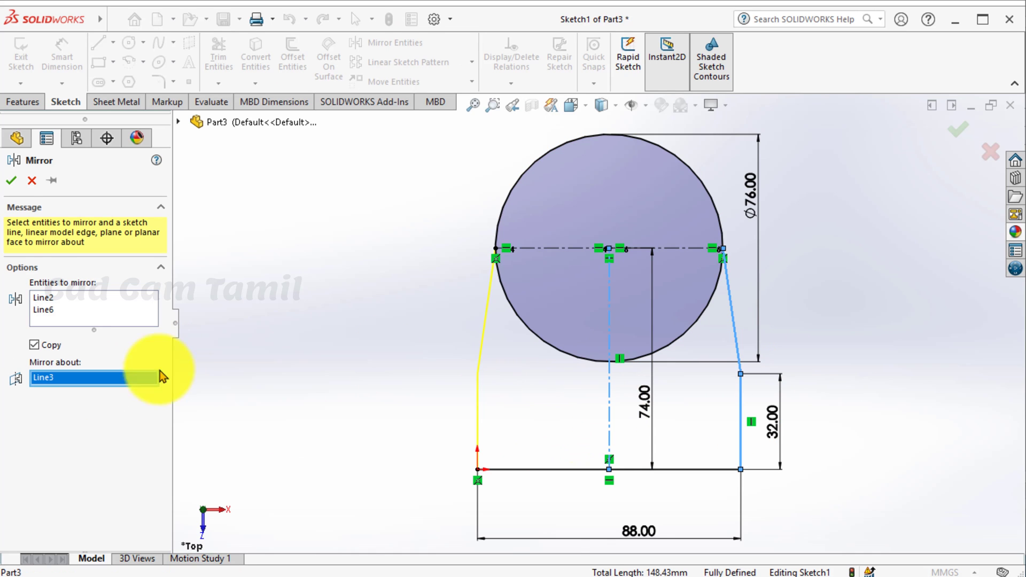
{"action": "left_click", "coordinate": [12, 181]}
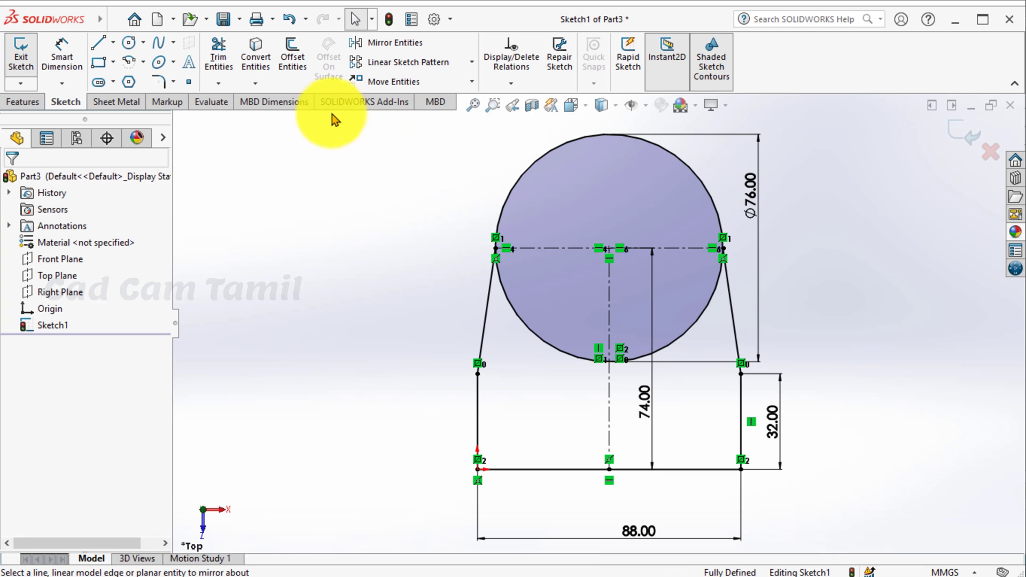
- Trim away the lower half of the 76 mm circle inside the profile, leaving only the rounded upper end
{"action": "left_click", "coordinate": [220, 56]}
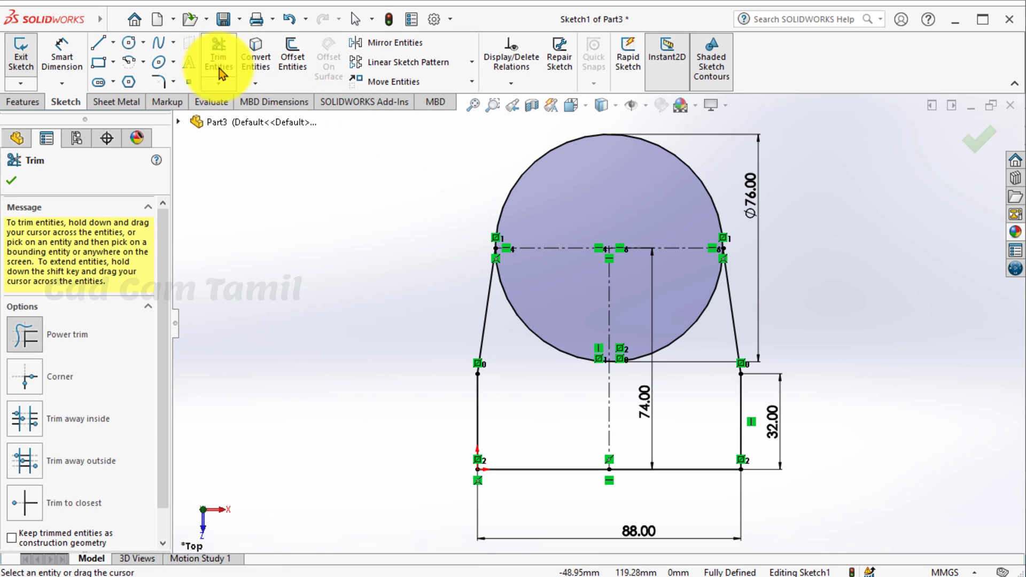
{"action": "mouse_move", "coordinate": [541, 413]}
{"action": "left_mouse_down"}
{"action": "mouse_move", "coordinate": [545, 339]}
{"action": "mouse_move", "coordinate": [640, 368]}
{"action": "left_mouse_up"}
{"action": "left_click", "coordinate": [674, 341]}
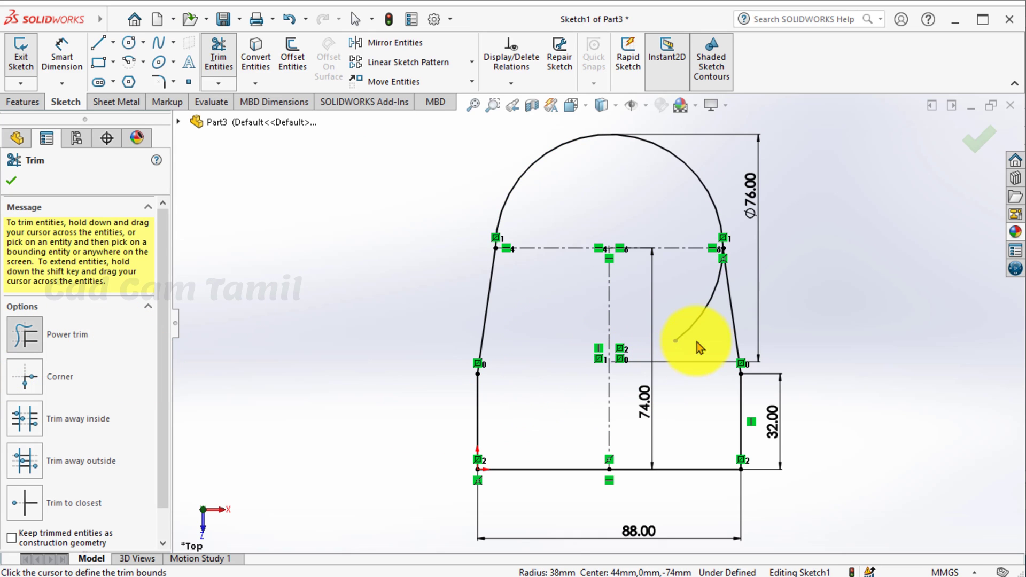
{"action": "left_click_drag", "start_coordinate": [707, 311], "coordinate": [664, 378]}
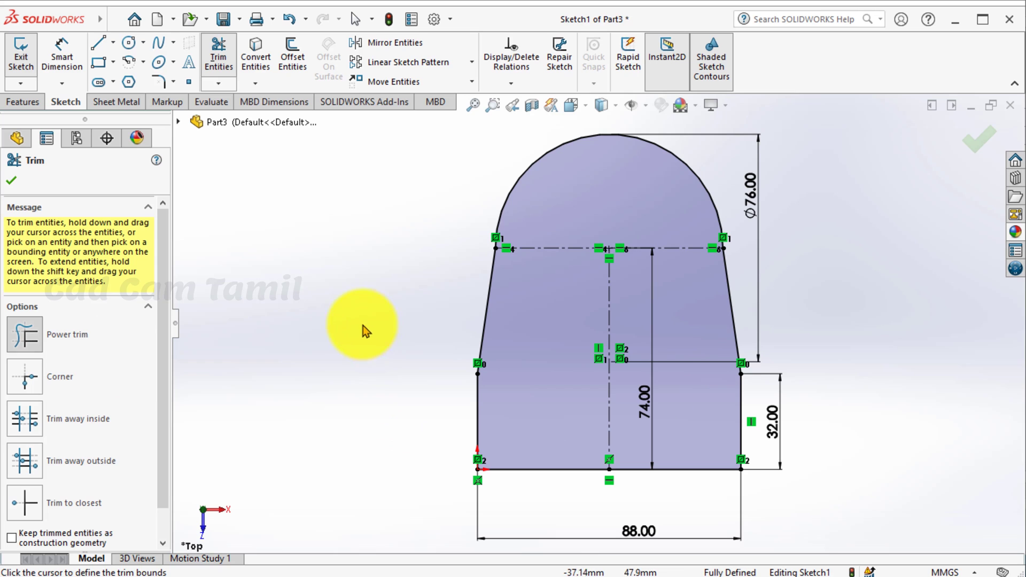
{"action": "left_click", "coordinate": [11, 180]}
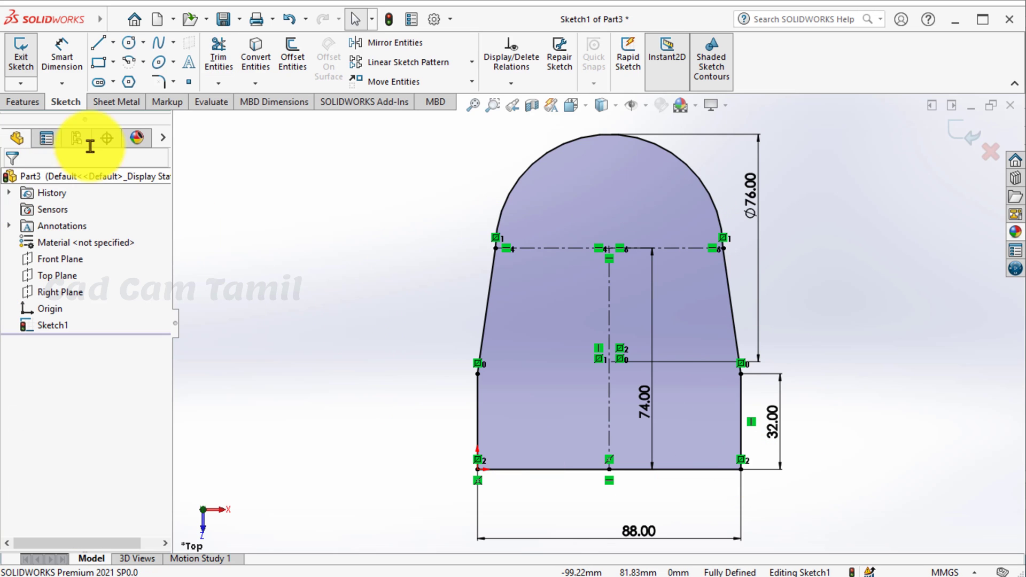
- Sketch a circle about 38 mm in diameter inside the rounded end, centered where the two centerlines meet
{"action": "left_click", "coordinate": [128, 42]}
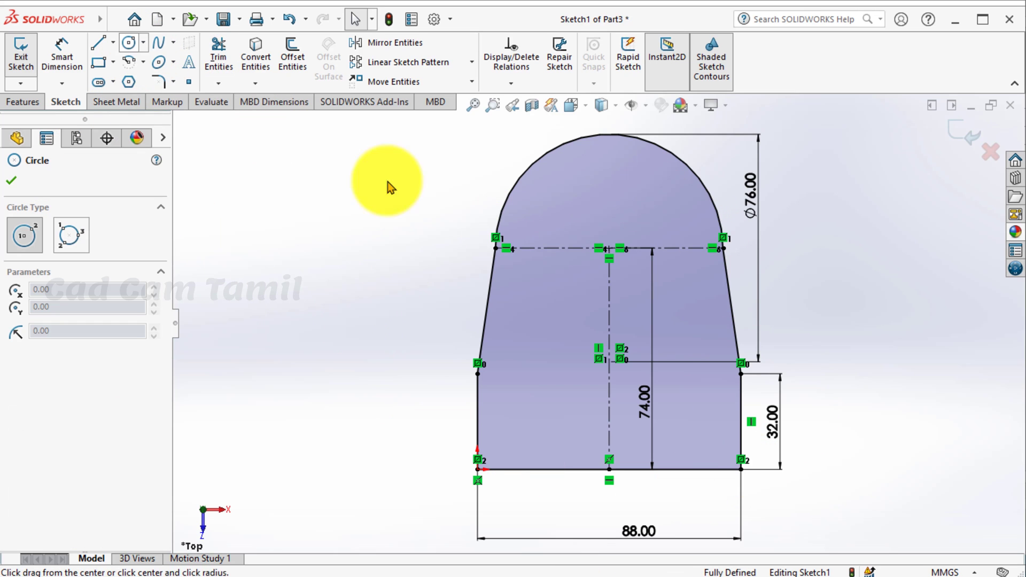
{"action": "left_click", "coordinate": [608, 249]}
{"action": "left_click", "coordinate": [632, 196]}
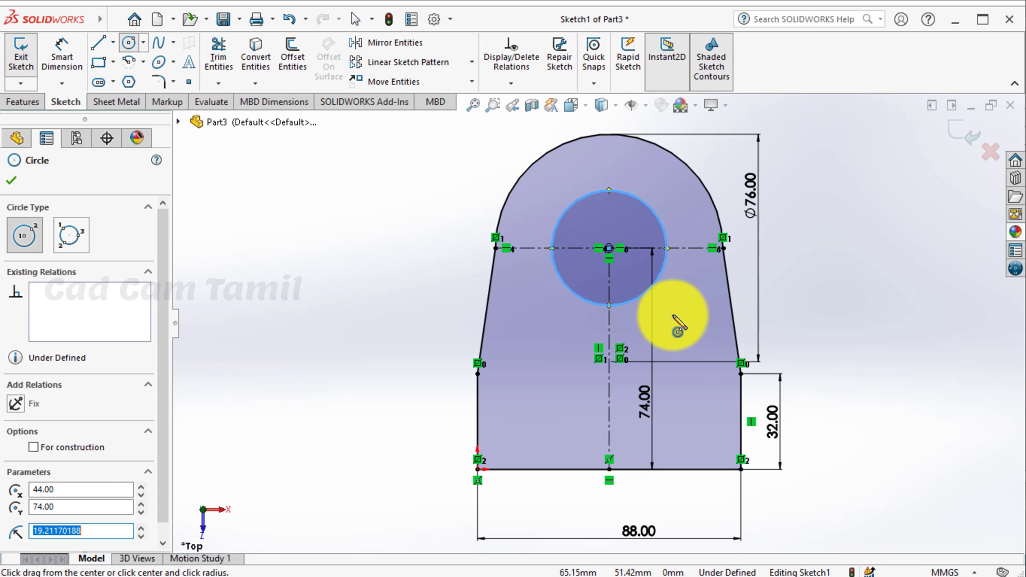
- Check the hole size on the fork drawing and dimension the inner circle's diameter as 32 mm
{"action": "key", "text": "alt+Tab"}
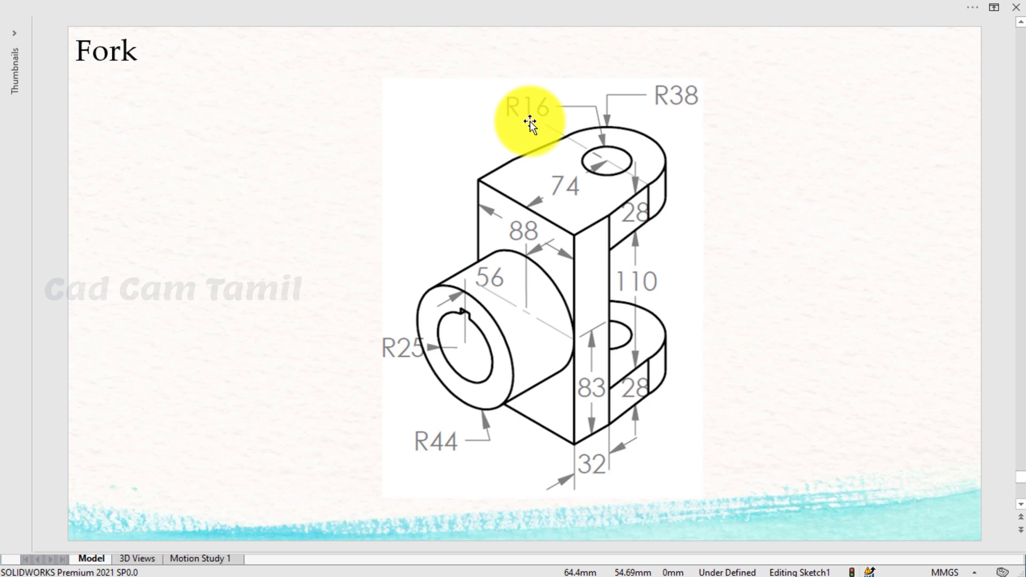
{"action": "key", "text": "Escape"}
{"action": "key", "text": "alt+Tab"}
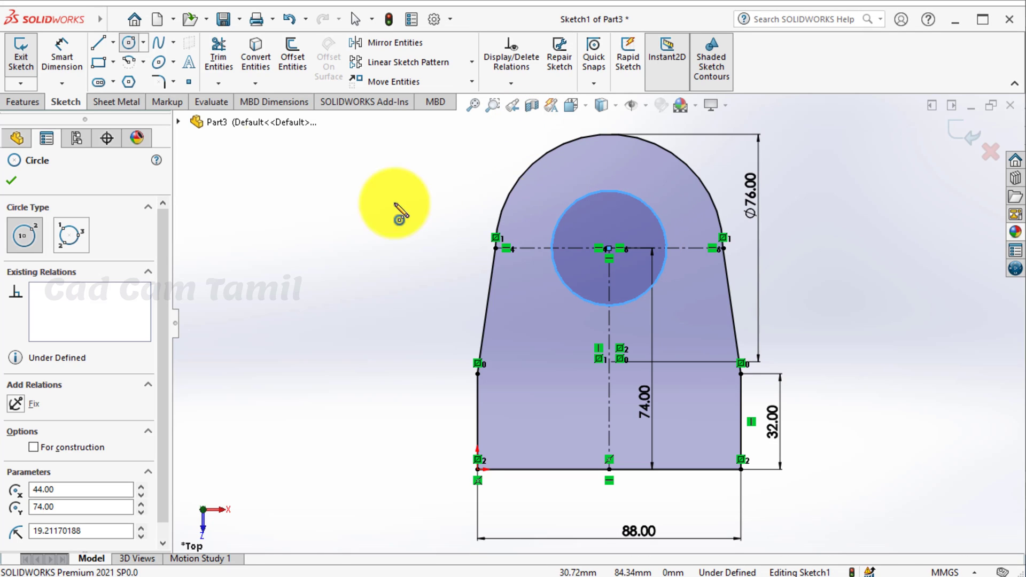
{"action": "left_click", "coordinate": [62, 53]}
{"action": "left_click", "coordinate": [660, 218]}
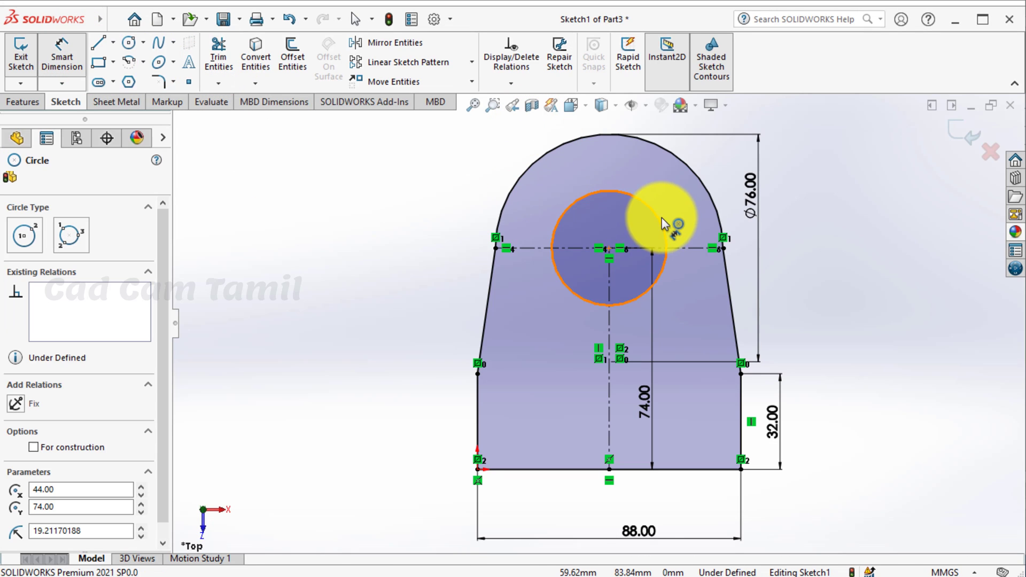
{"action": "left_click", "coordinate": [422, 287]}
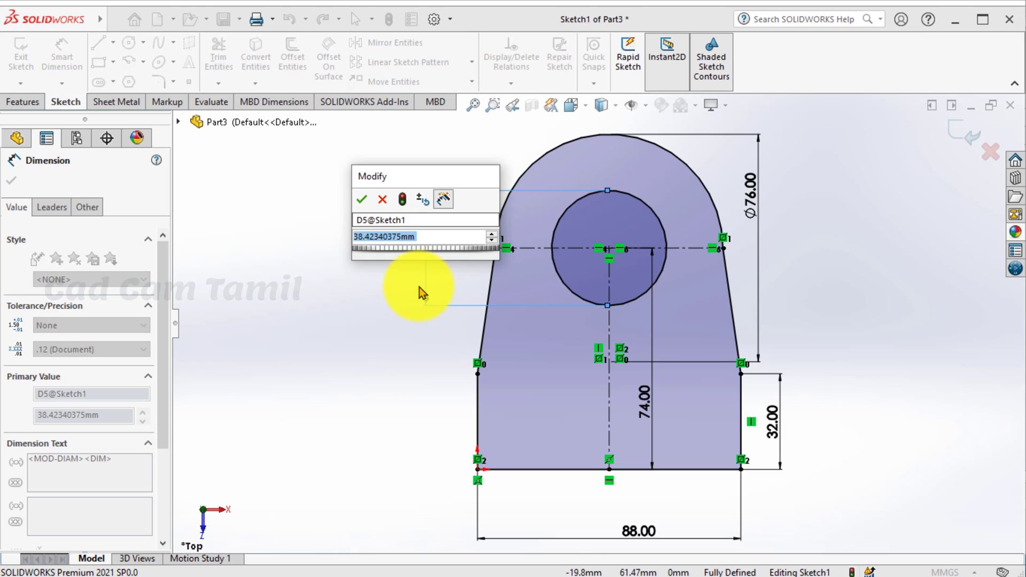
{"action": "type", "text": "32"}
{"action": "key", "text": "Return"}
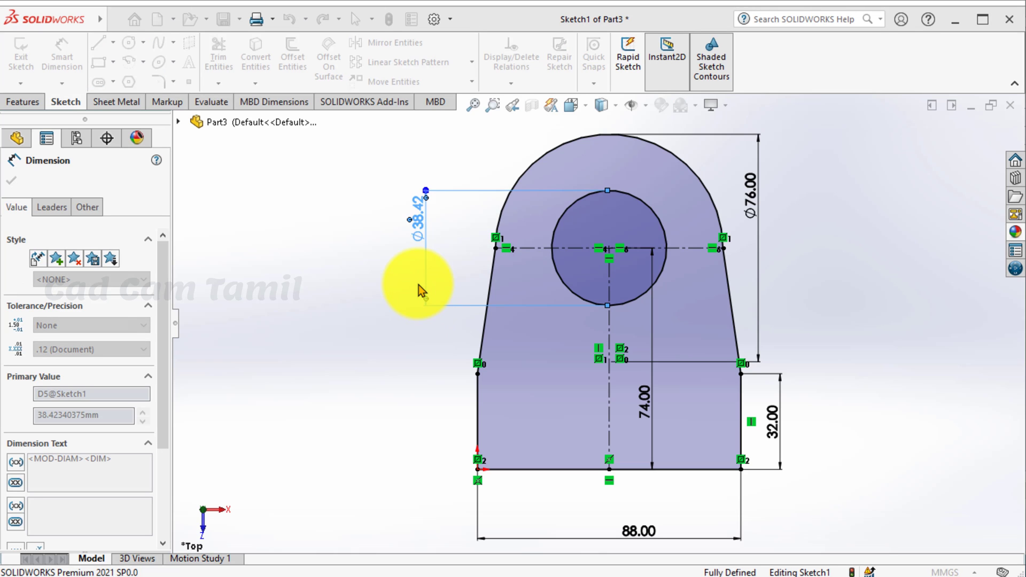
{"action": "left_click", "coordinate": [806, 305]}
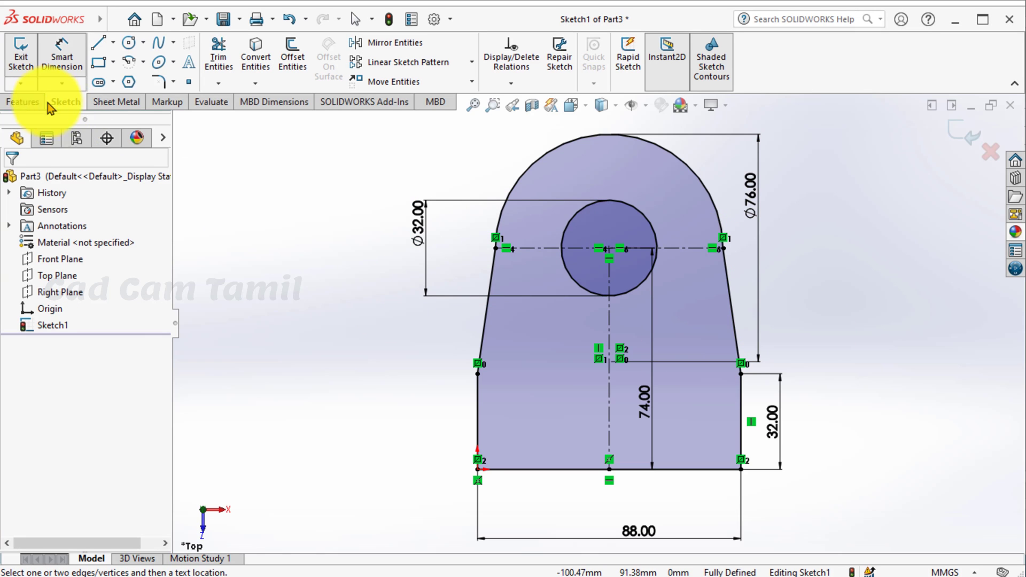
- Close the sketch and extrude the fork profile with its hole to a blind depth of 100+28+28 mm
{"action": "left_click", "coordinate": [961, 140]}
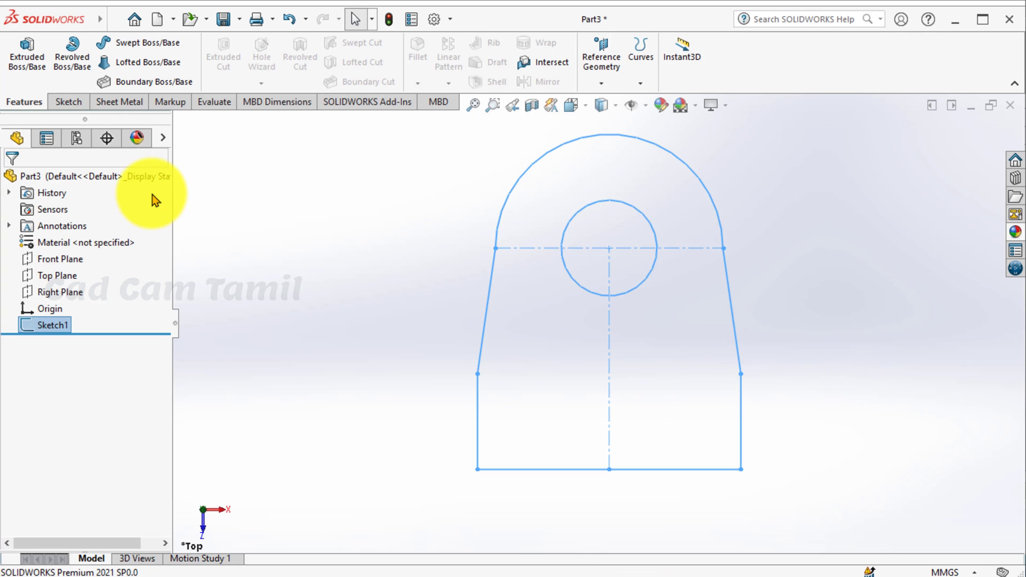
{"action": "left_click", "coordinate": [26, 55]}
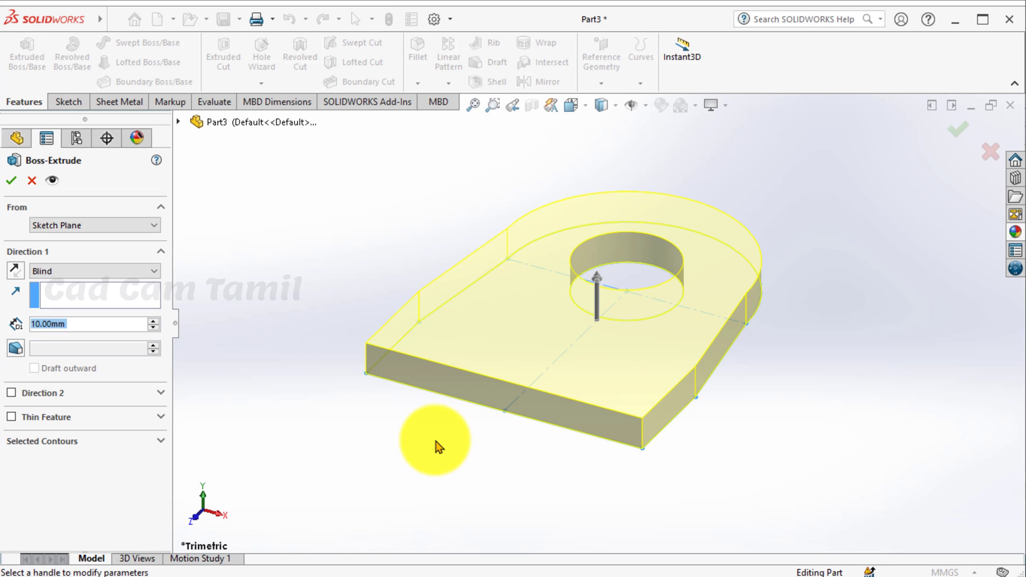
{"action": "type", "text": "1"}
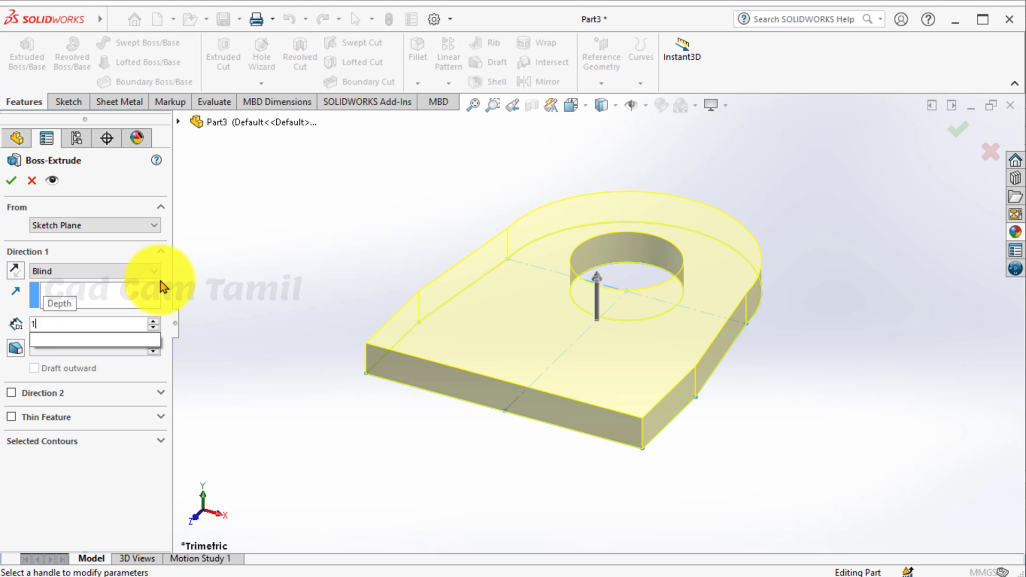
{"action": "type", "text": "00="}
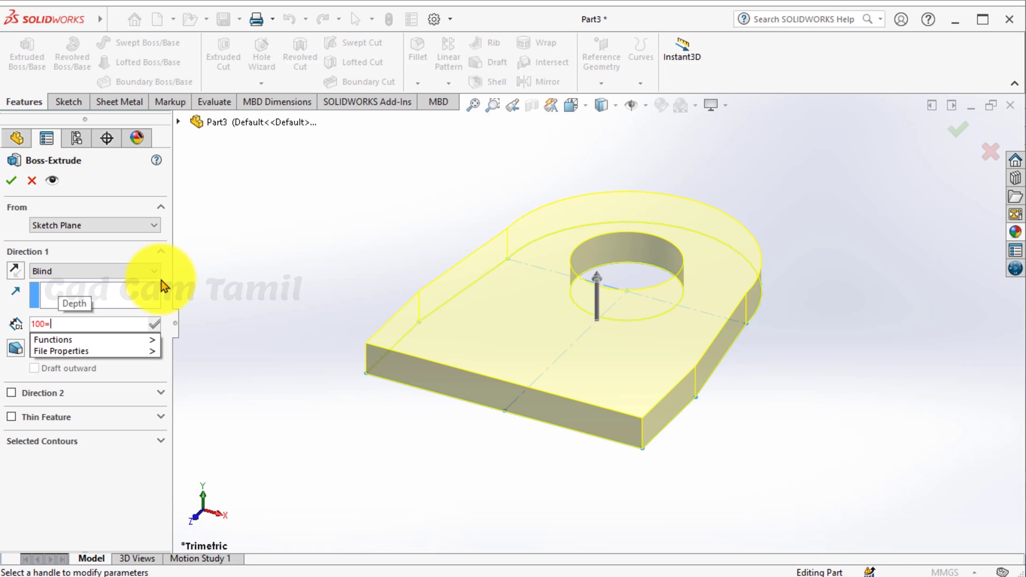
{"action": "key", "text": "BackSpace"}
{"action": "type", "text": "+"}
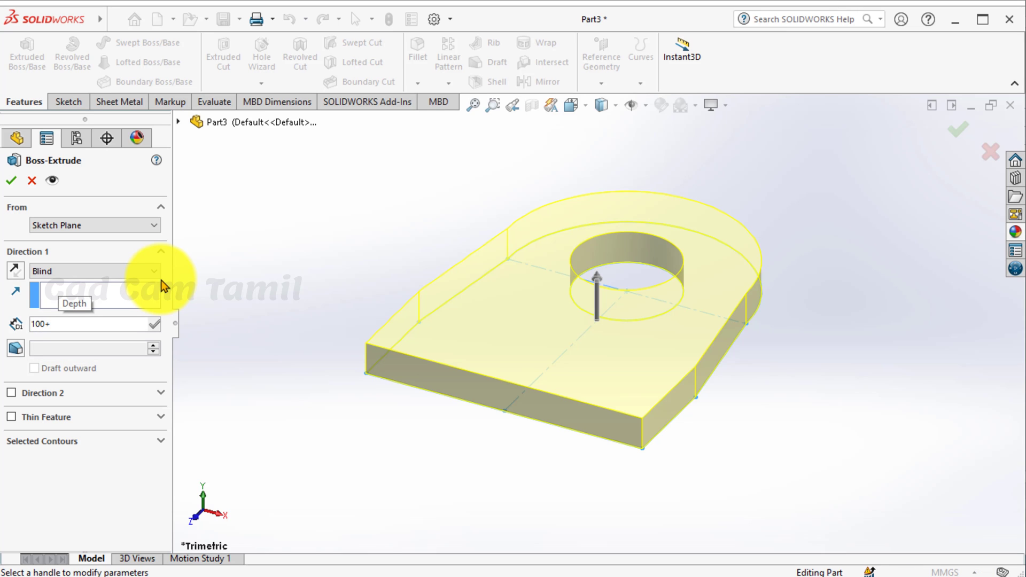
{"action": "type", "text": "28"}
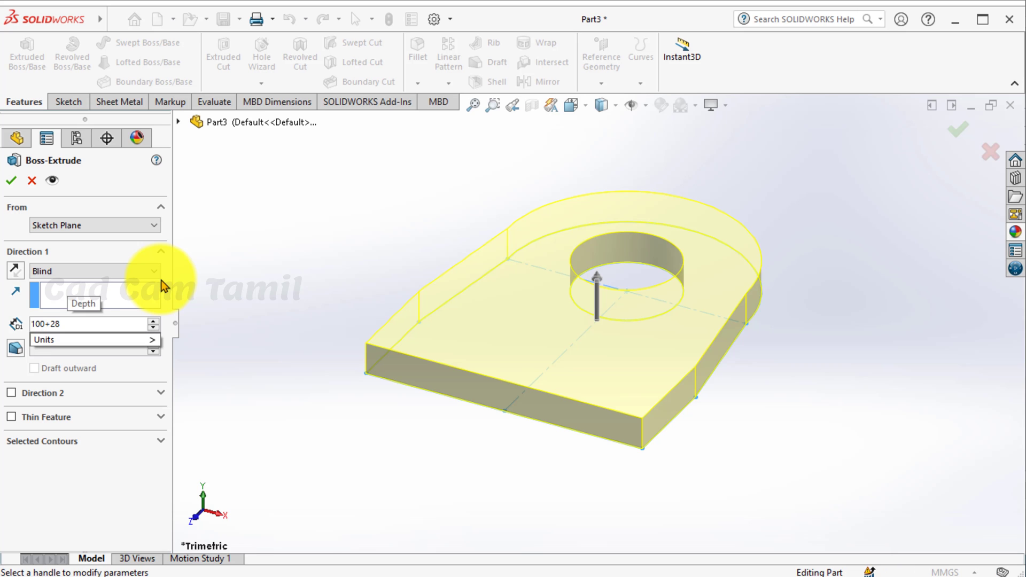
{"action": "type", "text": "+28"}
{"action": "key", "text": "Return"}
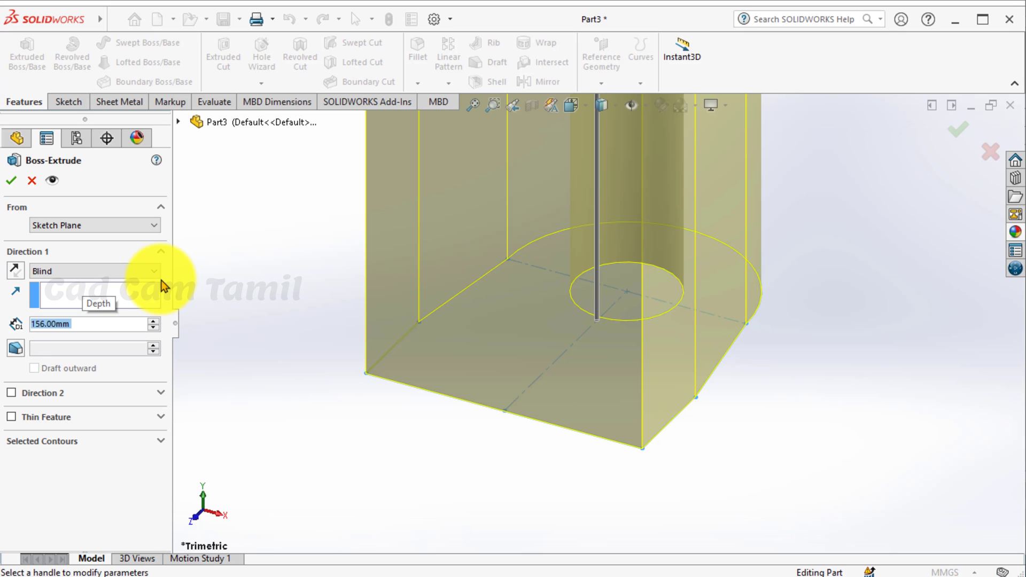
{"action": "key", "text": "f"}
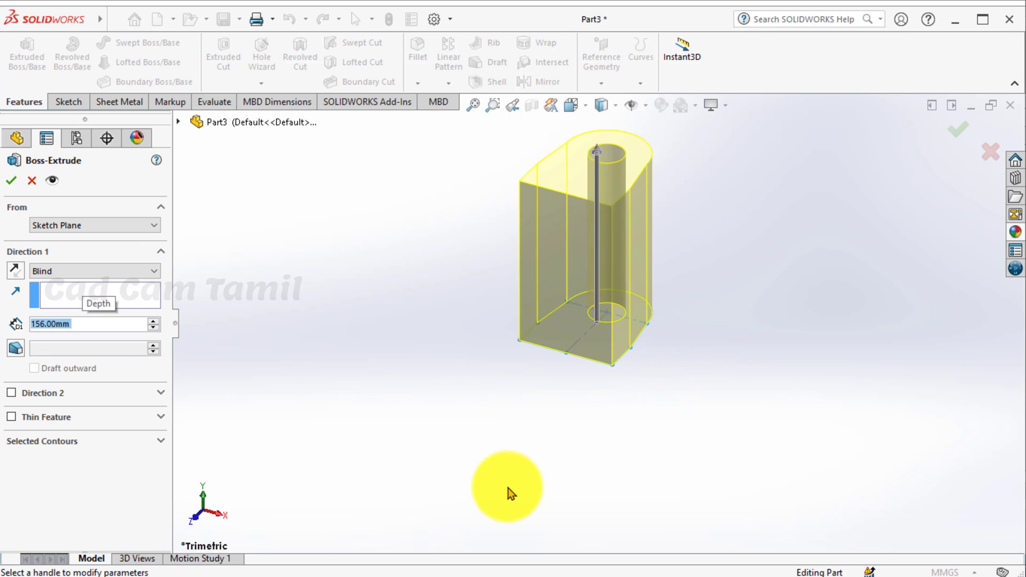
{"action": "scroll", "coordinate": [664, 217], "scroll_direction": "up", "scroll_amount": 5}
{"action": "scroll", "coordinate": [507, 267], "scroll_direction": "down", "scroll_amount": 3}
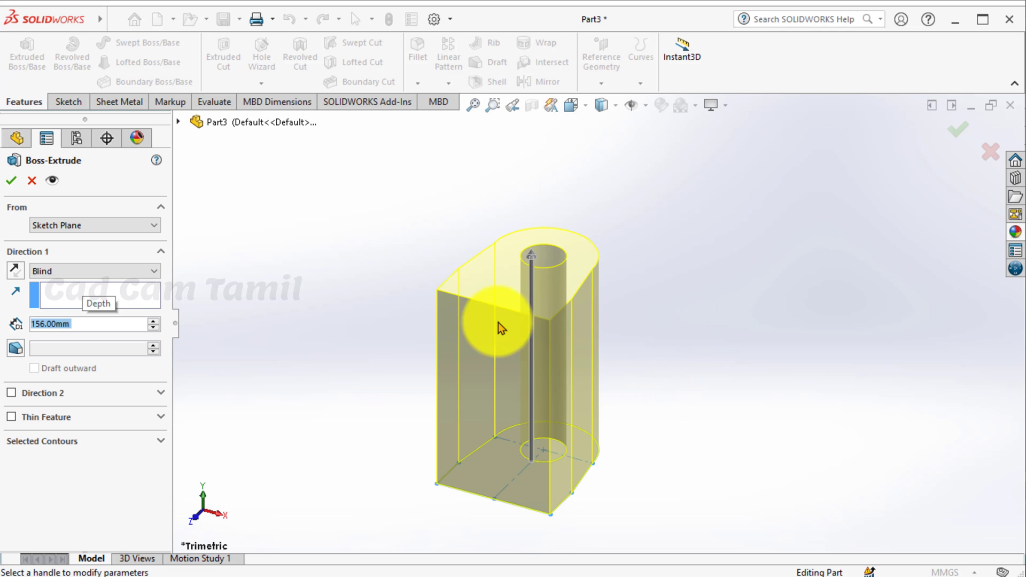
{"action": "left_click", "coordinate": [12, 181]}
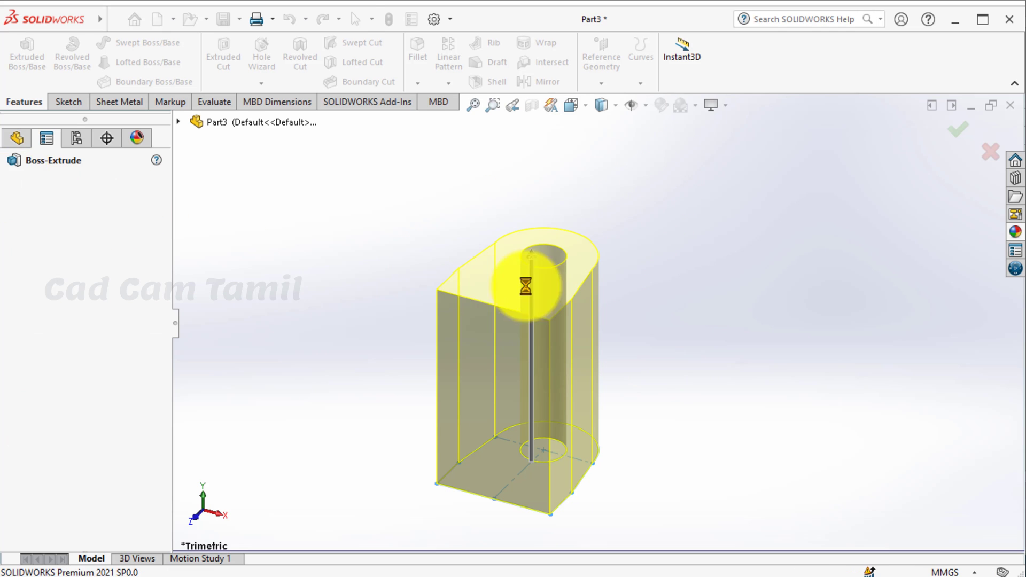
- Consult the fork drawing, then start a sketch on the block's 32 mm wide flat side face, viewed straight on
{"action": "middle_click_drag", "start_coordinate": [710, 270], "coordinate": [505, 290]}
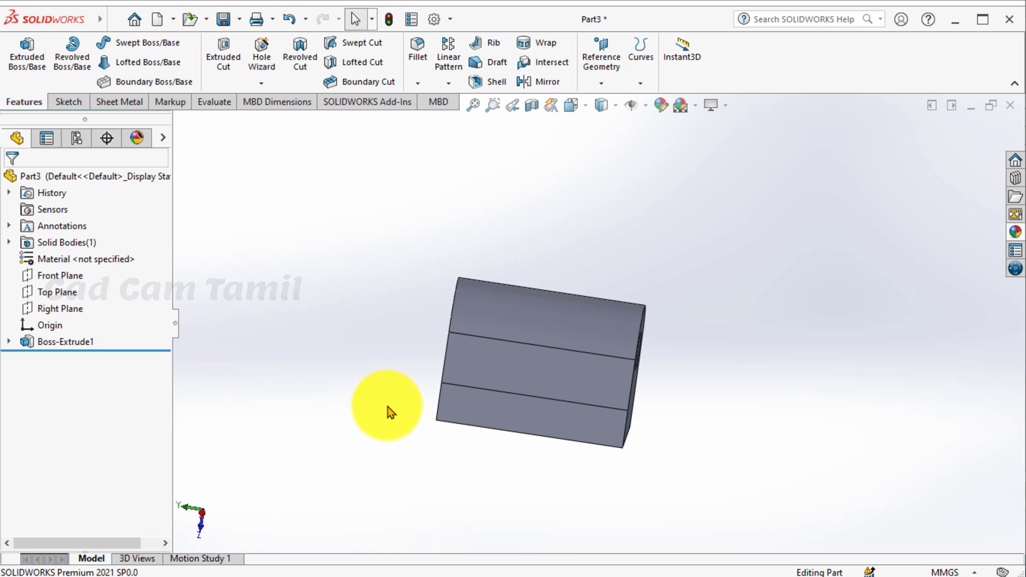
{"action": "key", "text": "alt+Tab"}
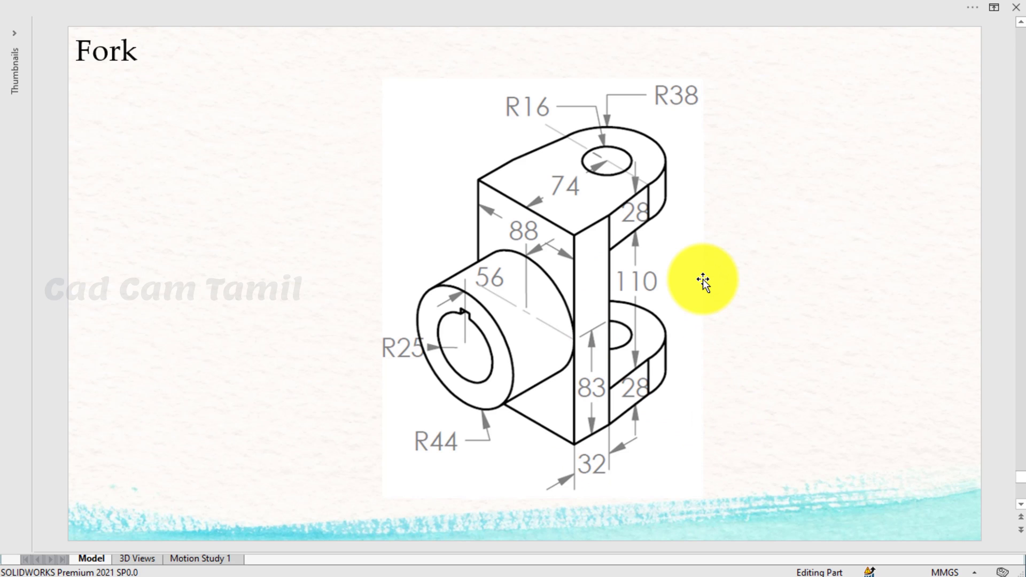
{"action": "key", "text": "alt+Tab"}
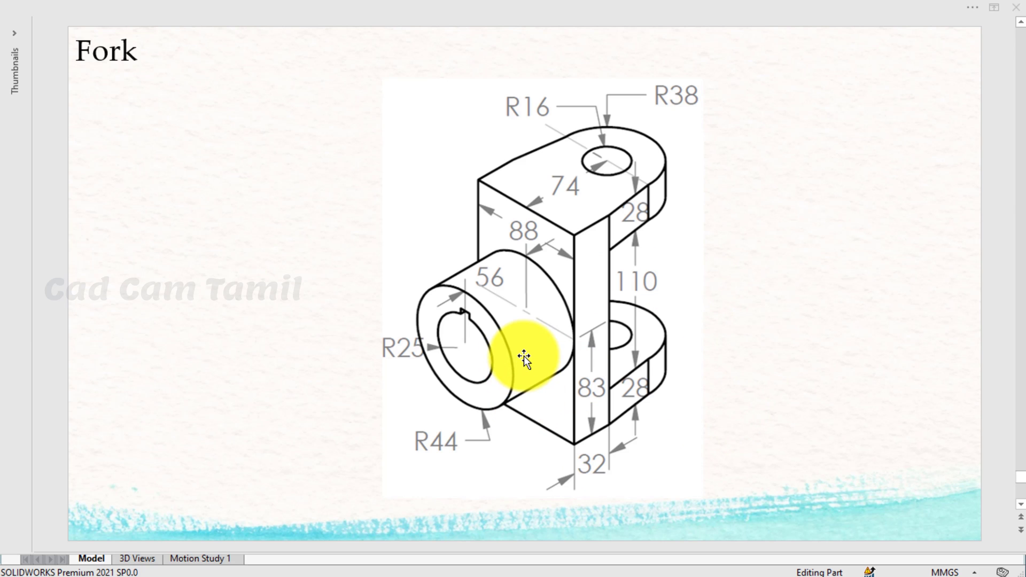
{"action": "middle_click_drag", "start_coordinate": [680, 366], "coordinate": [526, 409]}
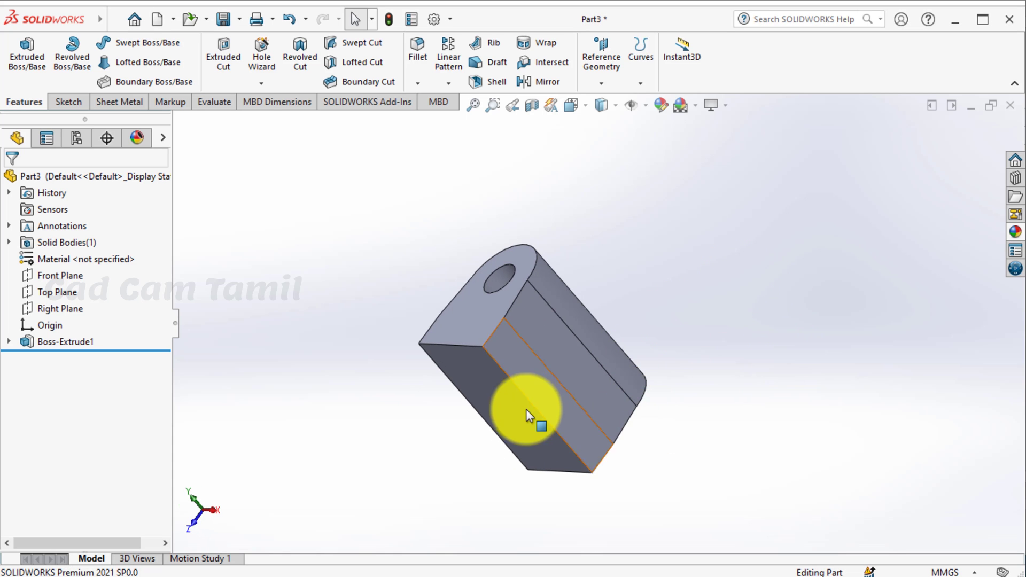
{"action": "left_click", "coordinate": [536, 394]}
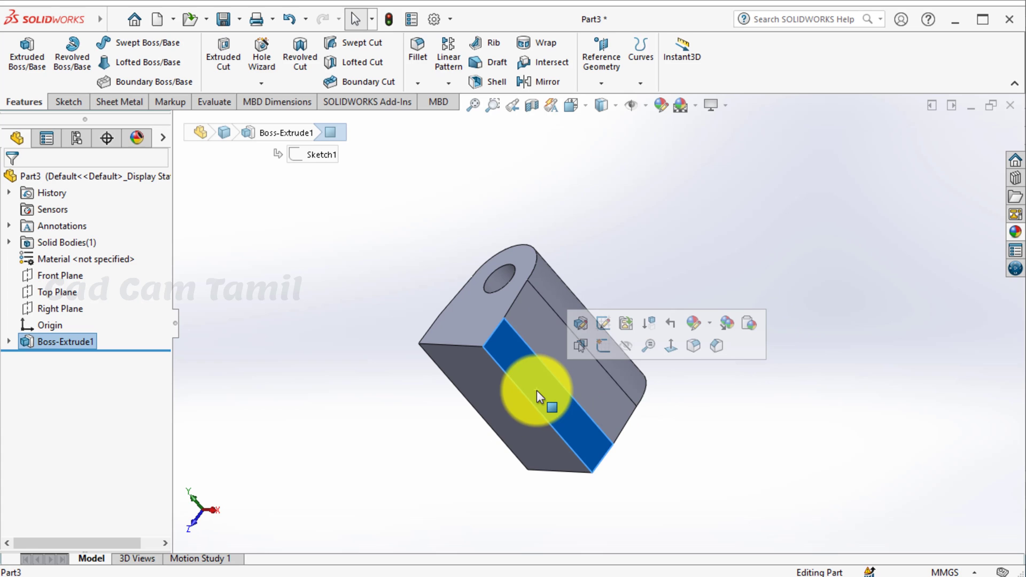
{"action": "left_click", "coordinate": [597, 345]}
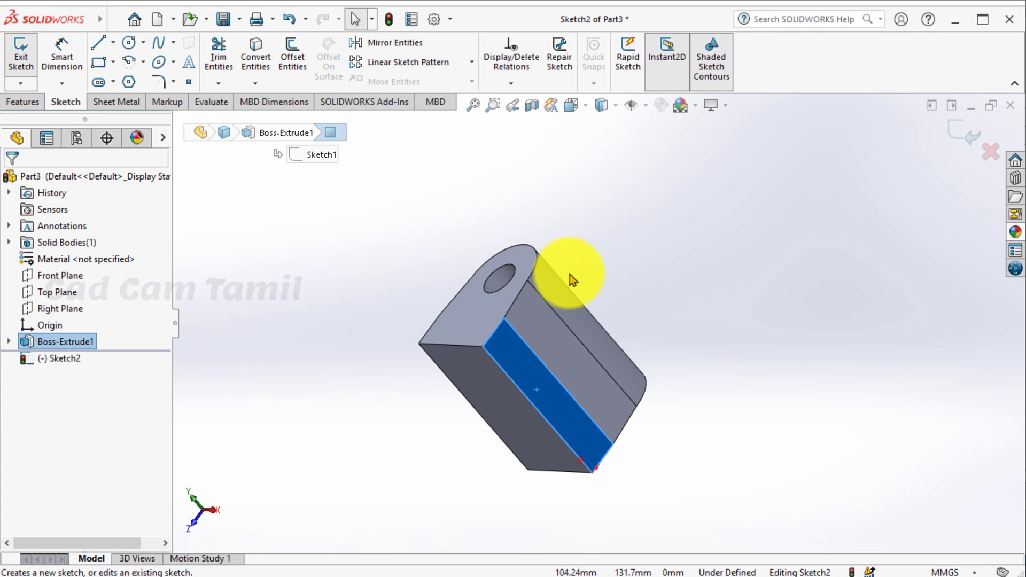
{"action": "key", "text": "ctrl+8"}
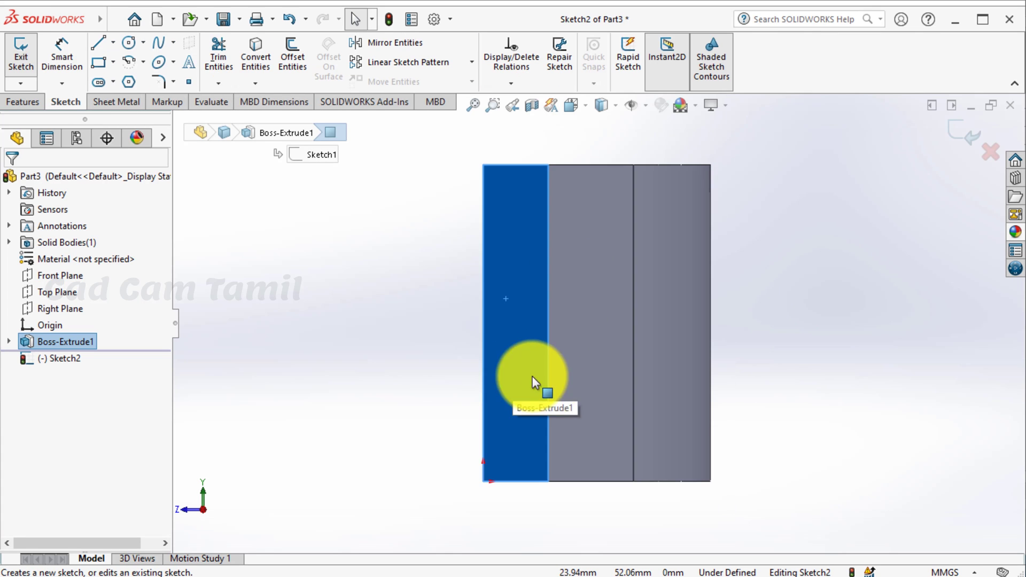
- Sketch a corner rectangle about 116 by 94 mm from the side face's inner edge to beyond the block's rounded end
{"action": "left_click", "coordinate": [99, 62]}
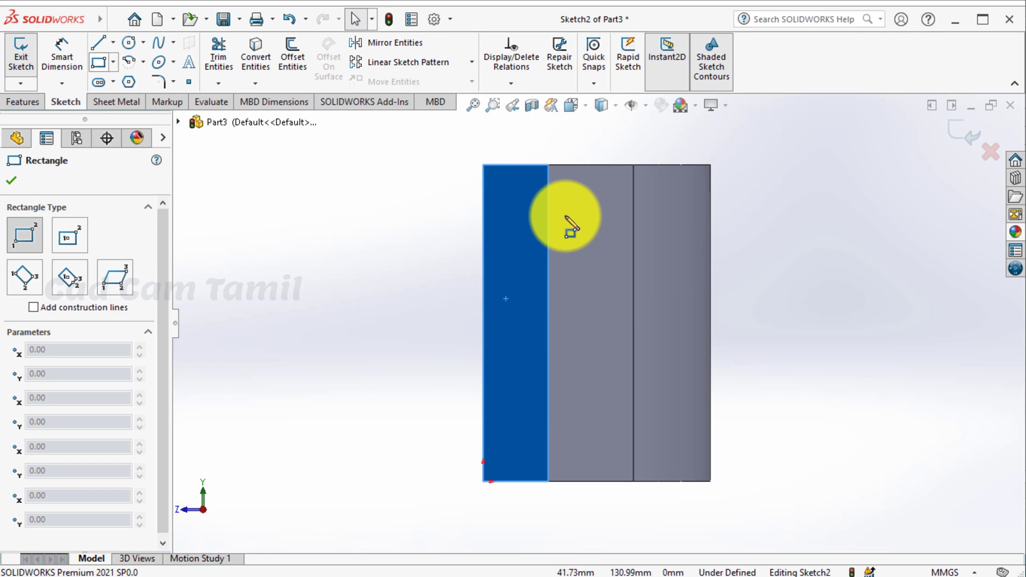
{"action": "left_click", "coordinate": [548, 215]}
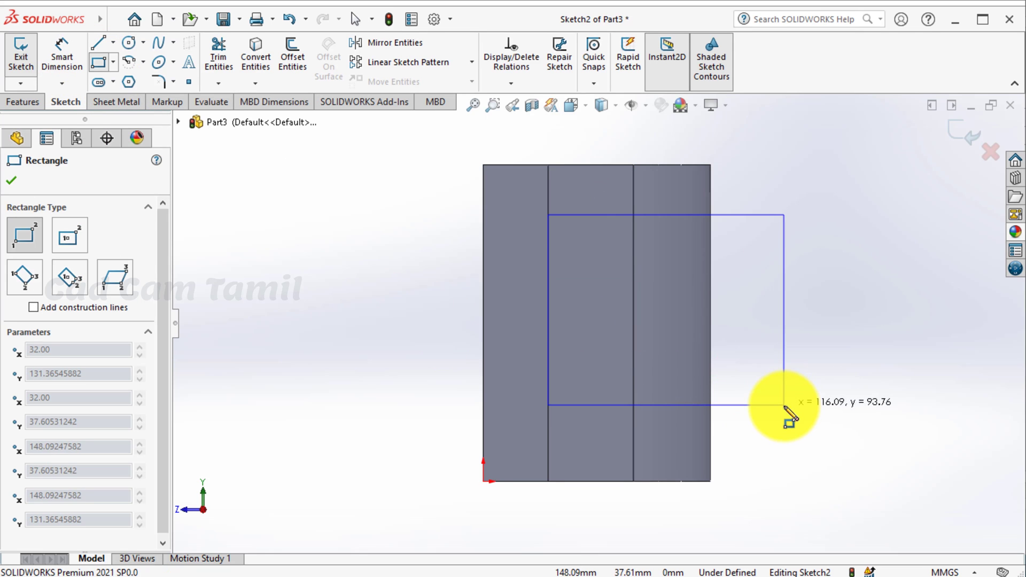
{"action": "left_click", "coordinate": [783, 405]}
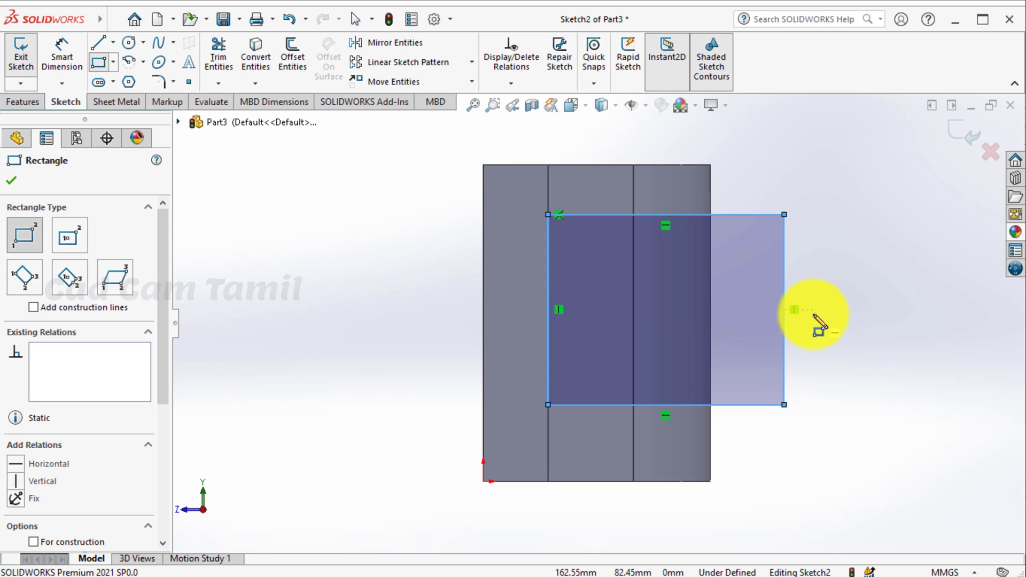
{"action": "key", "text": "Escape"}
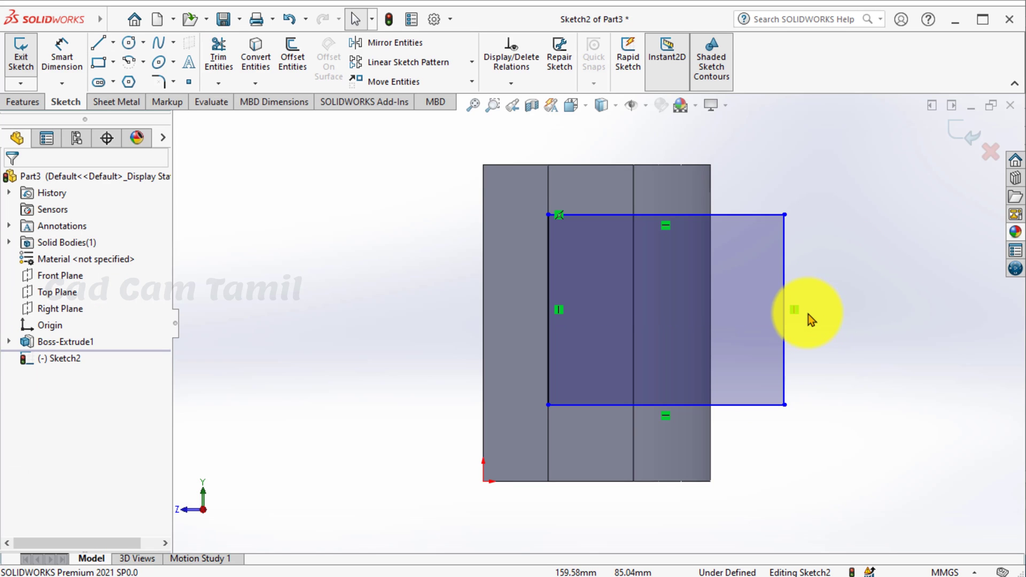
- Dimension the gap between the block's upper edge and the slot rectangle's upper side as 28 mm
{"action": "left_click", "coordinate": [70, 60]}
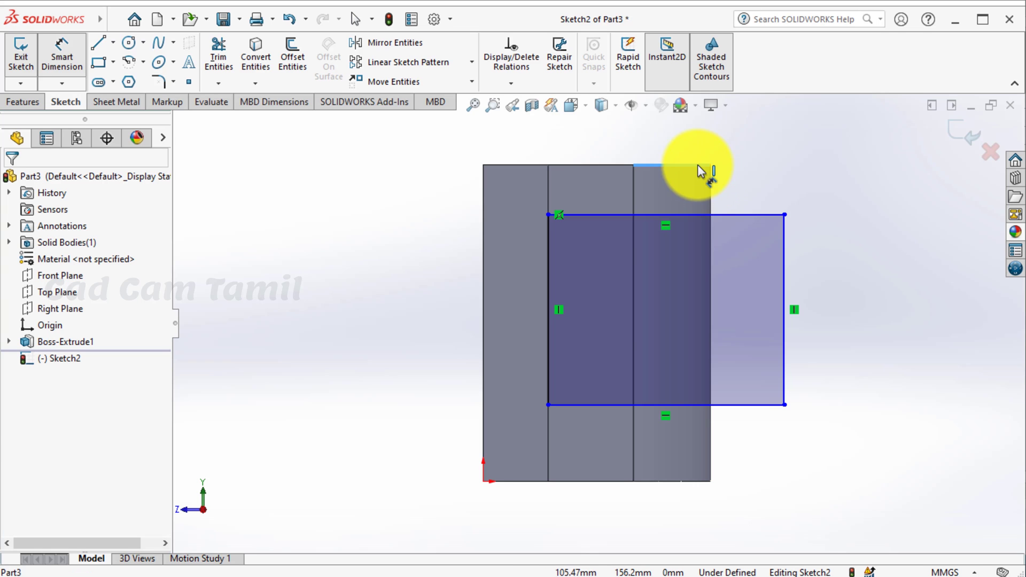
{"action": "left_click", "coordinate": [721, 214]}
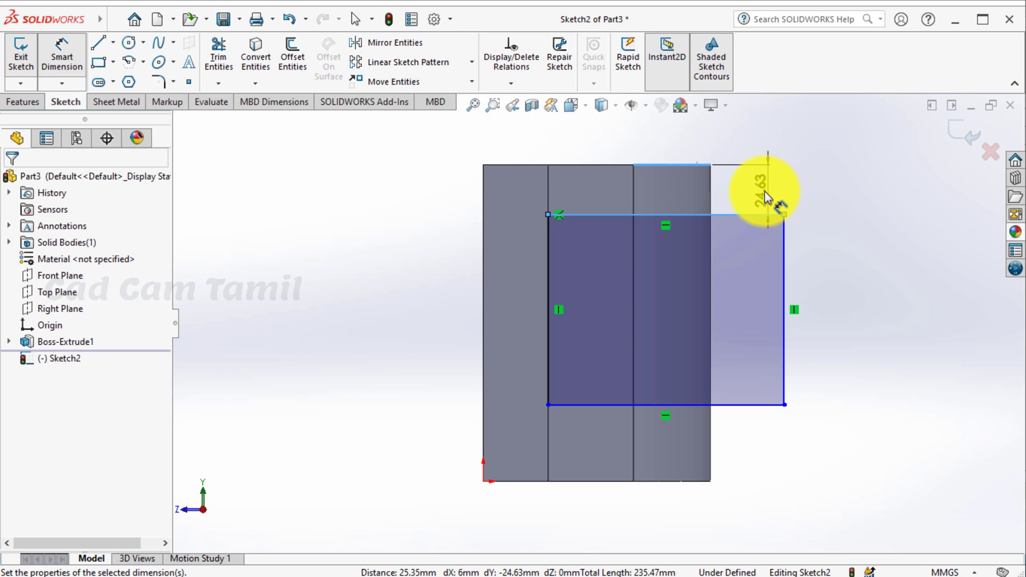
{"action": "left_click", "coordinate": [764, 192]}
{"action": "type", "text": "28"}
{"action": "key", "text": "Return"}
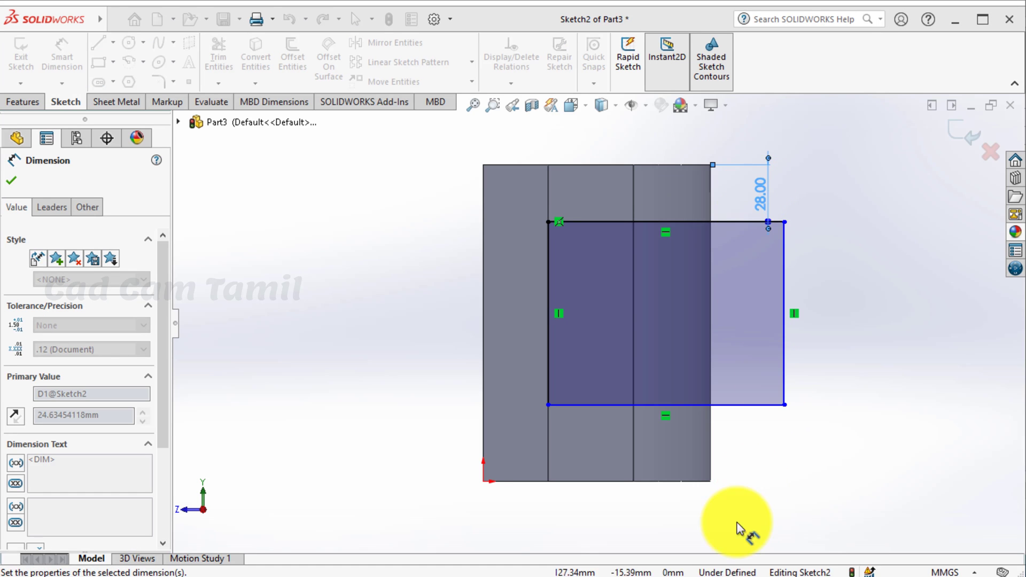
- Dimension the gap between the block's lower edge and the slot rectangle's lower side as 28 mm, and check the rectangle's height
{"action": "left_click", "coordinate": [655, 482]}
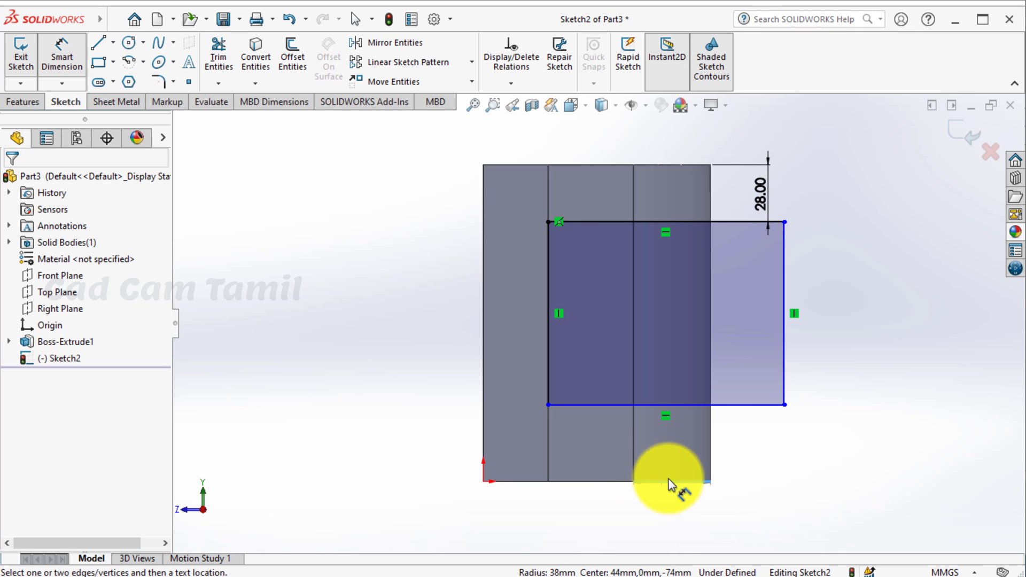
{"action": "left_click", "coordinate": [705, 405]}
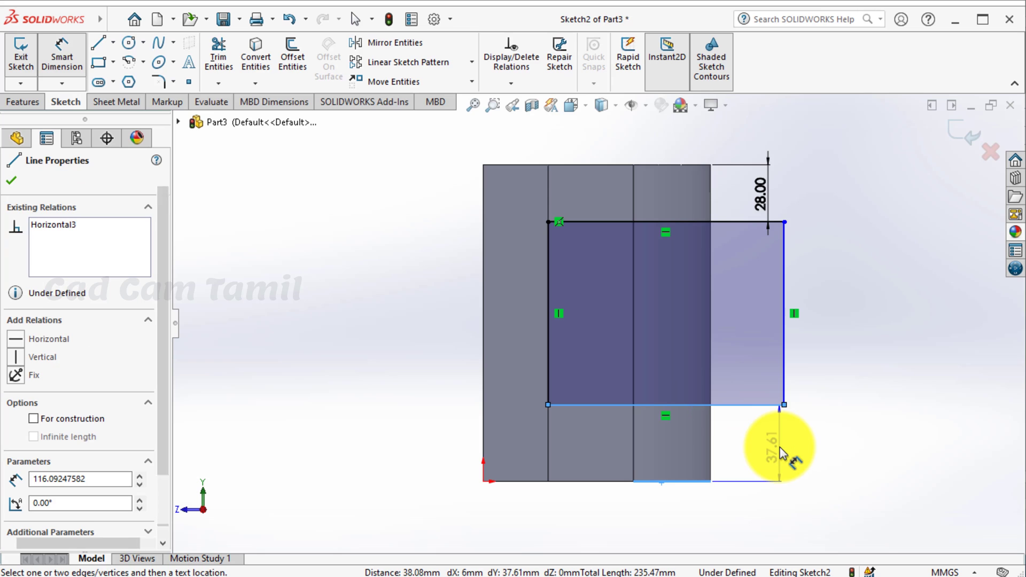
{"action": "left_click", "coordinate": [780, 447]}
{"action": "left_click", "coordinate": [752, 415]}
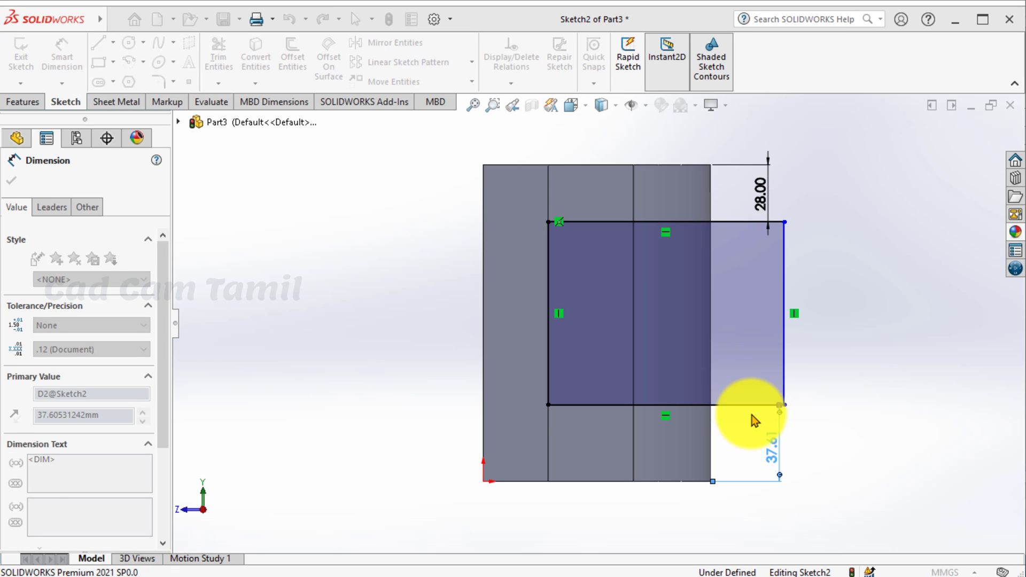
{"action": "left_click", "coordinate": [784, 363]}
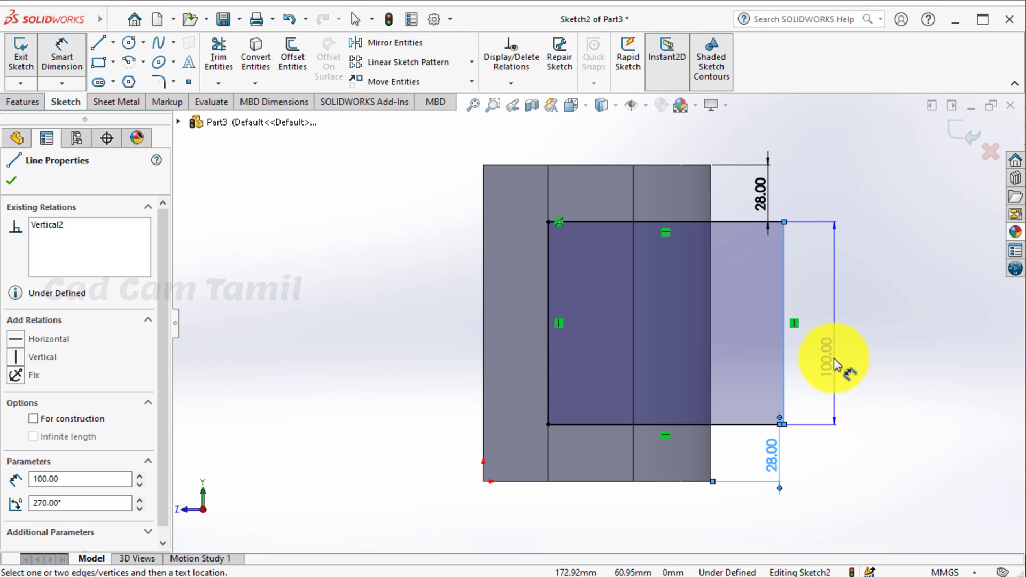
{"action": "key", "text": "Escape"}
{"action": "key", "text": "Escape"}
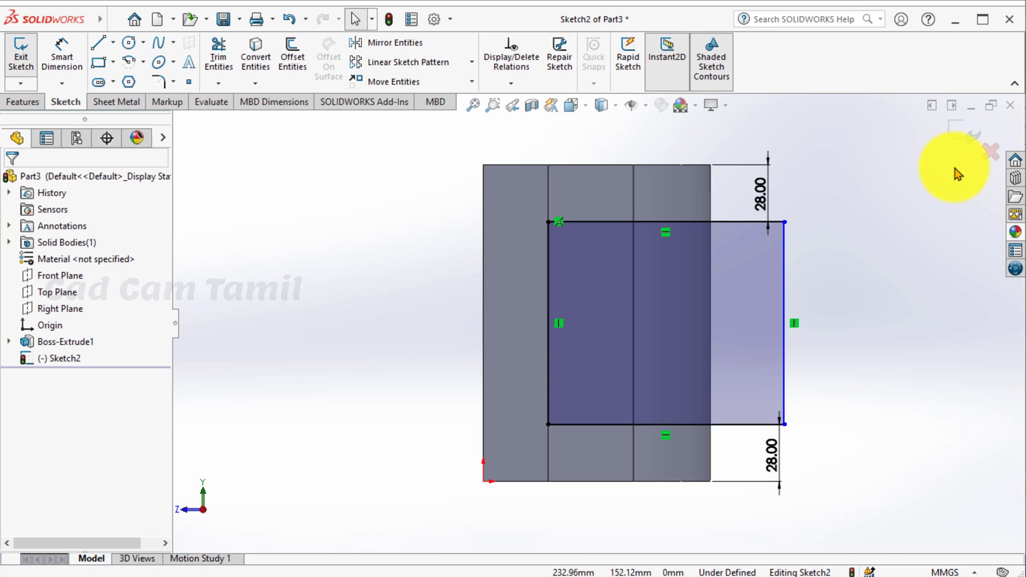
- Close the sketch and cut-extrude the rectangle through the block to a blind depth of 156 mm
{"action": "left_click", "coordinate": [957, 139]}
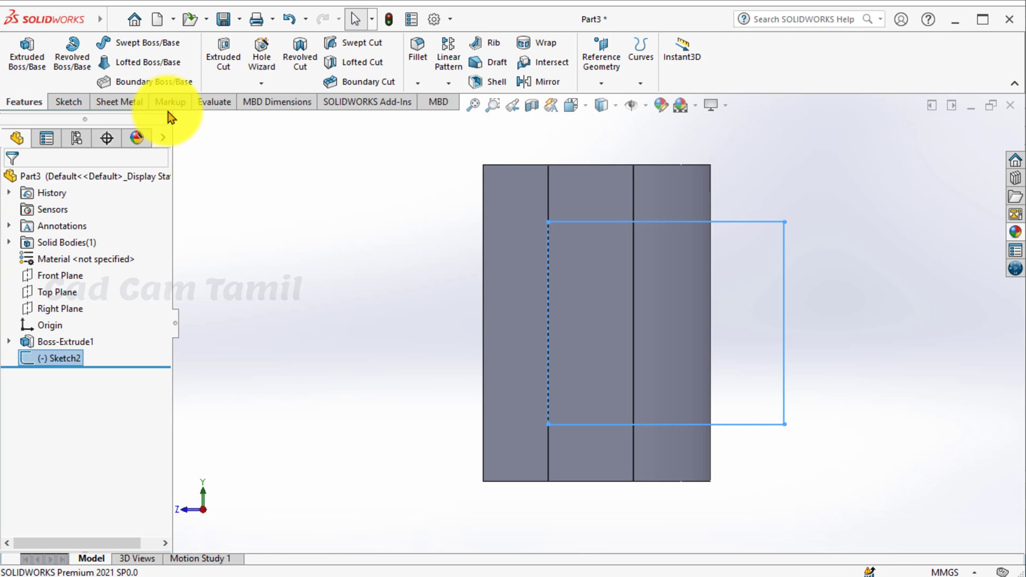
{"action": "left_click", "coordinate": [230, 66]}
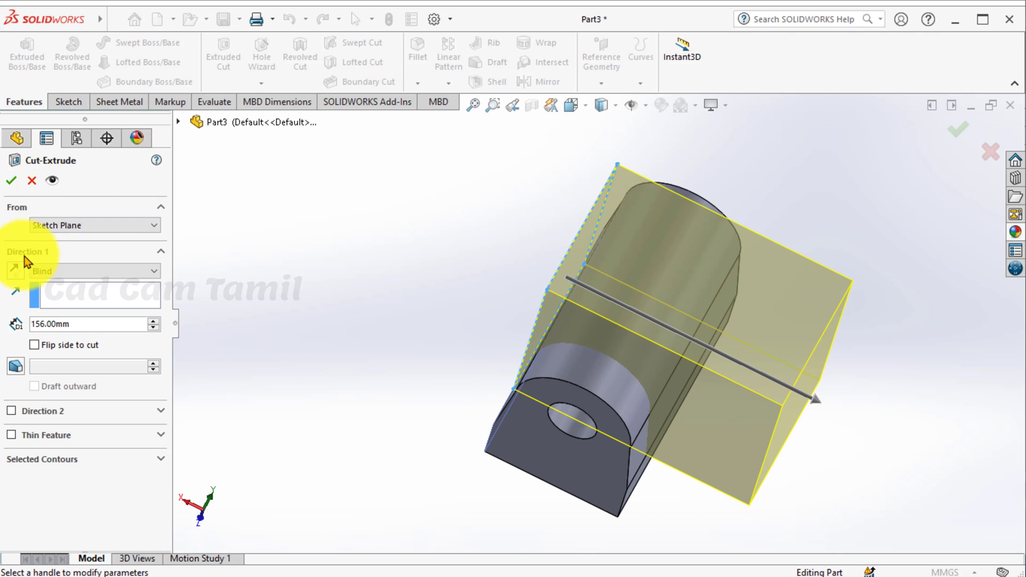
{"action": "left_click", "coordinate": [12, 180]}
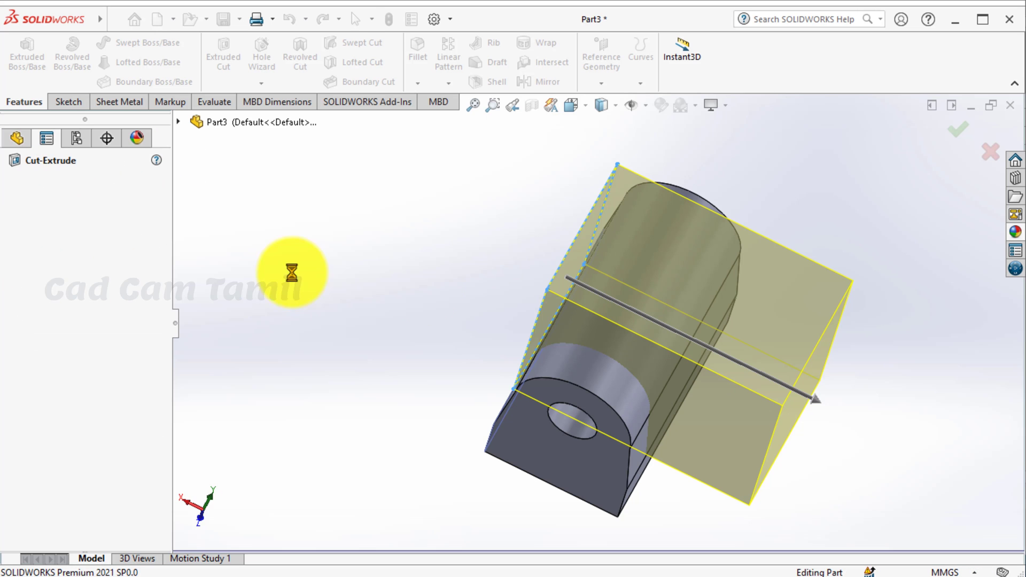
{"action": "middle_click_drag", "start_coordinate": [445, 285], "coordinate": [625, 284]}
{"action": "left_click", "coordinate": [604, 314]}
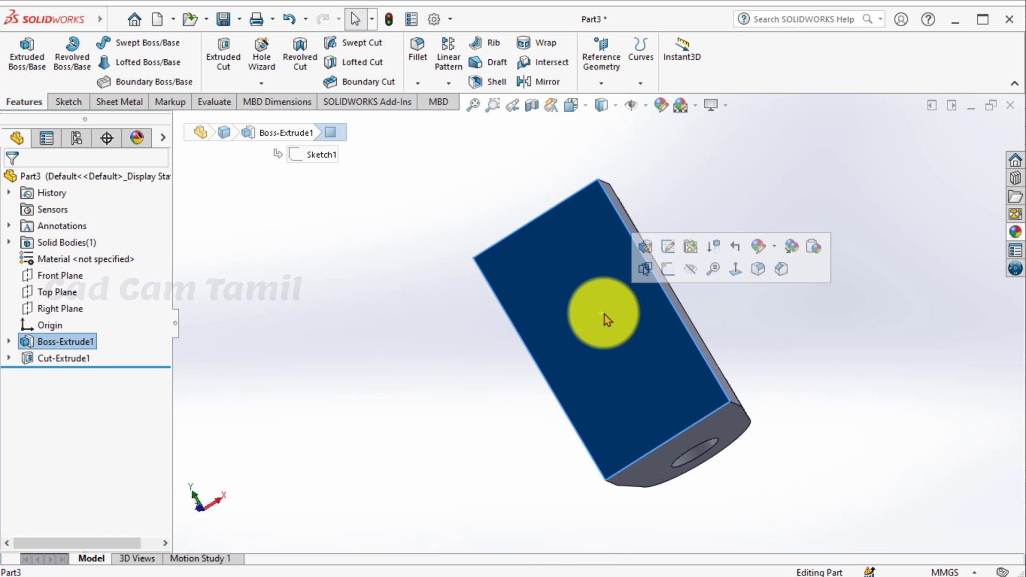
{"action": "left_click", "coordinate": [667, 269]}
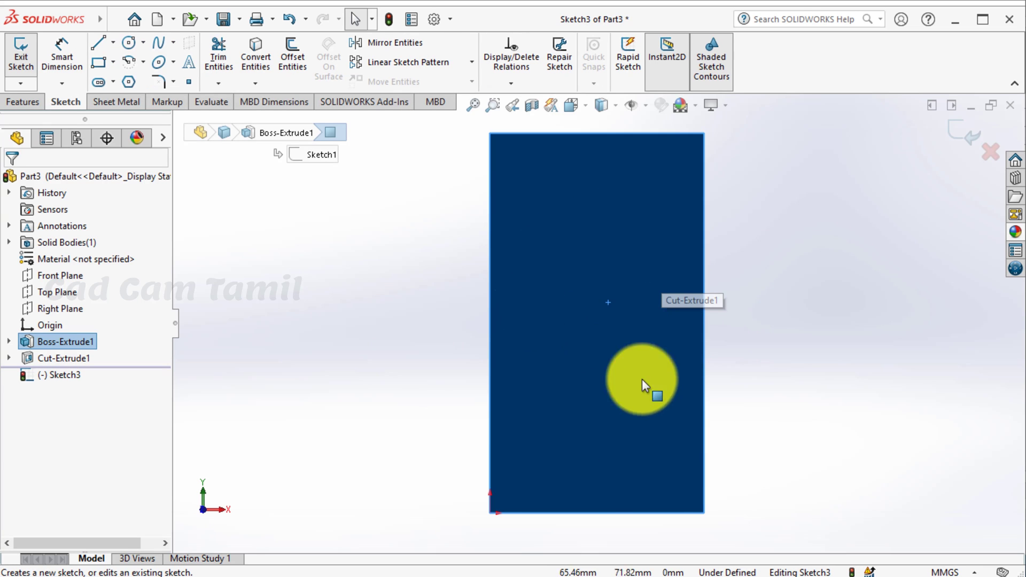
{"action": "key", "text": "alt+Tab"}
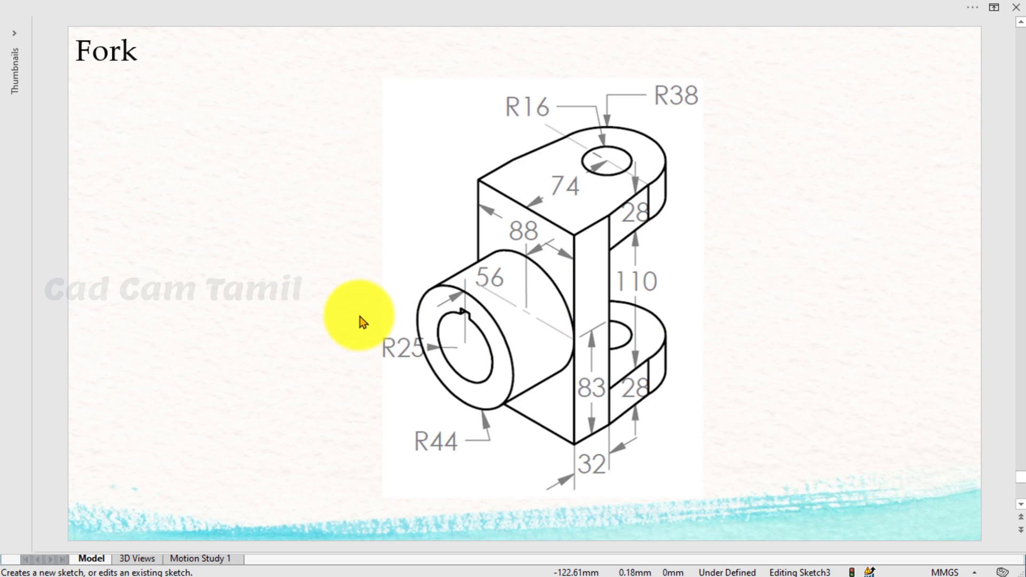
{"action": "key", "text": "alt+Tab"}
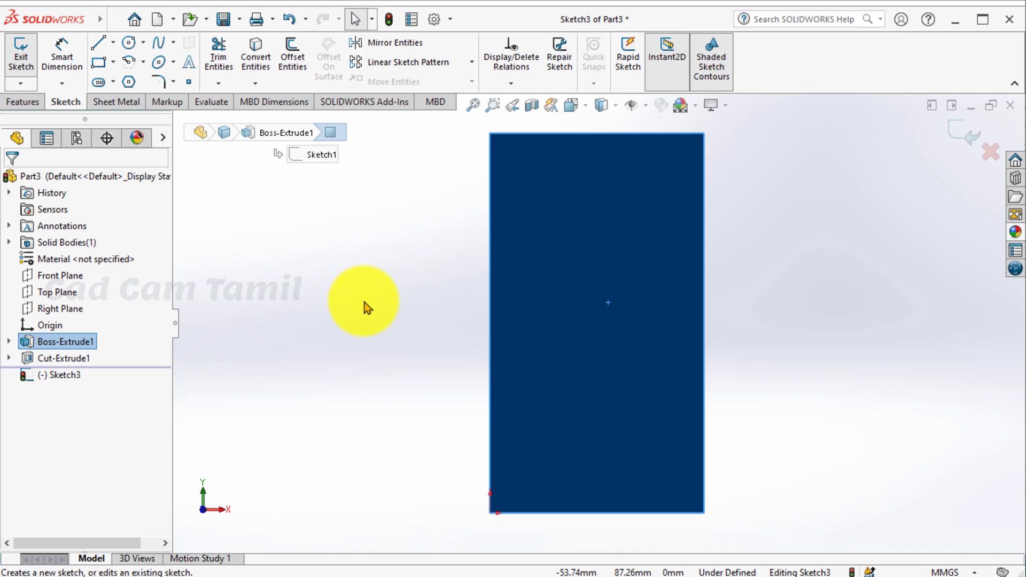
{"action": "left_click", "coordinate": [991, 155]}
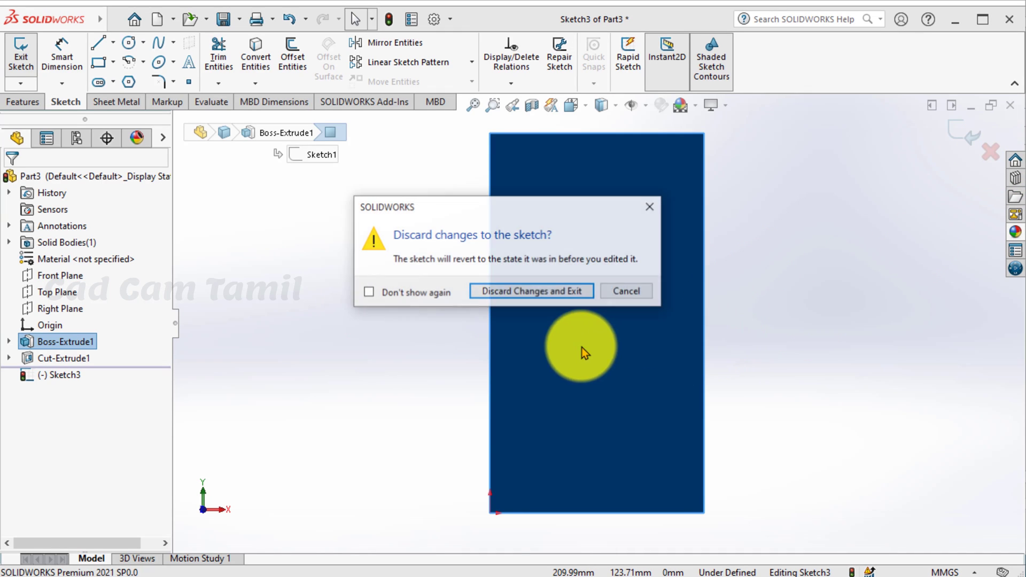
{"action": "left_click", "coordinate": [523, 292]}
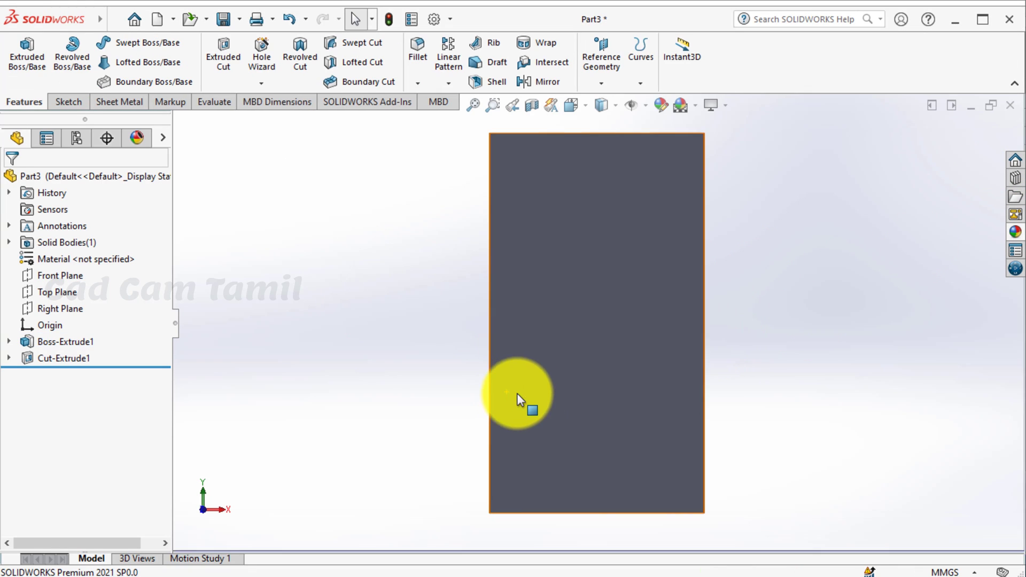
- Display the slot cut's dimensions on the fork and examine its two arms from different angles
{"action": "mouse_move", "coordinate": [572, 396]}
{"action": "middle_mouse_down"}
{"action": "mouse_move", "coordinate": [448, 400]}
{"action": "mouse_move", "coordinate": [463, 407]}
{"action": "mouse_move", "coordinate": [550, 373]}
{"action": "middle_mouse_up"}
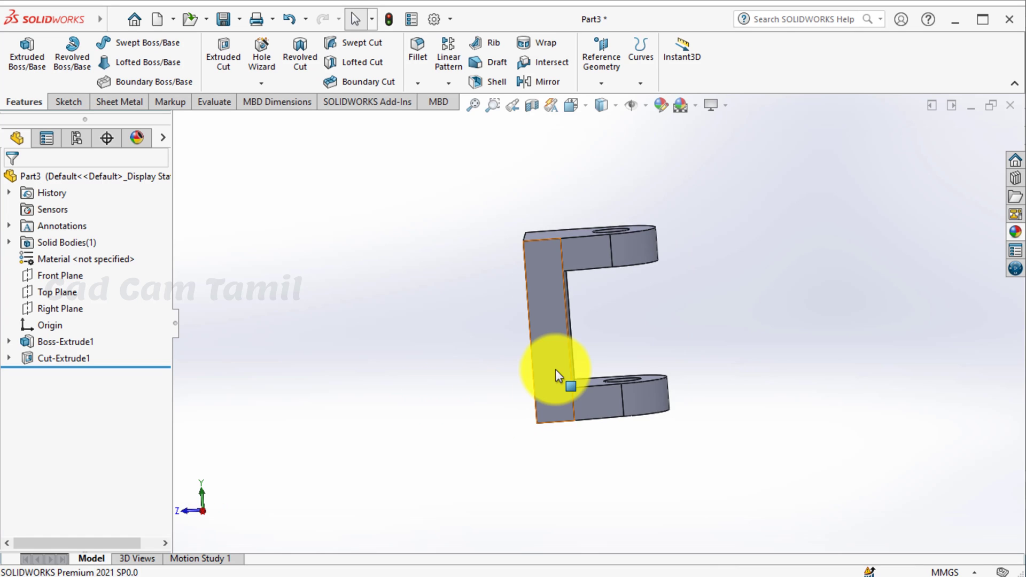
{"action": "left_click", "coordinate": [553, 370]}
{"action": "left_click", "coordinate": [594, 380]}
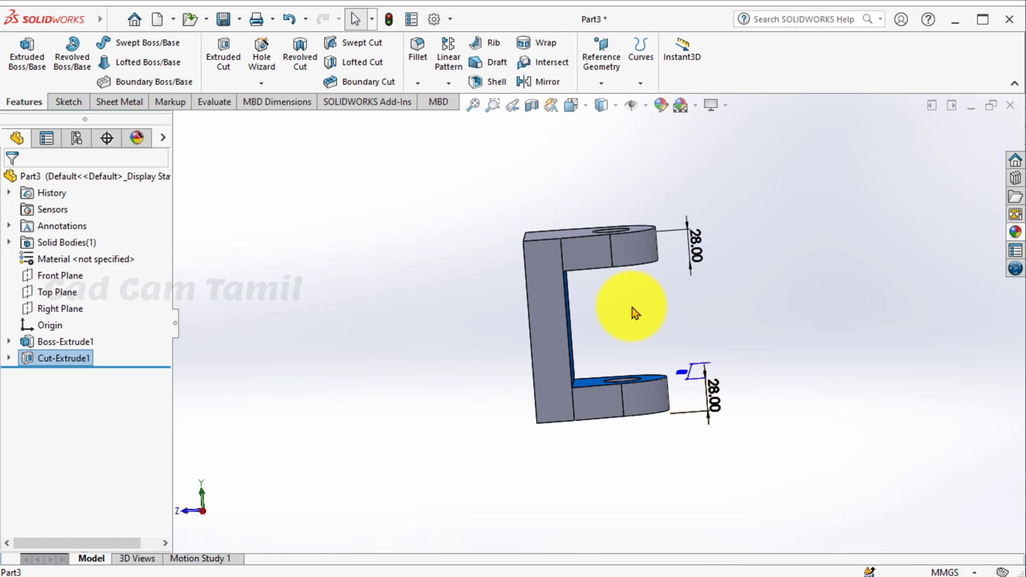
{"action": "middle_click_drag", "start_coordinate": [633, 307], "coordinate": [629, 280]}
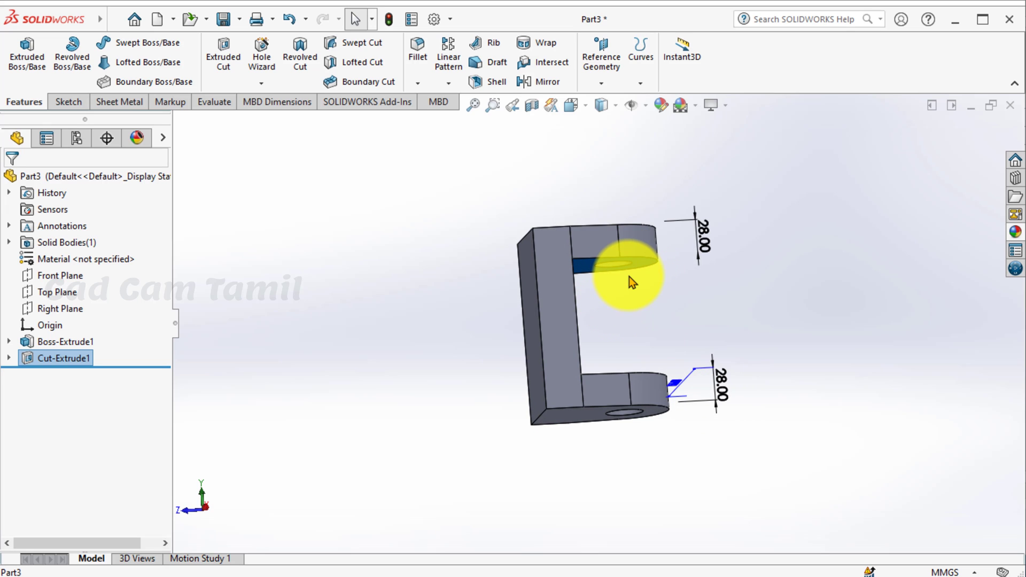
{"action": "left_click", "coordinate": [405, 323]}
- Edit the fork's base extrusion and set its blind depth to 28+28+110 mm
{"action": "left_click", "coordinate": [9, 341]}
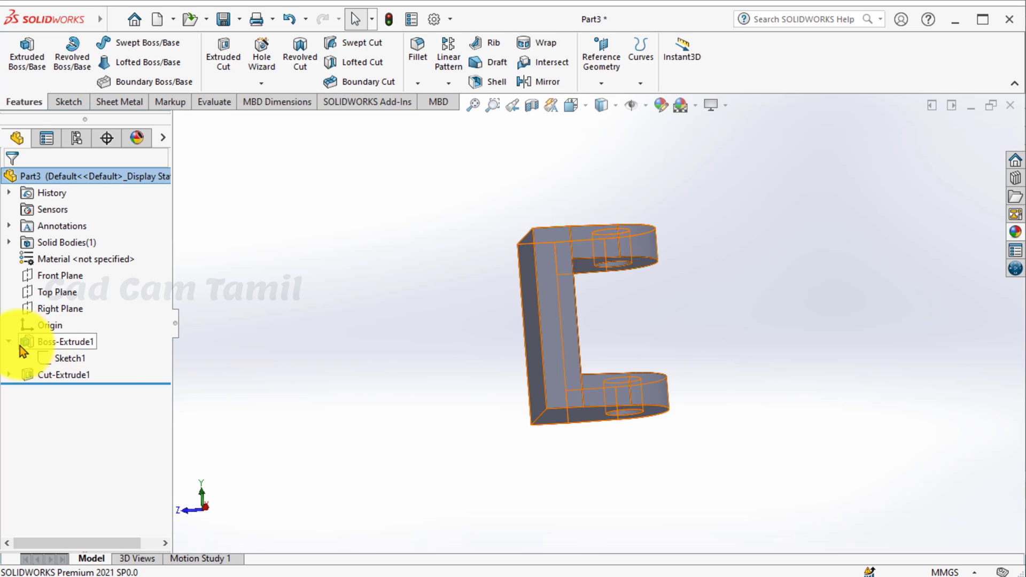
{"action": "left_click", "coordinate": [9, 341]}
{"action": "left_click", "coordinate": [43, 341]}
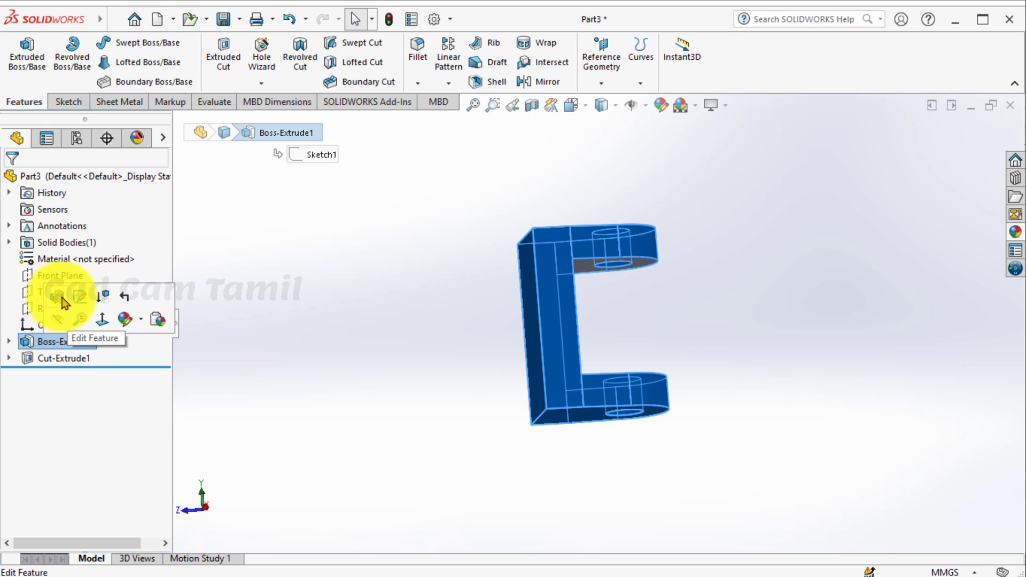
{"action": "left_click", "coordinate": [62, 297]}
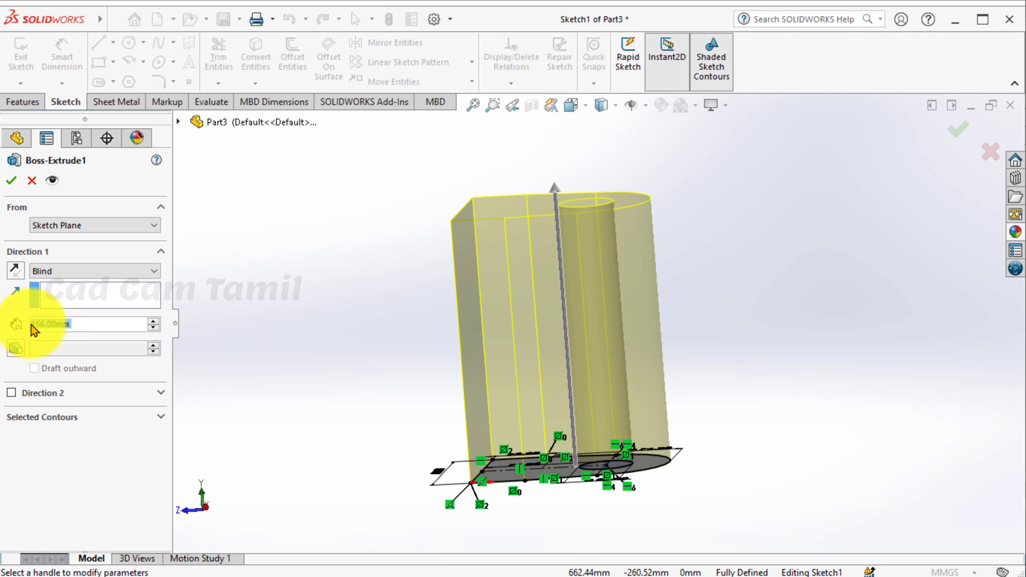
{"action": "type", "text": "2"}
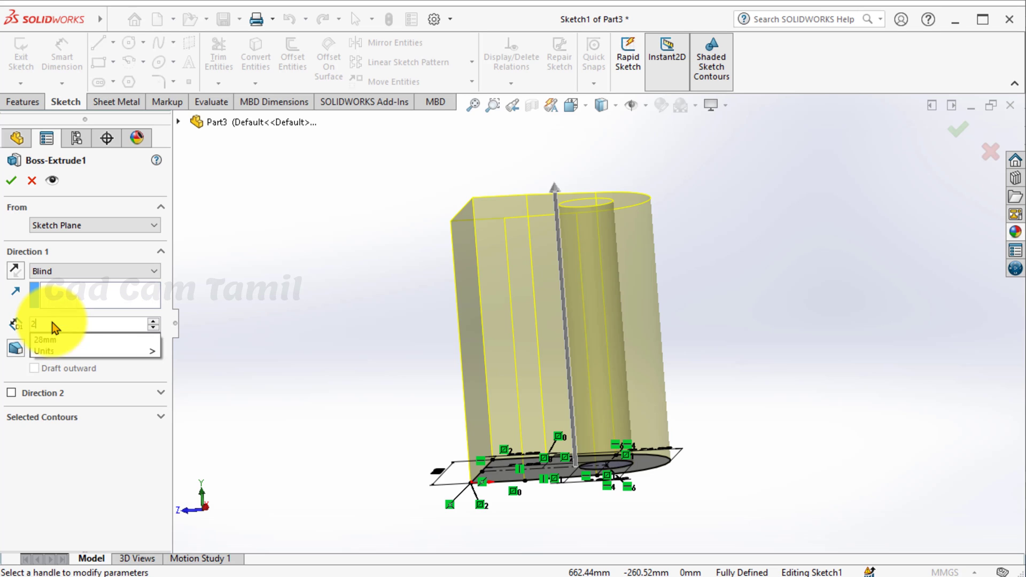
{"action": "type", "text": "8+2"}
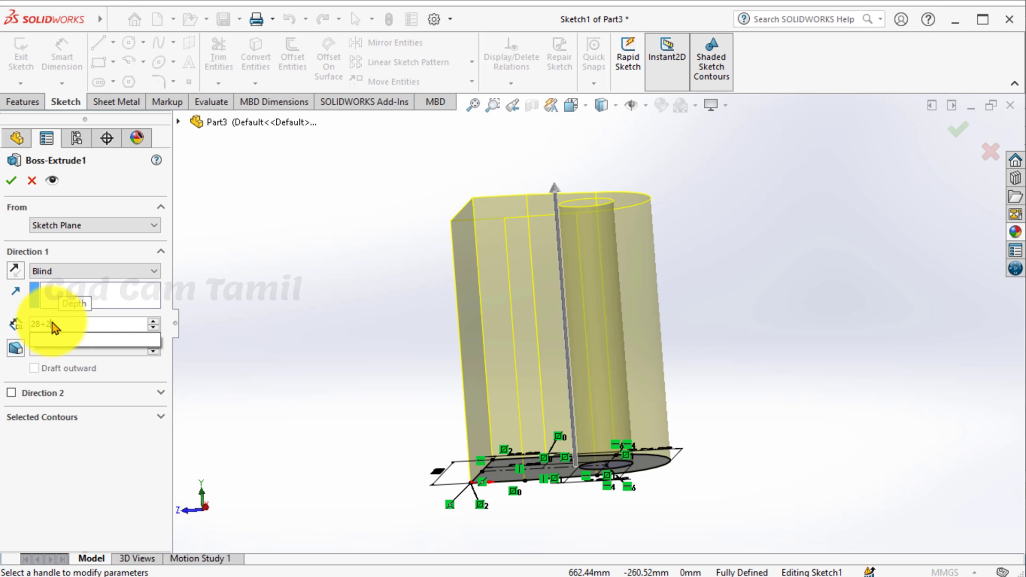
{"action": "type", "text": "8+"}
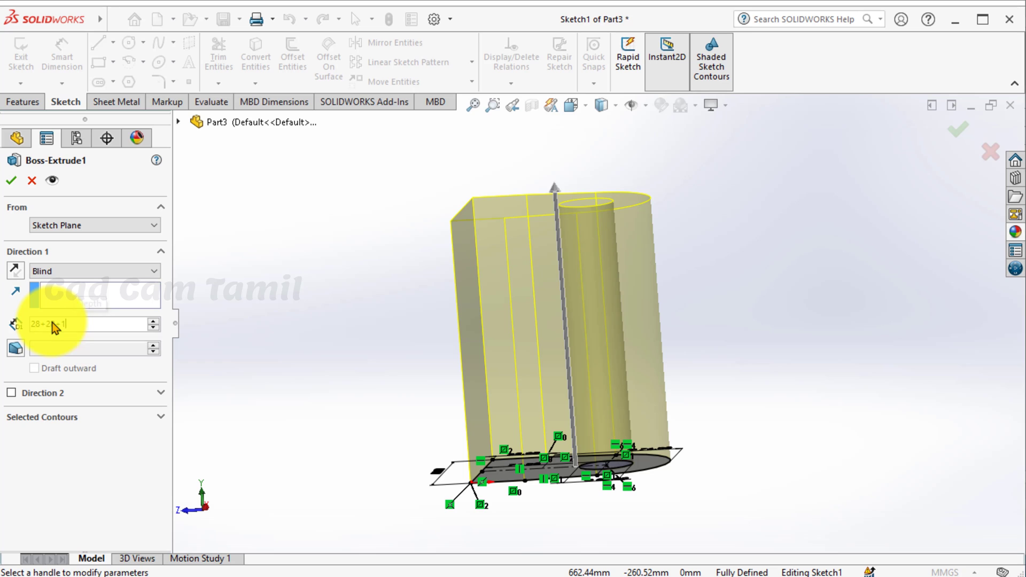
{"action": "type", "text": "110"}
{"action": "key", "text": "Return"}
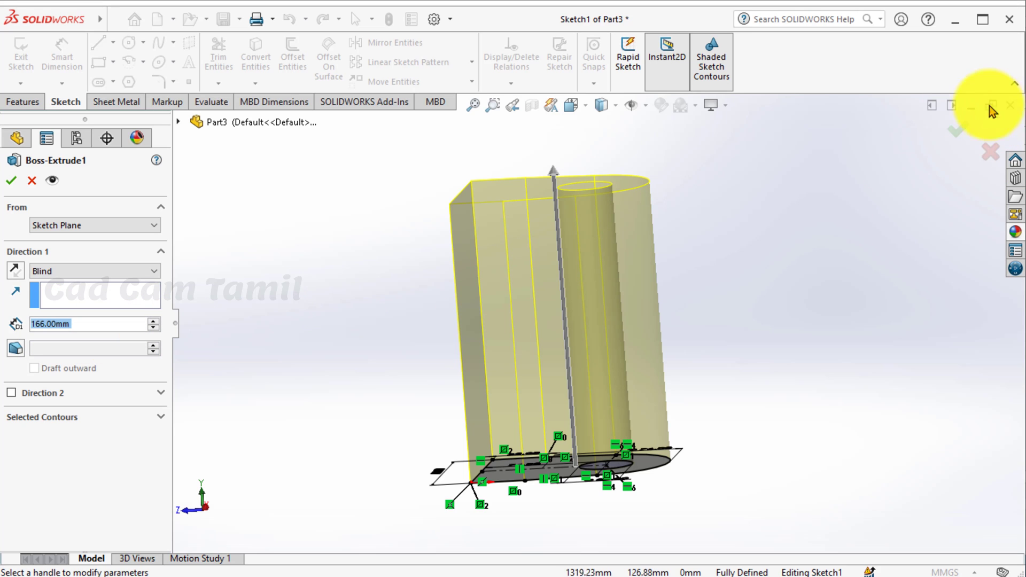
{"action": "left_click", "coordinate": [956, 130]}
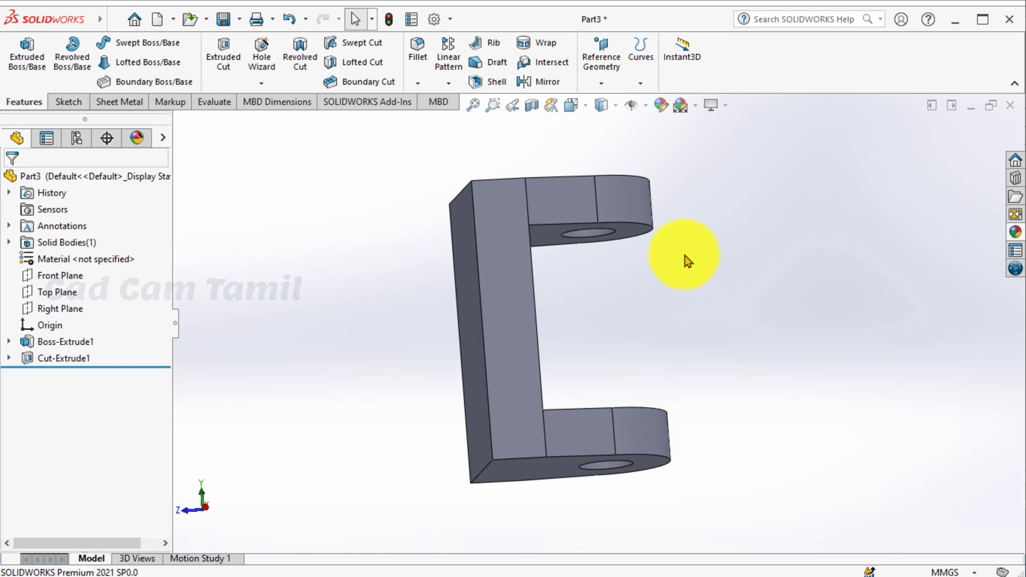
- Reopen the slot cut's sketch, check the rectangle's height with a trial dimension, discard it and close the sketch
{"action": "middle_click_drag", "start_coordinate": [682, 258], "coordinate": [663, 307]}
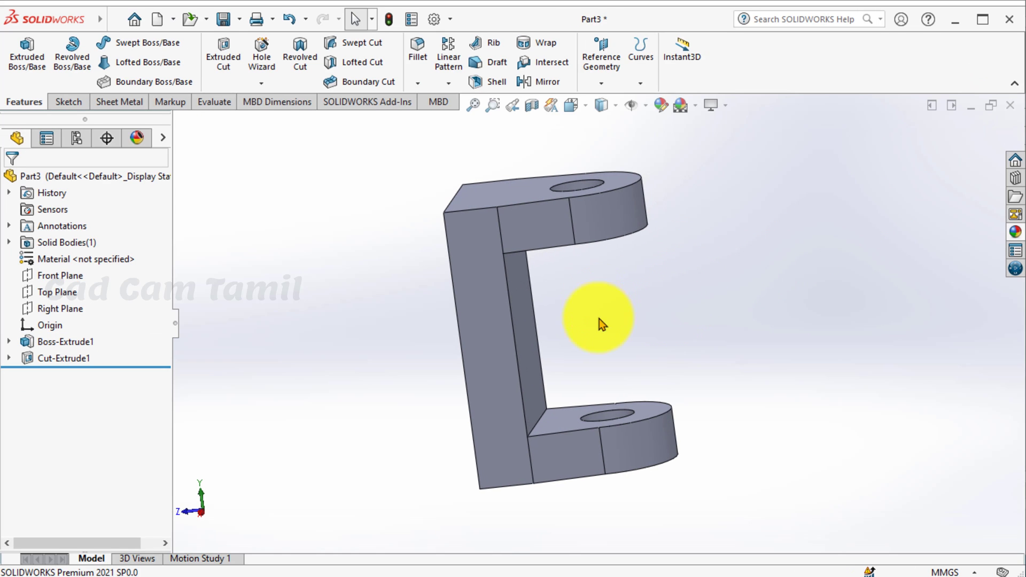
{"action": "left_click", "coordinate": [8, 357]}
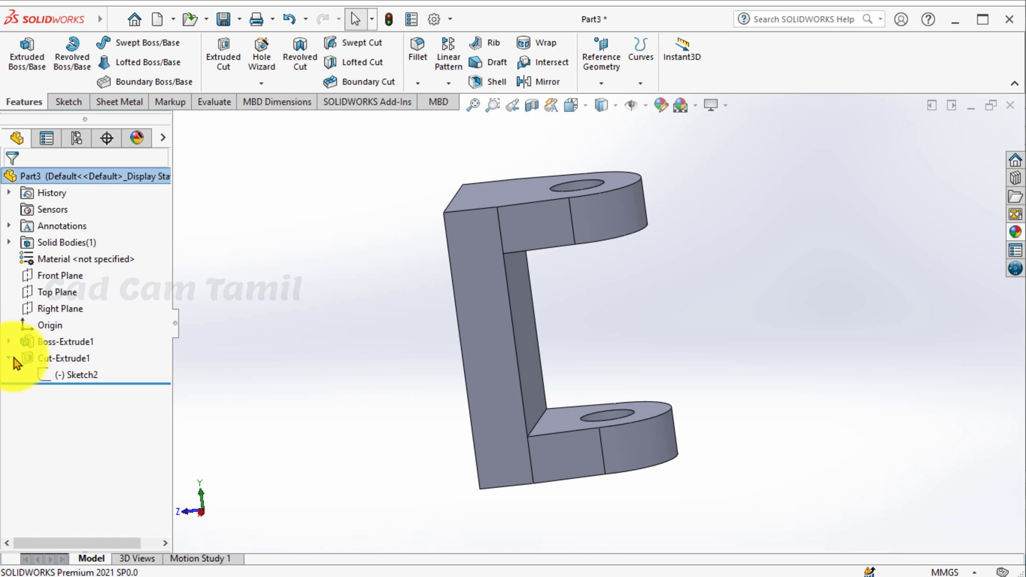
{"action": "left_click", "coordinate": [68, 373]}
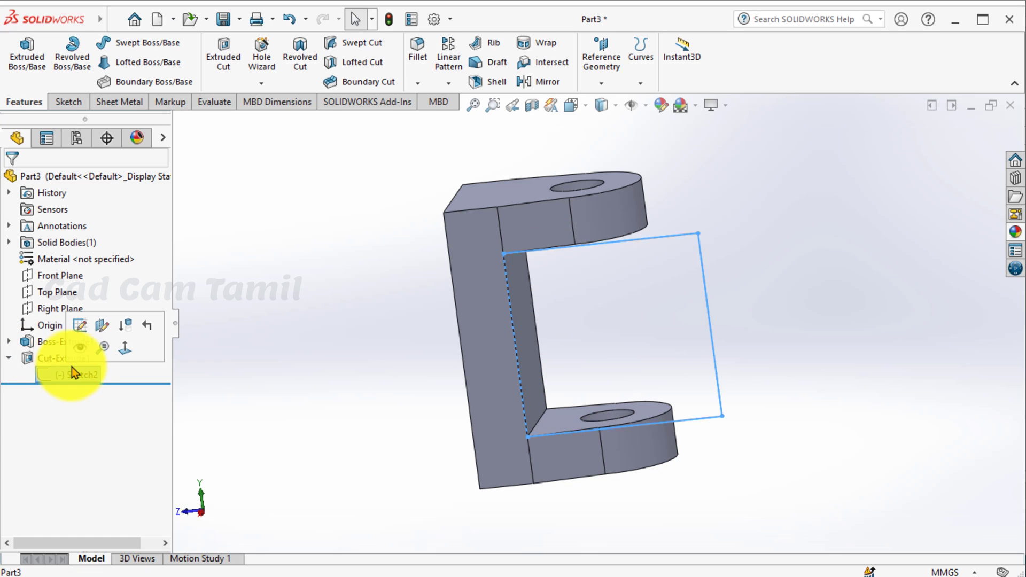
{"action": "left_click", "coordinate": [84, 325]}
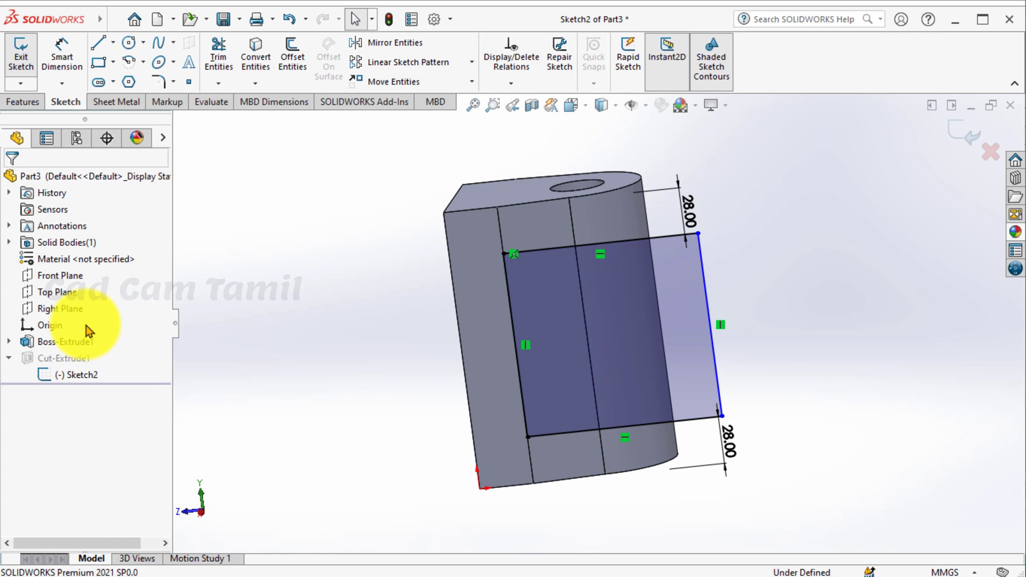
{"action": "left_click", "coordinate": [62, 51]}
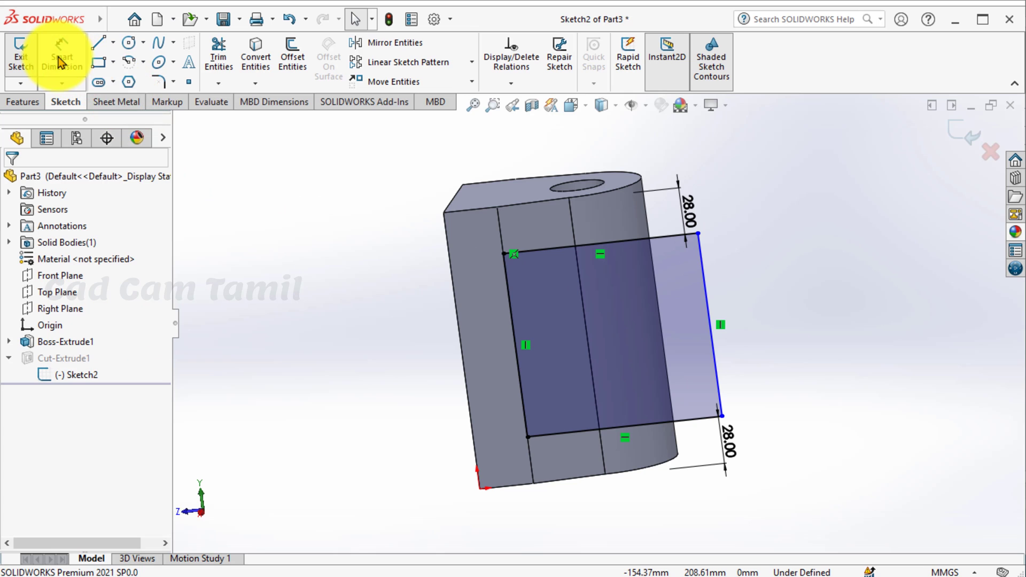
{"action": "left_click", "coordinate": [706, 301]}
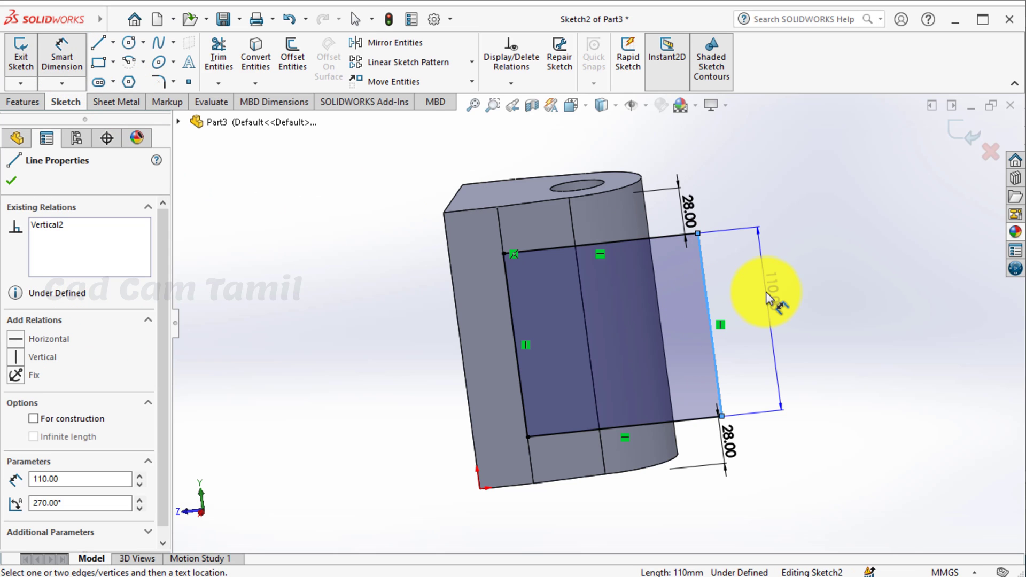
{"action": "left_click", "coordinate": [765, 294]}
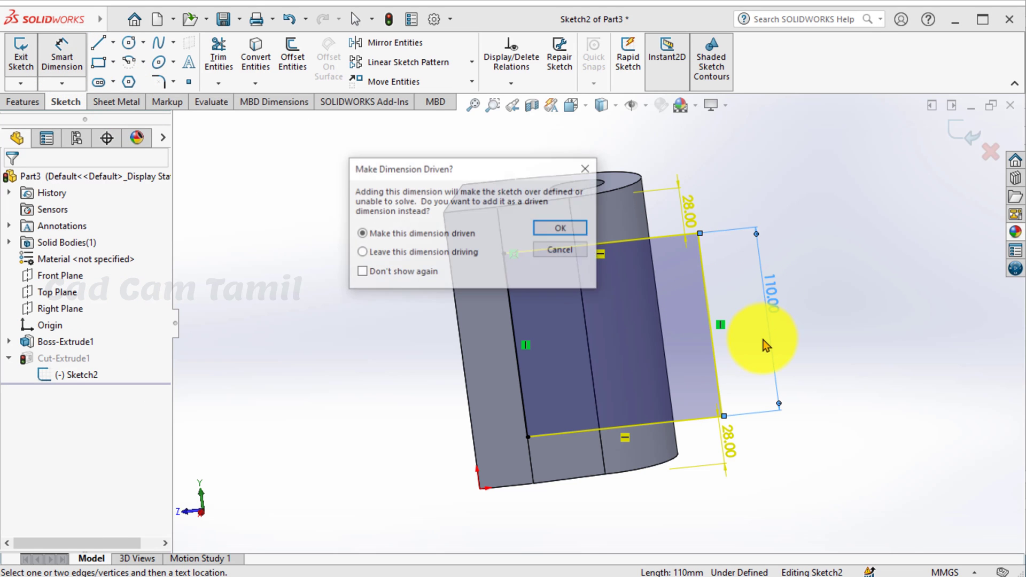
{"action": "left_click", "coordinate": [561, 250]}
{"action": "left_click", "coordinate": [953, 140]}
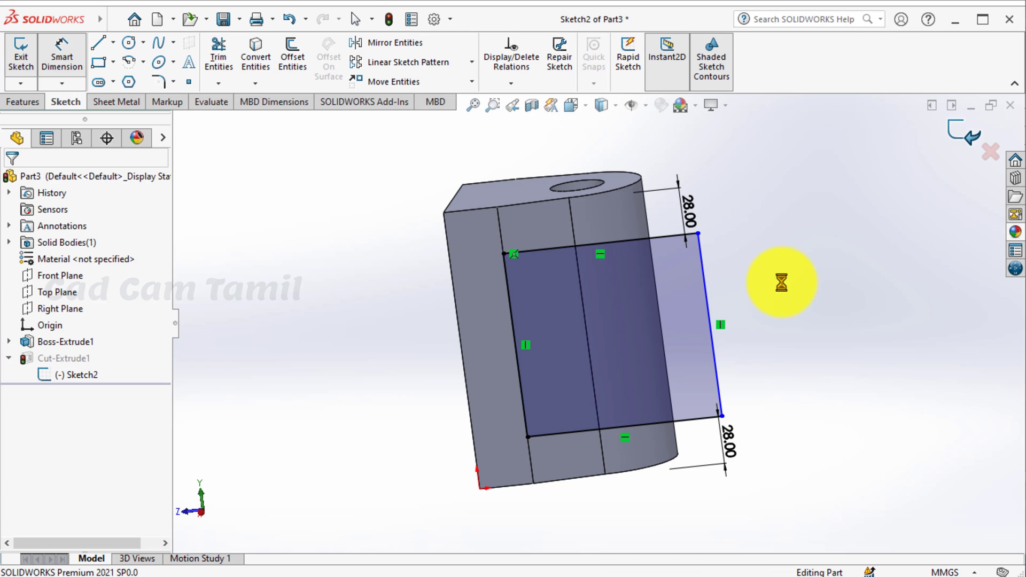
- Start a sketch on the flat back face of the fork and consult the Fork slide for the hub's dimensions
{"action": "middle_click_drag", "start_coordinate": [682, 285], "coordinate": [778, 254]}
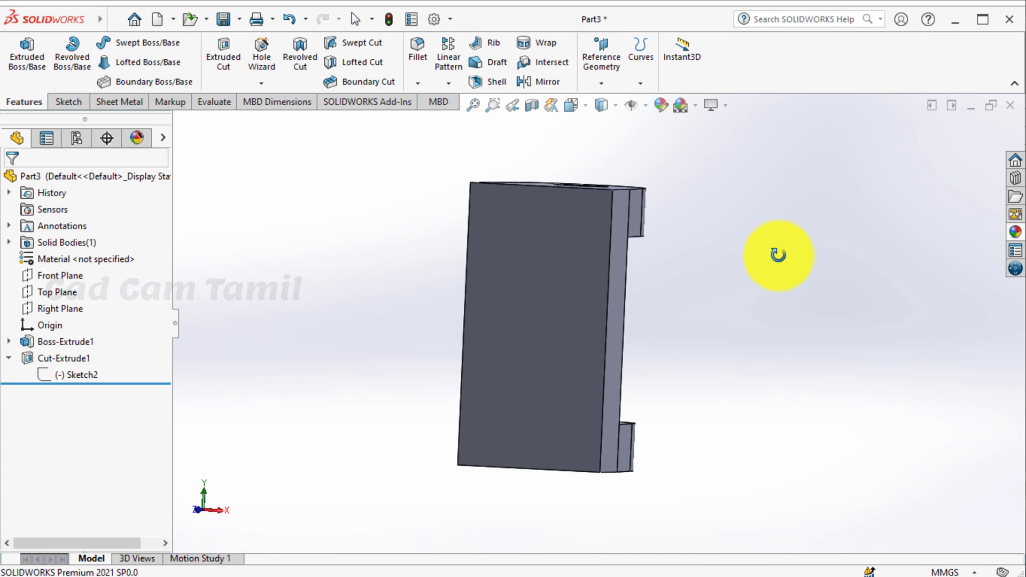
{"action": "left_click", "coordinate": [595, 280]}
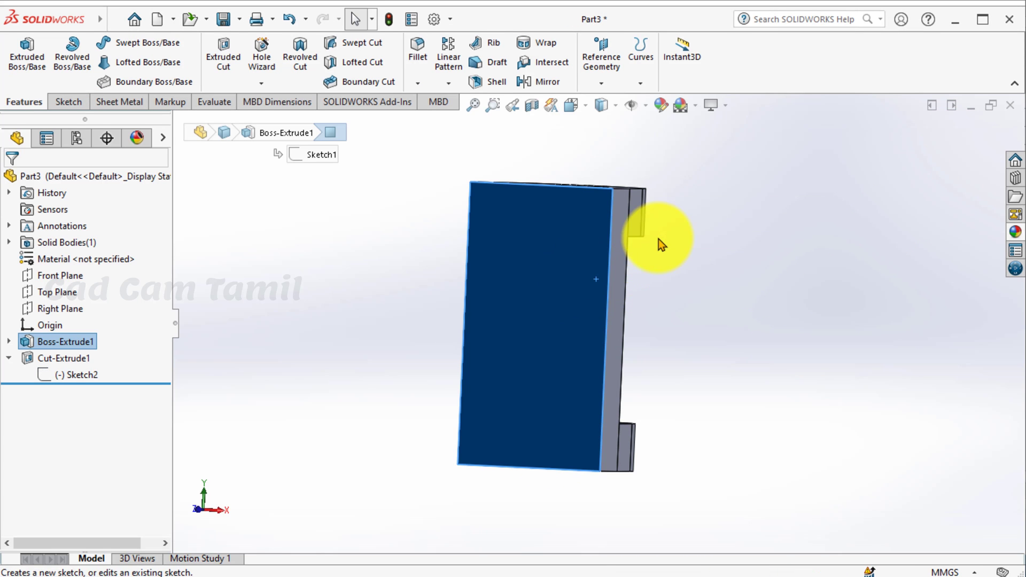
{"action": "left_click", "coordinate": [658, 239]}
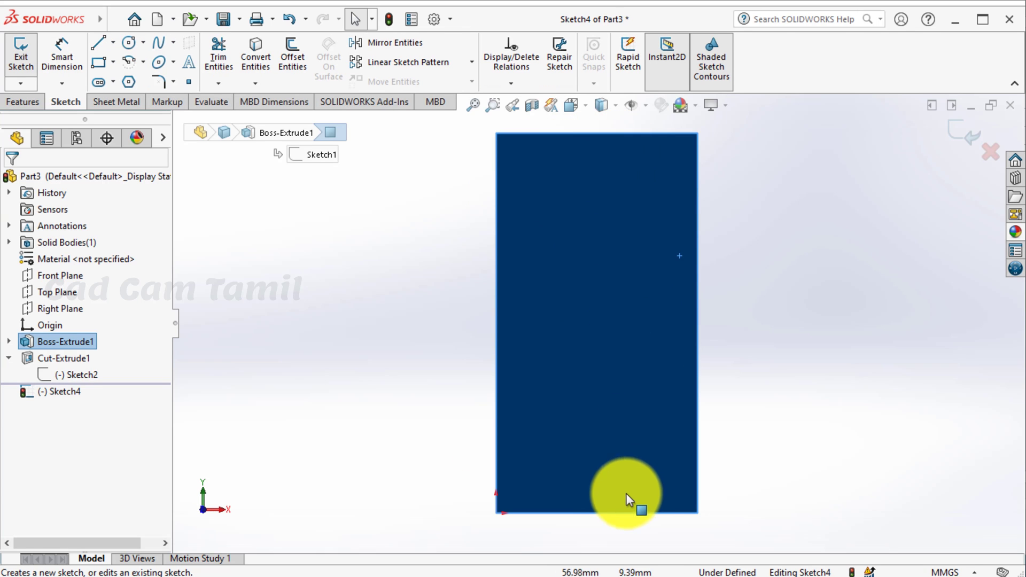
{"action": "key", "text": "alt+Tab"}
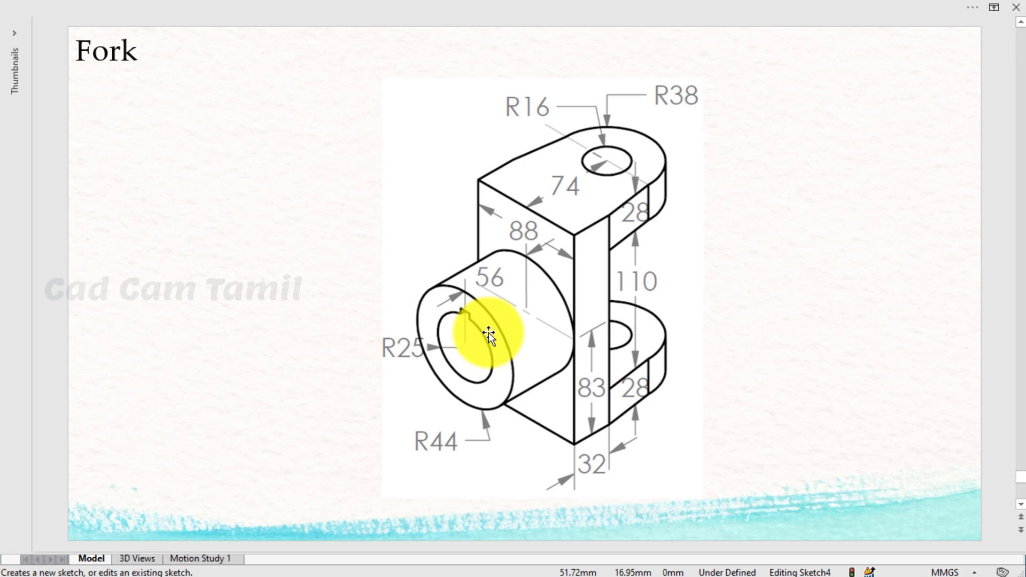
{"action": "scroll", "coordinate": [488, 332], "scroll_direction": "up", "scroll_amount": 1}
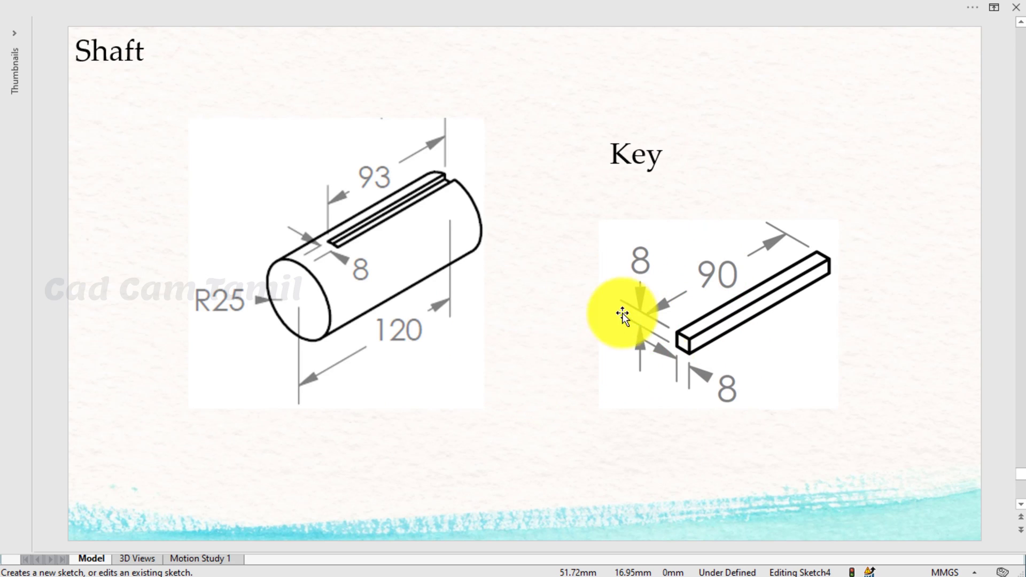
{"action": "scroll", "coordinate": [507, 389], "scroll_direction": "down", "scroll_amount": 1}
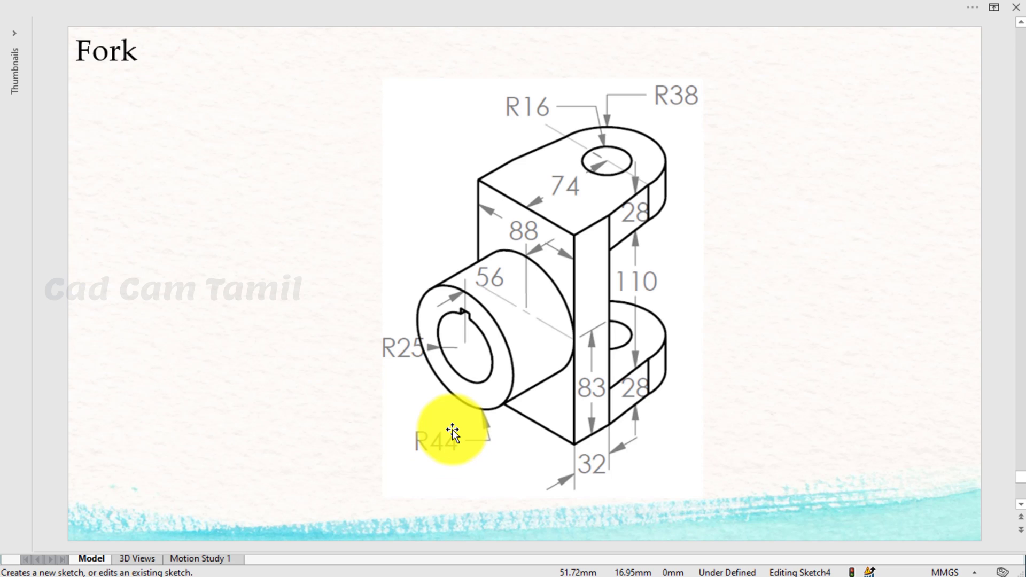
{"action": "key", "text": "alt+Tab"}
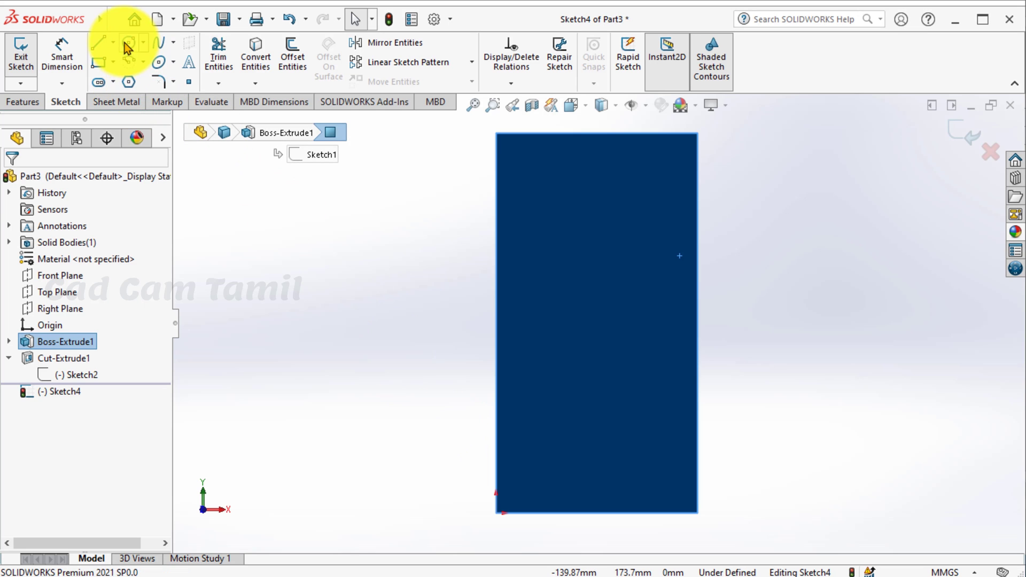
- Sketch two concentric circles near the middle of the back face, about 26 mm and 14 mm in radius
{"action": "left_click", "coordinate": [126, 43]}
{"action": "left_click", "coordinate": [592, 305]}
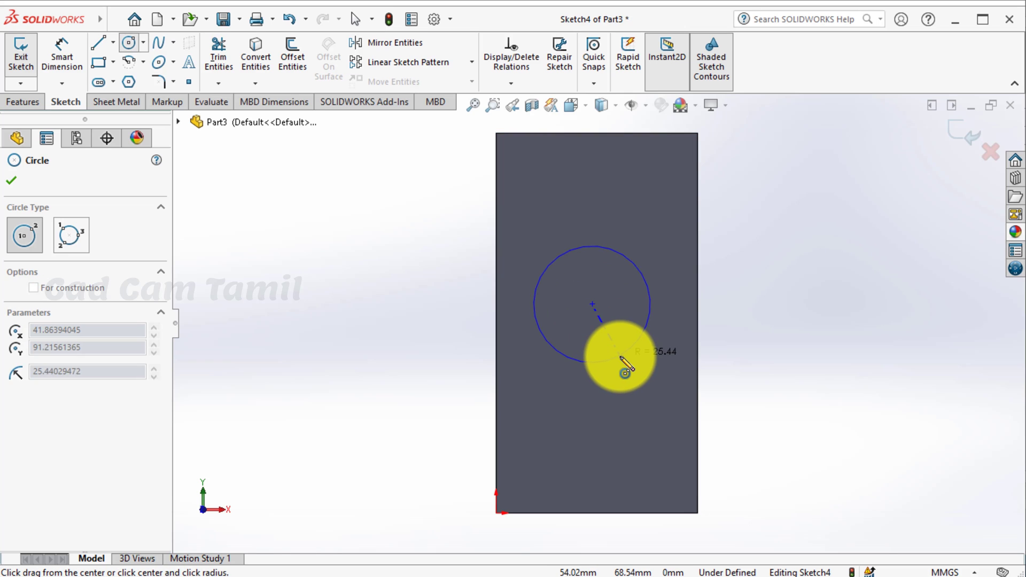
{"action": "left_click", "coordinate": [622, 358]}
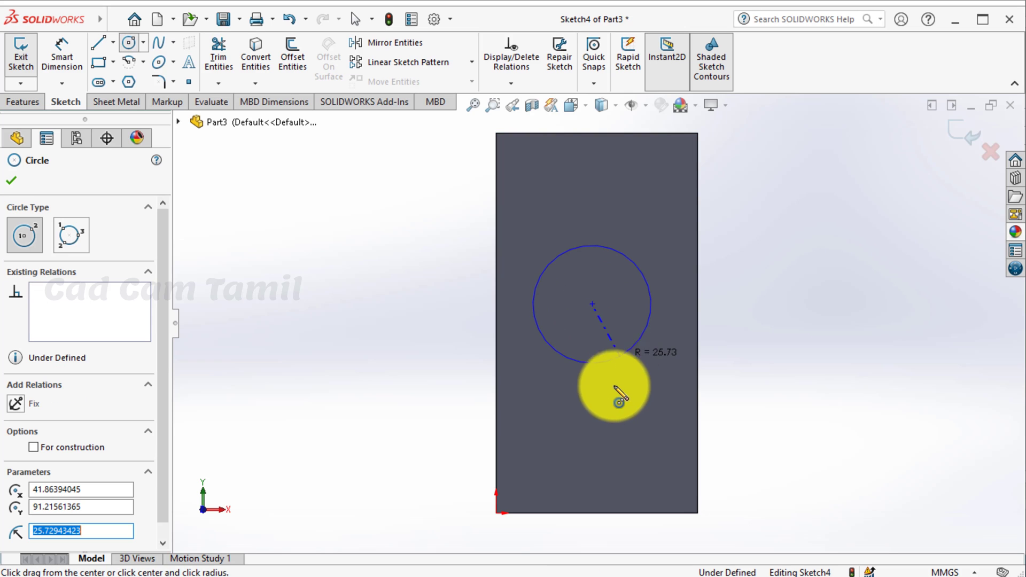
{"action": "left_click", "coordinate": [592, 305]}
{"action": "left_click", "coordinate": [599, 334]}
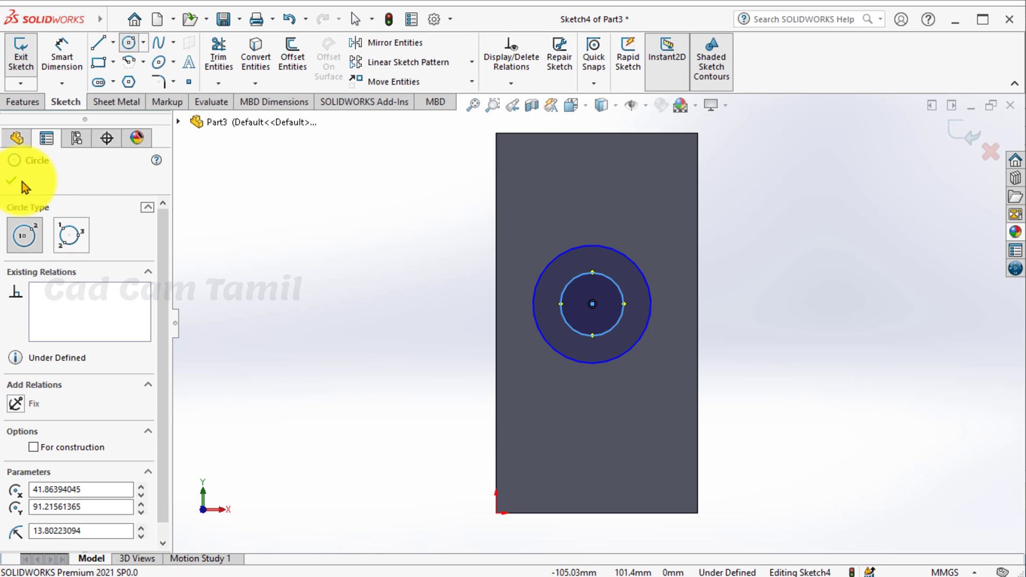
- Dimension the outer circle's diameter as 88 mm and the inner circle's diameter as 50 mm
{"action": "left_click", "coordinate": [63, 55]}
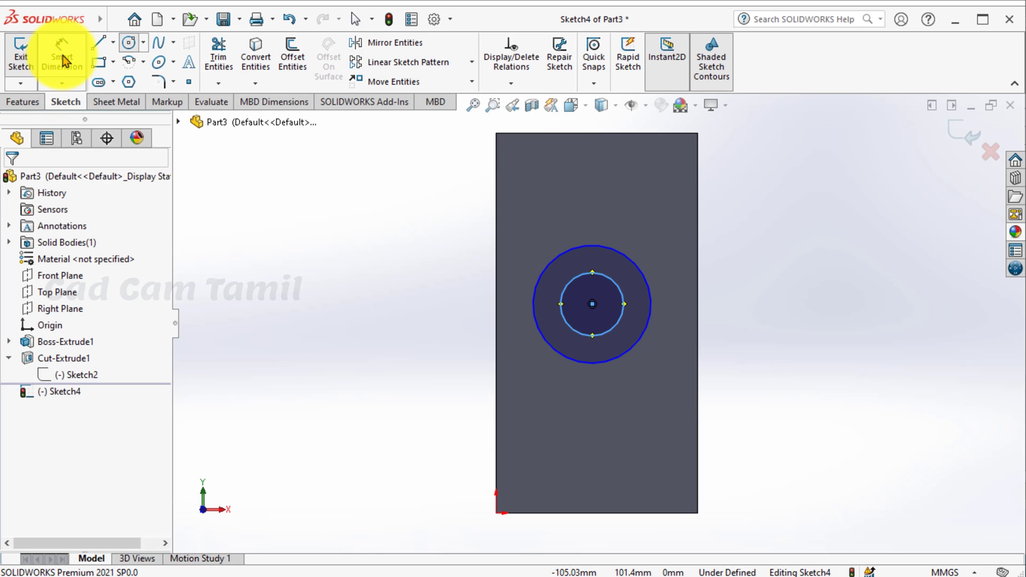
{"action": "left_click", "coordinate": [649, 300]}
{"action": "left_click", "coordinate": [738, 303]}
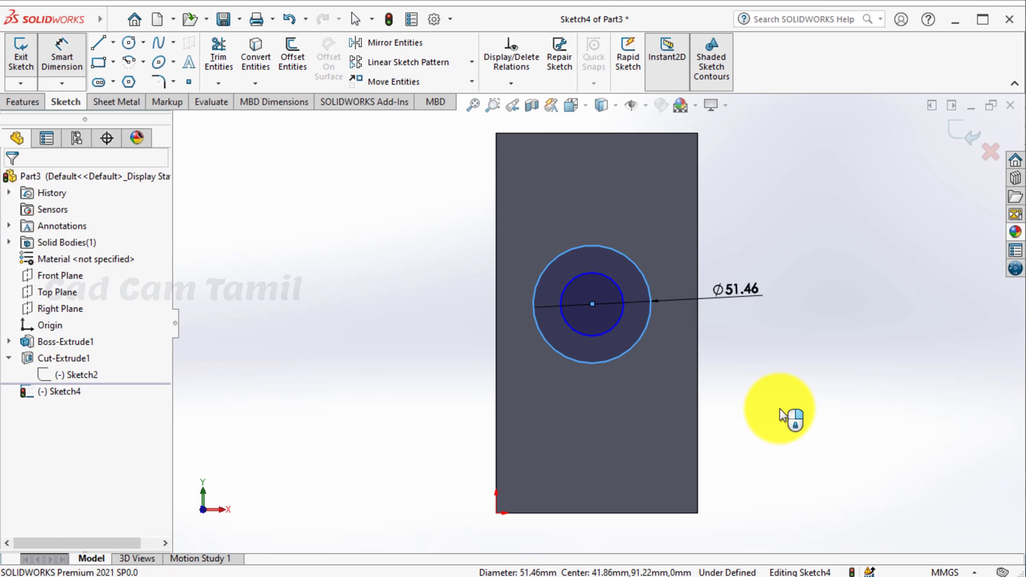
{"action": "type", "text": "88"}
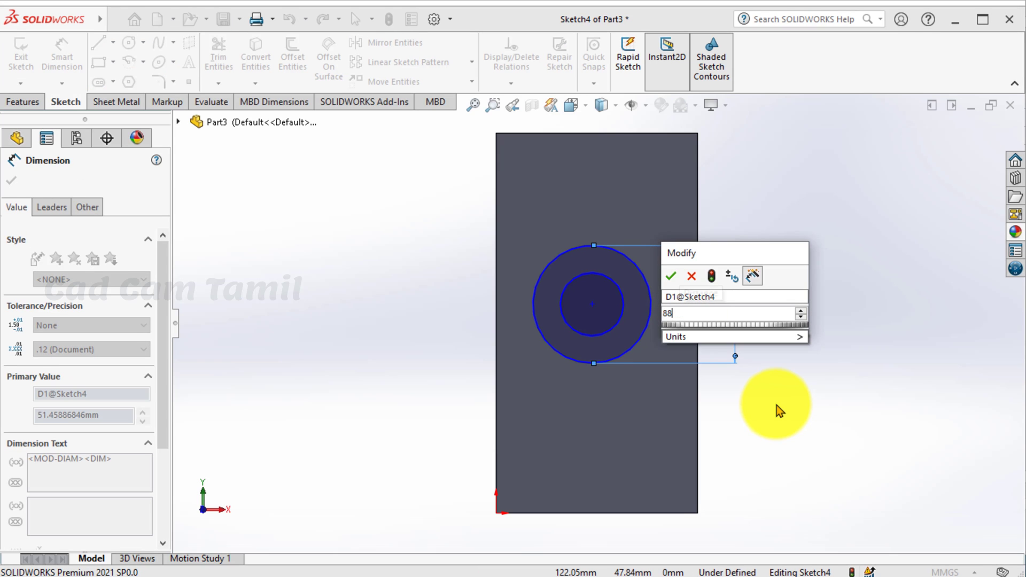
{"action": "key", "text": "Return"}
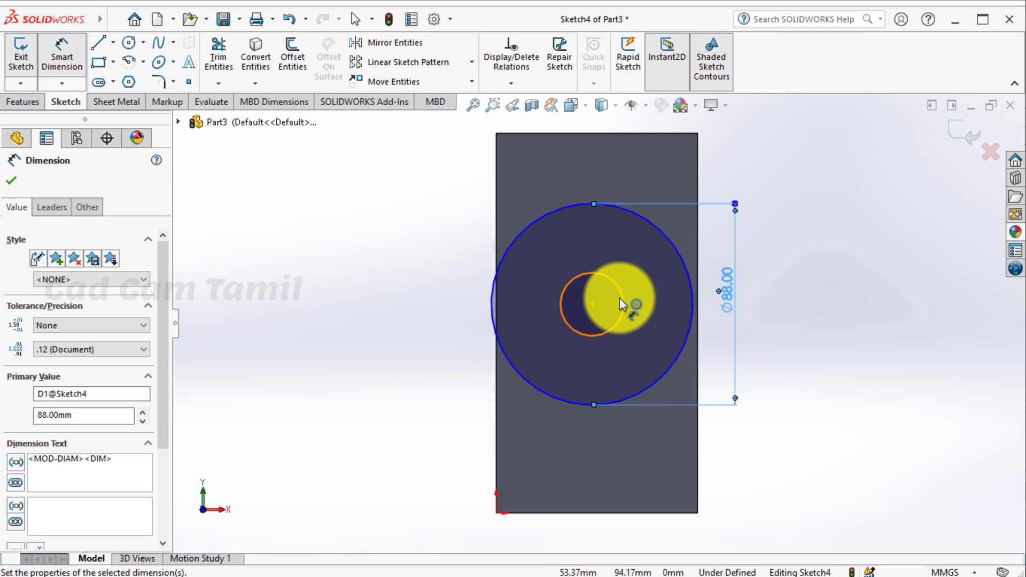
{"action": "left_click", "coordinate": [623, 297]}
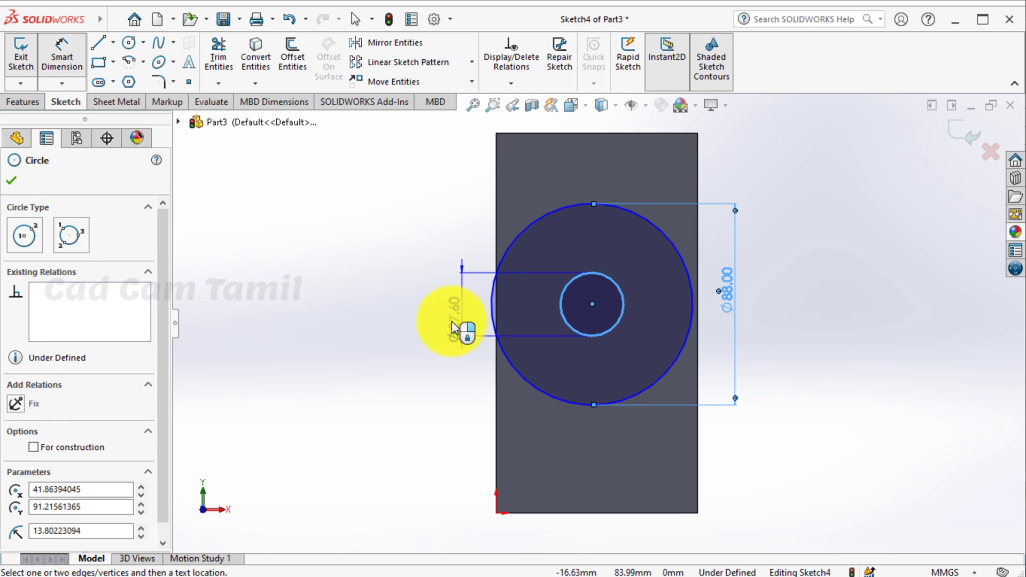
{"action": "left_click", "coordinate": [478, 345]}
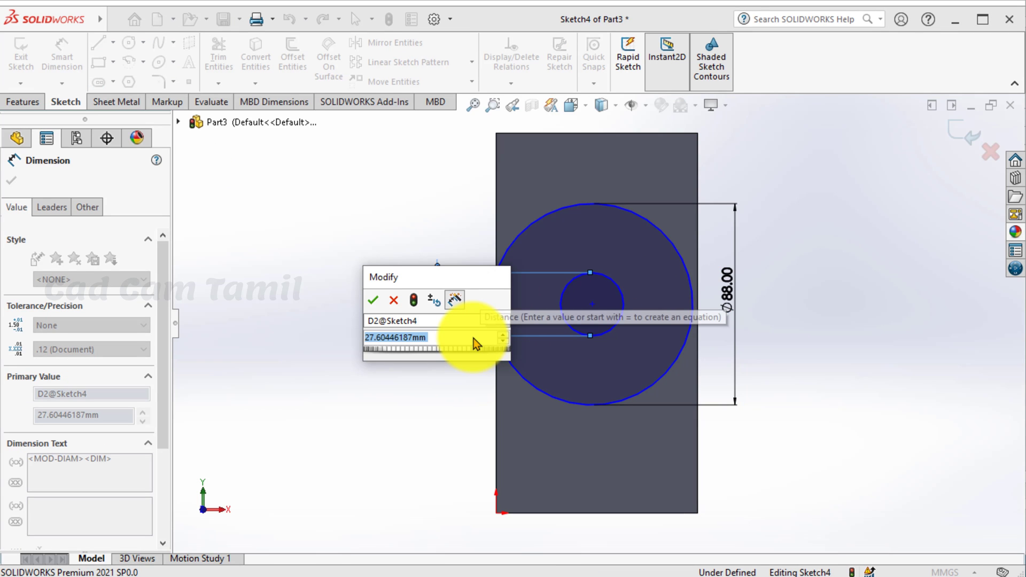
{"action": "type", "text": "50"}
{"action": "key", "text": "Return"}
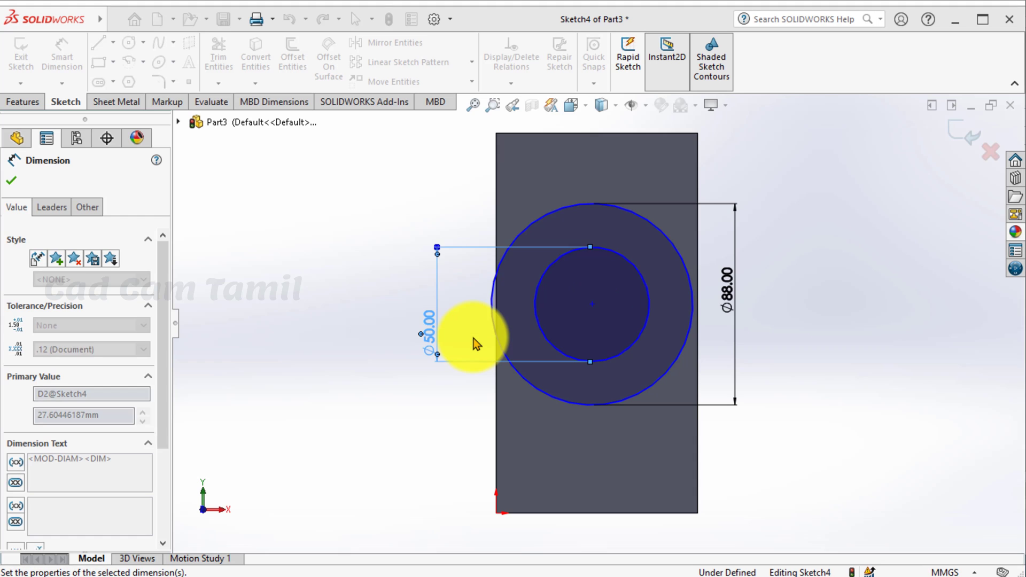
{"action": "scroll", "coordinate": [567, 267], "scroll_direction": "down", "scroll_amount": 2}
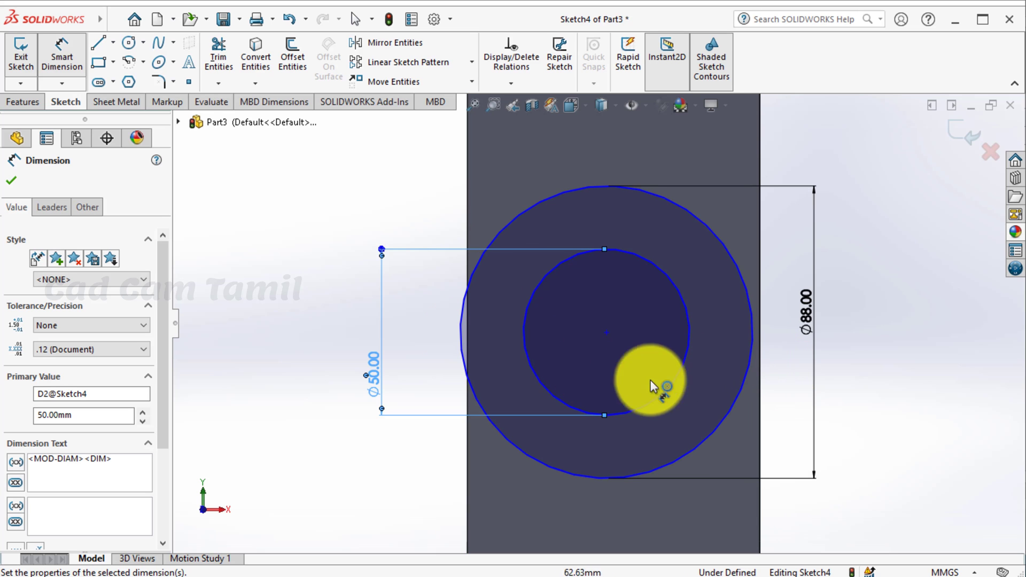
{"action": "scroll", "coordinate": [559, 397], "scroll_direction": "up", "scroll_amount": 5}
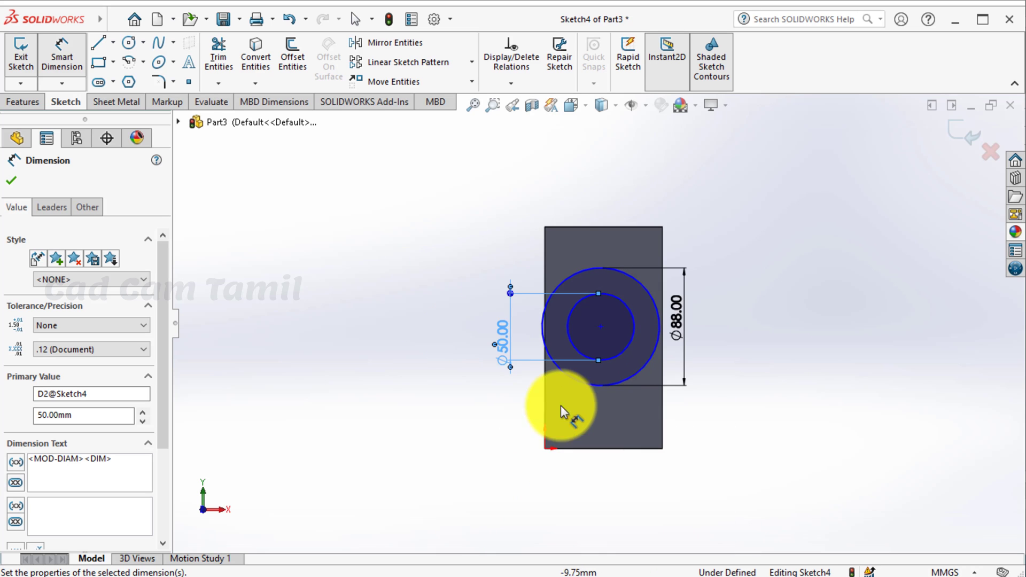
{"action": "scroll", "coordinate": [560, 405], "scroll_direction": "down", "scroll_amount": 3}
{"action": "left_click", "coordinate": [16, 138]}
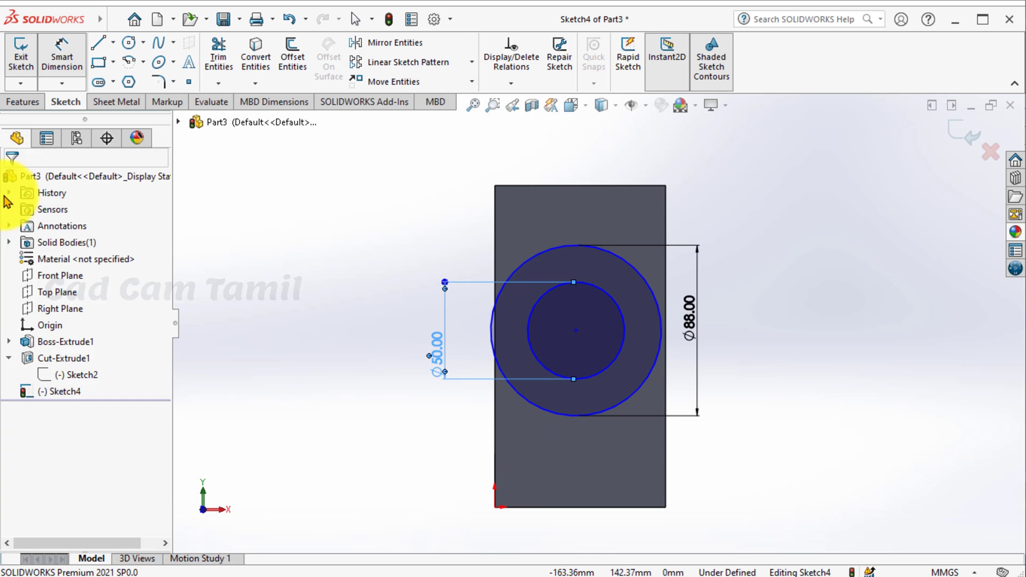
{"action": "left_click", "coordinate": [310, 242]}
{"action": "scroll", "coordinate": [310, 243], "scroll_direction": "down", "scroll_amount": 4}
- Dimension the concentric circles' centre 44 mm from the back face's long side edge, consulting the Fork slide
{"action": "left_click", "coordinate": [74, 51]}
{"action": "scroll", "coordinate": [200, 286], "scroll_direction": "up", "scroll_amount": 1}
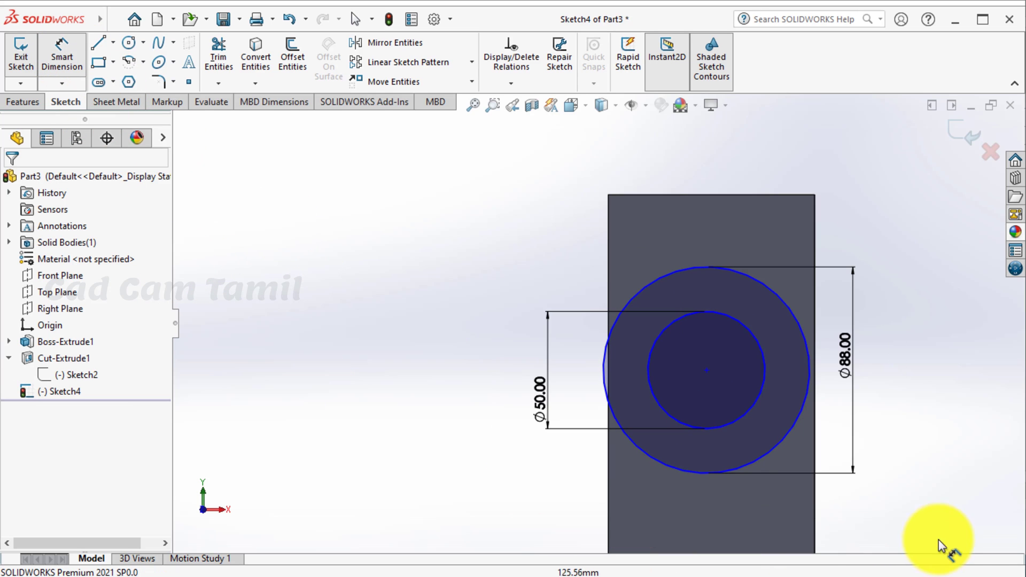
{"action": "scroll", "coordinate": [882, 420], "scroll_direction": "down", "scroll_amount": 2}
{"action": "left_click", "coordinate": [597, 336]}
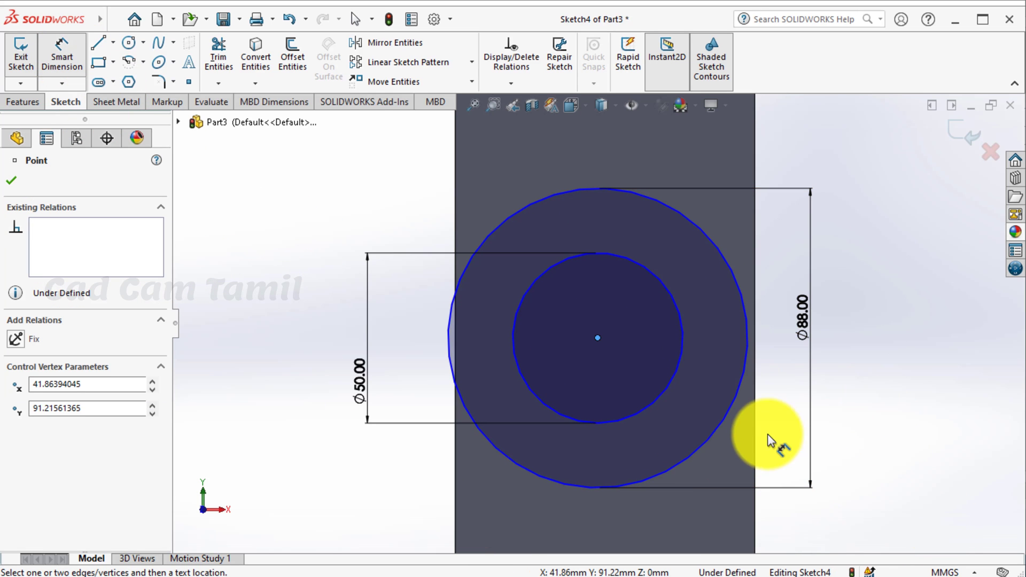
{"action": "left_click", "coordinate": [755, 432]}
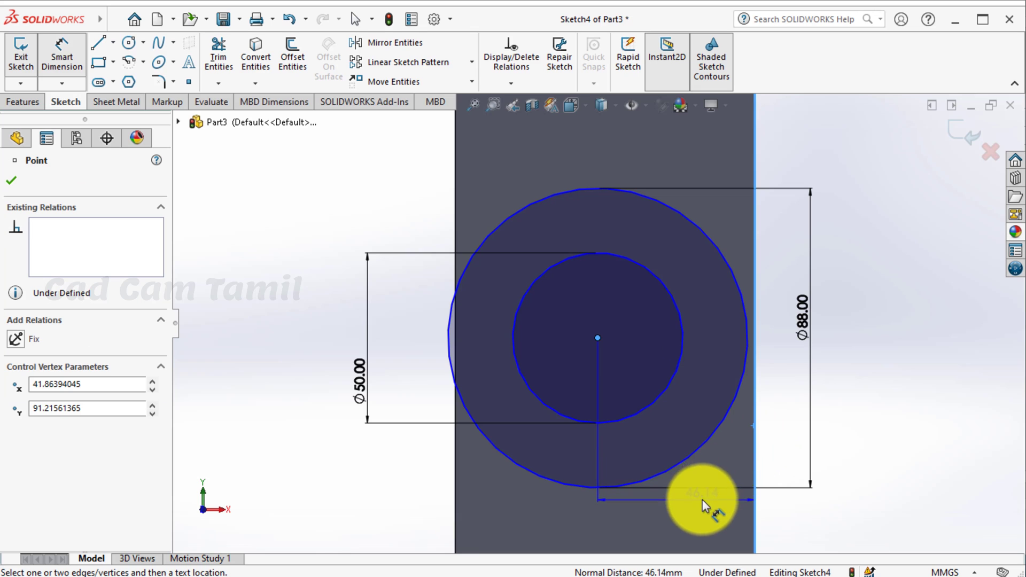
{"action": "scroll", "coordinate": [702, 499], "scroll_direction": "up", "scroll_amount": 2}
{"action": "left_click", "coordinate": [672, 488]}
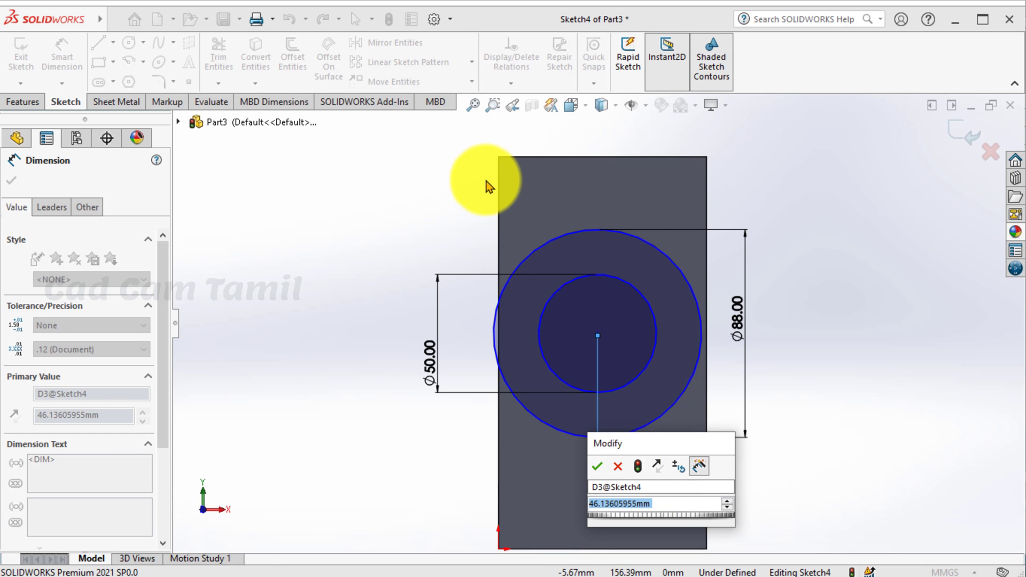
{"action": "key", "text": "alt+Tab"}
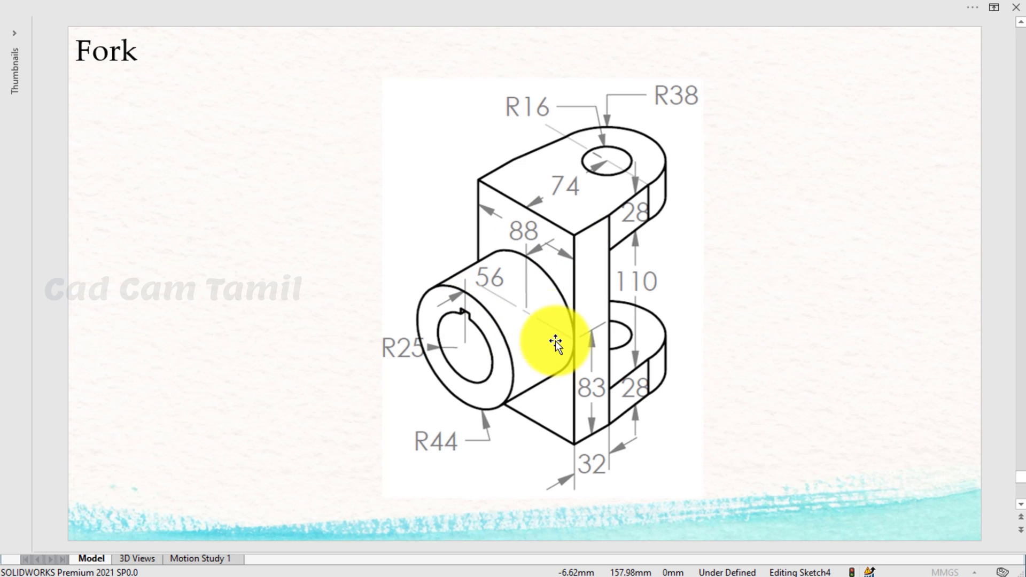
{"action": "key", "text": "alt+Tab"}
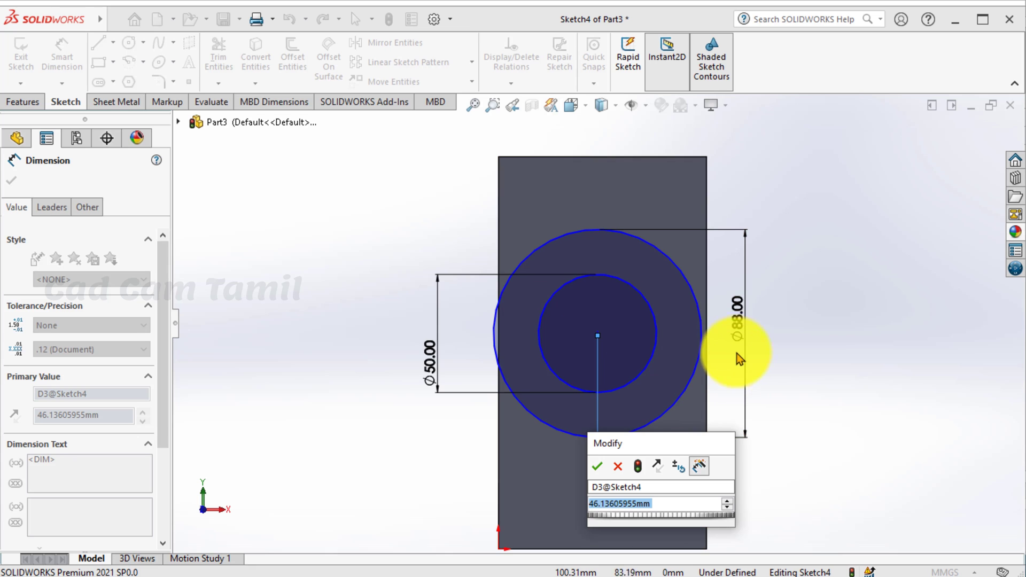
{"action": "type", "text": "44"}
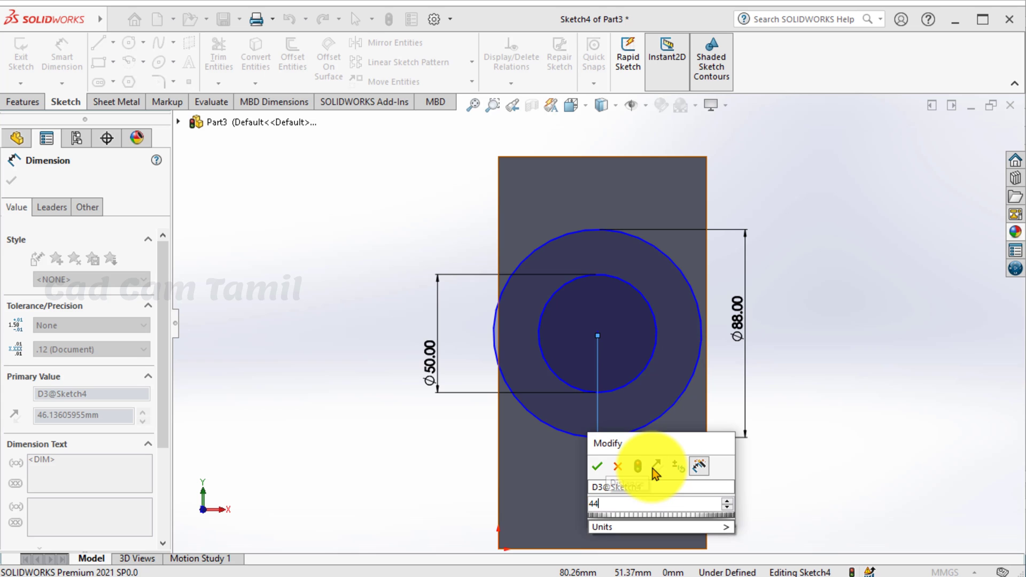
{"action": "key", "text": "Return"}
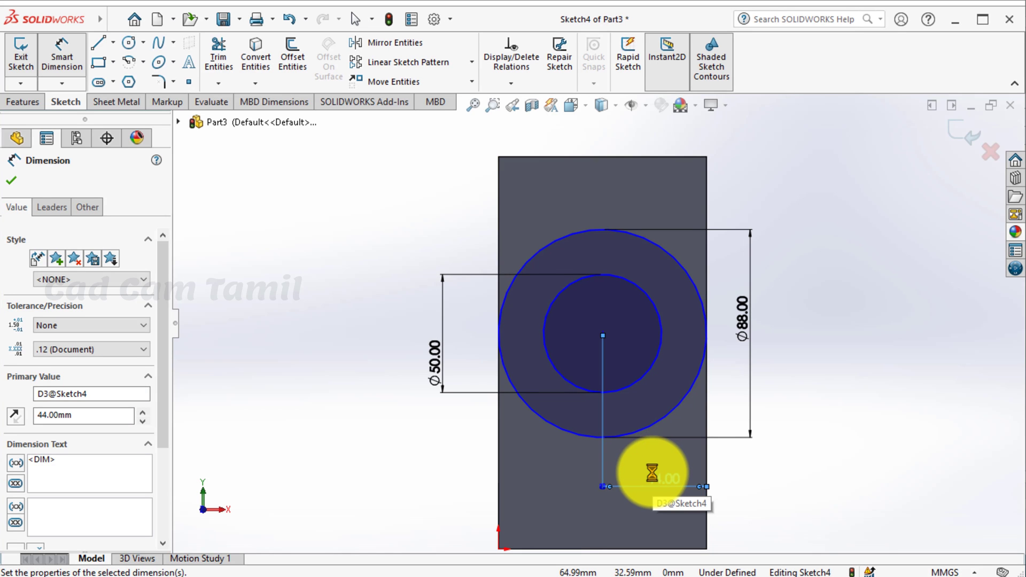
{"action": "left_click", "coordinate": [11, 180]}
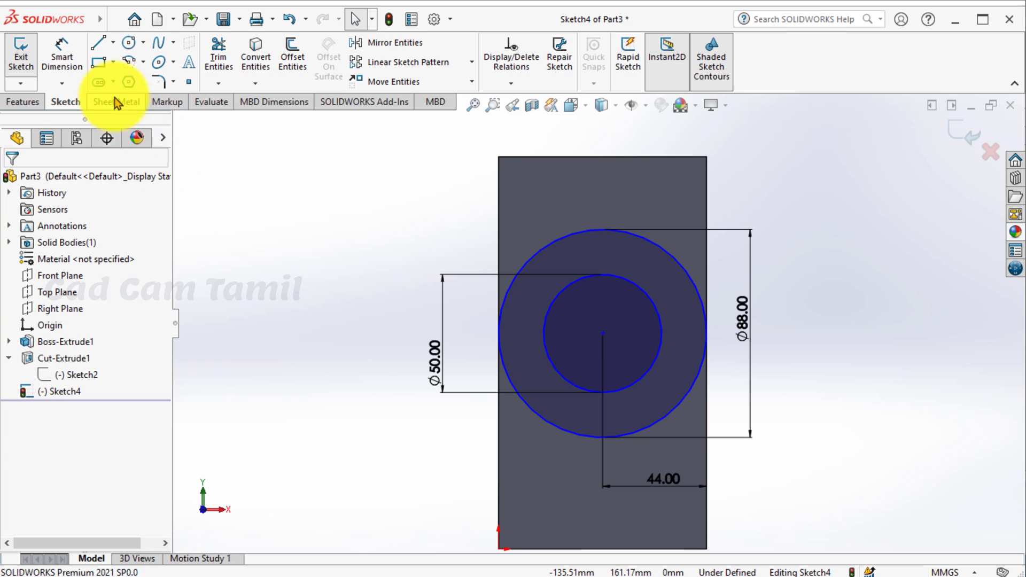
- Dimension the circles' centre from the back face's upper edge as (110+28+28)/2 mm to centre the hub vertically
{"action": "left_click", "coordinate": [62, 53]}
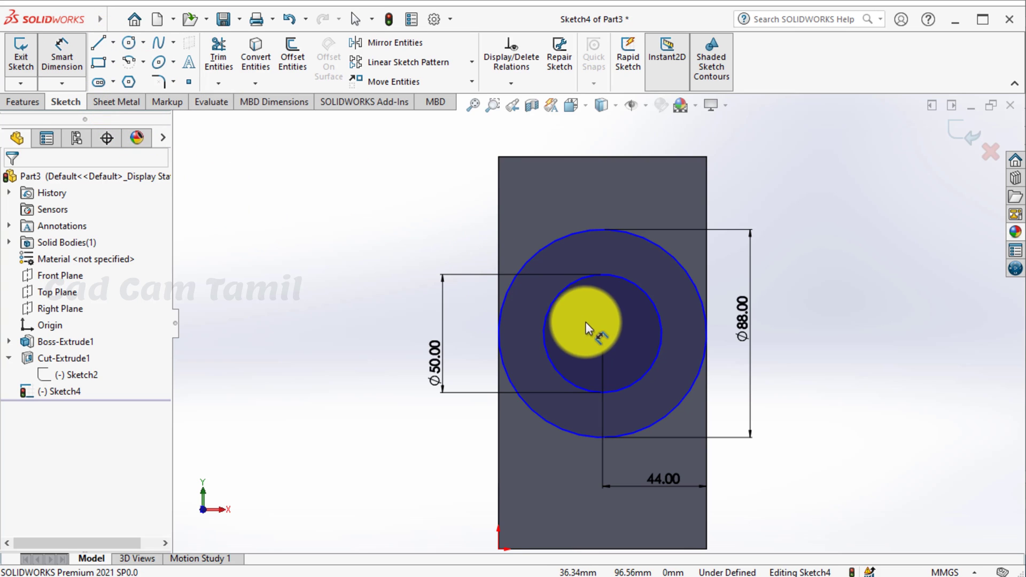
{"action": "left_click", "coordinate": [603, 332]}
{"action": "left_click", "coordinate": [639, 159]}
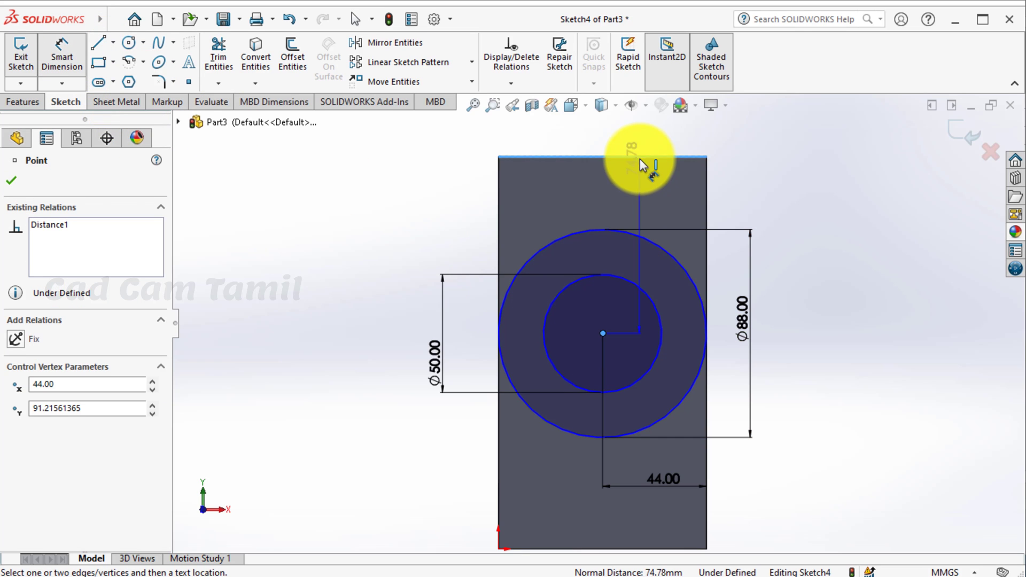
{"action": "left_click", "coordinate": [834, 247]}
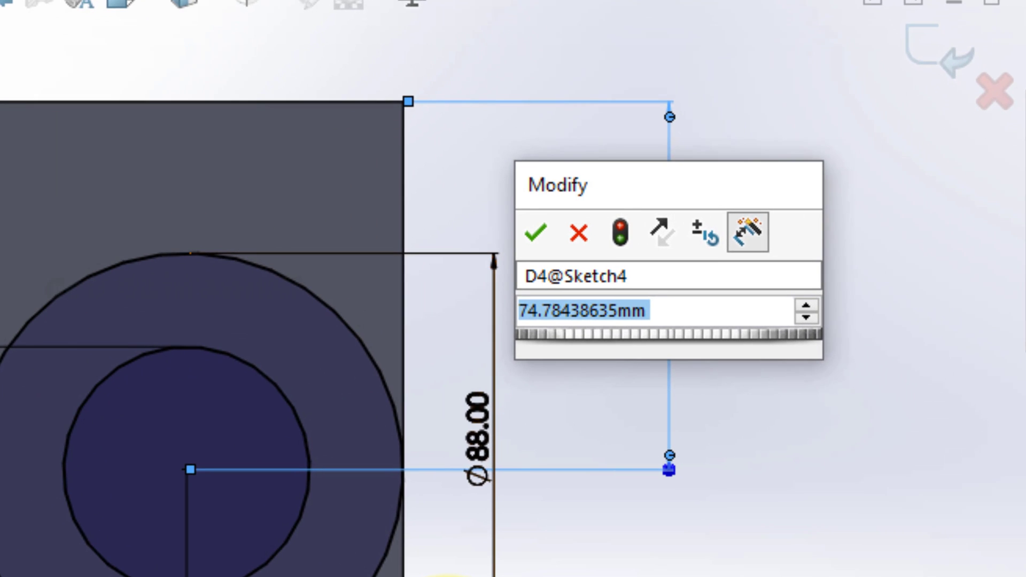
{"action": "type", "text": "("}
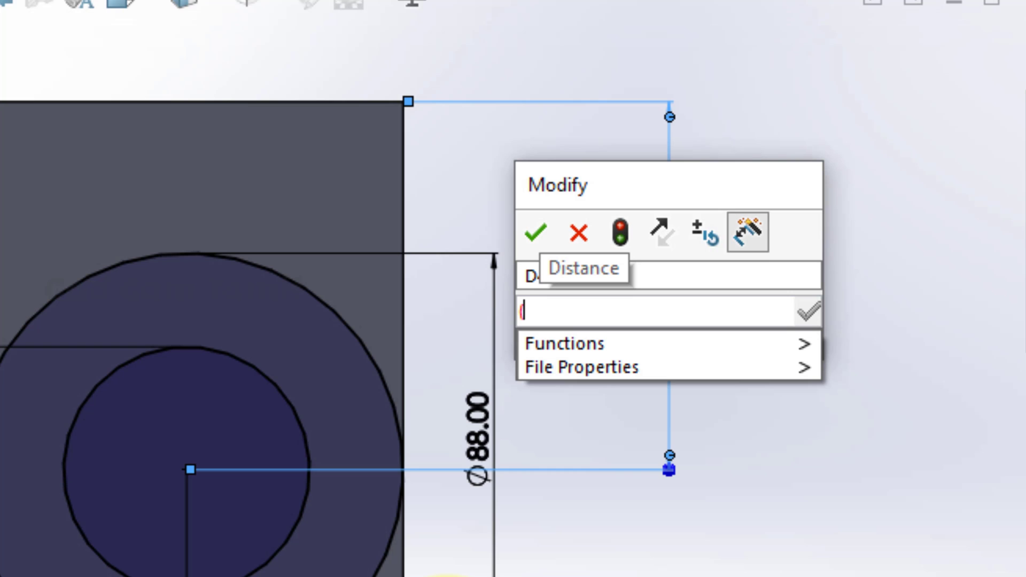
{"action": "type", "text": "110"}
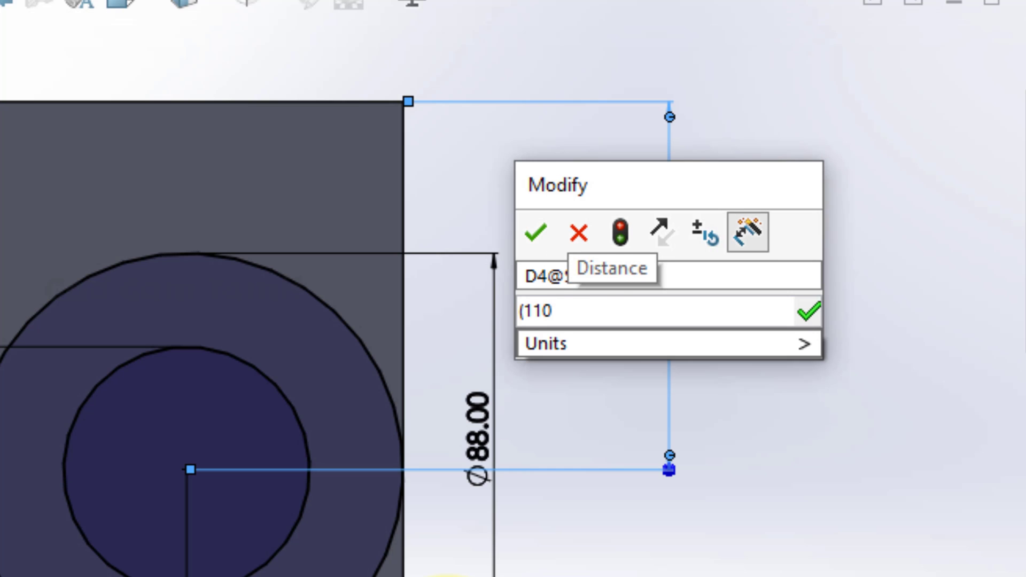
{"action": "type", "text": "+28"}
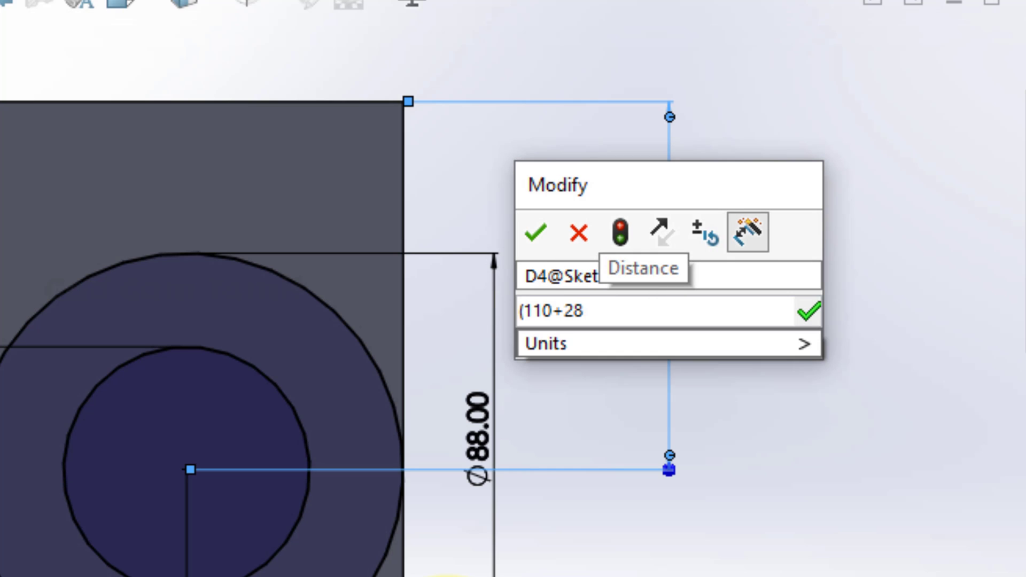
{"action": "type", "text": "+28"}
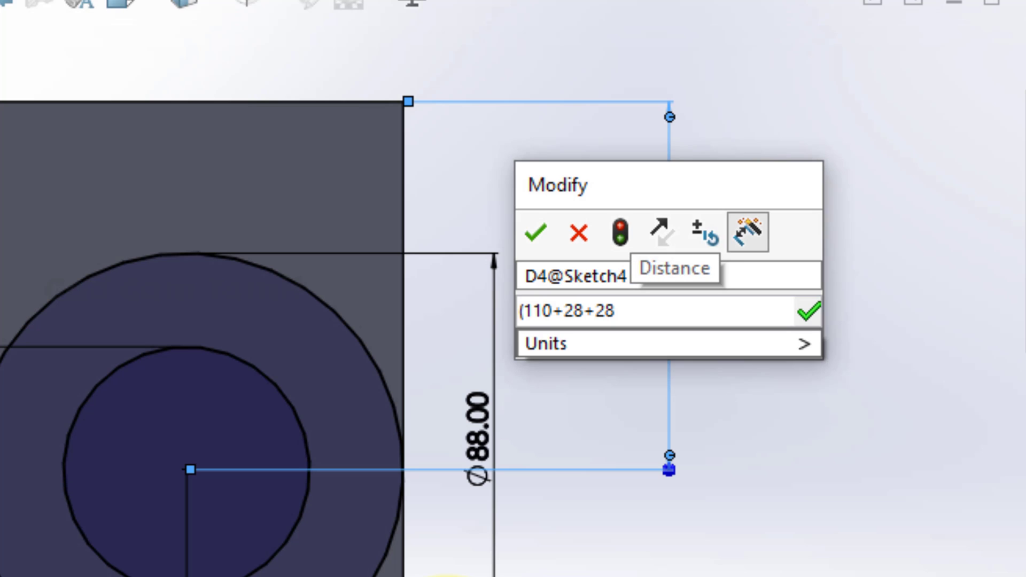
{"action": "type", "text": ")"}
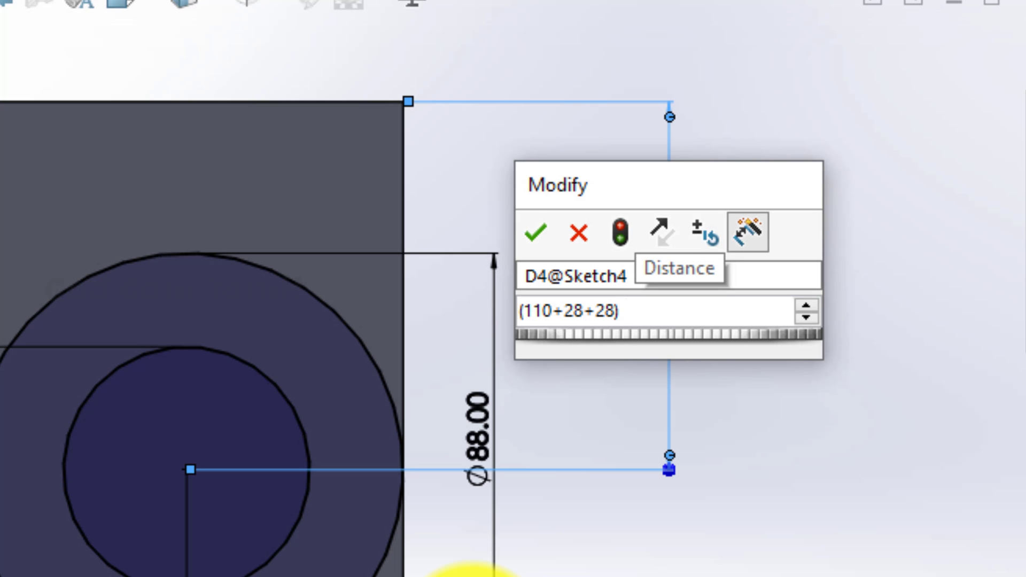
{"action": "type", "text": "/2"}
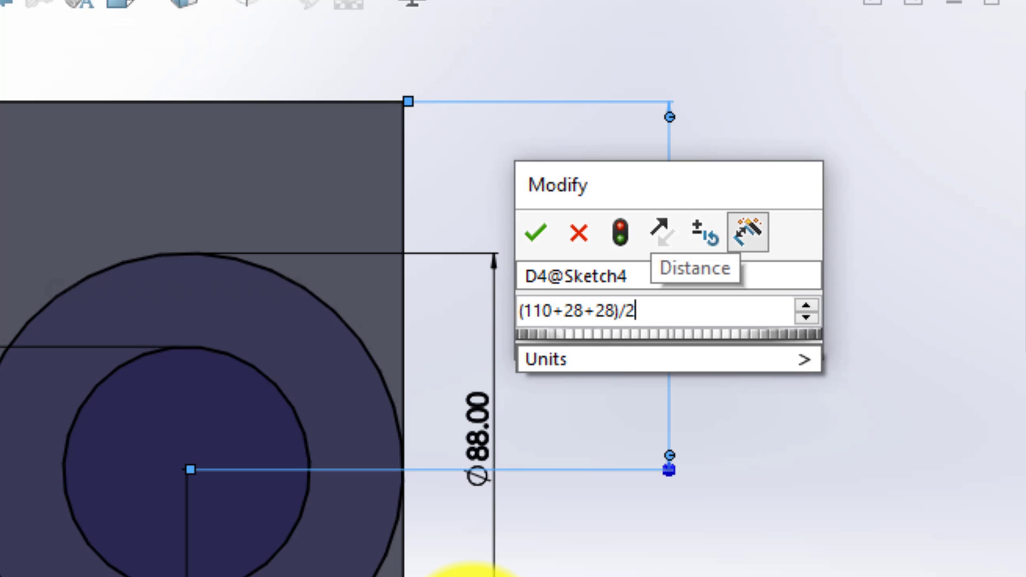
{"action": "key", "text": "Return"}
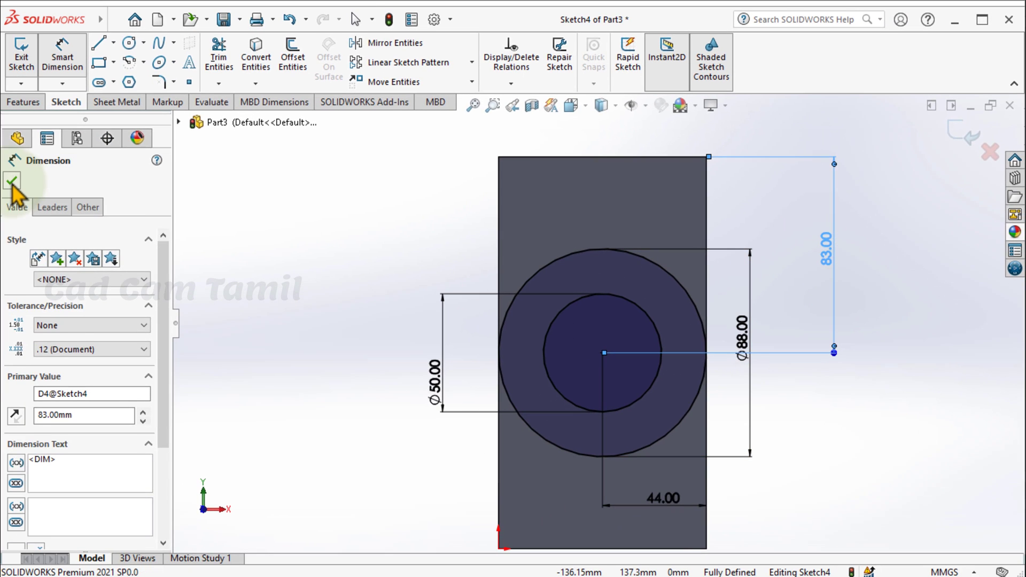
{"action": "left_click", "coordinate": [12, 182]}
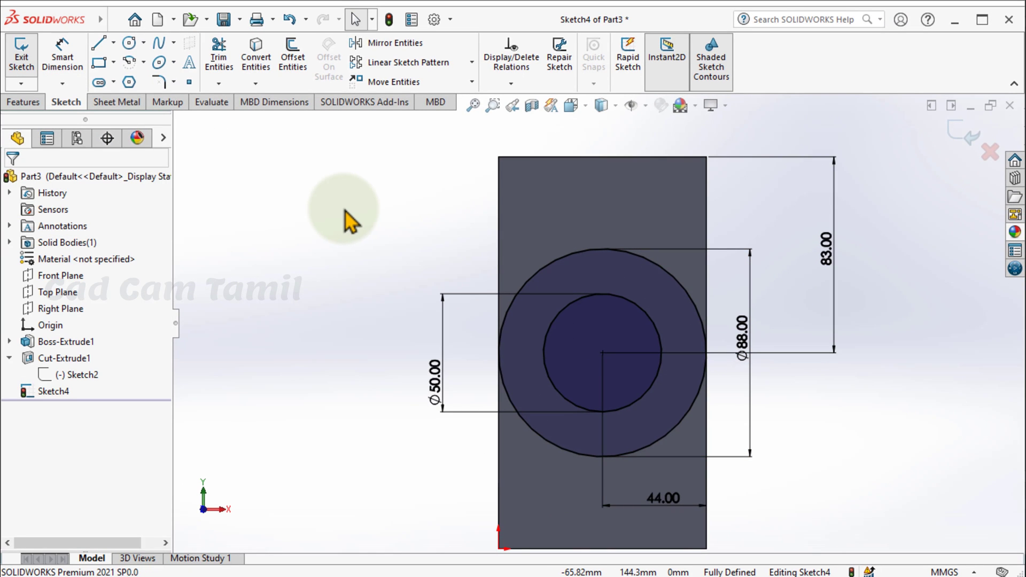
- Examine the dimensioned hub circles on the fork's back face from an angled view and face-on
{"action": "scroll", "coordinate": [424, 274], "scroll_direction": "up", "scroll_amount": 2}
{"action": "middle_click_drag", "start_coordinate": [424, 275], "coordinate": [401, 298]}
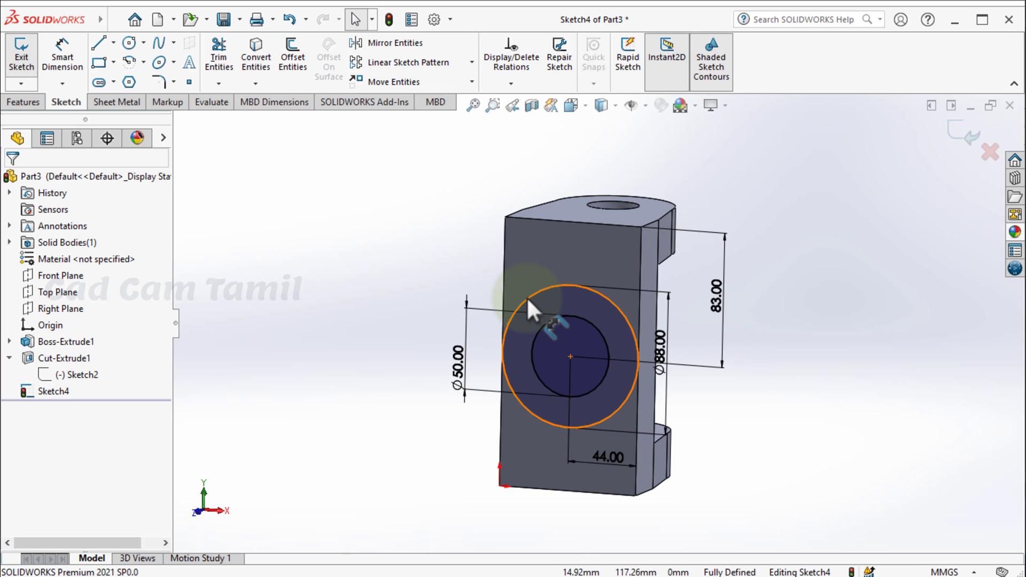
{"action": "key", "text": "ctrl+8"}
{"action": "scroll", "coordinate": [545, 398], "scroll_direction": "up", "scroll_amount": 2}
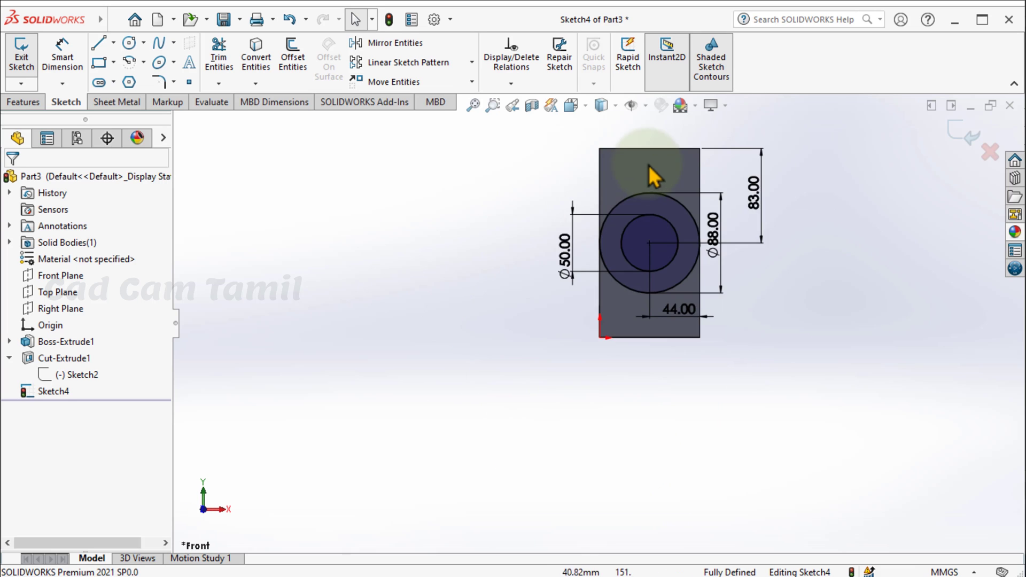
{"action": "scroll", "coordinate": [648, 166], "scroll_direction": "down", "scroll_amount": 5}
{"action": "scroll", "coordinate": [588, 251], "scroll_direction": "up", "scroll_amount": 3}
{"action": "scroll", "coordinate": [748, 261], "scroll_direction": "up", "scroll_amount": 2}
{"action": "middle_click_drag", "start_coordinate": [786, 263], "coordinate": [717, 293]}
{"action": "scroll", "coordinate": [534, 386], "scroll_direction": "down", "scroll_amount": 3}
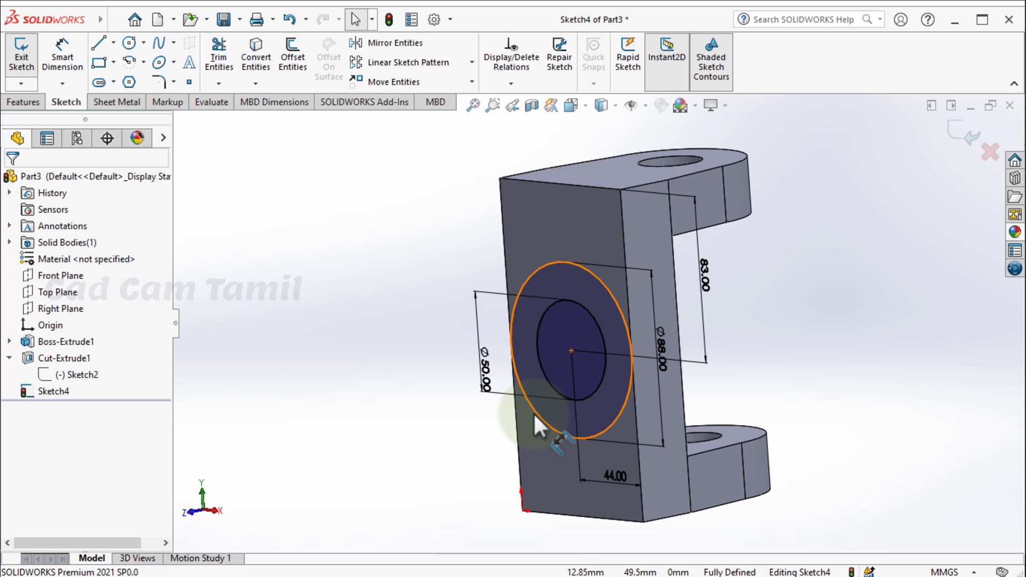
{"action": "key", "text": "ctrl+8"}
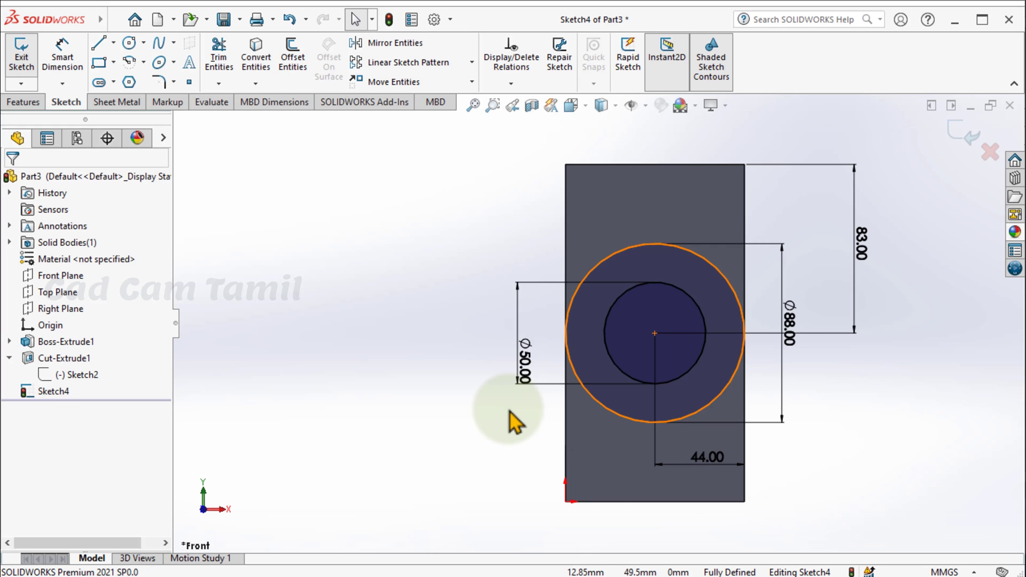
- Sketch a vertical construction line from the circles' centre upward, ending between the inner and outer circles
{"action": "scroll", "coordinate": [906, 260], "scroll_direction": "down", "scroll_amount": 2}
{"action": "scroll", "coordinate": [911, 270], "scroll_direction": "down", "scroll_amount": 1}
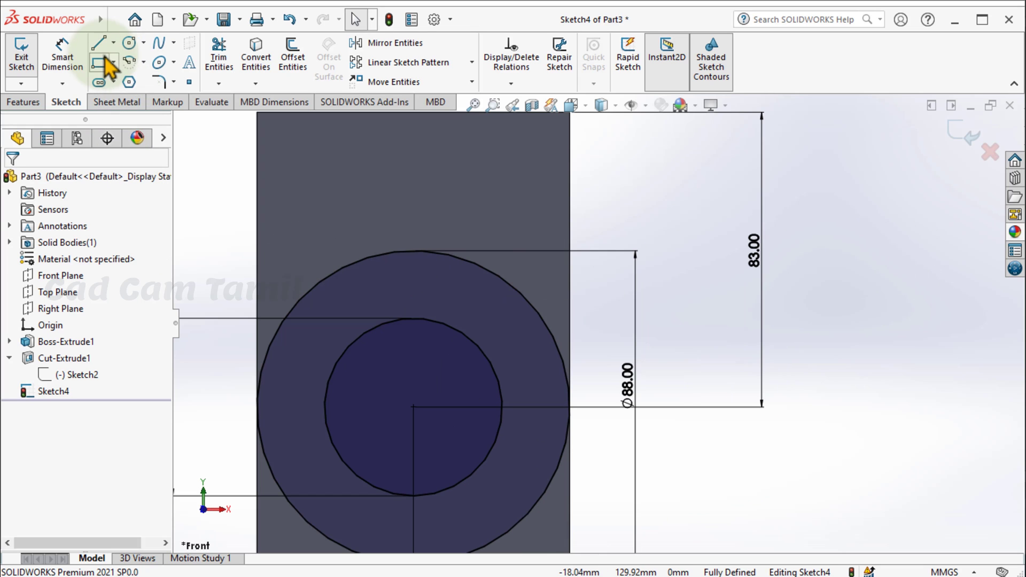
{"action": "left_click", "coordinate": [113, 43]}
{"action": "left_click", "coordinate": [133, 78]}
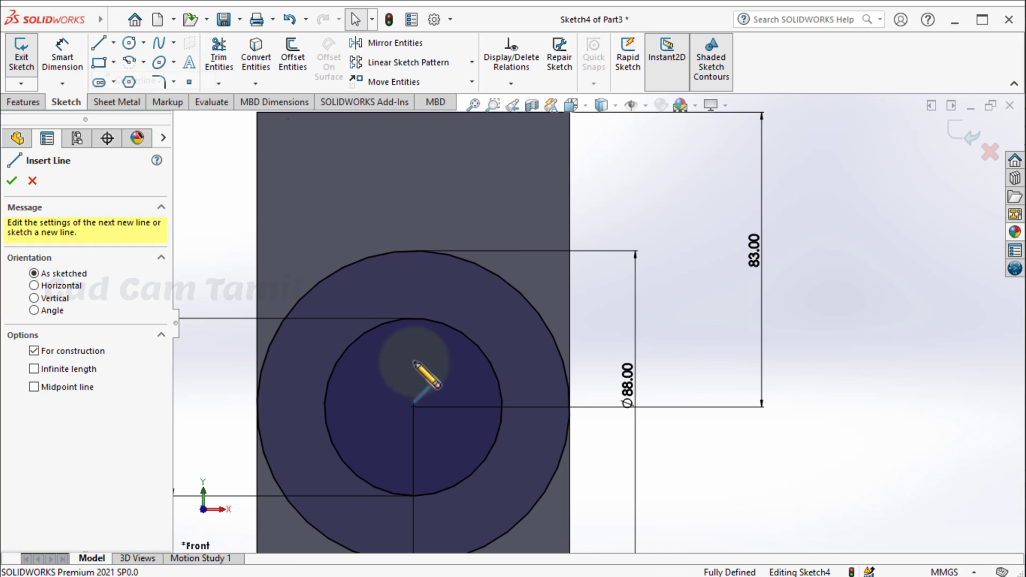
{"action": "left_click", "coordinate": [413, 407]}
{"action": "left_click", "coordinate": [413, 279]}
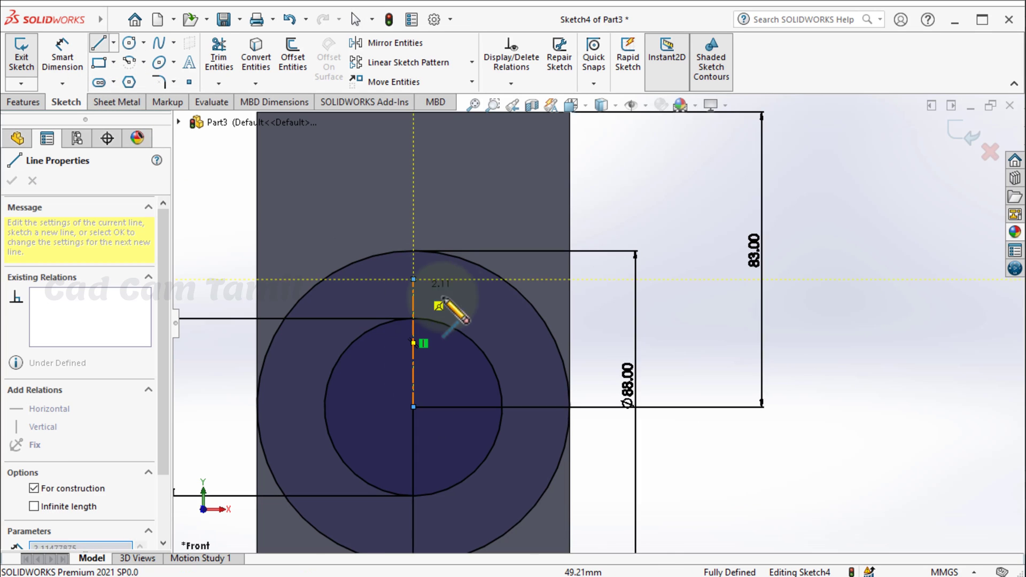
{"action": "key", "text": "Escape"}
{"action": "key", "text": "Escape"}
- Sketch a corner rectangle about 7.6 mm high for the keyway, straddling the inner circle's top and the construction line
{"action": "scroll", "coordinate": [400, 311], "scroll_direction": "down", "scroll_amount": 2}
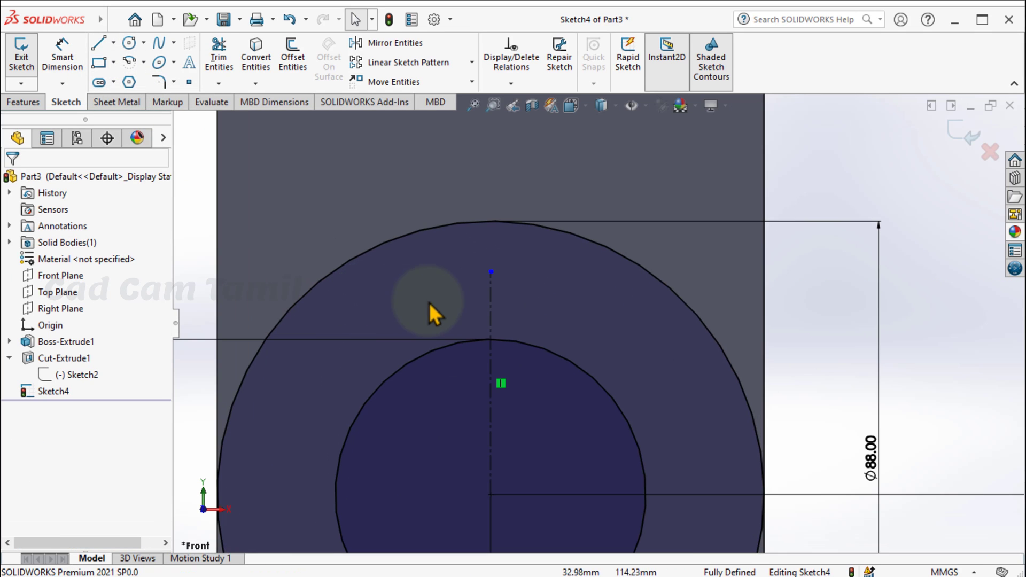
{"action": "left_click", "coordinate": [98, 62]}
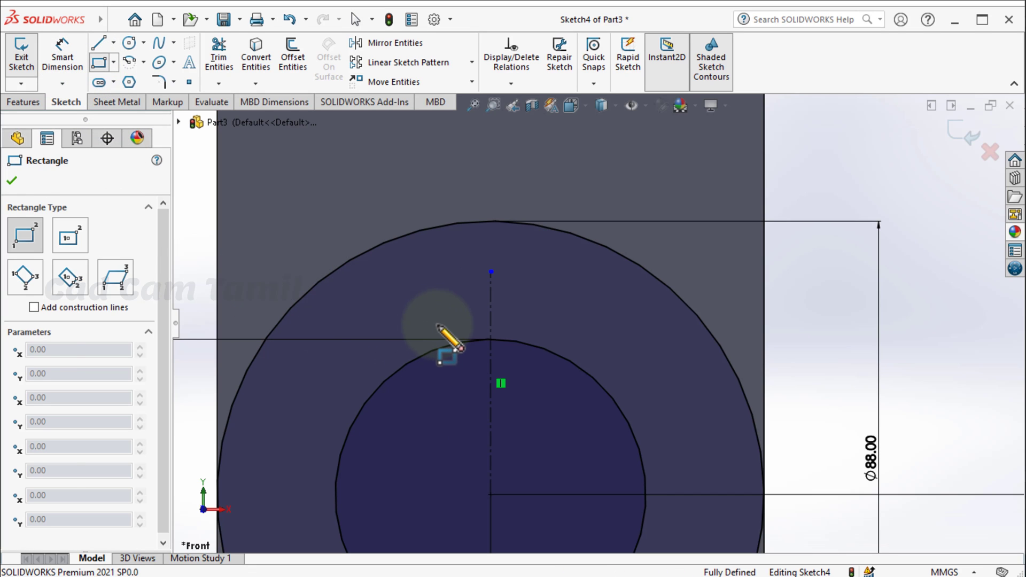
{"action": "left_click", "coordinate": [443, 322]}
{"action": "left_click", "coordinate": [541, 369]}
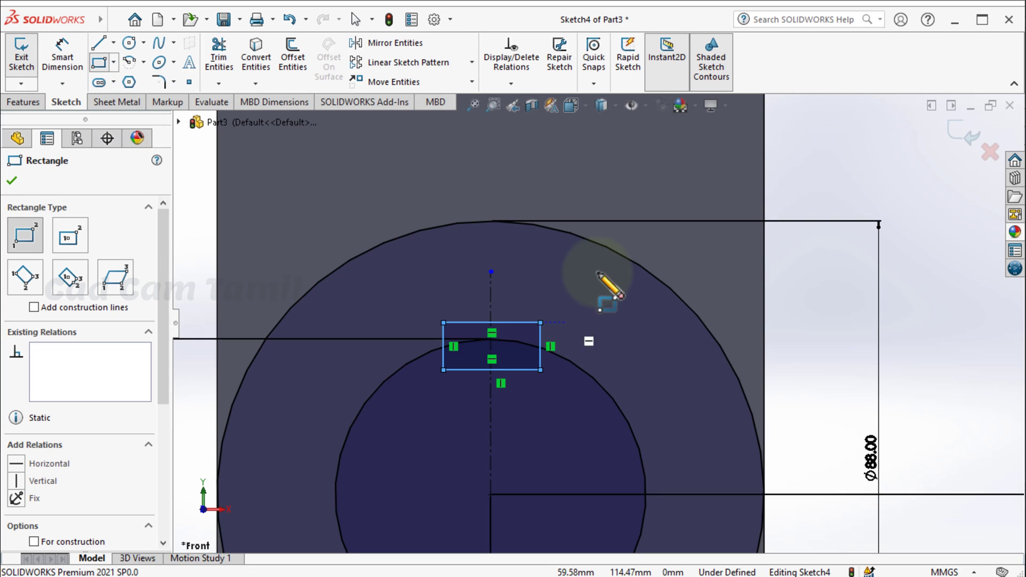
- Set the keyway rectangle's height to 10 mm and add a dimension to its width
{"action": "left_click", "coordinate": [62, 53]}
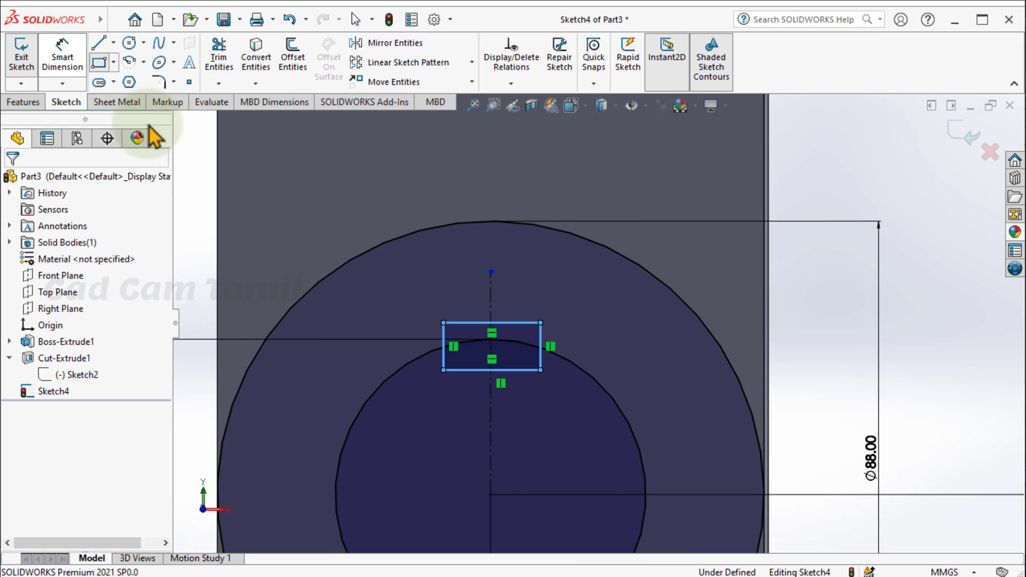
{"action": "left_click", "coordinate": [598, 357]}
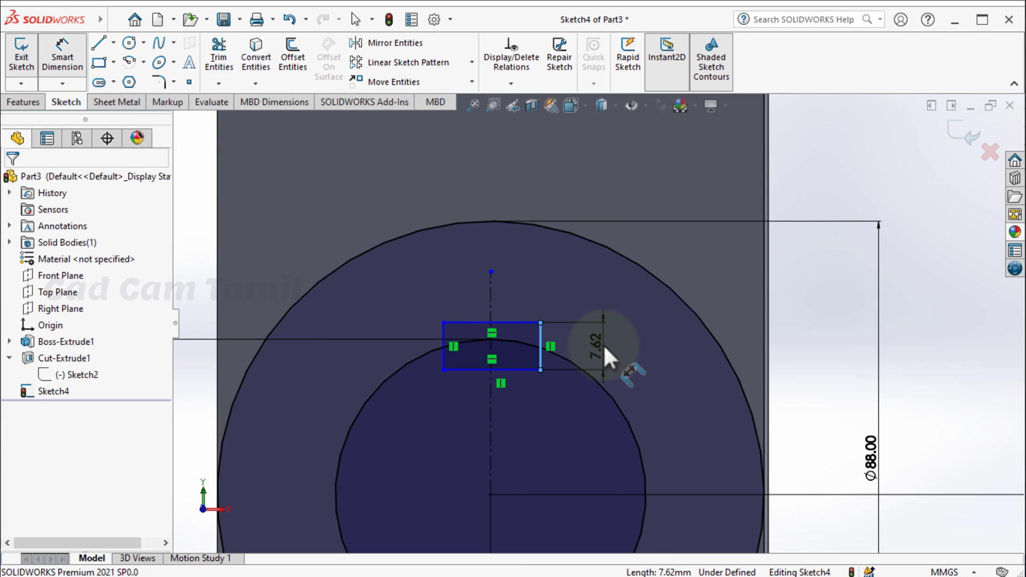
{"action": "left_click", "coordinate": [603, 344]}
{"action": "type", "text": "10"}
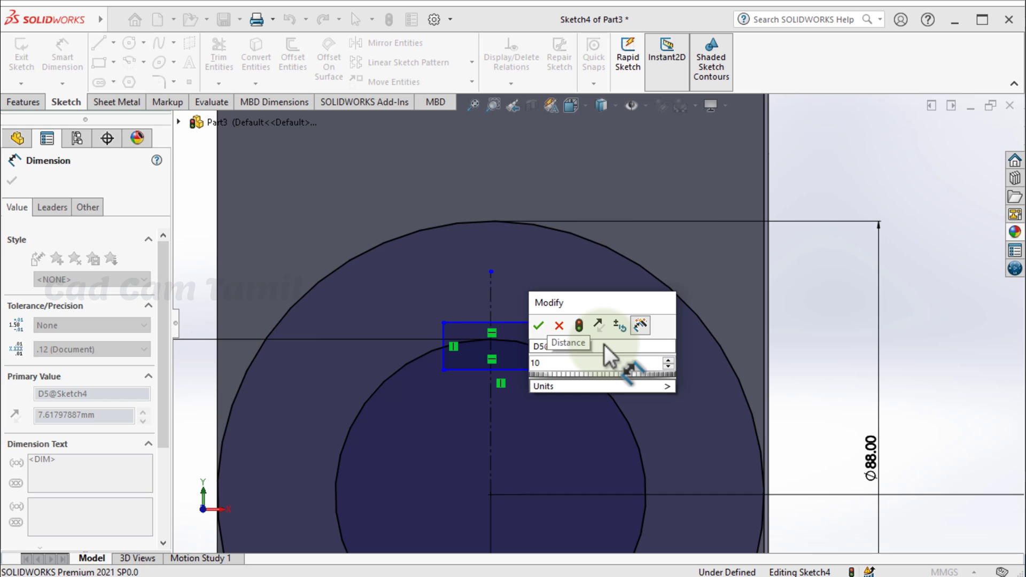
{"action": "key", "text": "Return"}
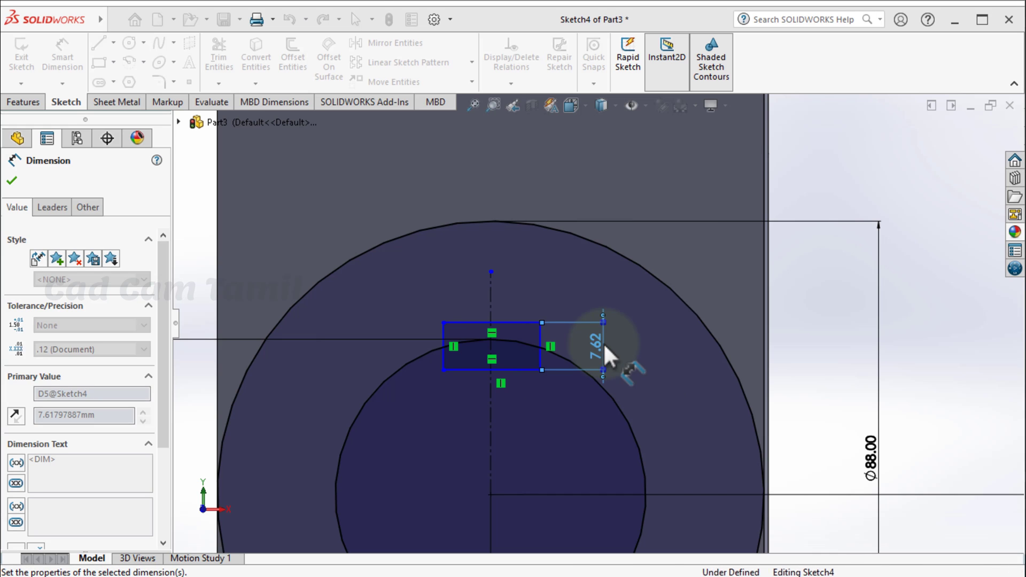
{"action": "left_click", "coordinate": [499, 372]}
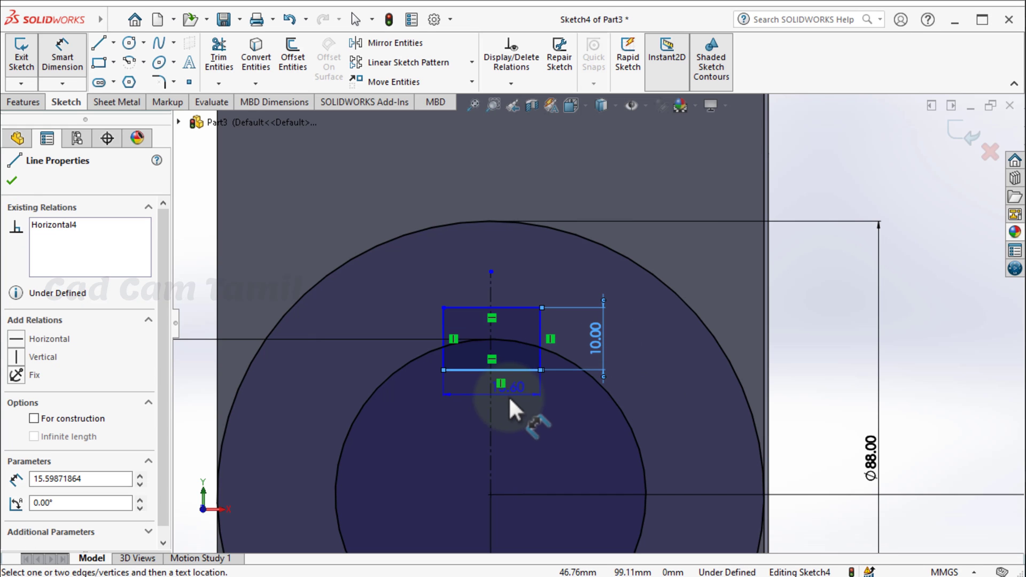
{"action": "left_click", "coordinate": [519, 405]}
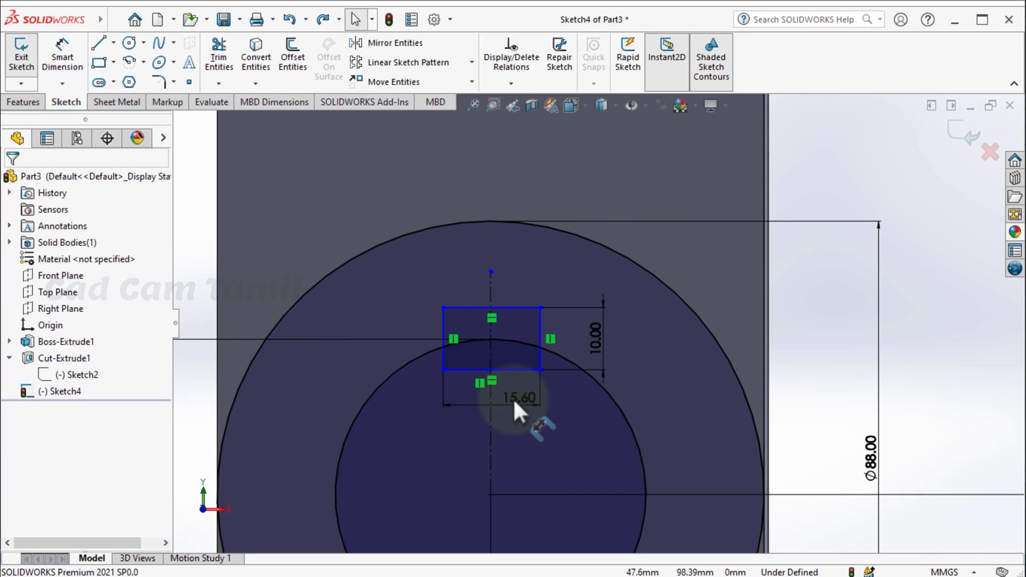
{"action": "key", "text": "Escape"}
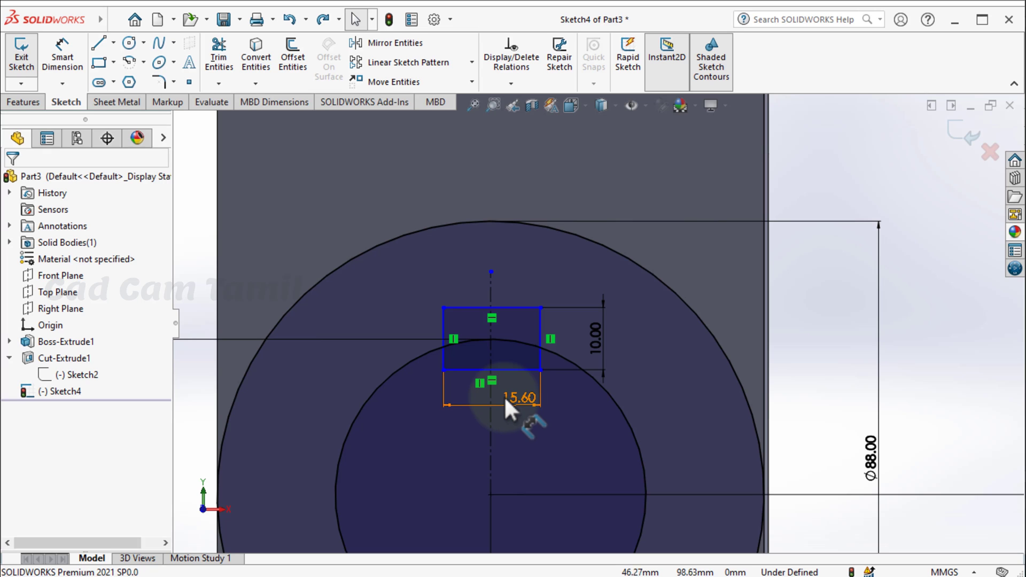
- Make the keyway rectangle's two vertical sides symmetric about the construction line and set its width to 8 mm
{"action": "left_click", "coordinate": [489, 422]}
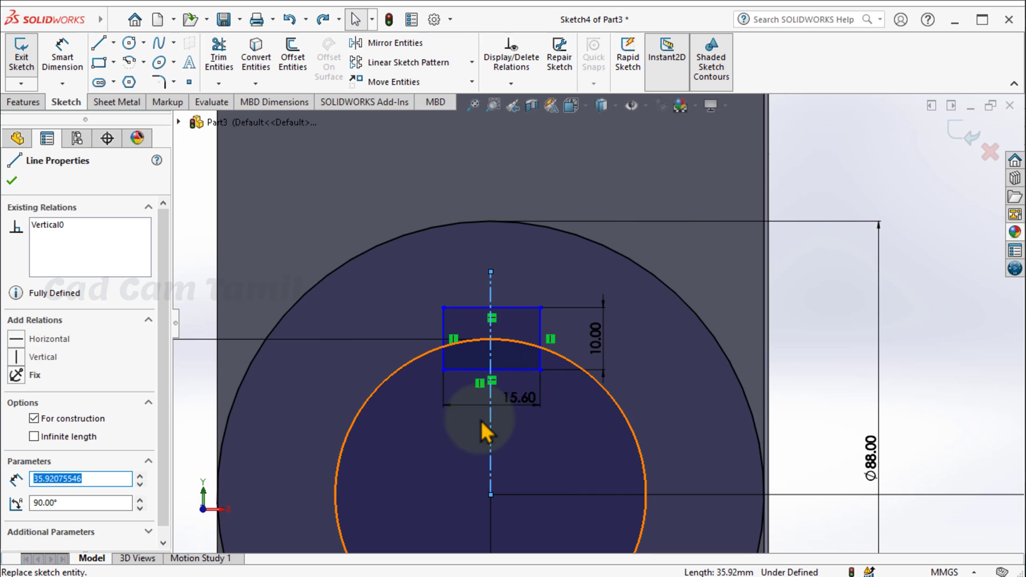
{"action": "left_click", "coordinate": [444, 367]}
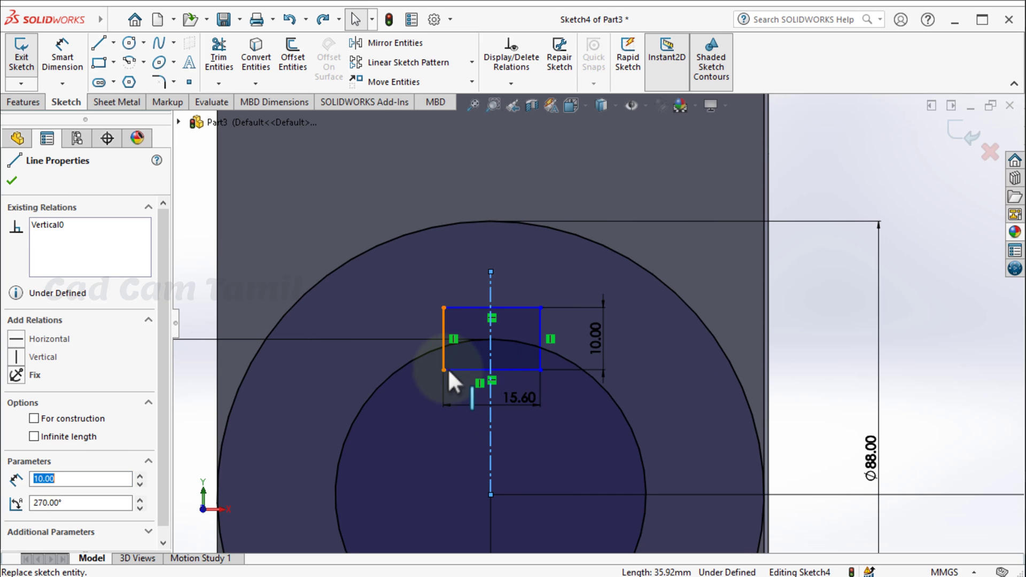
{"action": "left_click", "coordinate": [540, 364], "text": "ctrl"}
{"action": "left_click", "coordinate": [540, 361], "text": "ctrl"}
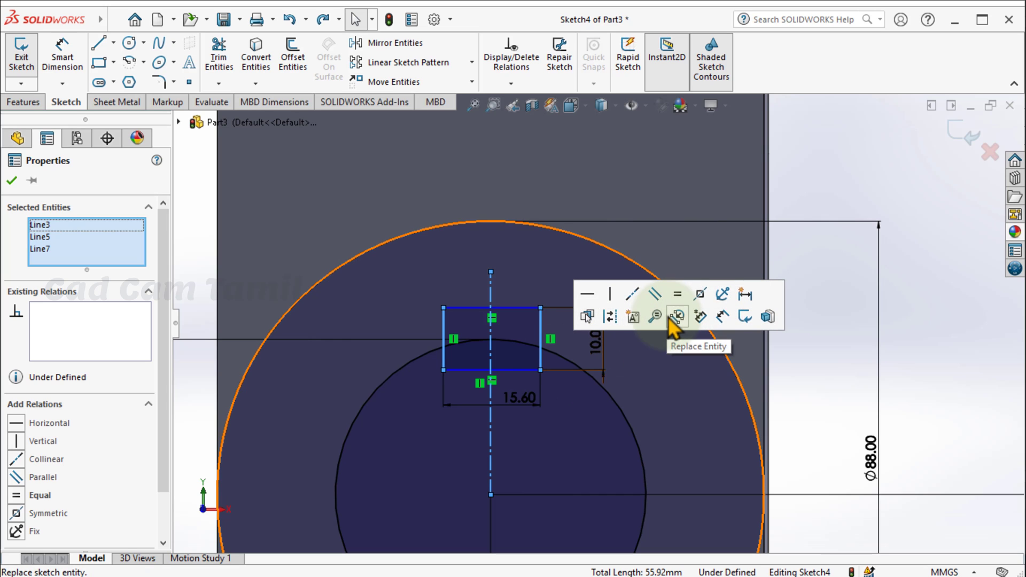
{"action": "left_click", "coordinate": [700, 295]}
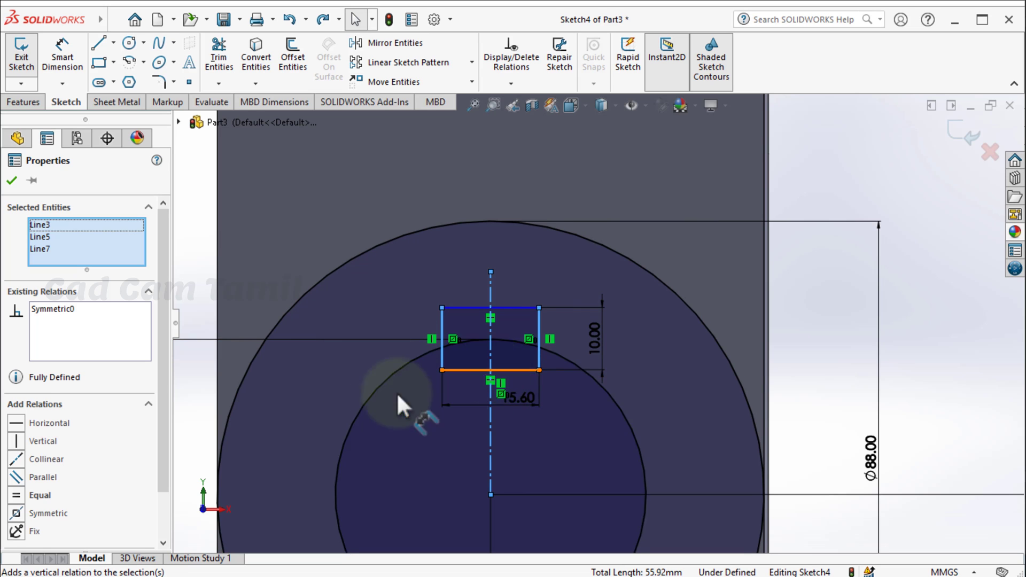
{"action": "double_click", "coordinate": [514, 396]}
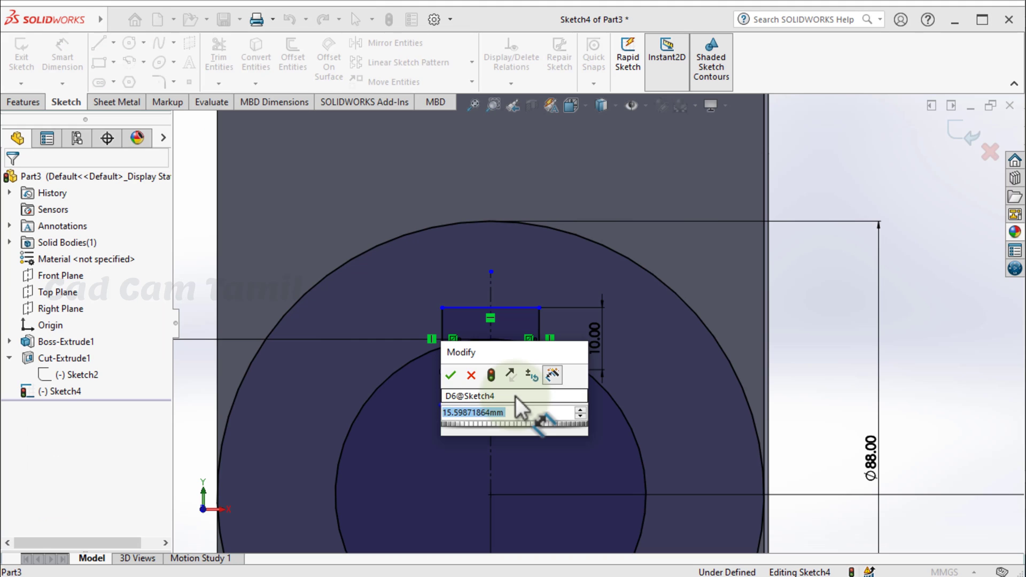
{"action": "key", "text": "Return"}
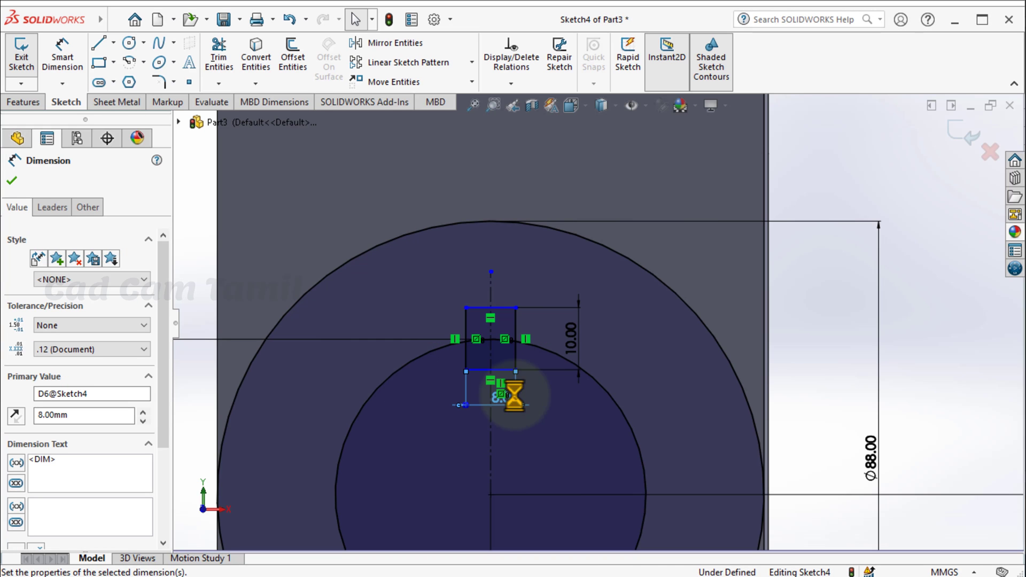
- Dimension the distance from the circles' centre to the keyway rectangle's lower edge as 25-8 mm
{"action": "scroll", "coordinate": [475, 402], "scroll_direction": "down", "scroll_amount": 3}
{"action": "scroll", "coordinate": [539, 310], "scroll_direction": "up", "scroll_amount": 5}
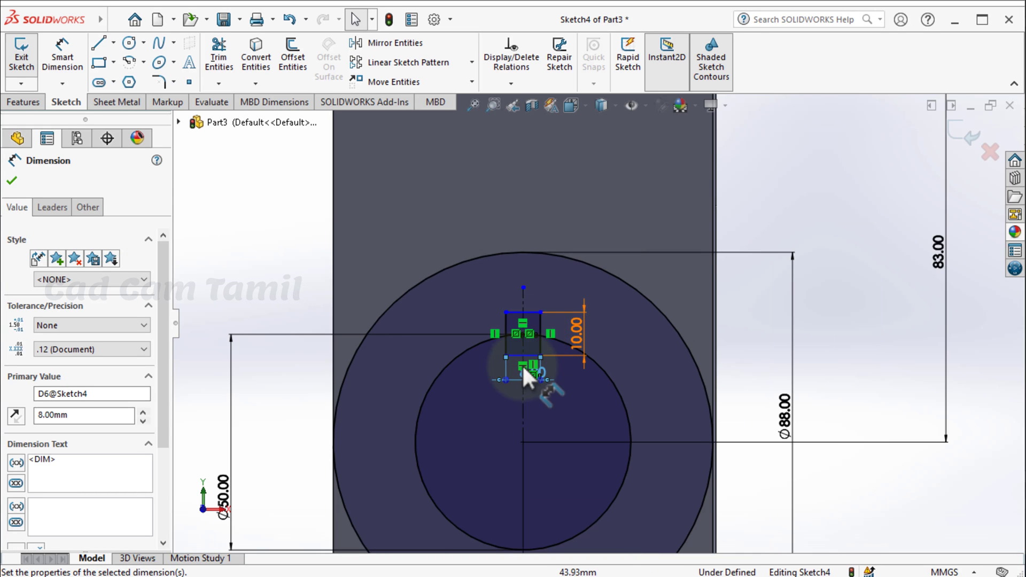
{"action": "scroll", "coordinate": [578, 373], "scroll_direction": "down", "scroll_amount": 1}
{"action": "scroll", "coordinate": [460, 345], "scroll_direction": "up", "scroll_amount": 1}
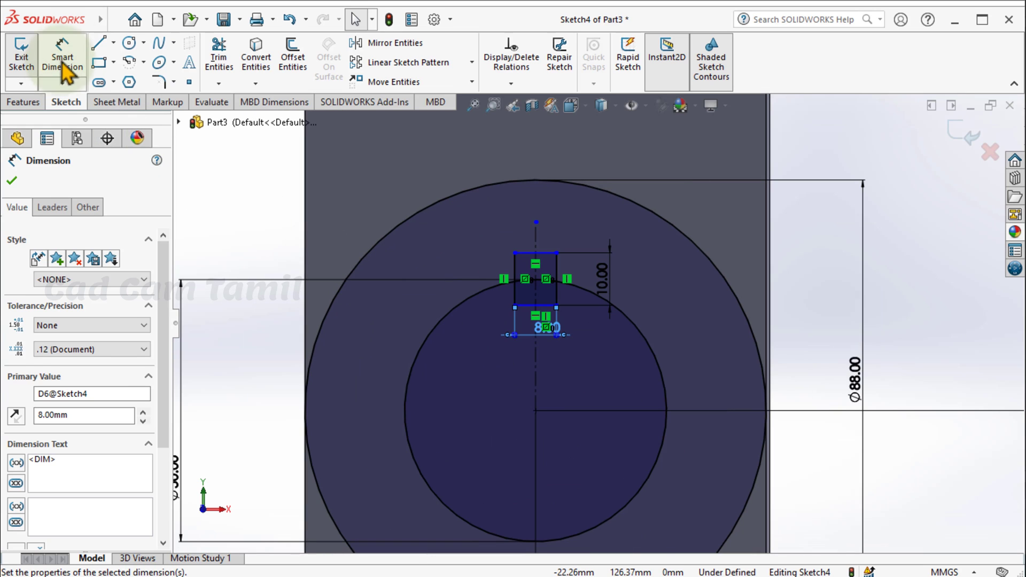
{"action": "left_click", "coordinate": [63, 58]}
{"action": "left_click", "coordinate": [522, 399]}
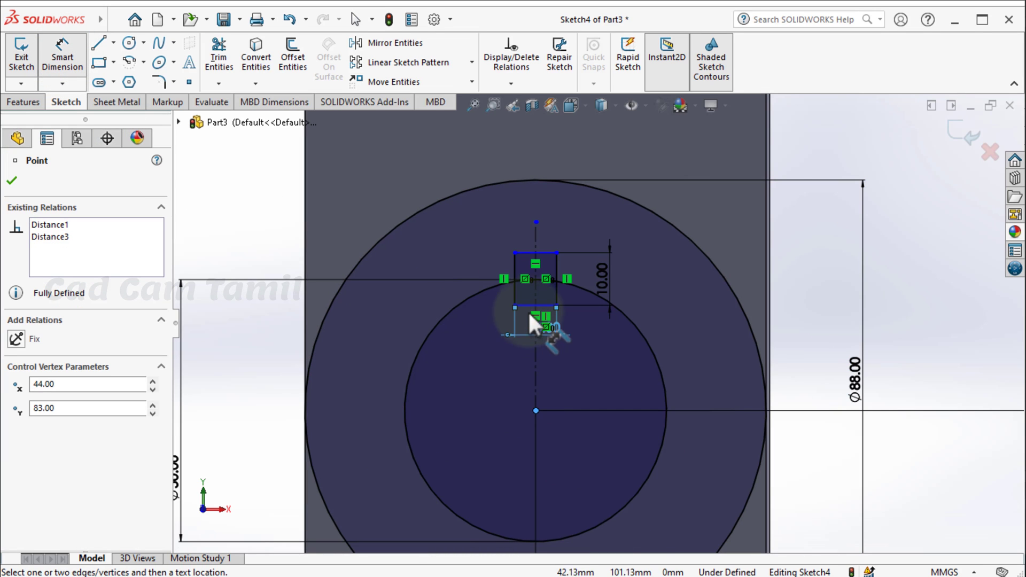
{"action": "left_click", "coordinate": [530, 304]}
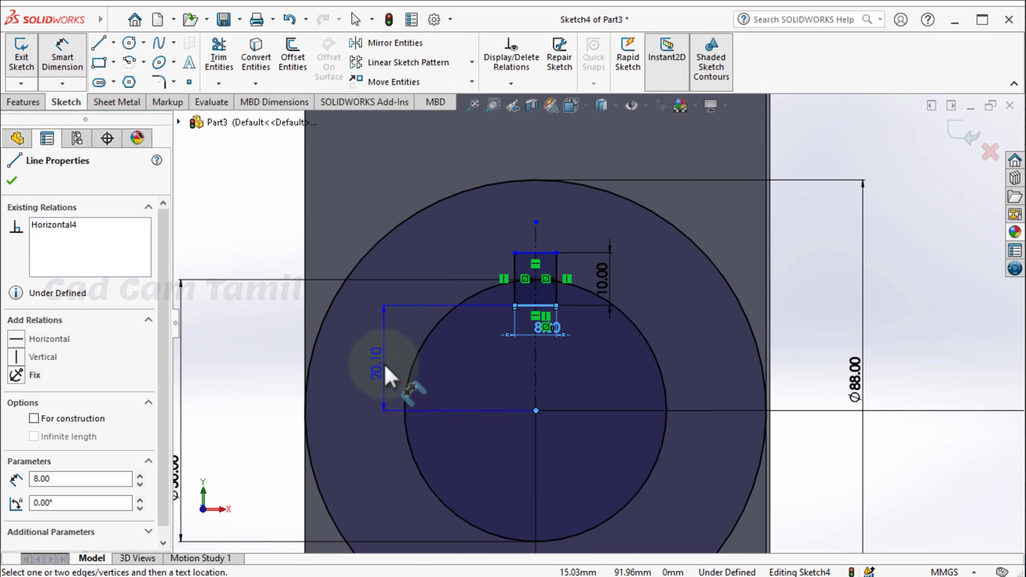
{"action": "left_click", "coordinate": [383, 363]}
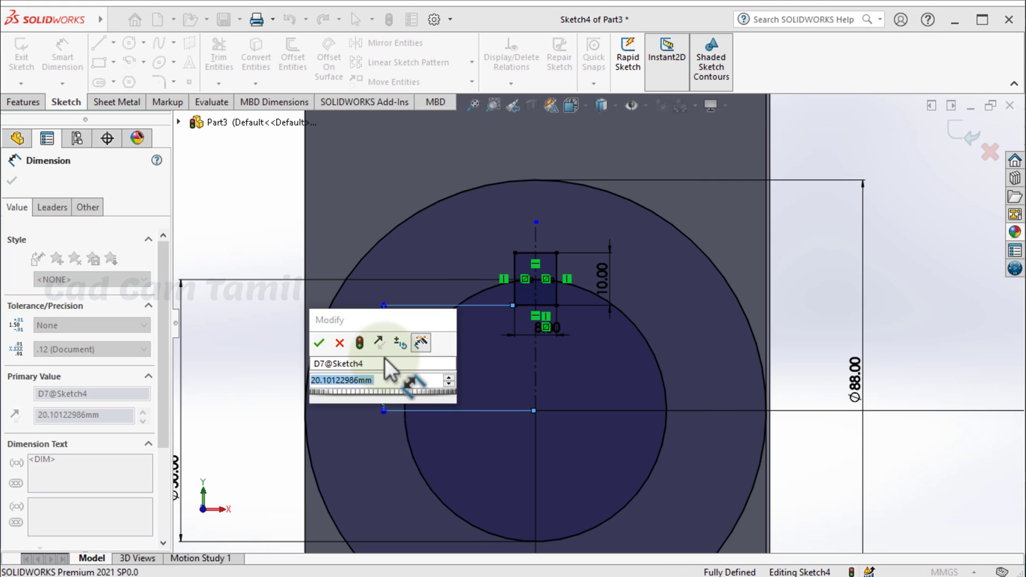
{"action": "type", "text": "25-8"}
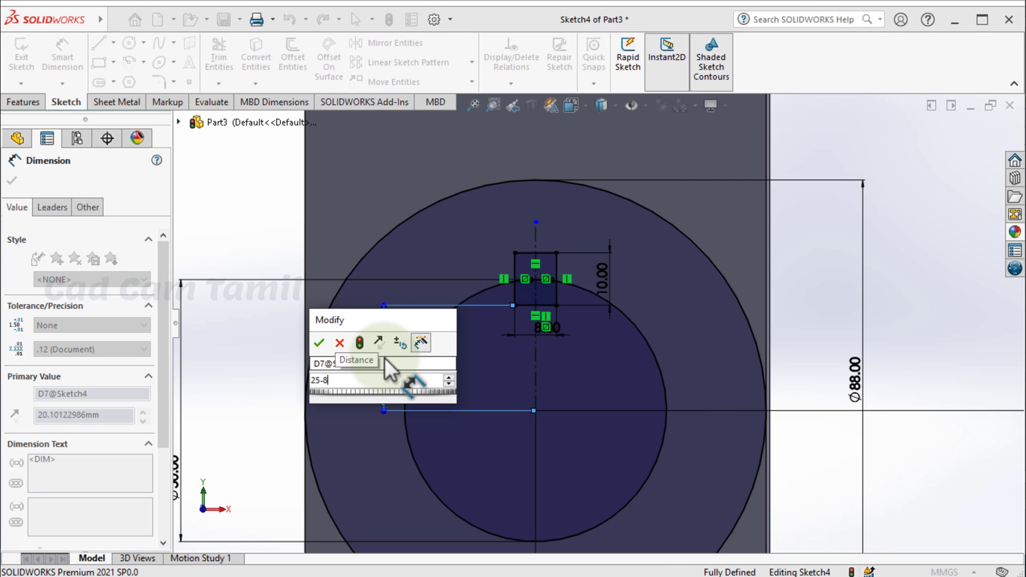
{"action": "key", "text": "Return"}
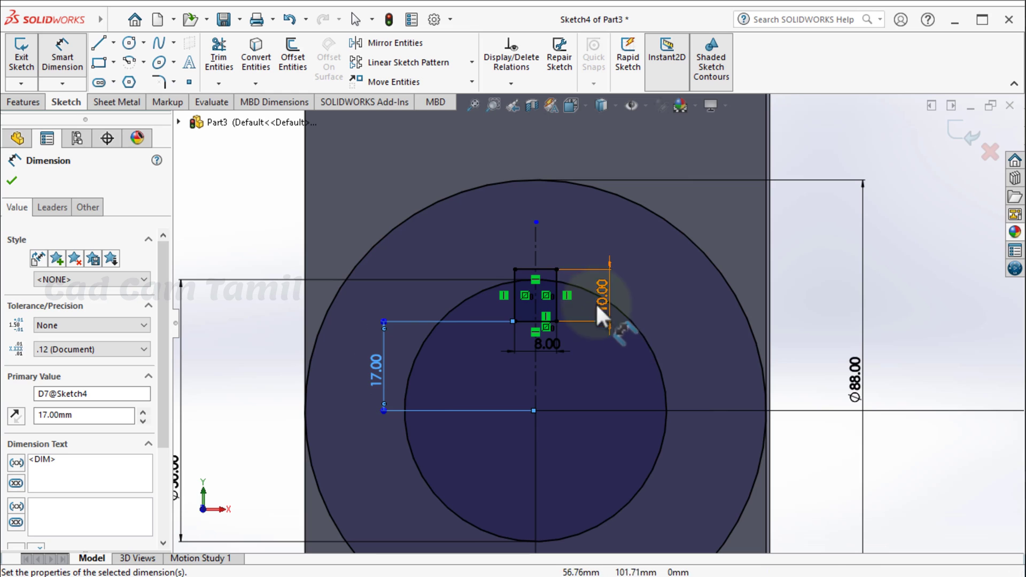
- Trim away the rectangle's portion above the inner circle and the arc between its sides to form the keyway notch
{"action": "scroll", "coordinate": [561, 270], "scroll_direction": "down", "scroll_amount": 5}
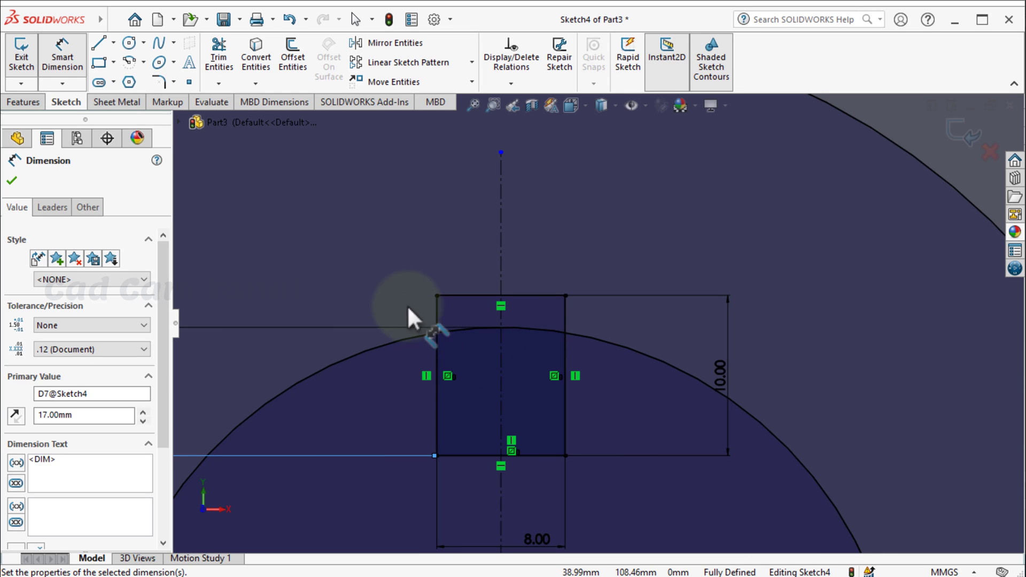
{"action": "left_click", "coordinate": [219, 57]}
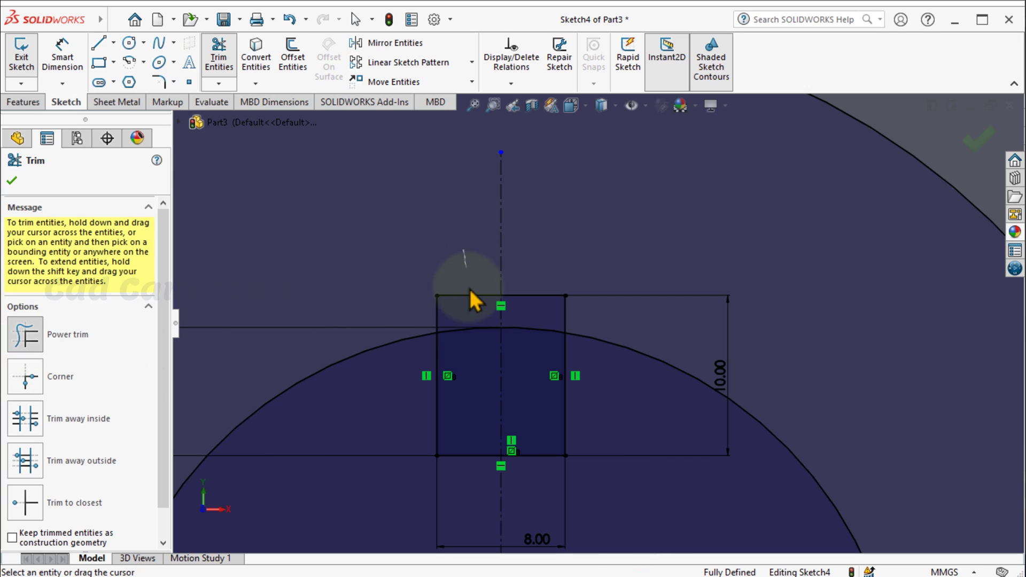
{"action": "mouse_move", "coordinate": [469, 290]}
{"action": "left_mouse_down"}
{"action": "mouse_move", "coordinate": [469, 347]}
{"action": "mouse_move", "coordinate": [535, 345]}
{"action": "left_mouse_up"}
{"action": "mouse_move", "coordinate": [545, 279]}
{"action": "left_mouse_down"}
{"action": "mouse_move", "coordinate": [438, 307]}
{"action": "mouse_move", "coordinate": [574, 312]}
{"action": "left_mouse_up"}
{"action": "scroll", "coordinate": [494, 294], "scroll_direction": "up", "scroll_amount": 5}
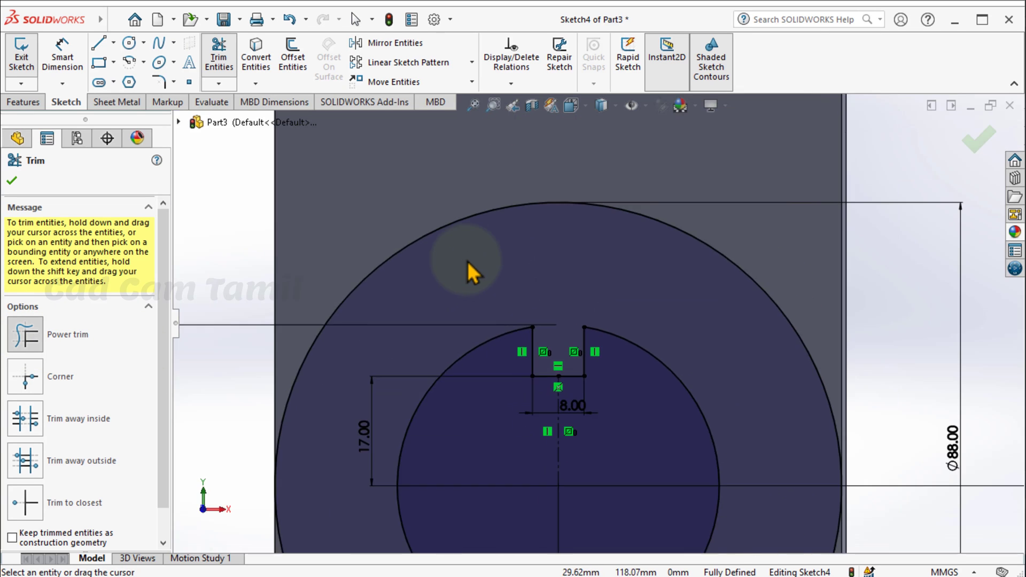
- Sketch a horizontal construction line from the notch's upper-left corner through its other corner, ending between the inner and outer circles
{"action": "scroll", "coordinate": [587, 347], "scroll_direction": "down", "scroll_amount": 4}
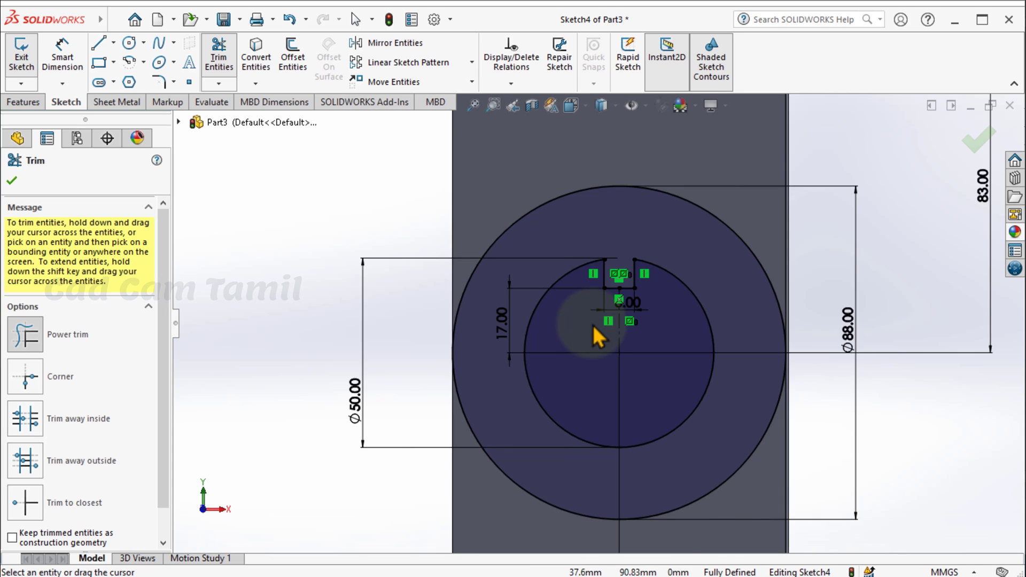
{"action": "scroll", "coordinate": [630, 382], "scroll_direction": "up", "scroll_amount": 4}
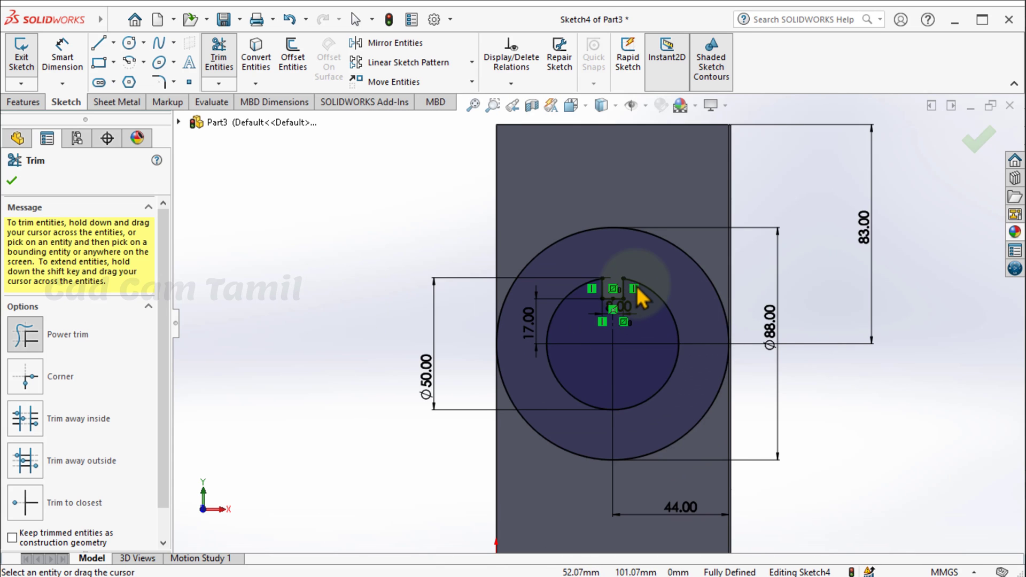
{"action": "scroll", "coordinate": [636, 288], "scroll_direction": "down", "scroll_amount": 4}
{"action": "scroll", "coordinate": [630, 281], "scroll_direction": "down", "scroll_amount": 2}
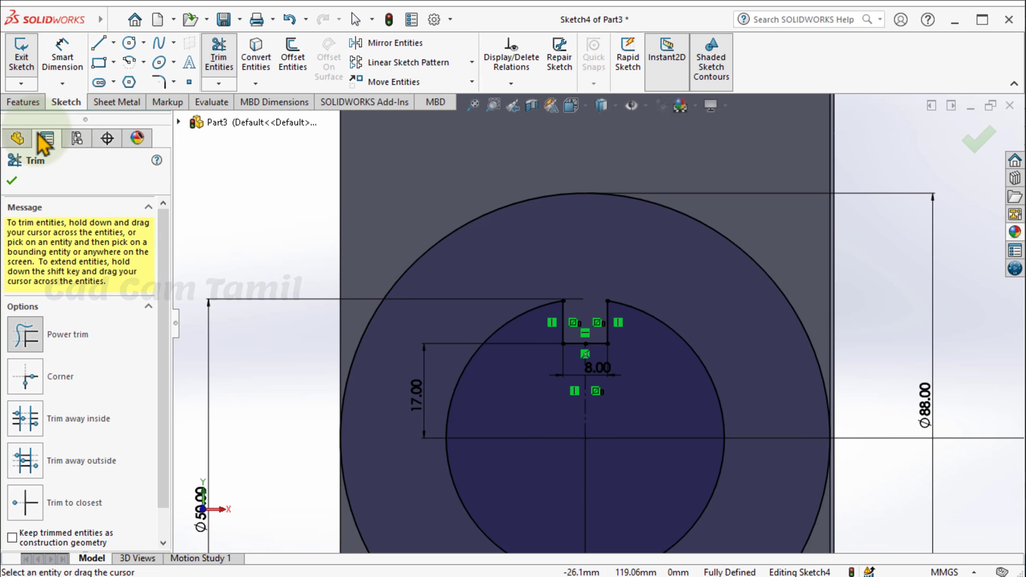
{"action": "left_click", "coordinate": [113, 43]}
{"action": "left_click", "coordinate": [134, 80]}
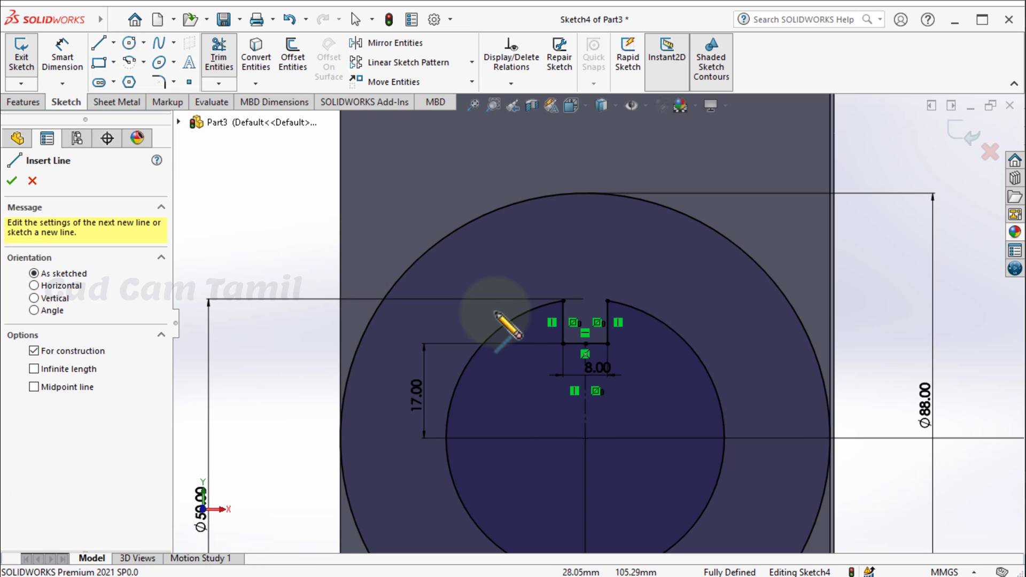
{"action": "left_click", "coordinate": [563, 301]}
{"action": "left_click", "coordinate": [738, 300]}
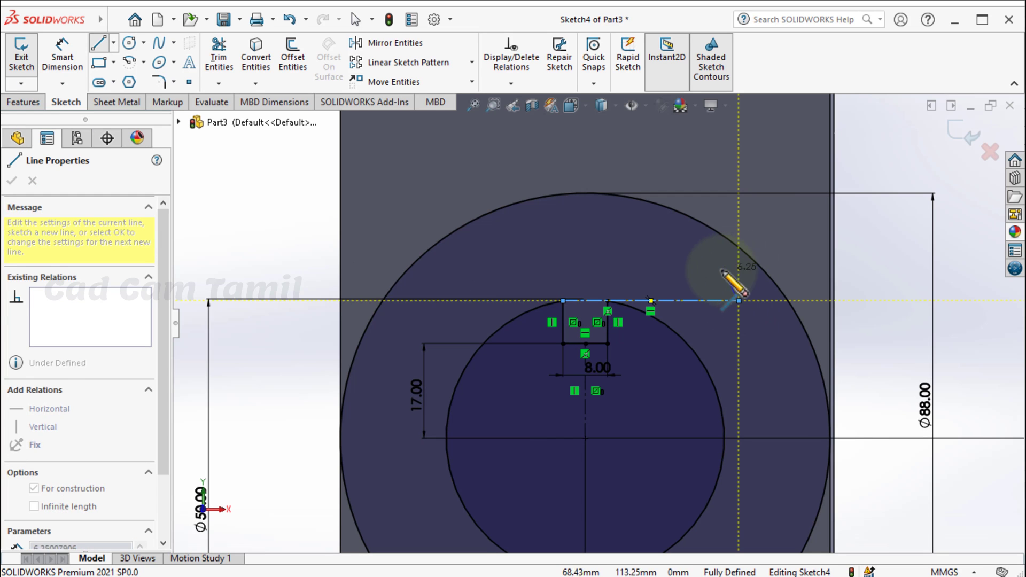
{"action": "key", "text": "Escape"}
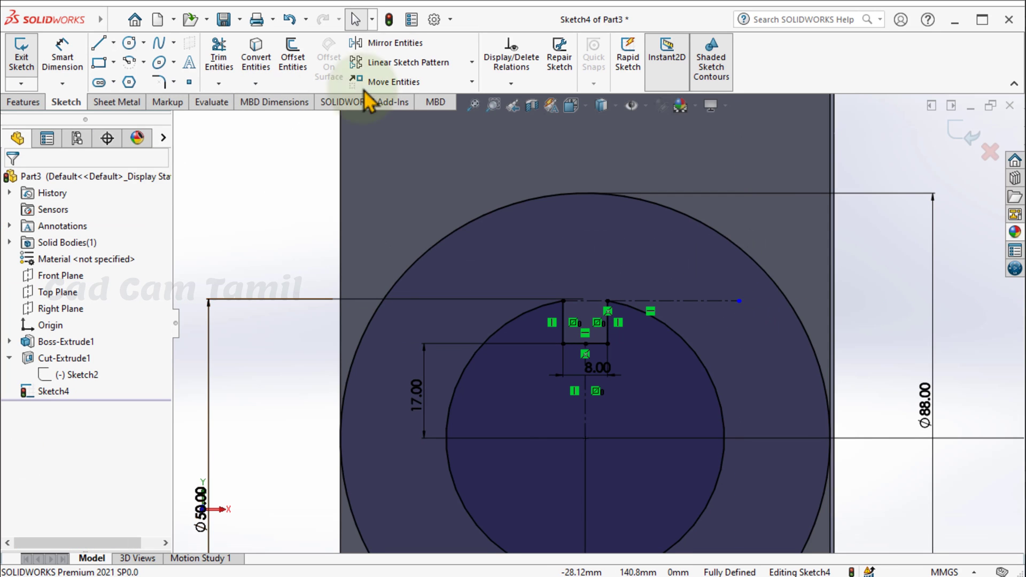
- Mirror the keyway notch's lower edge and two vertical sides about the horizontal construction line, leaving the outer circle out
{"action": "left_click", "coordinate": [392, 44]}
{"action": "left_click", "coordinate": [534, 293]}
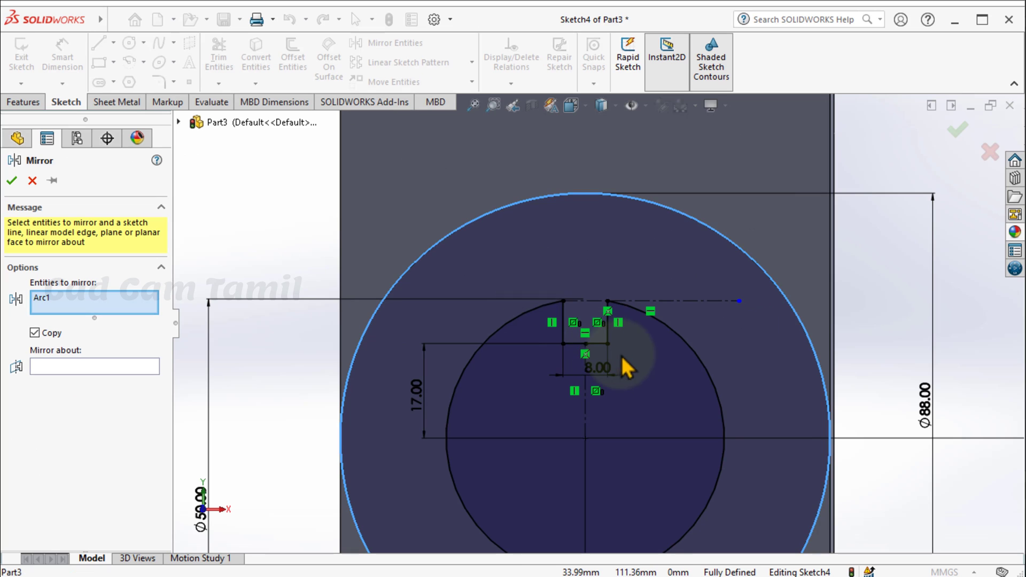
{"action": "left_click", "coordinate": [573, 345]}
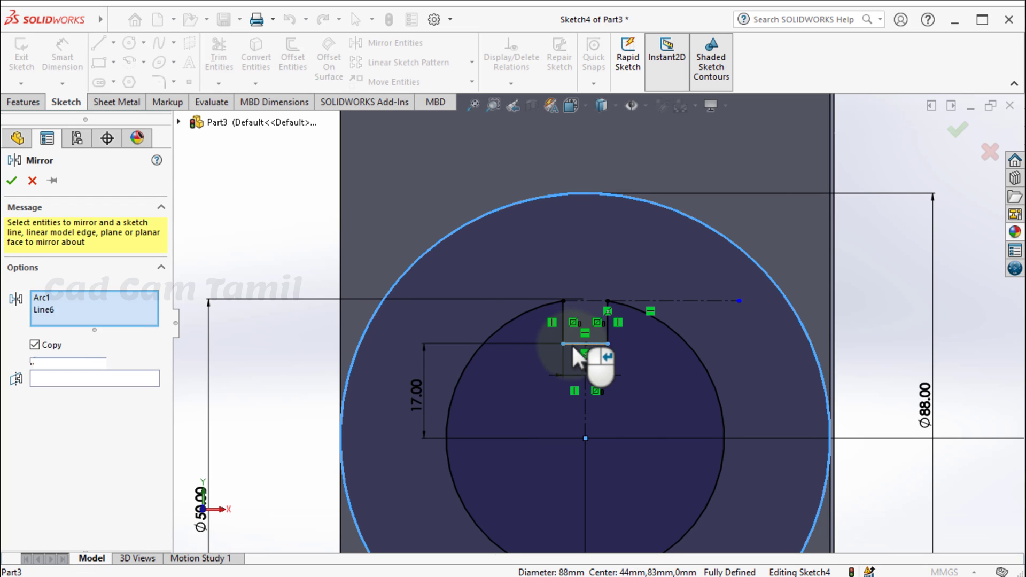
{"action": "left_click", "coordinate": [563, 334]}
{"action": "left_click", "coordinate": [608, 330]}
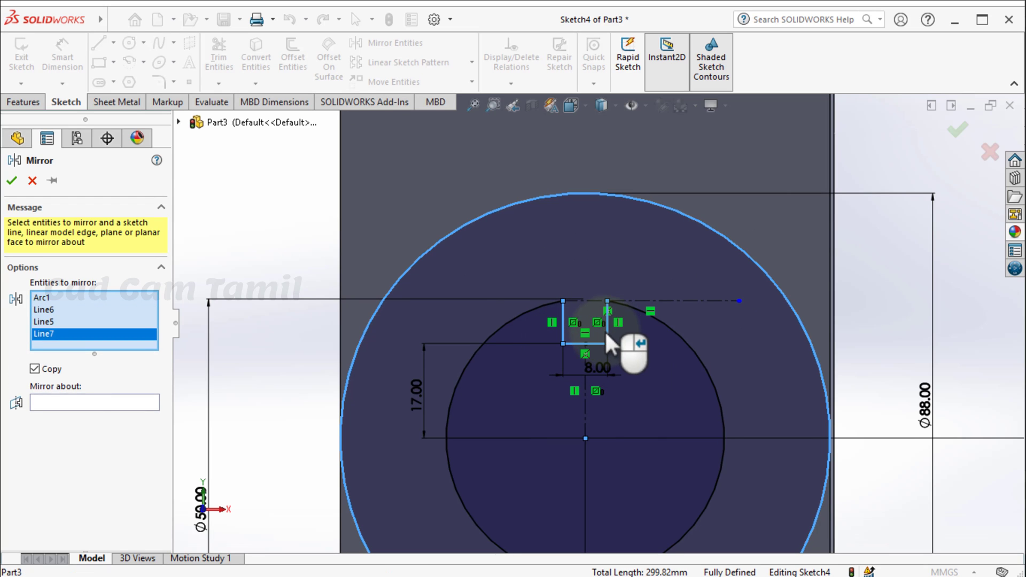
{"action": "left_click", "coordinate": [151, 403]}
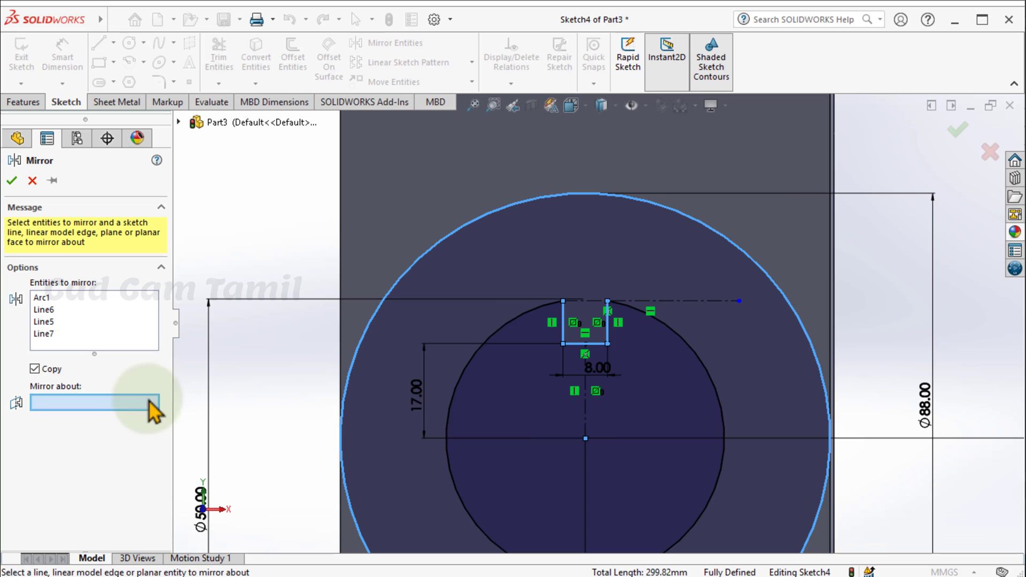
{"action": "left_click", "coordinate": [688, 304]}
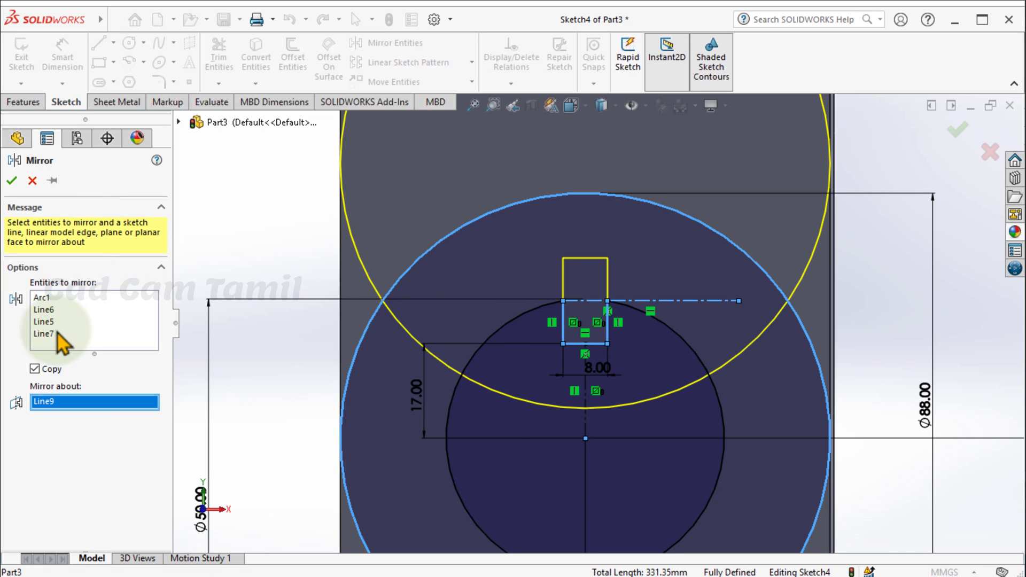
{"action": "left_click", "coordinate": [48, 305]}
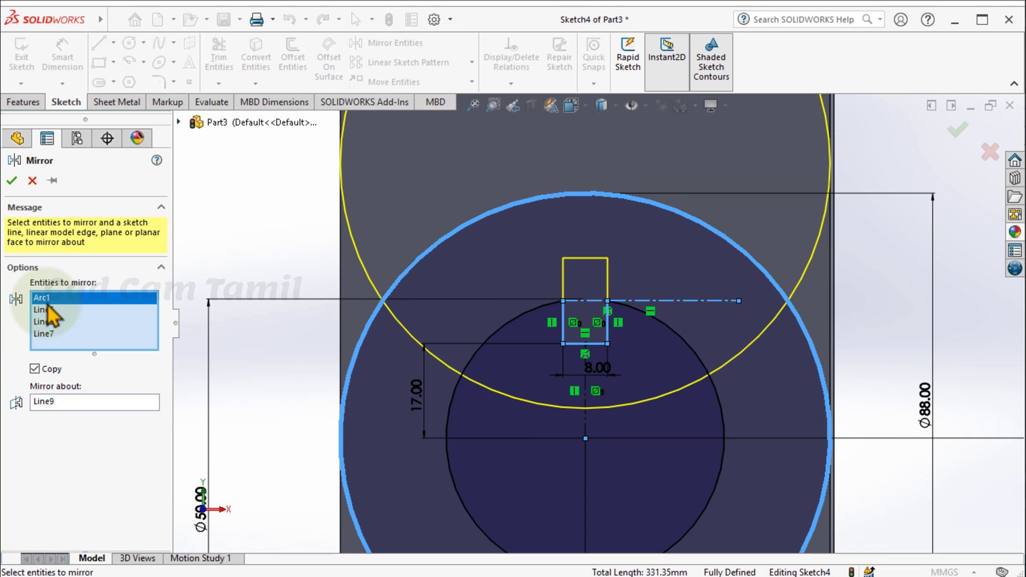
{"action": "key", "text": "Delete"}
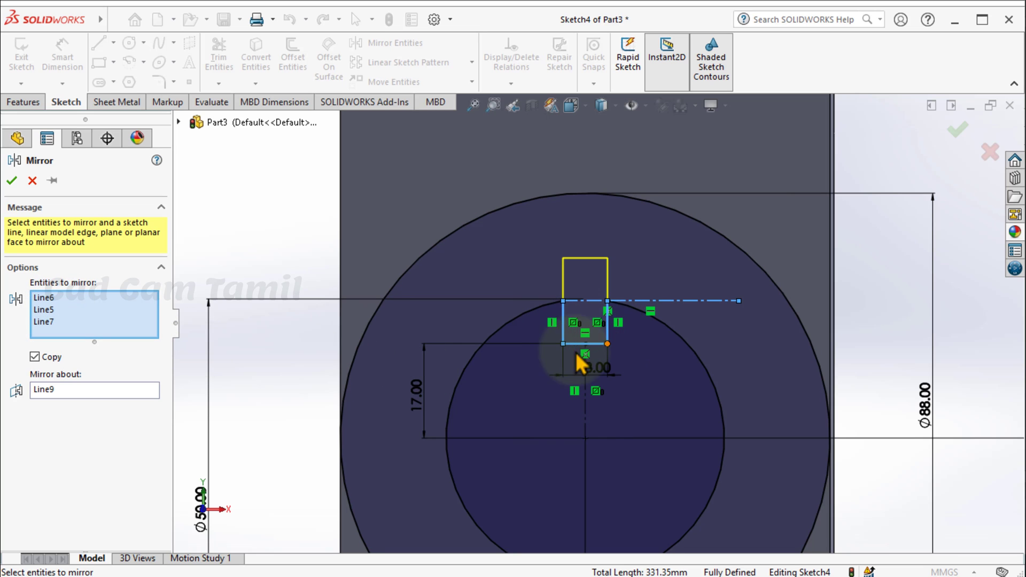
{"action": "left_click", "coordinate": [13, 180]}
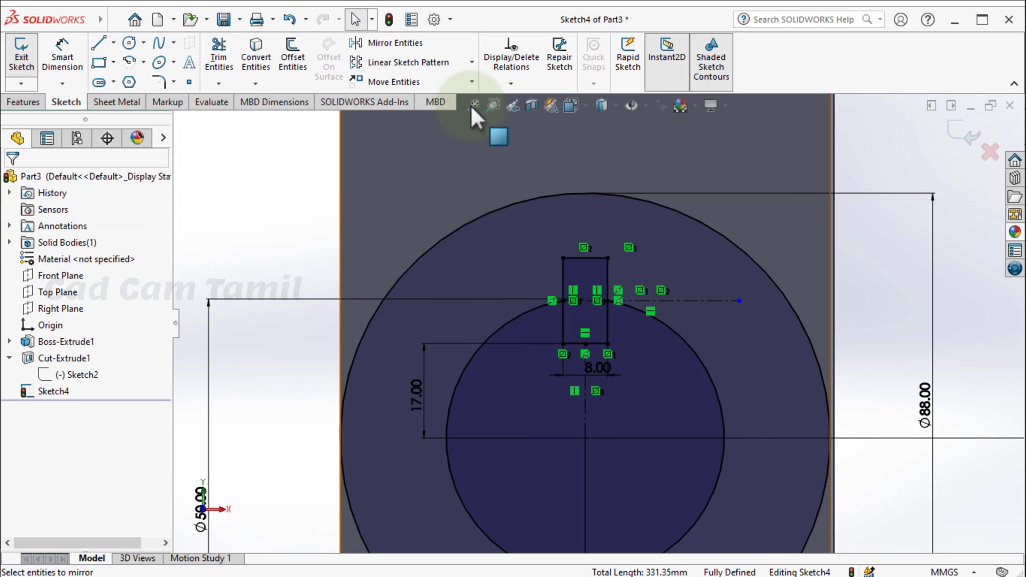
- Trim away the original notch lines inside the inner circle, keeping the mirrored keyway above it
{"action": "left_click", "coordinate": [219, 58]}
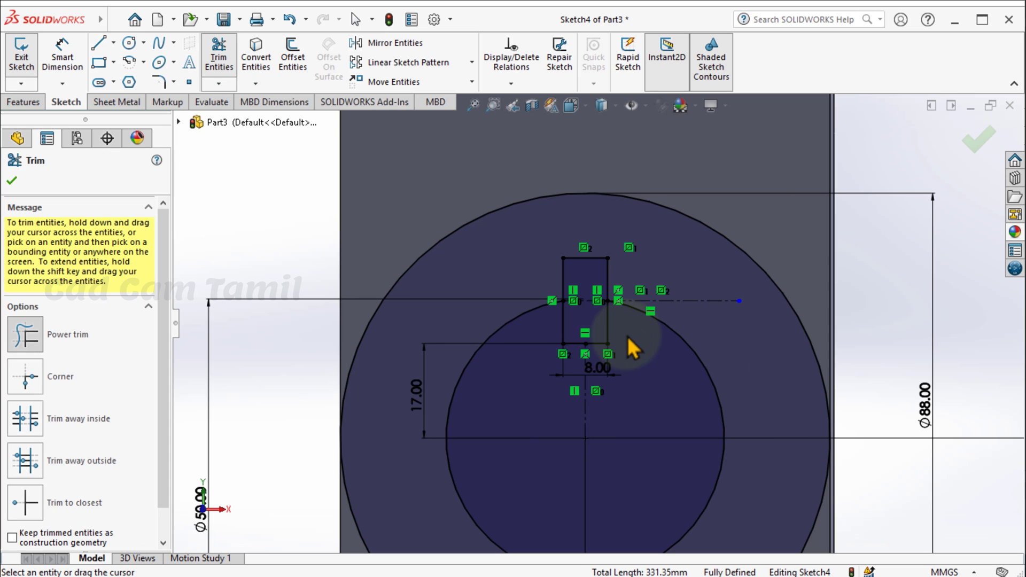
{"action": "mouse_move", "coordinate": [626, 335]}
{"action": "left_mouse_down"}
{"action": "mouse_move", "coordinate": [602, 328]}
{"action": "mouse_move", "coordinate": [584, 351]}
{"action": "mouse_move", "coordinate": [564, 334]}
{"action": "left_mouse_up"}
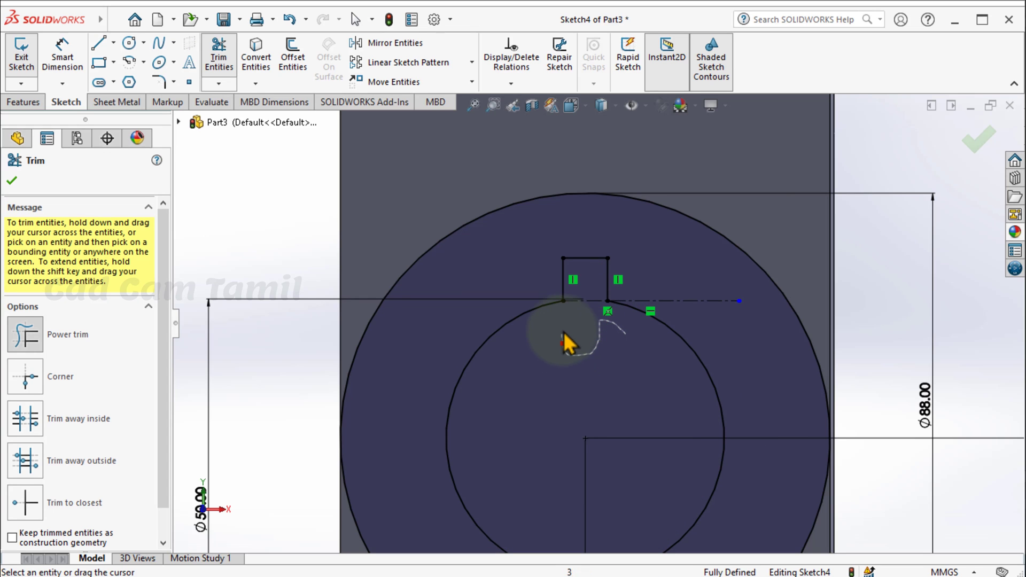
- Delete the horizontal construction line across the keyway's opening
{"action": "scroll", "coordinate": [561, 384], "scroll_direction": "up", "scroll_amount": 5}
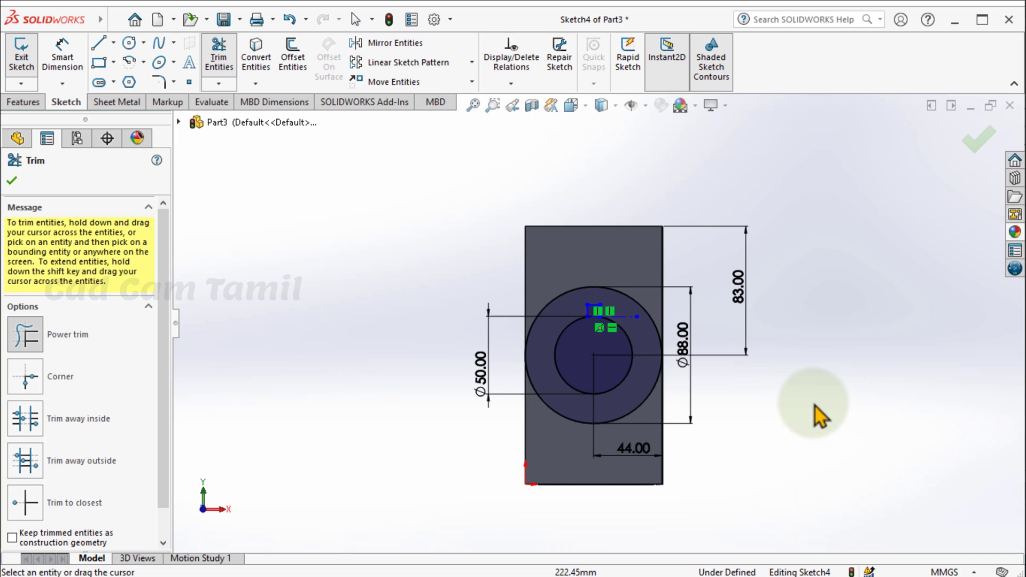
{"action": "middle_click_drag", "start_coordinate": [818, 412], "coordinate": [698, 358]}
{"action": "scroll", "coordinate": [550, 320], "scroll_direction": "down", "scroll_amount": 10}
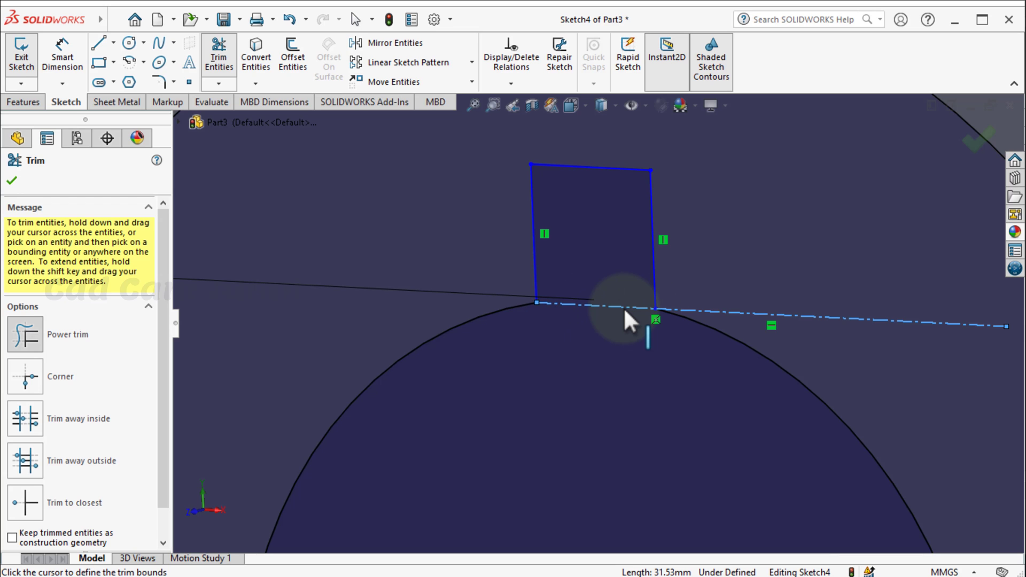
{"action": "key", "text": "Escape"}
{"action": "left_click", "coordinate": [614, 304]}
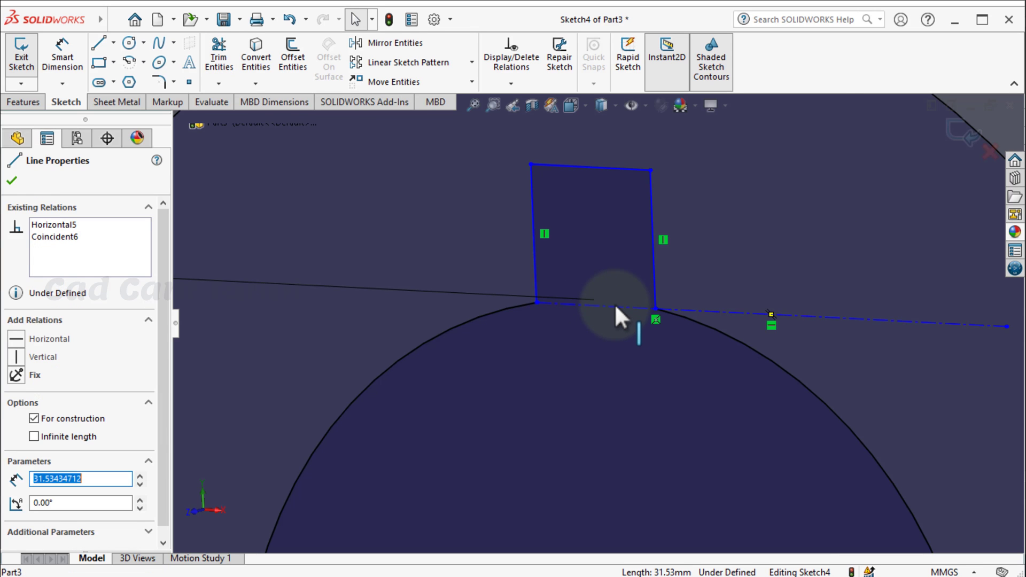
{"action": "key", "text": "Escape"}
- Start dimensioning the mirrored keyway outline above the inner circle
{"action": "scroll", "coordinate": [561, 353], "scroll_direction": "up", "scroll_amount": 6}
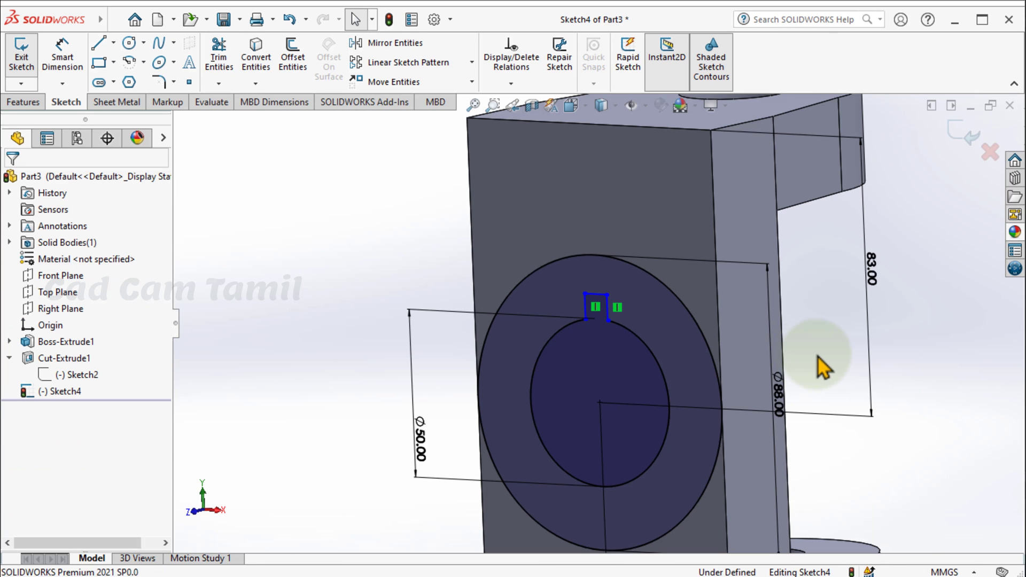
{"action": "scroll", "coordinate": [590, 363], "scroll_direction": "up", "scroll_amount": 3}
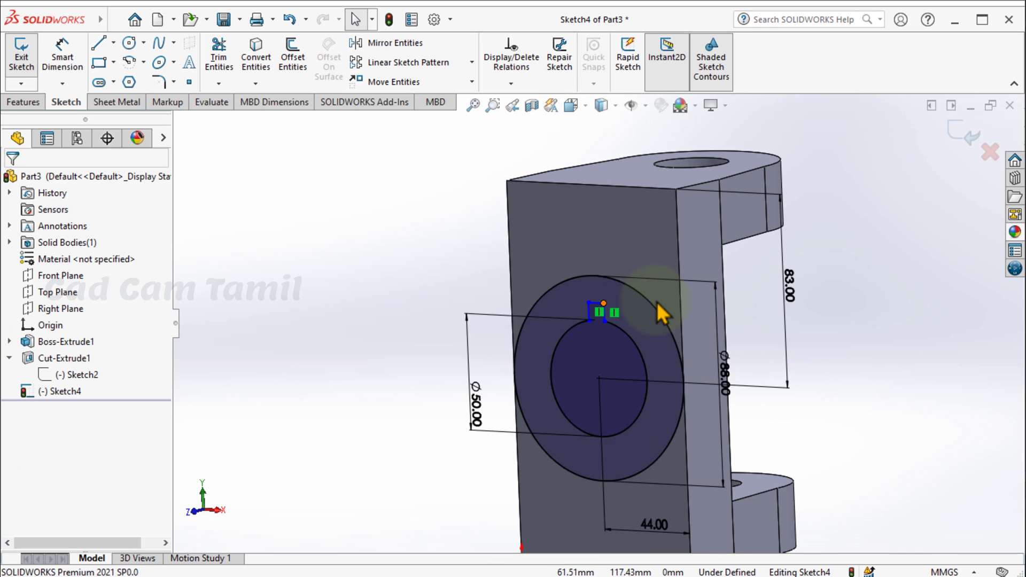
{"action": "scroll", "coordinate": [660, 313], "scroll_direction": "down", "scroll_amount": 3}
{"action": "scroll", "coordinate": [597, 316], "scroll_direction": "down", "scroll_amount": 6}
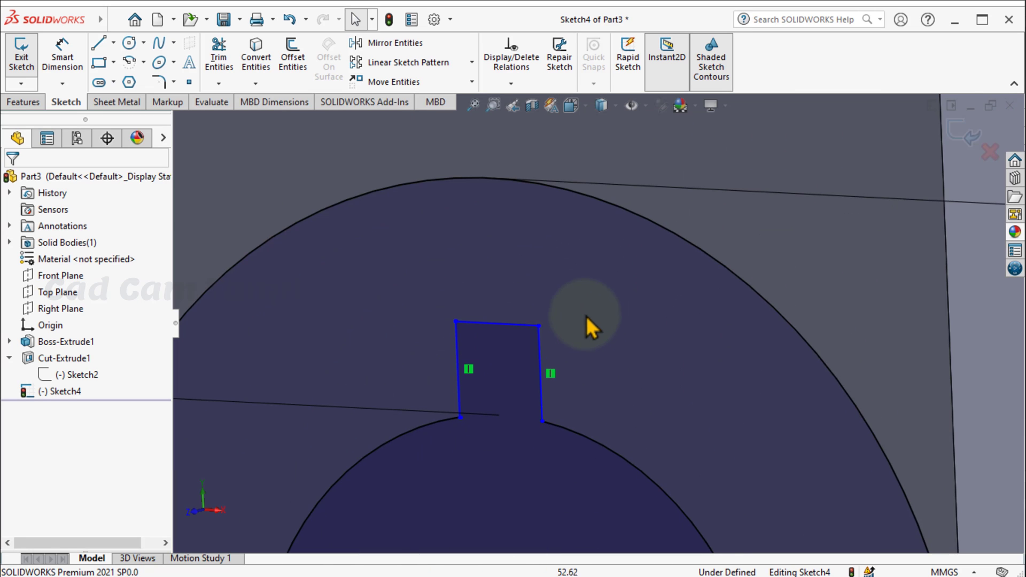
{"action": "scroll", "coordinate": [490, 527], "scroll_direction": "up", "scroll_amount": 2}
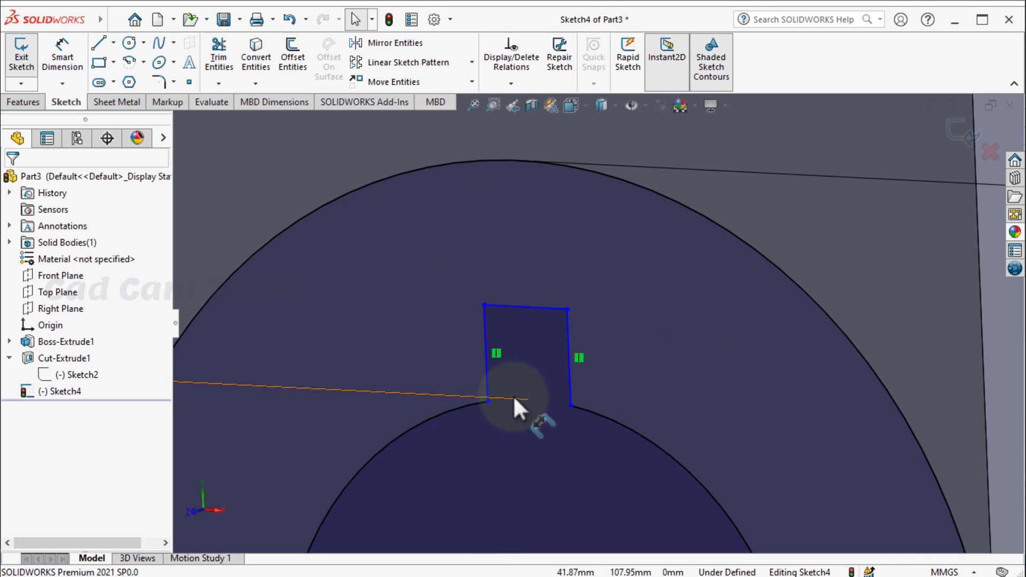
{"action": "left_click", "coordinate": [62, 56]}
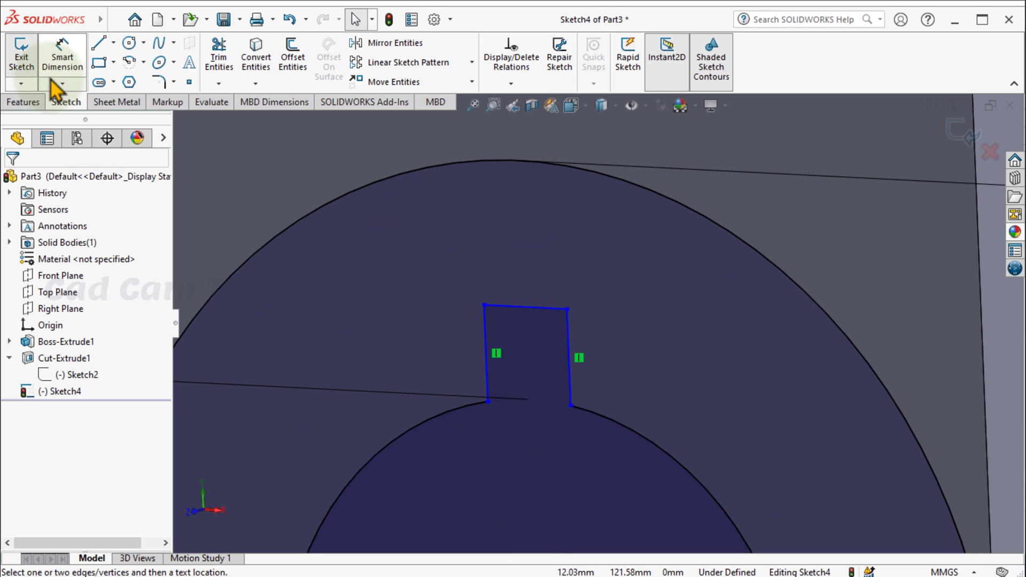
- Dimension the keyway's top edge as 8 mm wide in the hub sketch
{"action": "left_click", "coordinate": [531, 308]}
{"action": "left_click", "coordinate": [522, 295]}
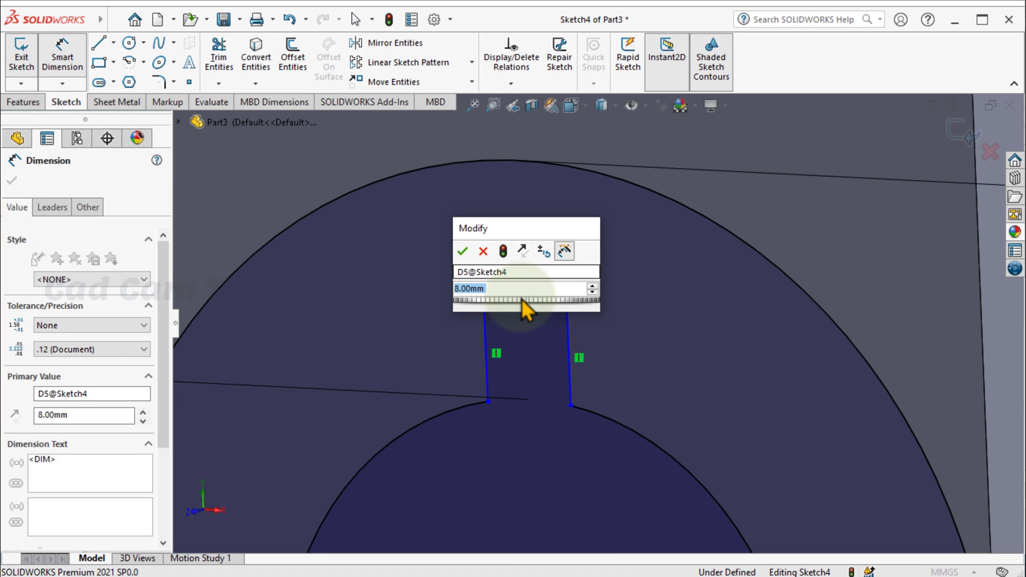
{"action": "left_click", "coordinate": [463, 251]}
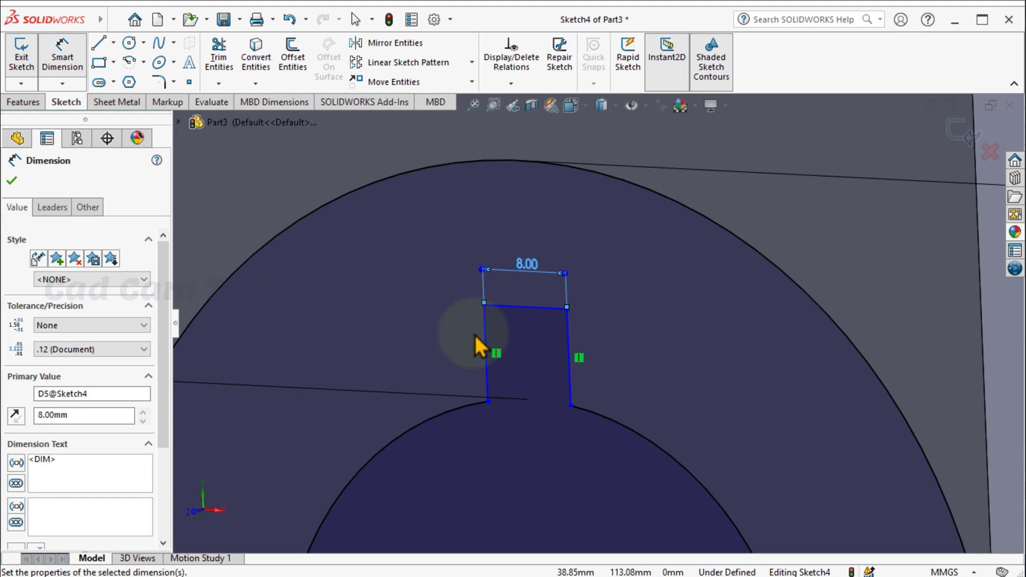
- Dimension the length of the keyway's side line and exit the hub sketch
{"action": "left_click", "coordinate": [570, 364]}
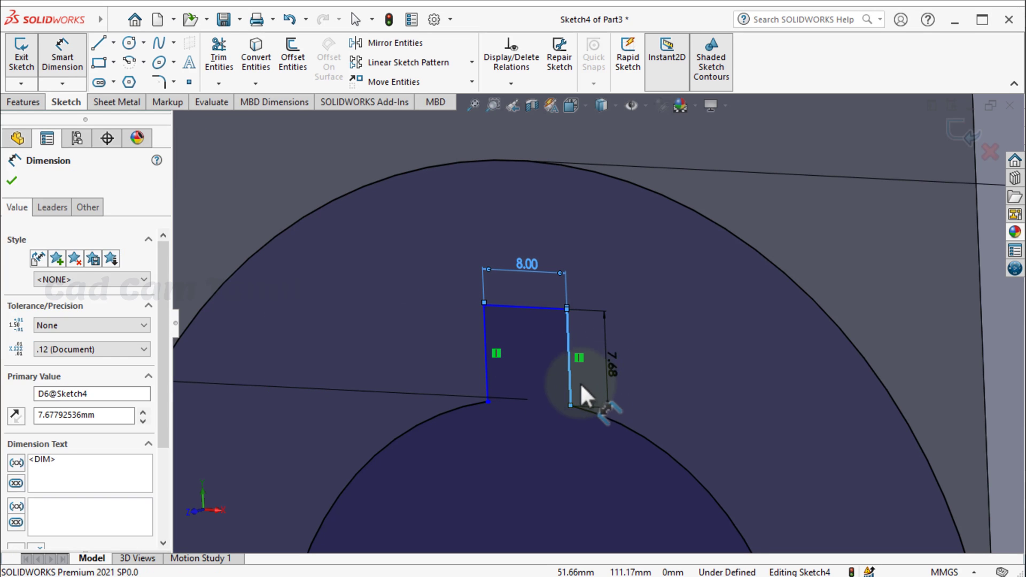
{"action": "left_click", "coordinate": [580, 386]}
{"action": "left_click", "coordinate": [538, 338]}
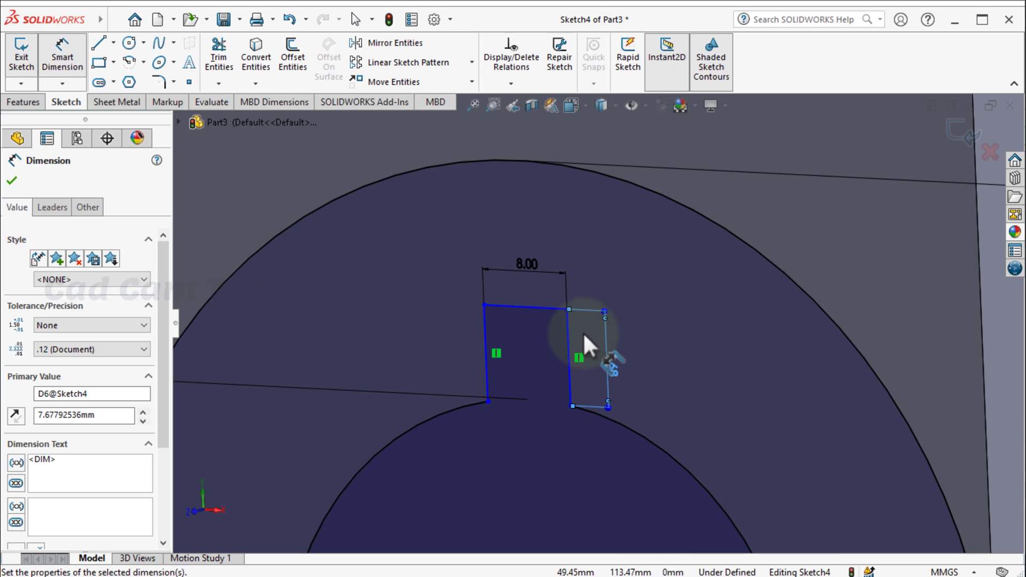
{"action": "scroll", "coordinate": [483, 377], "scroll_direction": "up", "scroll_amount": 6}
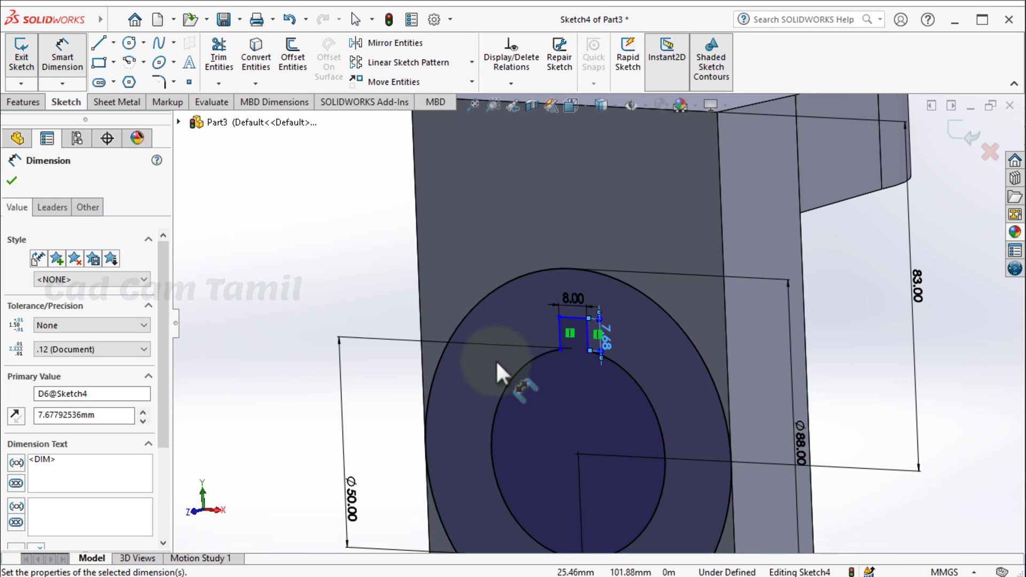
{"action": "left_click", "coordinate": [12, 180]}
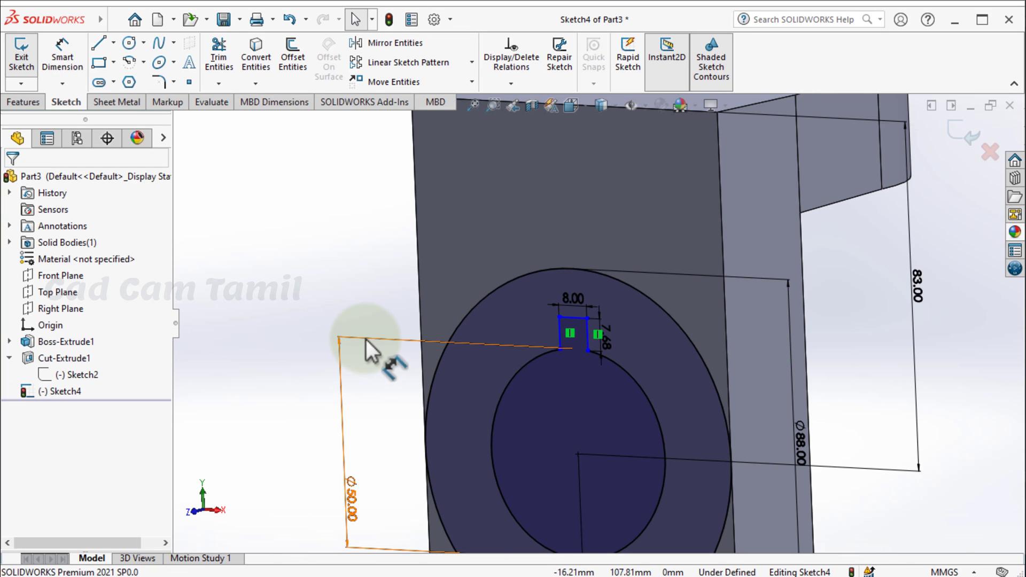
{"action": "left_click", "coordinate": [962, 135]}
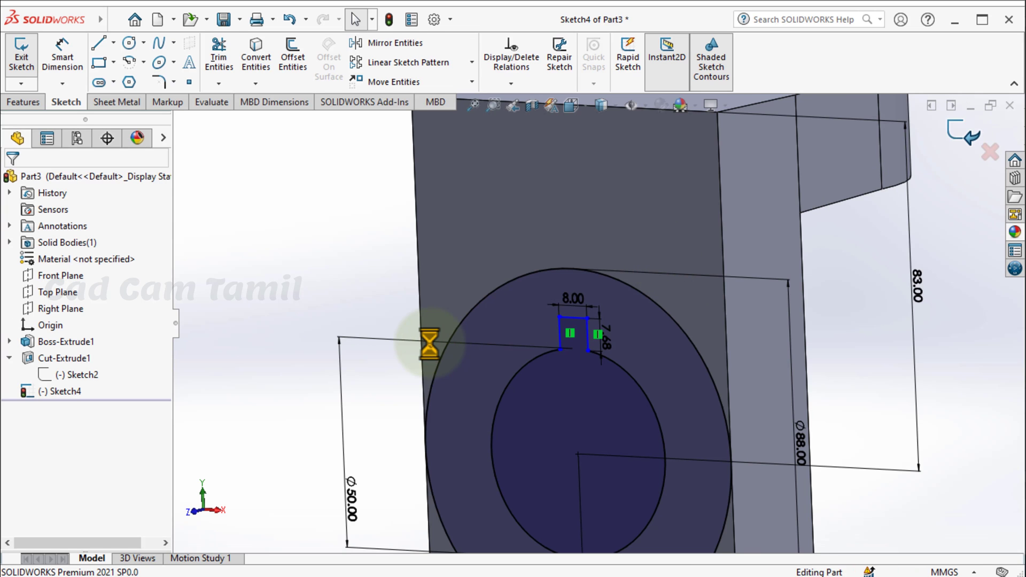
- Extrude the hub sketch with its bore and keyway 56 mm from the block's face, checking the depth in the Fork drawing
{"action": "left_click", "coordinate": [32, 57]}
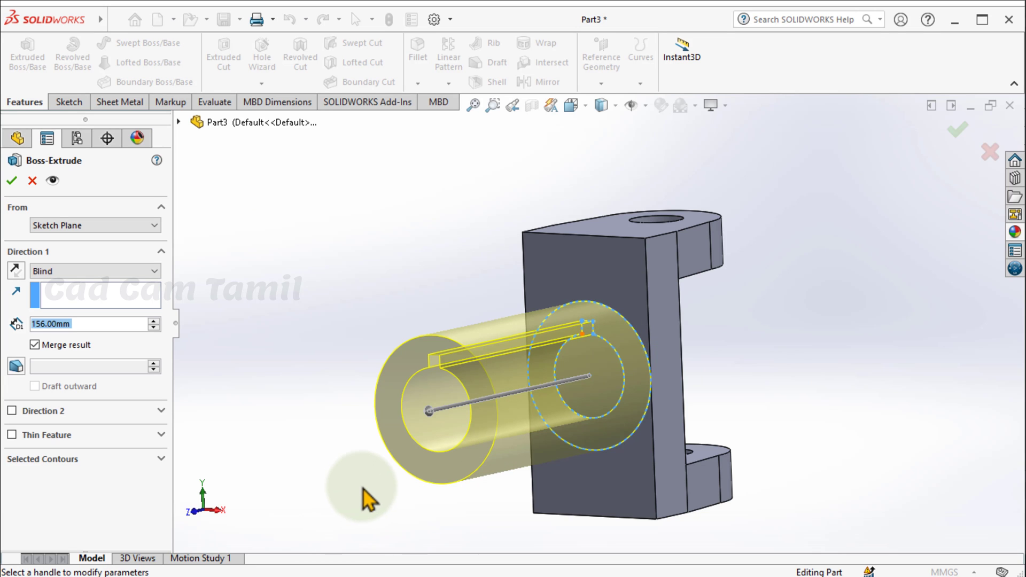
{"action": "key", "text": "alt+Tab"}
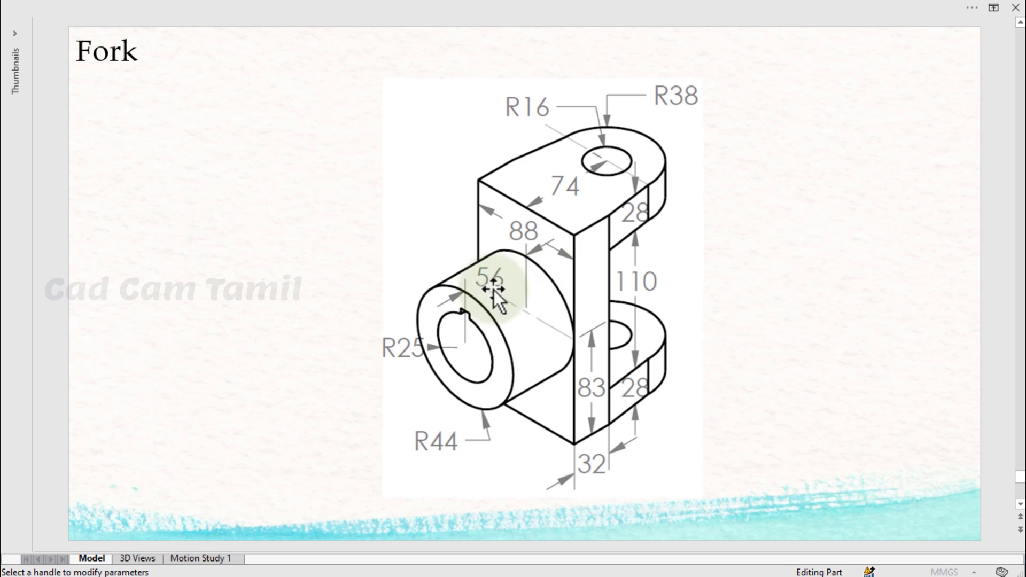
{"action": "key", "text": "alt+Tab"}
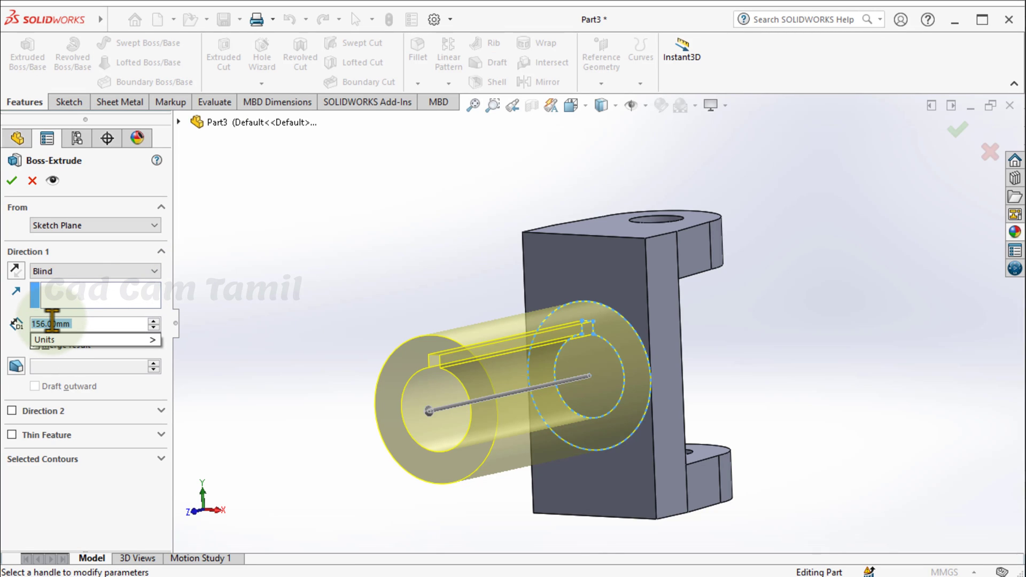
{"action": "type", "text": "56"}
{"action": "key", "text": "Return"}
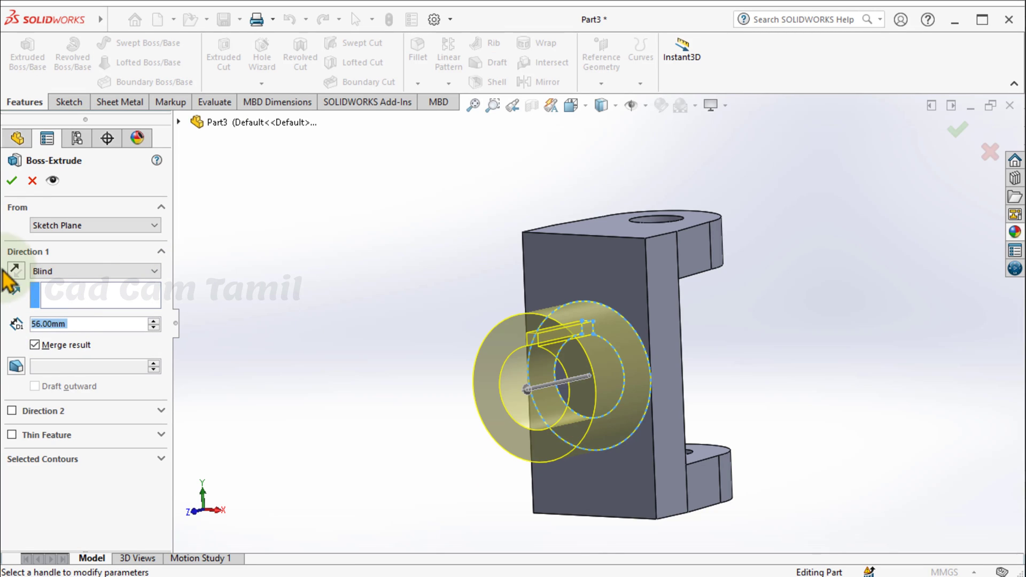
{"action": "left_click", "coordinate": [11, 180]}
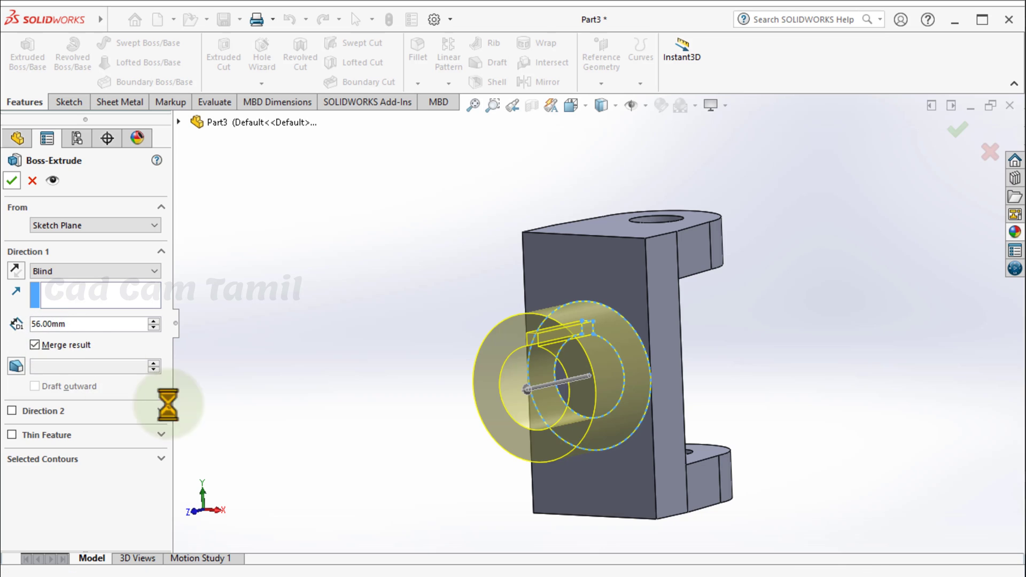
{"action": "left_click", "coordinate": [377, 394]}
- Assign the steel material AISI 1020 to the part
{"action": "scroll", "coordinate": [568, 426], "scroll_direction": "up", "scroll_amount": 2}
{"action": "middle_click_drag", "start_coordinate": [566, 424], "coordinate": [529, 401]}
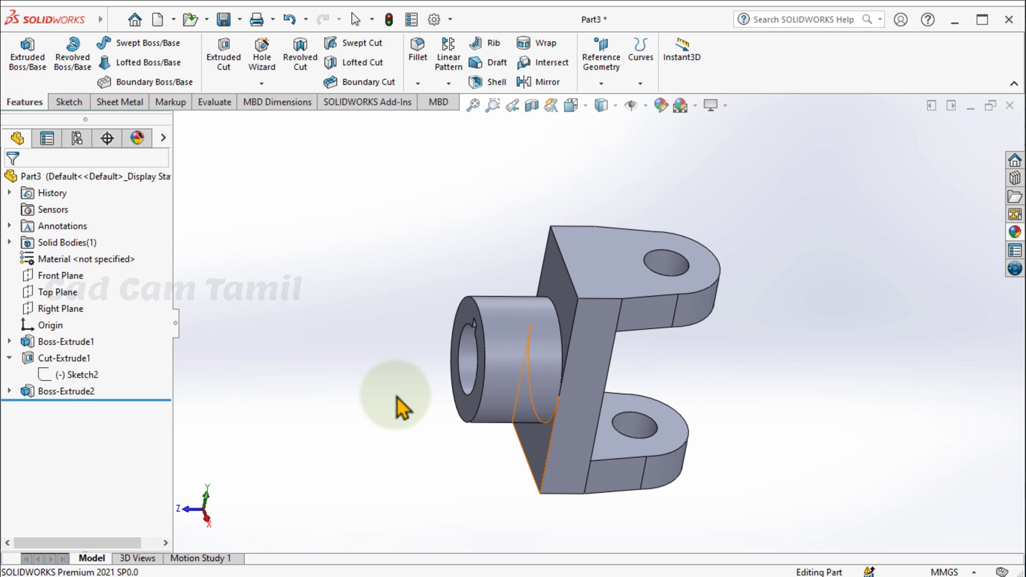
{"action": "right_click", "coordinate": [45, 263]}
{"action": "key", "text": "Escape"}
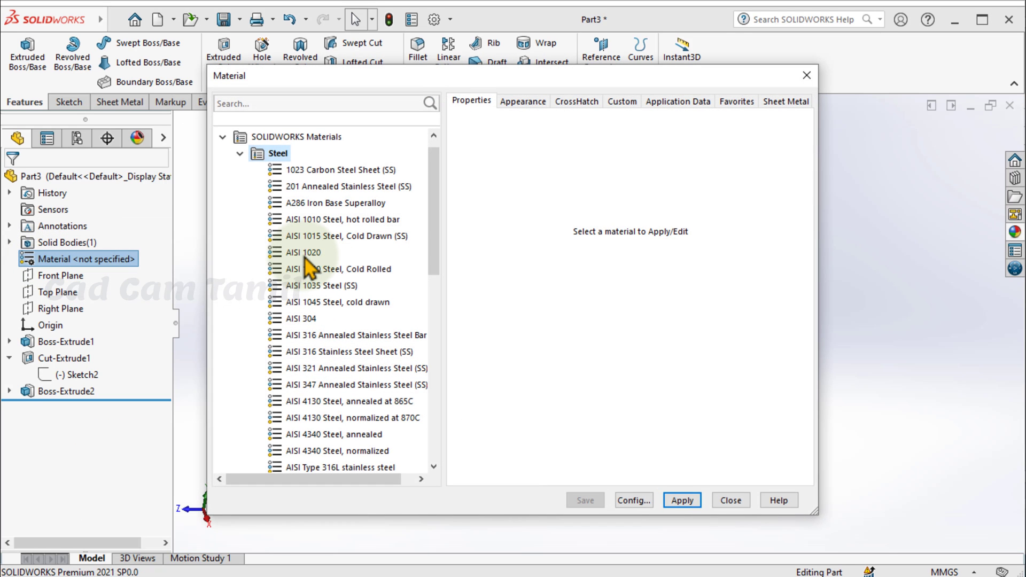
{"action": "left_click", "coordinate": [303, 254]}
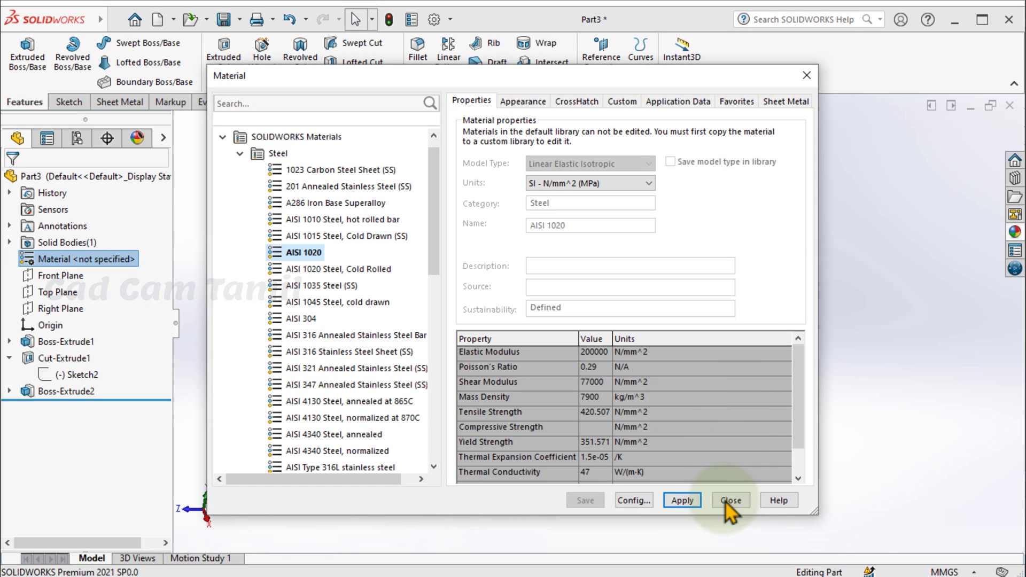
{"action": "left_click", "coordinate": [681, 500]}
{"action": "left_click", "coordinate": [730, 500]}
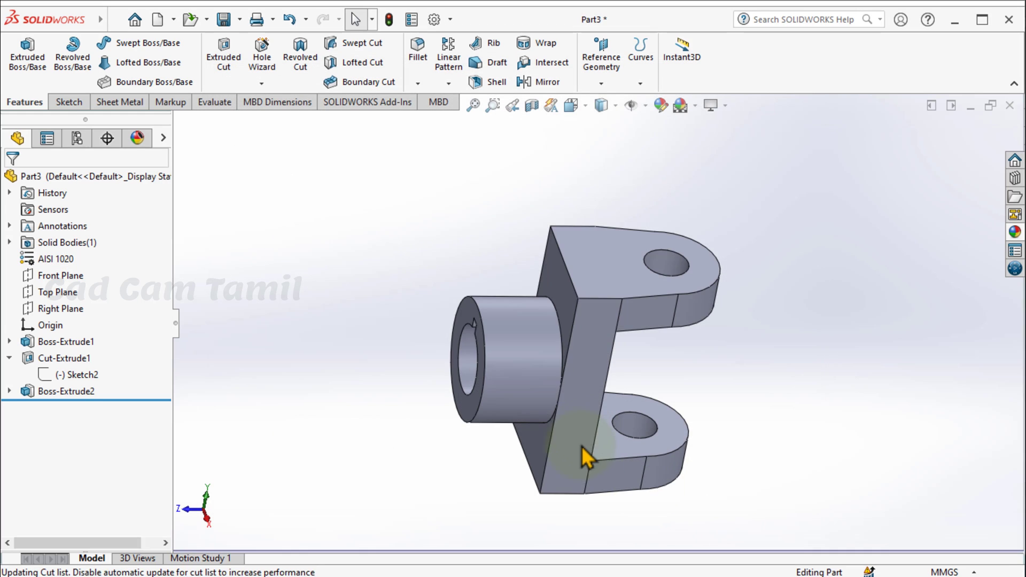
- Apply an orange colour from the standard palette to the whole part and collapse the appearances pane
{"action": "left_click", "coordinate": [589, 282]}
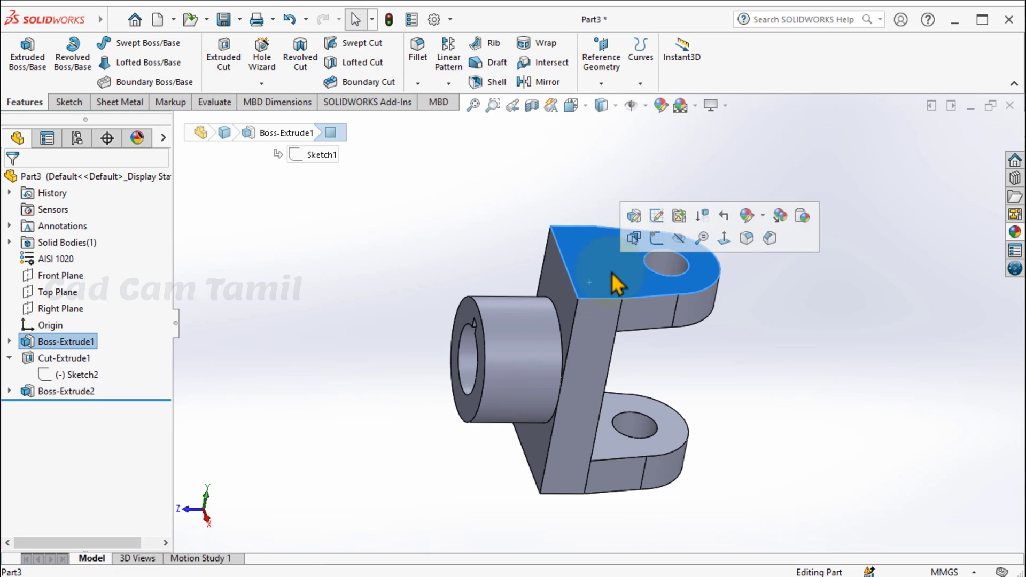
{"action": "left_click", "coordinate": [764, 215]}
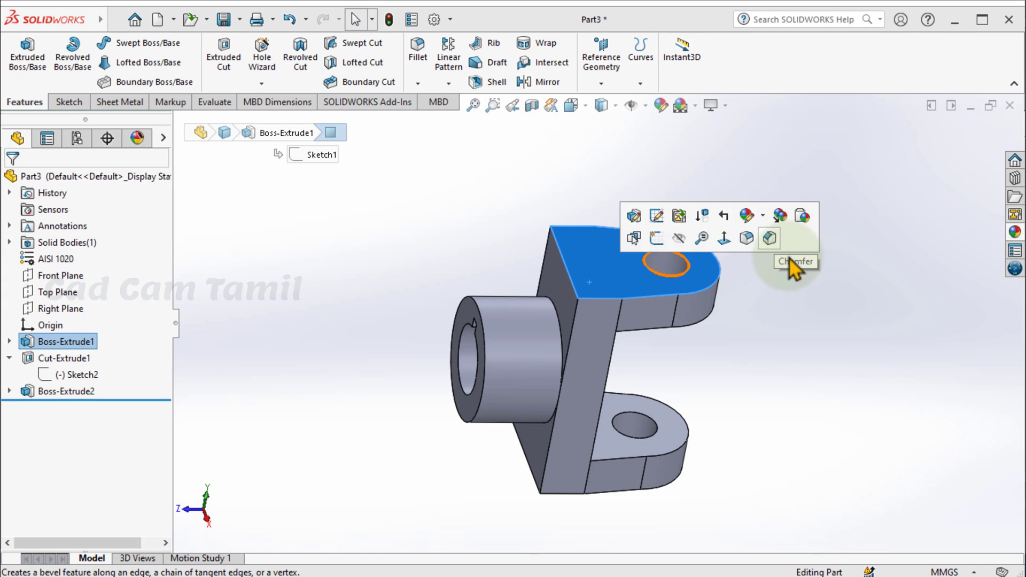
{"action": "left_click", "coordinate": [763, 215]}
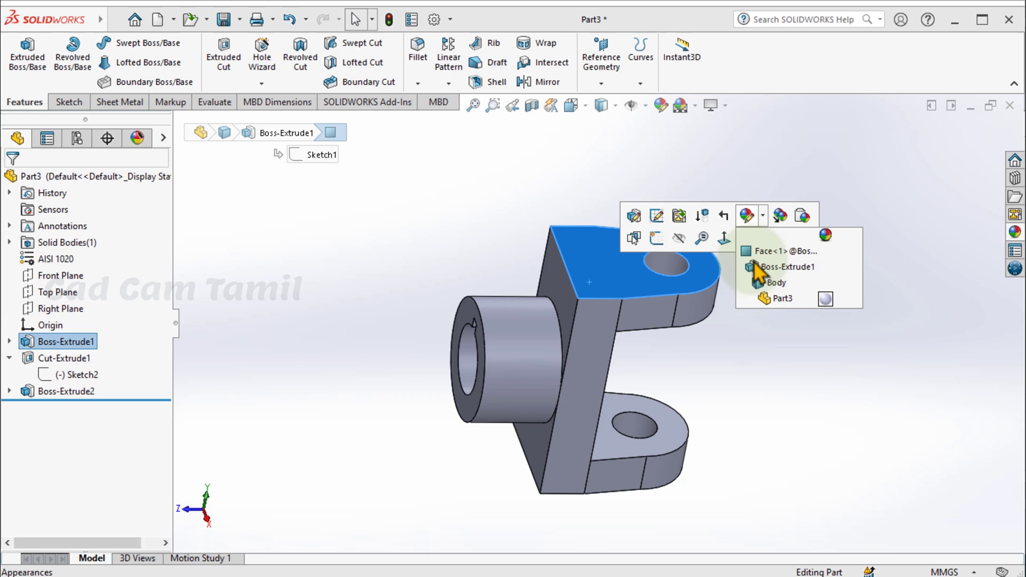
{"action": "left_click", "coordinate": [825, 299]}
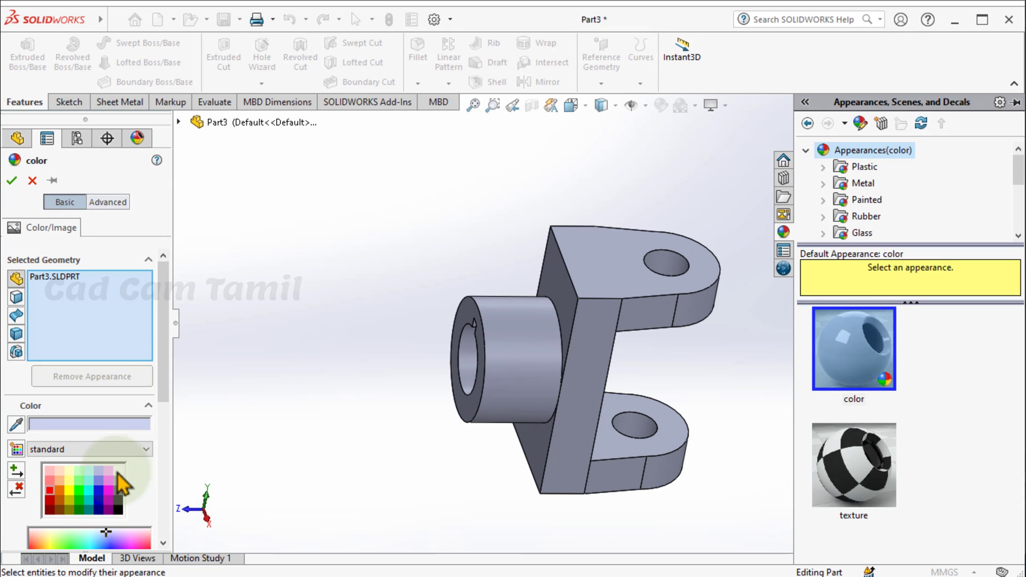
{"action": "left_click", "coordinate": [60, 491]}
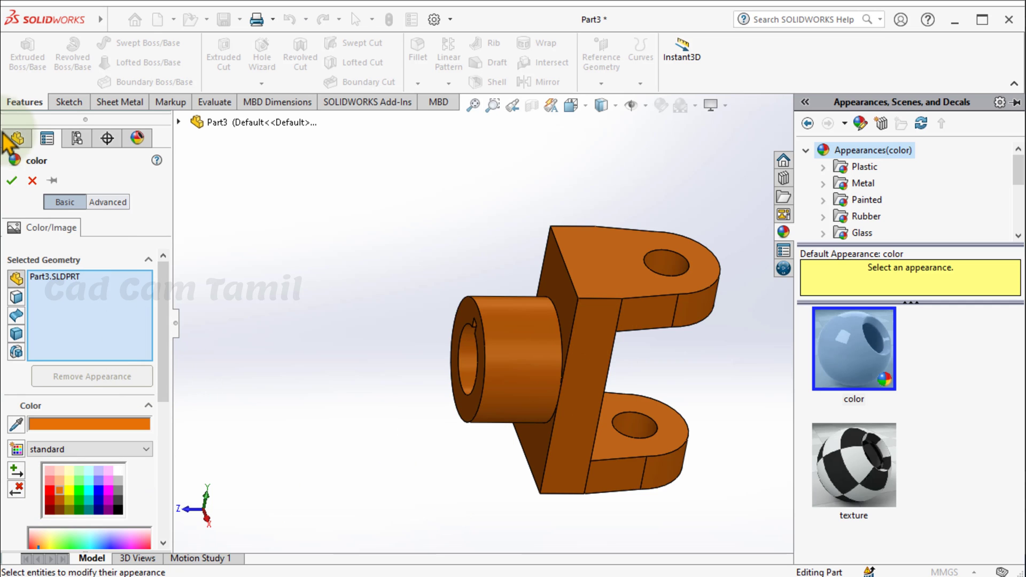
{"action": "left_click", "coordinate": [12, 180]}
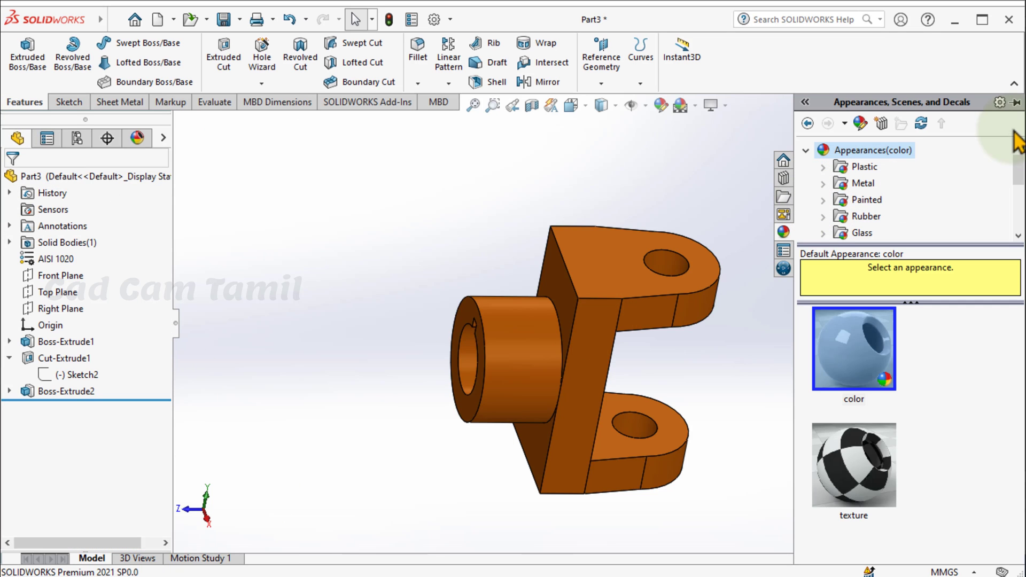
{"action": "left_click", "coordinate": [685, 176]}
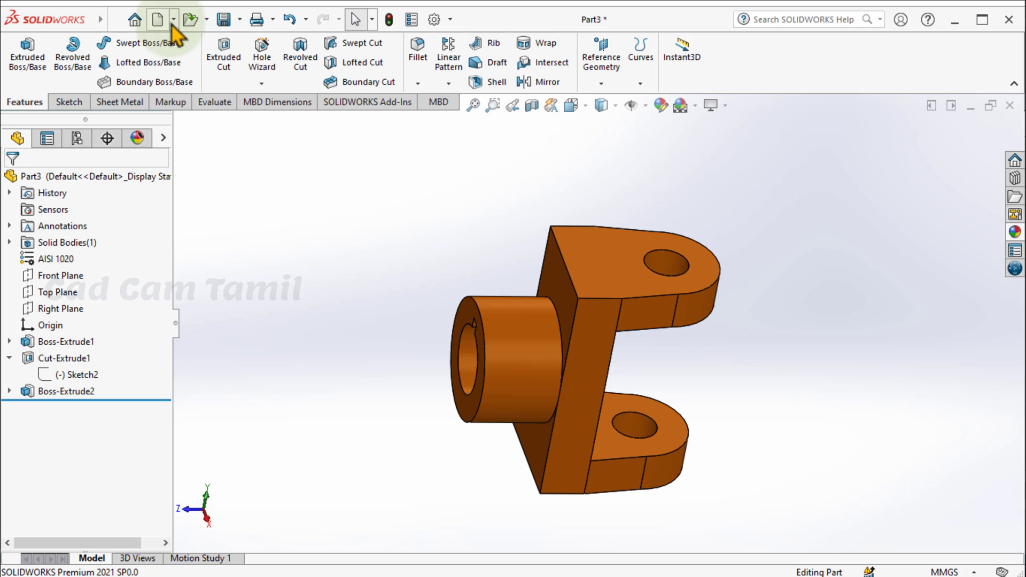
- Save the part as Fork in the Coupling folder and close it
{"action": "left_click", "coordinate": [223, 19]}
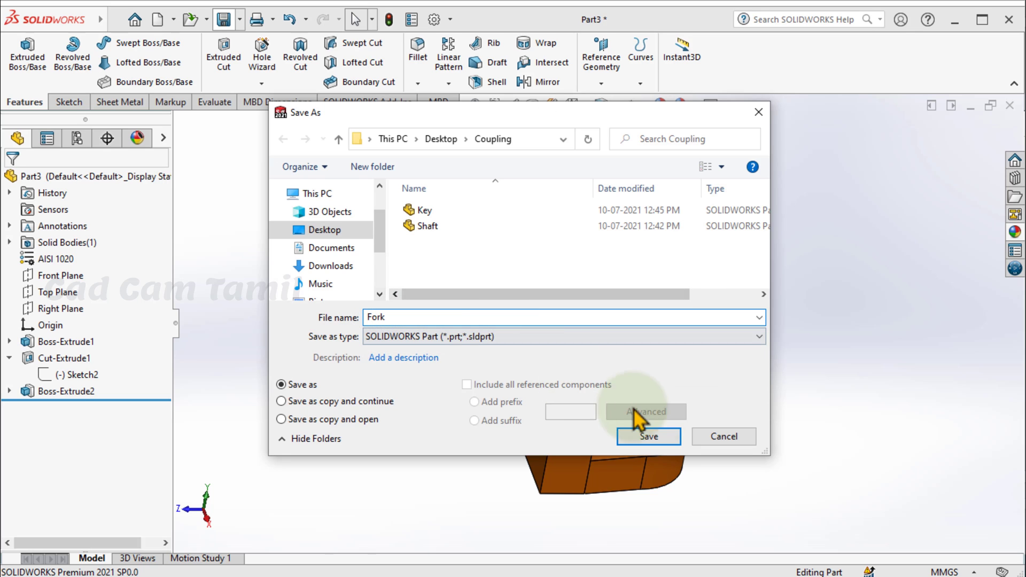
{"action": "left_click", "coordinate": [654, 438]}
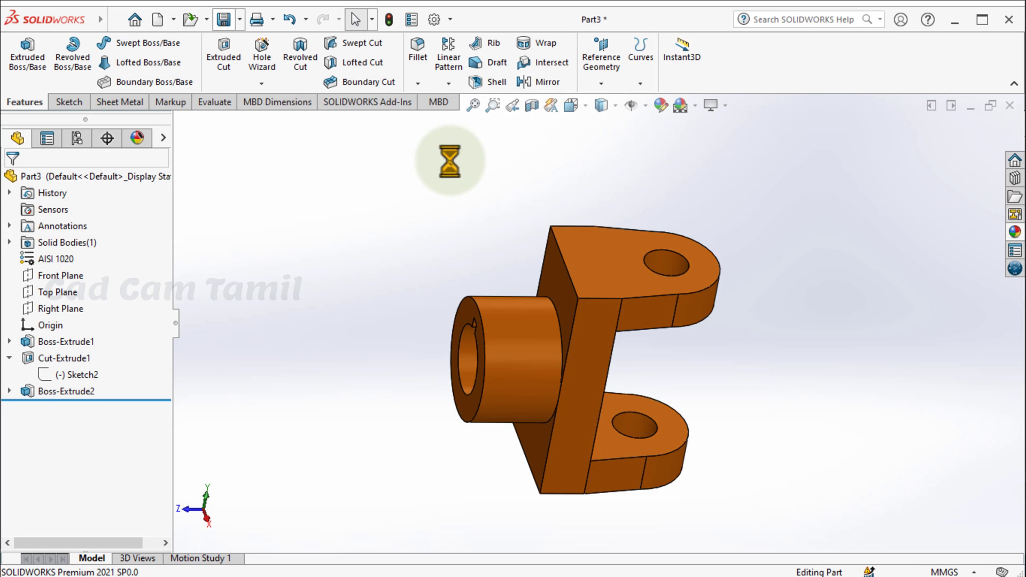
{"action": "left_click", "coordinate": [1009, 106]}
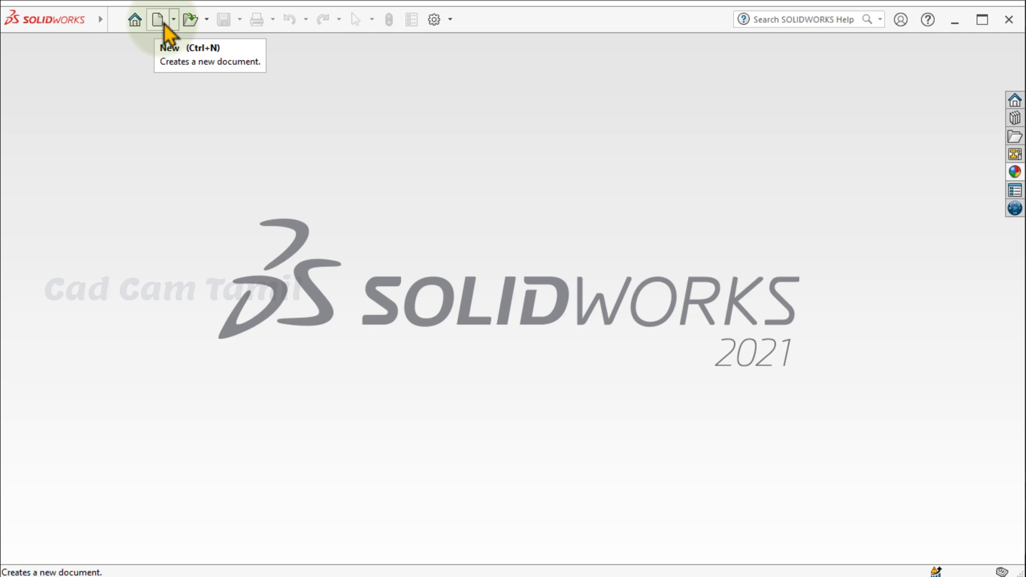
- Create a new part document and consult the Centre Block reference drawing in the slides for its dimensions
{"action": "left_click", "coordinate": [162, 24]}
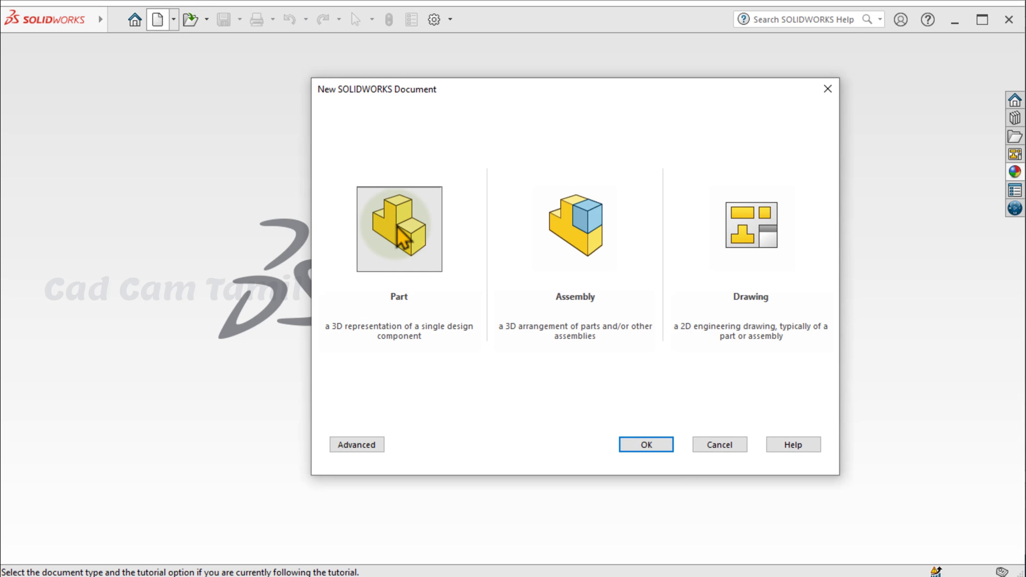
{"action": "left_click", "coordinate": [631, 444]}
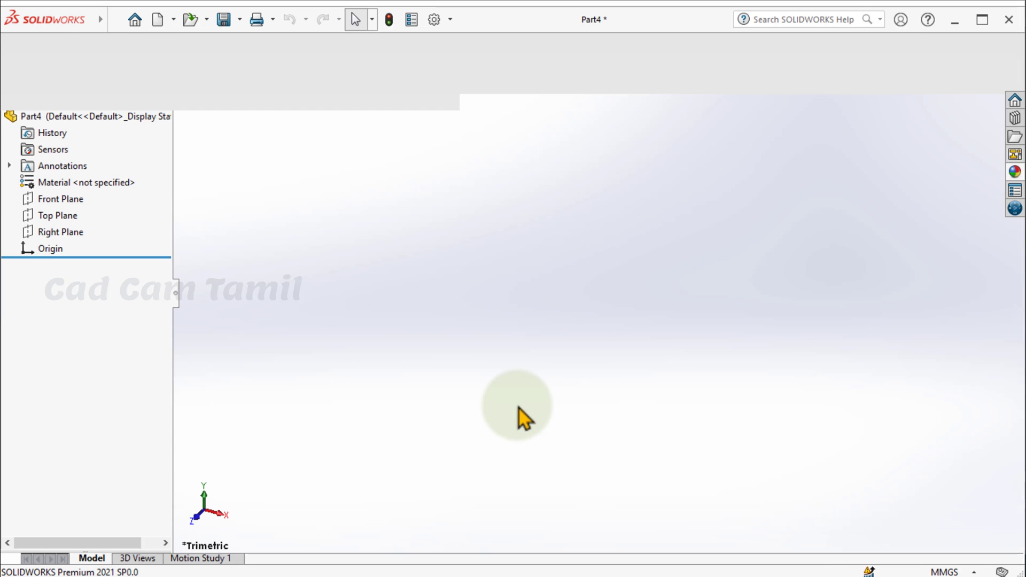
{"action": "key", "text": "alt+Tab"}
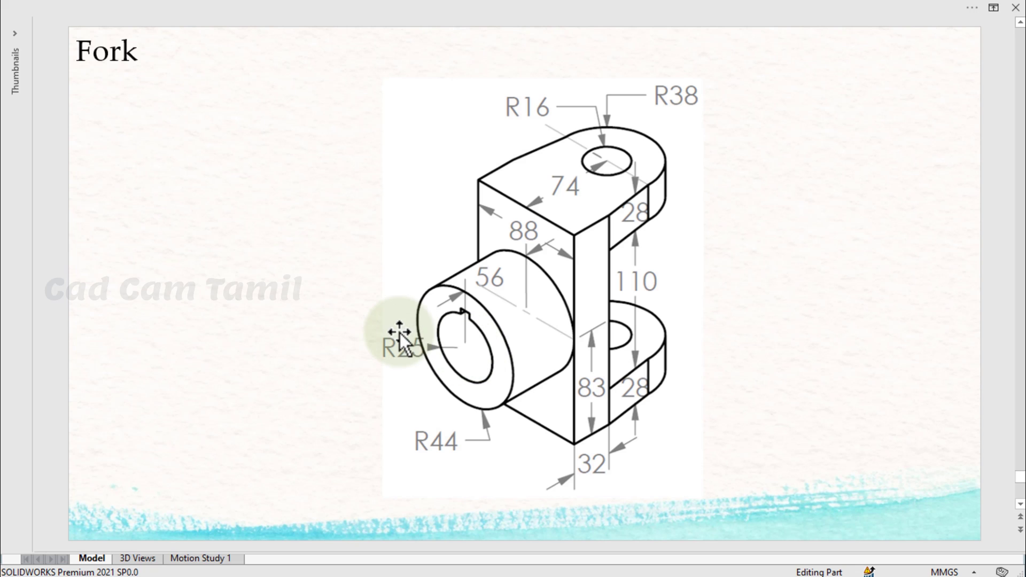
{"action": "scroll", "coordinate": [398, 334], "scroll_direction": "down", "scroll_amount": 1}
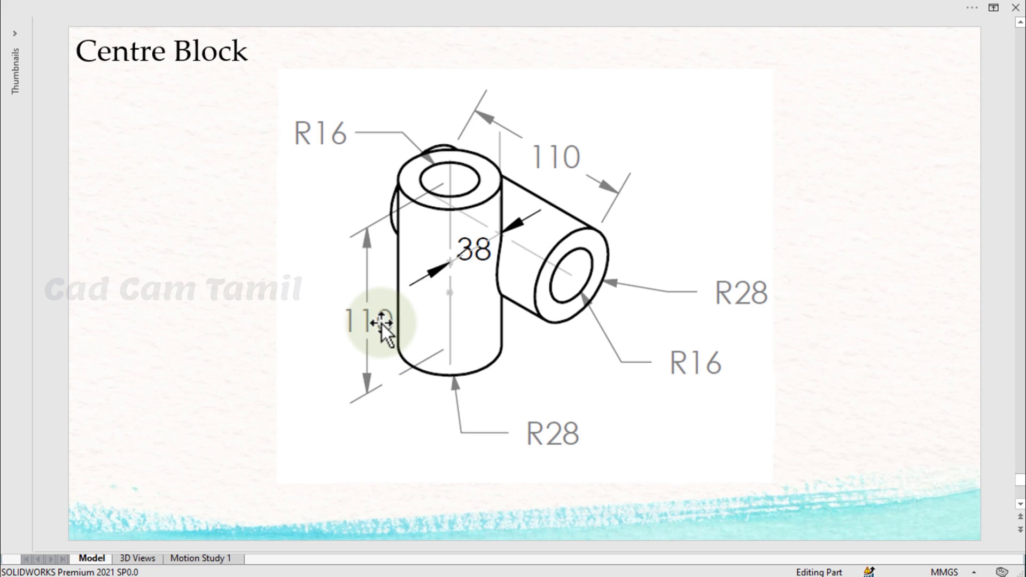
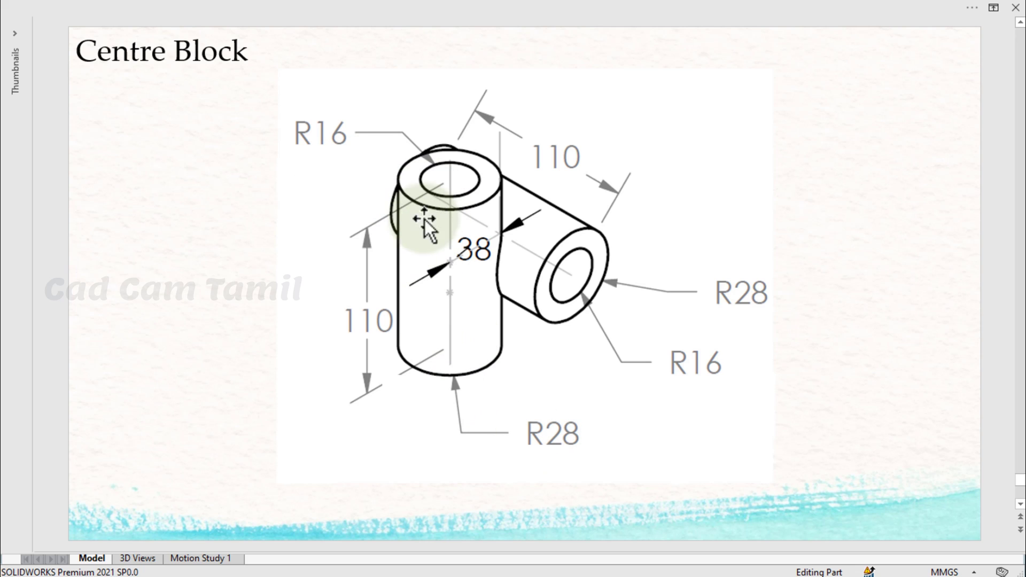
{"action": "key", "text": "alt+Tab"}
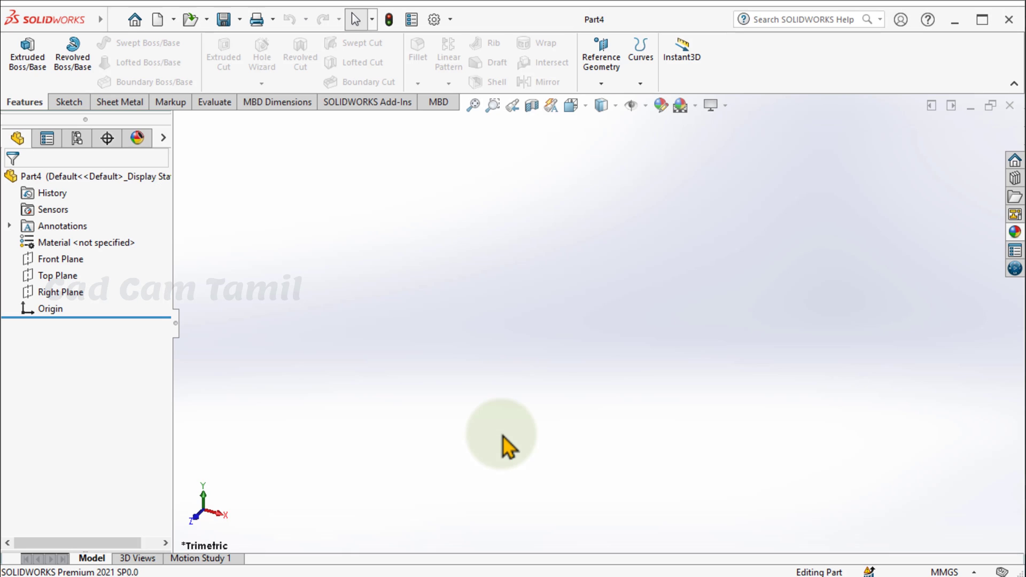
- Start a sketch on the Top Plane and draw two concentric circles at the origin, with radii of about 31 mm and 17 mm
{"action": "left_click", "coordinate": [64, 275]}
{"action": "left_click", "coordinate": [100, 247]}
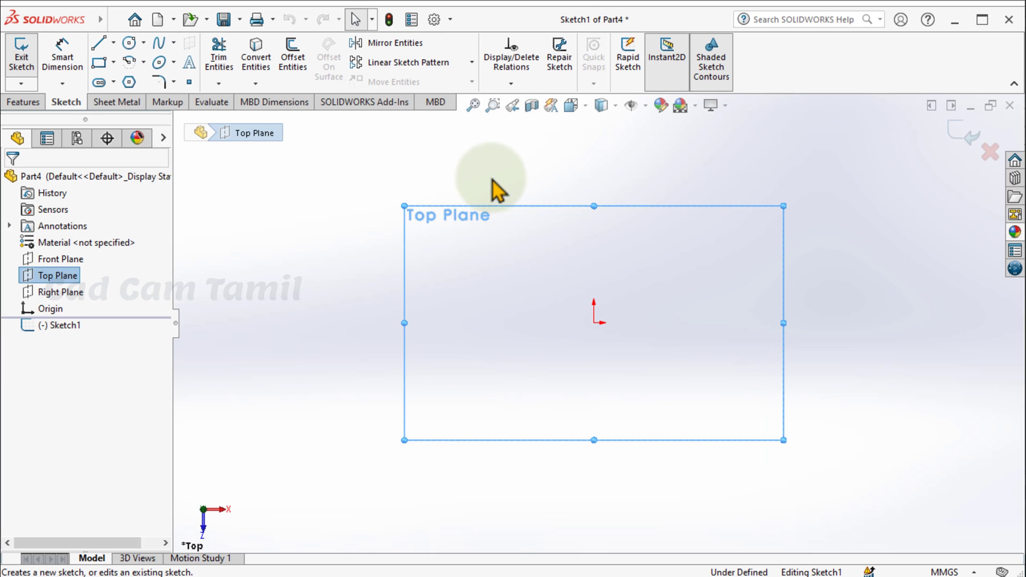
{"action": "left_click", "coordinate": [128, 42]}
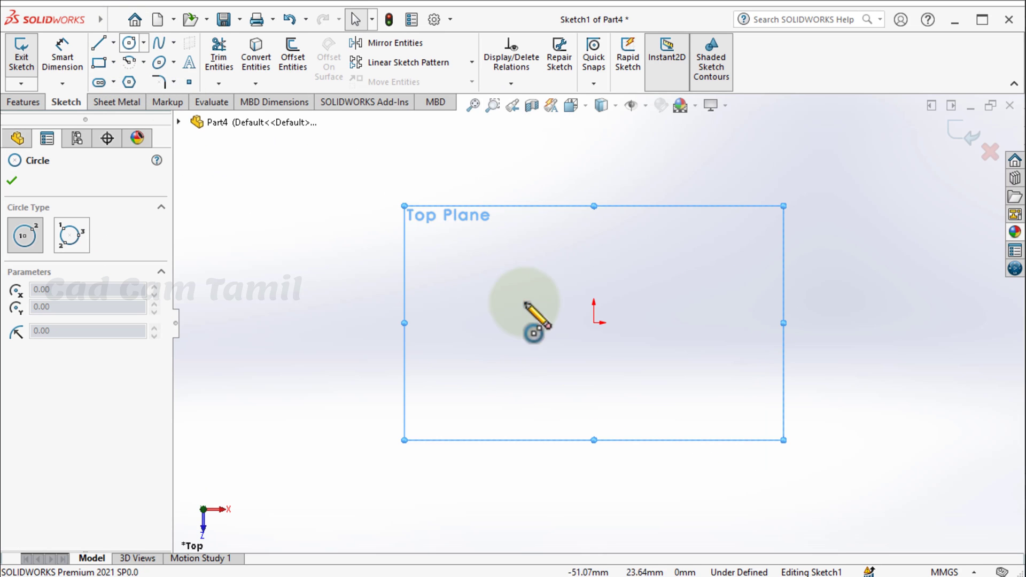
{"action": "left_click", "coordinate": [599, 330]}
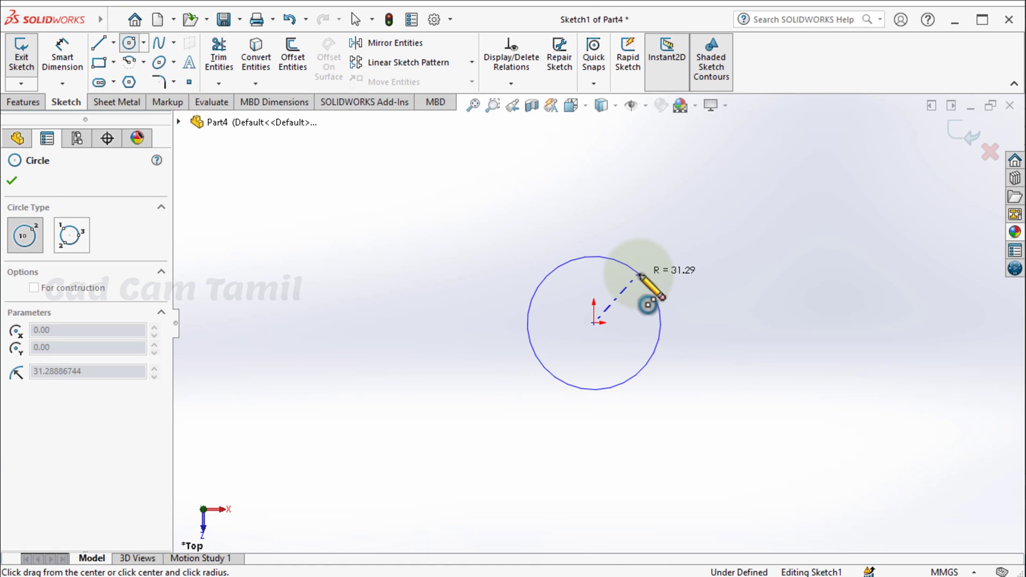
{"action": "left_click", "coordinate": [593, 323]}
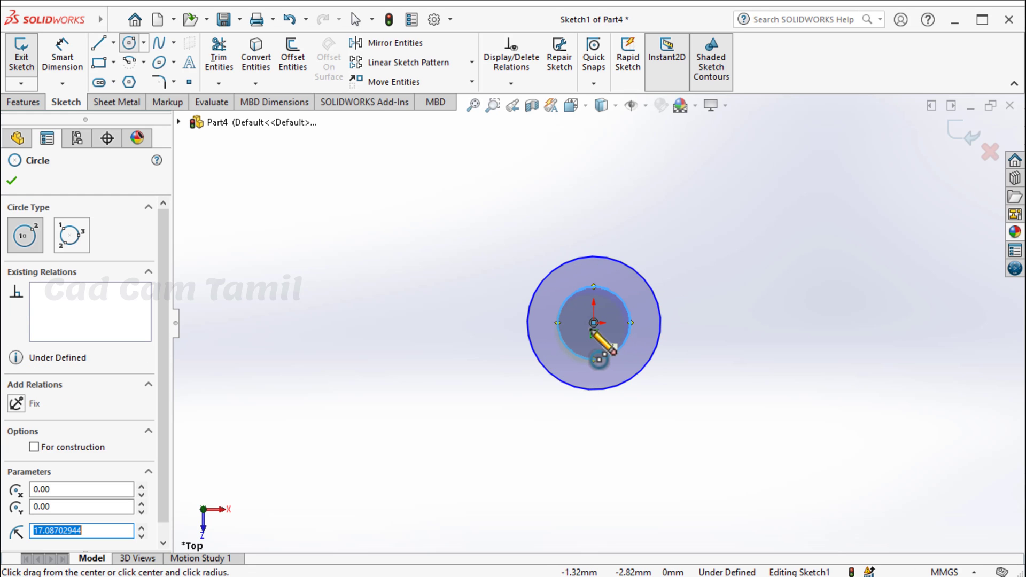
- Check the radii in the Centre Block reference drawing and dimension the larger drawn circle to a 32 mm diameter
{"action": "key", "text": "alt+Tab"}
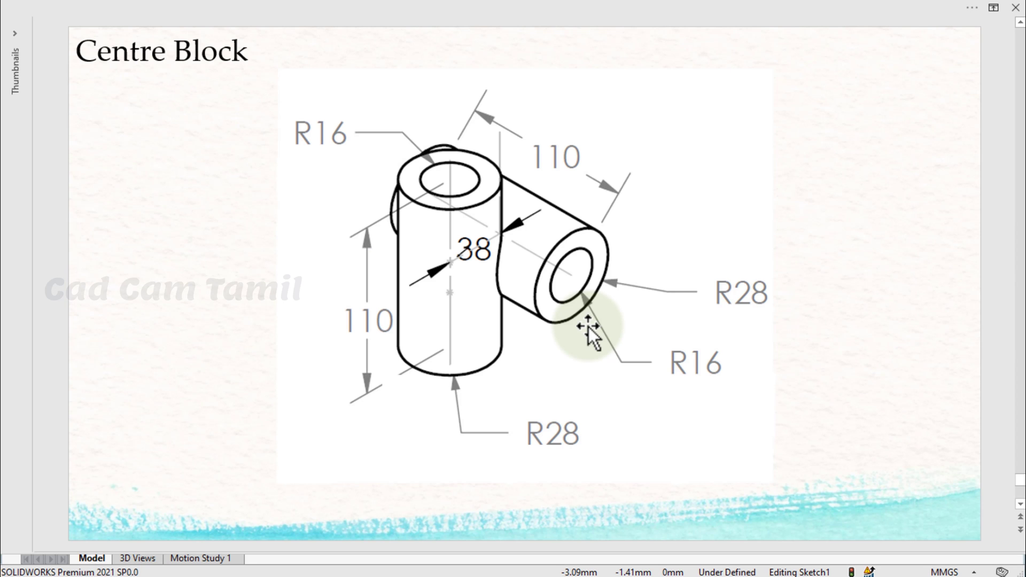
{"action": "key", "text": "alt+Tab"}
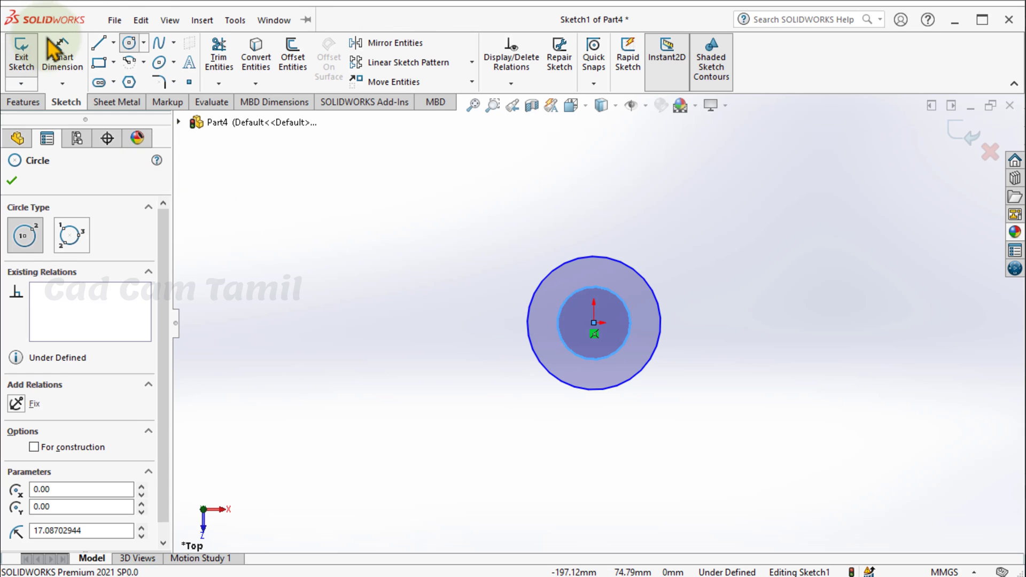
{"action": "left_click", "coordinate": [48, 43]}
{"action": "left_click", "coordinate": [661, 310]}
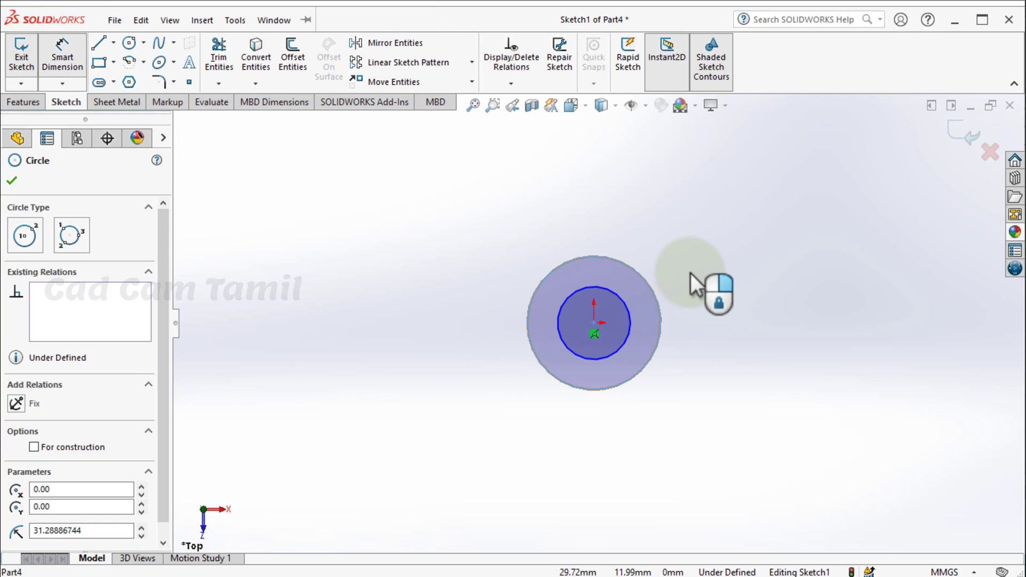
{"action": "left_click", "coordinate": [704, 307]}
{"action": "type", "text": "32"}
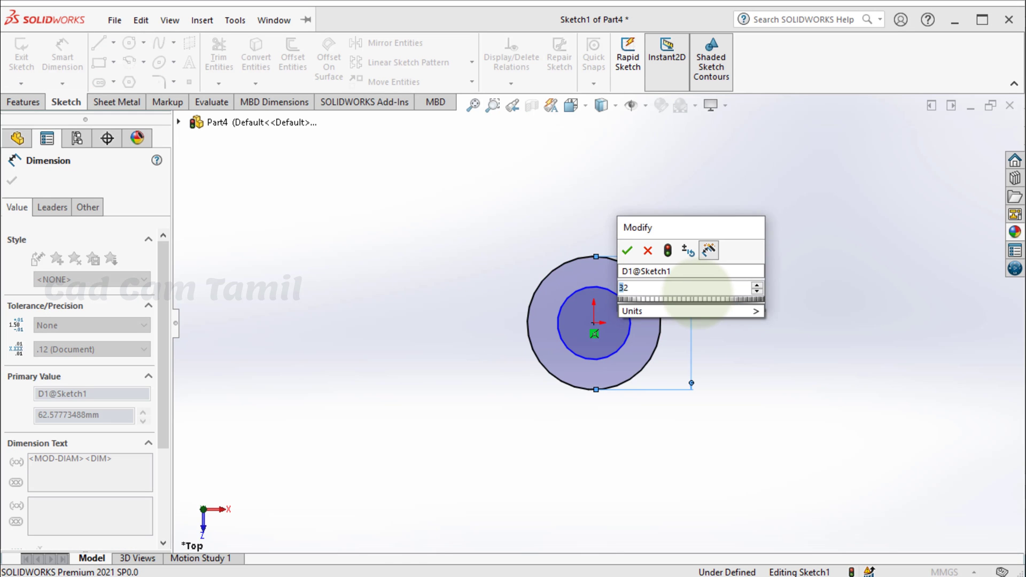
{"action": "key", "text": "Return"}
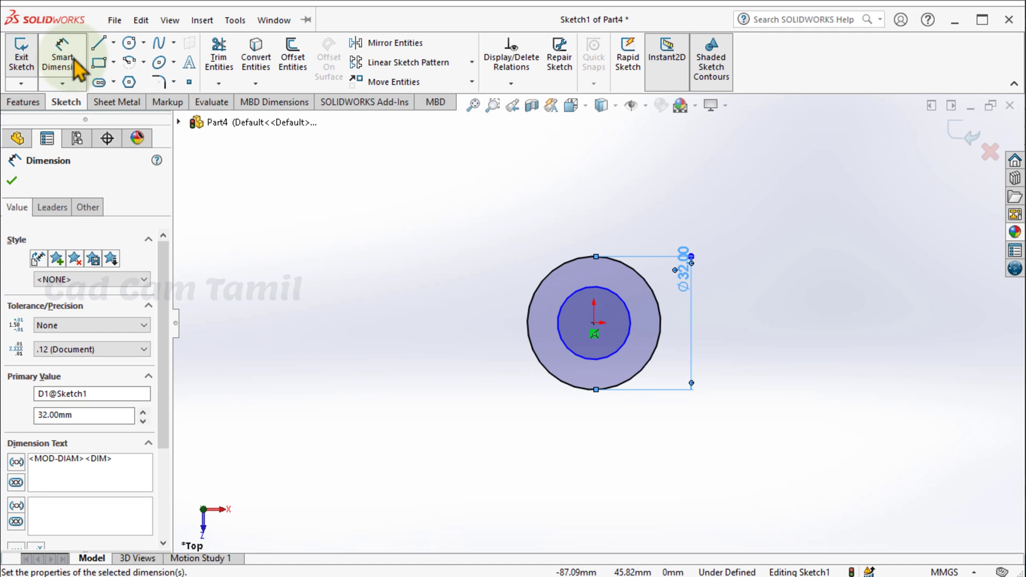
- Dimension the other concentric circle to a 56 mm diameter and exit the sketch
{"action": "left_click", "coordinate": [618, 346]}
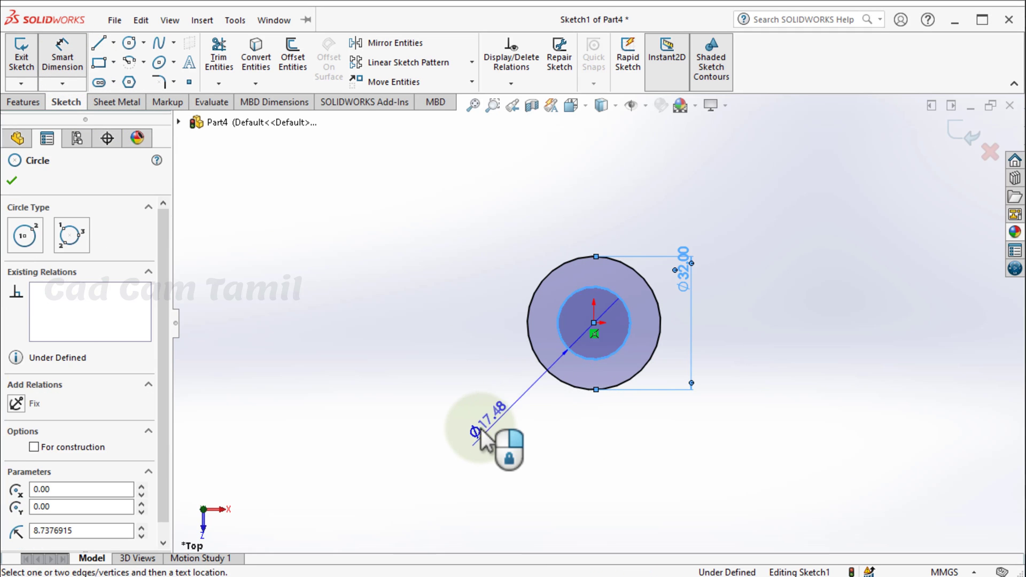
{"action": "left_click", "coordinate": [483, 439]}
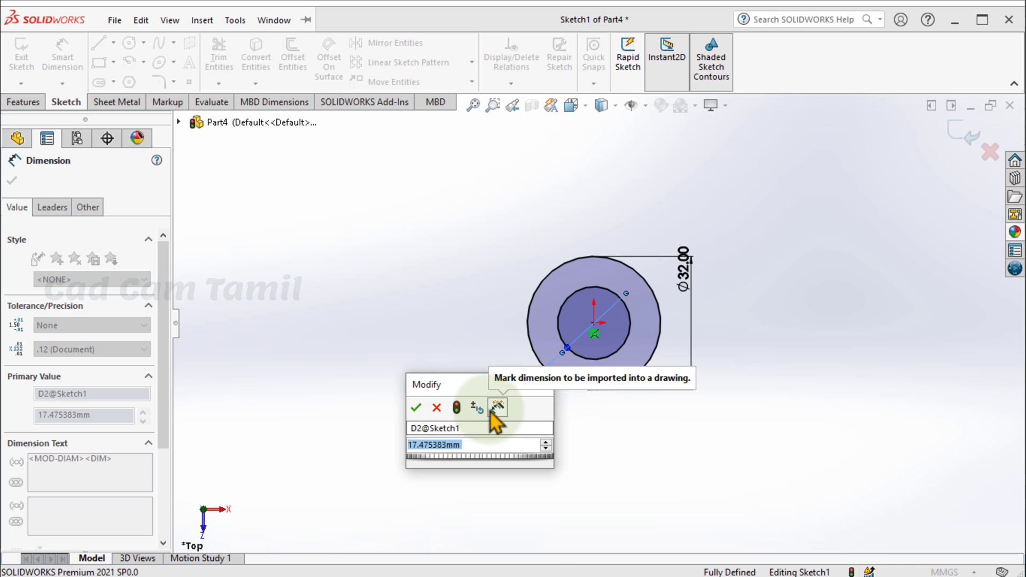
{"action": "type", "text": "56"}
{"action": "key", "text": "Return"}
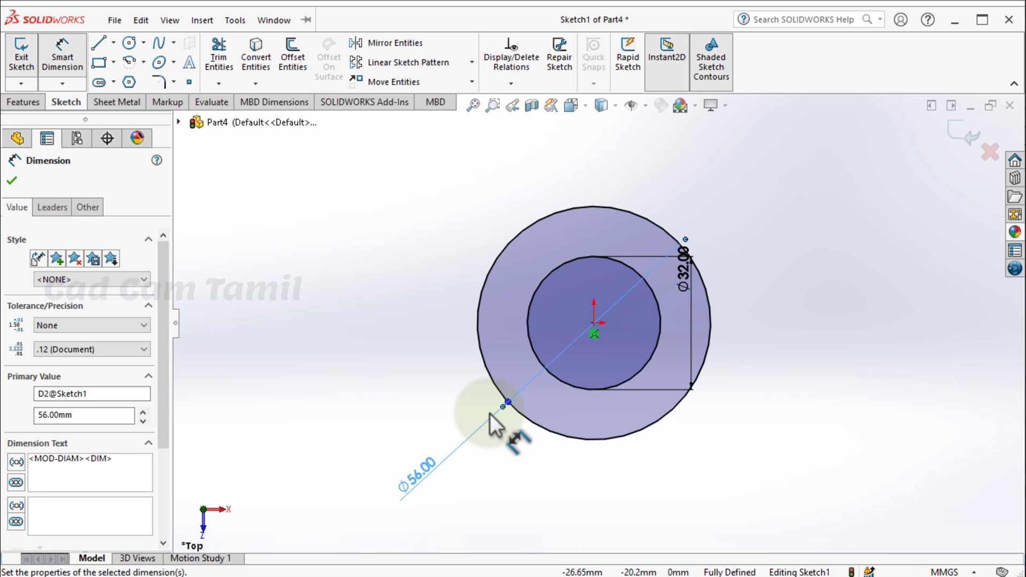
{"action": "key", "text": "Escape"}
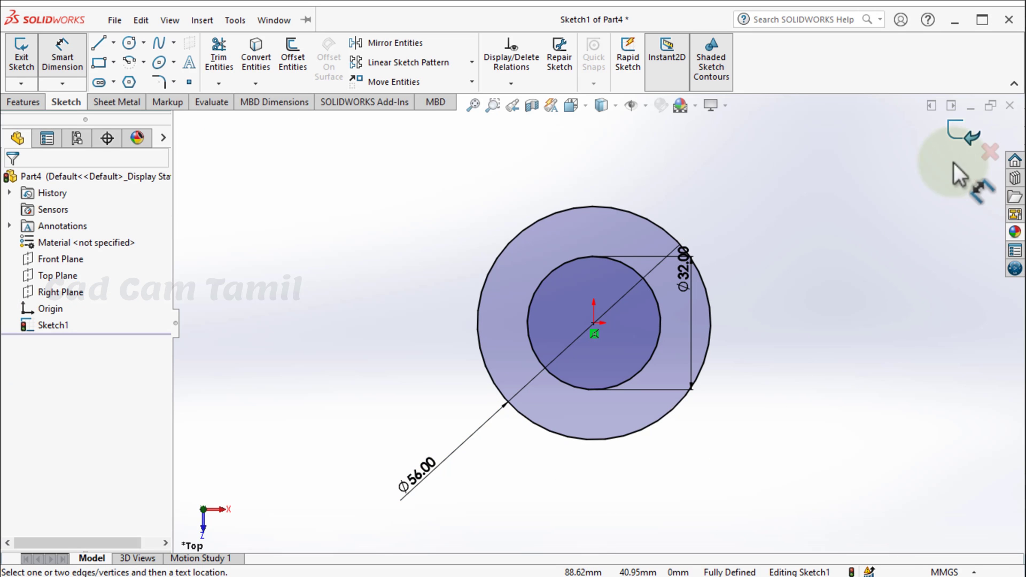
{"action": "left_click", "coordinate": [964, 134]}
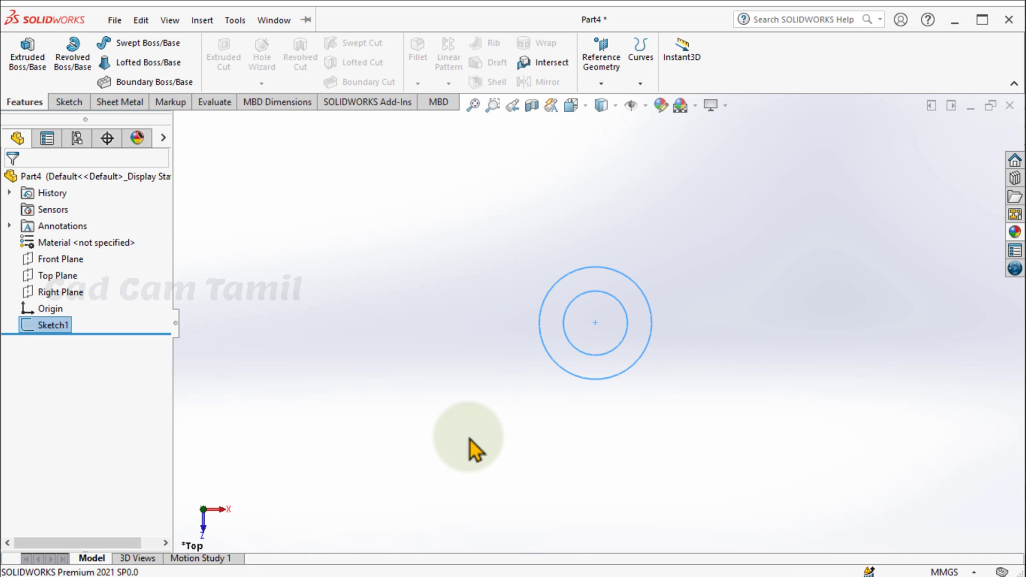
- Extrude the ring profile to a total of 110 mm, symmetric about the Top Plane
{"action": "left_click", "coordinate": [28, 57]}
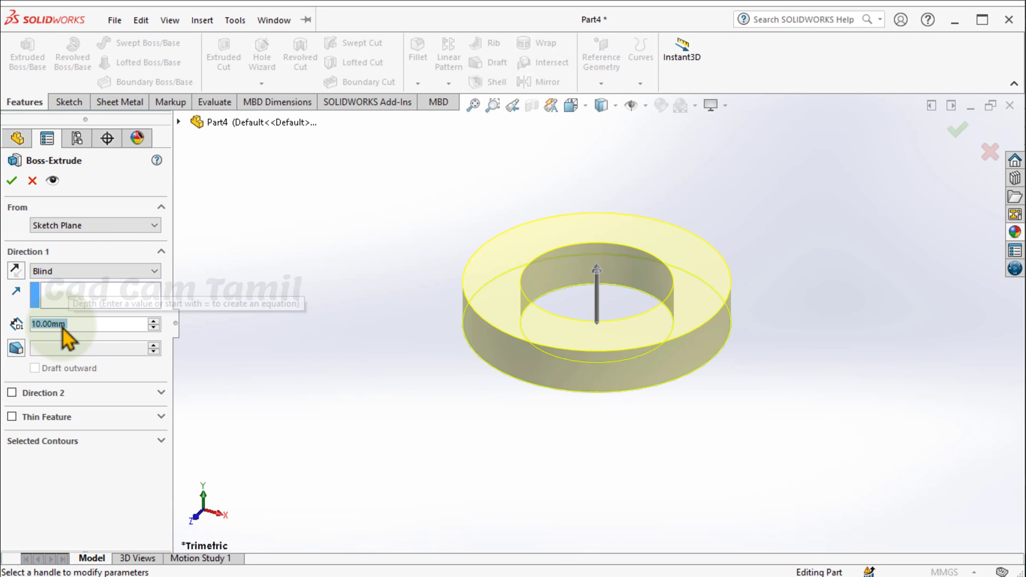
{"action": "type", "text": "110"}
{"action": "key", "text": "Return"}
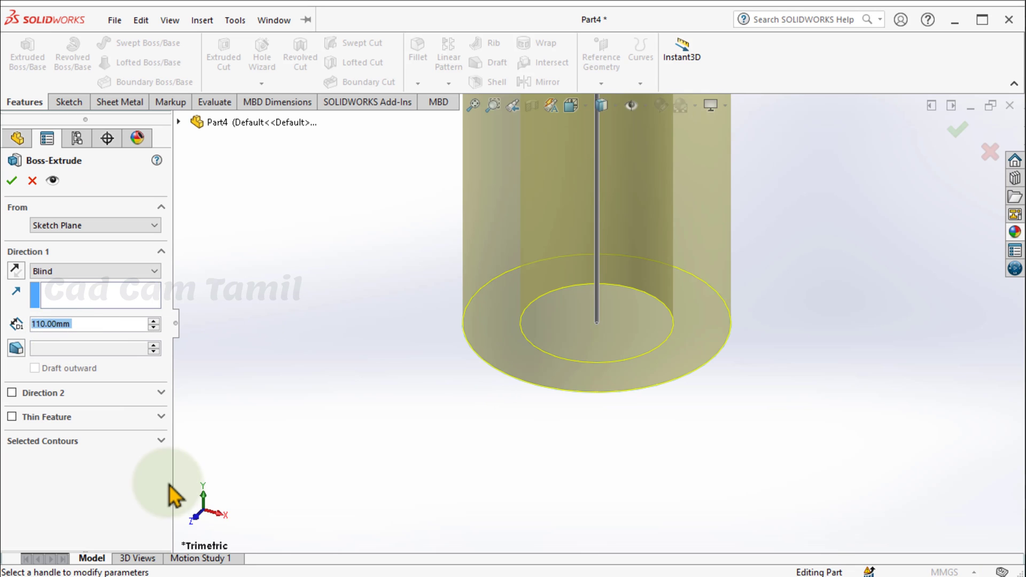
{"action": "left_click", "coordinate": [957, 130]}
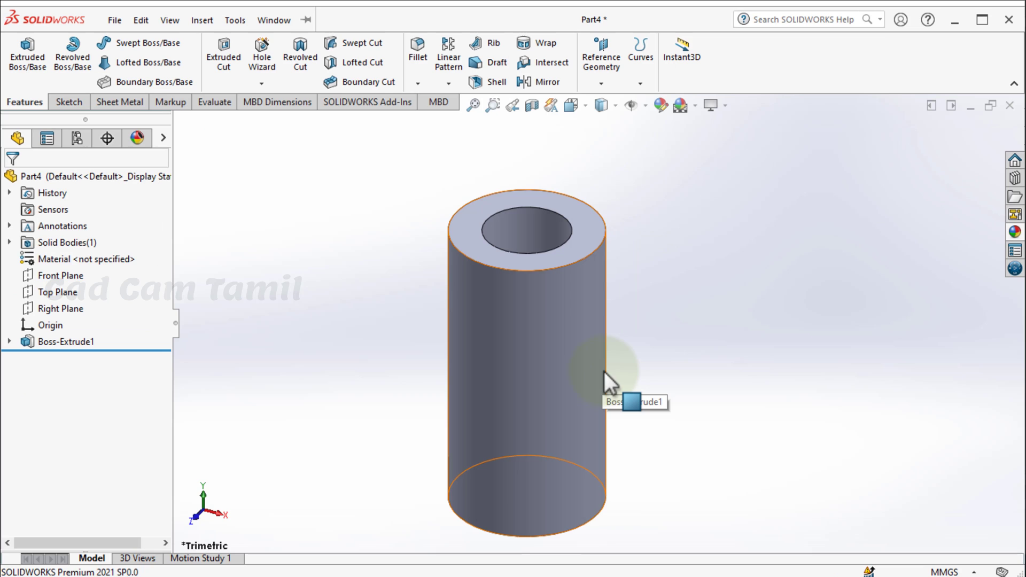
- On the Front Plane, sketch two concentric circles of about 20 mm and 9 mm radius, centred about 79 mm horizontally from the origin
{"action": "left_click", "coordinate": [45, 277]}
{"action": "left_click", "coordinate": [56, 255]}
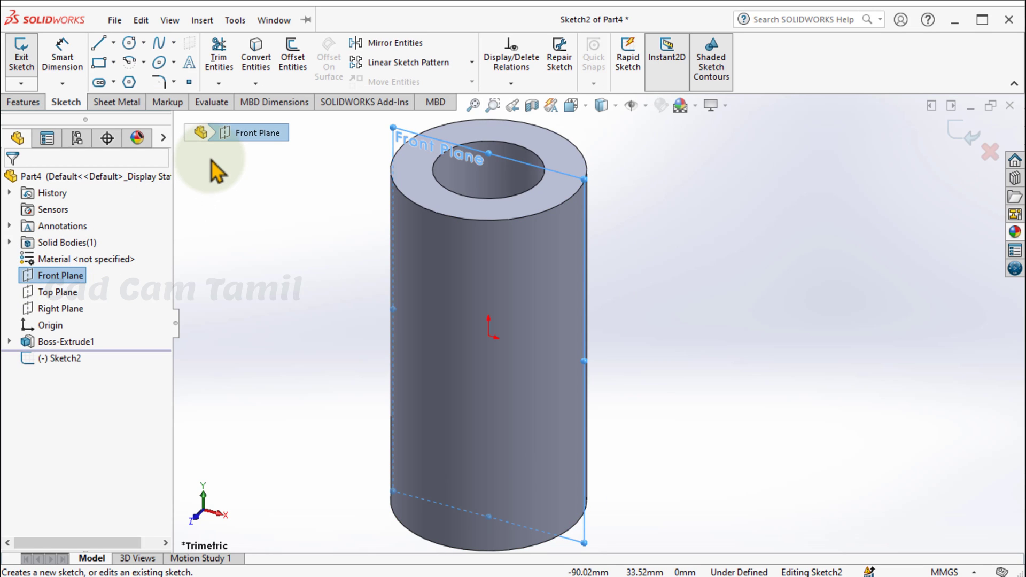
{"action": "key", "text": "ctrl+8"}
{"action": "scroll", "coordinate": [598, 324], "scroll_direction": "up", "scroll_amount": 3}
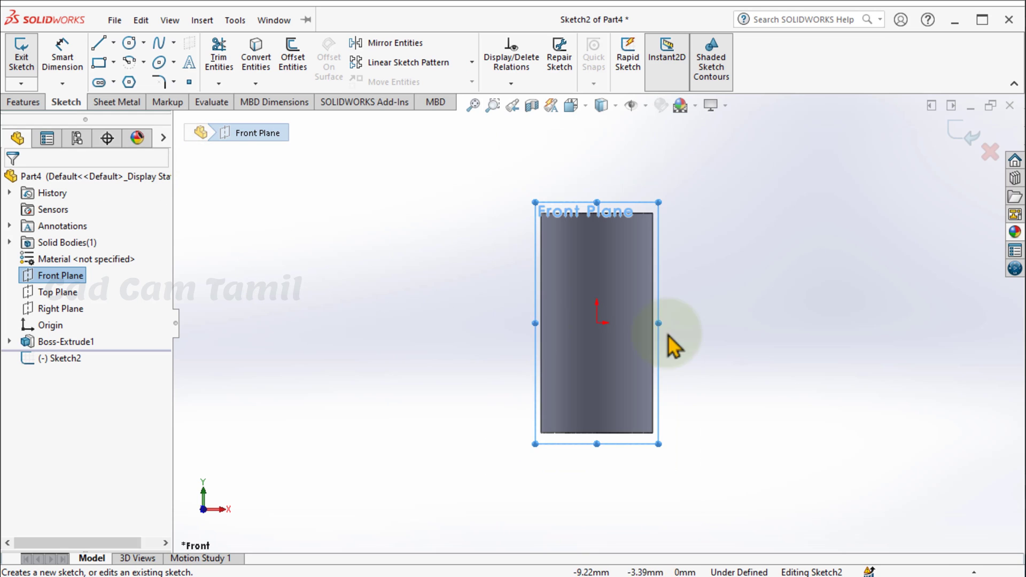
{"action": "scroll", "coordinate": [947, 313], "scroll_direction": "down", "scroll_amount": 4}
{"action": "scroll", "coordinate": [611, 354], "scroll_direction": "up", "scroll_amount": 4}
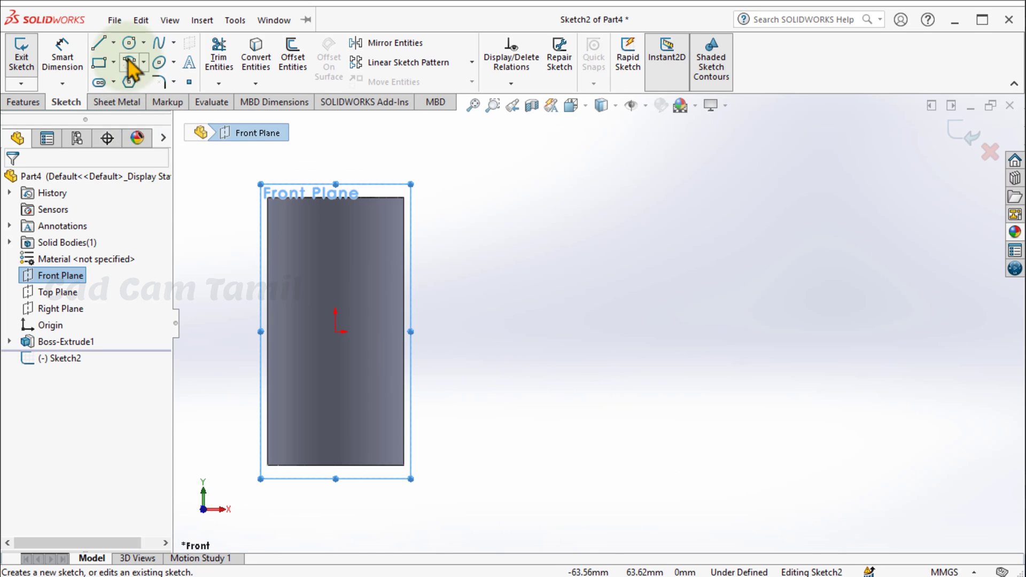
{"action": "left_click", "coordinate": [129, 43]}
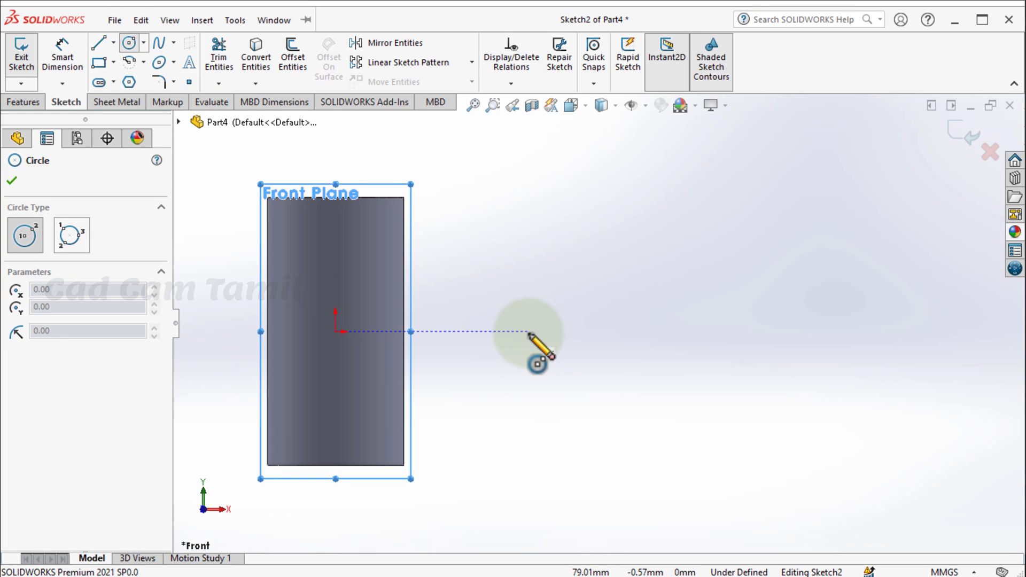
{"action": "left_click", "coordinate": [528, 332]}
{"action": "left_click", "coordinate": [548, 285]}
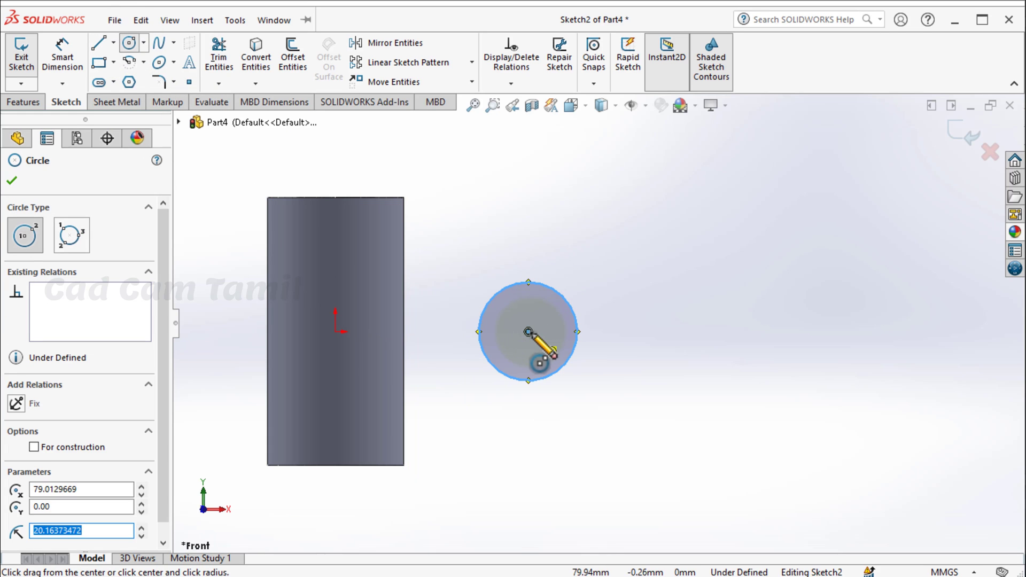
{"action": "left_click", "coordinate": [527, 332]}
{"action": "left_click", "coordinate": [545, 316]}
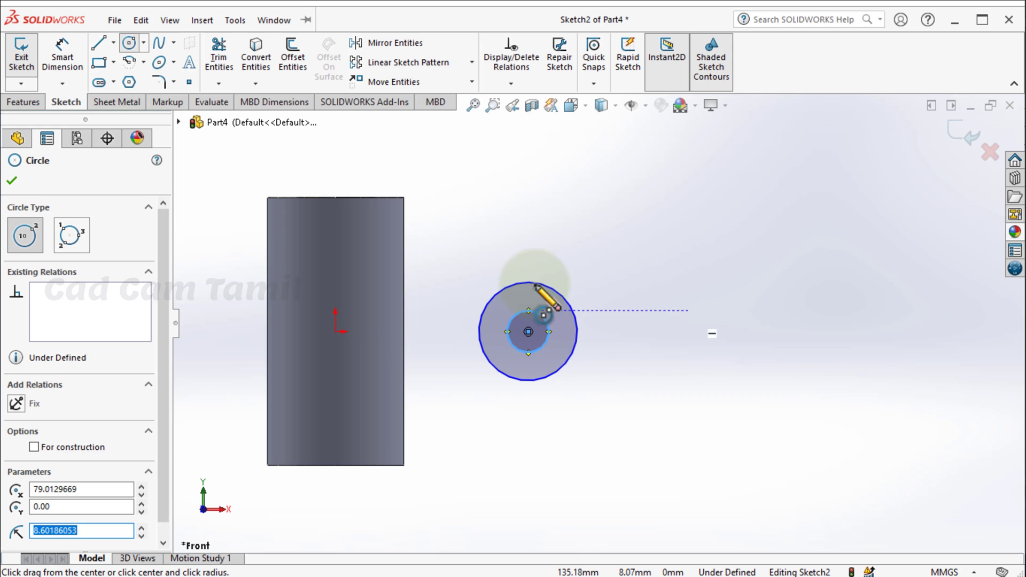
- Dimension the inner circle to a 32 mm diameter and the outer circle to a 56 mm diameter
{"action": "left_click", "coordinate": [62, 53]}
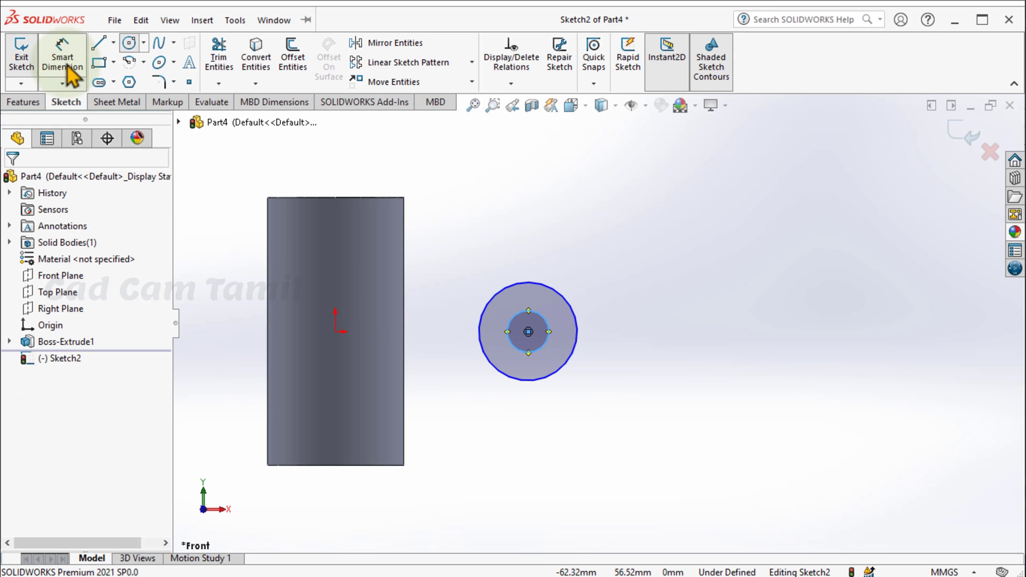
{"action": "left_click", "coordinate": [546, 319]}
{"action": "left_click", "coordinate": [638, 323]}
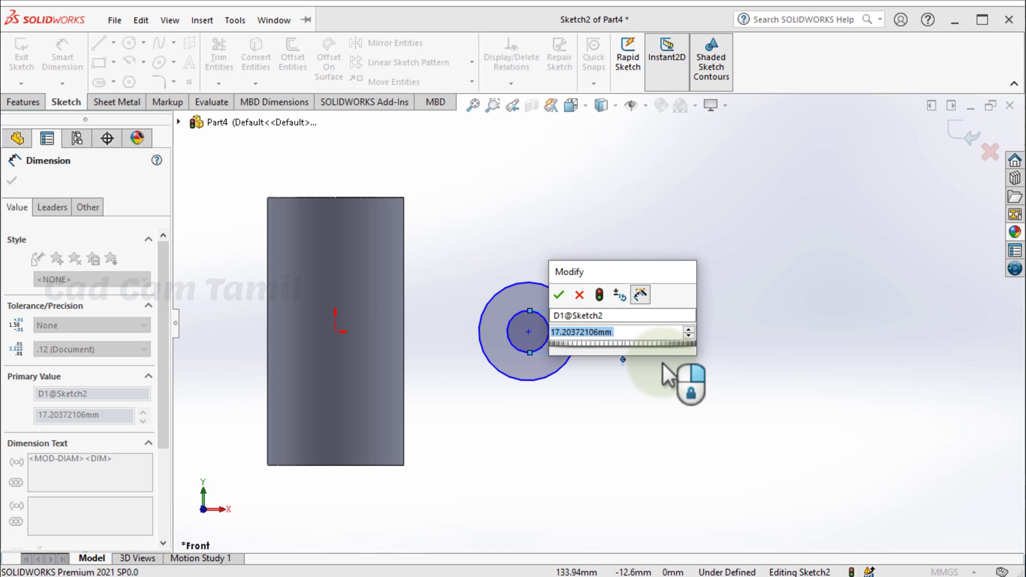
{"action": "type", "text": "32"}
{"action": "key", "text": "Return"}
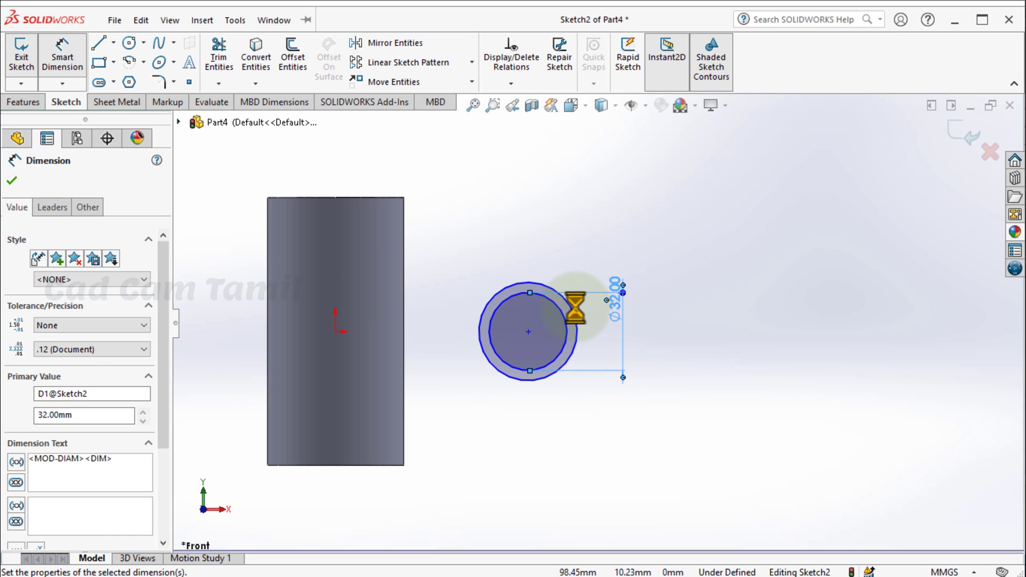
{"action": "left_click", "coordinate": [576, 321]}
{"action": "left_click", "coordinate": [674, 301]}
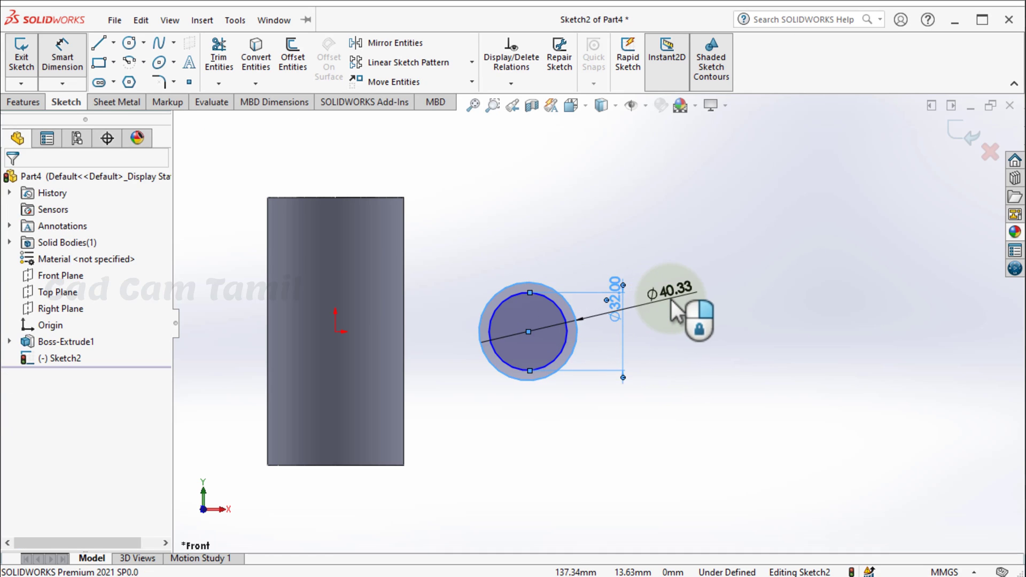
{"action": "type", "text": "56"}
{"action": "key", "text": "Return"}
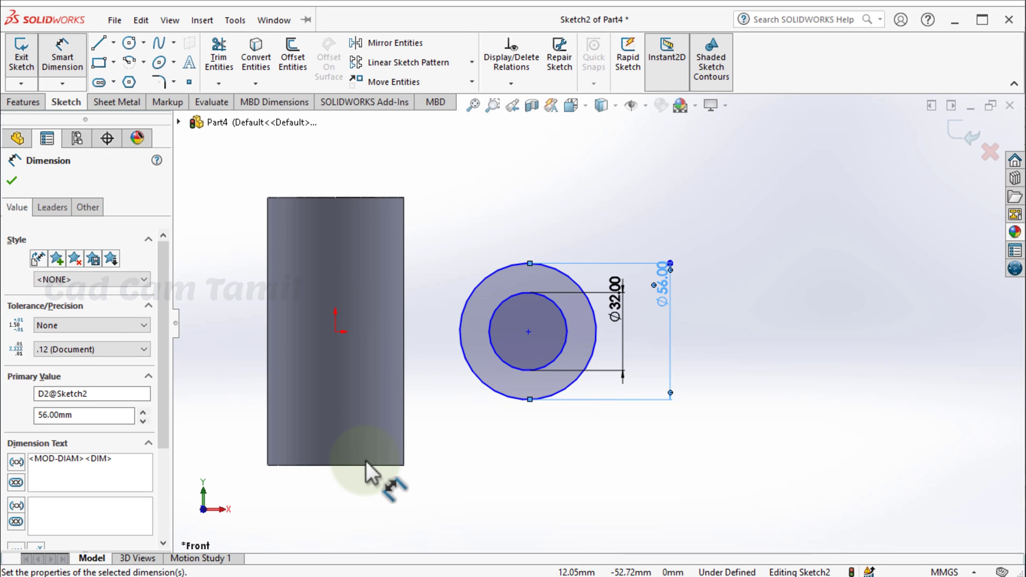
- Check the centre offset in the reference drawing and dimension the horizontal distance from the origin to the circles' centre as 38 mm
{"action": "key", "text": "alt+Tab"}
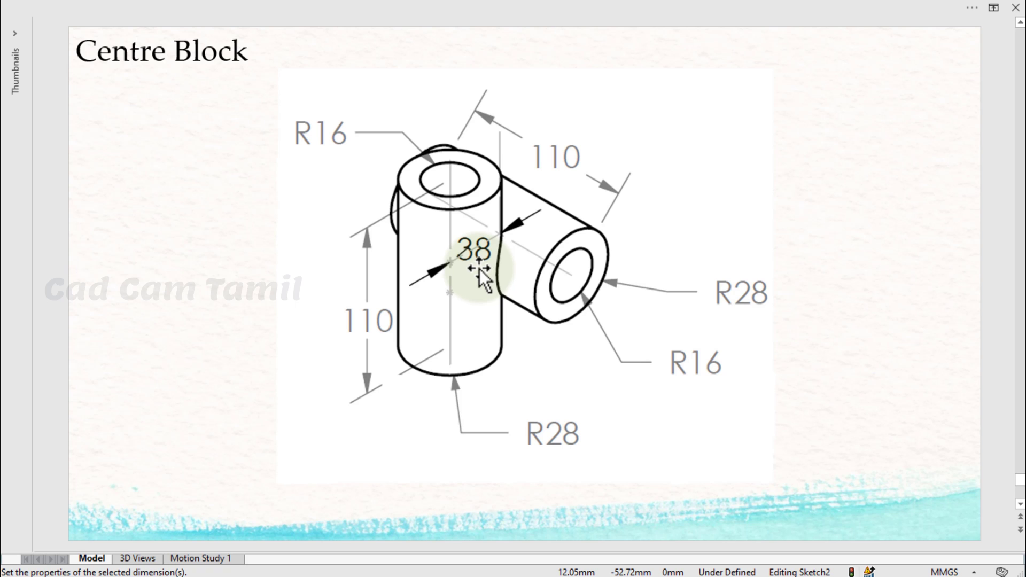
{"action": "key", "text": "alt+Tab"}
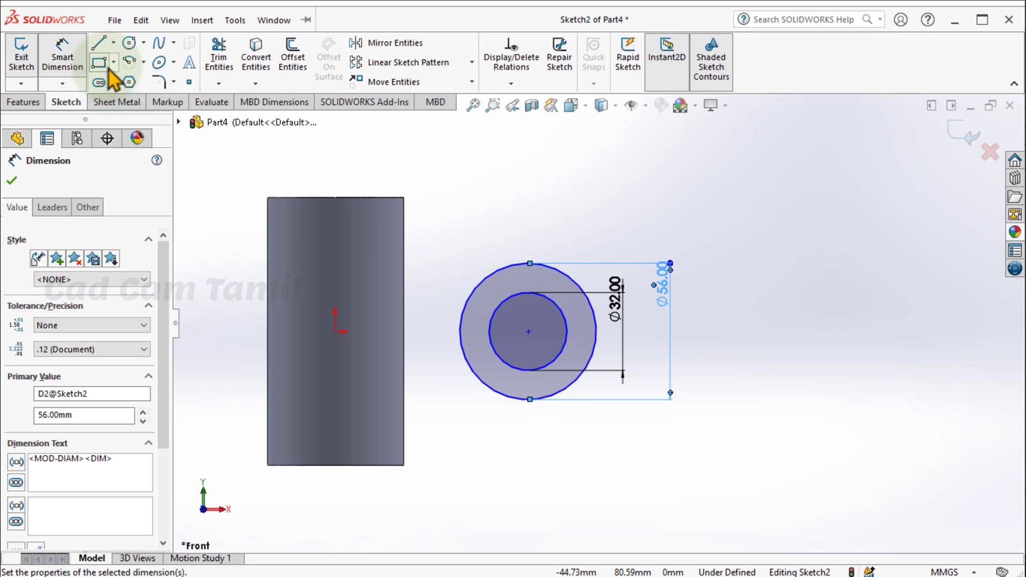
{"action": "left_click", "coordinate": [335, 331]}
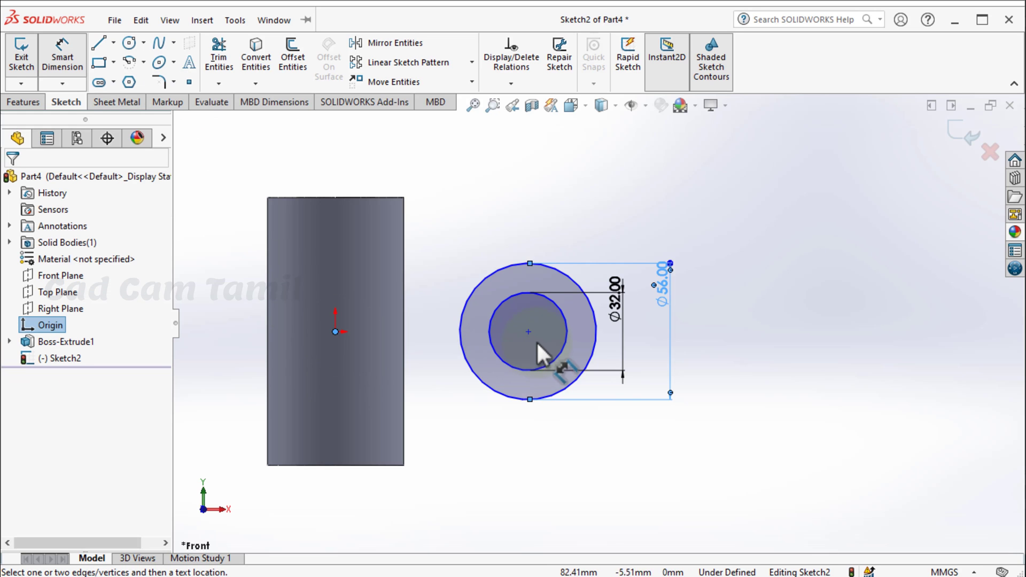
{"action": "left_click", "coordinate": [529, 332]}
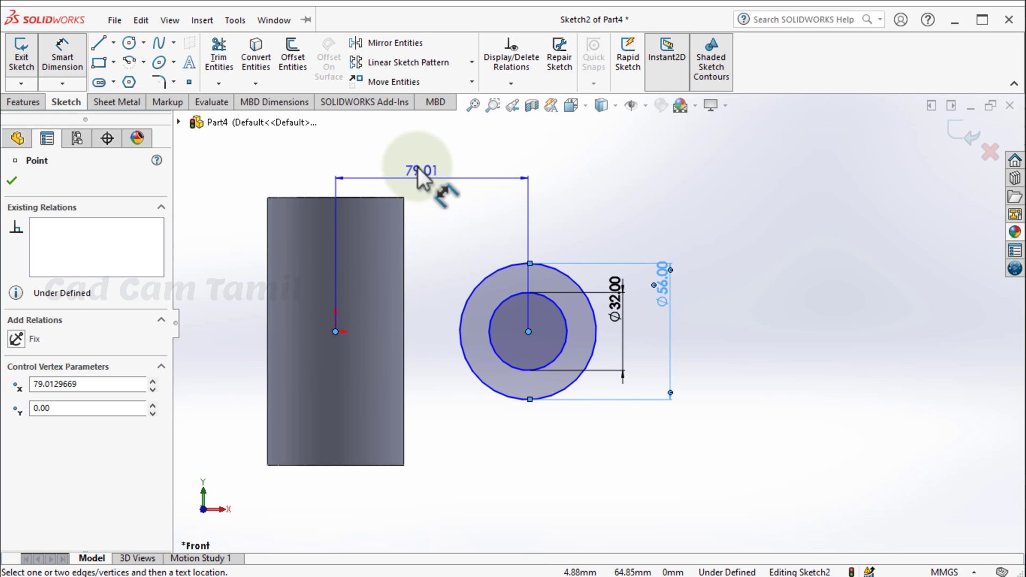
{"action": "left_click", "coordinate": [413, 160]}
{"action": "type", "text": "80"}
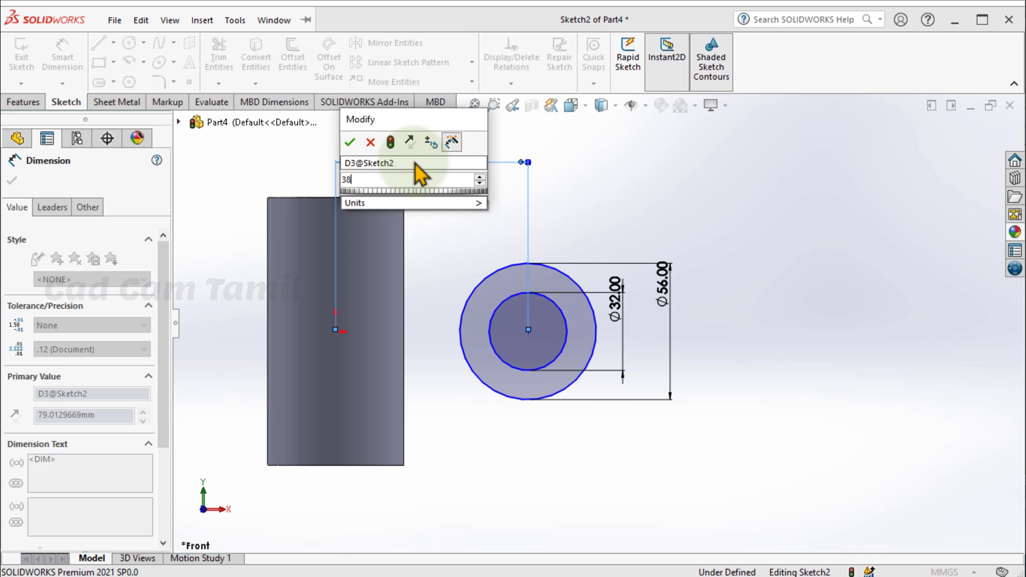
{"action": "key", "text": "Return"}
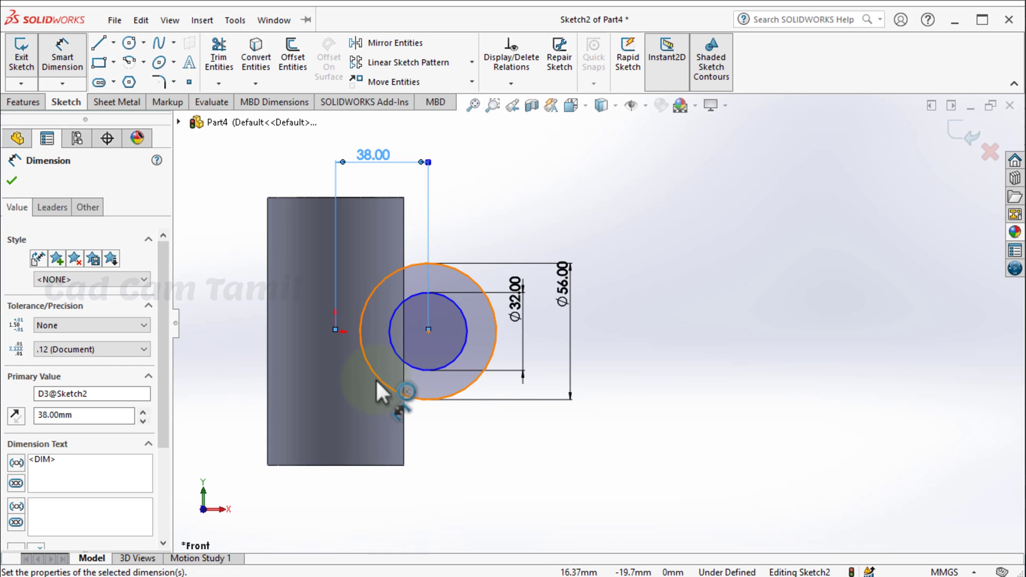
{"action": "left_click", "coordinate": [12, 182]}
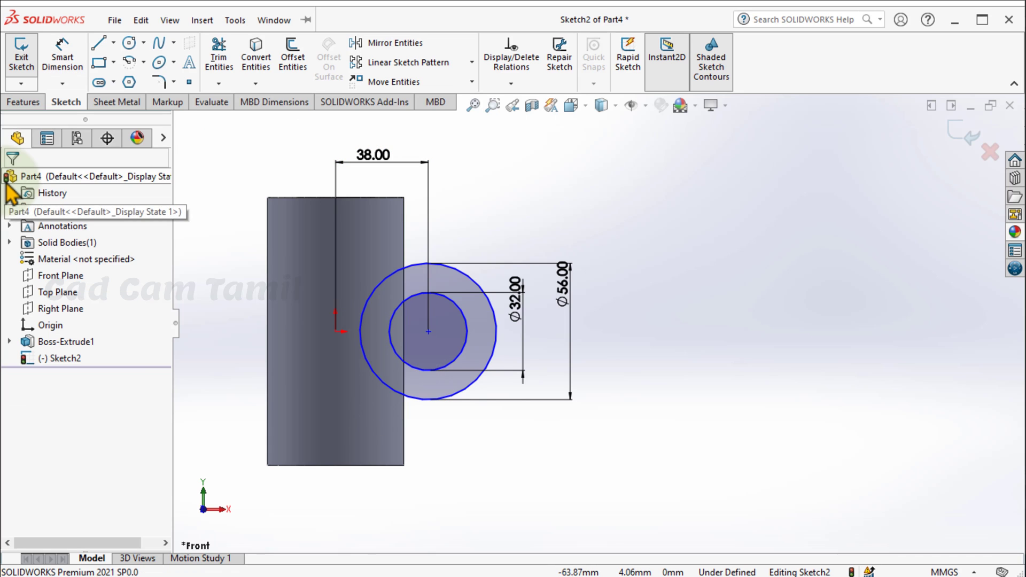
- Extrude the second ring profile to a total of 110 mm, symmetric about the Front Plane, merged with the first cylinder
{"action": "left_click", "coordinate": [950, 145]}
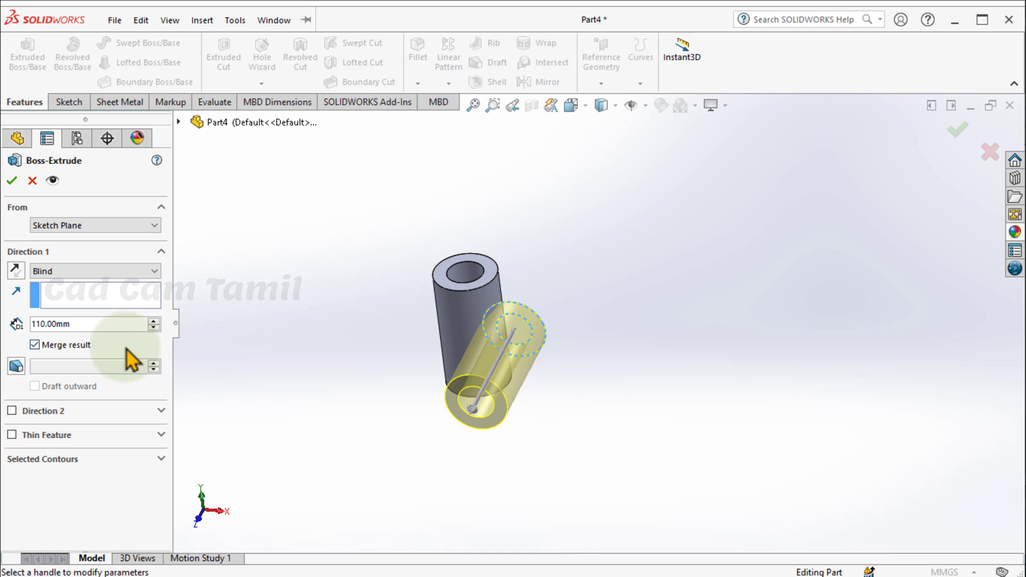
{"action": "left_click", "coordinate": [72, 273]}
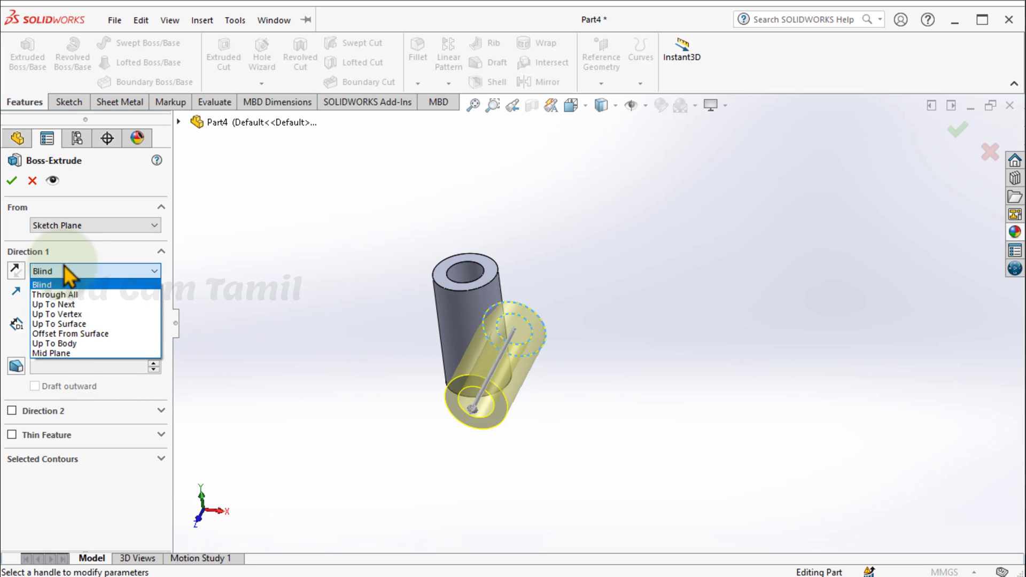
{"action": "left_click", "coordinate": [70, 351]}
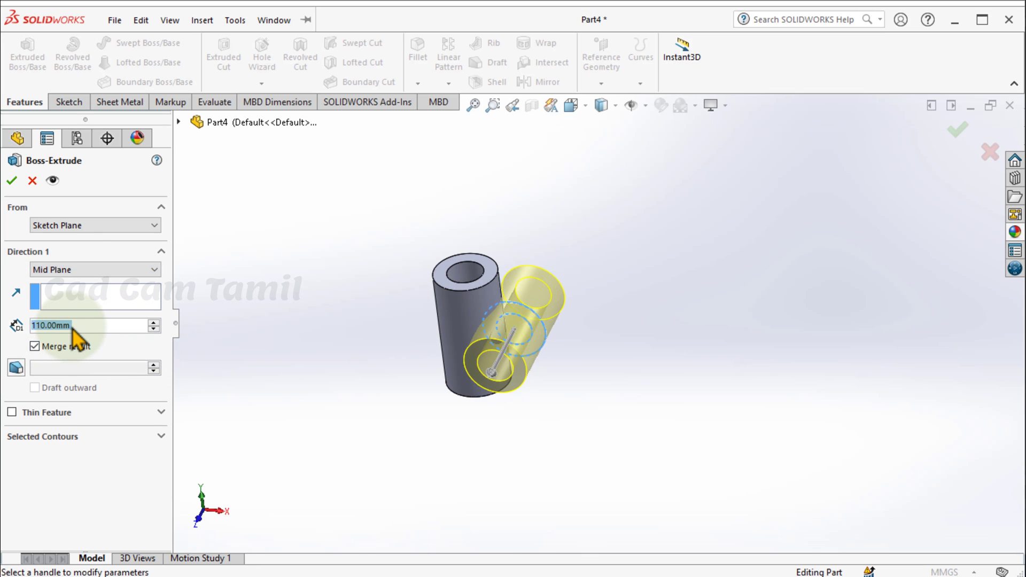
{"action": "left_click", "coordinate": [12, 181]}
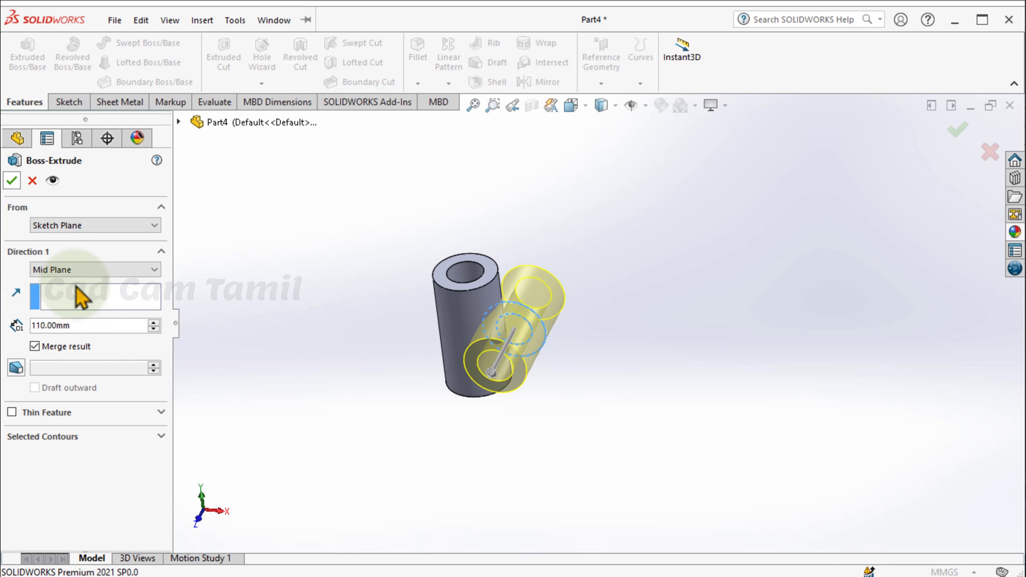
{"action": "left_click", "coordinate": [548, 447]}
- On the end face of the first cylinder, sketch a 16 mm radius circle centred on the origin, matching the bore edge
{"action": "middle_click_drag", "start_coordinate": [545, 421], "coordinate": [528, 337]}
{"action": "scroll", "coordinate": [528, 334], "scroll_direction": "down", "scroll_amount": 3}
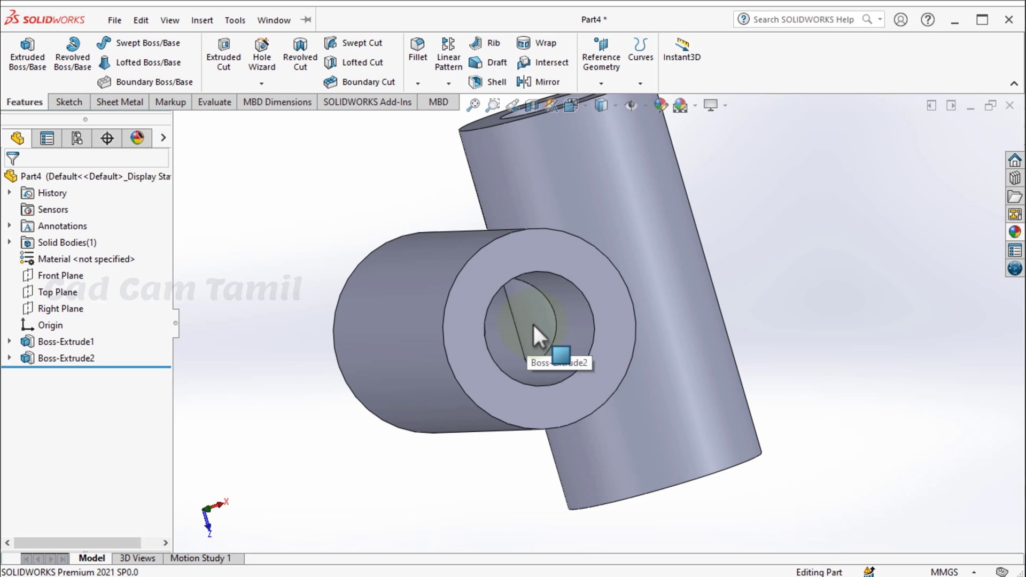
{"action": "left_click", "coordinate": [567, 252]}
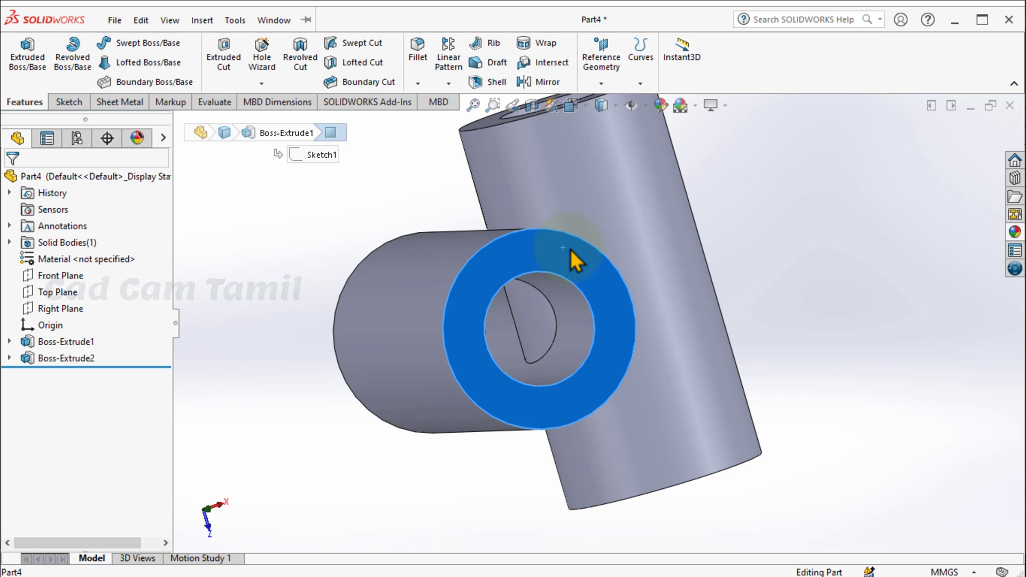
{"action": "left_click", "coordinate": [629, 204]}
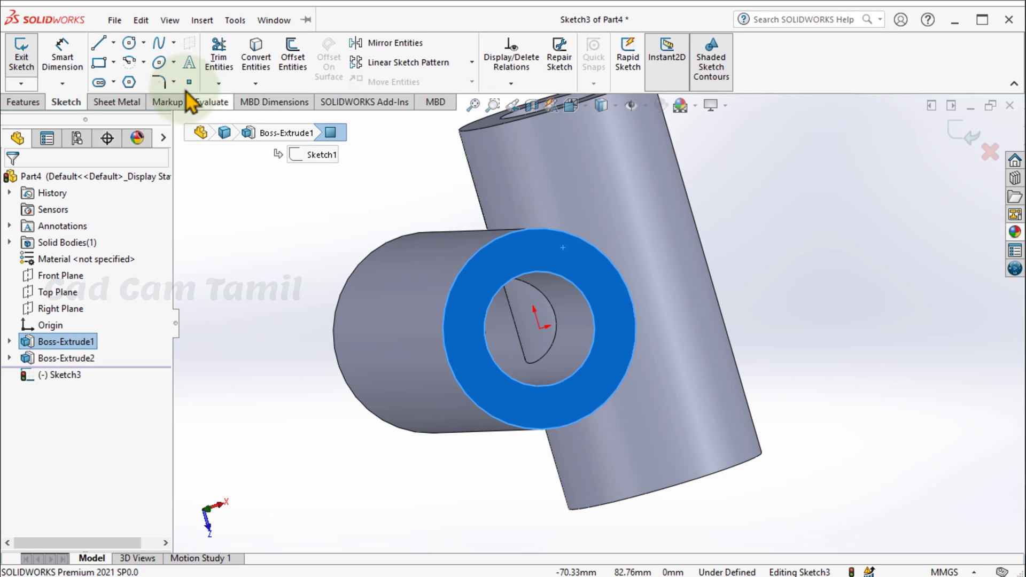
{"action": "left_click", "coordinate": [129, 44]}
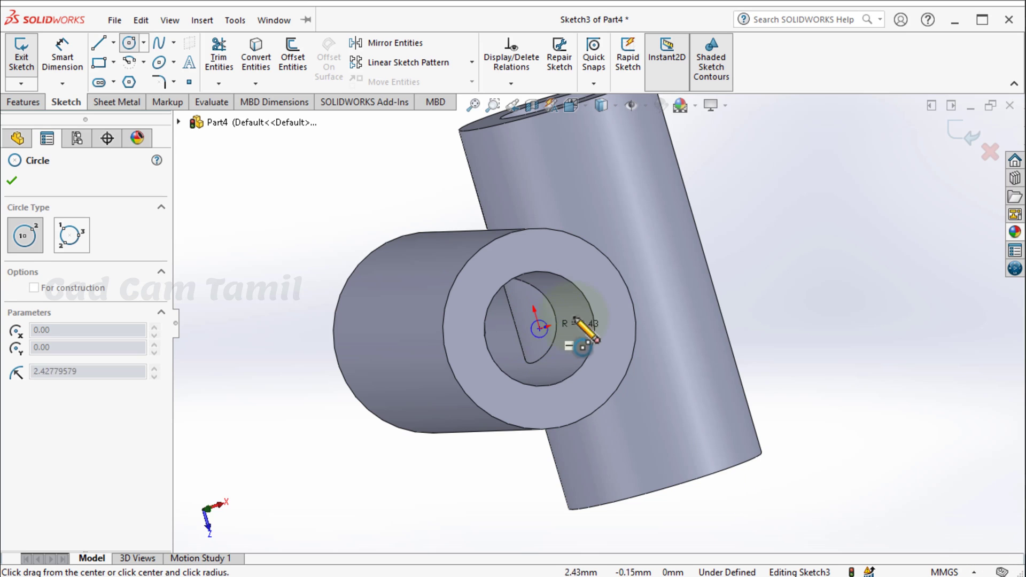
{"action": "left_click", "coordinate": [588, 303]}
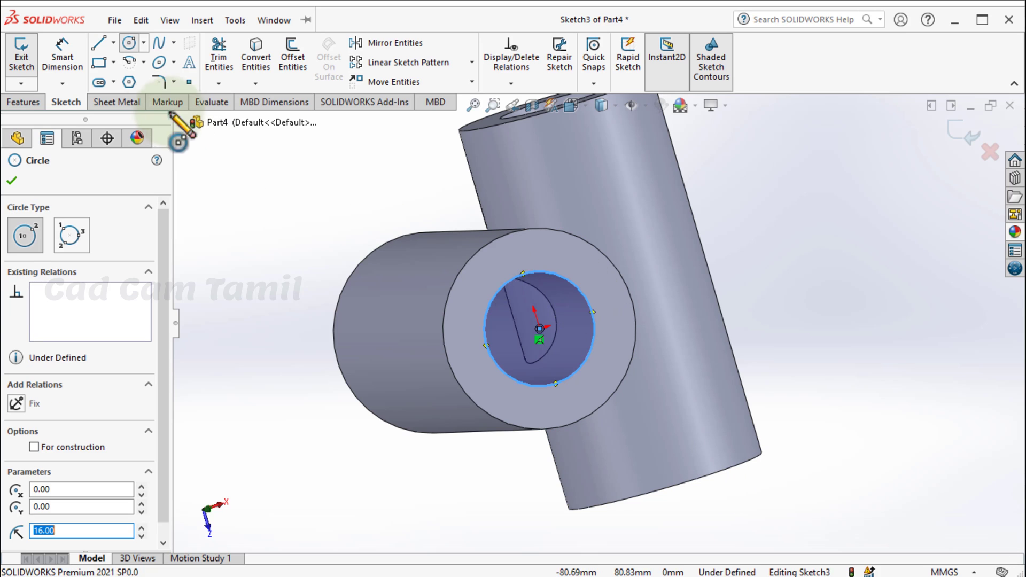
- Extrude-cut the circle 110 mm deep to clear the first cylinder's bore
{"action": "left_click", "coordinate": [961, 133]}
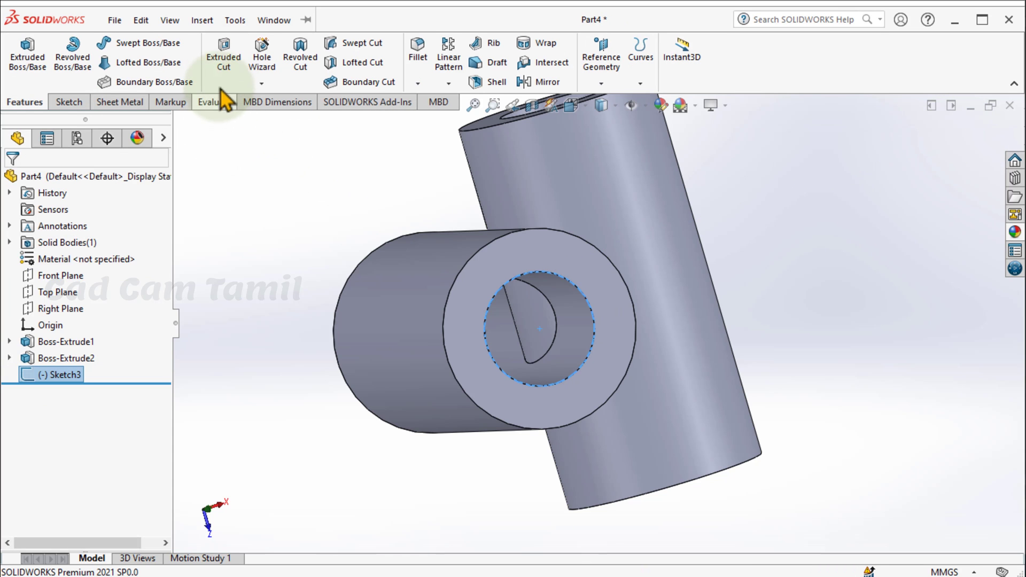
{"action": "left_click", "coordinate": [223, 59]}
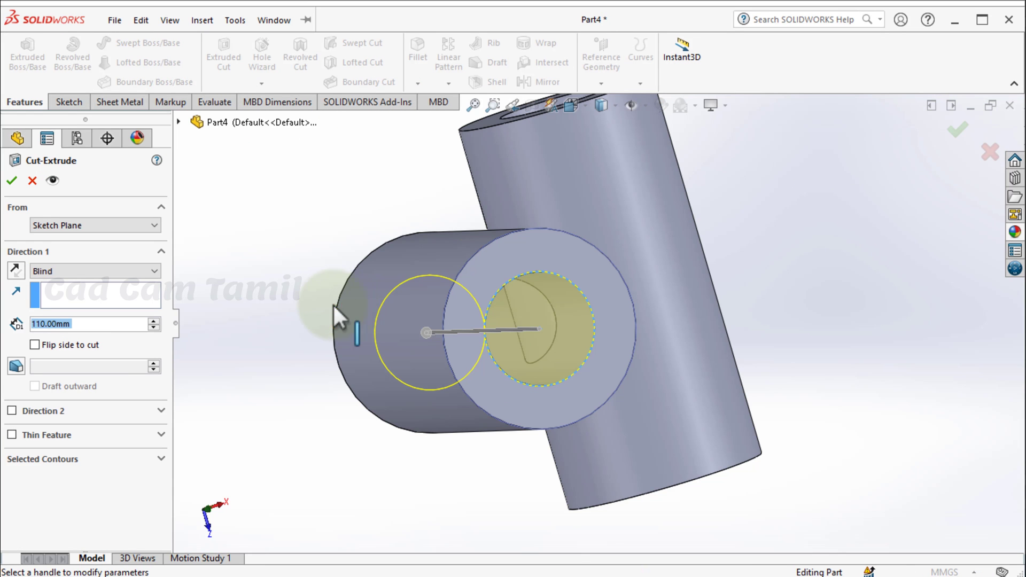
{"action": "left_click", "coordinate": [12, 182]}
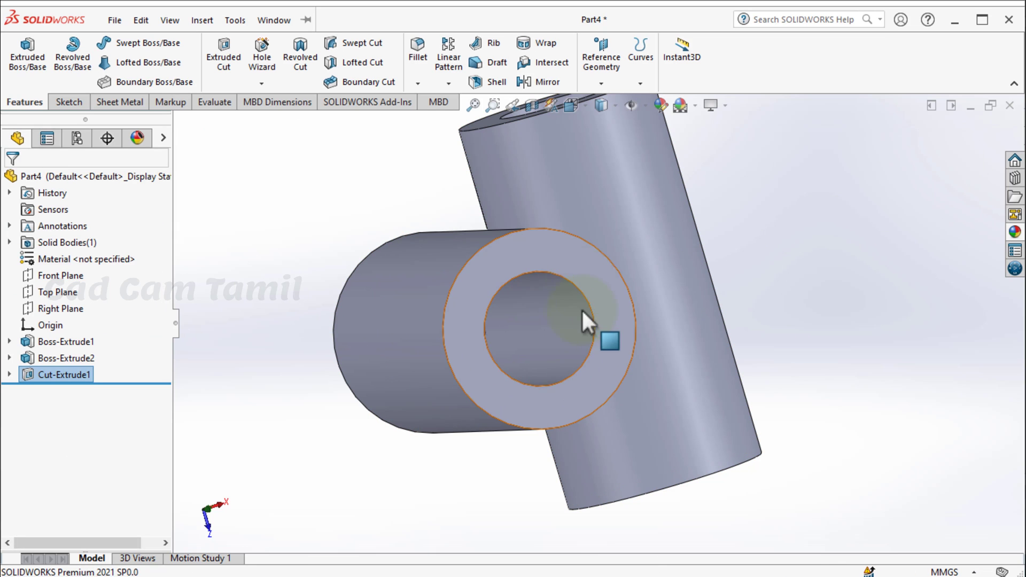
- On the end face of the second cylinder, sketch a circle of about 15.6 mm radius concentric with its bore
{"action": "scroll", "coordinate": [510, 322], "scroll_direction": "up", "scroll_amount": 5}
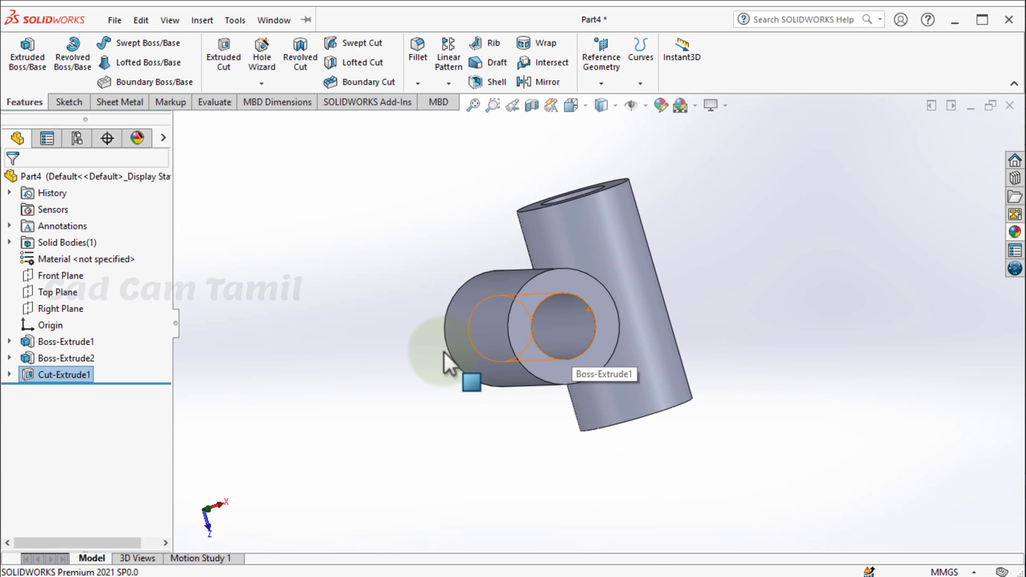
{"action": "middle_click_drag", "start_coordinate": [657, 294], "coordinate": [623, 351]}
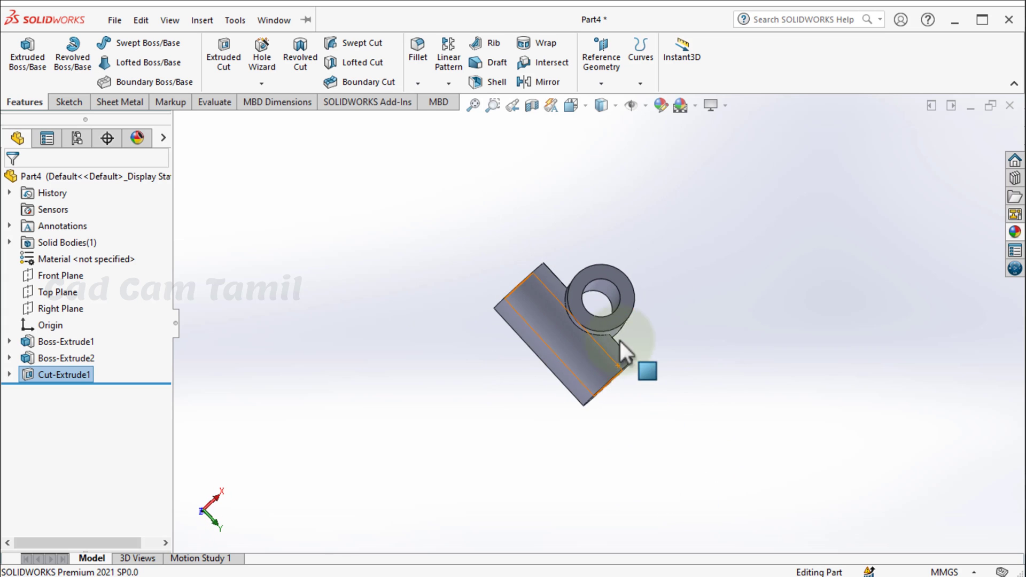
{"action": "scroll", "coordinate": [600, 309], "scroll_direction": "down", "scroll_amount": 3}
{"action": "scroll", "coordinate": [619, 321], "scroll_direction": "down", "scroll_amount": 2}
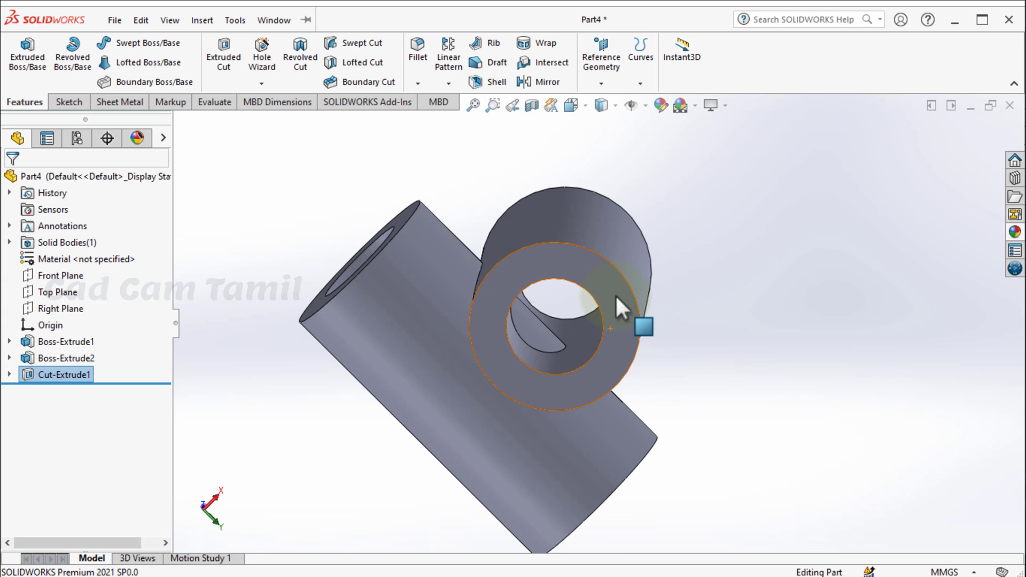
{"action": "left_click", "coordinate": [616, 304]}
{"action": "left_click", "coordinate": [668, 261]}
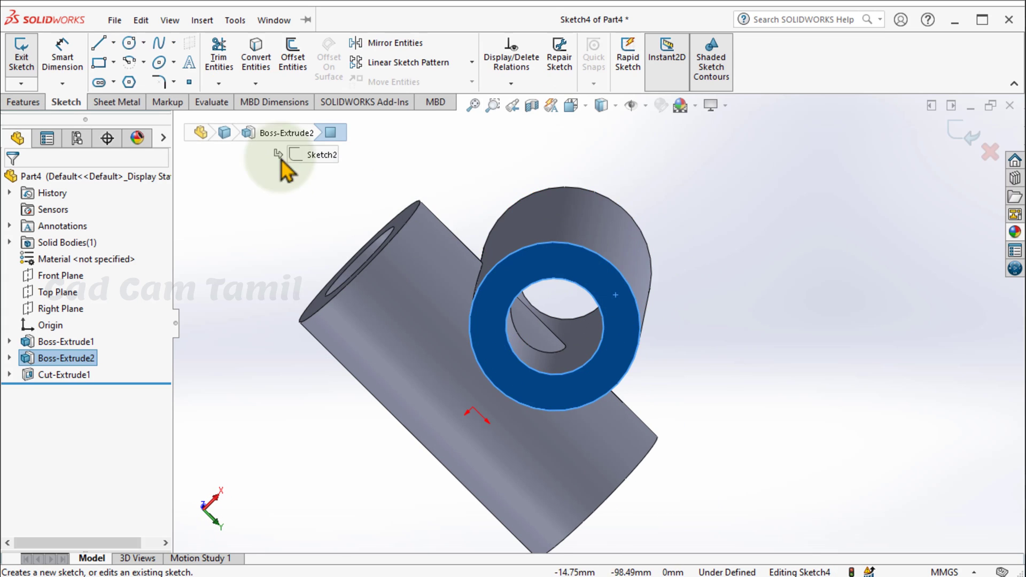
{"action": "left_click", "coordinate": [129, 43]}
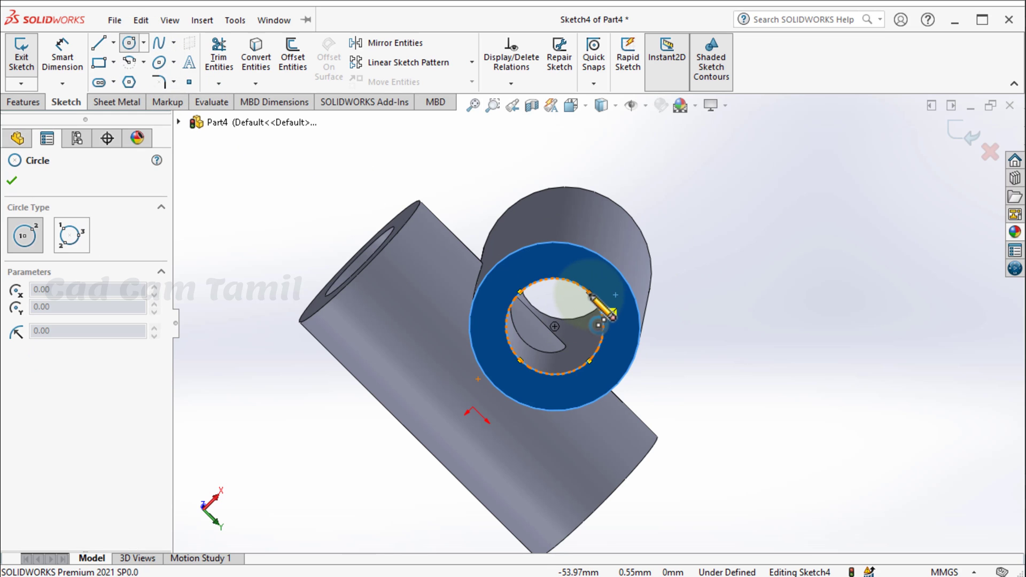
{"action": "left_click", "coordinate": [555, 326]}
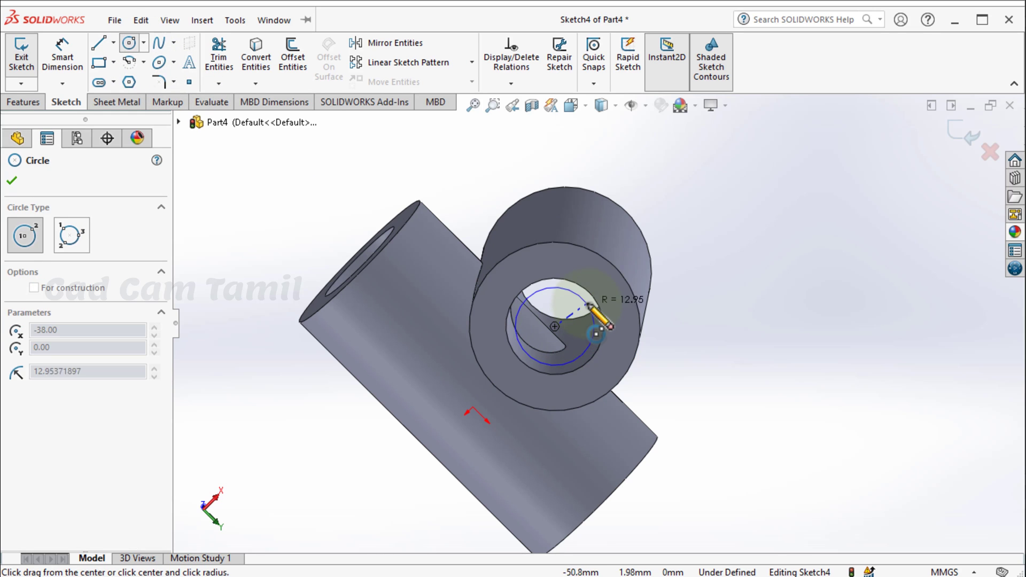
{"action": "left_click", "coordinate": [591, 295]}
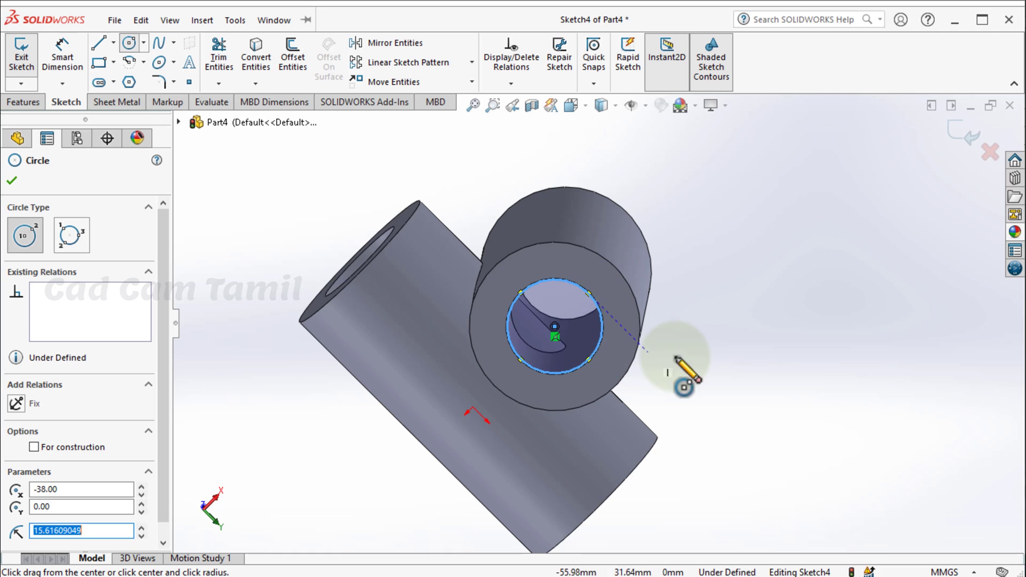
{"action": "middle_click_drag", "start_coordinate": [677, 366], "coordinate": [674, 315]}
{"action": "scroll", "coordinate": [596, 270], "scroll_direction": "down", "scroll_amount": 3}
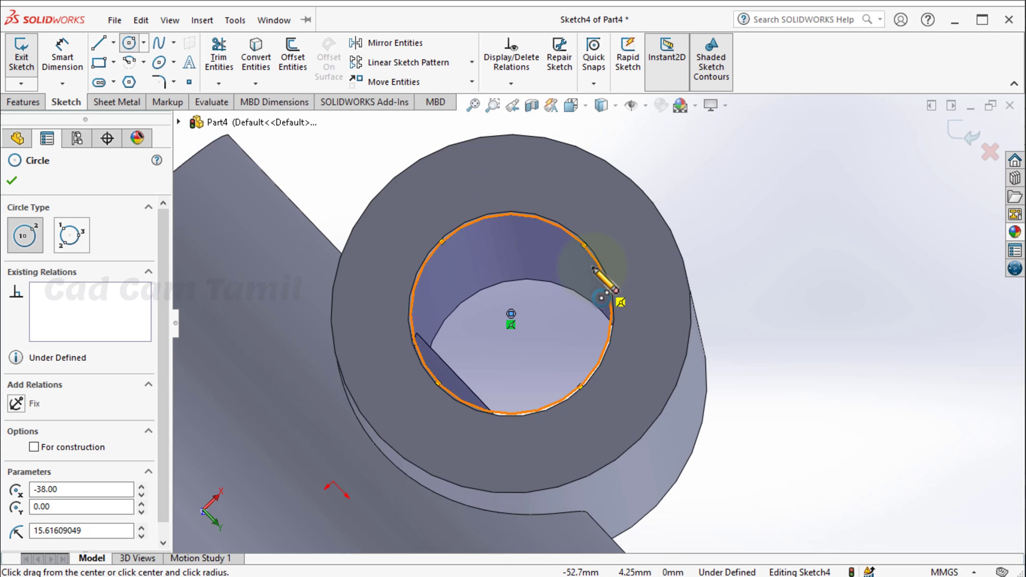
{"action": "scroll", "coordinate": [597, 270], "scroll_direction": "up", "scroll_amount": 3}
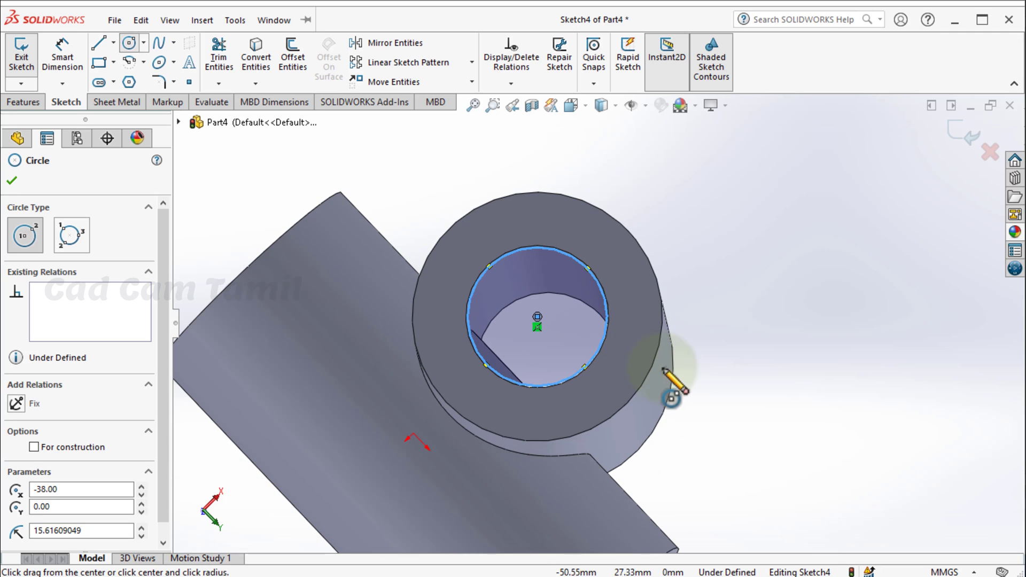
- Extrude-cut the circle along the second cylinder to clear its bore
{"action": "left_click", "coordinate": [962, 135]}
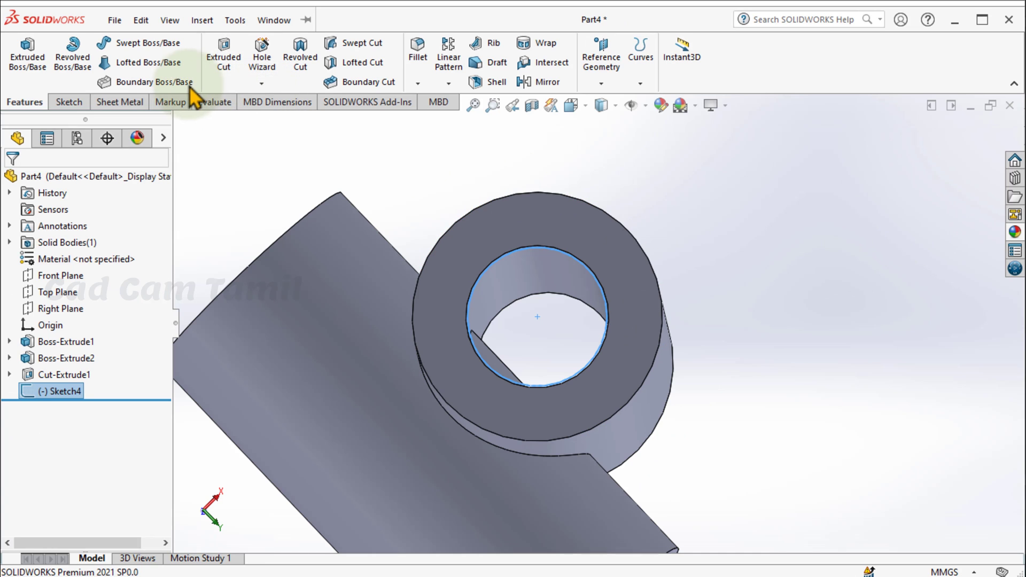
{"action": "left_click", "coordinate": [224, 58]}
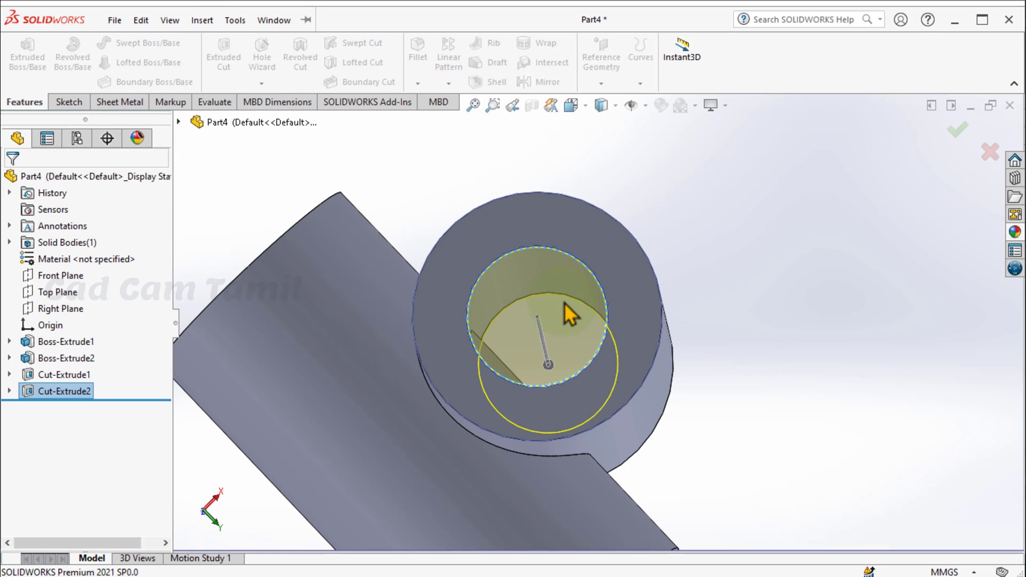
{"action": "left_click", "coordinate": [789, 270]}
{"action": "scroll", "coordinate": [607, 261], "scroll_direction": "up", "scroll_amount": 5}
{"action": "middle_click_drag", "start_coordinate": [607, 261], "coordinate": [630, 251]}
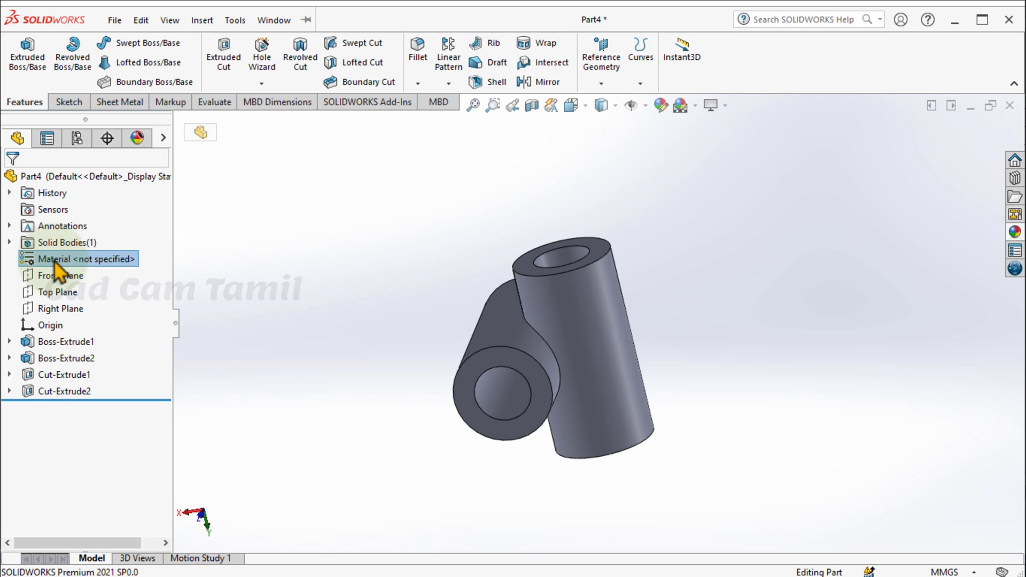
- Assign the steel material AISI 1020 to the part
{"action": "right_click", "coordinate": [59, 270]}
{"action": "left_click", "coordinate": [70, 234]}
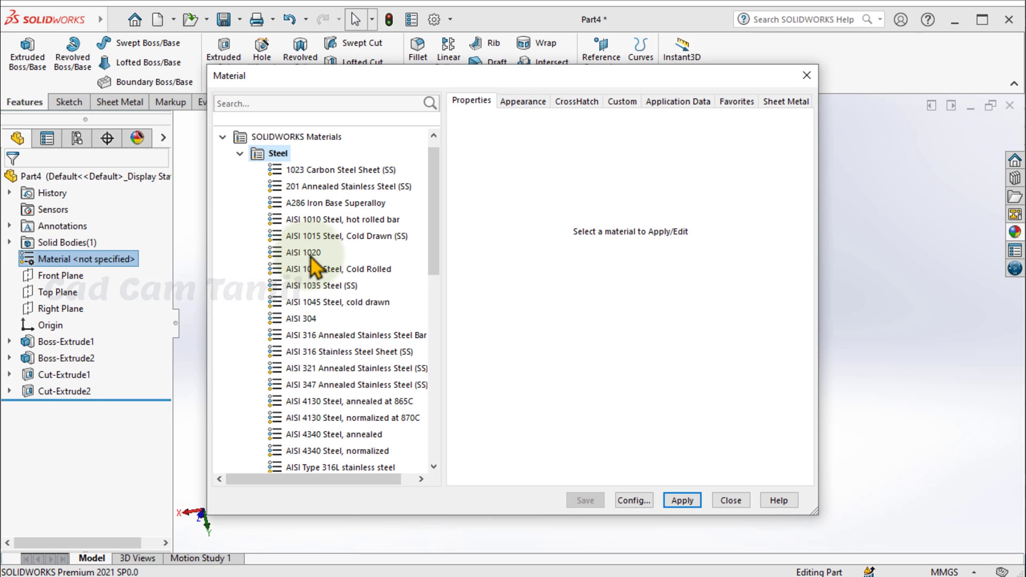
{"action": "left_click", "coordinate": [307, 253]}
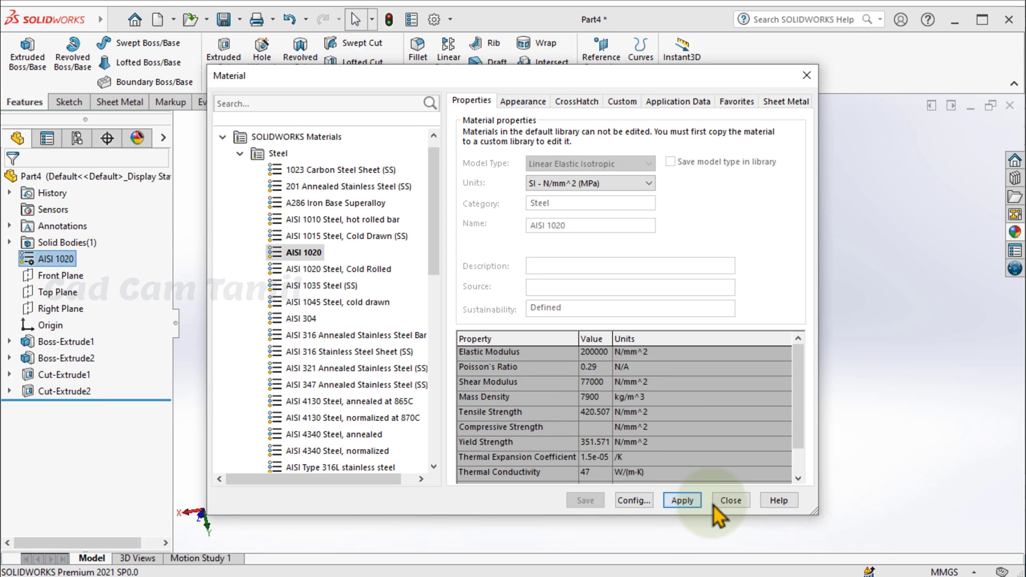
{"action": "left_click", "coordinate": [716, 502]}
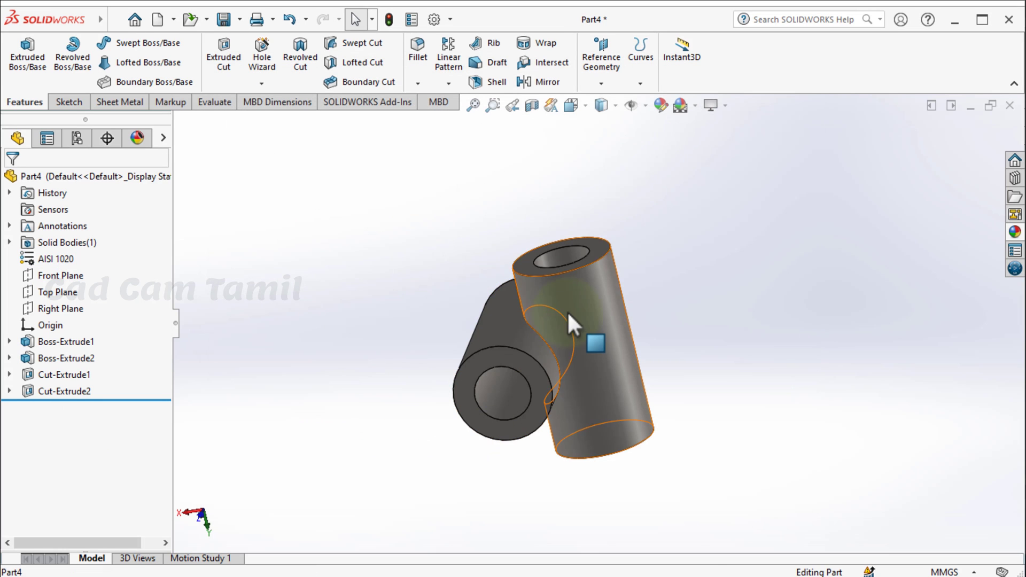
- Change the whole part's polished steel appearance to the standard cyan colour
{"action": "left_click", "coordinate": [568, 315]}
{"action": "left_click", "coordinate": [741, 247]}
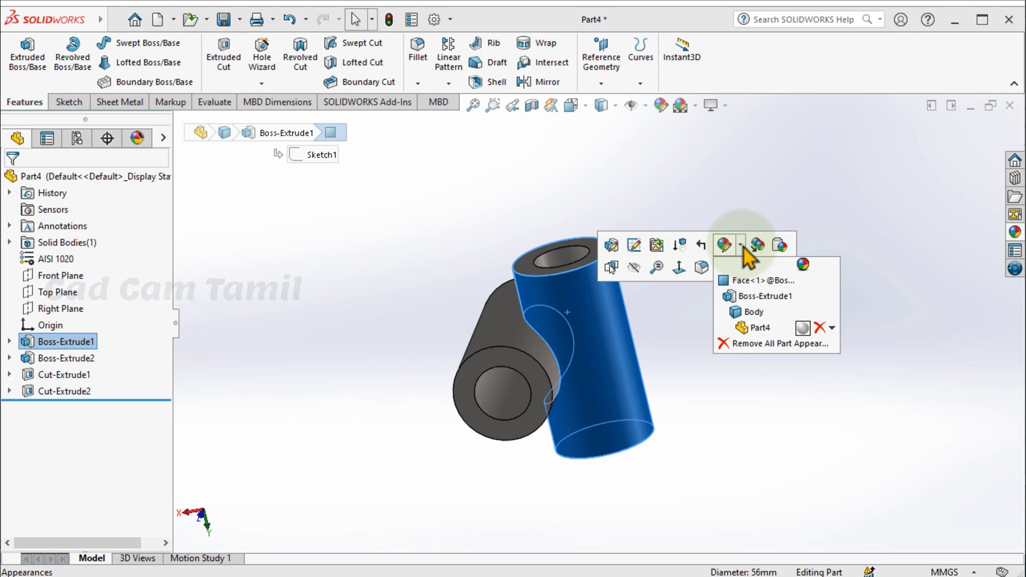
{"action": "left_click", "coordinate": [803, 328]}
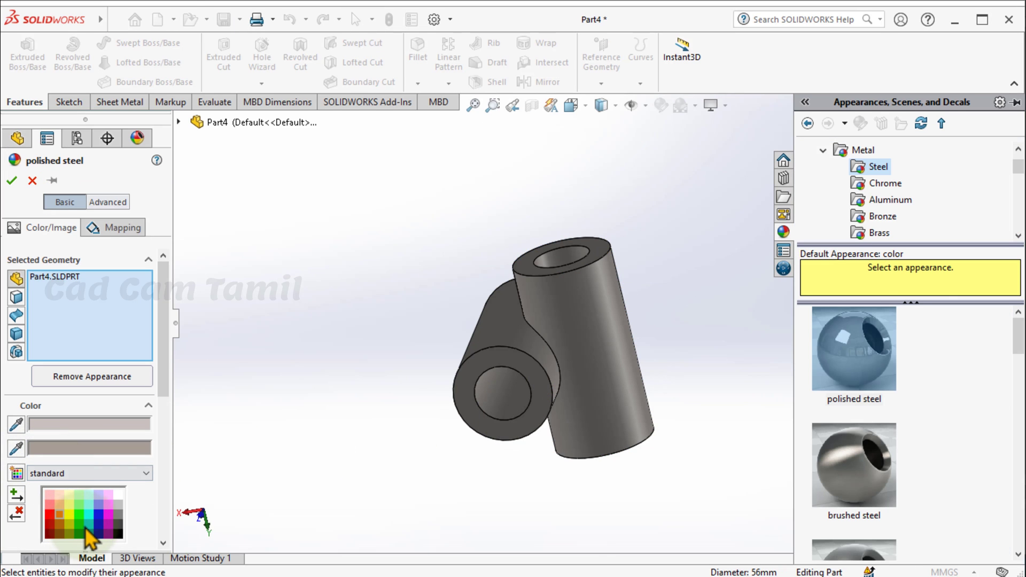
{"action": "left_click", "coordinate": [90, 517]}
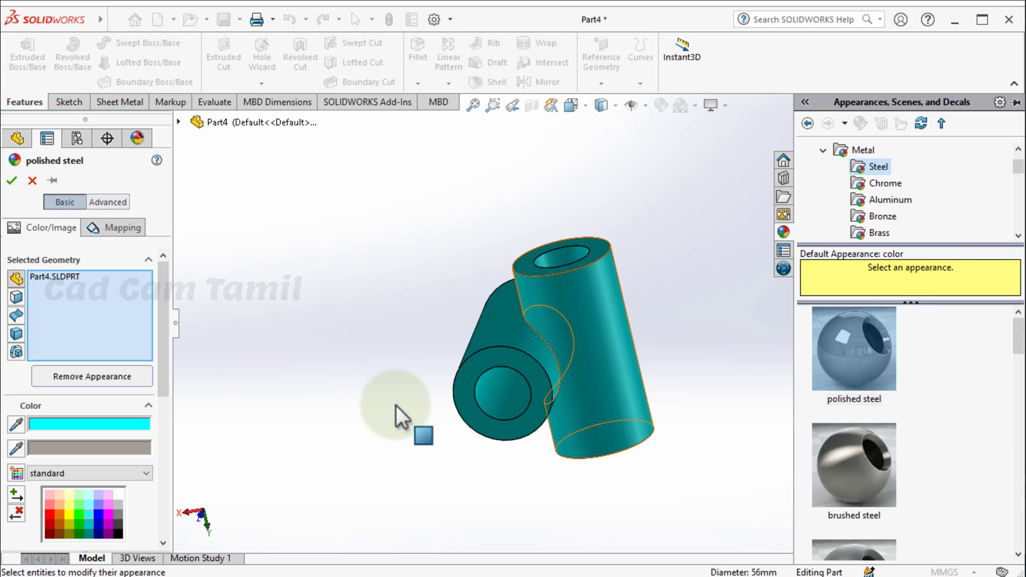
{"action": "left_click", "coordinate": [11, 181]}
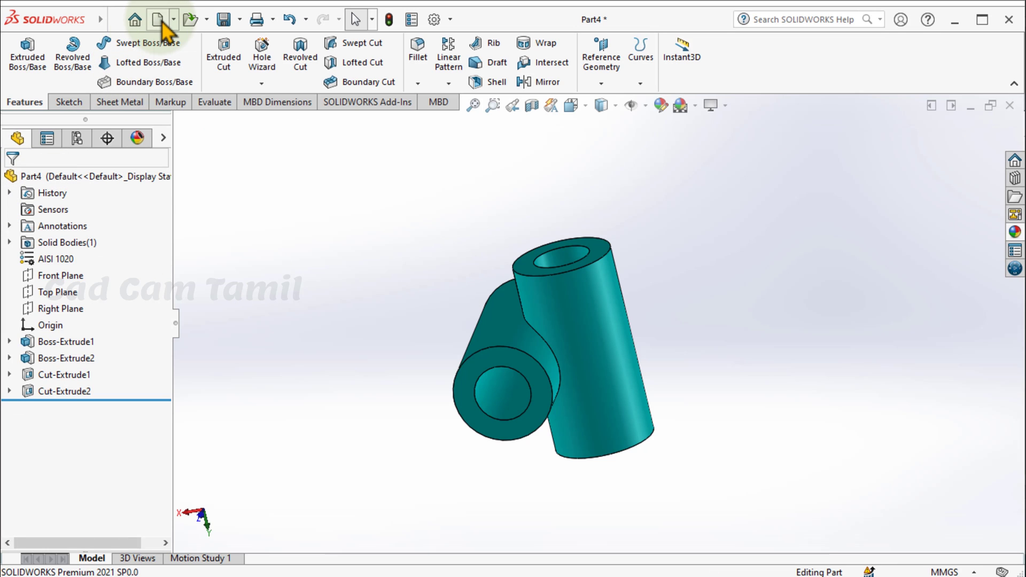
- Save the part as "Cerntr Block" in the Coupling folder and close it
{"action": "left_click", "coordinate": [221, 27]}
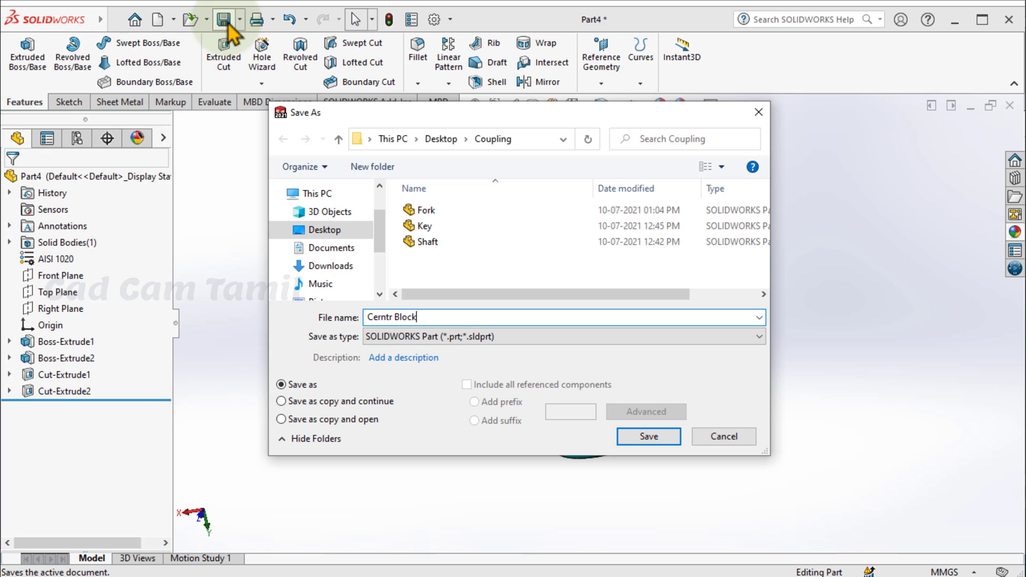
{"action": "left_click", "coordinate": [649, 436]}
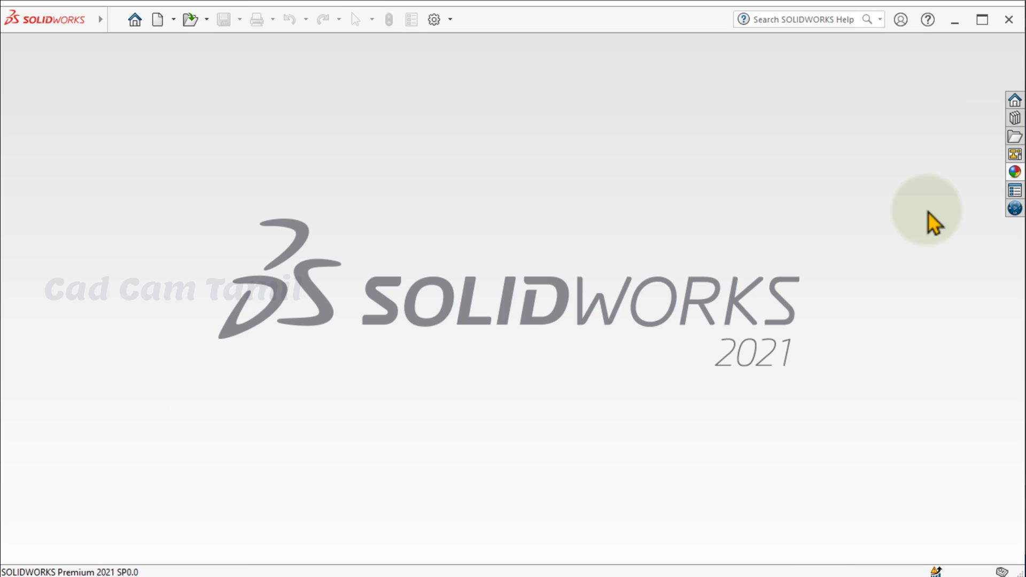
- Create a new part document and start a sketch on its Front Plane
{"action": "key", "text": "alt+Tab"}
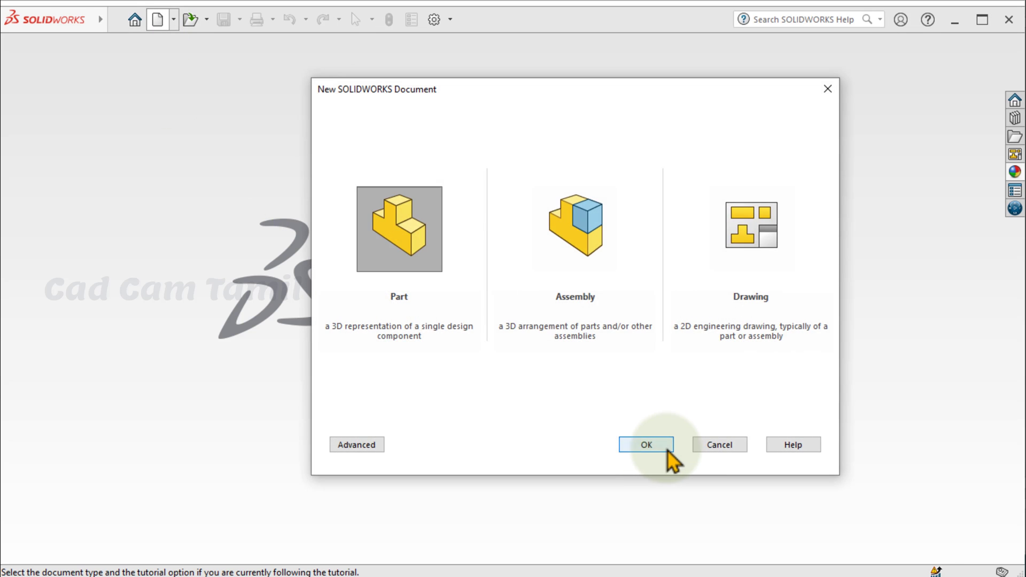
{"action": "left_click", "coordinate": [660, 447]}
{"action": "left_click", "coordinate": [70, 258]}
{"action": "left_click", "coordinate": [81, 245]}
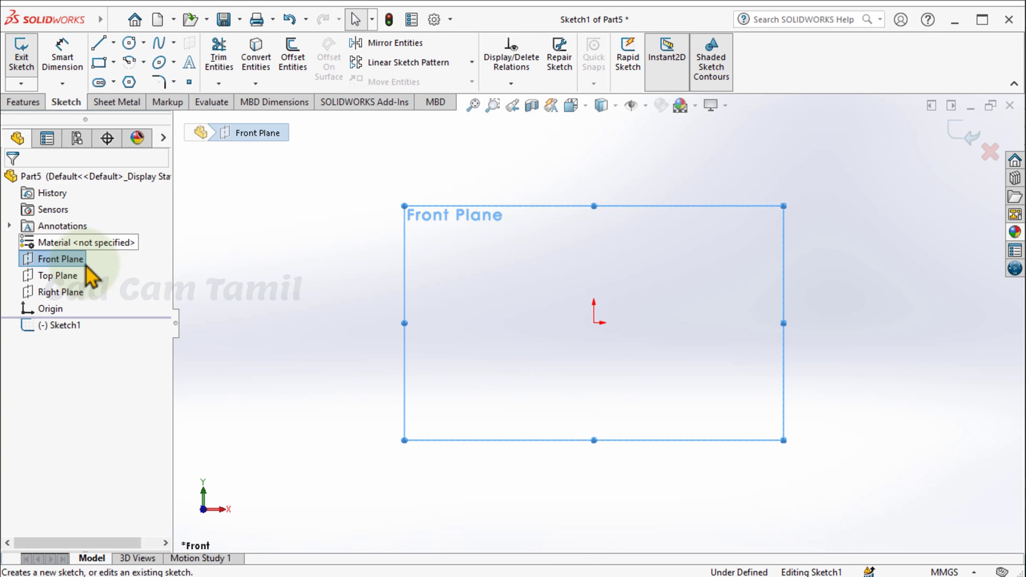
- Draw a vertical centerline about 83 mm long upward from the origin
{"action": "left_click", "coordinate": [113, 42]}
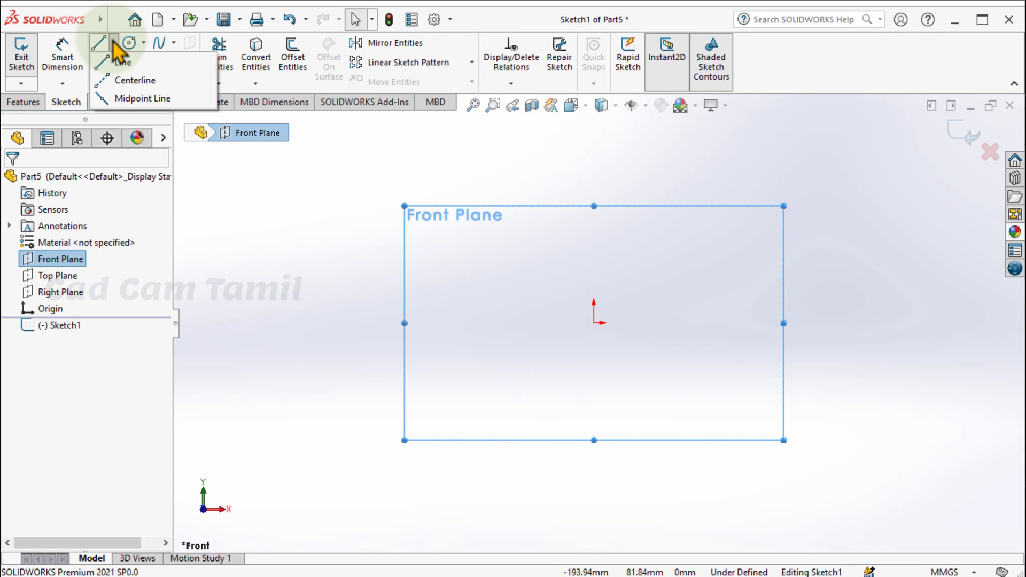
{"action": "left_click", "coordinate": [124, 85]}
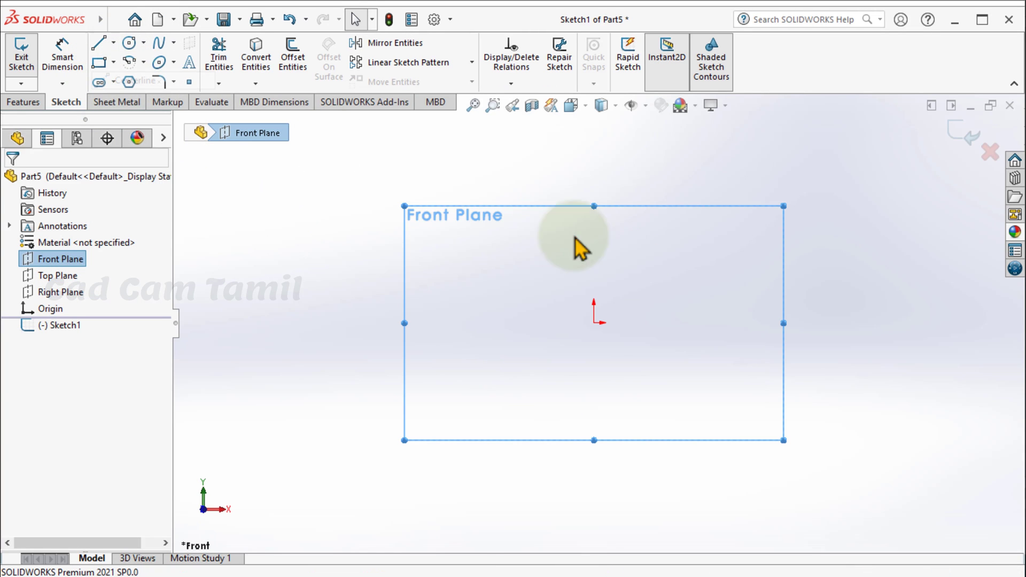
{"action": "left_click", "coordinate": [594, 323]}
{"action": "left_click", "coordinate": [593, 146]}
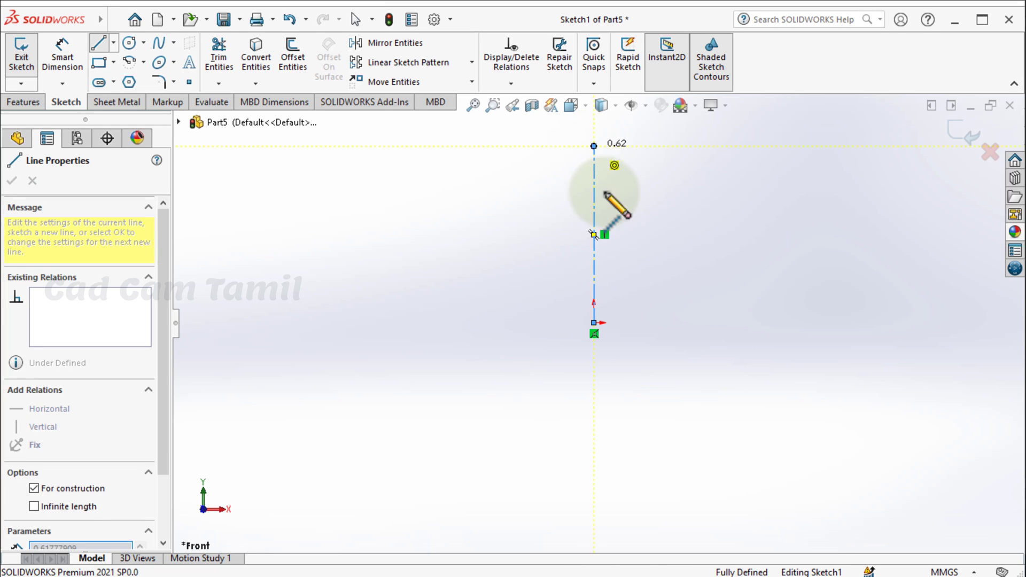
- Dimension the vertical centerline and set its length to 200 mm
{"action": "left_click", "coordinate": [62, 54]}
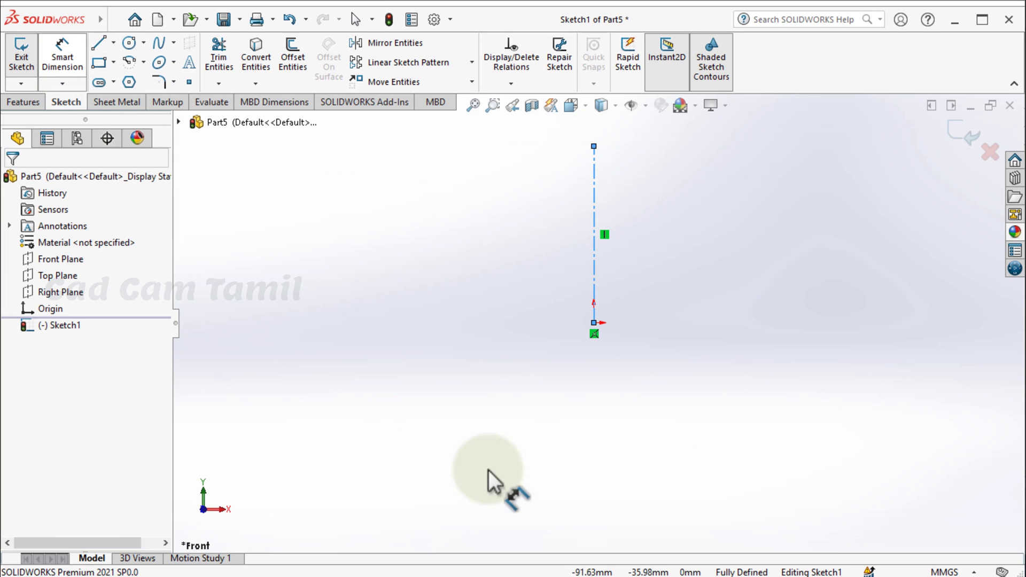
{"action": "scroll", "coordinate": [566, 302], "scroll_direction": "up", "scroll_amount": 3}
{"action": "scroll", "coordinate": [588, 262], "scroll_direction": "down", "scroll_amount": 3}
{"action": "left_click", "coordinate": [613, 264]}
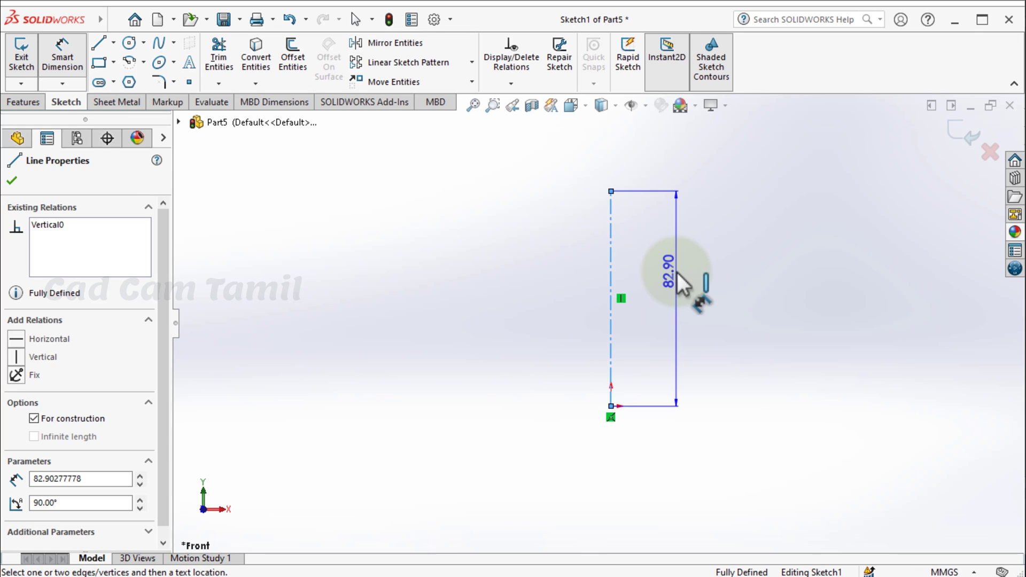
{"action": "left_click", "coordinate": [676, 278]}
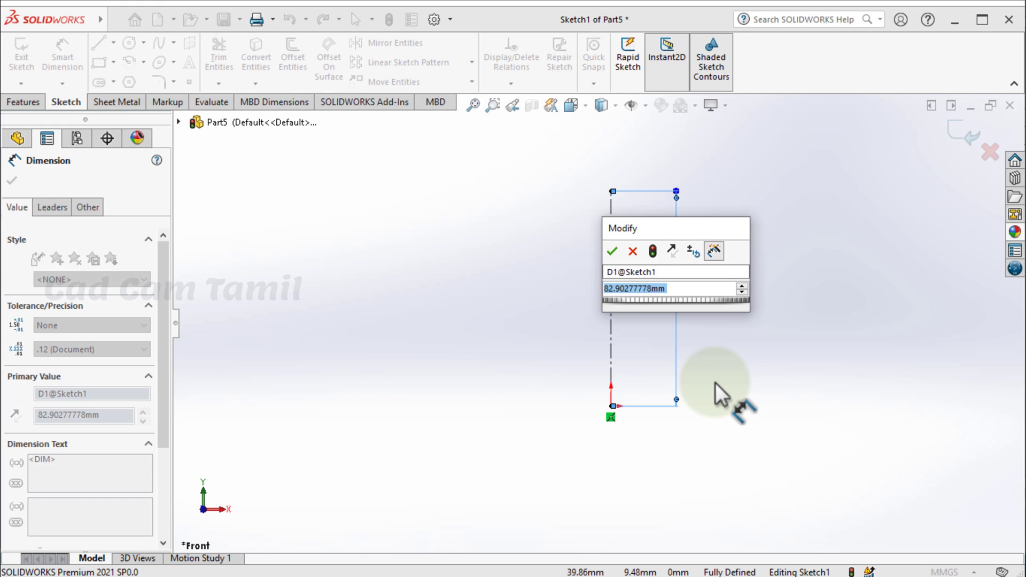
{"action": "type", "text": "200"}
{"action": "key", "text": "Return"}
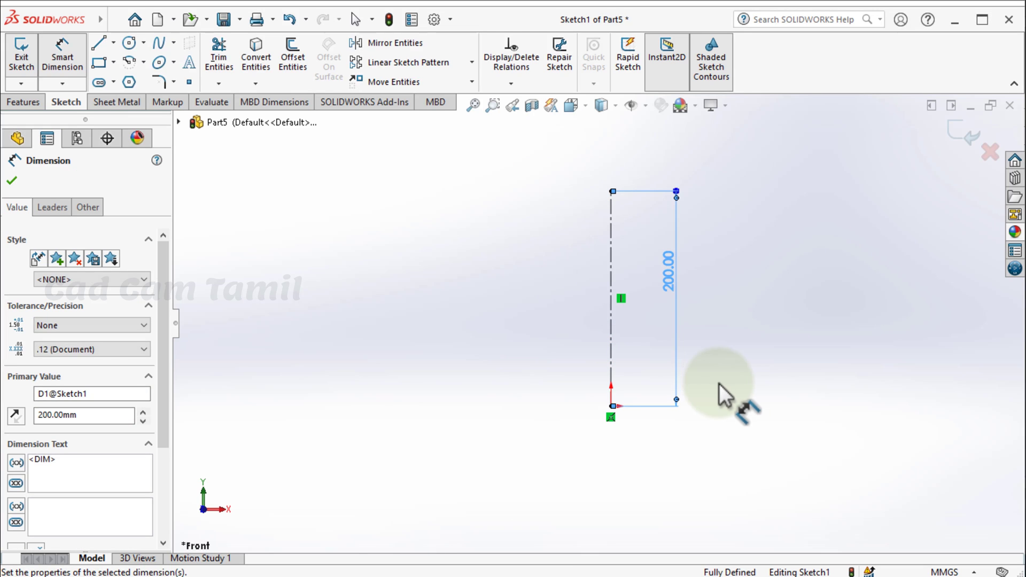
- Sketch a closed stepped half-profile from the origin along the centerline, about 148 mm tall, with a wider head about 43 mm across
{"action": "left_click", "coordinate": [99, 43]}
{"action": "scroll", "coordinate": [801, 435], "scroll_direction": "down", "scroll_amount": 4}
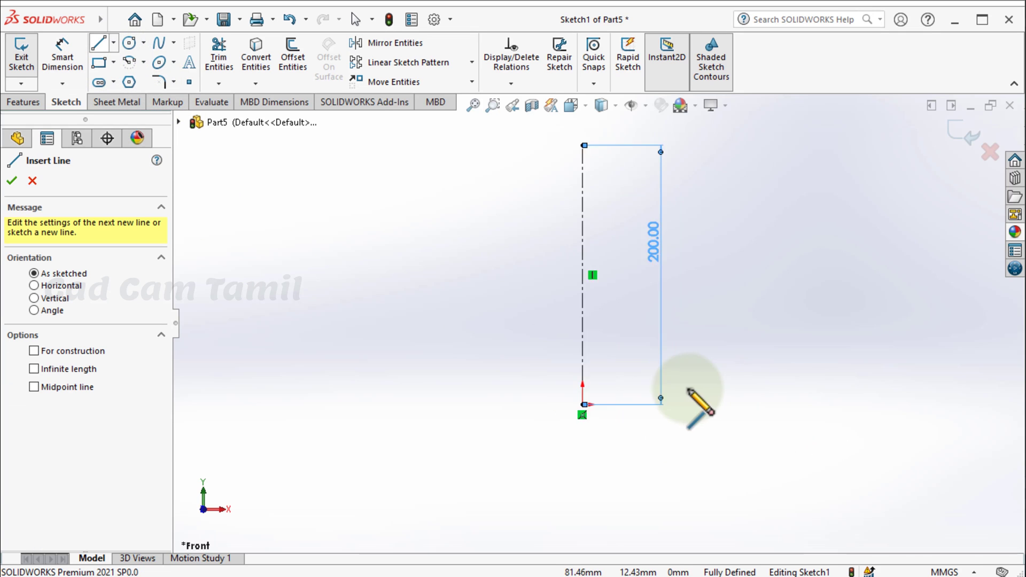
{"action": "left_click", "coordinate": [487, 404]}
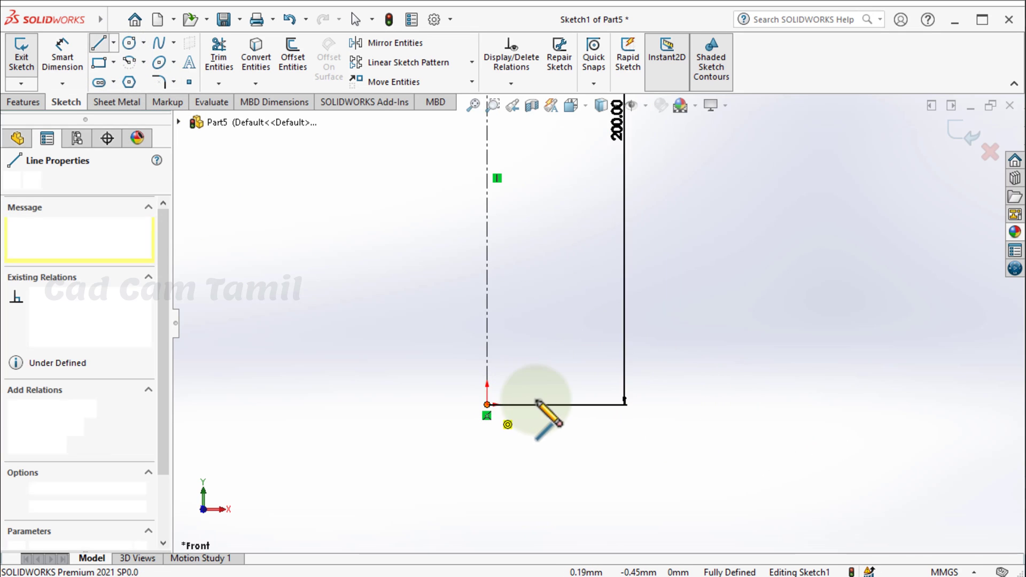
{"action": "left_click", "coordinate": [558, 405]}
{"action": "scroll", "coordinate": [588, 331], "scroll_direction": "up", "scroll_amount": 3}
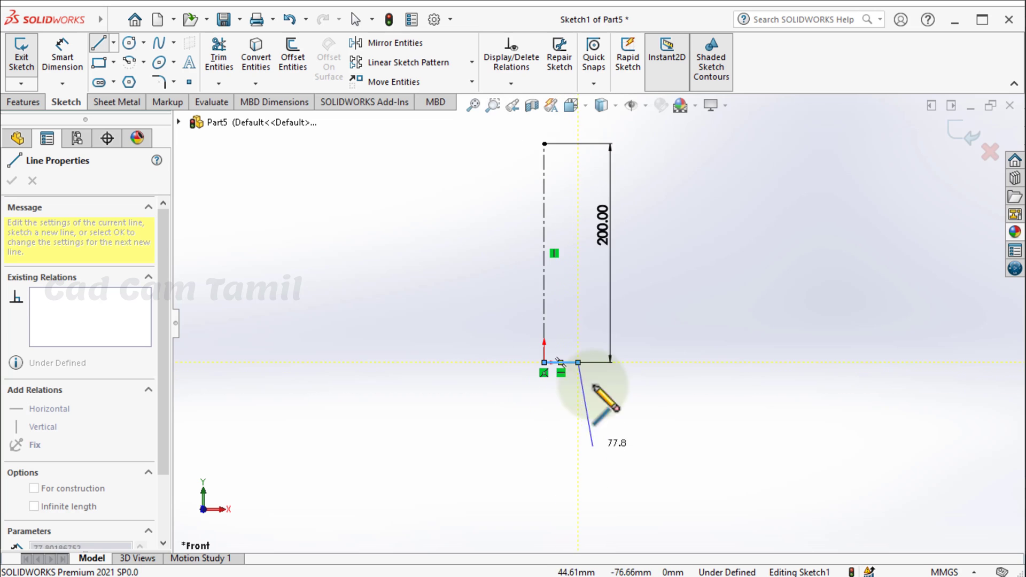
{"action": "scroll", "coordinate": [577, 229], "scroll_direction": "down", "scroll_amount": 3}
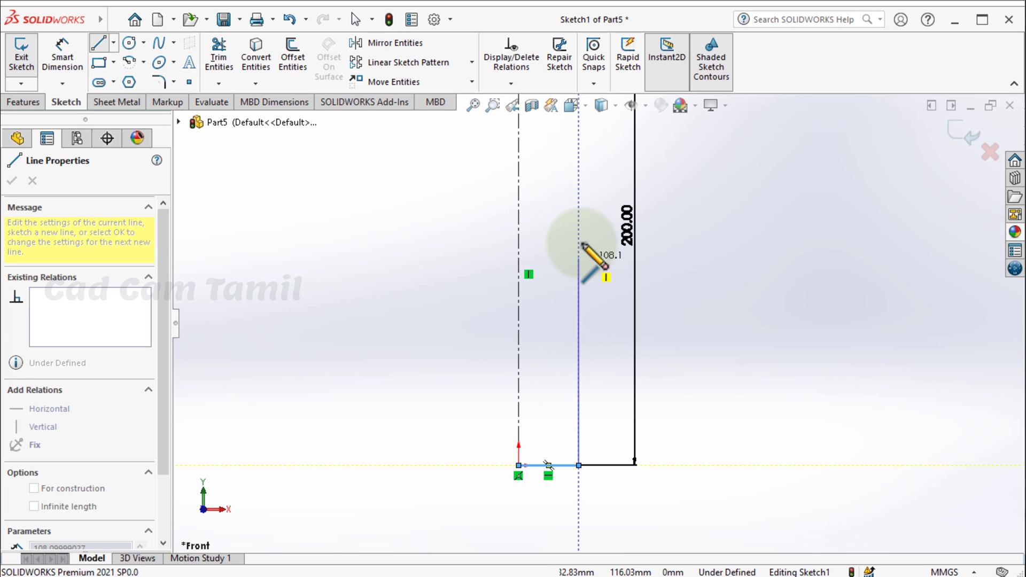
{"action": "left_click", "coordinate": [578, 210]}
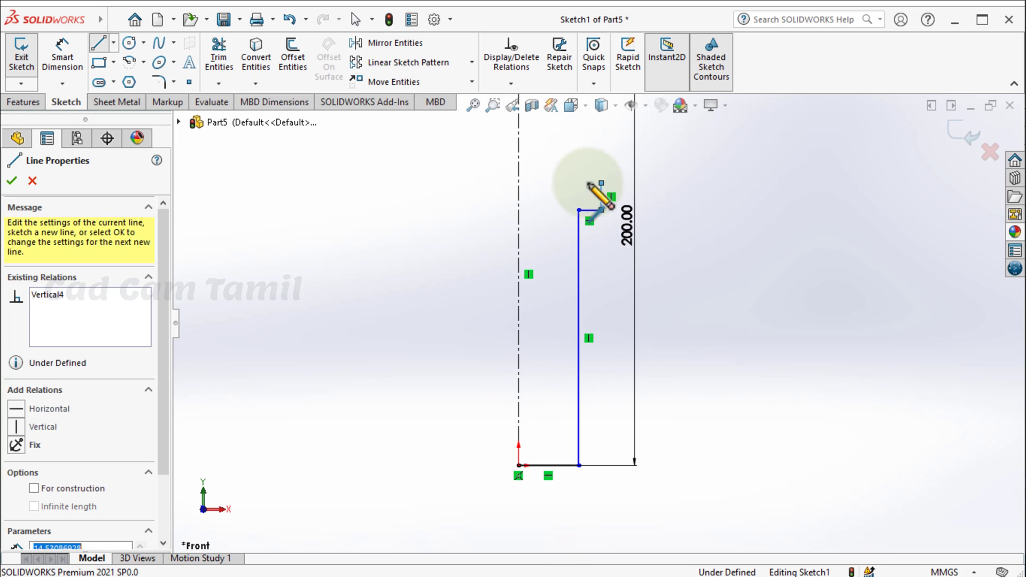
{"action": "left_click", "coordinate": [601, 183]}
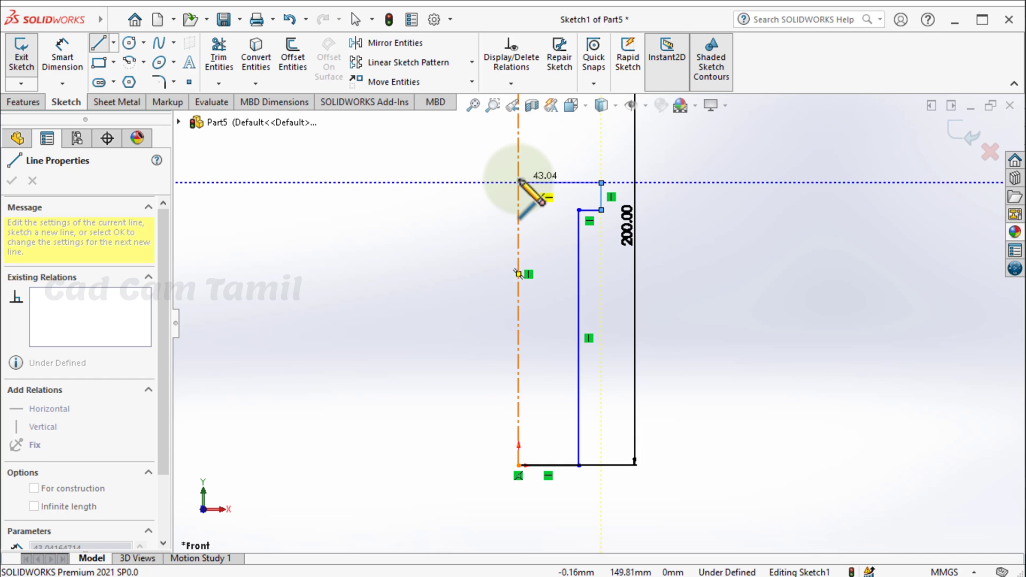
{"action": "left_click", "coordinate": [518, 183]}
{"action": "left_click", "coordinate": [519, 464]}
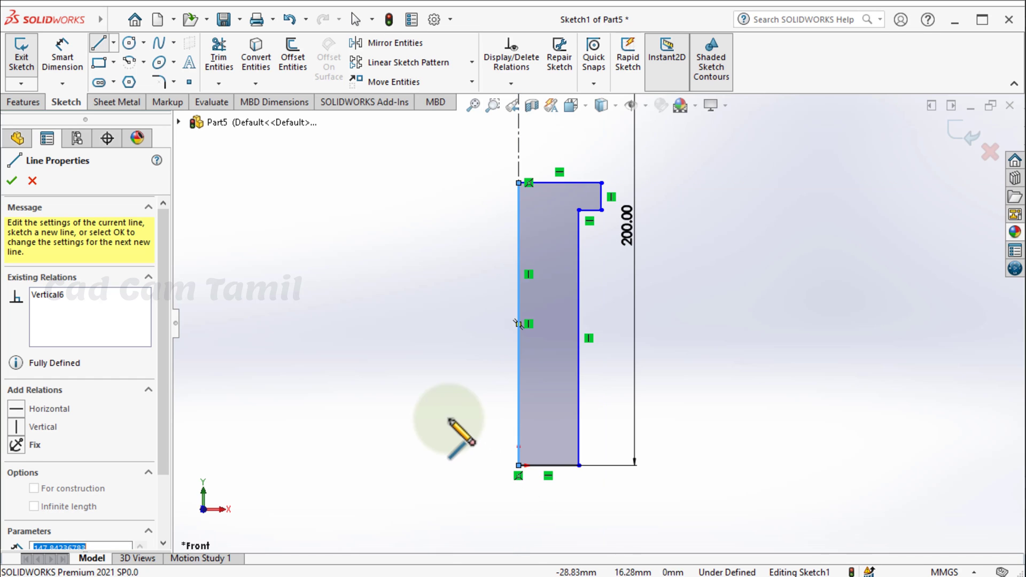
{"action": "key", "text": "Escape"}
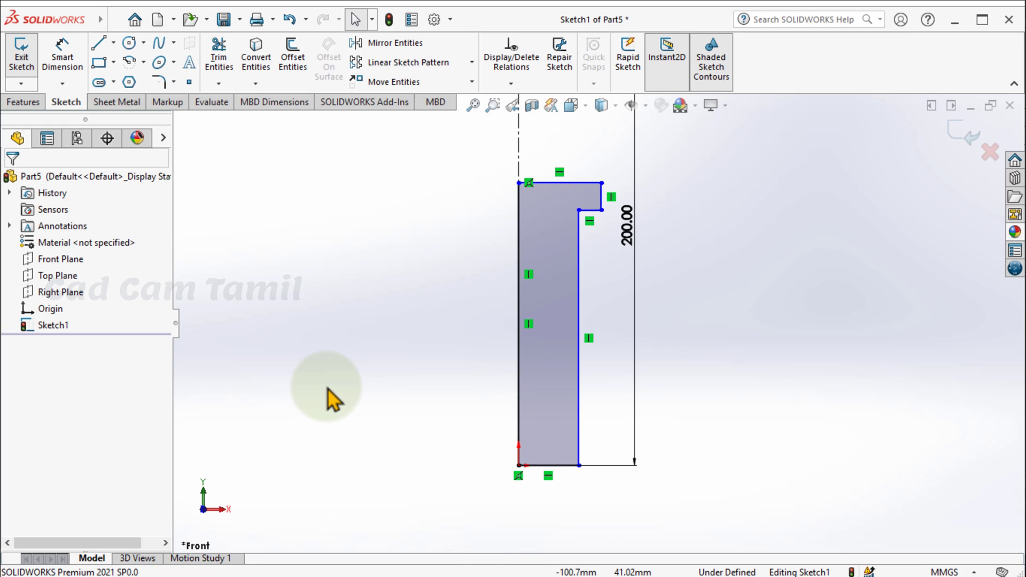
- Check the Pin & Collar drawing, dimension the profile's outer shank edge, try 180 mm and undo that value
{"action": "key", "text": "alt+Tab"}
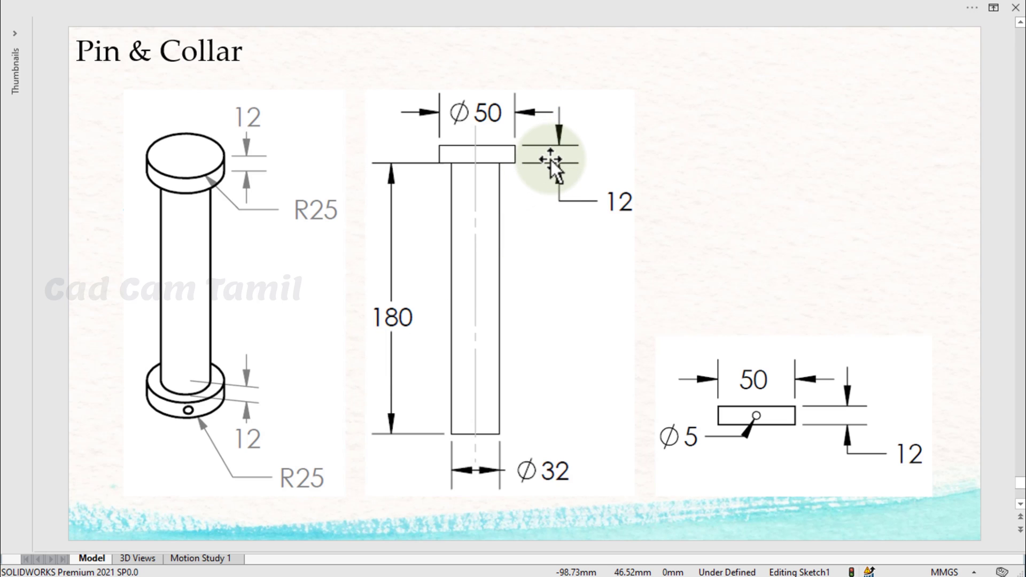
{"action": "key", "text": "alt+Tab"}
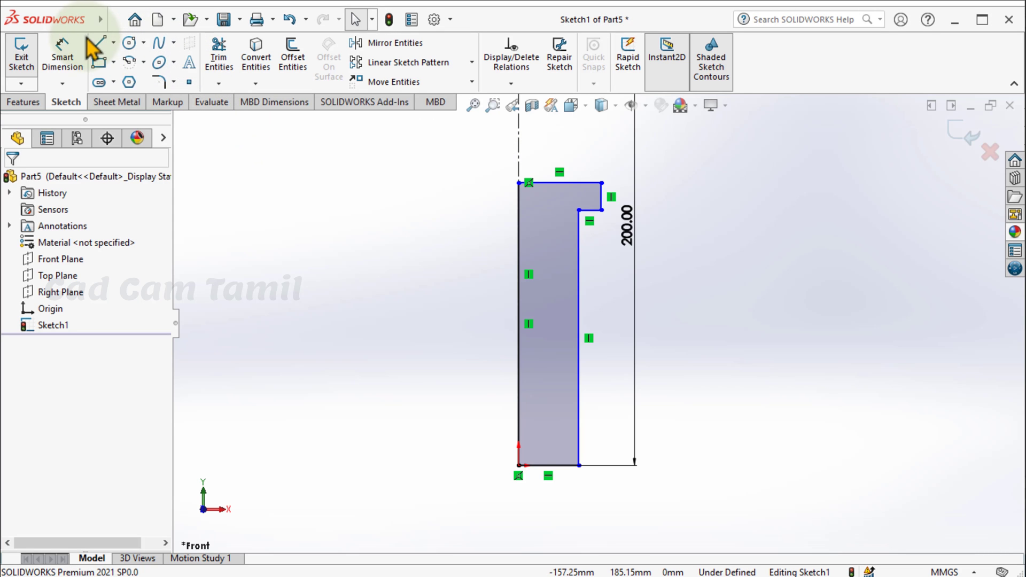
{"action": "left_click", "coordinate": [63, 54]}
{"action": "left_click", "coordinate": [579, 346]}
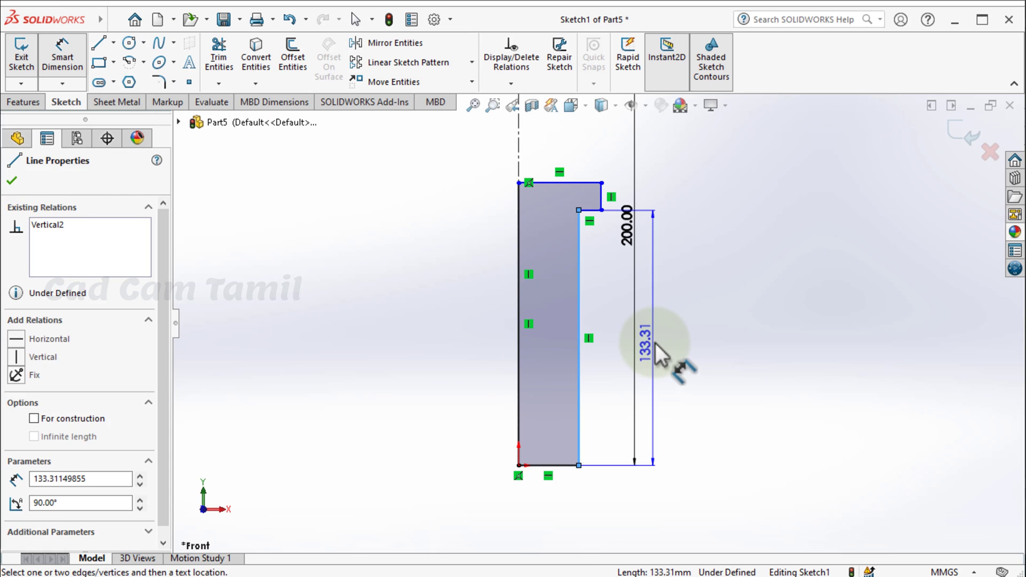
{"action": "left_click", "coordinate": [656, 345]}
{"action": "type", "text": "1"}
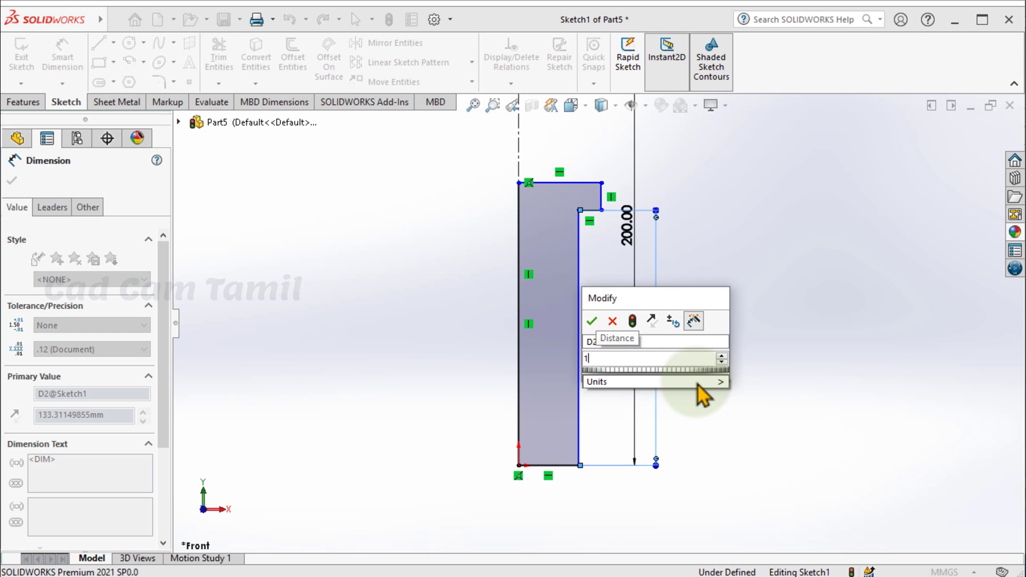
{"action": "type", "text": "80"}
{"action": "key", "text": "Return"}
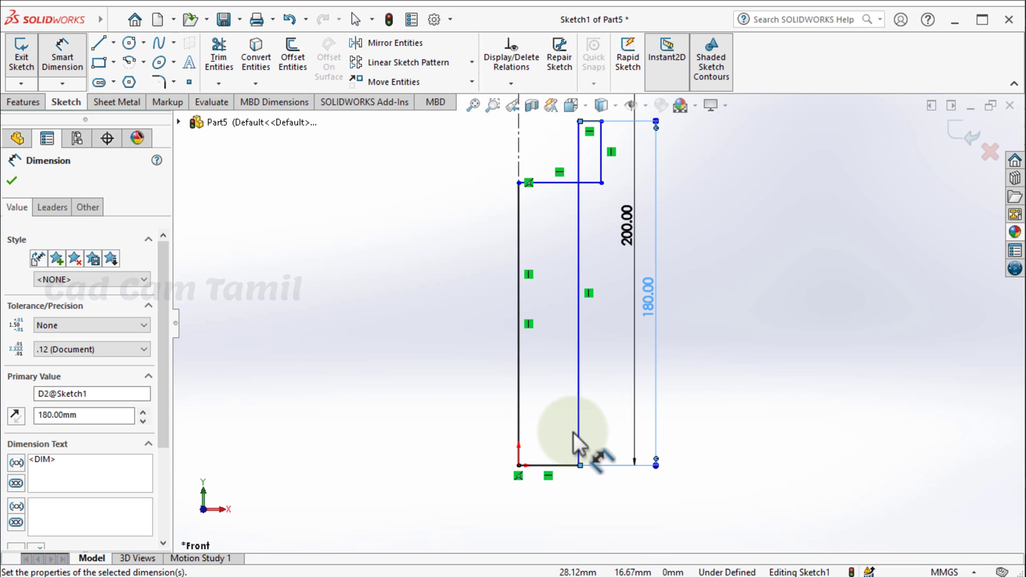
{"action": "key", "text": "ctrl+z"}
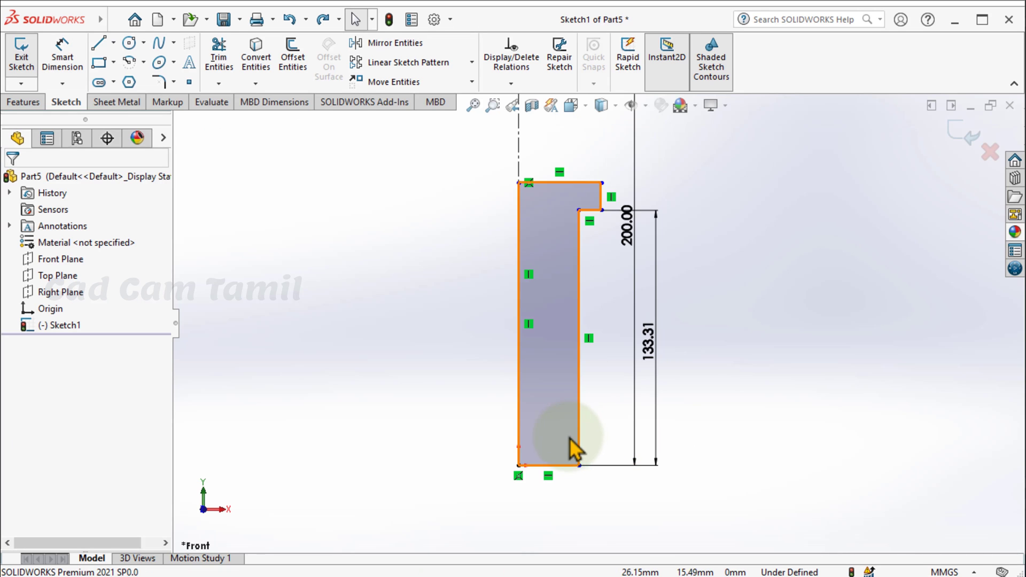
- Move the profile's top edge beyond the centerline's end, to about 228 mm above the origin
{"action": "scroll", "coordinate": [577, 159], "scroll_direction": "down", "scroll_amount": 3}
{"action": "left_click_drag", "start_coordinate": [540, 253], "coordinate": [553, 131]}
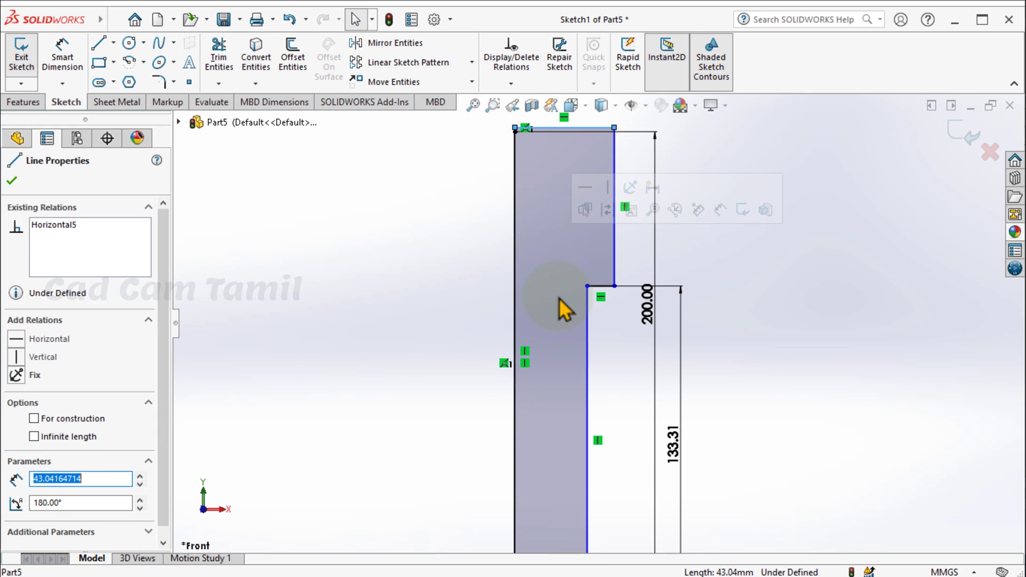
{"action": "scroll", "coordinate": [558, 297], "scroll_direction": "up", "scroll_amount": 3}
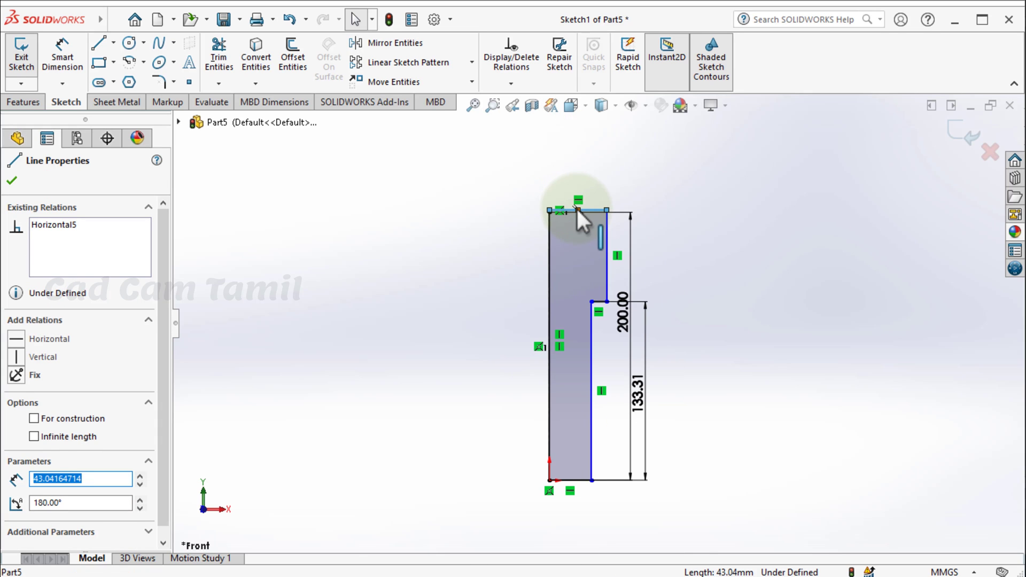
{"action": "left_click_drag", "start_coordinate": [576, 206], "coordinate": [578, 175]}
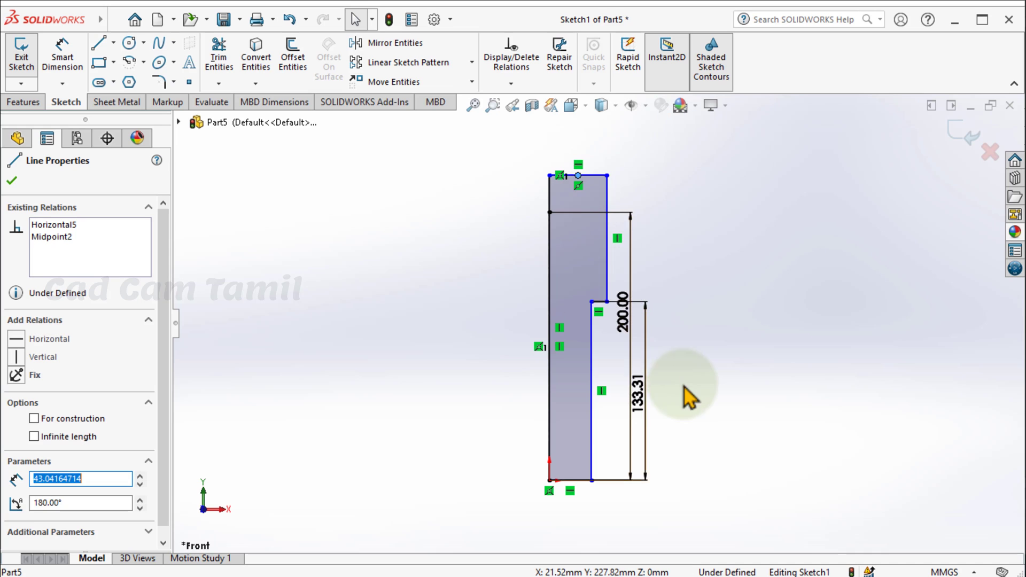
- Set the length dimension of the shank's outer edge to 180 mm
{"action": "double_click", "coordinate": [638, 403]}
{"action": "type", "text": "180"}
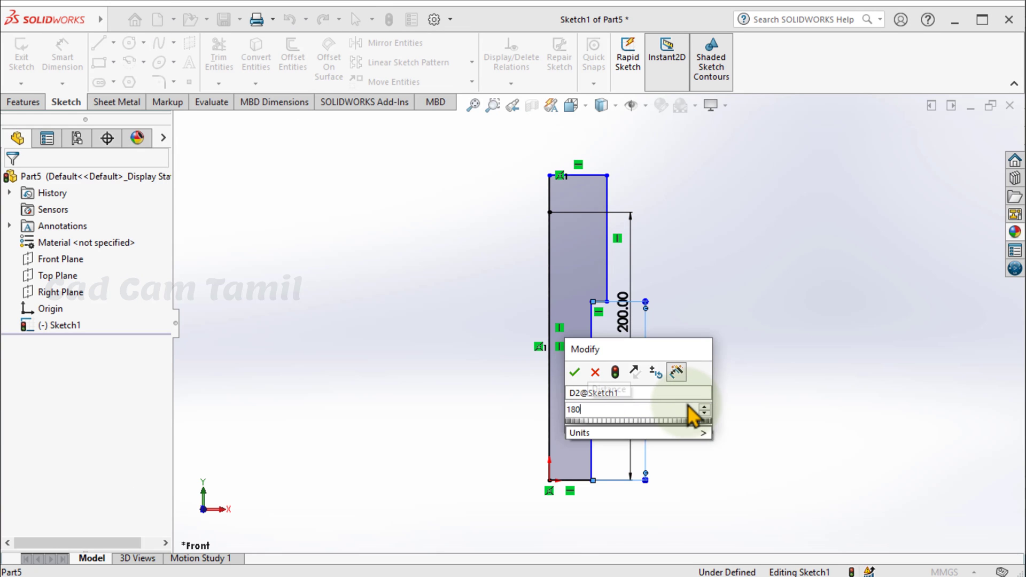
{"action": "key", "text": "Return"}
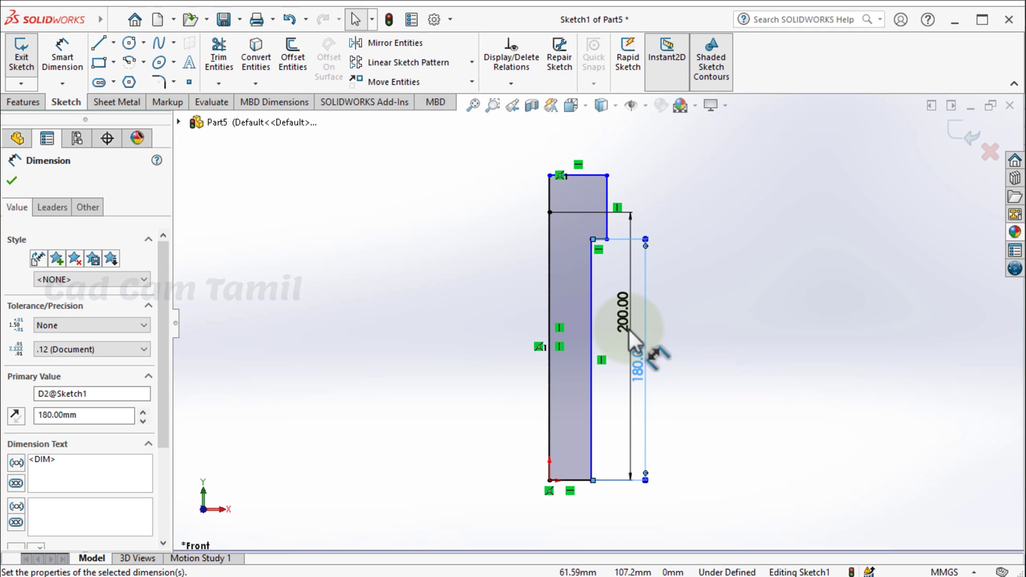
- Dimension the short outer vertical edge of the pin head and set its height to 12 mm
{"action": "scroll", "coordinate": [584, 155], "scroll_direction": "down", "scroll_amount": 3}
{"action": "left_click", "coordinate": [627, 246]}
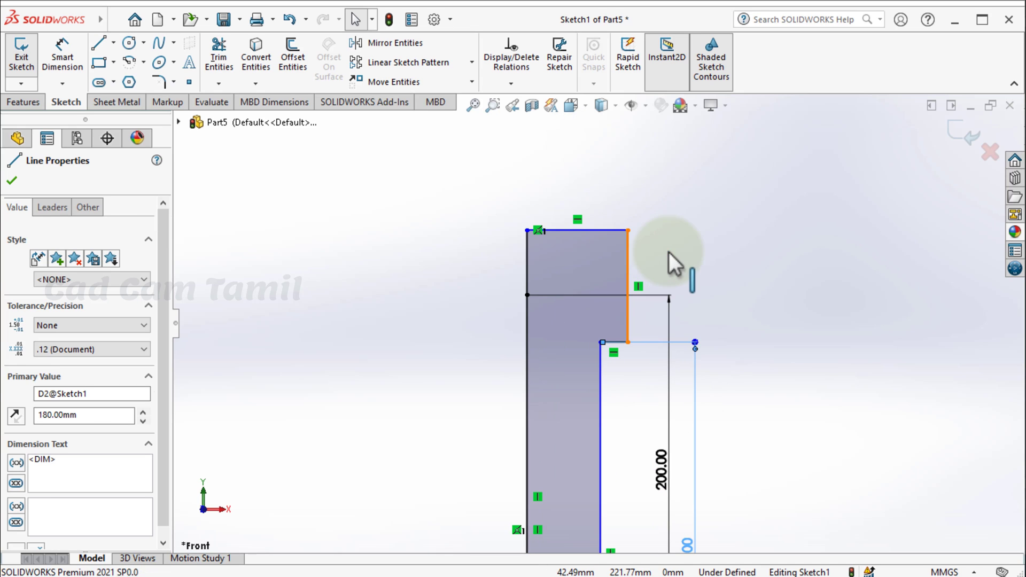
{"action": "left_click", "coordinate": [75, 53]}
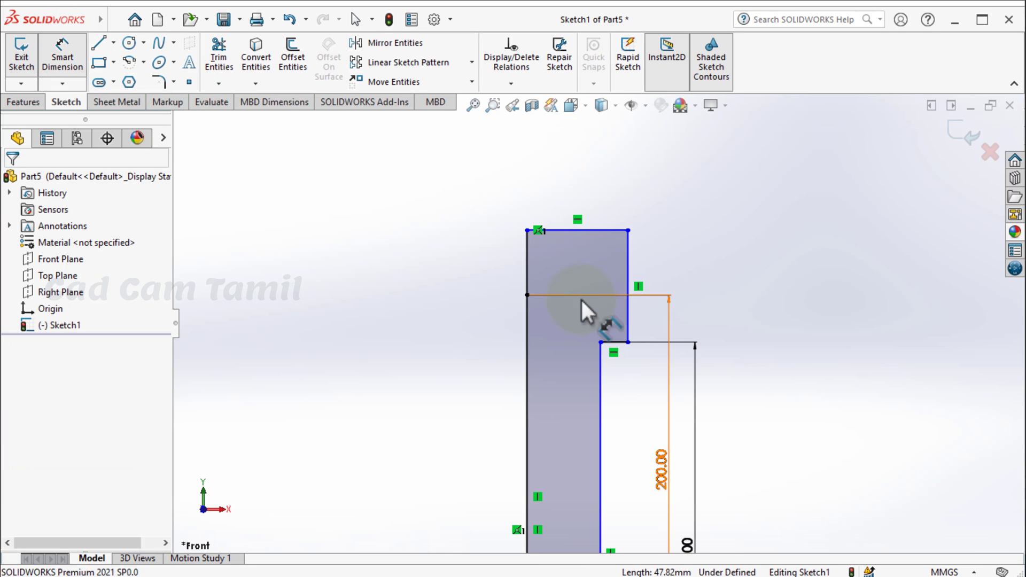
{"action": "left_click", "coordinate": [629, 276]}
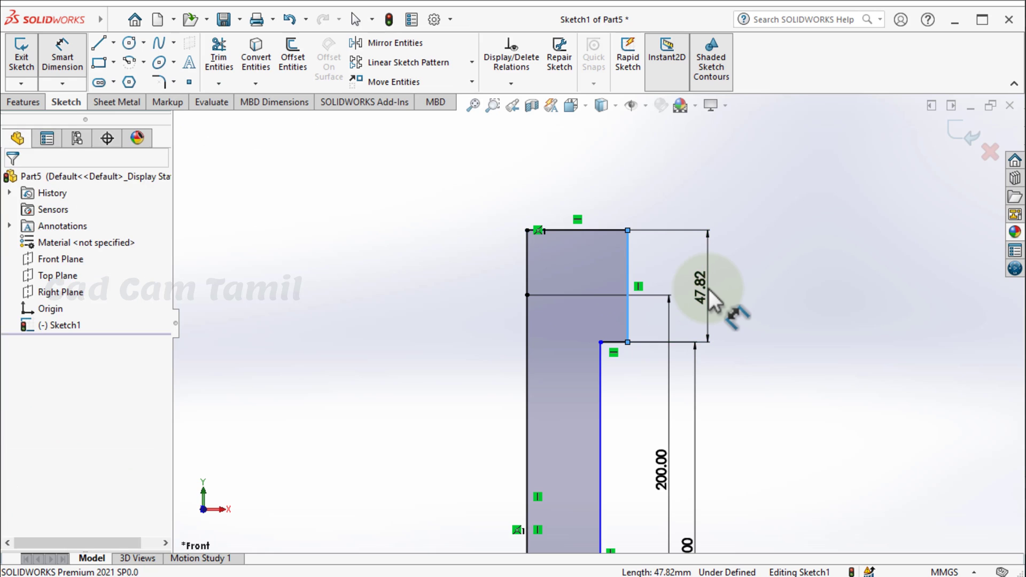
{"action": "left_click", "coordinate": [707, 287]}
{"action": "type", "text": "12"}
{"action": "key", "text": "Return"}
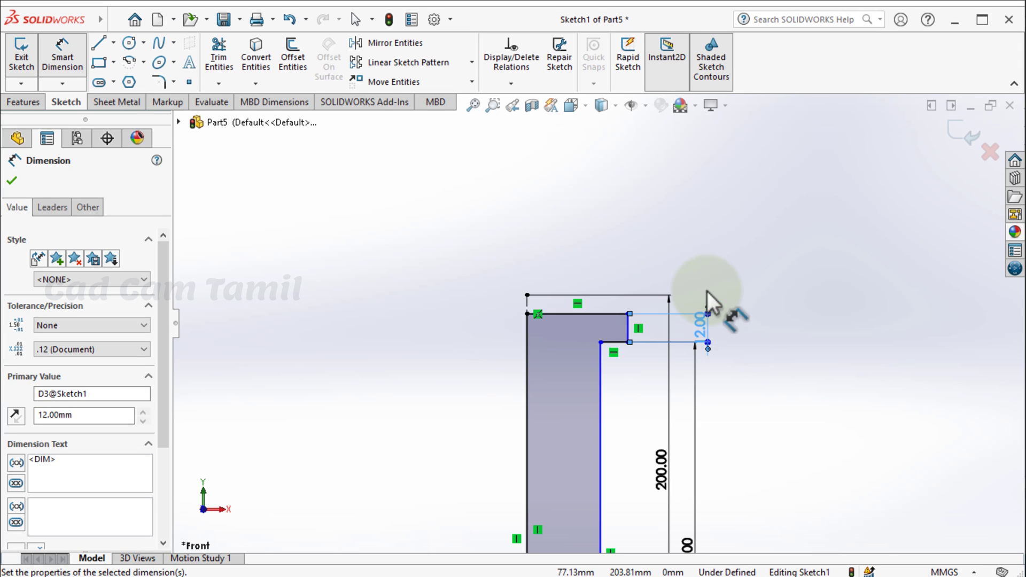
- Move the centerline's 200 mm dimension to the opposite side of the profile, clear of the 180 mm dimension
{"action": "scroll", "coordinate": [678, 241], "scroll_direction": "up", "scroll_amount": 4}
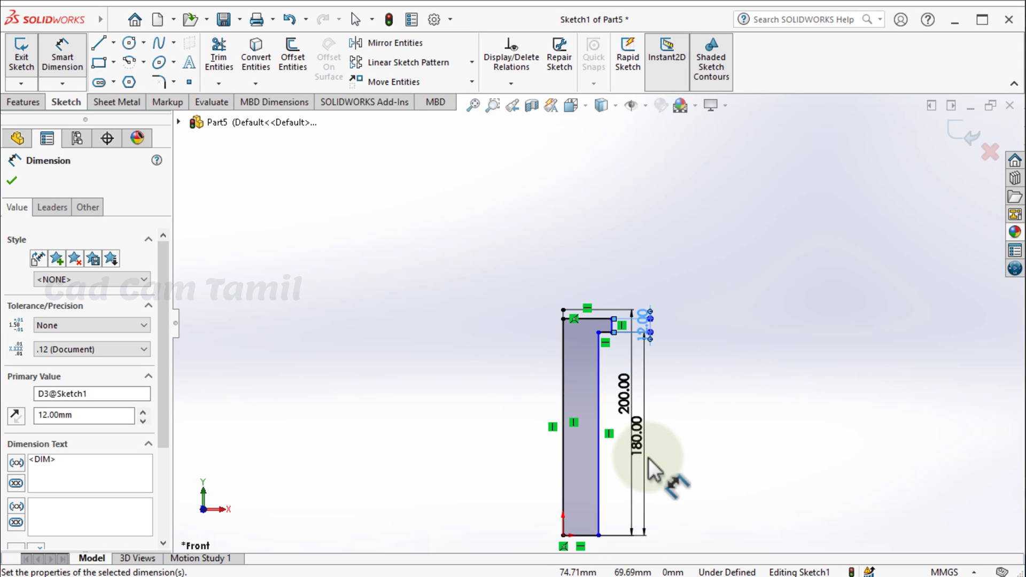
{"action": "scroll", "coordinate": [649, 458], "scroll_direction": "down", "scroll_amount": 2}
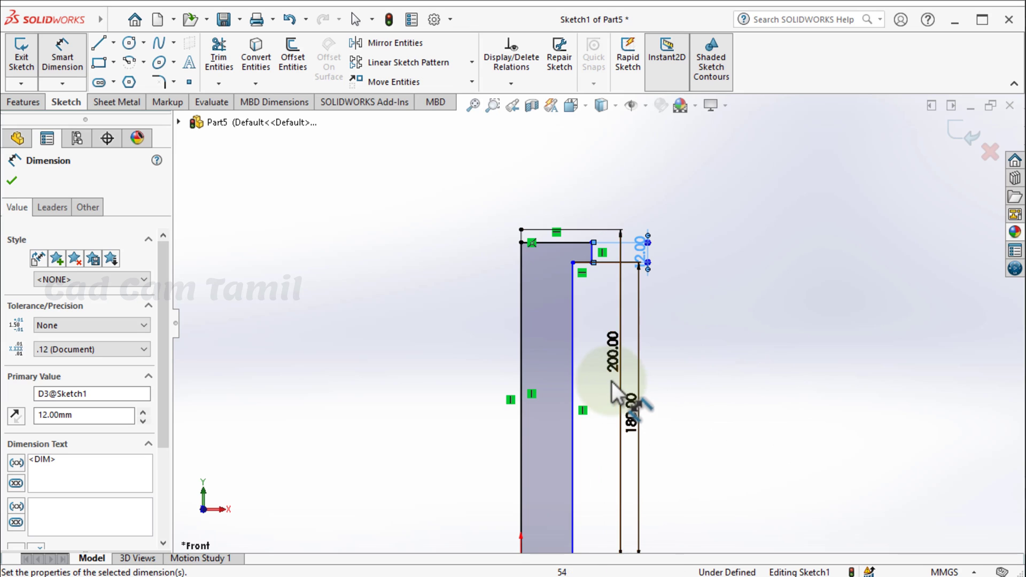
{"action": "left_click_drag", "start_coordinate": [613, 363], "coordinate": [463, 367]}
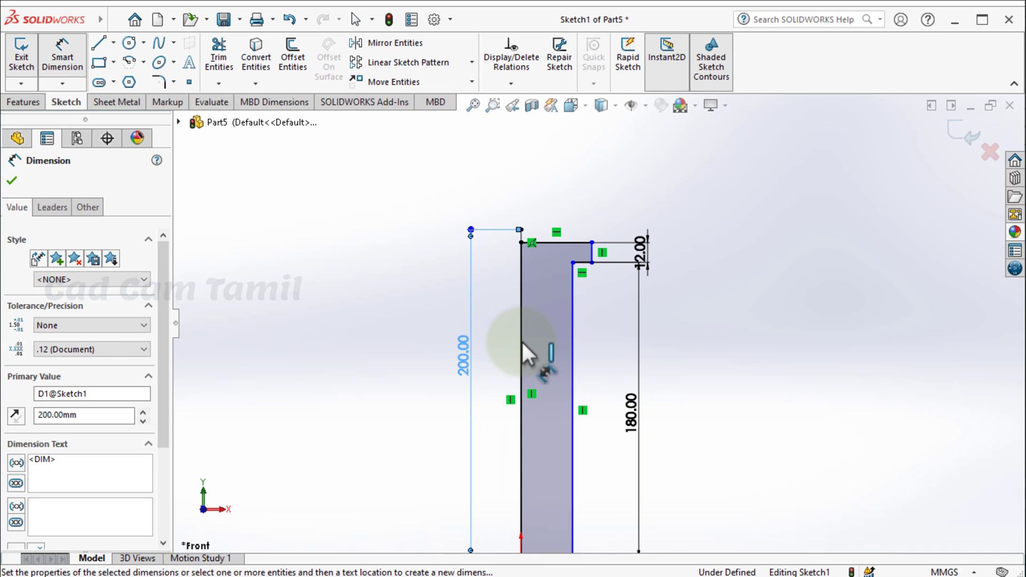
{"action": "left_click", "coordinate": [496, 339]}
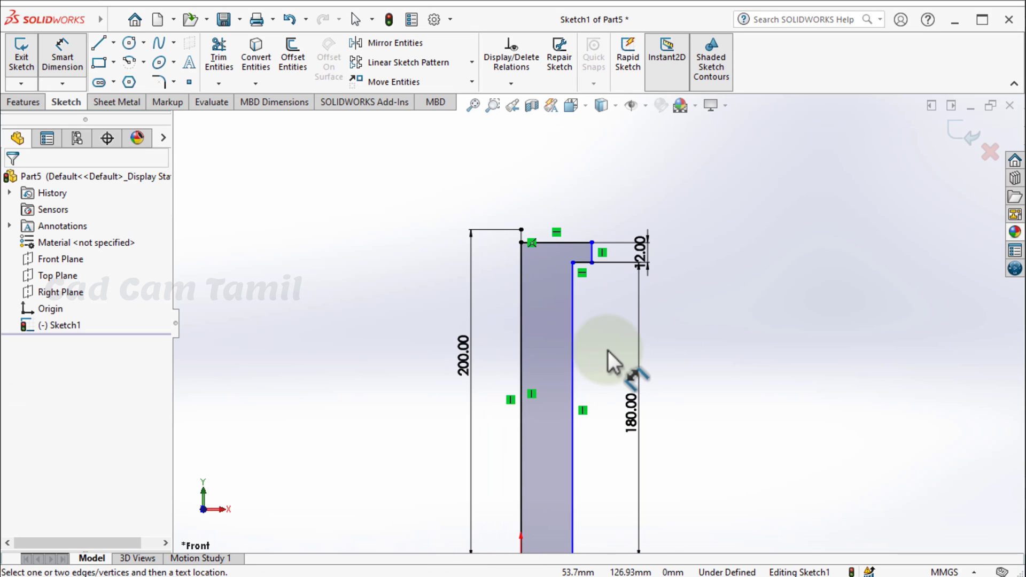
{"action": "scroll", "coordinate": [592, 332], "scroll_direction": "up", "scroll_amount": 1}
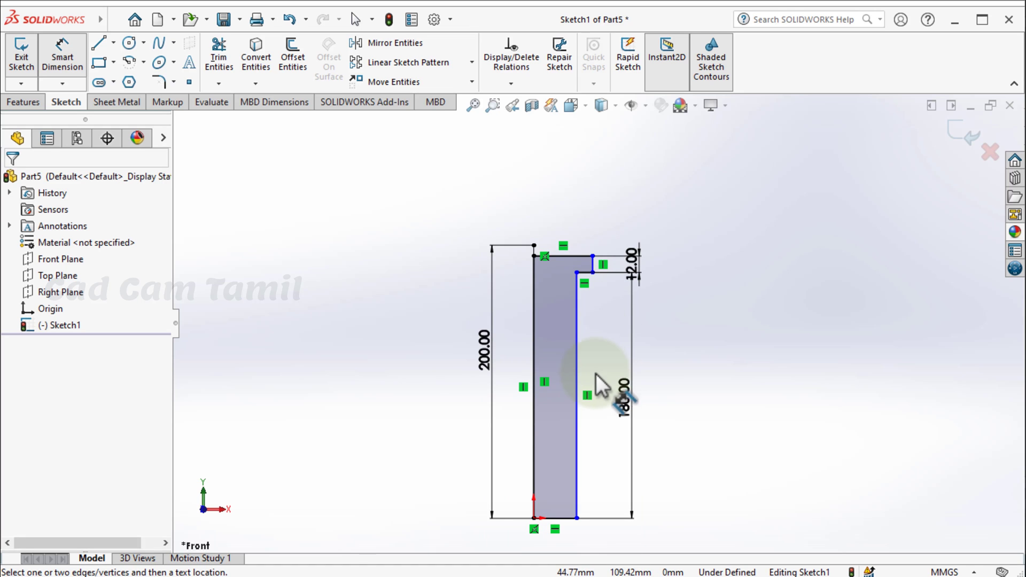
- Dimension the top edge of the pin head and set its length to 25 mm
{"action": "scroll", "coordinate": [586, 238], "scroll_direction": "down", "scroll_amount": 1}
{"action": "left_click", "coordinate": [584, 266]}
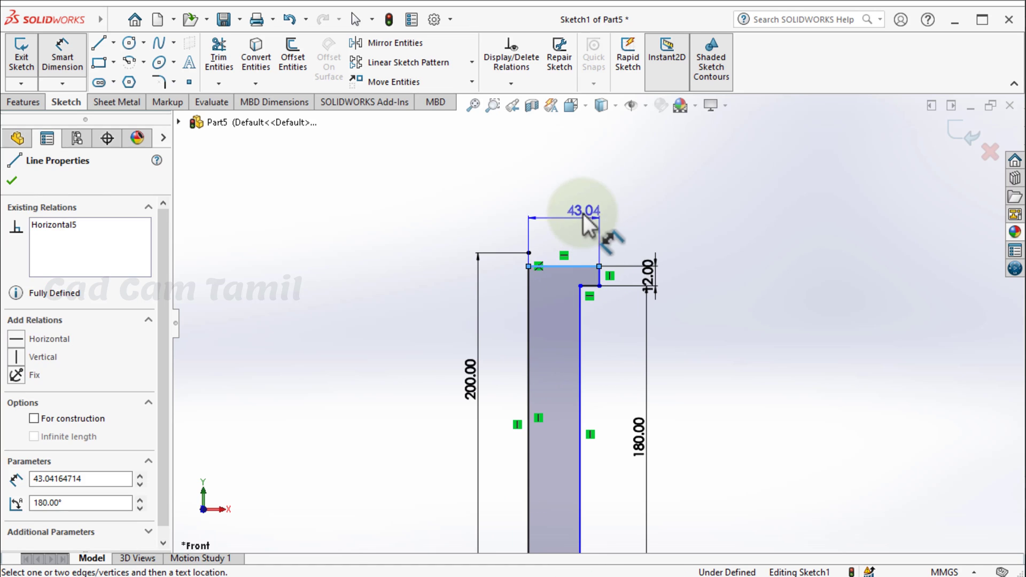
{"action": "left_click", "coordinate": [588, 214]}
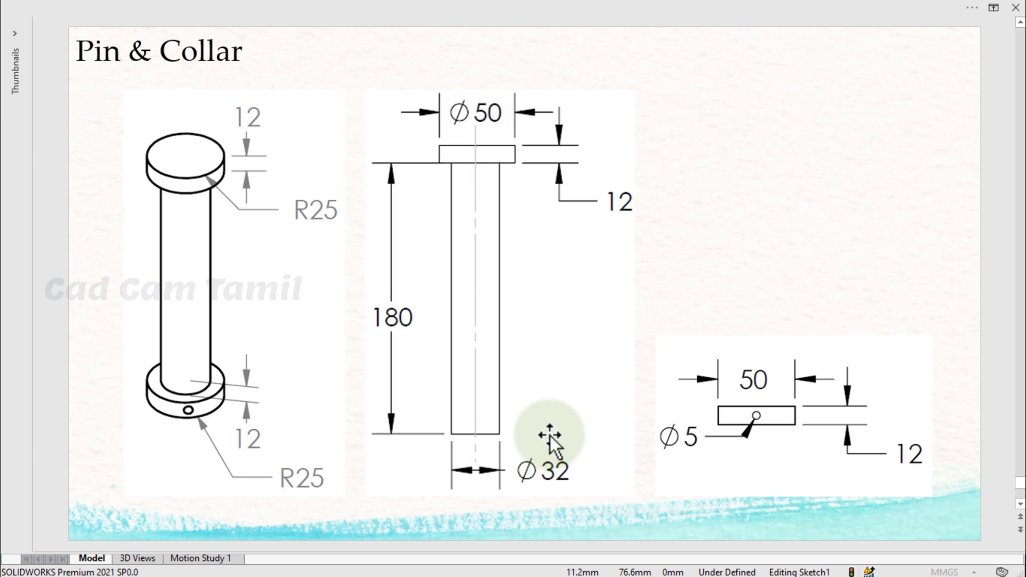
{"action": "type", "text": "2"}
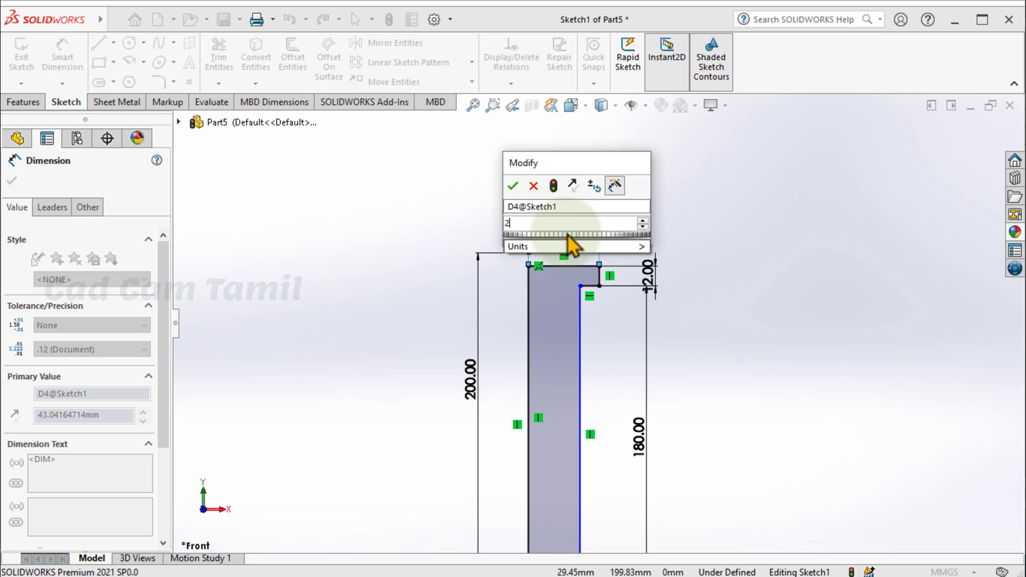
{"action": "type", "text": "5"}
{"action": "key", "text": "Return"}
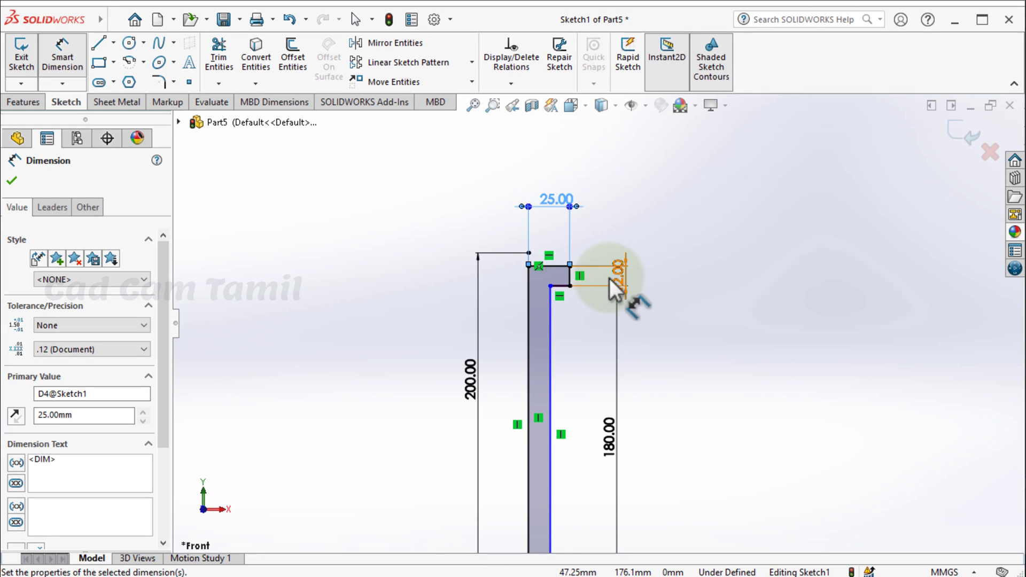
- Dimension the bottom edge of the shank profile and set its length to 16 mm, matching the reference drawing's Ø32
{"action": "scroll", "coordinate": [588, 311], "scroll_direction": "up", "scroll_amount": 3}
{"action": "scroll", "coordinate": [567, 469], "scroll_direction": "down", "scroll_amount": 5}
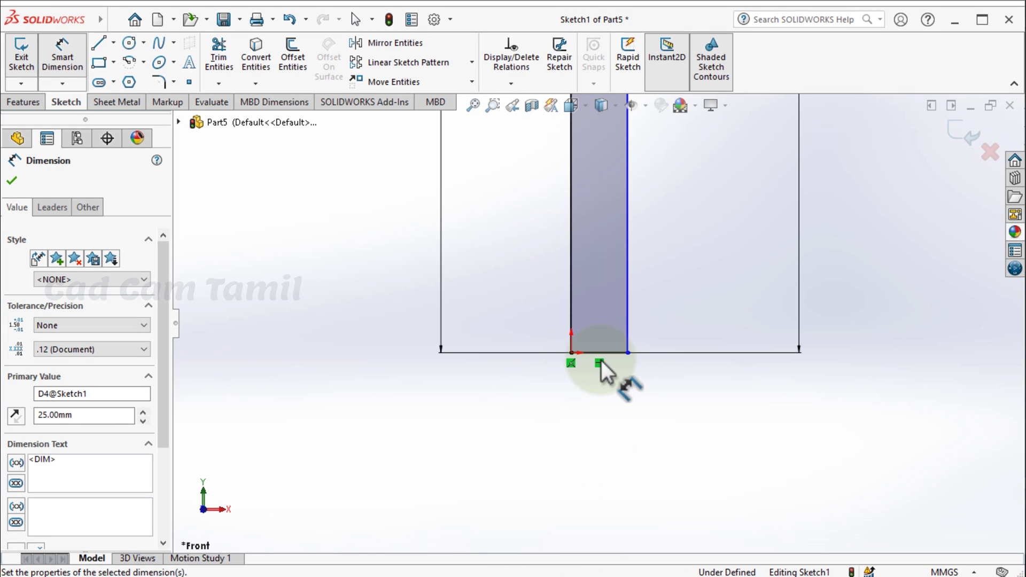
{"action": "left_click", "coordinate": [600, 354]}
{"action": "left_click", "coordinate": [601, 448]}
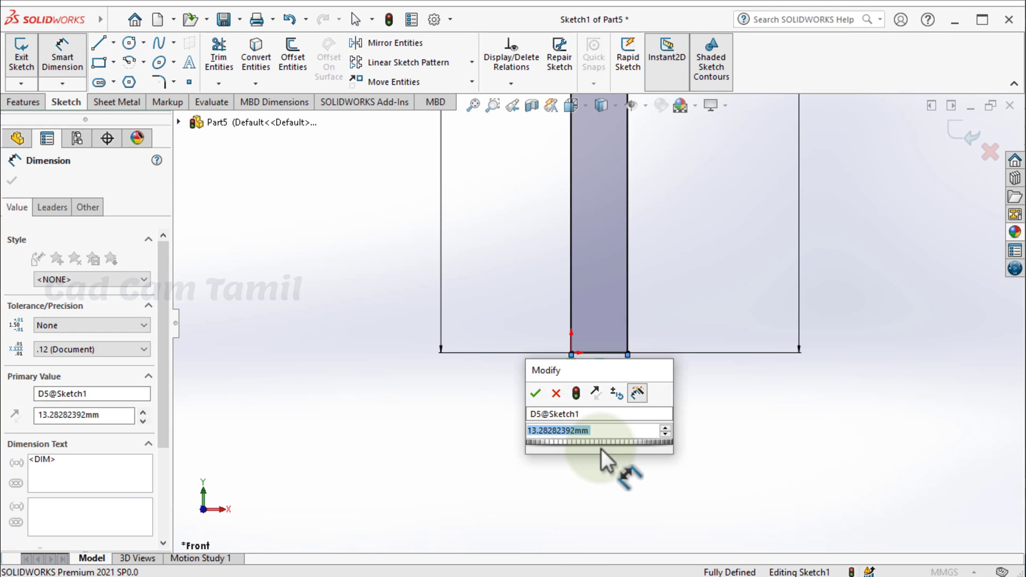
{"action": "key", "text": "alt+Tab"}
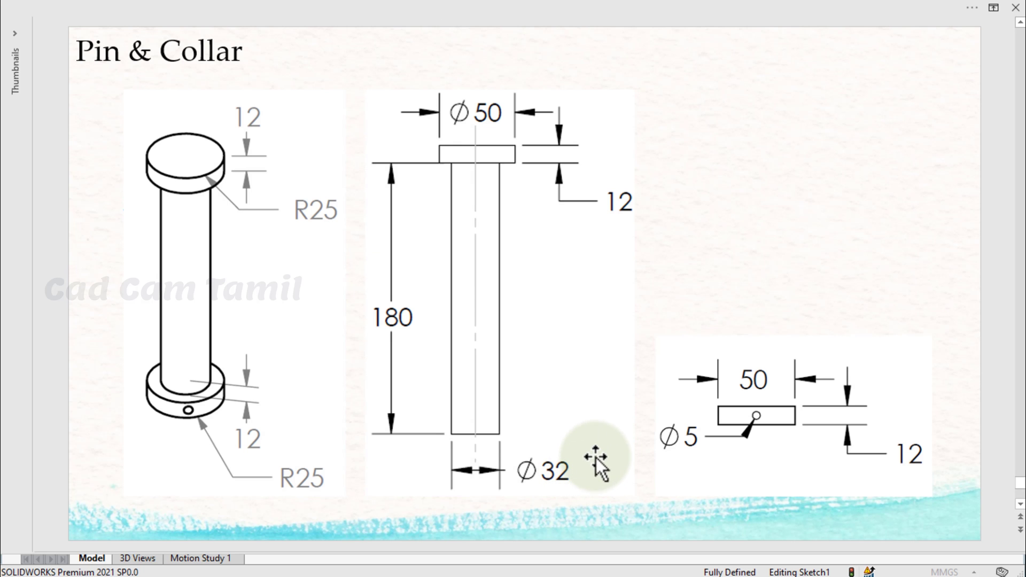
{"action": "key", "text": "alt+Tab"}
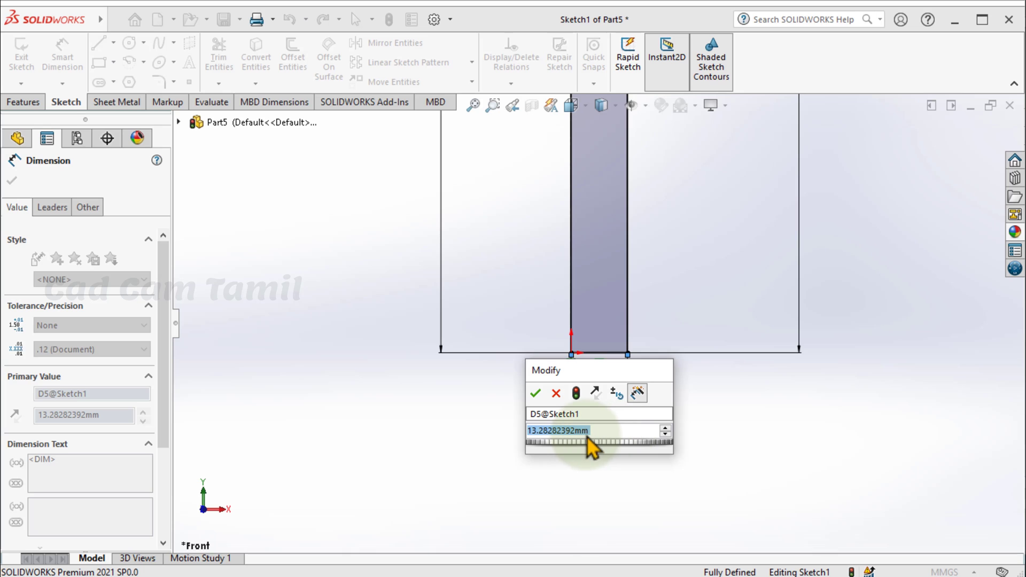
{"action": "type", "text": "16"}
{"action": "key", "text": "Return"}
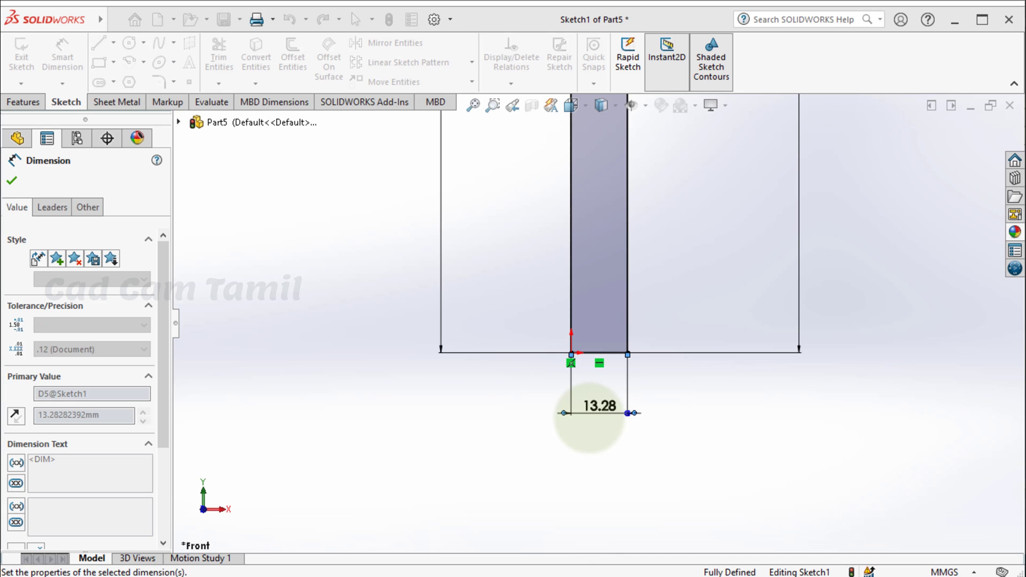
{"action": "key", "text": "f"}
{"action": "scroll", "coordinate": [605, 455], "scroll_direction": "up", "scroll_amount": 4}
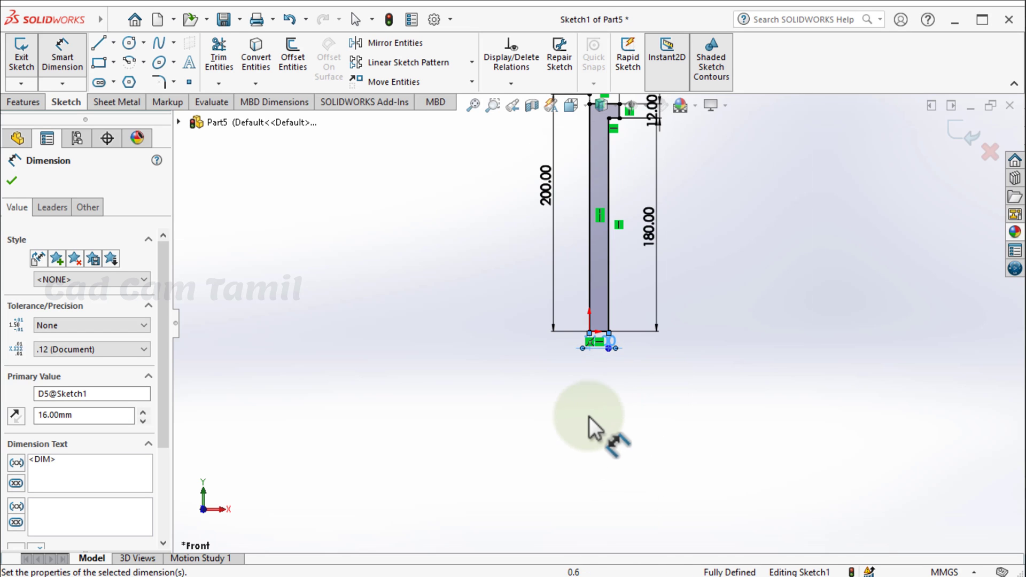
{"action": "scroll", "coordinate": [611, 216], "scroll_direction": "down", "scroll_amount": 3}
{"action": "left_click", "coordinate": [710, 294]}
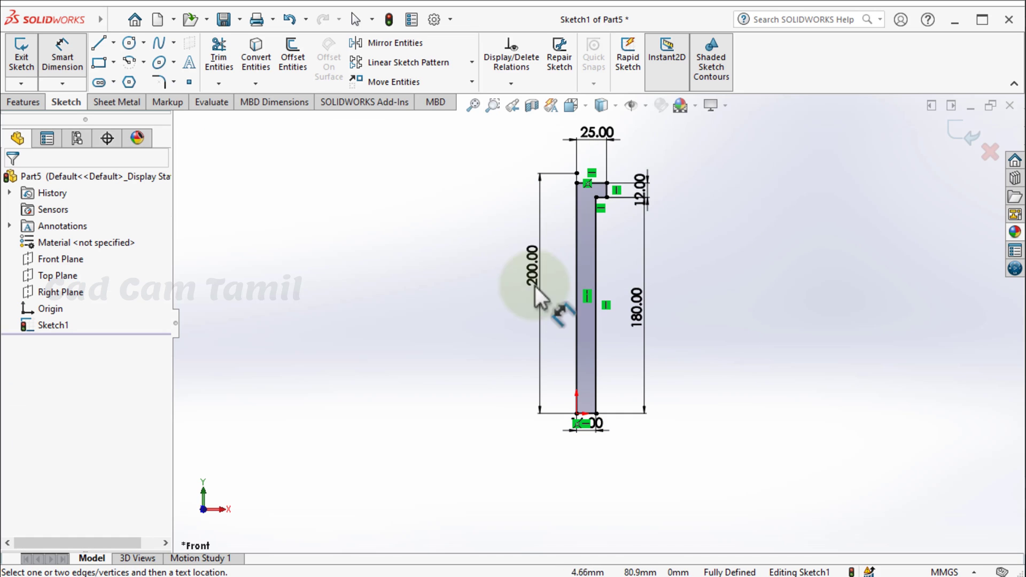
{"action": "scroll", "coordinate": [645, 144], "scroll_direction": "down", "scroll_amount": 3}
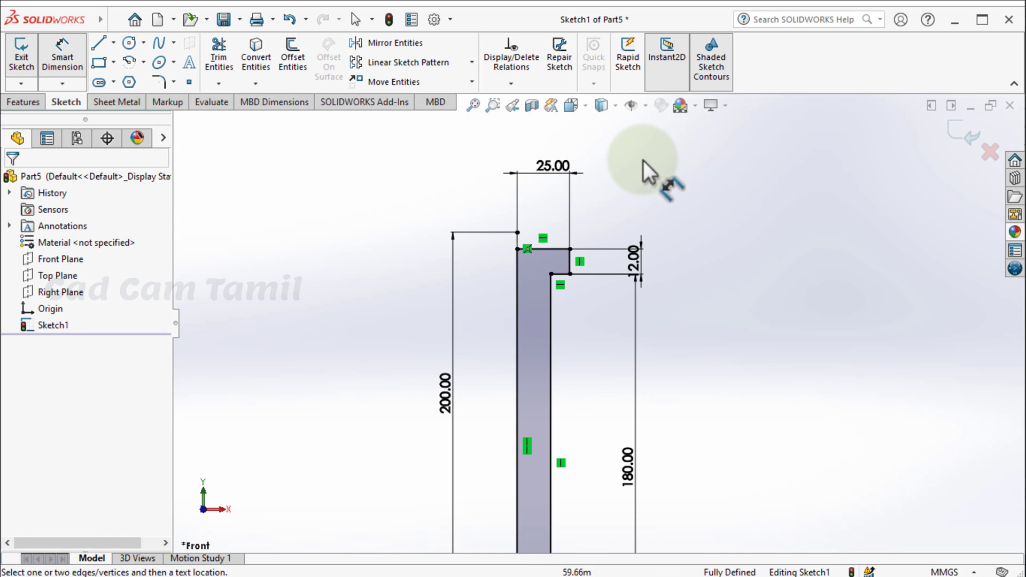
- Close the profile sketch and revolve it 360 degrees about the centerline into the solid pin
{"action": "left_click", "coordinate": [965, 132]}
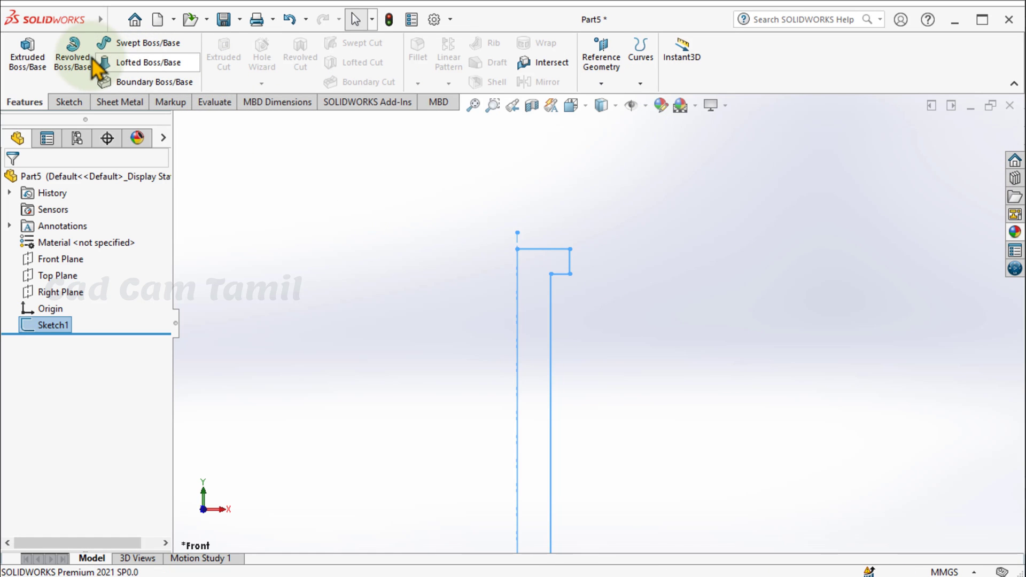
{"action": "left_click", "coordinate": [74, 58]}
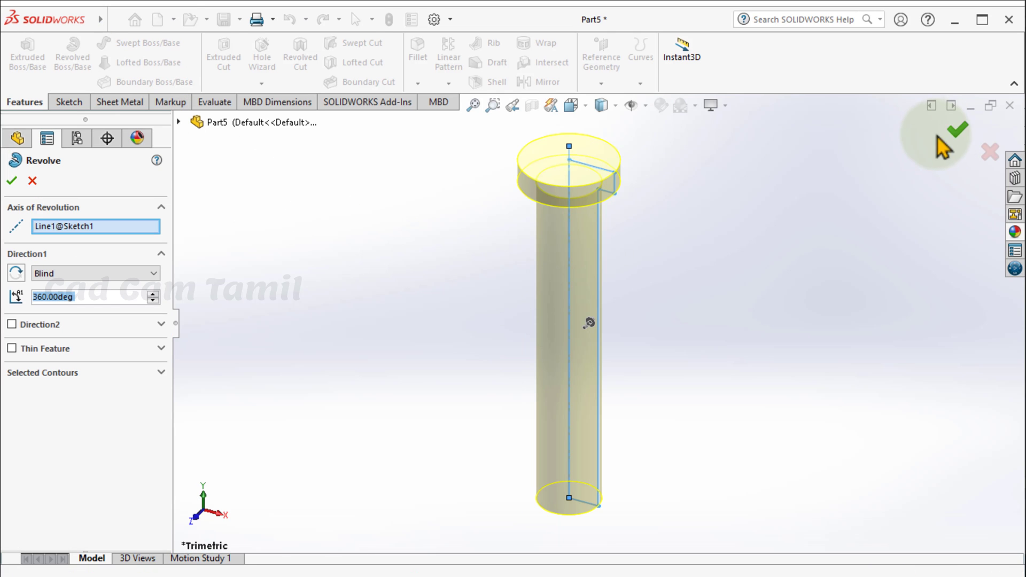
{"action": "left_click", "coordinate": [956, 130]}
{"action": "left_click", "coordinate": [498, 385]}
{"action": "scroll", "coordinate": [479, 416], "scroll_direction": "up", "scroll_amount": 3}
{"action": "middle_click_drag", "start_coordinate": [480, 415], "coordinate": [611, 287]}
{"action": "left_click", "coordinate": [54, 342]}
{"action": "left_click", "coordinate": [506, 310]}
{"action": "scroll", "coordinate": [547, 384], "scroll_direction": "down", "scroll_amount": 3}
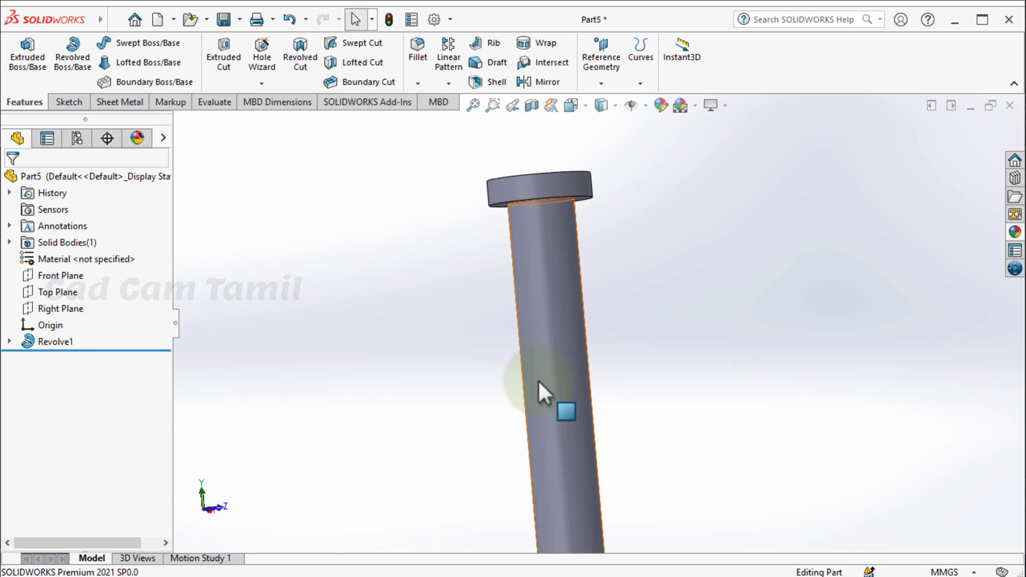
- Start a sketch on the Front Plane and draw a circle of about 3.6 mm radius, centred about 13 mm directly above the origin
{"action": "key", "text": "alt+Tab"}
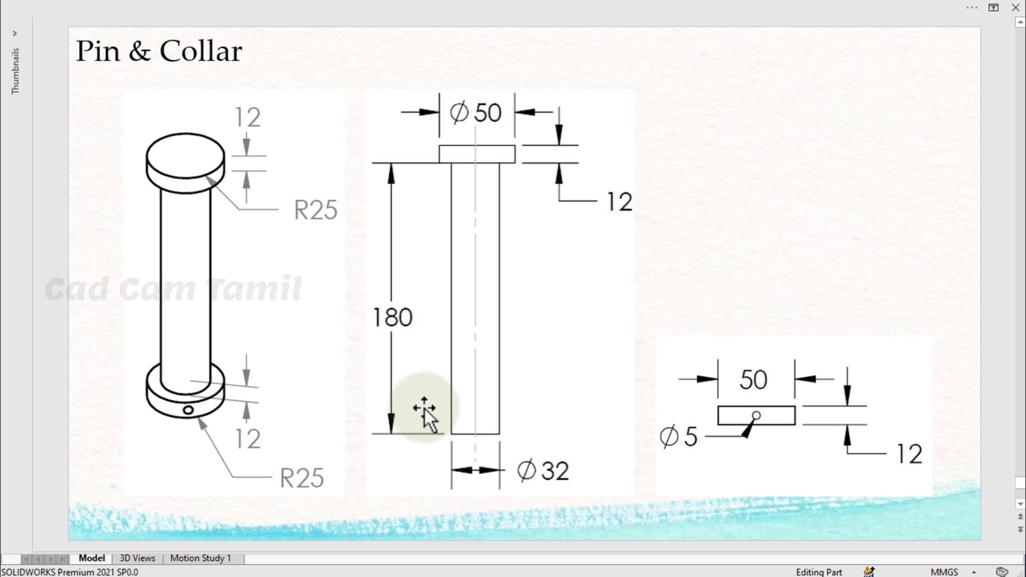
{"action": "key", "text": "alt+Tab"}
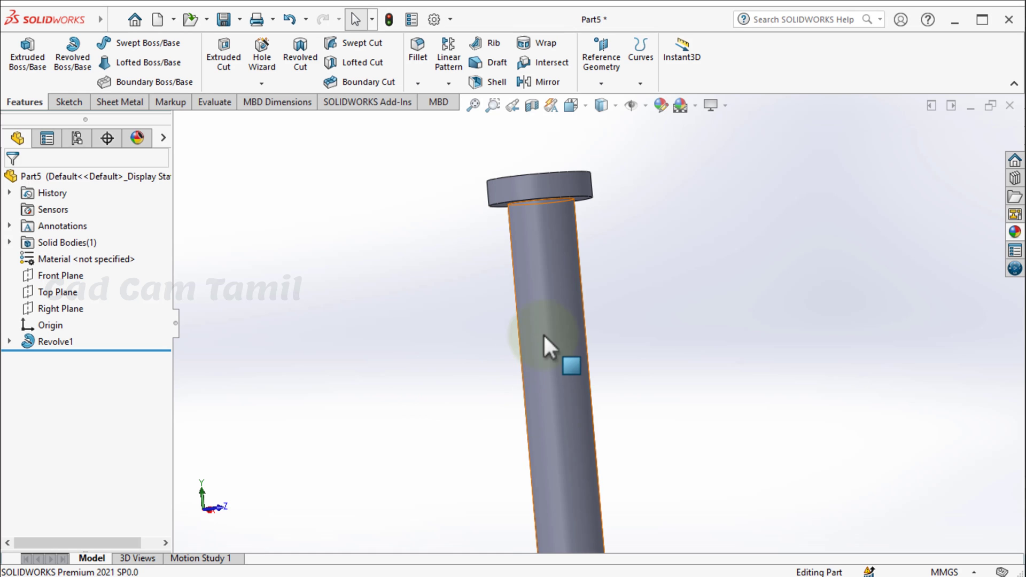
{"action": "scroll", "coordinate": [544, 334], "scroll_direction": "up", "scroll_amount": 4}
{"action": "scroll", "coordinate": [580, 396], "scroll_direction": "down", "scroll_amount": 2}
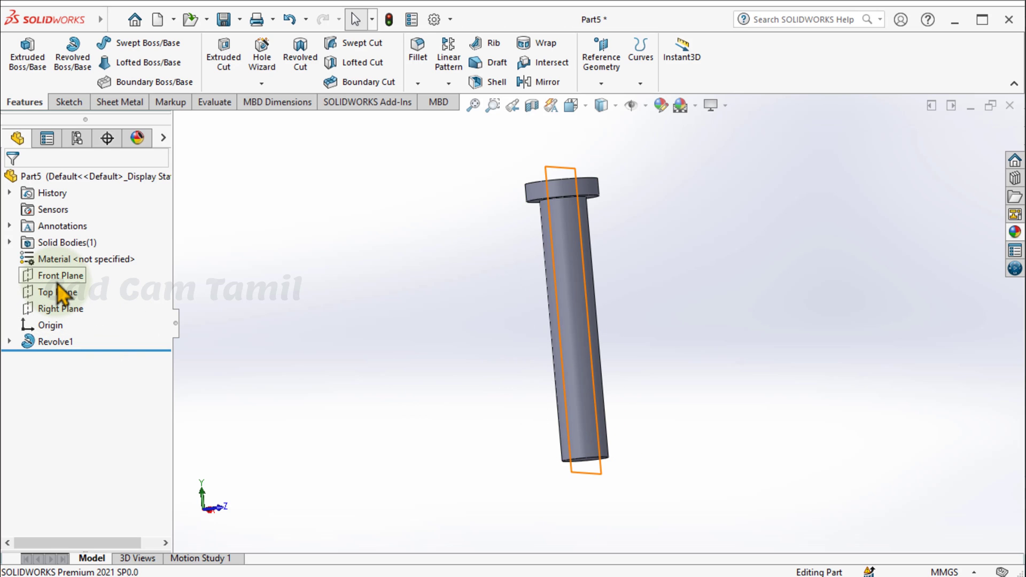
{"action": "left_click", "coordinate": [60, 276]}
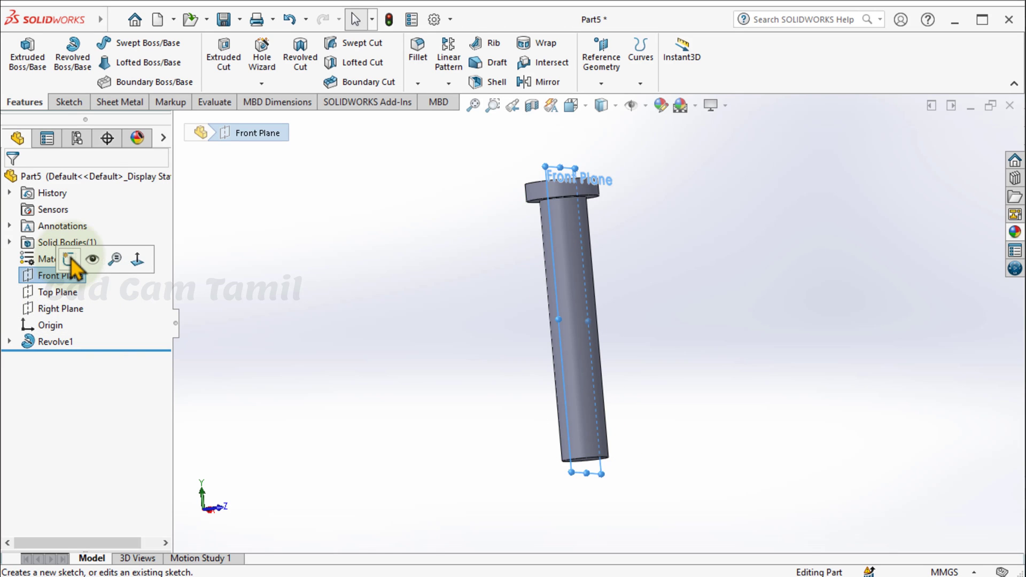
{"action": "left_click", "coordinate": [67, 260]}
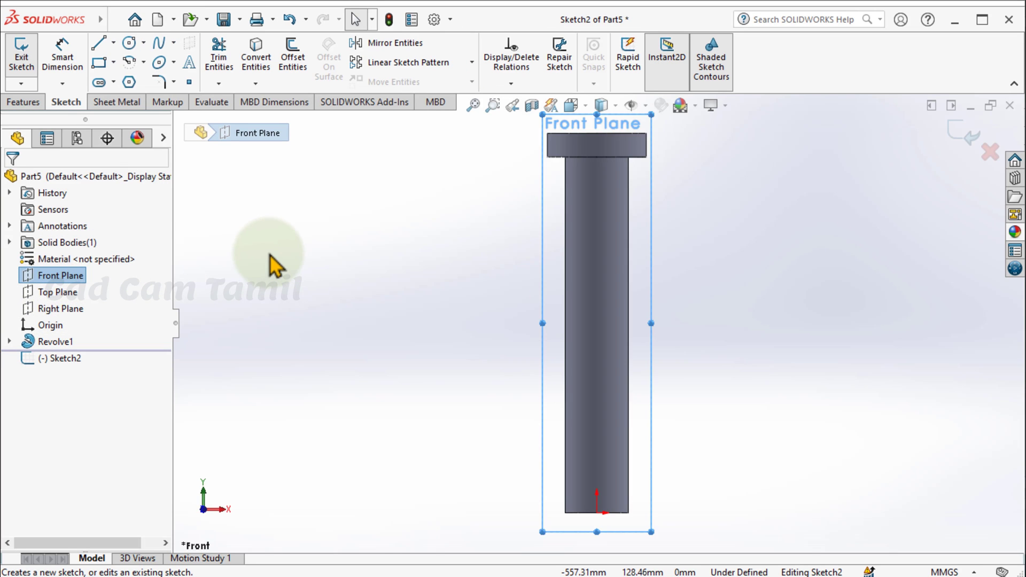
{"action": "left_click", "coordinate": [129, 50]}
{"action": "scroll", "coordinate": [604, 526], "scroll_direction": "down", "scroll_amount": 5}
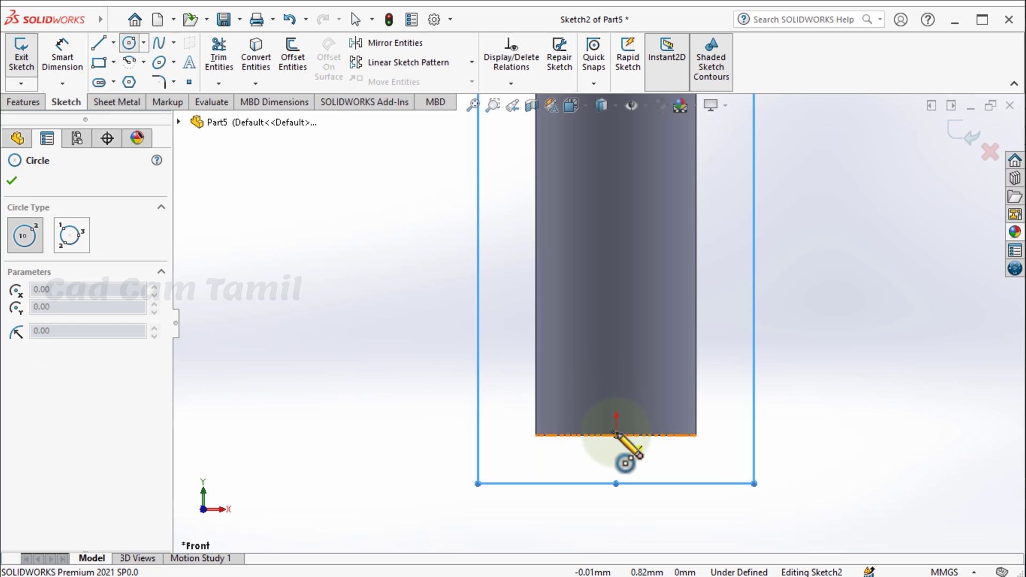
{"action": "left_click", "coordinate": [616, 369]}
{"action": "left_click", "coordinate": [634, 378]}
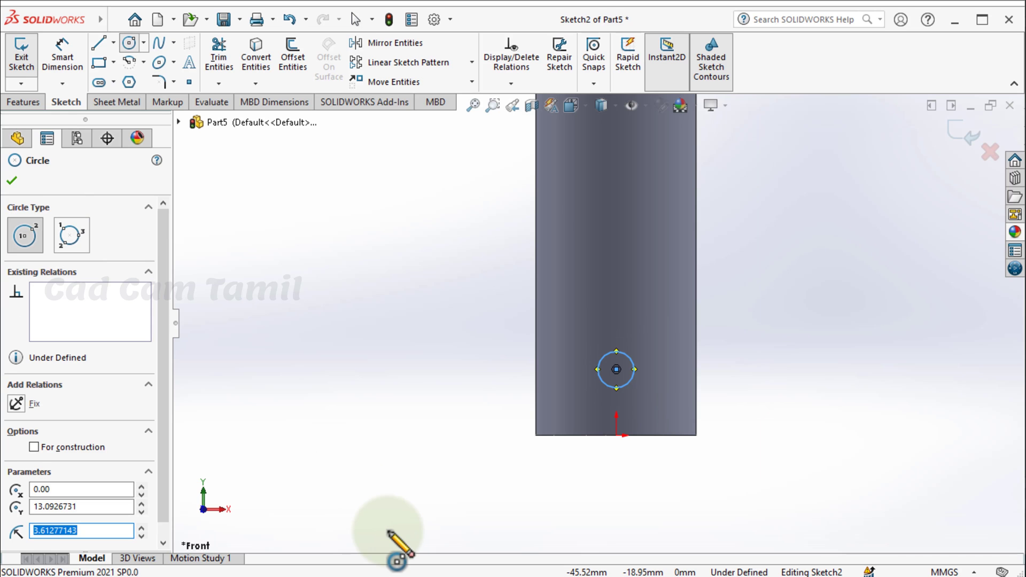
- Check the Pin & Collar reference drawing and set the circle's diameter to 5 mm
{"action": "key", "text": "alt+Tab"}
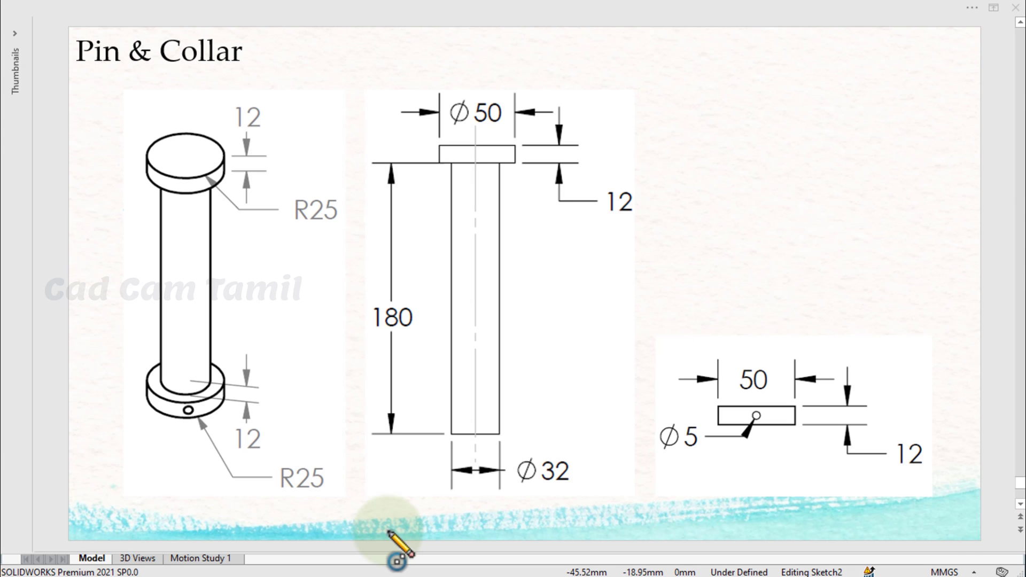
{"action": "key", "text": "alt+Tab"}
{"action": "left_click", "coordinate": [62, 56]}
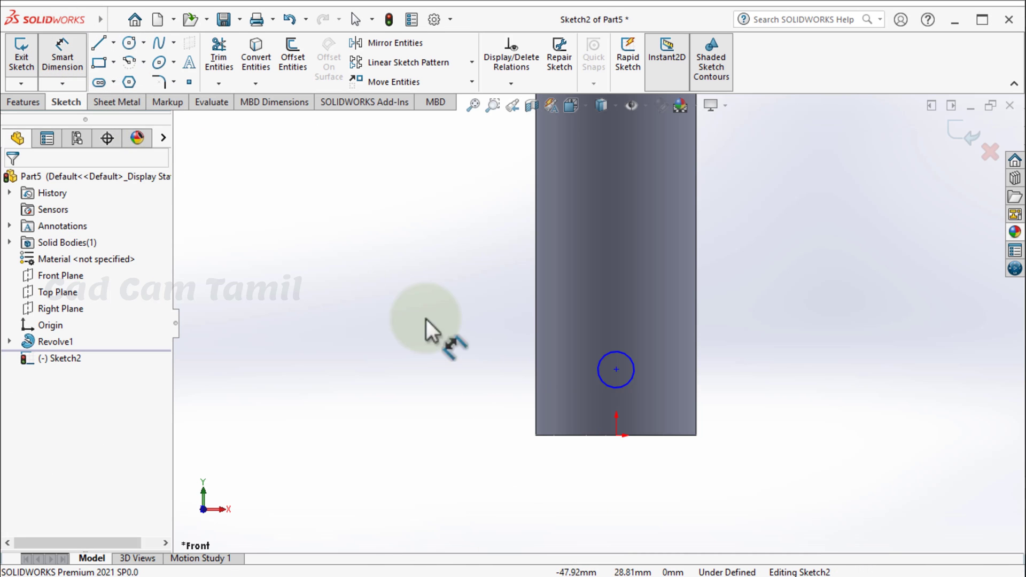
{"action": "left_click", "coordinate": [633, 382]}
{"action": "left_click", "coordinate": [769, 348]}
{"action": "type", "text": "5"}
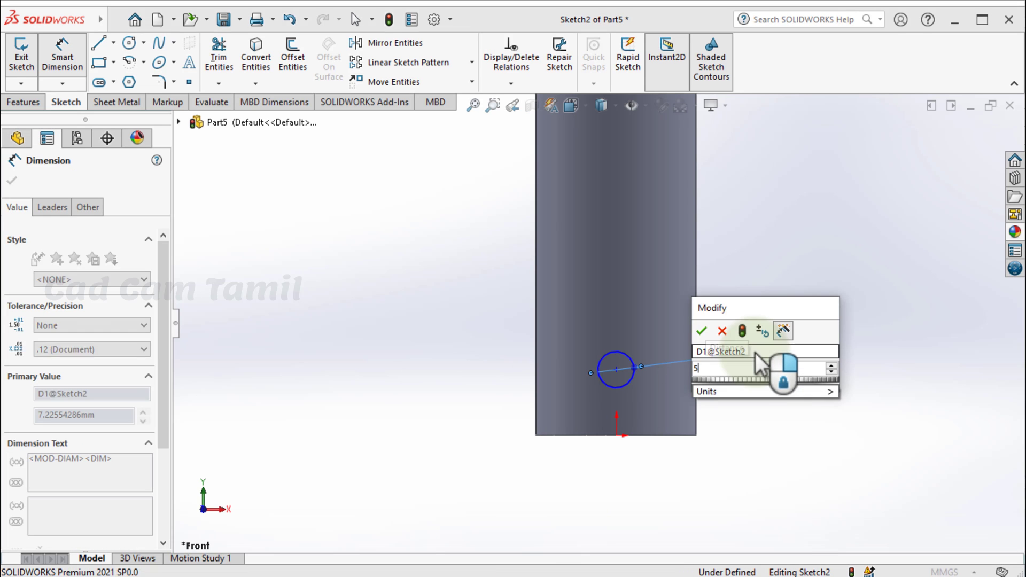
{"action": "key", "text": "Return"}
- Dimension the circle's centre from the shank's bottom edge and set the distance to 12 mm
{"action": "scroll", "coordinate": [646, 373], "scroll_direction": "down", "scroll_amount": 2}
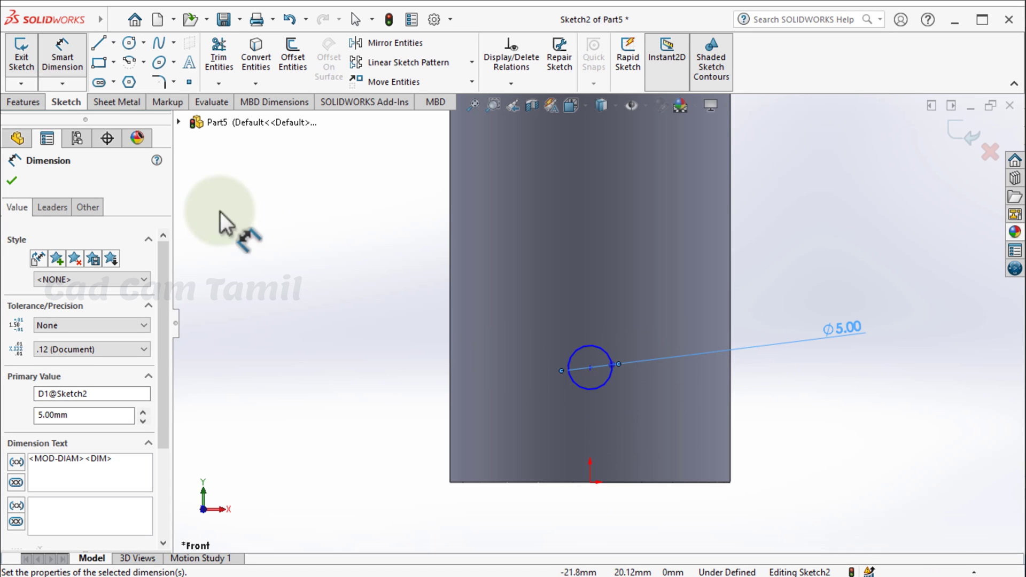
{"action": "left_click", "coordinate": [560, 482]}
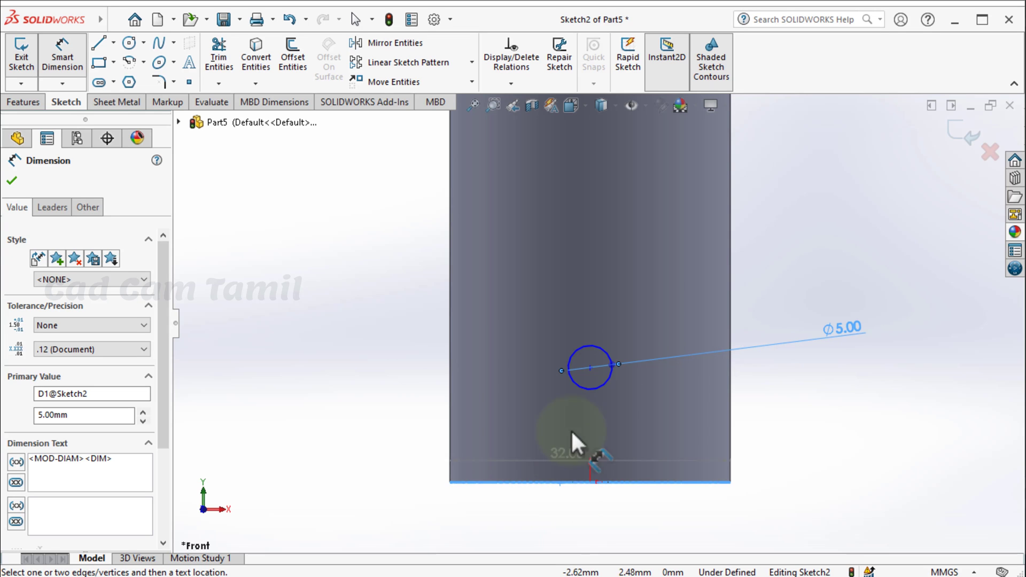
{"action": "left_click", "coordinate": [589, 369]}
{"action": "left_click", "coordinate": [386, 437]}
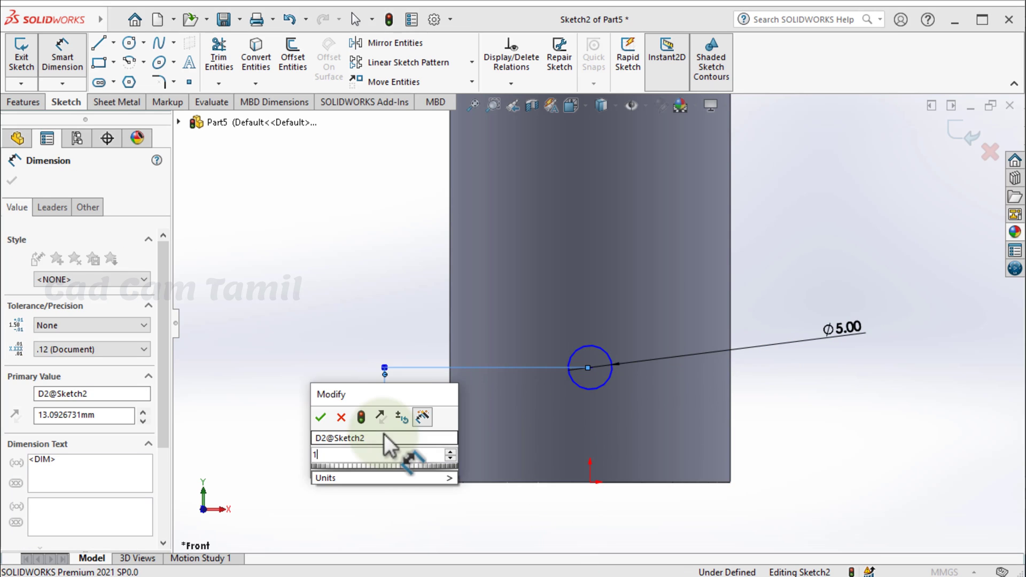
{"action": "key", "text": "Return"}
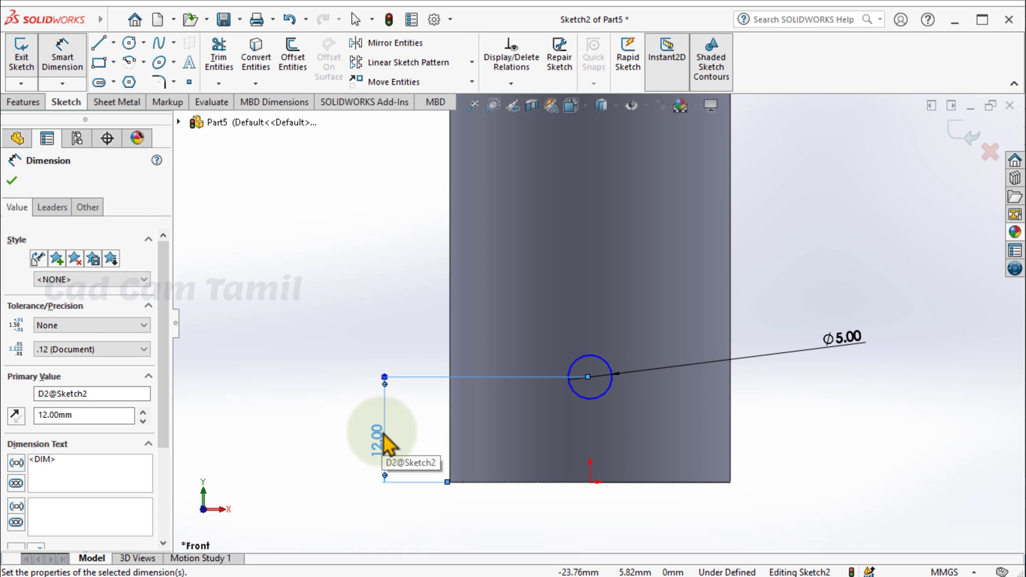
- Recheck the collar drawing and change the circle centre's distance from the shank's bottom edge to 6 mm
{"action": "key", "text": "alt+Tab"}
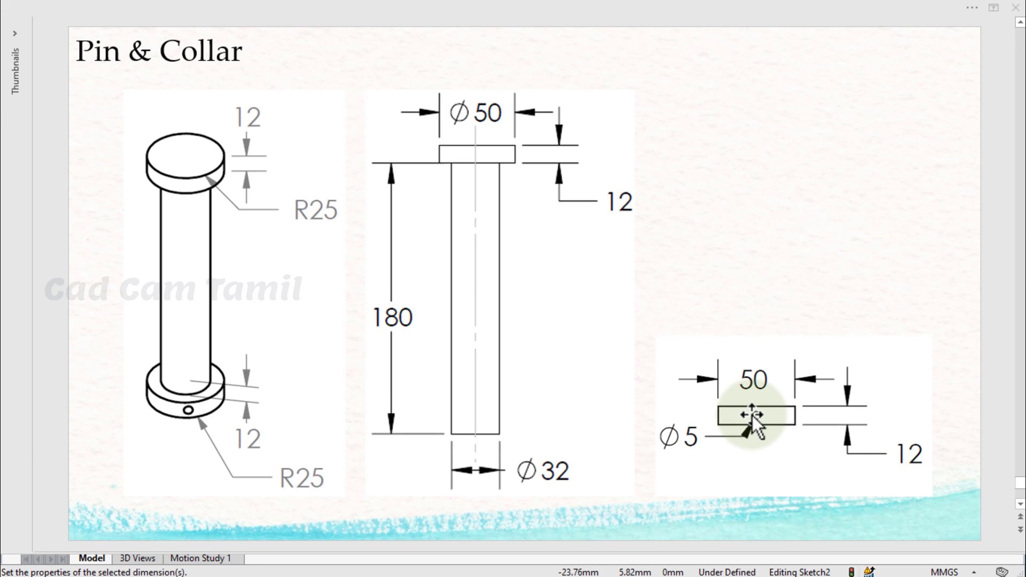
{"action": "key", "text": "alt+Tab"}
{"action": "double_click", "coordinate": [379, 443]}
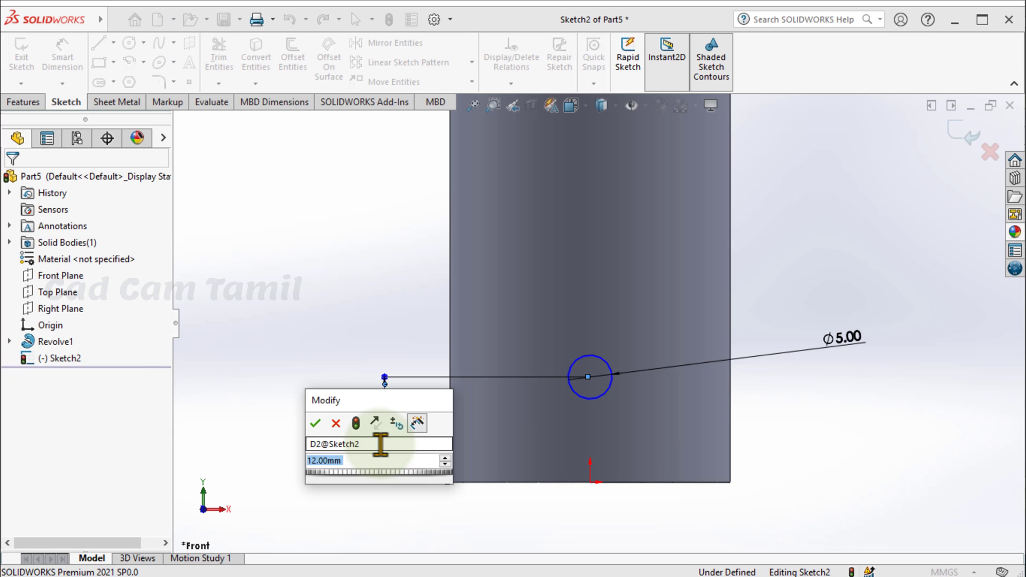
{"action": "type", "text": "6"}
{"action": "key", "text": "Return"}
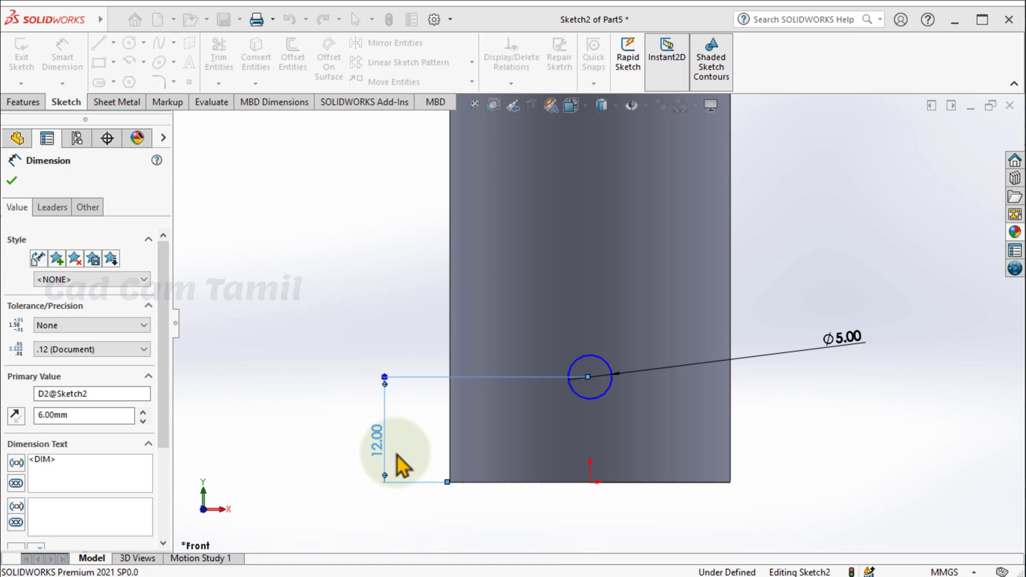
- Finish the circle sketch and cut it through the pin's shank with a Mid Plane Extruded Cut 40 mm deep
{"action": "left_click", "coordinate": [959, 131]}
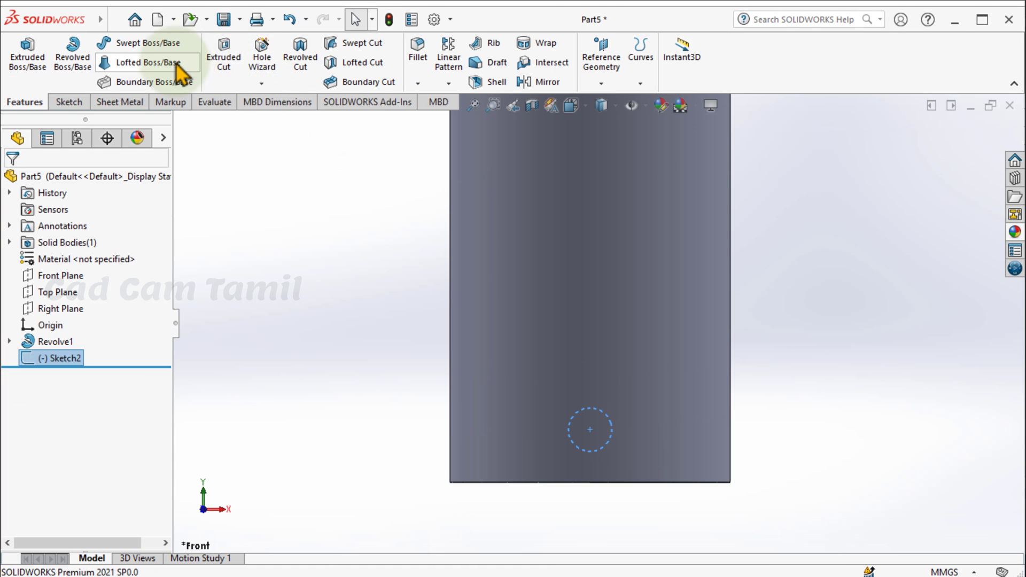
{"action": "left_click", "coordinate": [224, 59]}
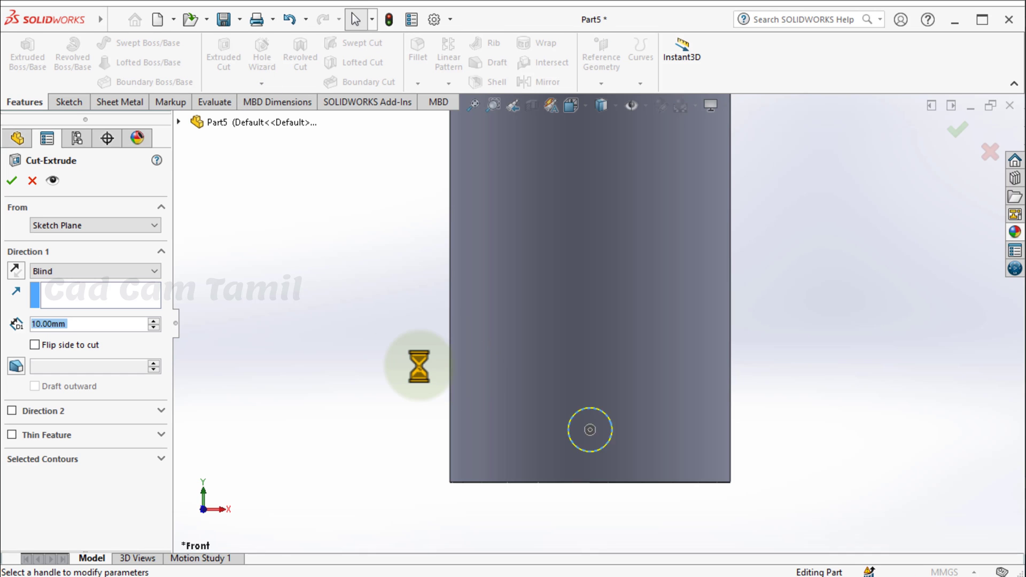
{"action": "middle_click_drag", "start_coordinate": [502, 384], "coordinate": [486, 406]}
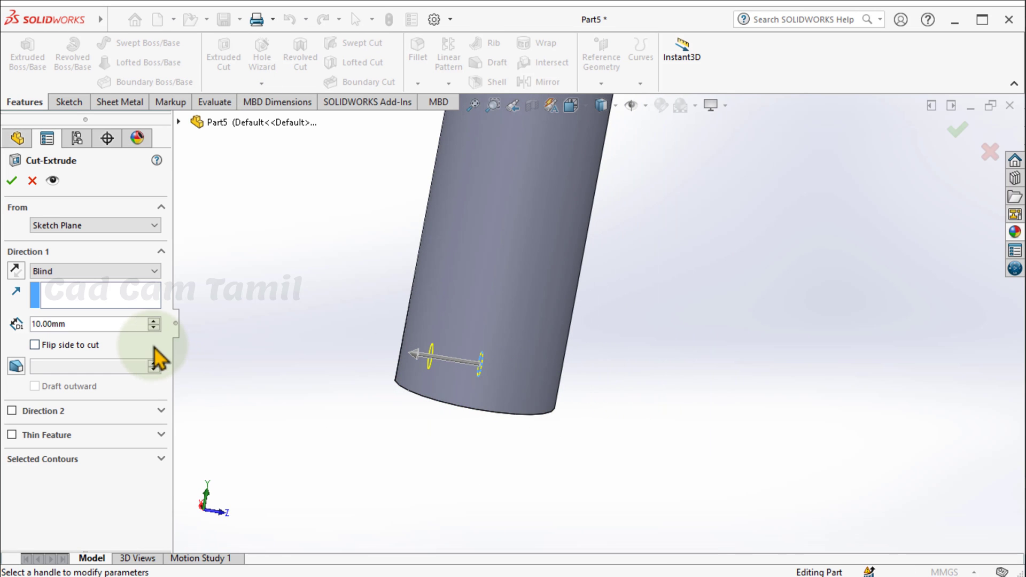
{"action": "left_click", "coordinate": [110, 271]}
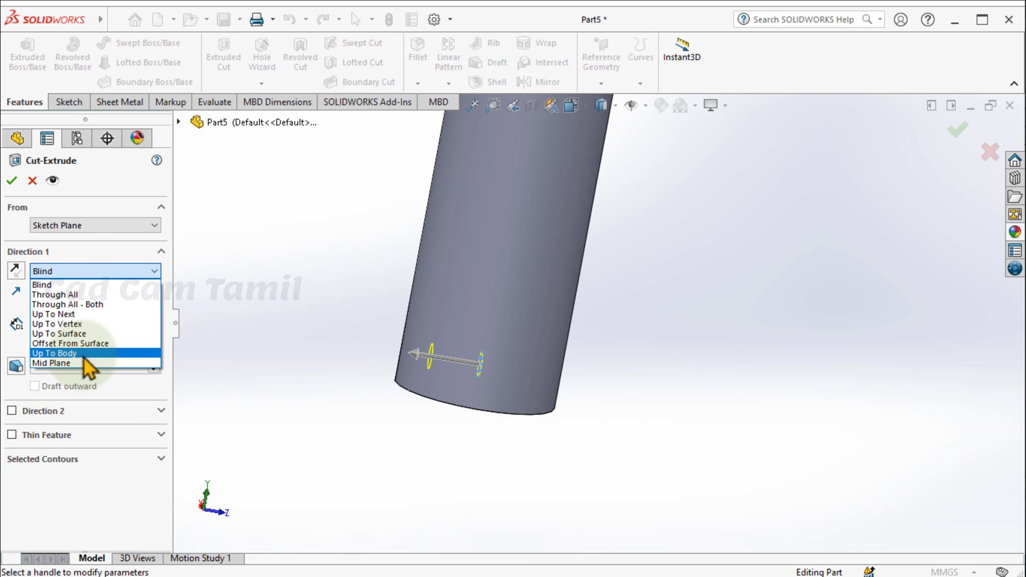
{"action": "left_click", "coordinate": [85, 361]}
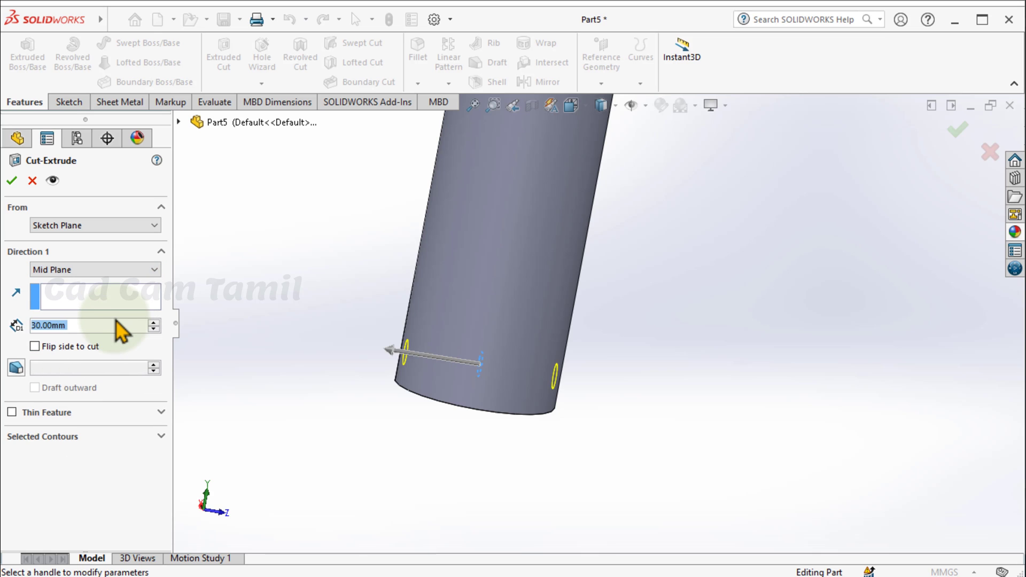
{"action": "type", "text": "40"}
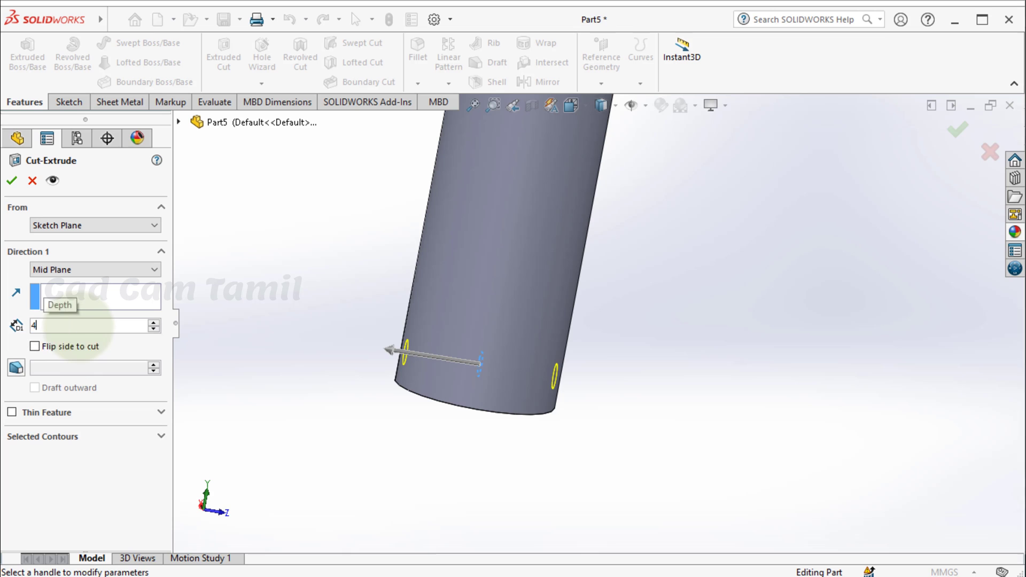
{"action": "key", "text": "Return"}
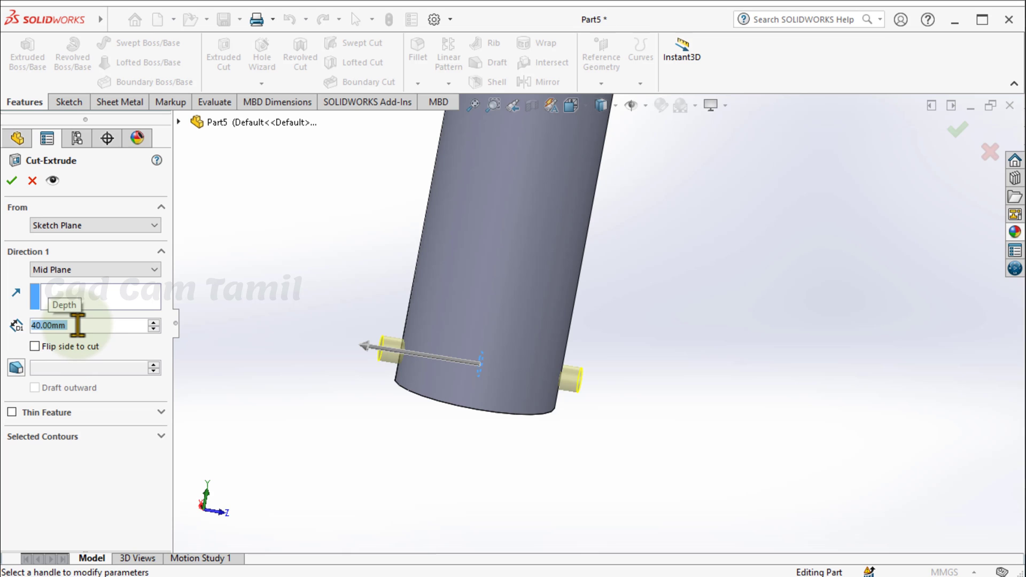
{"action": "left_click", "coordinate": [958, 140]}
- Assign AISI 1020 steel as the pin's material
{"action": "middle_click_drag", "start_coordinate": [739, 350], "coordinate": [526, 397]}
{"action": "left_click", "coordinate": [748, 391]}
{"action": "scroll", "coordinate": [685, 301], "scroll_direction": "down", "scroll_amount": 1}
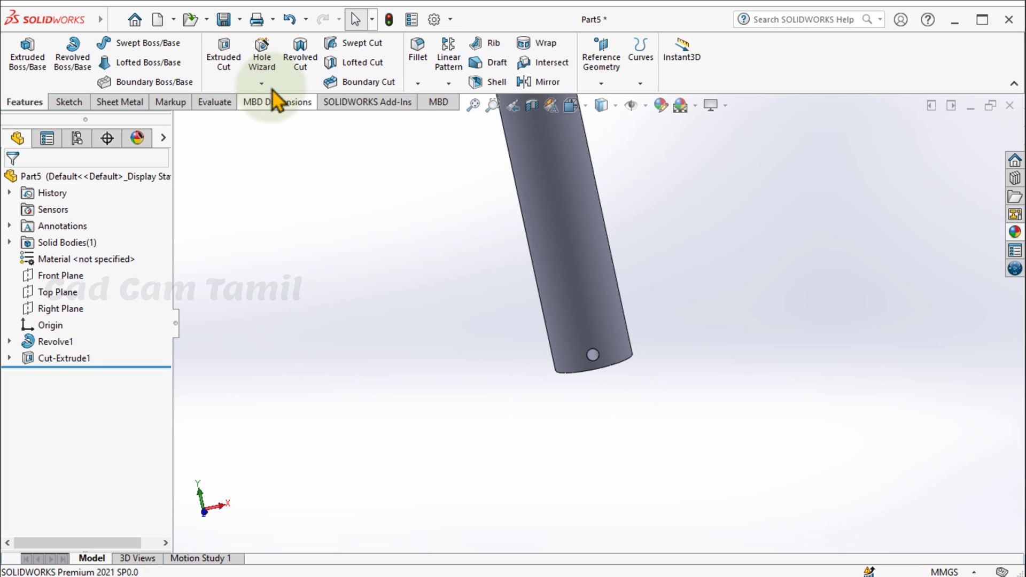
{"action": "scroll", "coordinate": [287, 316], "scroll_direction": "up", "scroll_amount": 3}
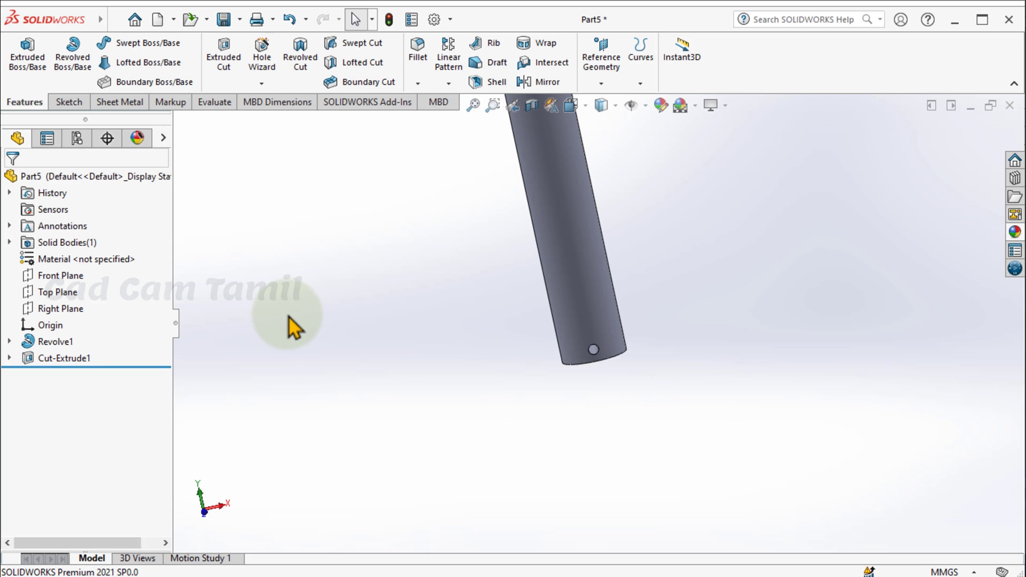
{"action": "right_click", "coordinate": [48, 258]}
{"action": "left_click", "coordinate": [107, 229]}
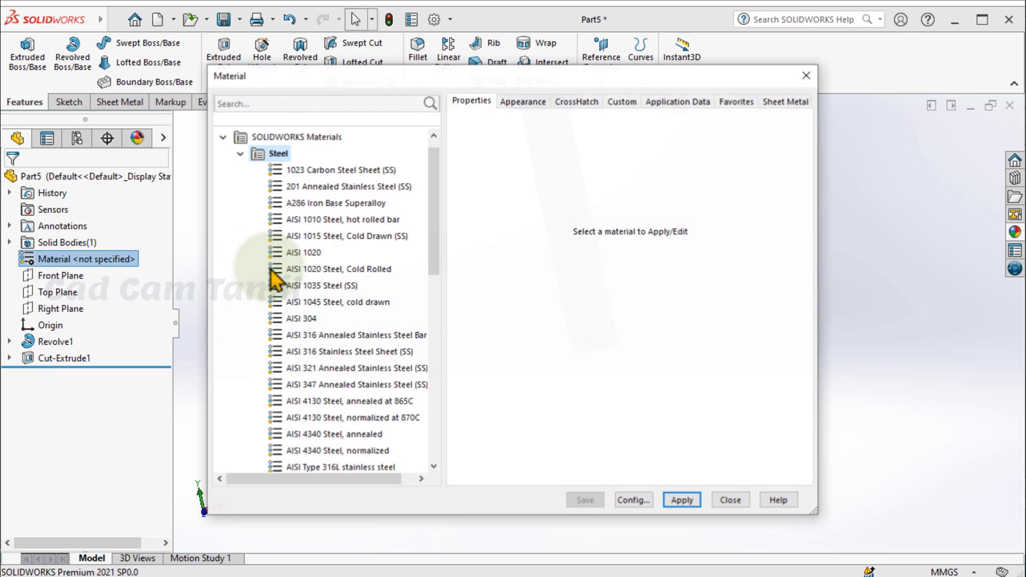
{"action": "left_click", "coordinate": [304, 253]}
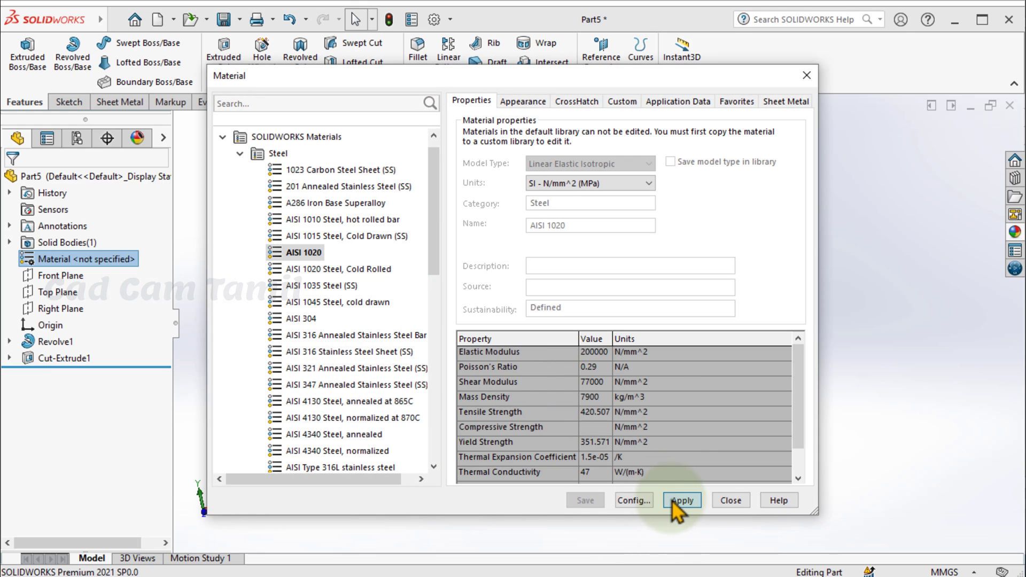
{"action": "left_click", "coordinate": [678, 501]}
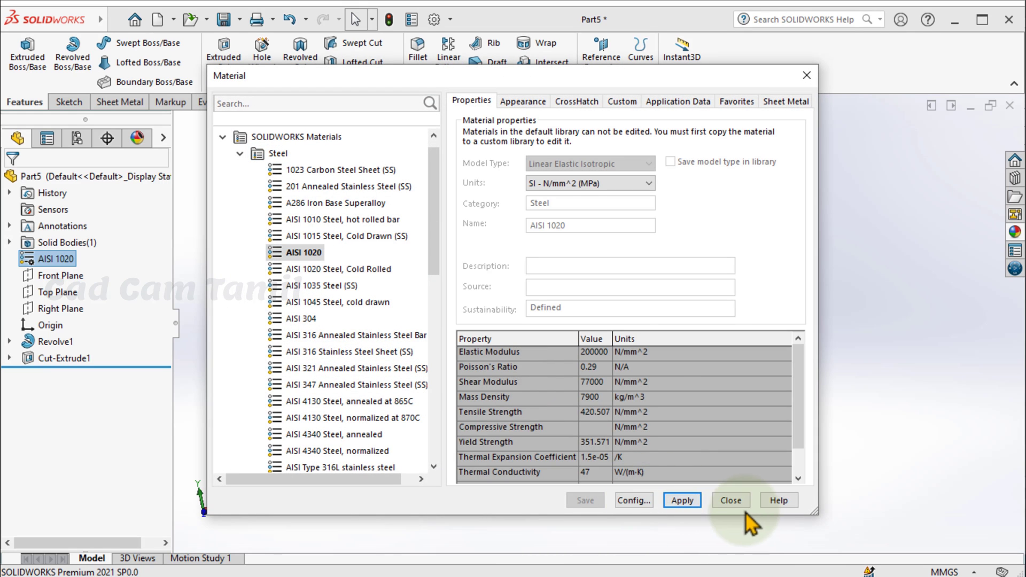
{"action": "left_click", "coordinate": [730, 502]}
- Change the whole pin part's appearance colour to magenta (RGB 255, 0, 255)
{"action": "scroll", "coordinate": [590, 262], "scroll_direction": "down", "scroll_amount": 3}
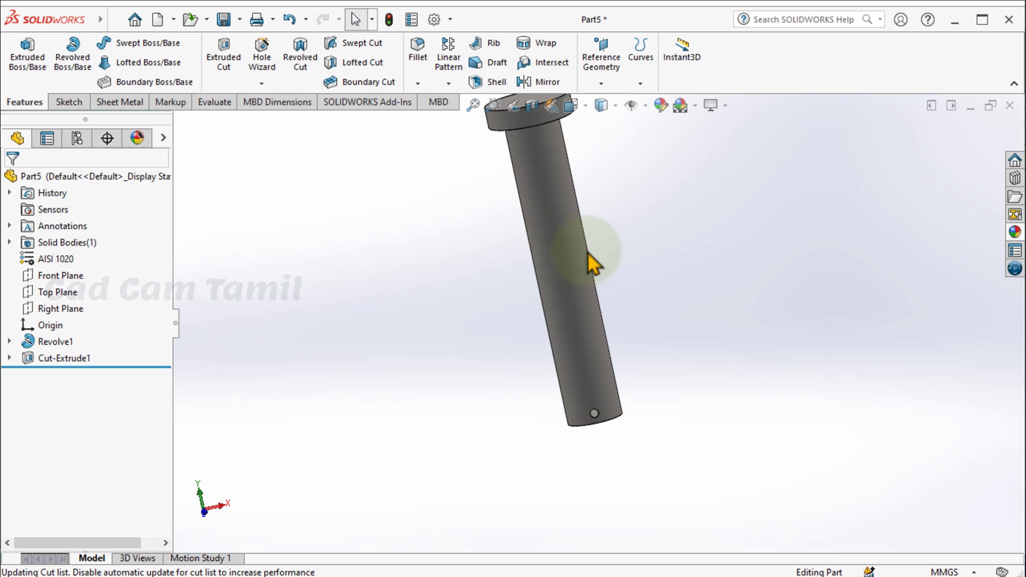
{"action": "left_click", "coordinate": [564, 258]}
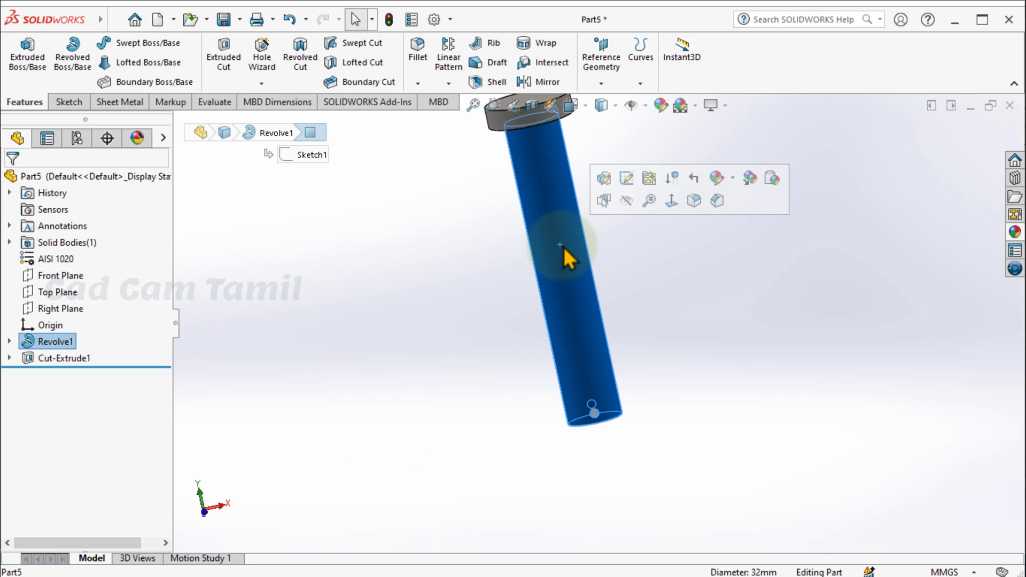
{"action": "left_click", "coordinate": [733, 182]}
{"action": "left_click", "coordinate": [796, 263]}
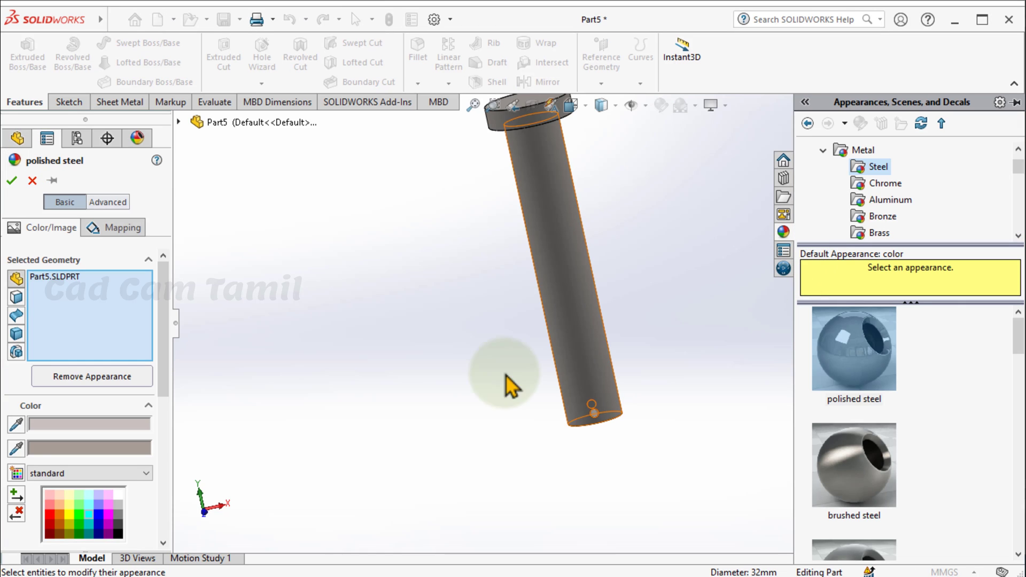
{"action": "scroll", "coordinate": [104, 518], "scroll_direction": "down", "scroll_amount": 5}
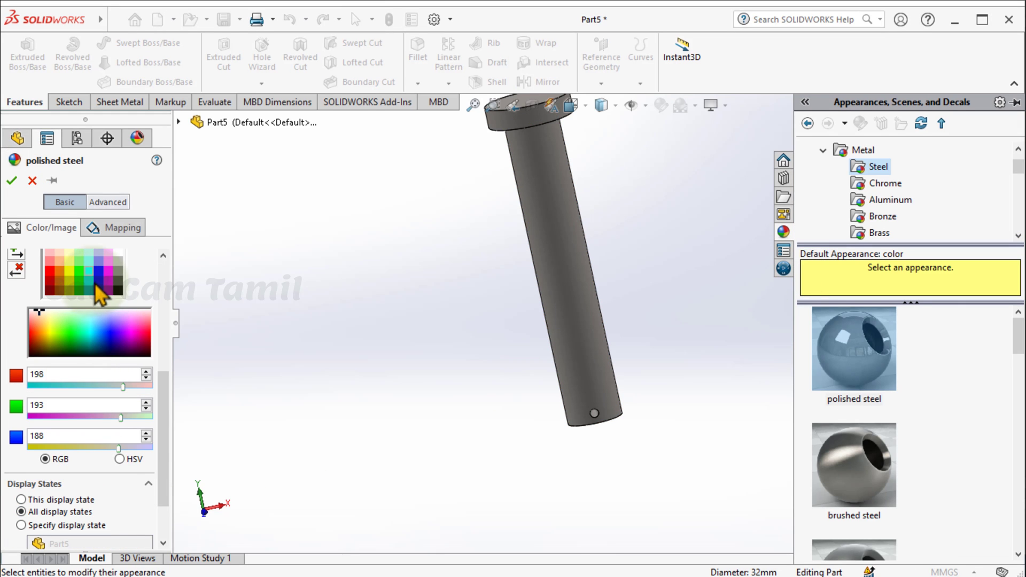
{"action": "left_click", "coordinate": [108, 271]}
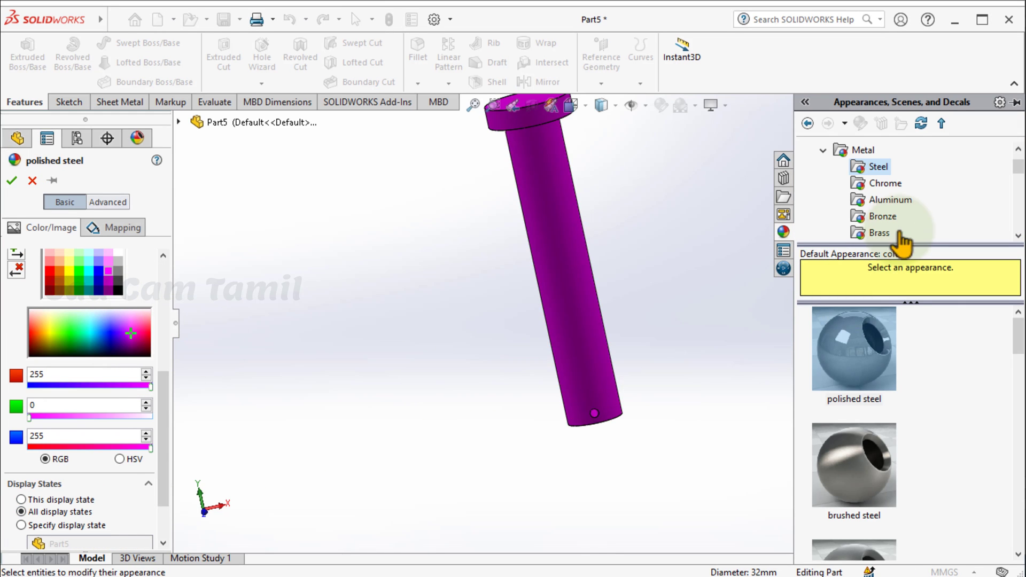
{"action": "left_click", "coordinate": [11, 180]}
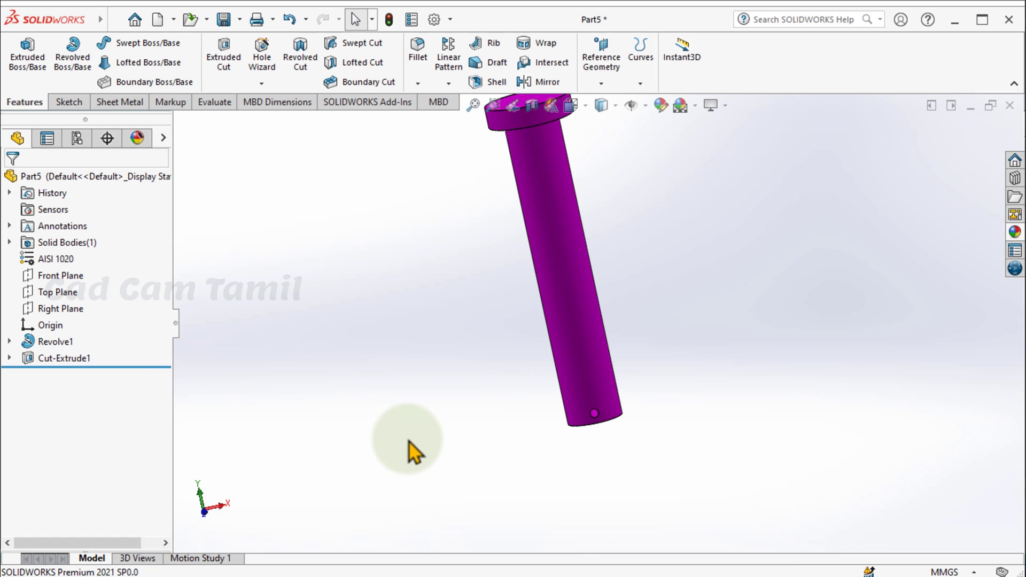
- Save the part as Pin in the Coupling folder and close it
{"action": "scroll", "coordinate": [378, 460], "scroll_direction": "up", "scroll_amount": 3}
{"action": "scroll", "coordinate": [582, 275], "scroll_direction": "down", "scroll_amount": 3}
{"action": "left_click", "coordinate": [223, 20]}
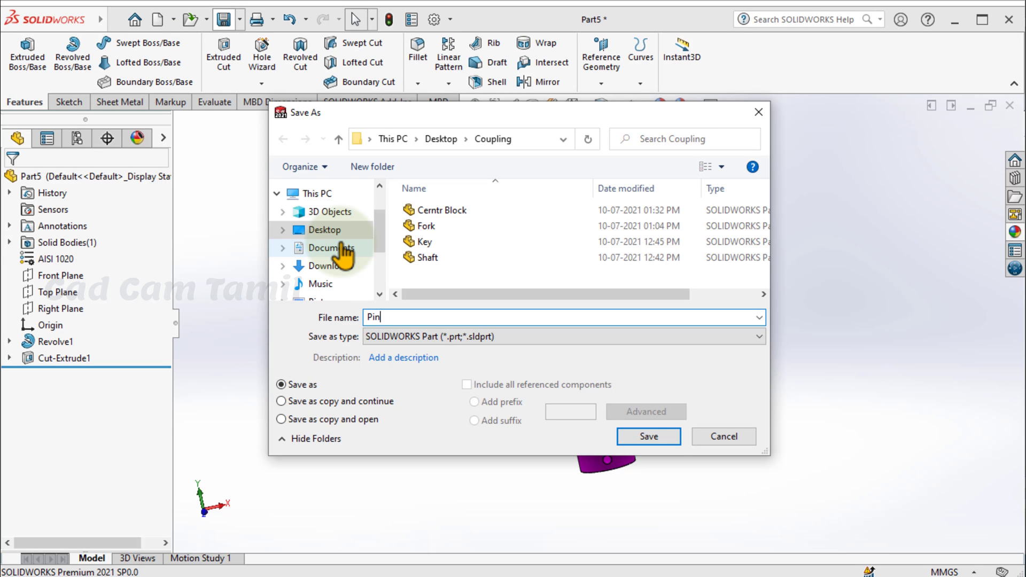
{"action": "type", "text": "Pin"}
{"action": "left_click", "coordinate": [667, 436]}
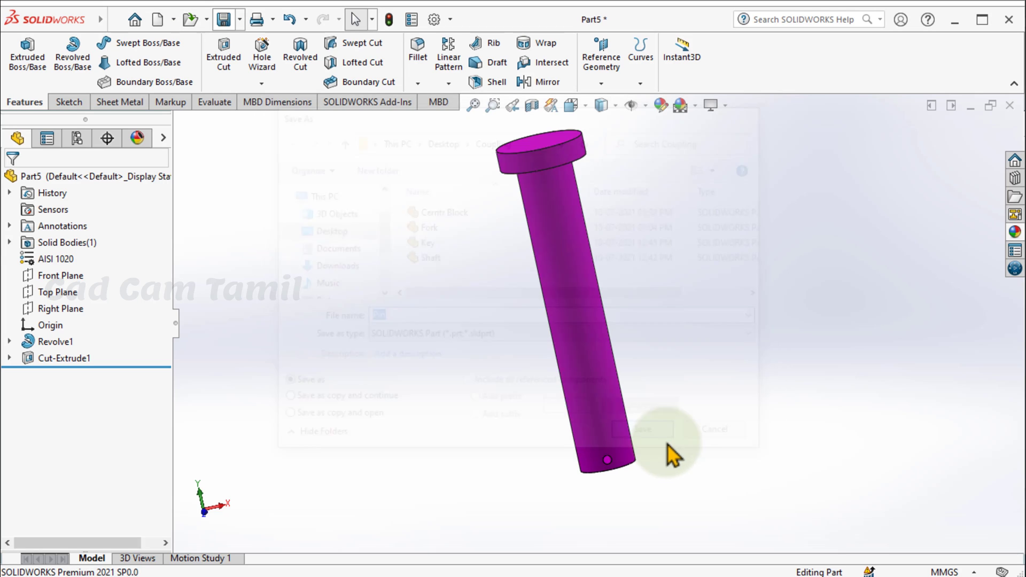
{"action": "left_click", "coordinate": [1010, 105]}
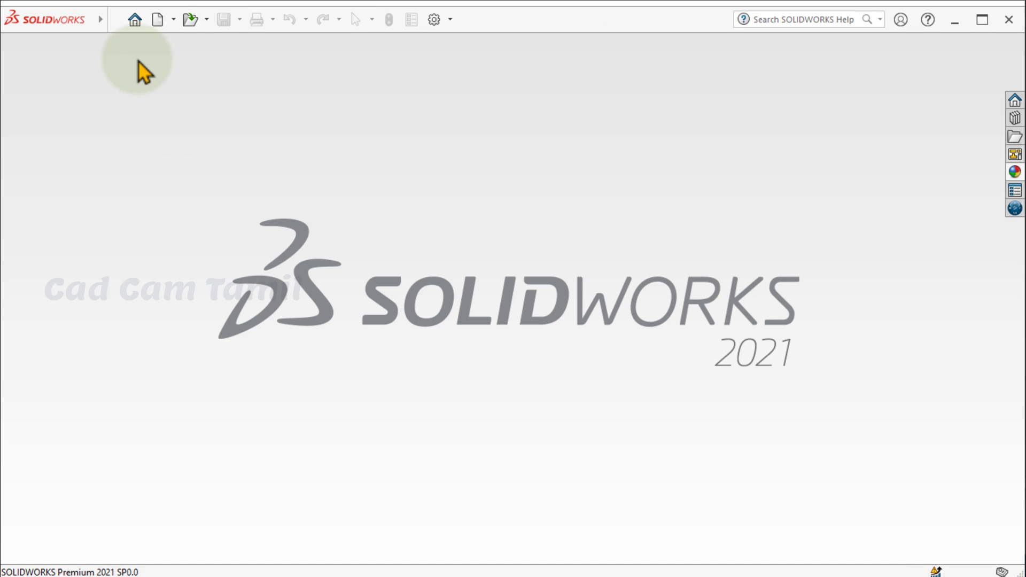
- Create a new part and start an Extruded Boss/Base sketch on the Top Plane
{"action": "left_click", "coordinate": [159, 24]}
{"action": "left_click", "coordinate": [635, 443]}
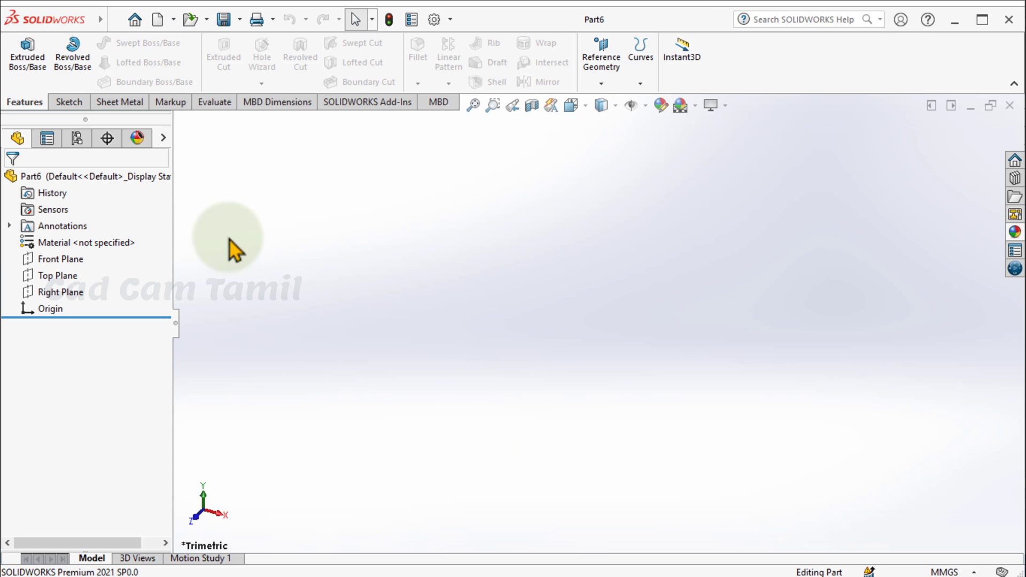
{"action": "left_click", "coordinate": [27, 58]}
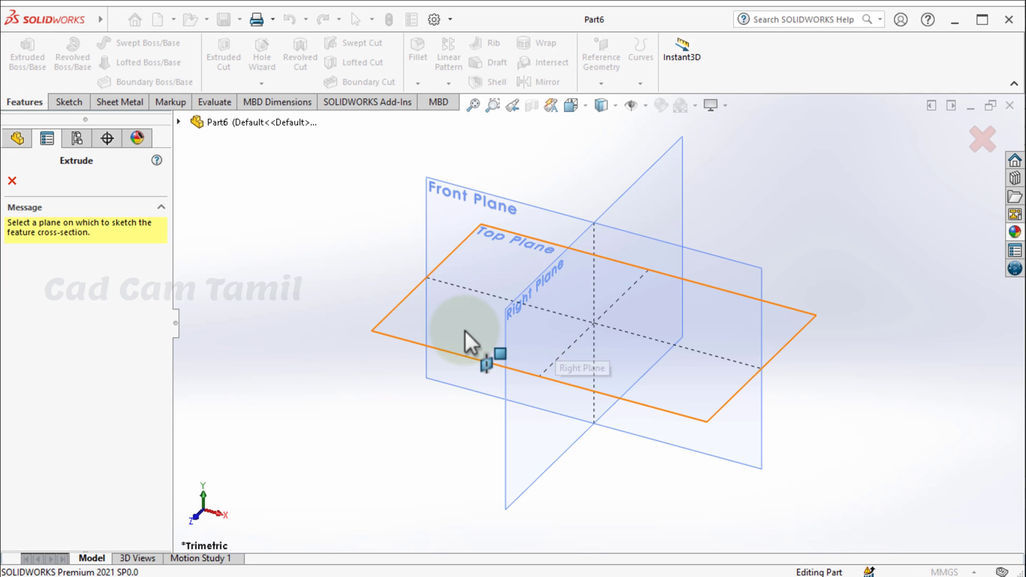
{"action": "left_click", "coordinate": [464, 331]}
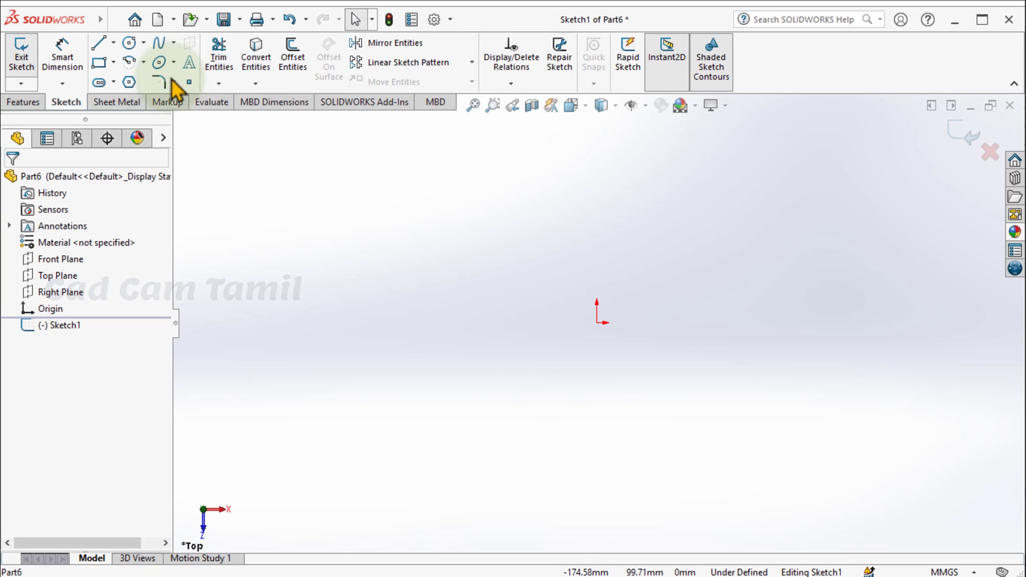
- Draw two concentric circles centred on the origin, with radii of about 18.3 mm and 10.1 mm
{"action": "left_click", "coordinate": [129, 43]}
{"action": "left_click", "coordinate": [624, 296]}
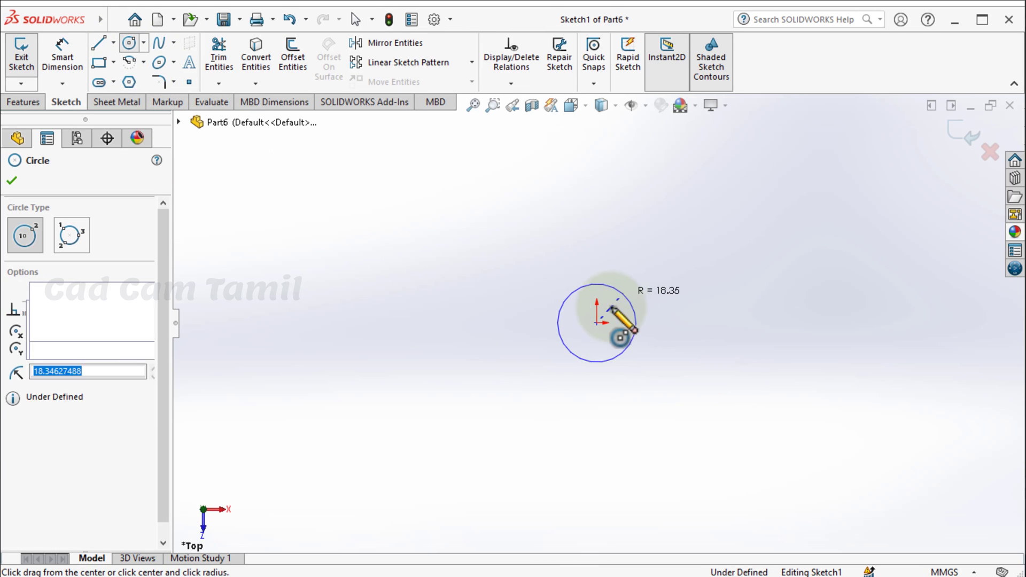
{"action": "left_click", "coordinate": [597, 323]}
{"action": "left_click", "coordinate": [613, 310]}
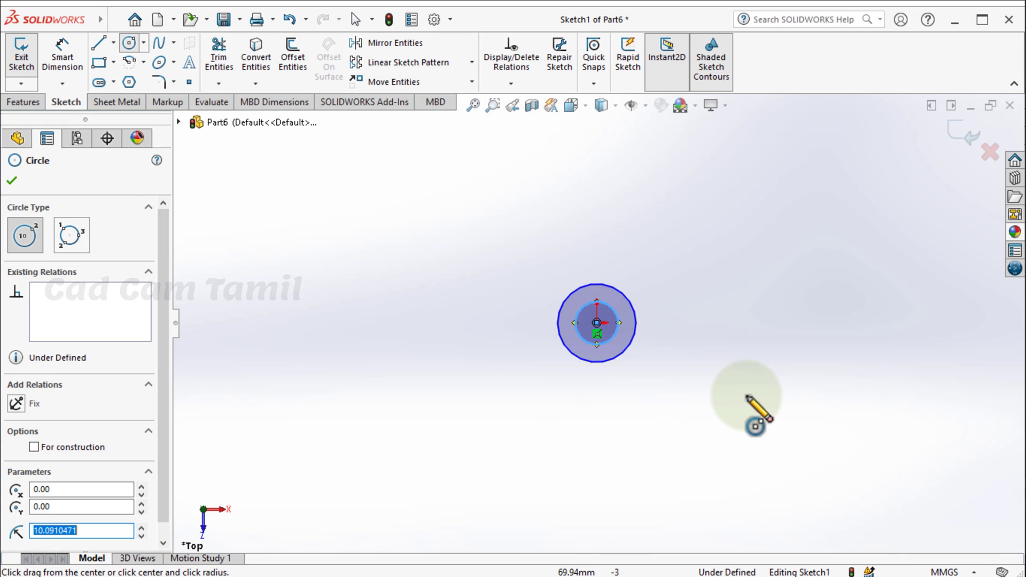
- Check the Pin & Collar reference drawing and set the outer circle's diameter to 50 mm
{"action": "key", "text": "alt+Tab"}
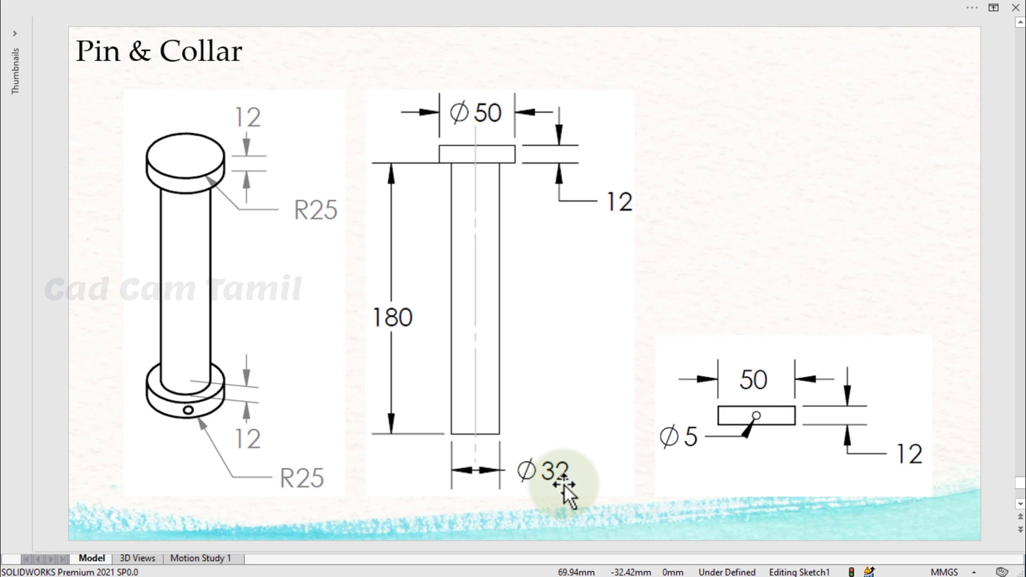
{"action": "key", "text": "alt+Tab"}
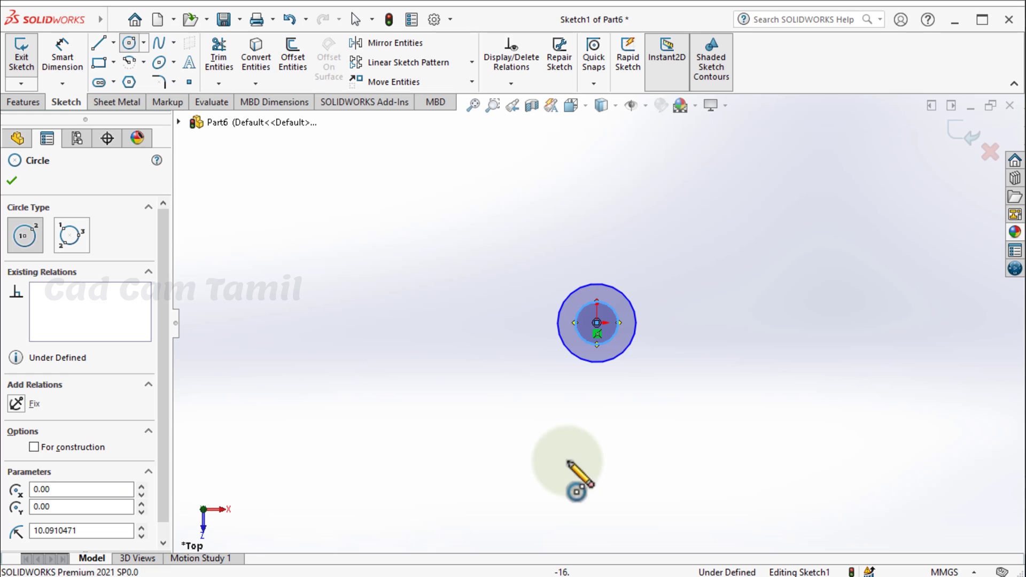
{"action": "left_click", "coordinate": [75, 63]}
{"action": "left_click", "coordinate": [639, 320]}
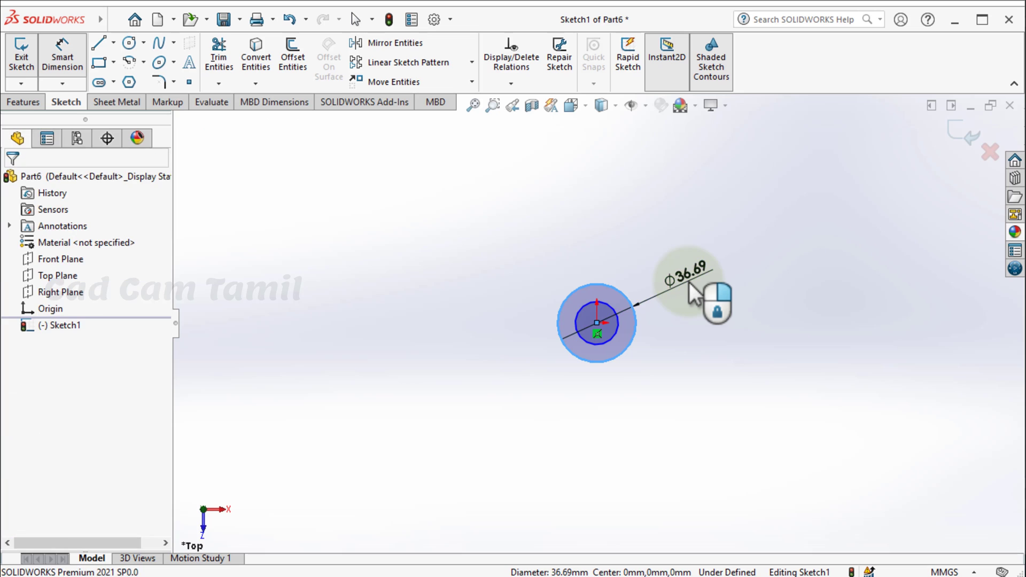
{"action": "left_click", "coordinate": [690, 291]}
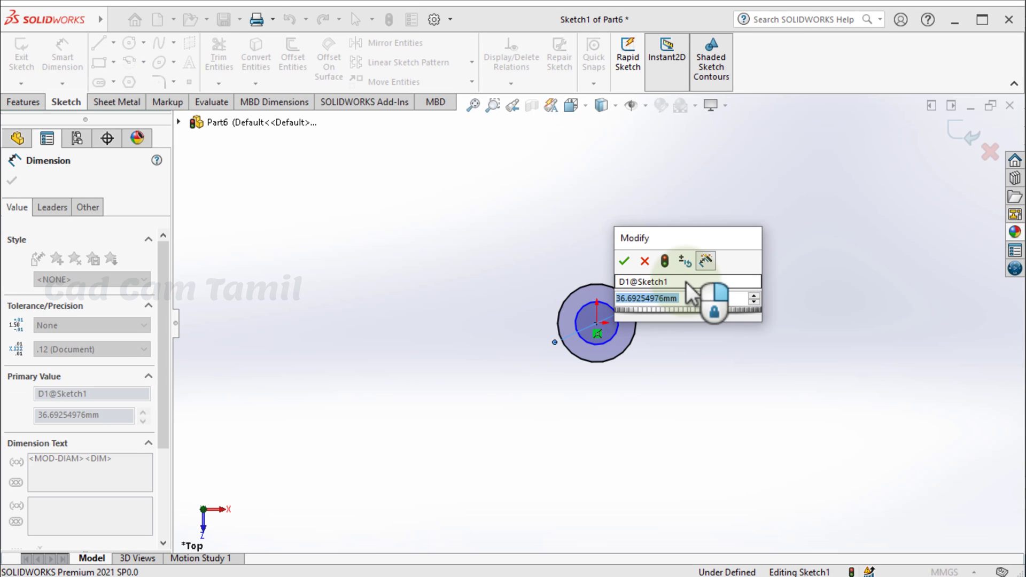
{"action": "type", "text": "50"}
{"action": "key", "text": "Return"}
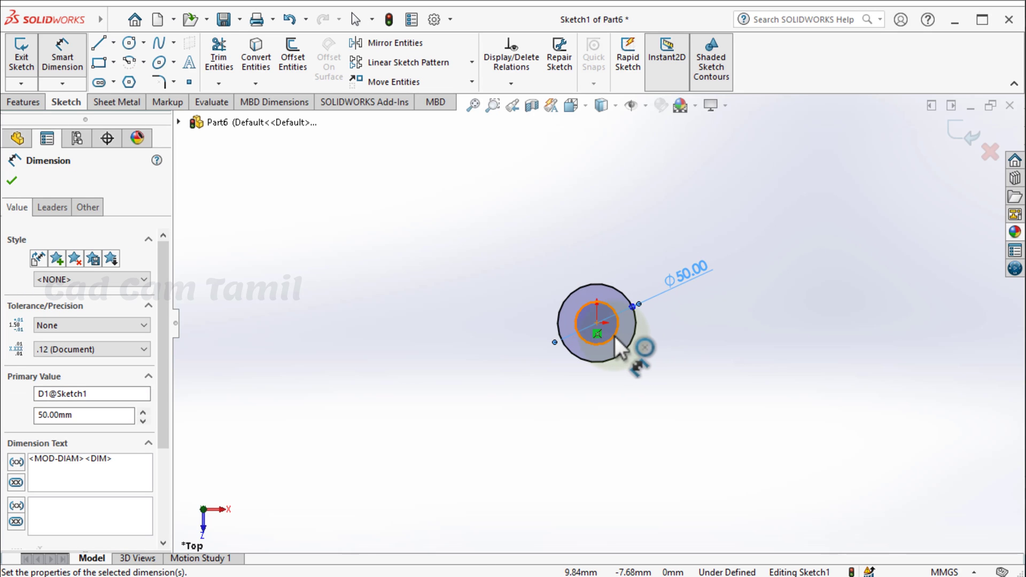
- Dimension the inner circle and set its diameter to 32 mm
{"action": "left_click", "coordinate": [614, 336]}
{"action": "left_click", "coordinate": [703, 389]}
{"action": "type", "text": "32"}
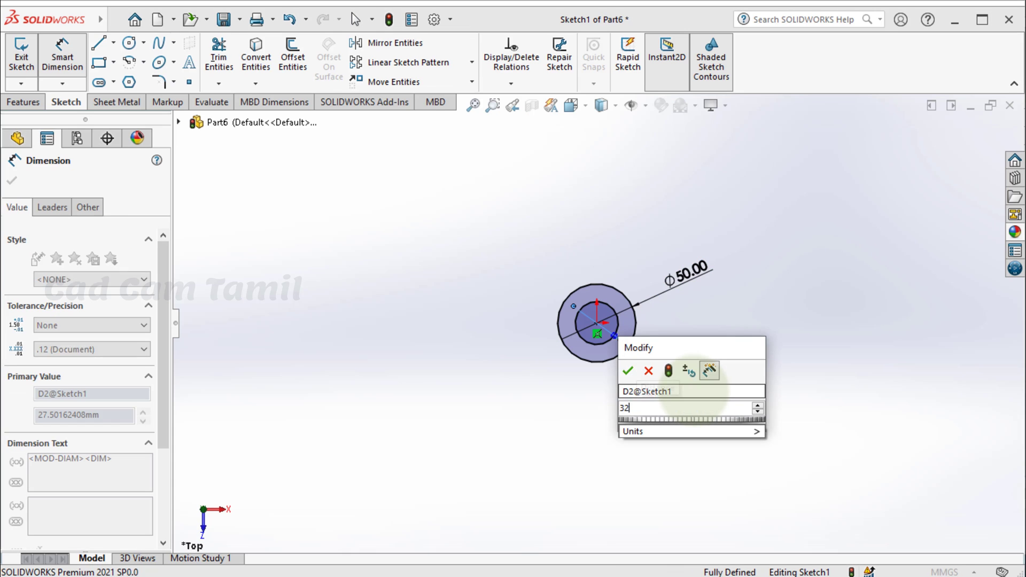
{"action": "key", "text": "Return"}
- Finish the sketch of the two concentric circles and extrude the ring to a blind depth of 12 mm
{"action": "scroll", "coordinate": [684, 300], "scroll_direction": "up", "scroll_amount": 3}
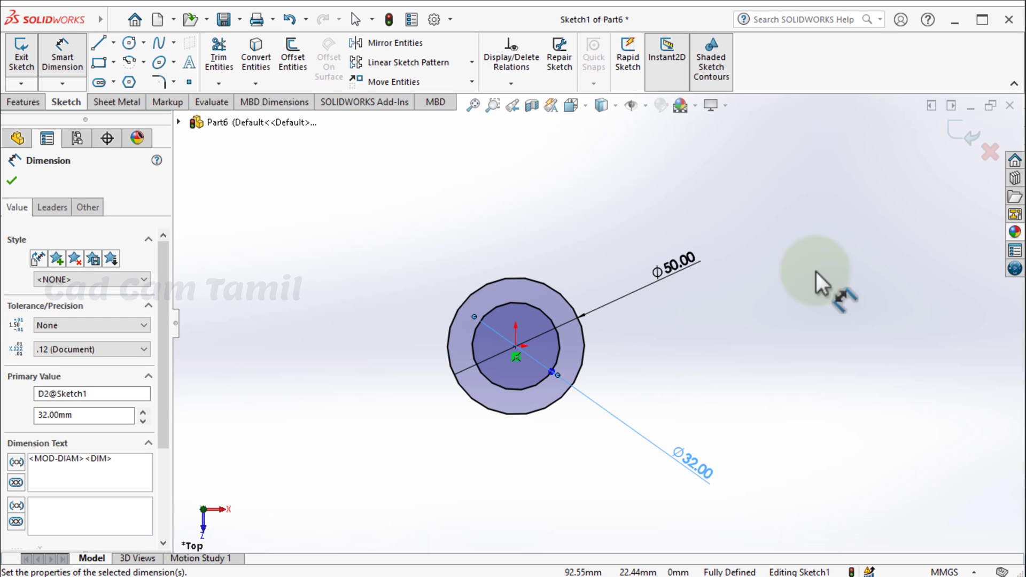
{"action": "left_click", "coordinate": [959, 133]}
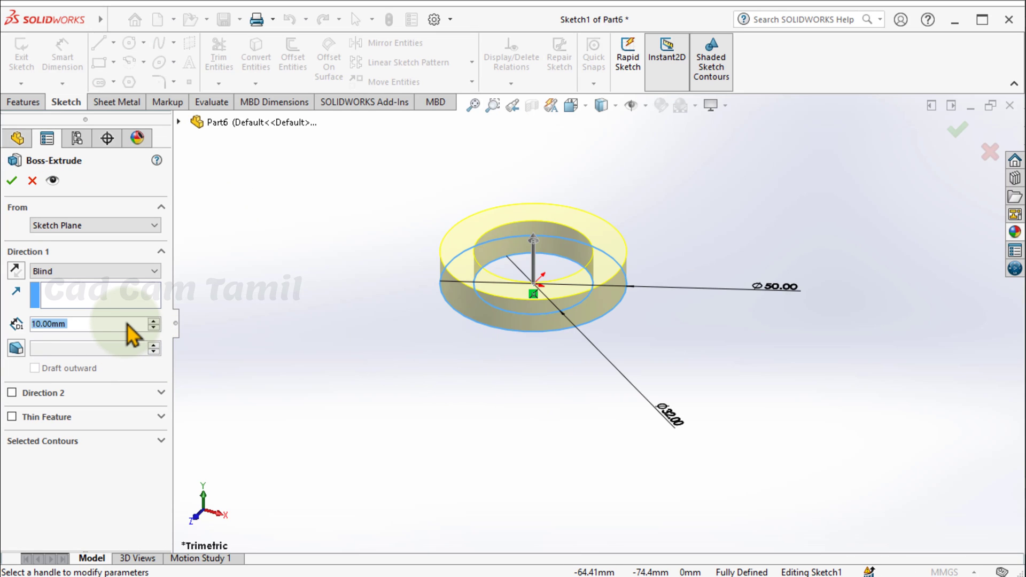
{"action": "type", "text": "12"}
{"action": "key", "text": "Return"}
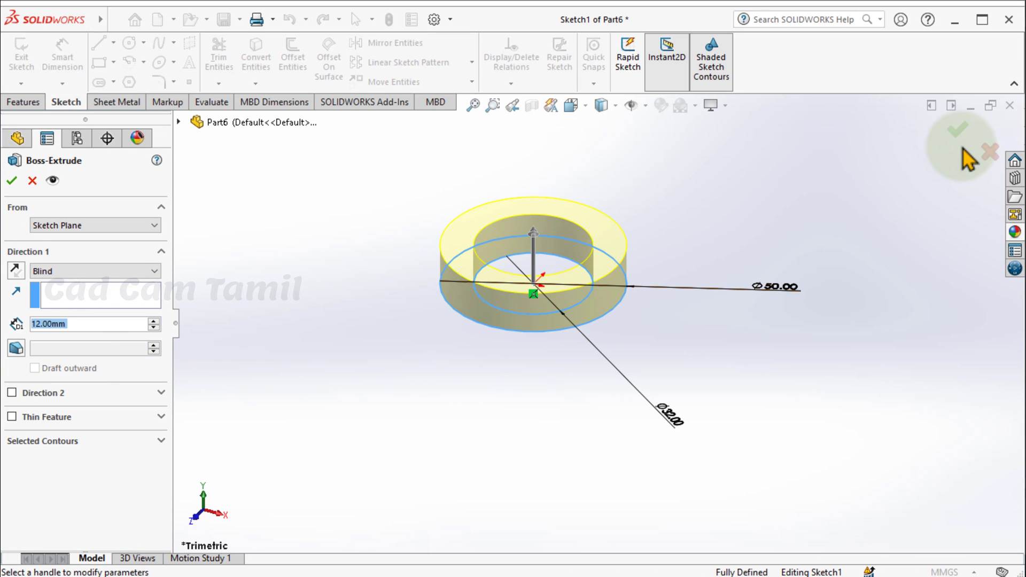
{"action": "left_click", "coordinate": [957, 131]}
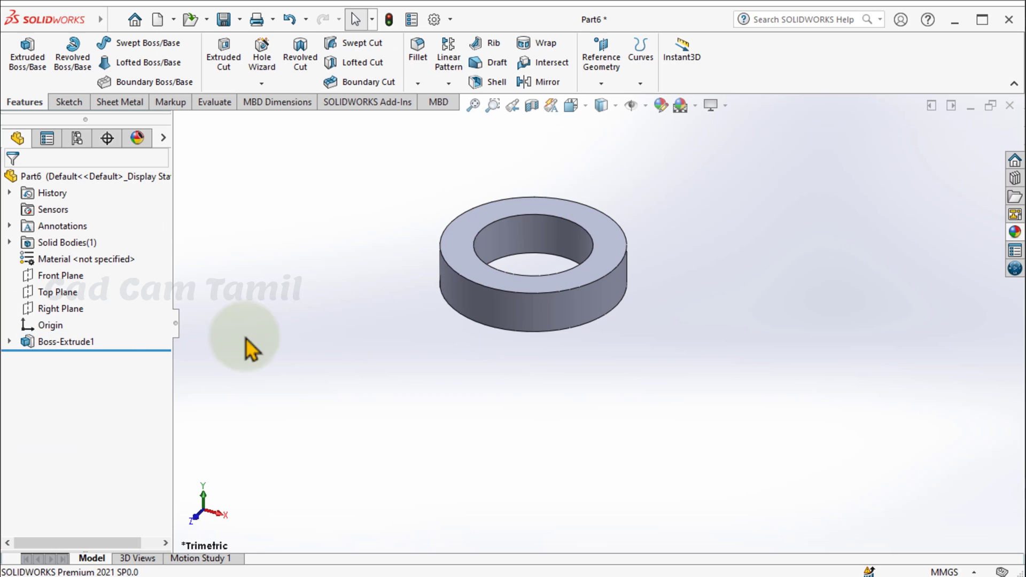
- Start a sketch on the Front Plane and draw a circle of about 14.5 mm radius, centred about 6.5 mm directly above the origin
{"action": "left_click", "coordinate": [67, 281]}
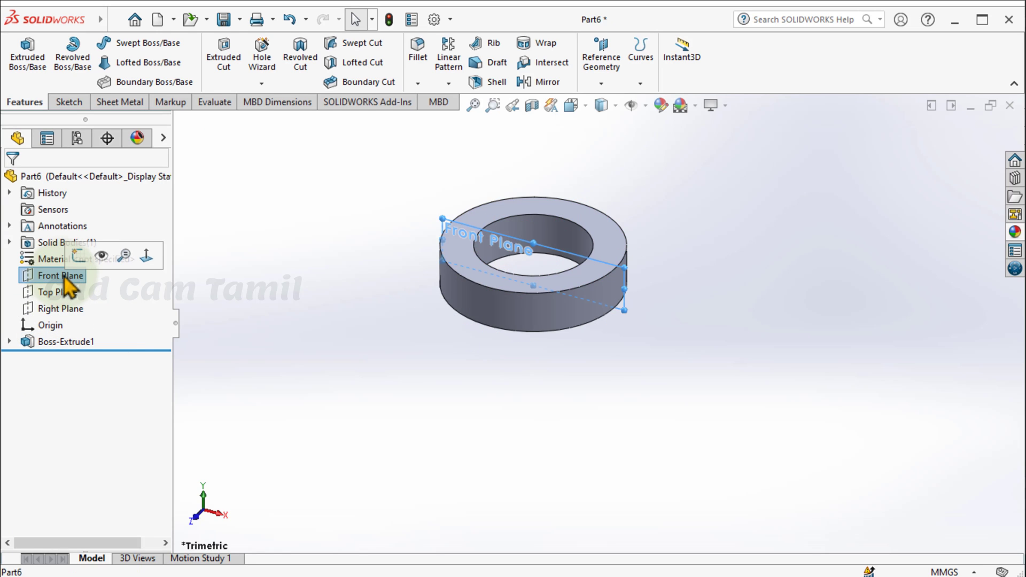
{"action": "left_click", "coordinate": [79, 256]}
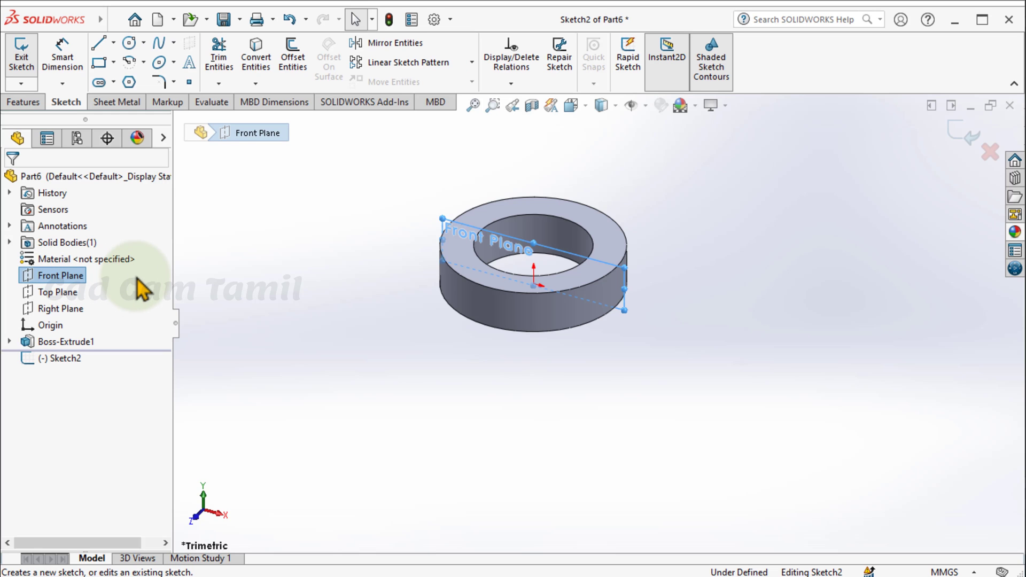
{"action": "left_click", "coordinate": [129, 43]}
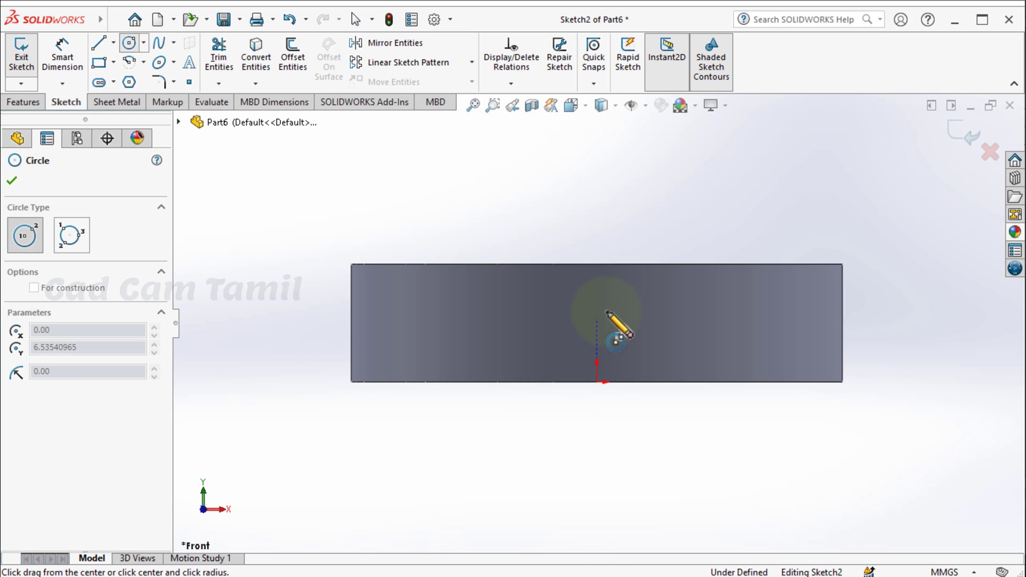
{"action": "left_click", "coordinate": [687, 201]}
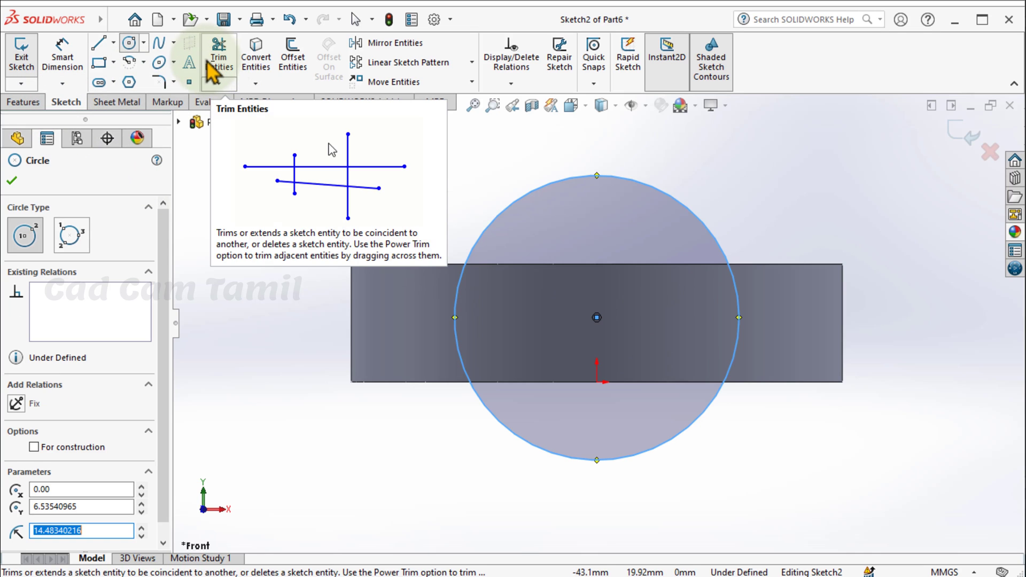
- Dimension the circle on the collar's front and set its diameter to 5 mm
{"action": "left_click", "coordinate": [63, 59]}
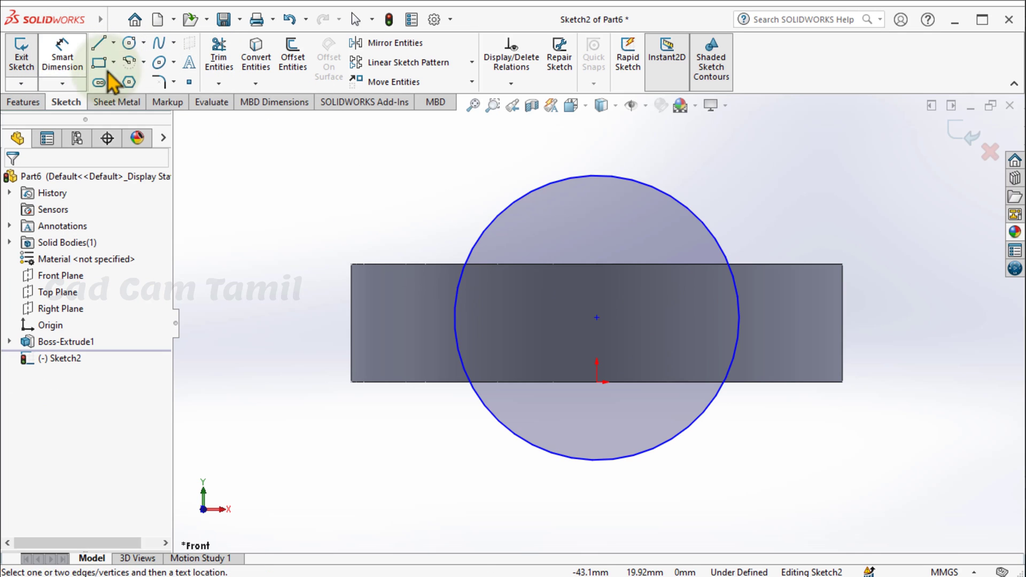
{"action": "left_click", "coordinate": [721, 247]}
{"action": "left_click", "coordinate": [755, 213]}
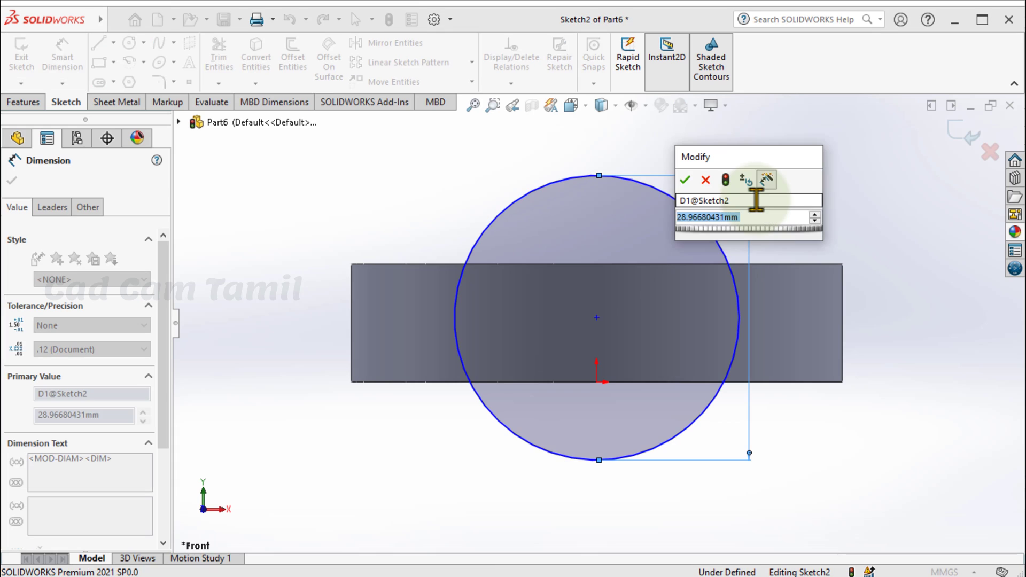
{"action": "key", "text": "Return"}
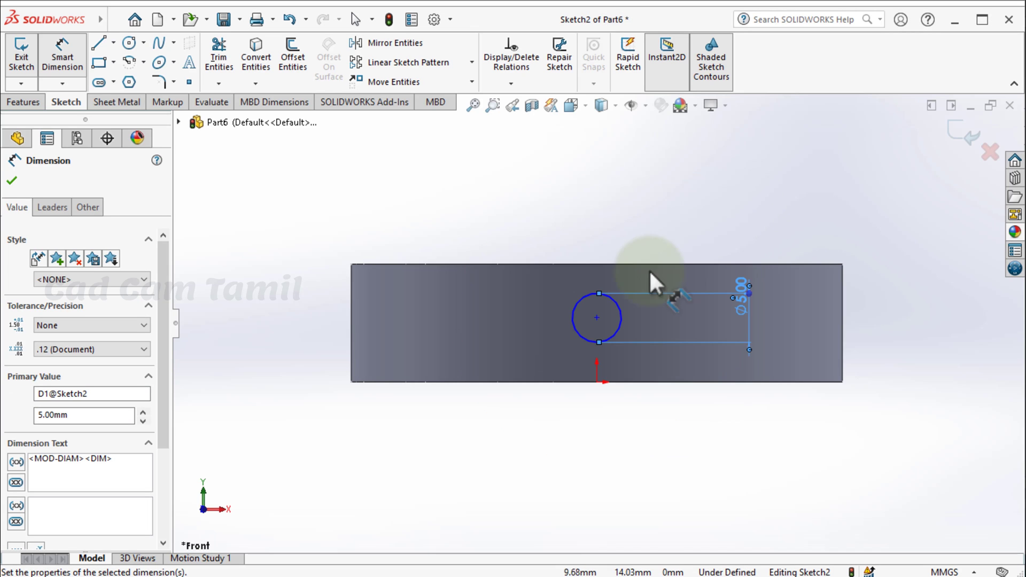
- Dimension the circle's centre from the collar's lower edge and set the distance to 6 mm
{"action": "left_click", "coordinate": [597, 318]}
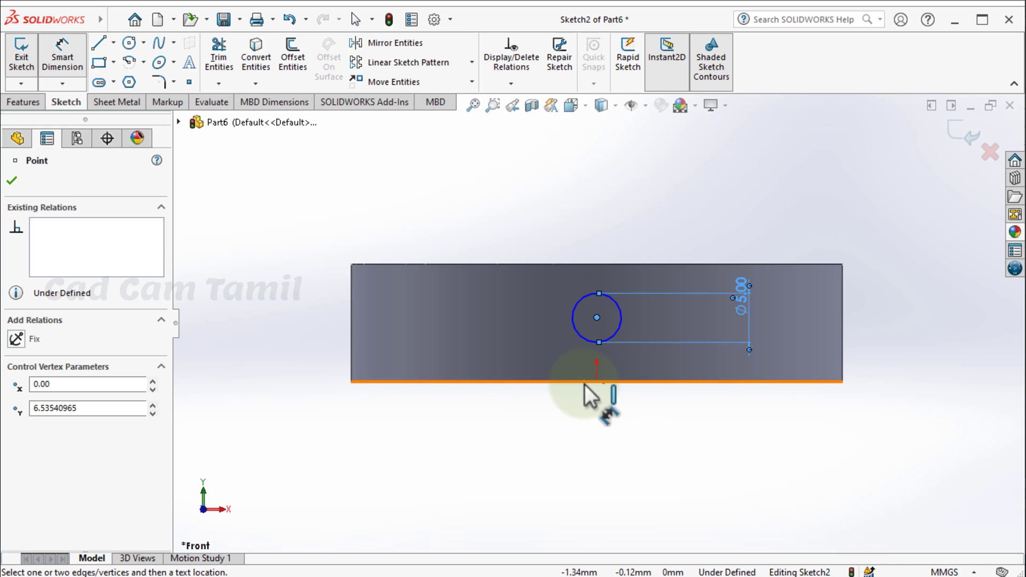
{"action": "left_click", "coordinate": [585, 383]}
{"action": "left_click", "coordinate": [534, 354]}
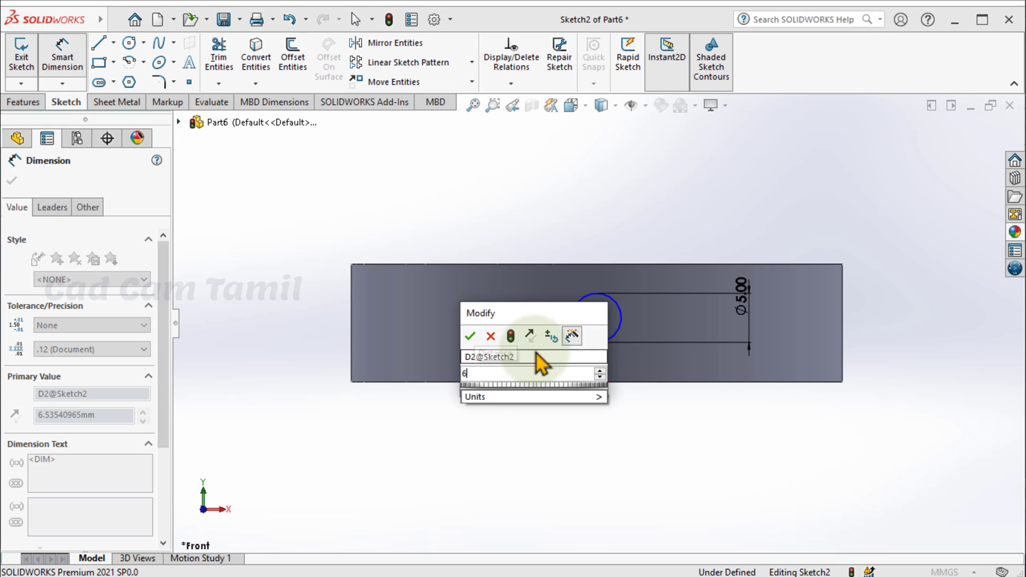
{"action": "key", "text": "Return"}
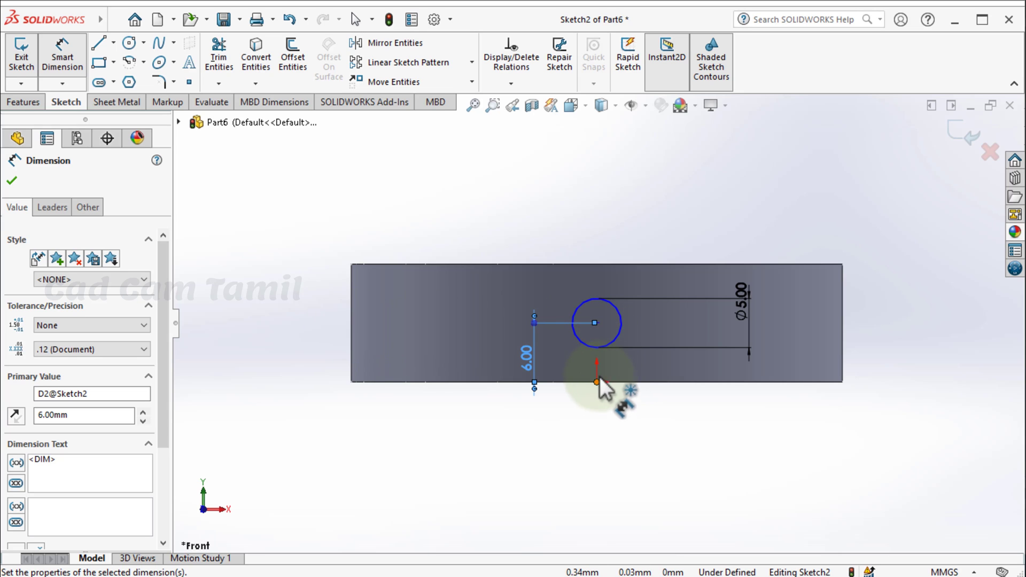
- Try to dimension the circle's centre horizontally from the collar's outer side edge
{"action": "left_click", "coordinate": [595, 324]}
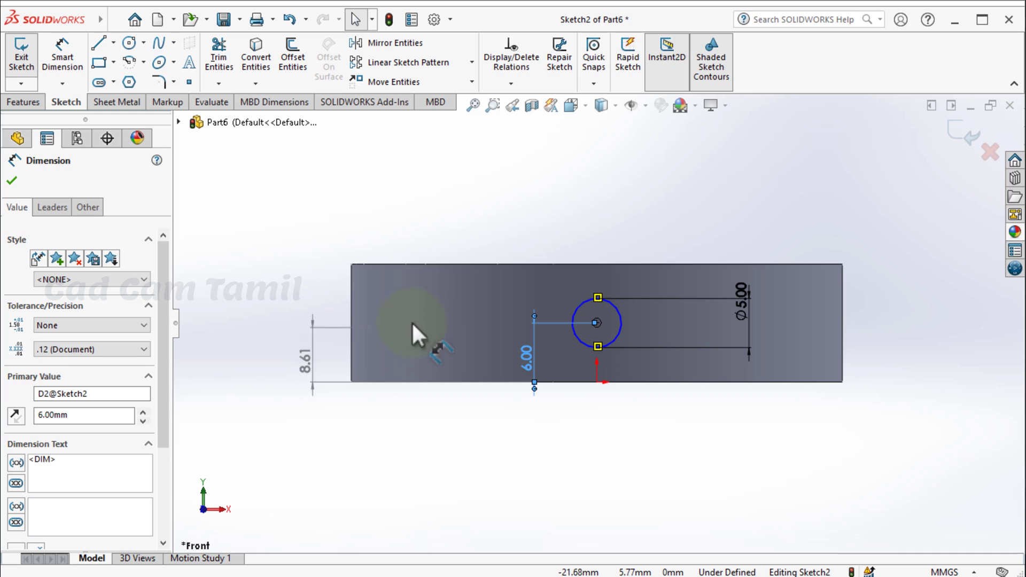
{"action": "key", "text": "Escape"}
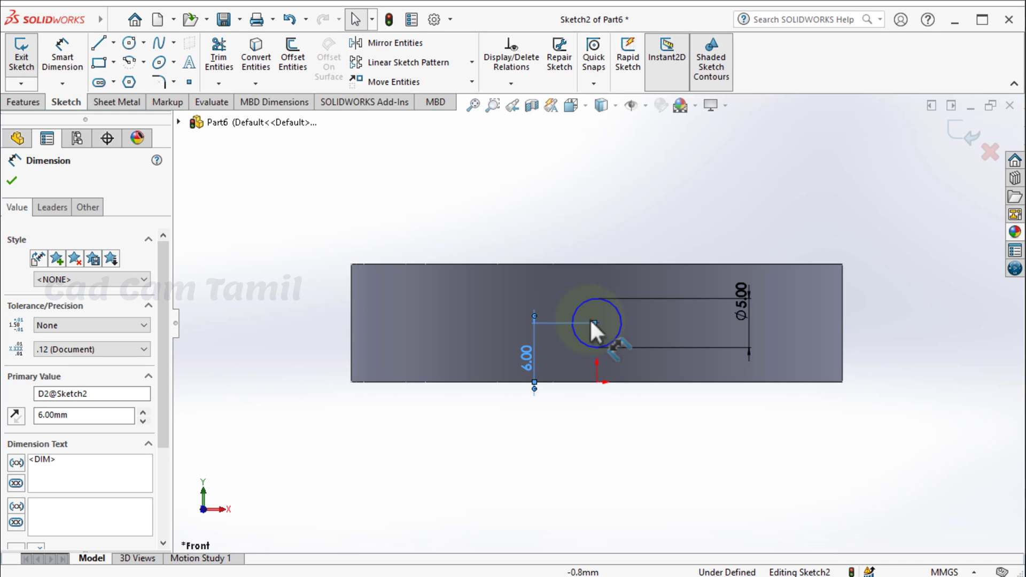
{"action": "left_click", "coordinate": [612, 309]}
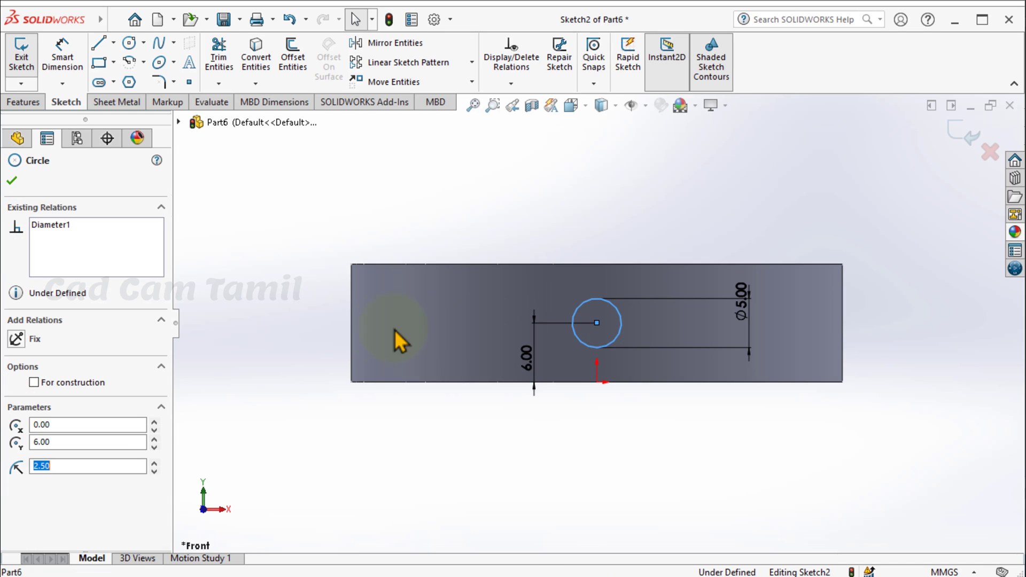
{"action": "left_click", "coordinate": [350, 325]}
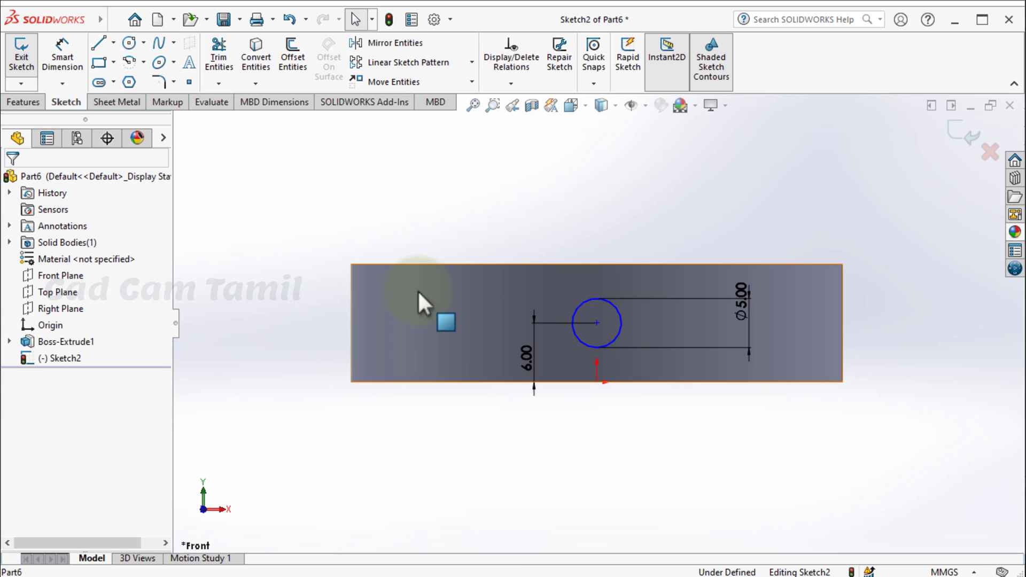
{"action": "left_click", "coordinate": [63, 56]}
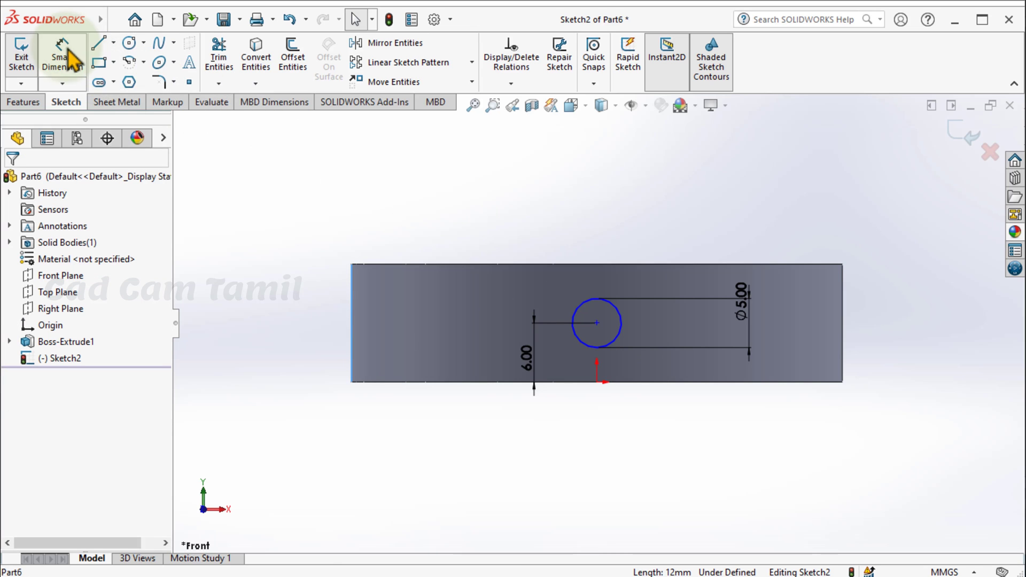
{"action": "left_click", "coordinate": [352, 327]}
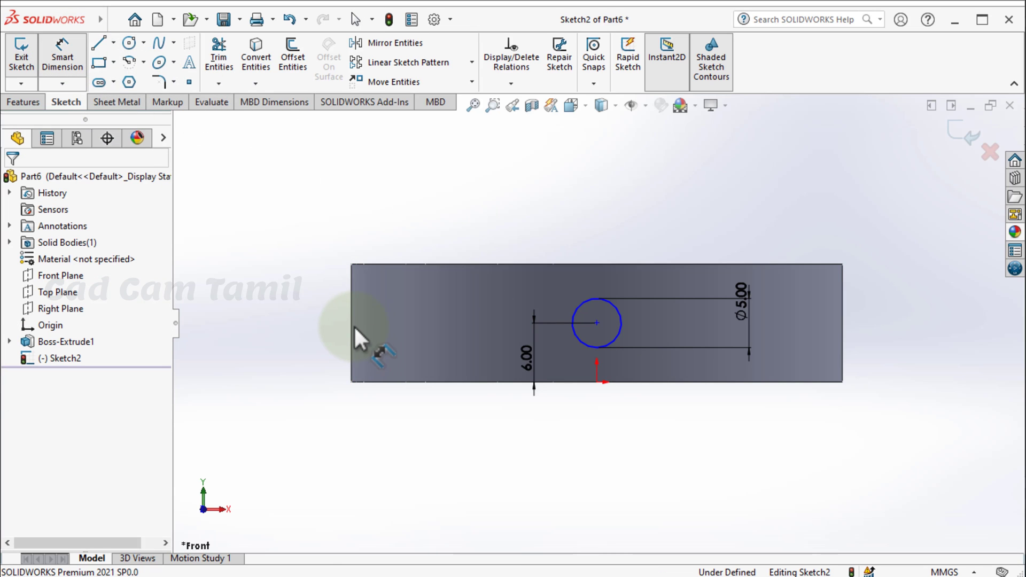
{"action": "left_click", "coordinate": [596, 323]}
{"action": "left_click", "coordinate": [457, 228]}
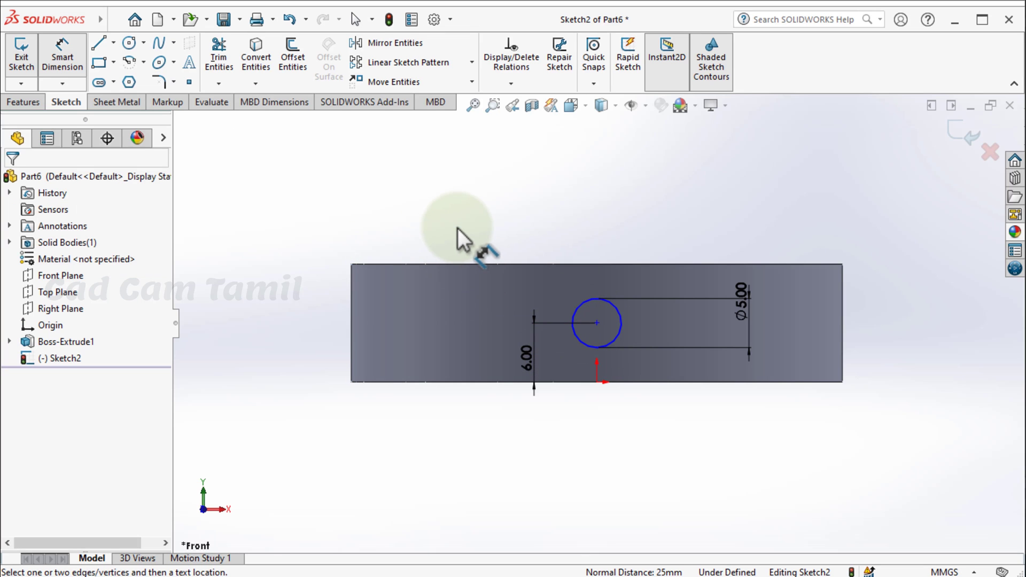
- Close the sketch and make a Mid Plane Extruded Cut of the 5 mm circle, deep enough to pass through both collar walls
{"action": "left_click", "coordinate": [962, 131]}
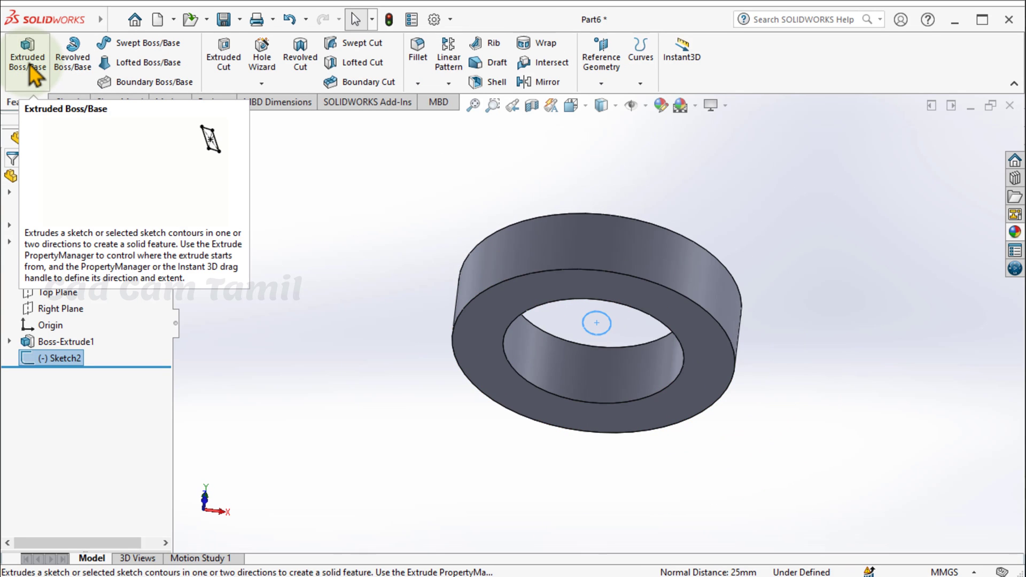
{"action": "left_click", "coordinate": [219, 56]}
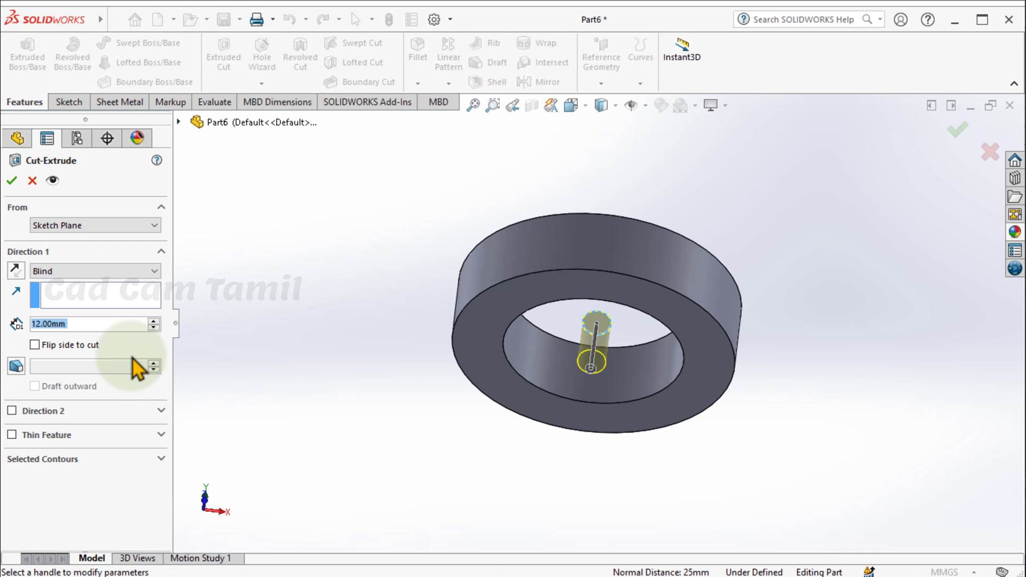
{"action": "left_click", "coordinate": [68, 270]}
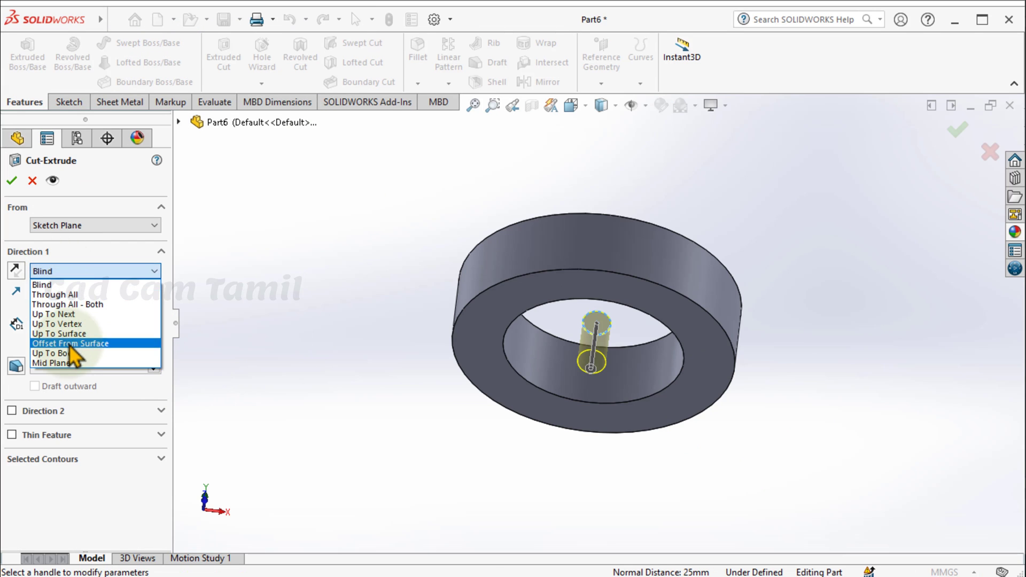
{"action": "left_click", "coordinate": [69, 363]}
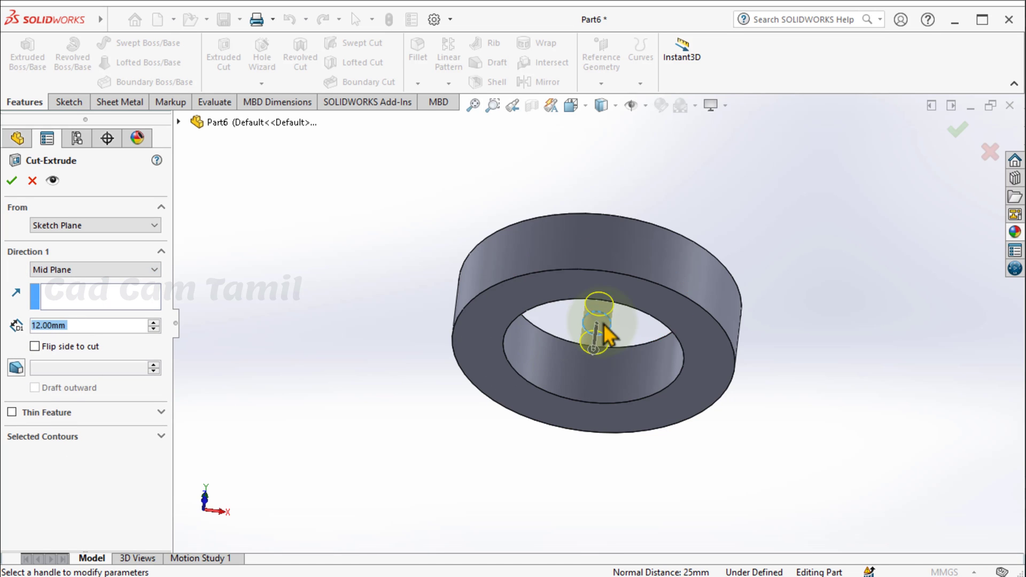
{"action": "middle_click_drag", "start_coordinate": [600, 331], "coordinate": [598, 383]}
{"action": "left_click_drag", "start_coordinate": [597, 380], "coordinate": [576, 497]}
{"action": "left_click", "coordinate": [11, 181]}
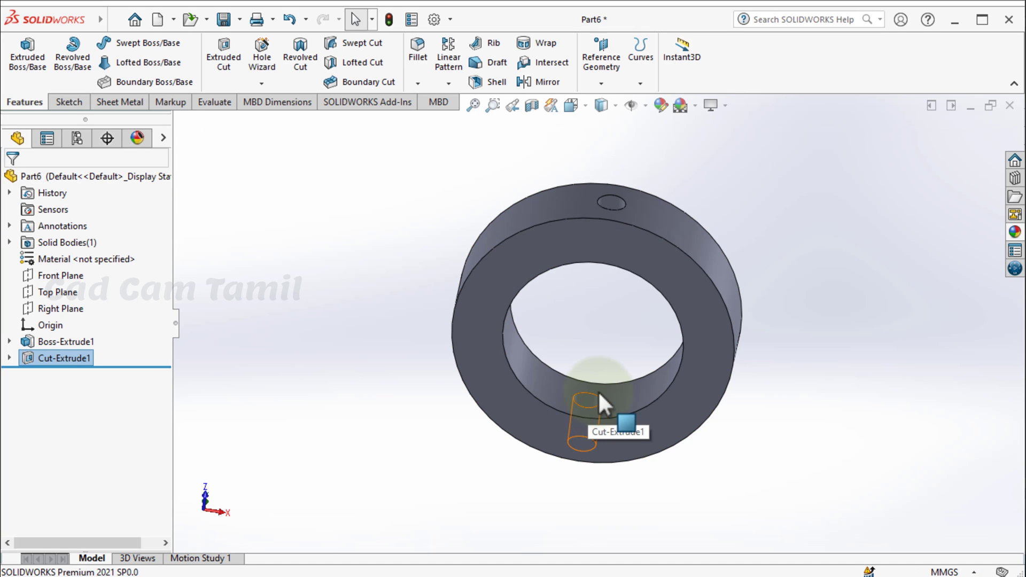
- Inspect the pin holes in both opposite walls of the collar
{"action": "left_click", "coordinate": [618, 201]}
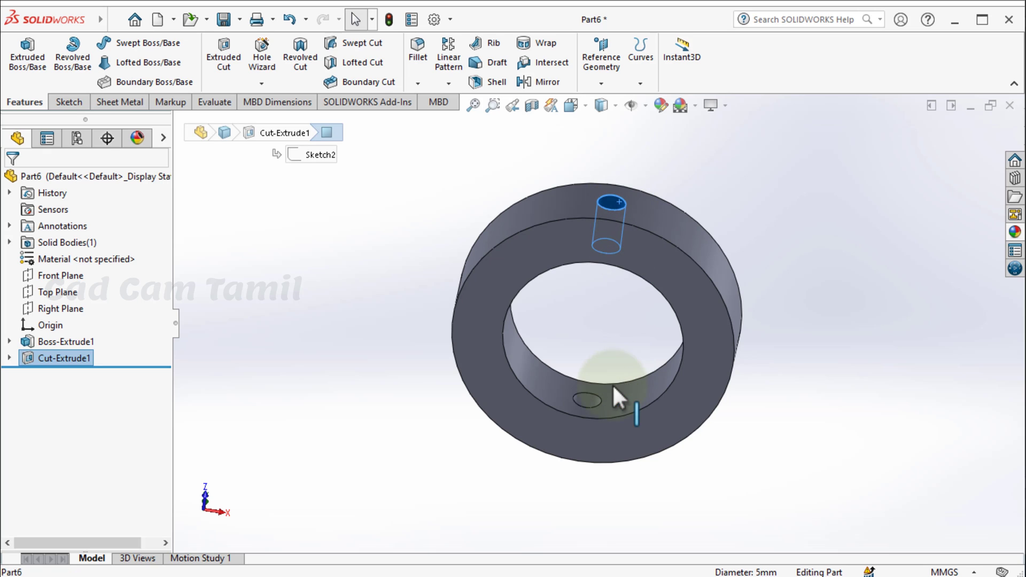
{"action": "left_click", "coordinate": [587, 400]}
{"action": "left_click", "coordinate": [327, 398]}
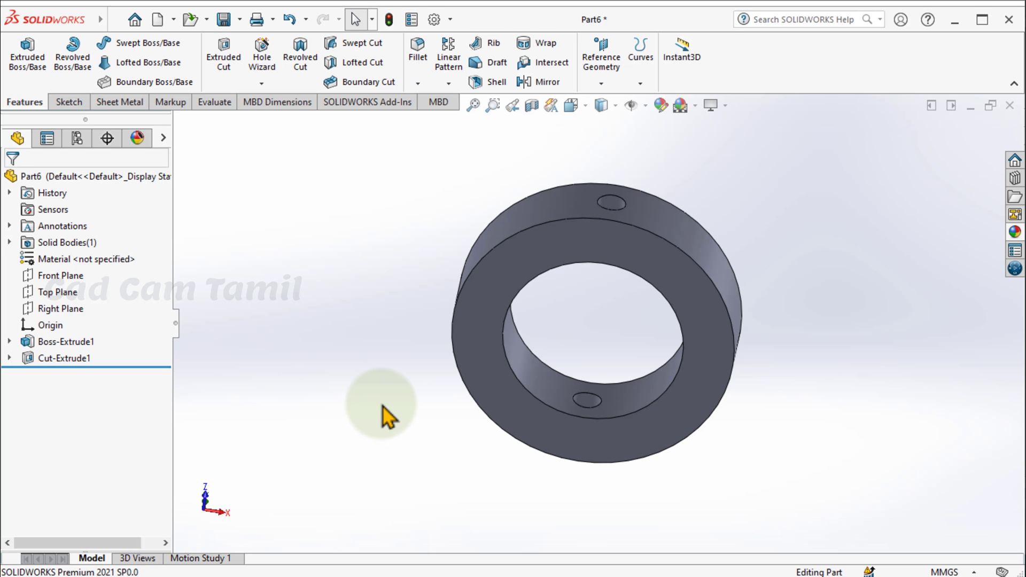
- Switch to the reference slides and compare the Pin & Collar dimensions with the universal coupling overview and the other part drawings
{"action": "key", "text": "alt+Tab"}
{"action": "scroll", "coordinate": [402, 342], "scroll_direction": "up", "scroll_amount": 1}
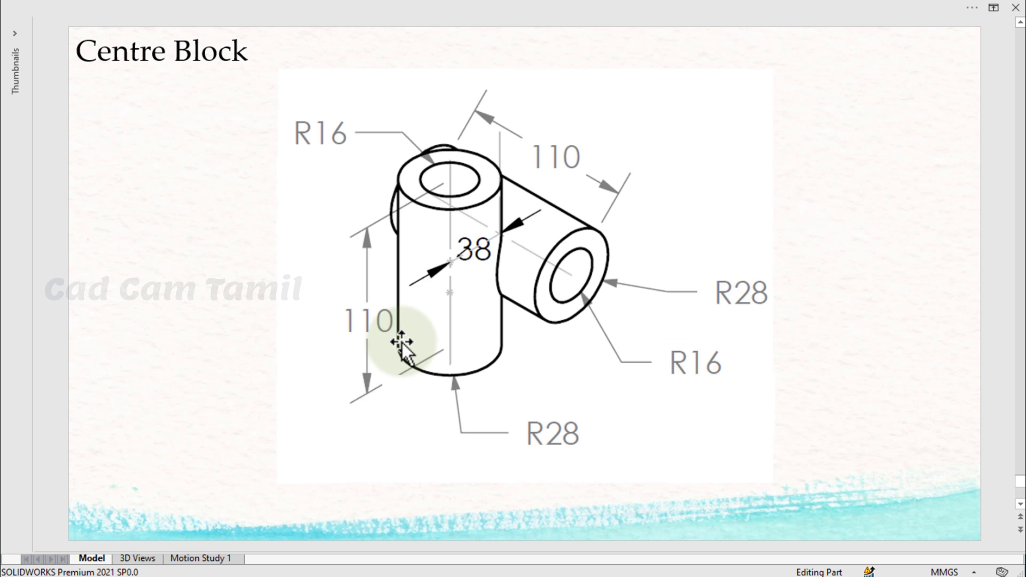
{"action": "scroll", "coordinate": [402, 342], "scroll_direction": "up", "scroll_amount": 3}
{"action": "scroll", "coordinate": [402, 342], "scroll_direction": "down", "scroll_amount": 1}
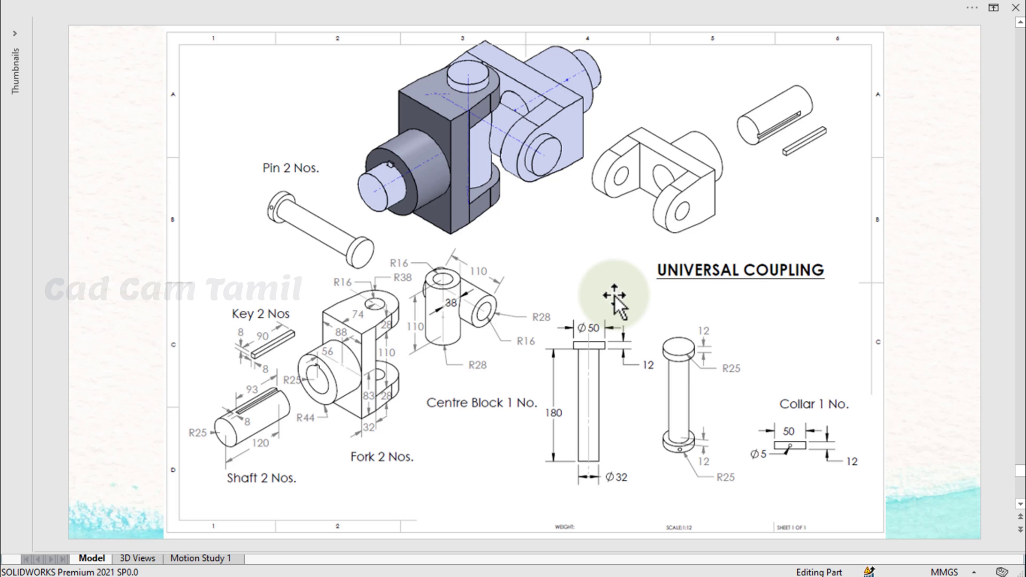
{"action": "left_click", "coordinate": [614, 296]}
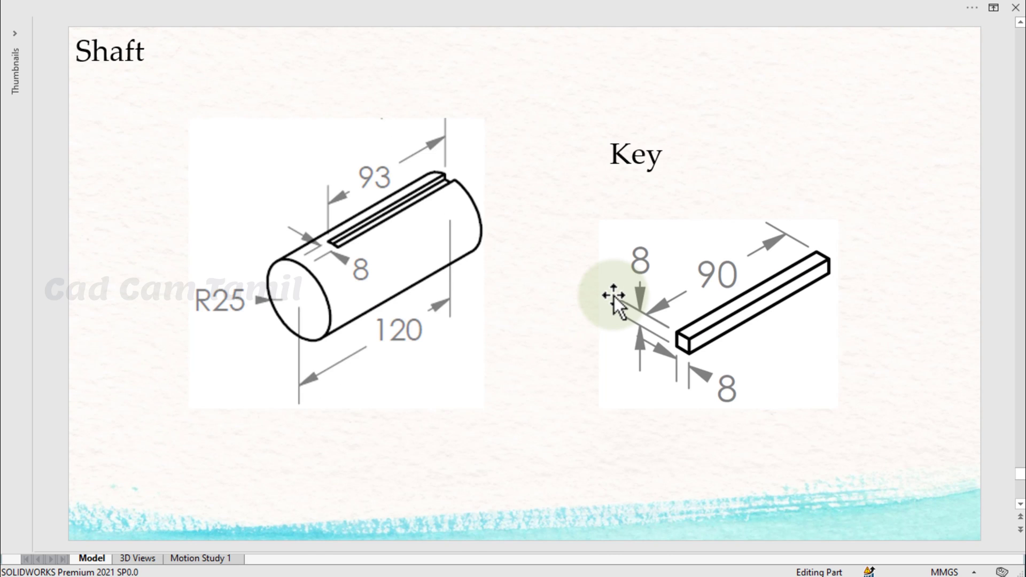
{"action": "left_click", "coordinate": [614, 296]}
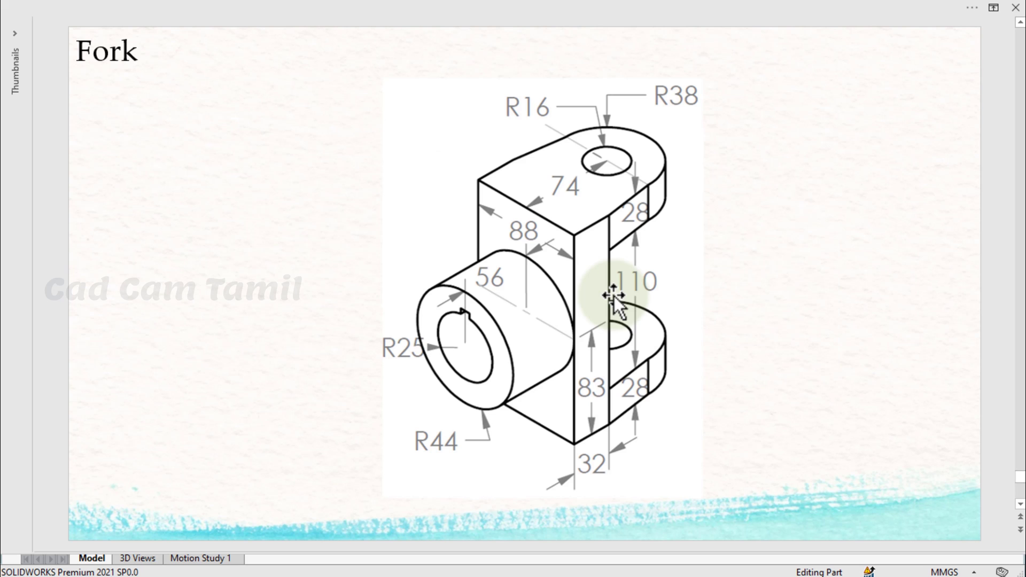
{"action": "left_click", "coordinate": [614, 296]}
{"action": "left_click", "coordinate": [614, 296]}
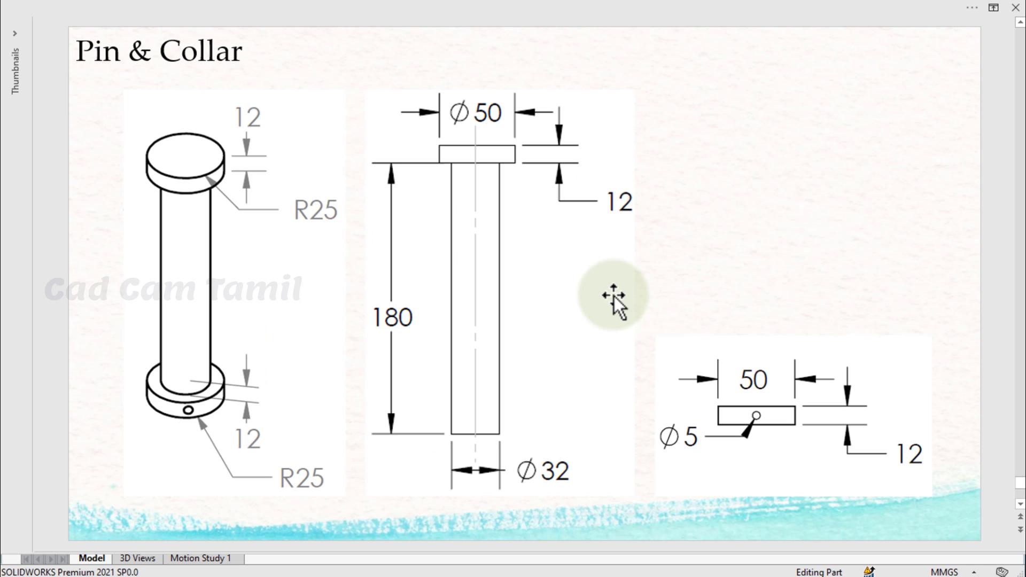
{"action": "scroll", "coordinate": [614, 296], "scroll_direction": "down", "scroll_amount": 1}
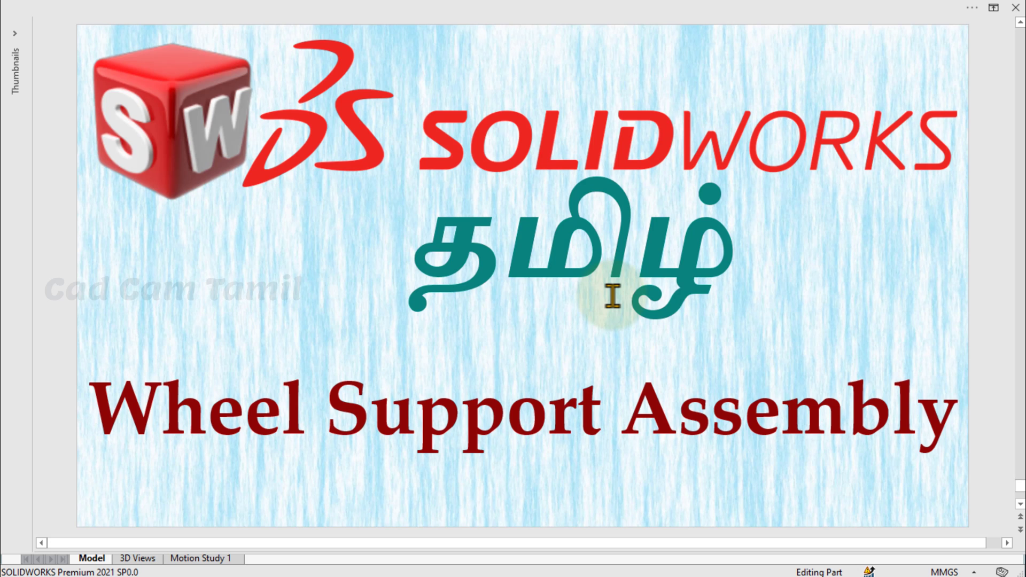
{"action": "scroll", "coordinate": [613, 295], "scroll_direction": "up", "scroll_amount": 1}
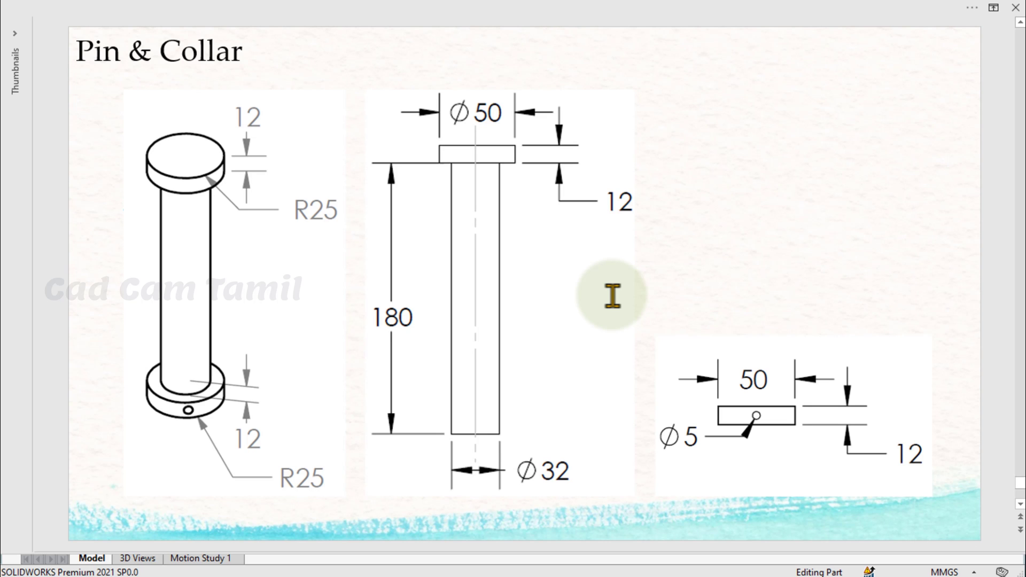
- Return to the collar part in SOLIDWORKS and assign it the AISI 1020 steel material
{"action": "key", "text": "Escape"}
{"action": "key", "text": "alt+Tab"}
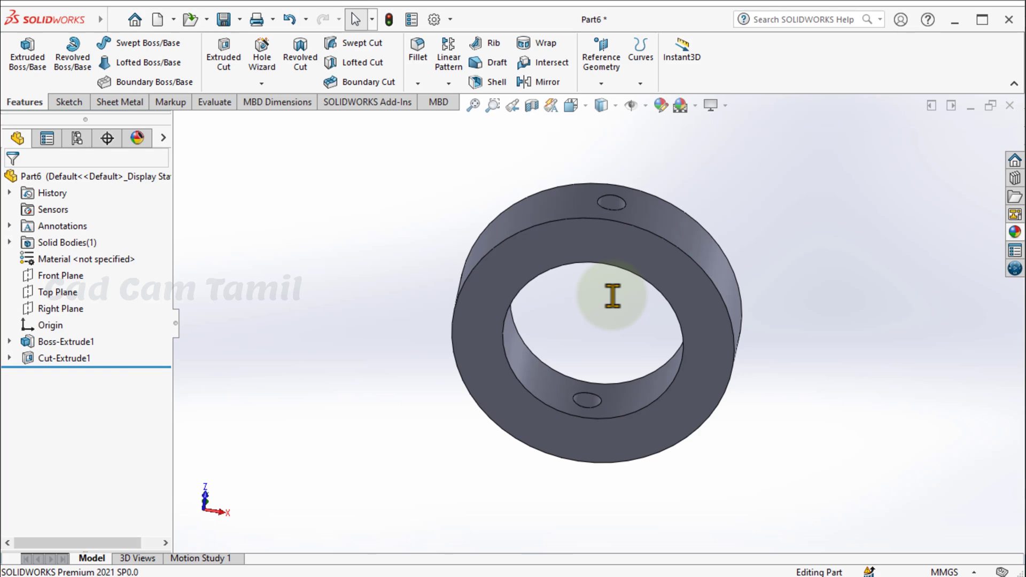
{"action": "left_click", "coordinate": [43, 263]}
{"action": "right_click", "coordinate": [44, 260]}
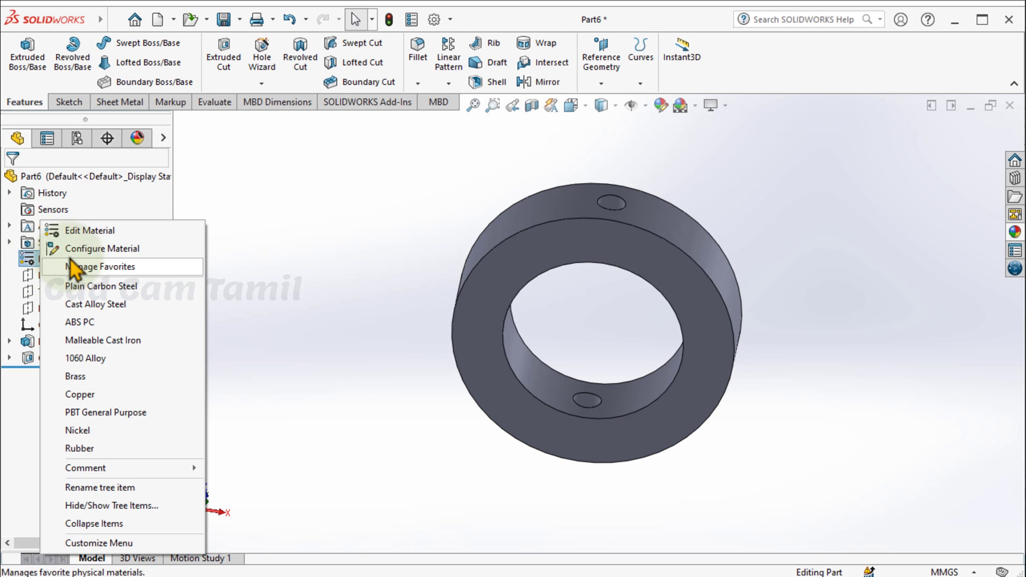
{"action": "left_click", "coordinate": [88, 230]}
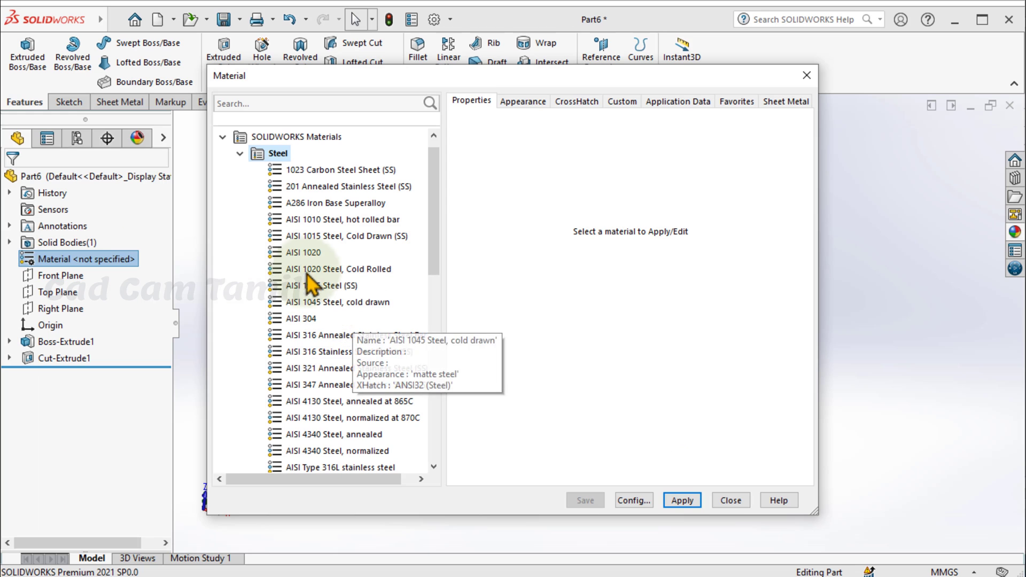
{"action": "left_click", "coordinate": [303, 254]}
{"action": "left_click", "coordinate": [682, 500]}
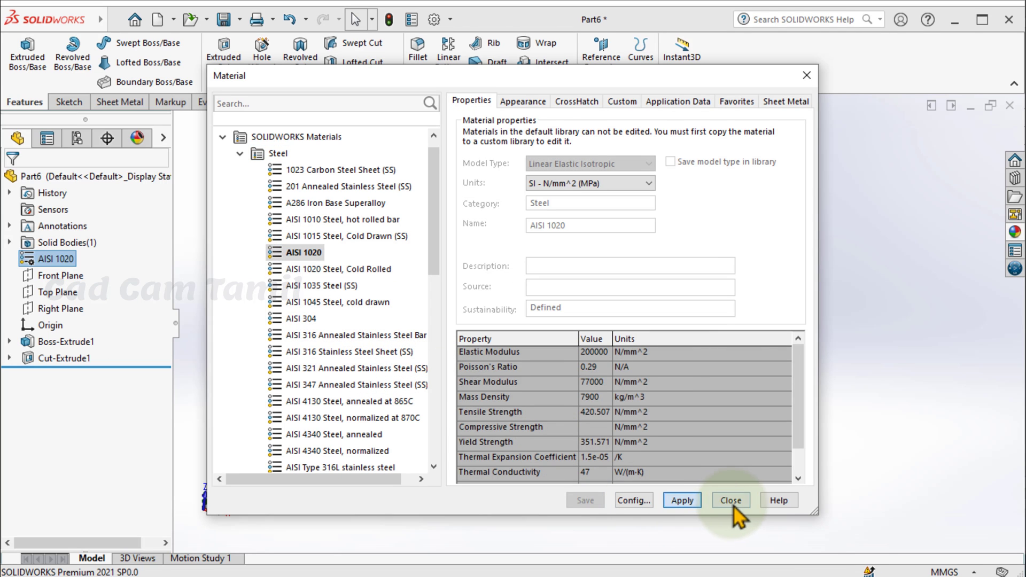
{"action": "left_click", "coordinate": [730, 500]}
- Change the appearance colour of the whole collar part to red
{"action": "left_click", "coordinate": [722, 329]}
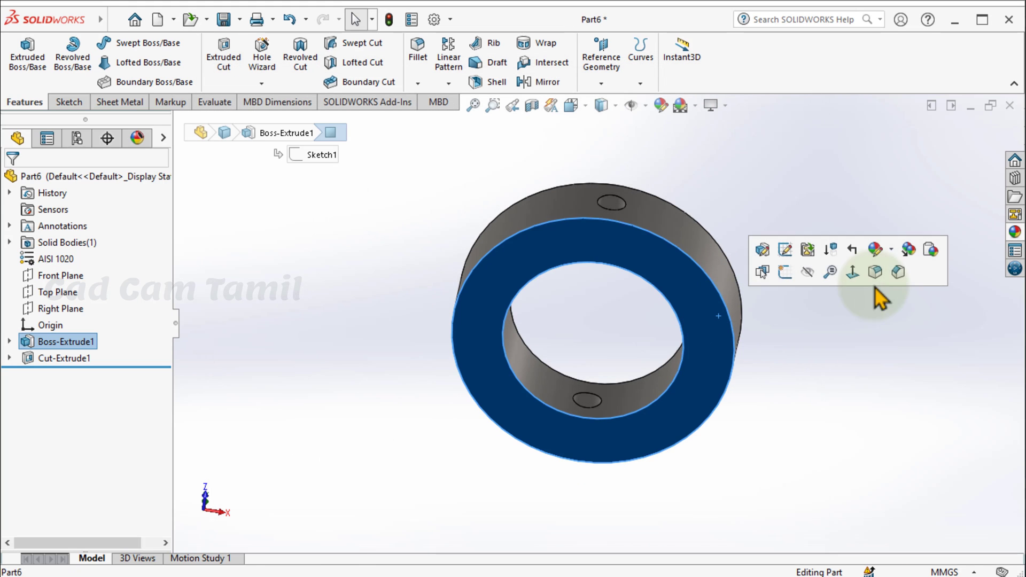
{"action": "left_click", "coordinate": [890, 250]}
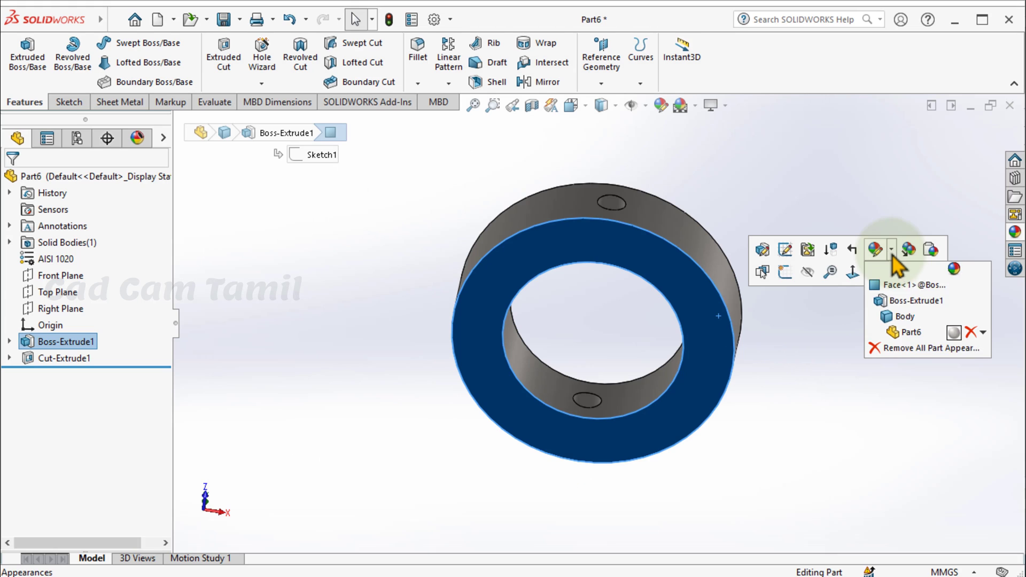
{"action": "left_click", "coordinate": [954, 333]}
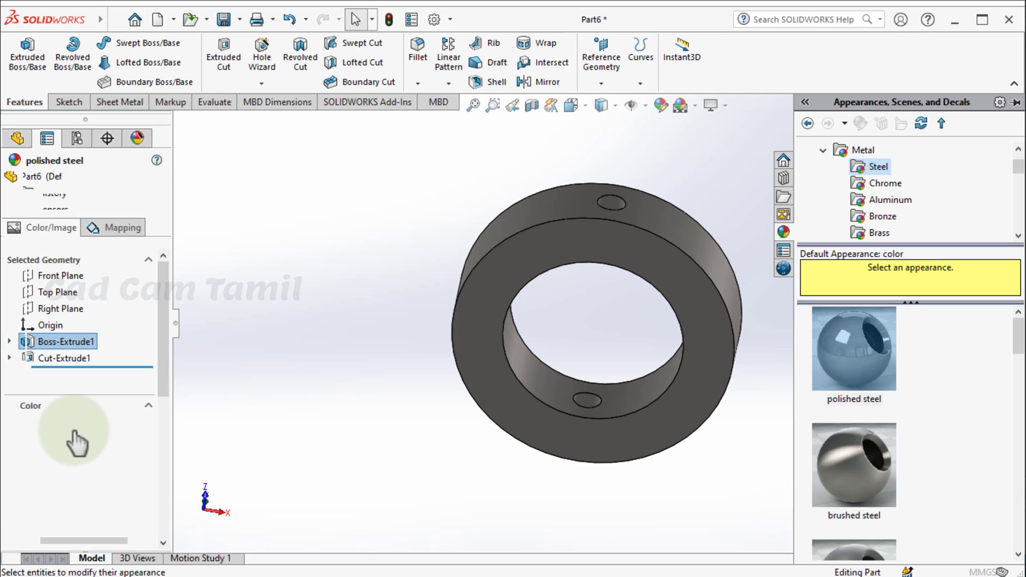
{"action": "left_click", "coordinate": [53, 517]}
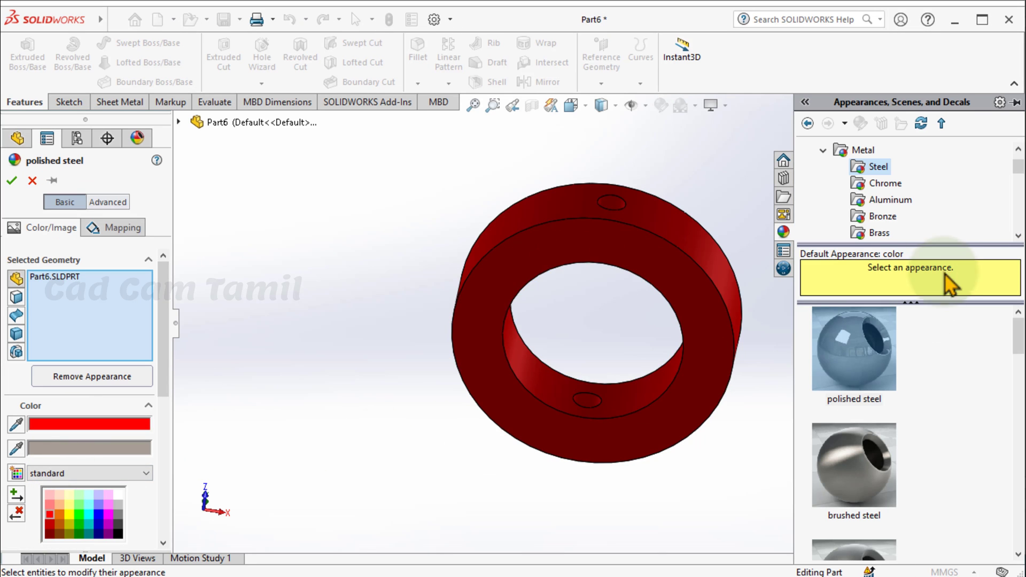
{"action": "left_click", "coordinate": [11, 183]}
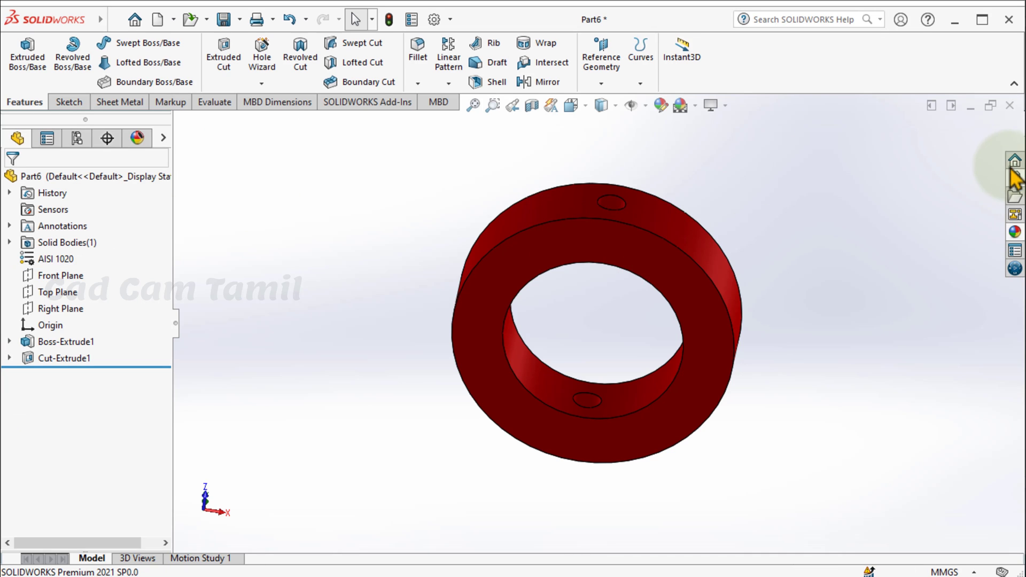
- Save the part as Collar in the Coupling folder on the Desktop
{"action": "key", "text": "ctrl+s"}
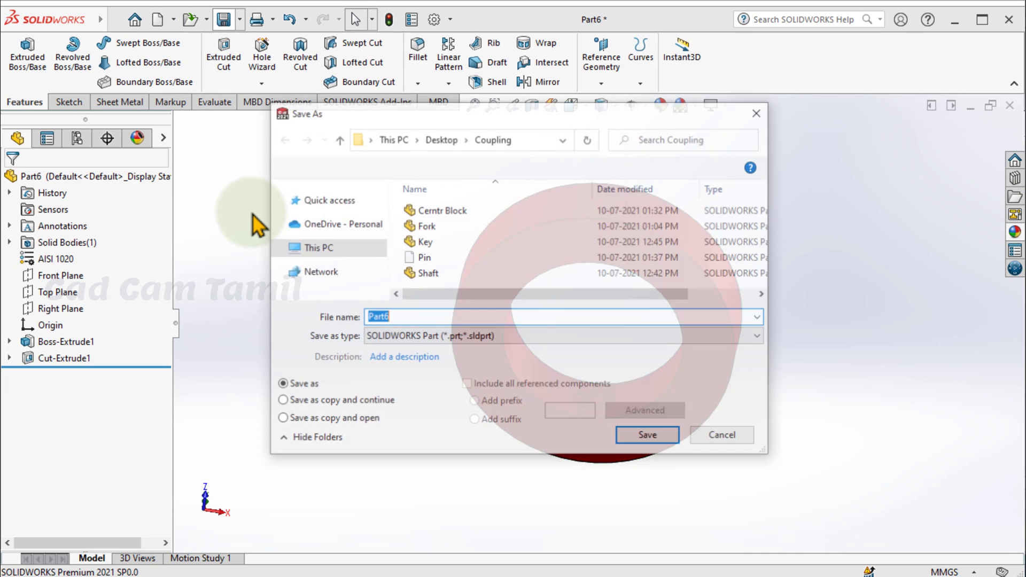
{"action": "type", "text": "C"}
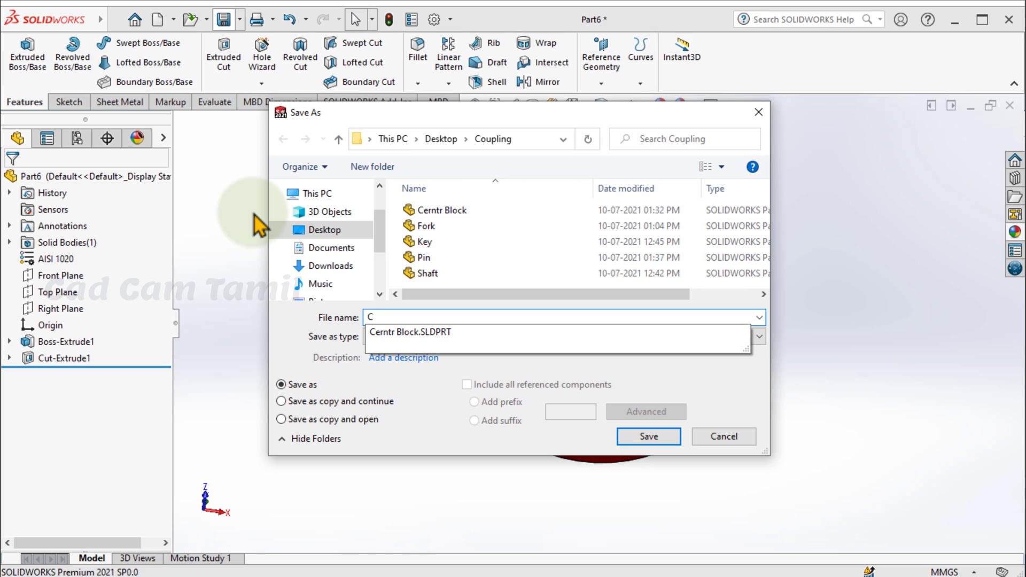
{"action": "type", "text": "ollar"}
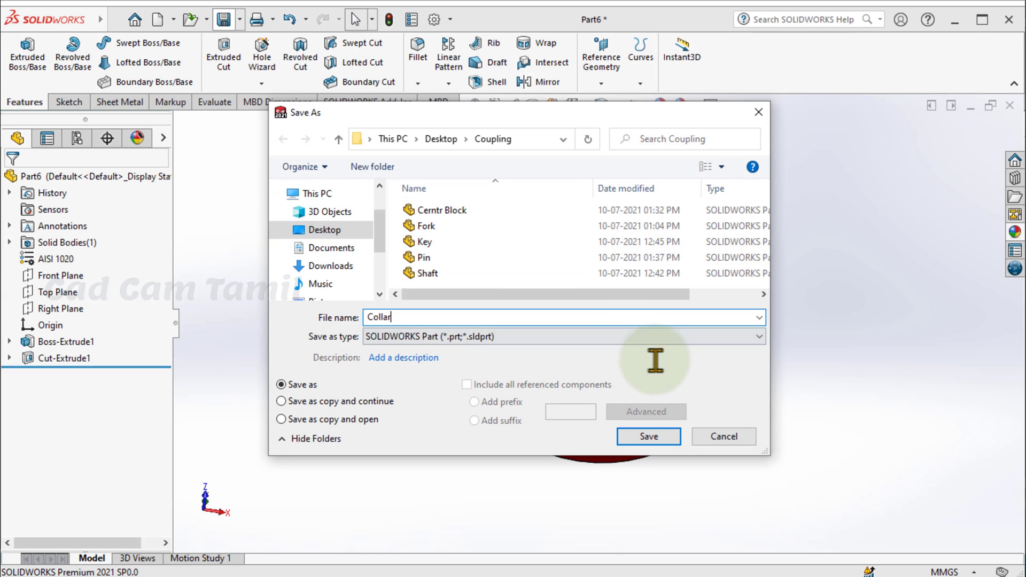
{"action": "left_click", "coordinate": [649, 436]}
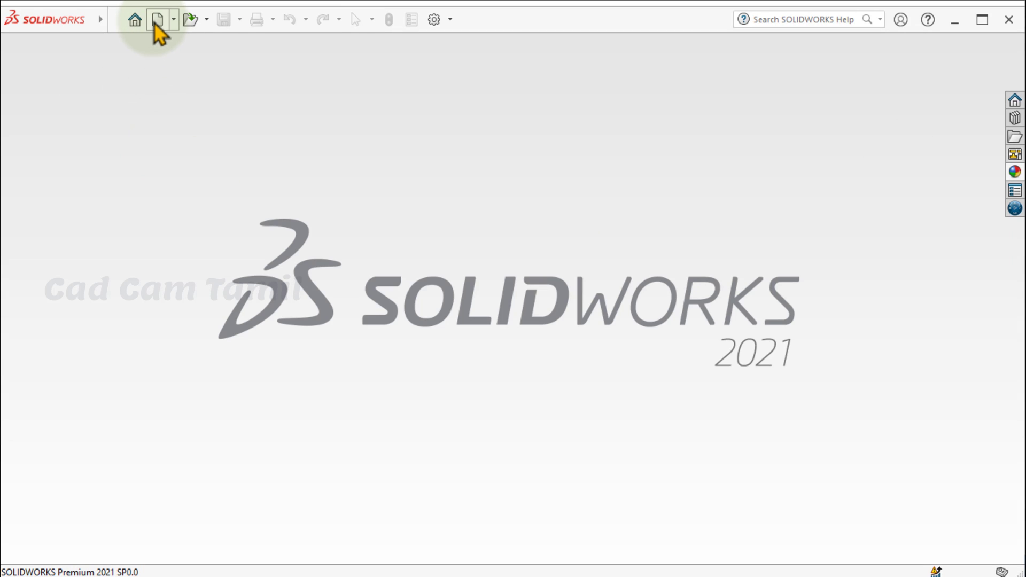
- Create a new assembly and load all six part files from the Coupling folder for insertion
{"action": "left_click", "coordinate": [157, 20]}
{"action": "left_click", "coordinate": [596, 246]}
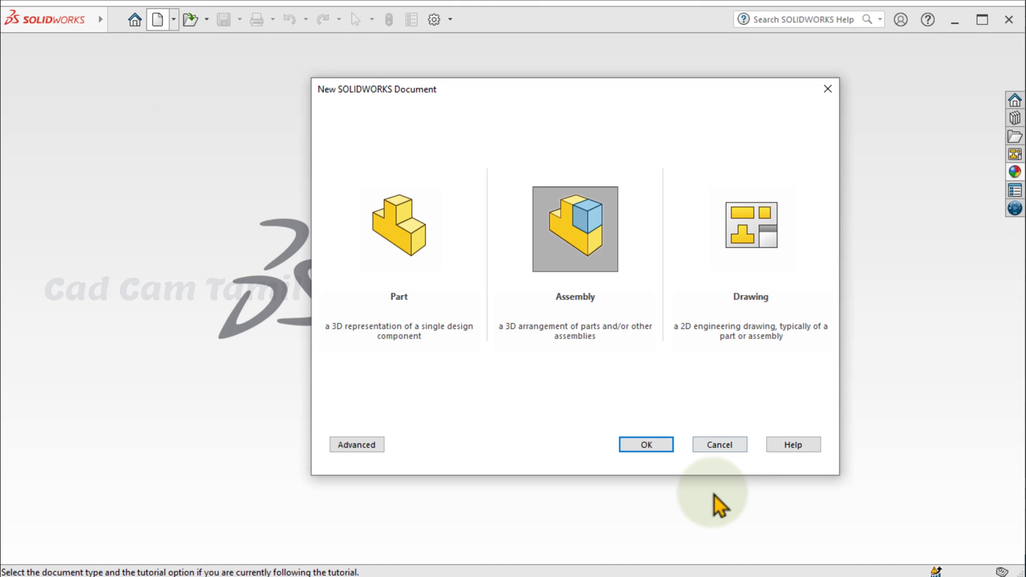
{"action": "left_click", "coordinate": [646, 445]}
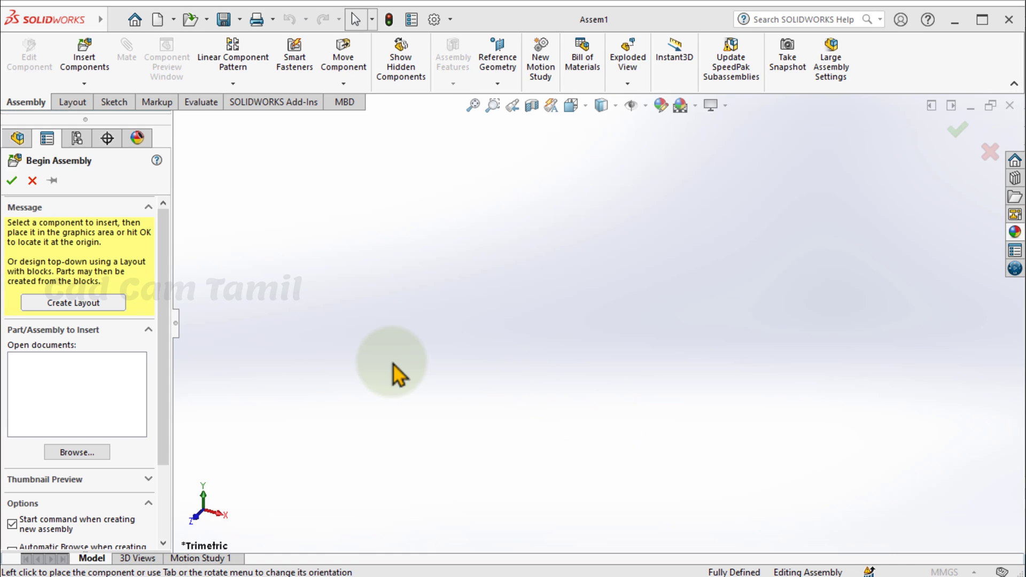
{"action": "left_click_drag", "start_coordinate": [252, 251], "coordinate": [174, 130]}
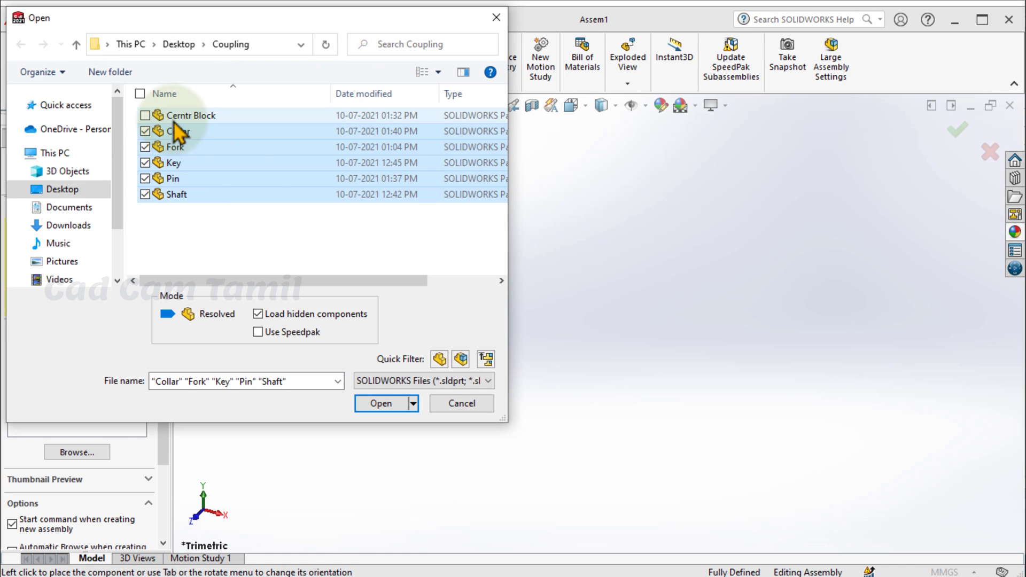
{"action": "left_click", "coordinate": [144, 115]}
{"action": "left_click", "coordinate": [379, 403]}
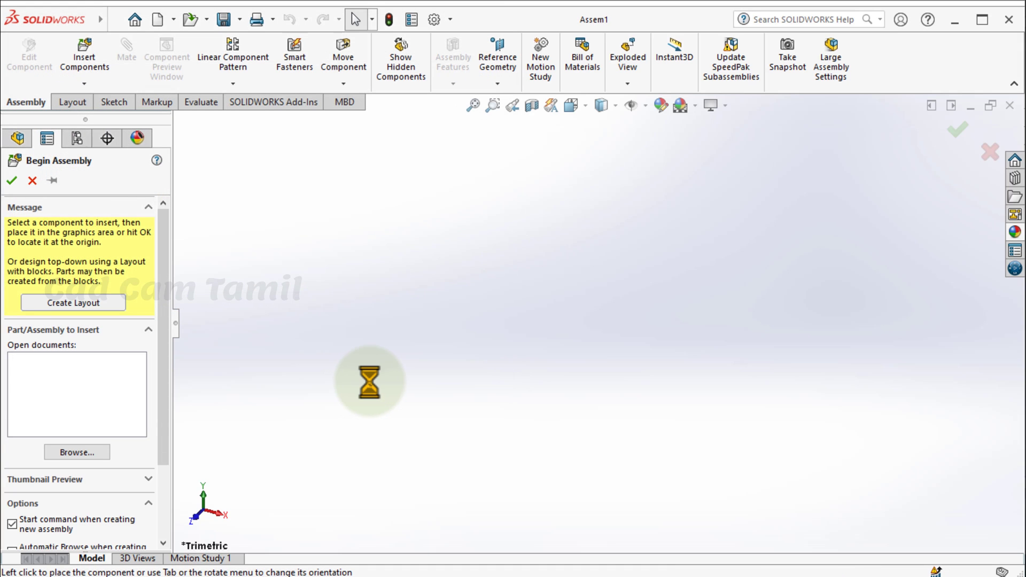
- Place the centre block, collar, fork, key, pin and shaft apart from each other in the assembly
{"action": "left_click", "coordinate": [660, 330]}
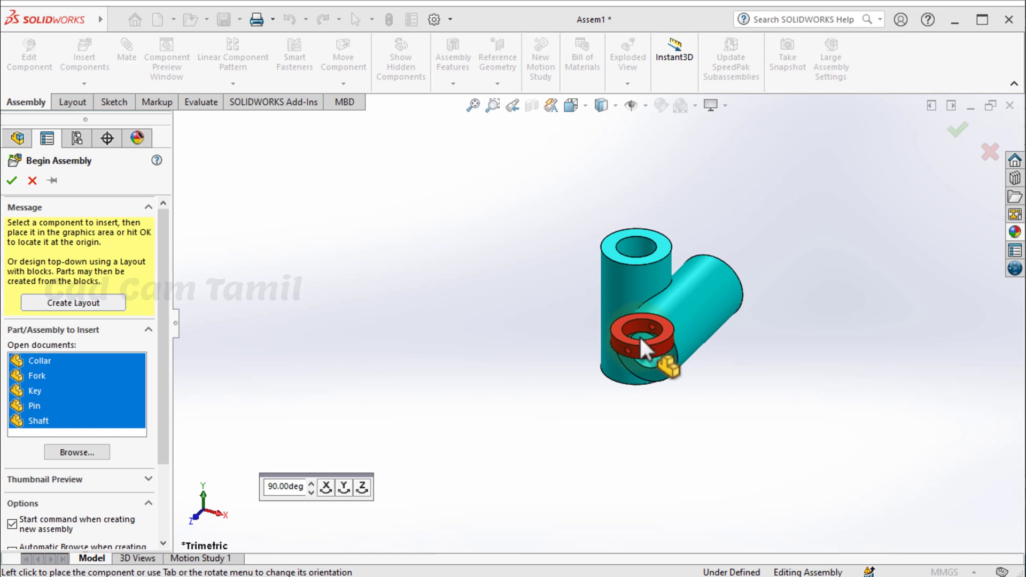
{"action": "left_click", "coordinate": [827, 209]}
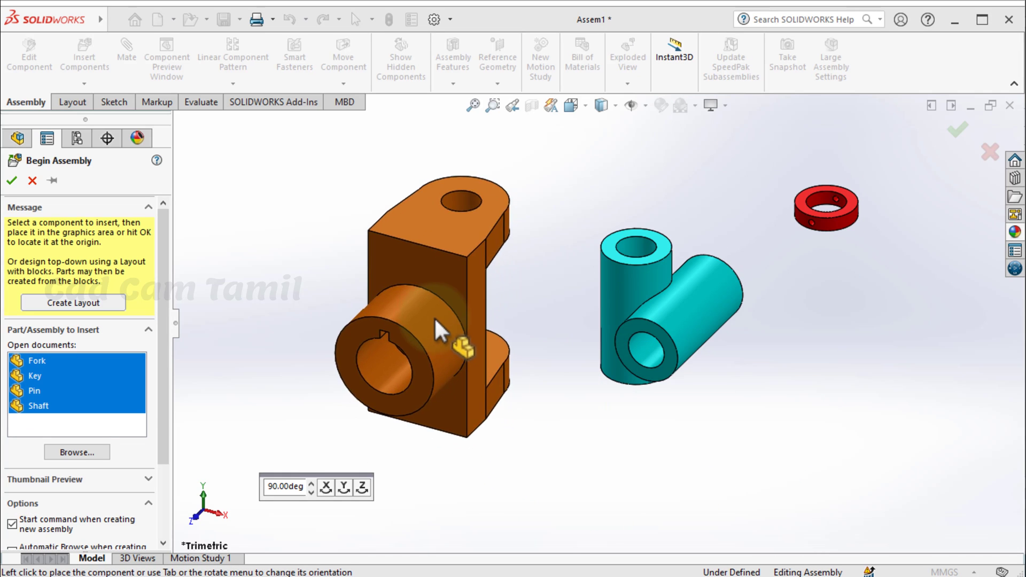
{"action": "left_click", "coordinate": [434, 316]}
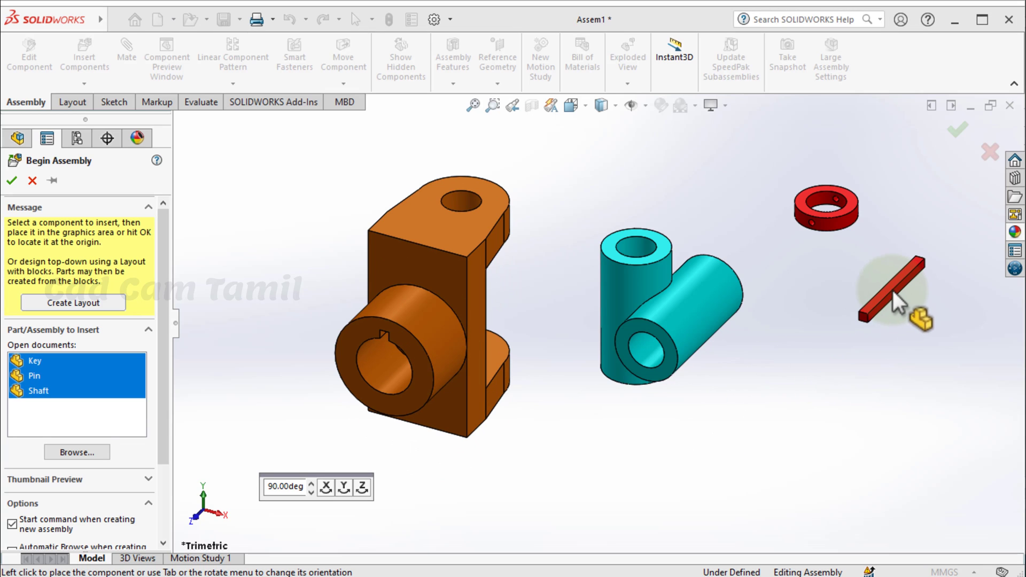
{"action": "left_click", "coordinate": [892, 290]}
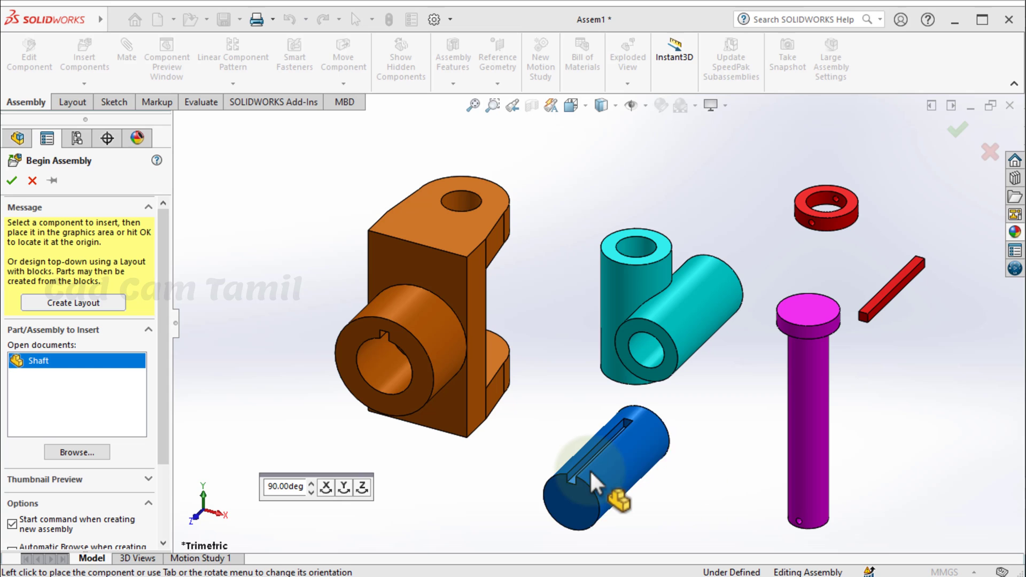
{"action": "left_click", "coordinate": [575, 470]}
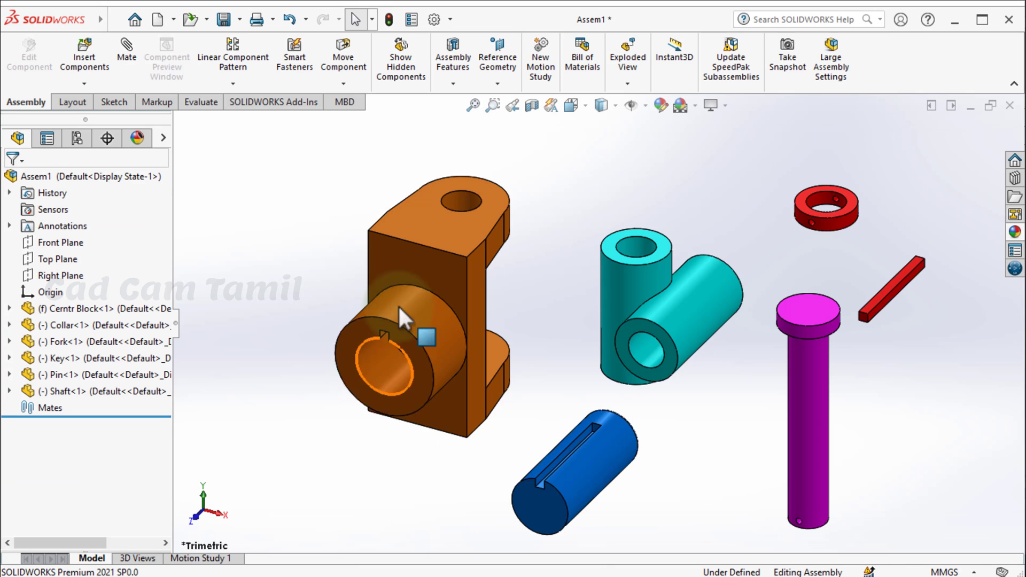
- Add a Concentric mate between the bore of the fork's hub and the shaft's cylindrical face
{"action": "scroll", "coordinate": [601, 332], "scroll_direction": "up", "scroll_amount": 3}
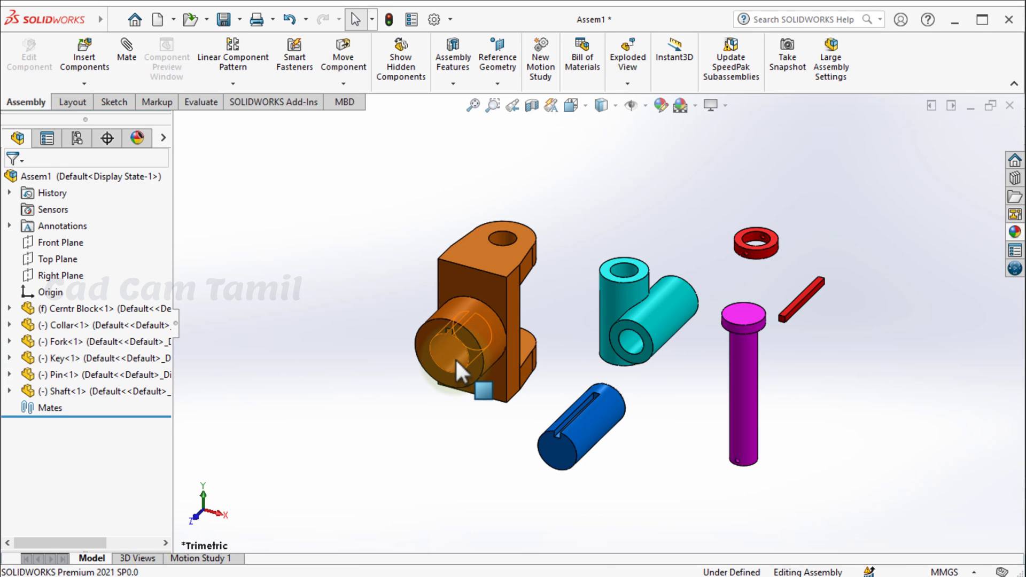
{"action": "left_click", "coordinate": [448, 358]}
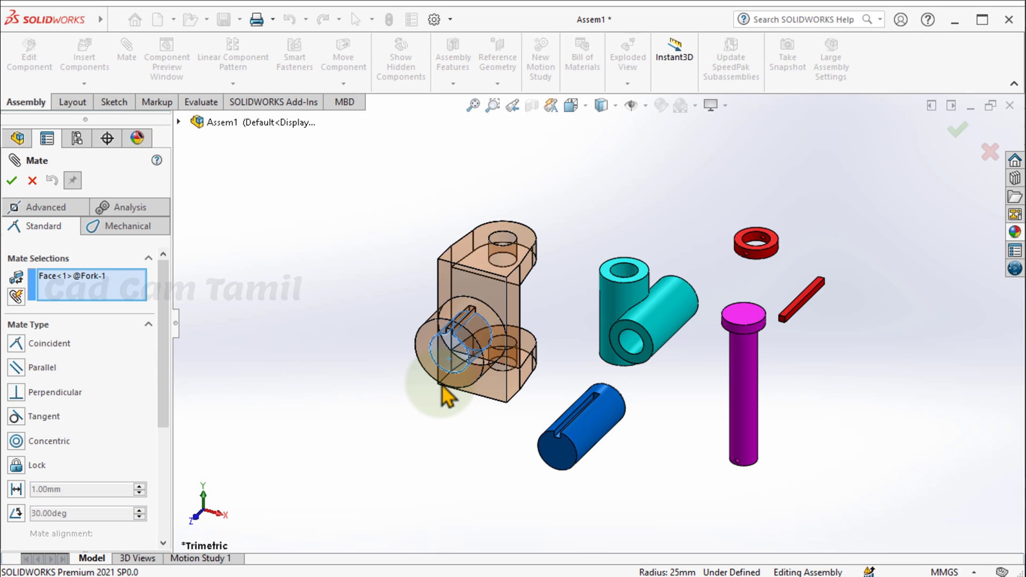
{"action": "left_click", "coordinate": [604, 412]}
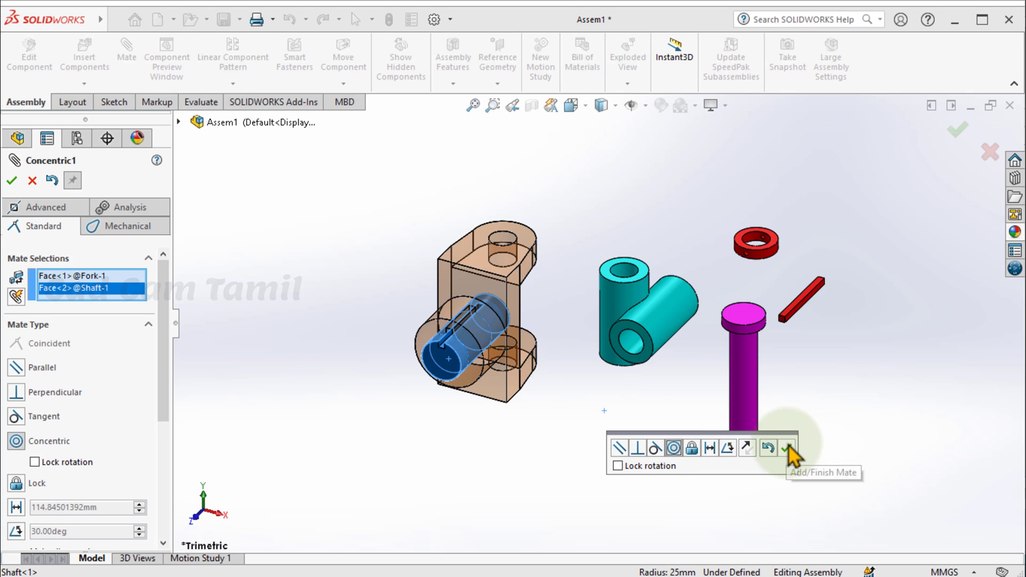
{"action": "left_click", "coordinate": [786, 449]}
- Add a Coincident mate between the side faces of the shaft's keyway and the fork's keyway
{"action": "scroll", "coordinate": [495, 309], "scroll_direction": "down", "scroll_amount": 10}
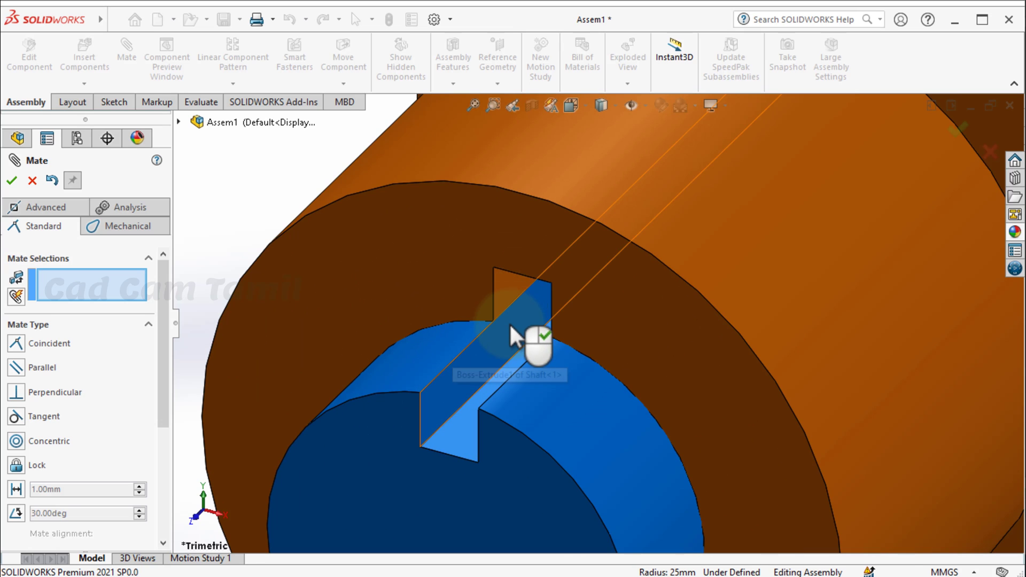
{"action": "left_click", "coordinate": [509, 322]}
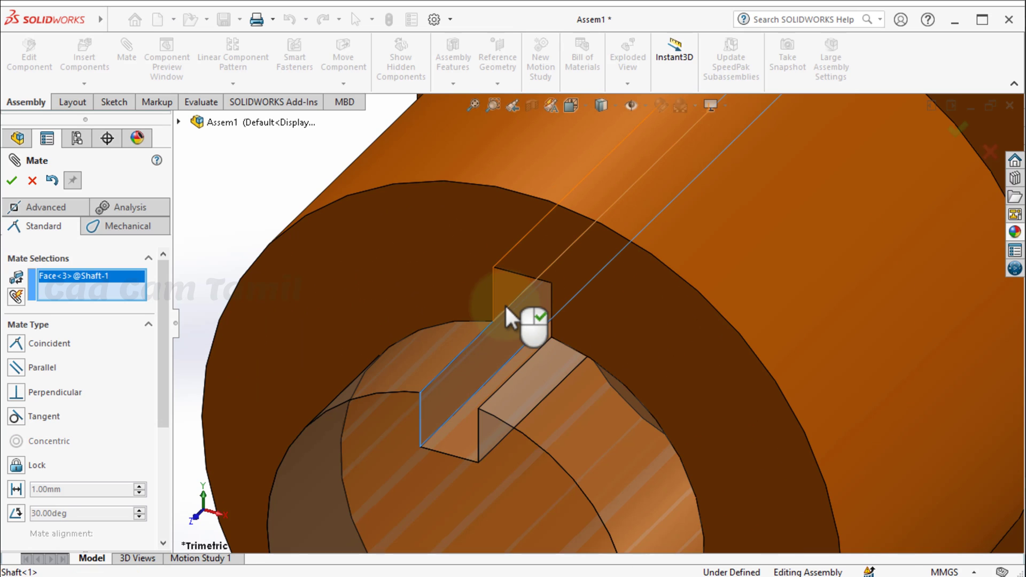
{"action": "left_click", "coordinate": [496, 298]}
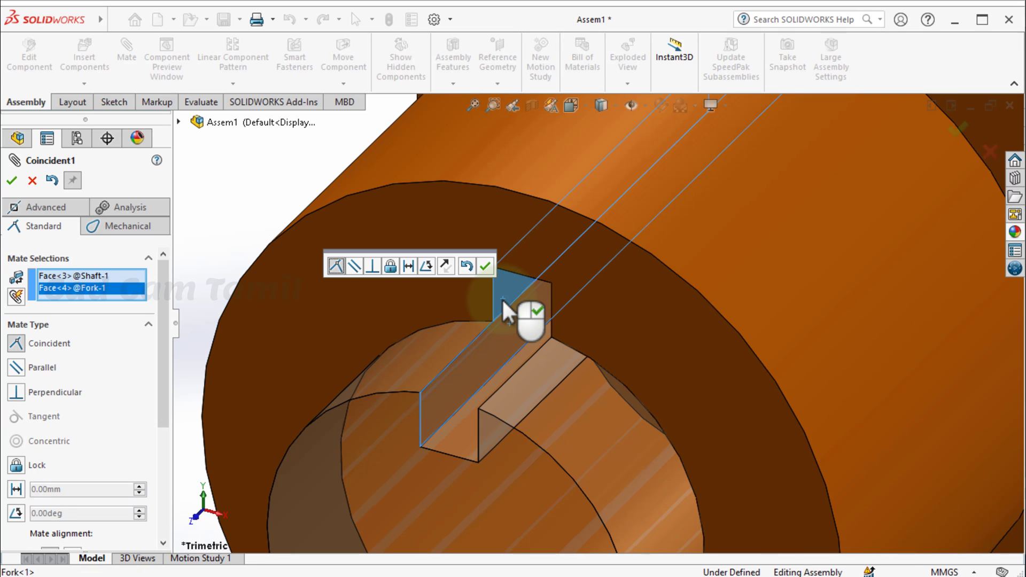
{"action": "left_click", "coordinate": [486, 266]}
- Try to make the shaft's end face coincident with the end face of the fork's hub
{"action": "scroll", "coordinate": [446, 313], "scroll_direction": "up", "scroll_amount": 8}
{"action": "scroll", "coordinate": [447, 312], "scroll_direction": "up", "scroll_amount": 2}
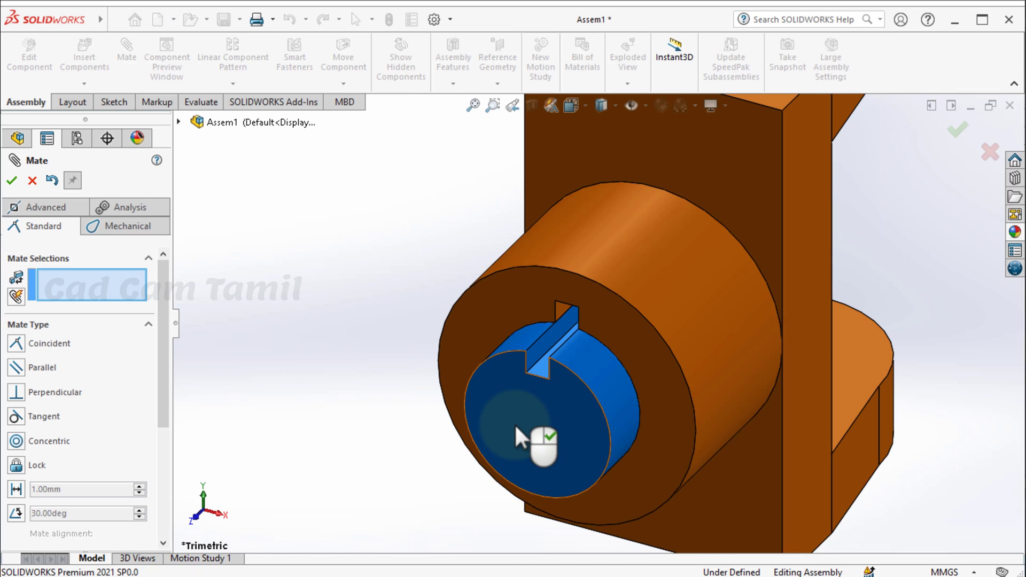
{"action": "left_click", "coordinate": [514, 423]}
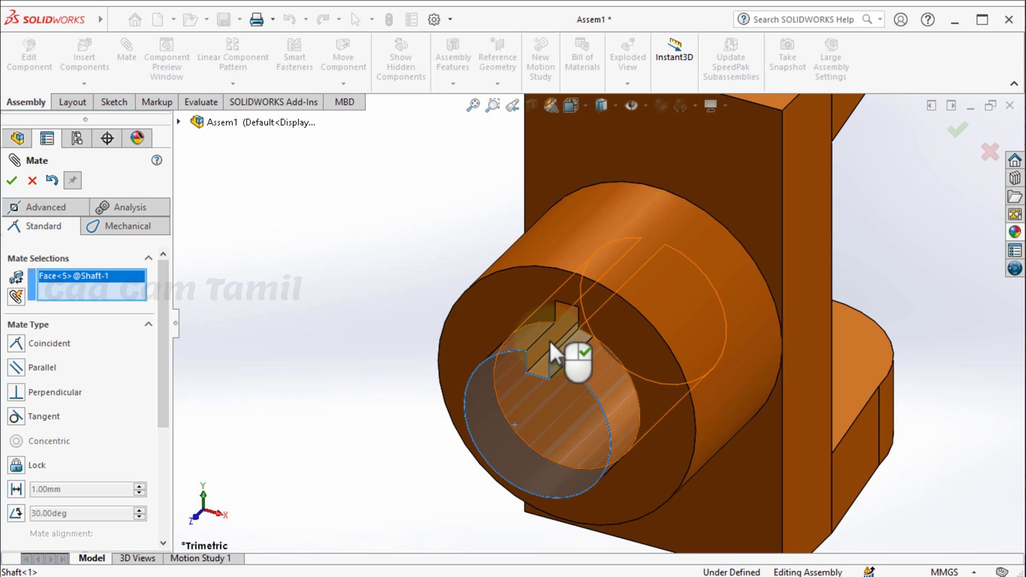
{"action": "left_click", "coordinate": [500, 303]}
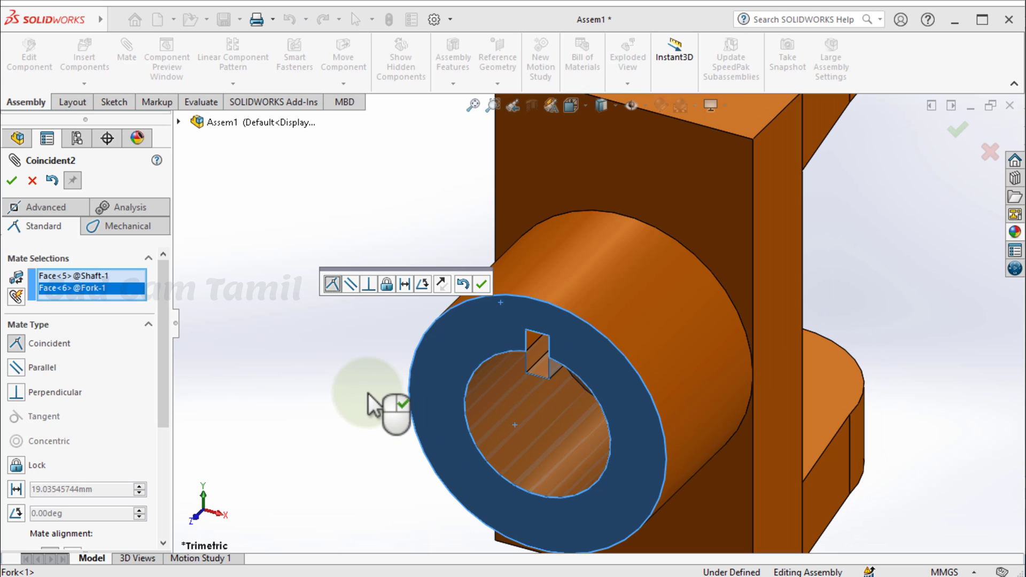
{"action": "left_click", "coordinate": [465, 284]}
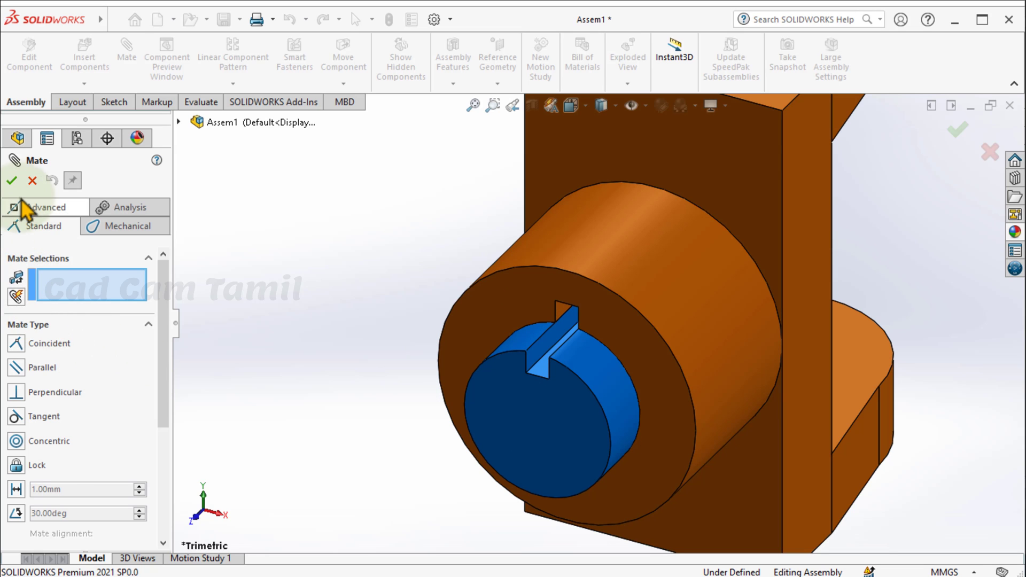
{"action": "left_click", "coordinate": [32, 180]}
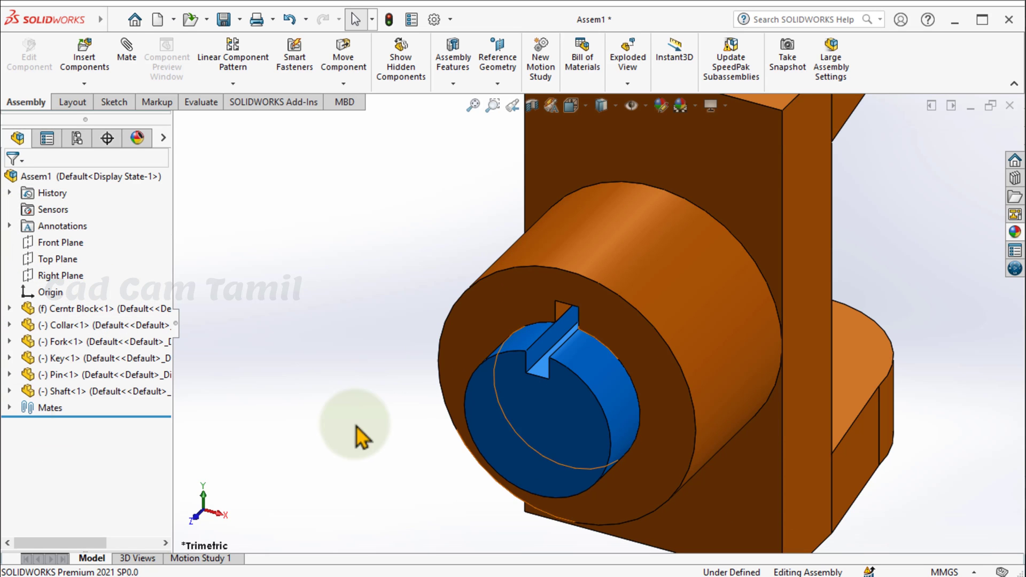
- Examine which faces the concentric and coincident mates between the fork and shaft use
{"action": "left_click", "coordinate": [10, 408]}
{"action": "left_click", "coordinate": [66, 426]}
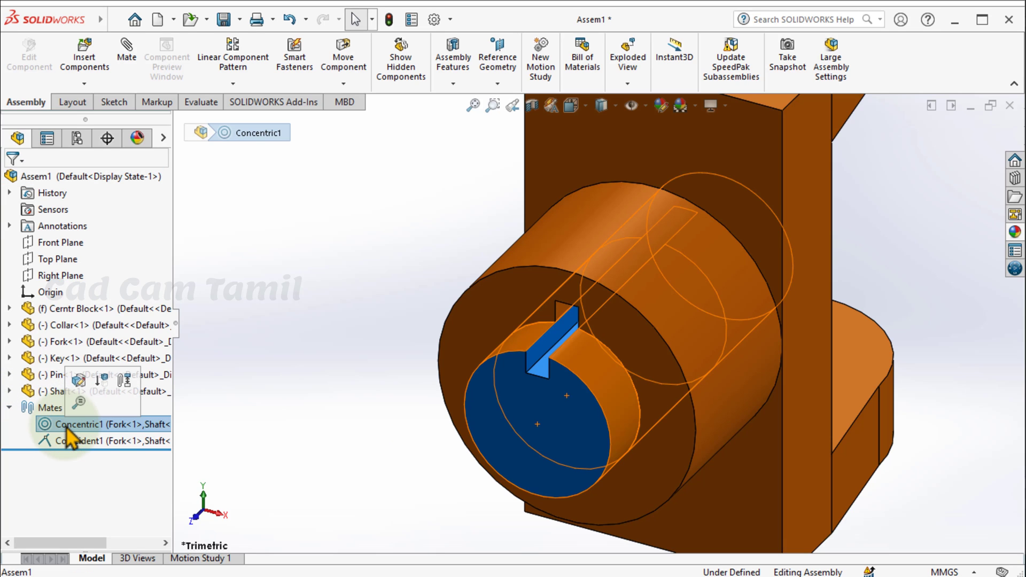
{"action": "left_click", "coordinate": [63, 440]}
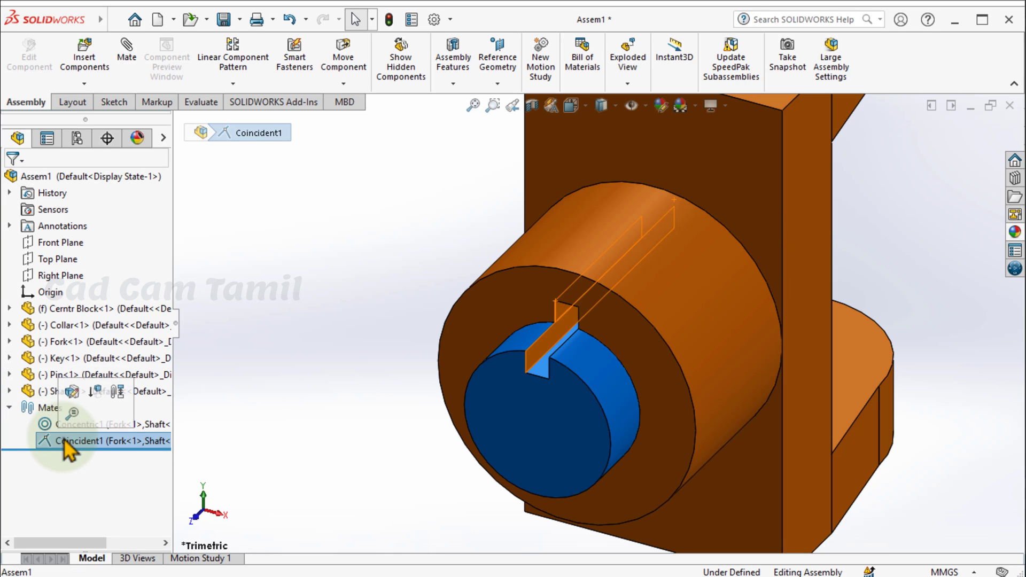
- Delete the Coincident and Concentric mates between the fork and the shaft
{"action": "right_click", "coordinate": [71, 453]}
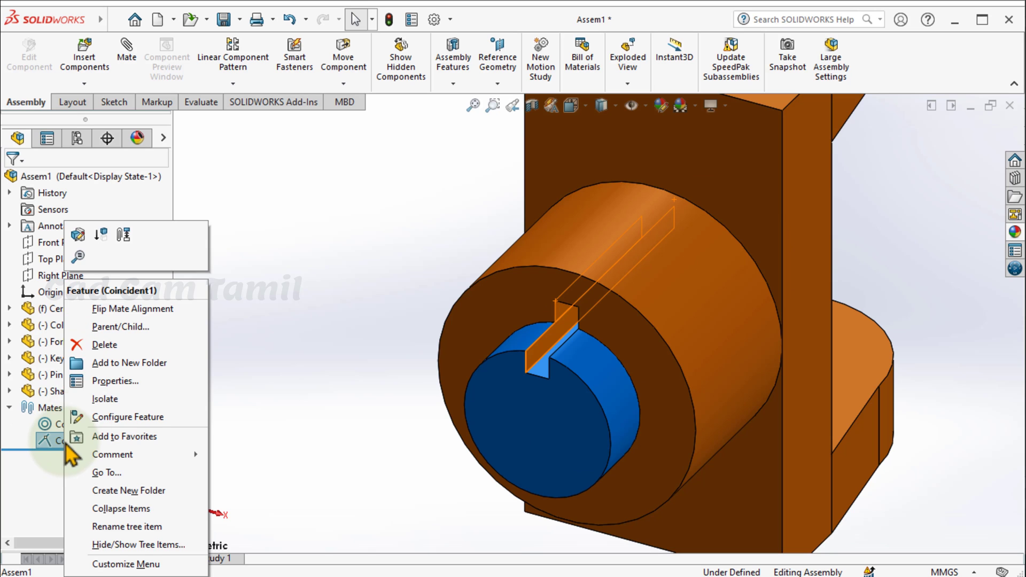
{"action": "left_click", "coordinate": [86, 343]}
{"action": "left_click", "coordinate": [533, 200]}
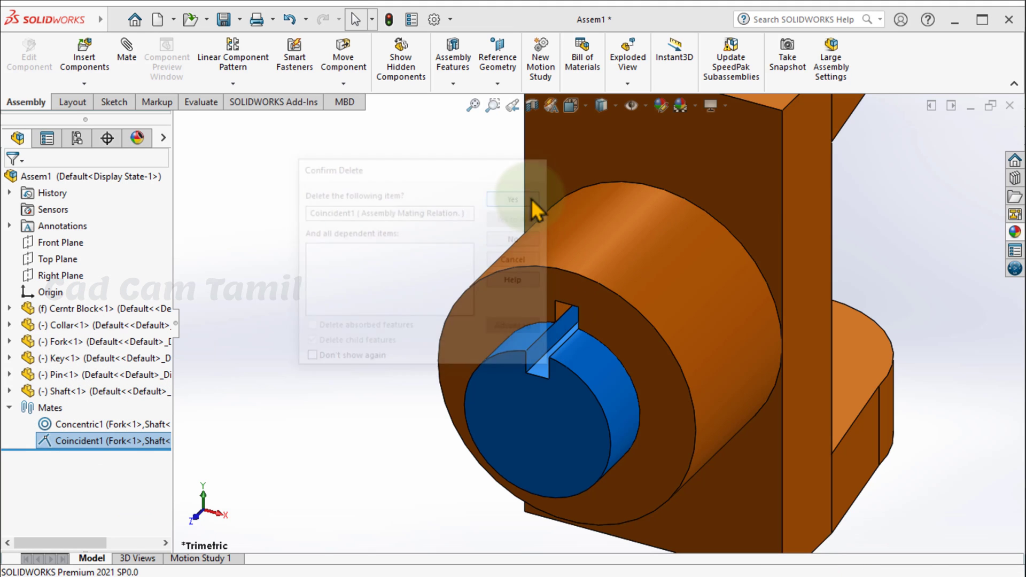
{"action": "left_click", "coordinate": [107, 425]}
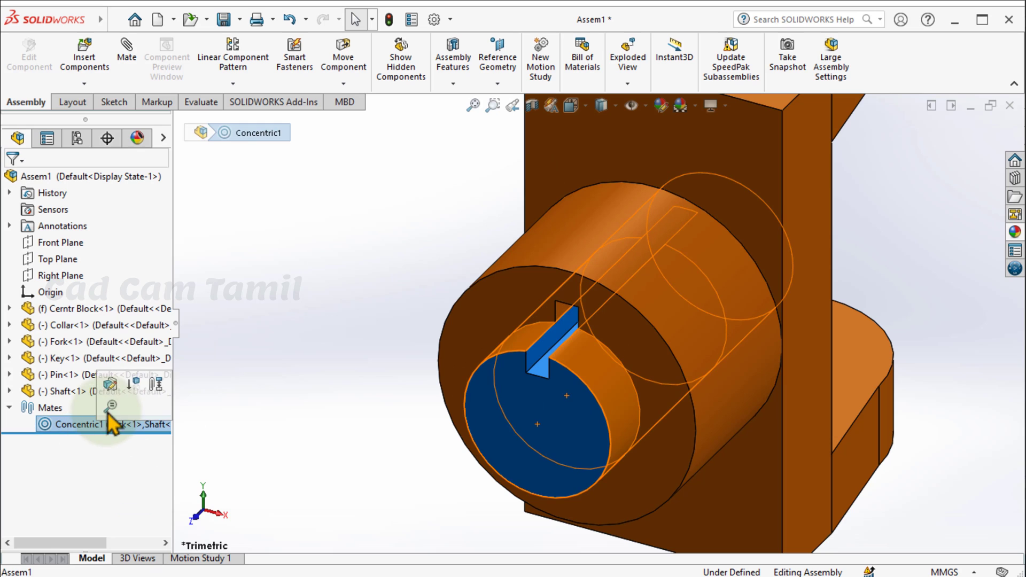
{"action": "right_click", "coordinate": [67, 430]}
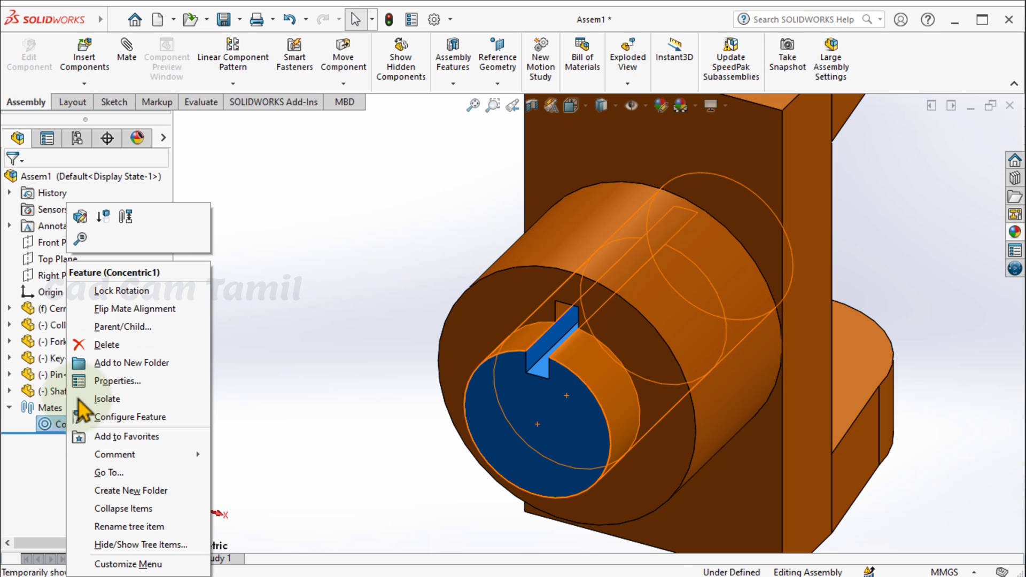
{"action": "left_click", "coordinate": [86, 342]}
{"action": "left_click", "coordinate": [508, 197]}
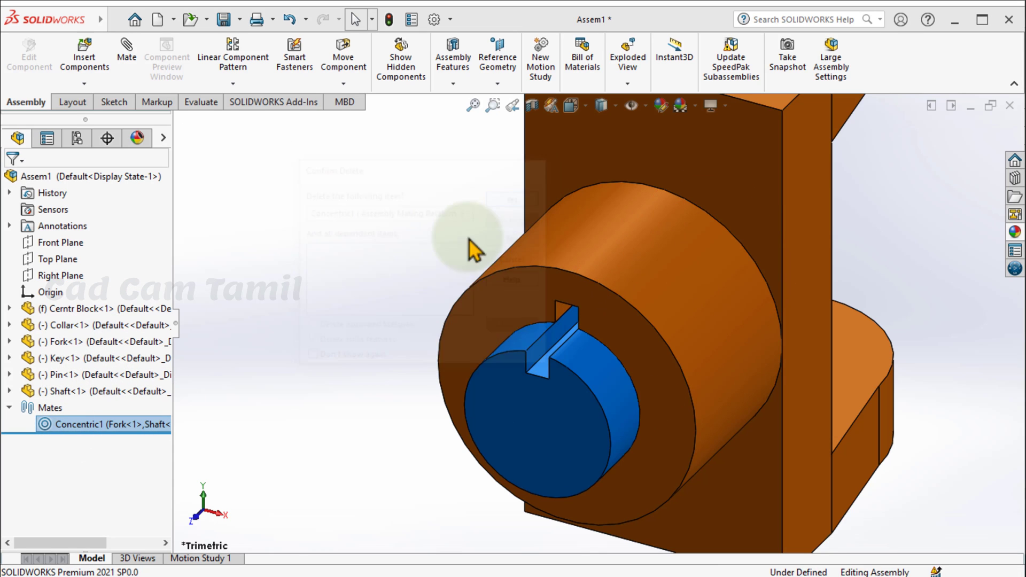
- Pull the shaft out in front of the fork and rotate it end for end so its open keyway end faces the hub
{"action": "scroll", "coordinate": [284, 366], "scroll_direction": "up", "scroll_amount": 5}
{"action": "scroll", "coordinate": [475, 370], "scroll_direction": "down", "scroll_amount": 1}
{"action": "left_click", "coordinate": [585, 382]}
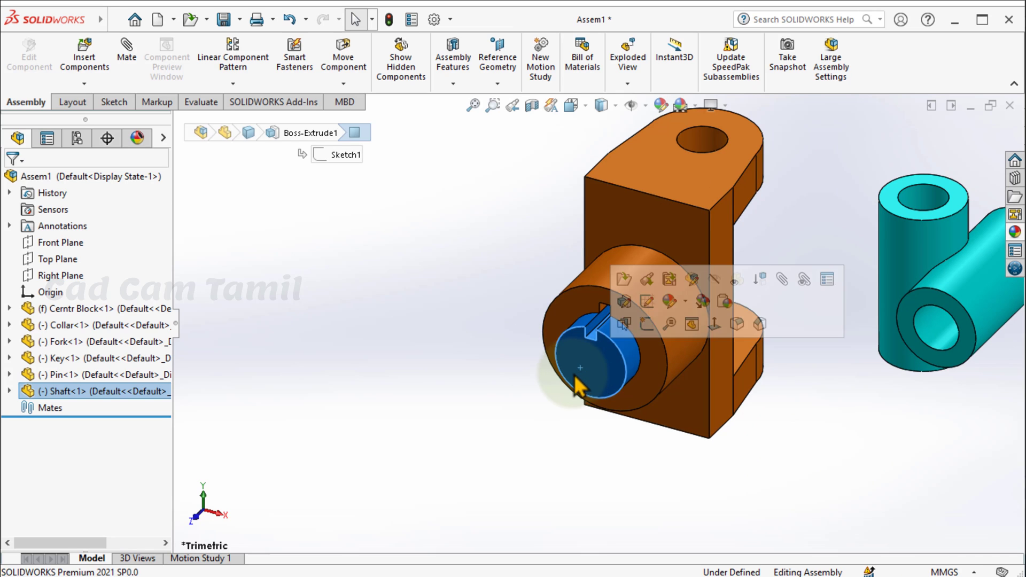
{"action": "left_click_drag", "start_coordinate": [577, 385], "coordinate": [309, 482]}
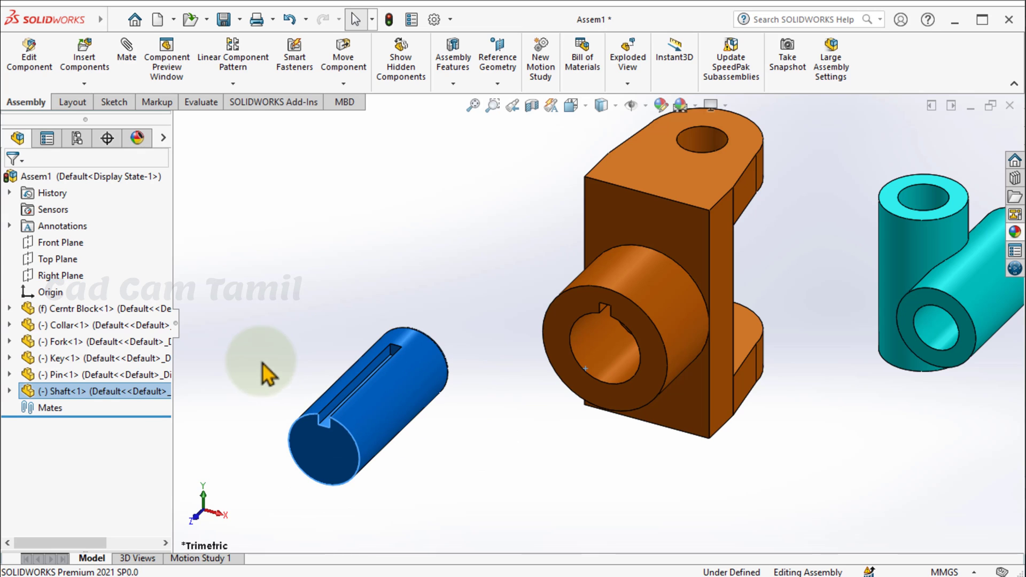
{"action": "left_click", "coordinate": [343, 86]}
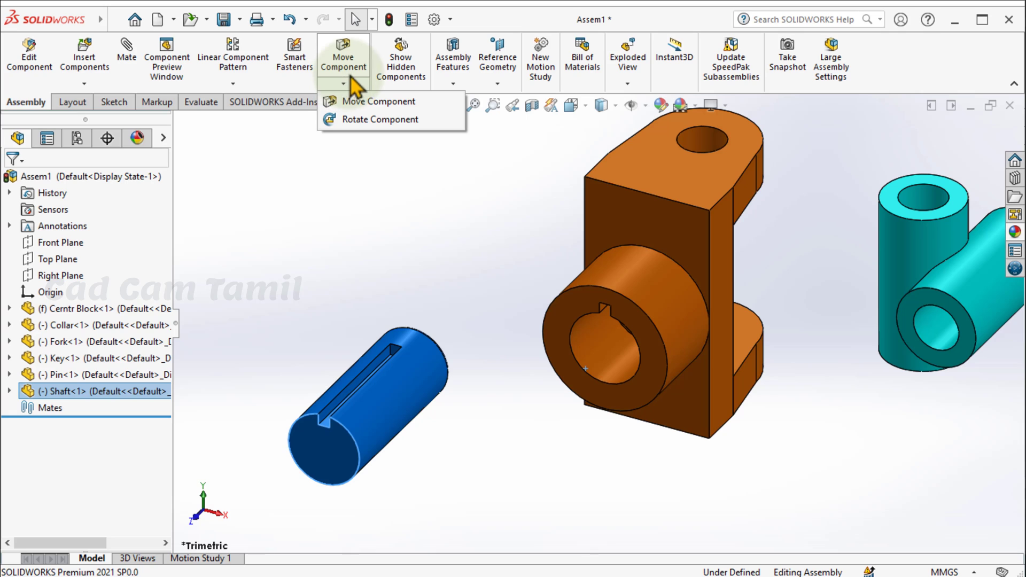
{"action": "left_click", "coordinate": [357, 121]}
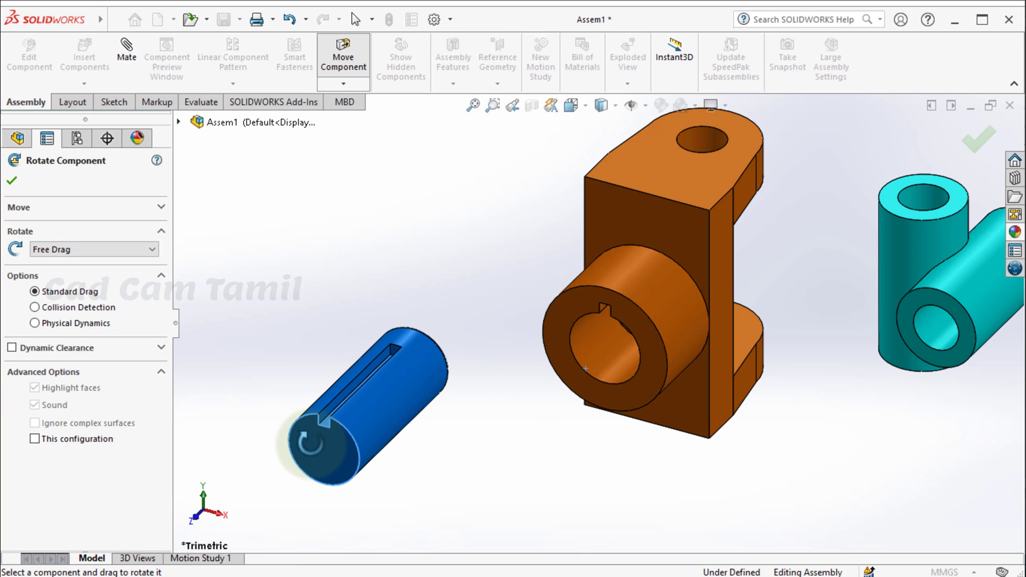
{"action": "left_click_drag", "start_coordinate": [310, 443], "coordinate": [407, 458]}
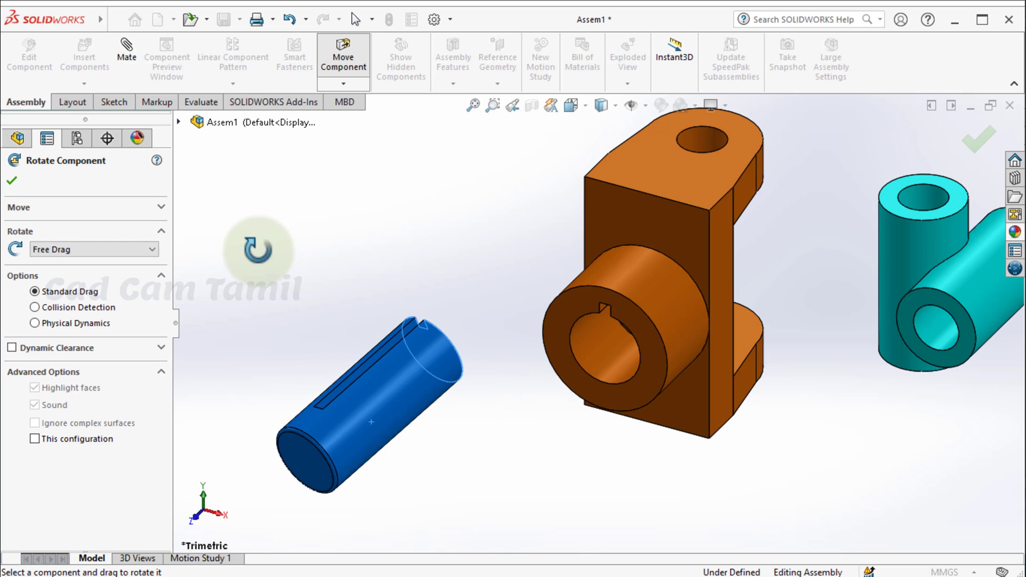
- Add a Concentric mate between the shaft's cylindrical face and the bore of the fork's hub
{"action": "left_click", "coordinate": [128, 50]}
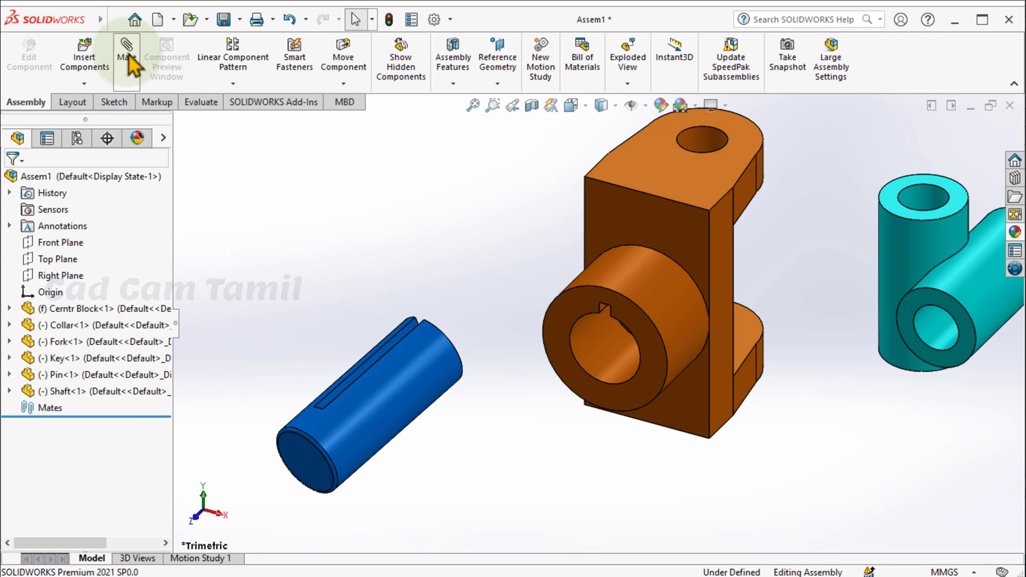
{"action": "left_click", "coordinate": [397, 376]}
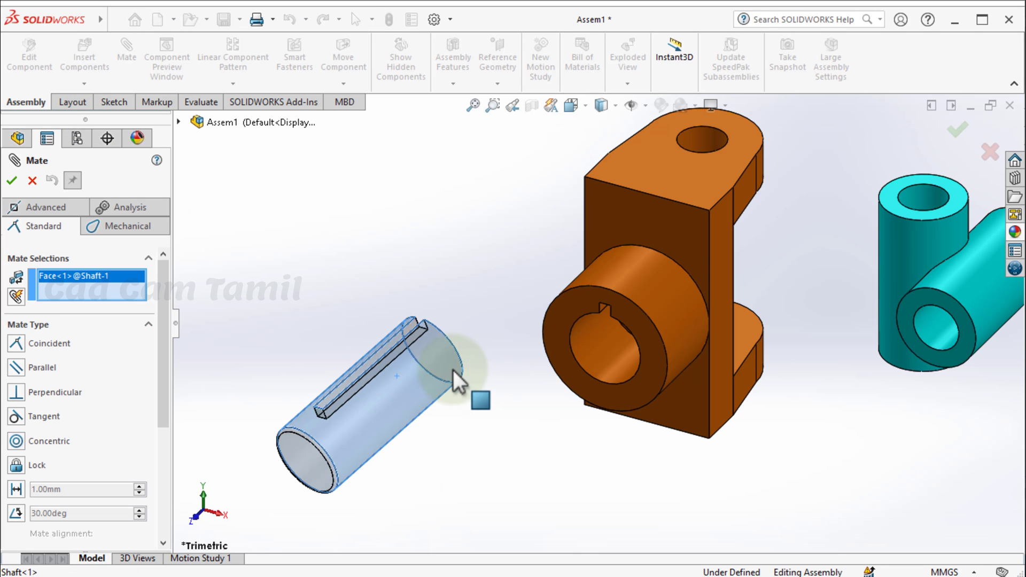
{"action": "left_click", "coordinate": [611, 345]}
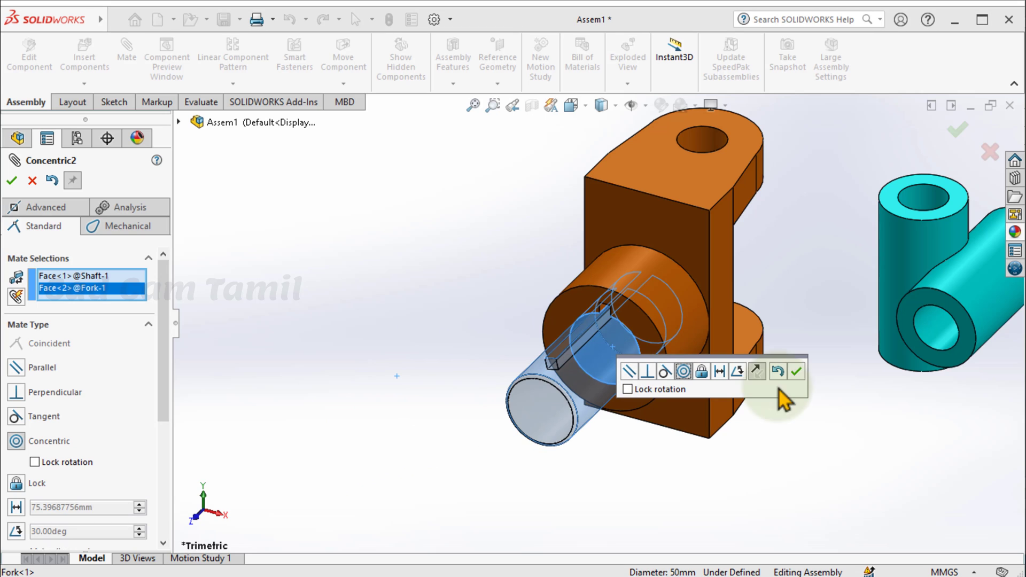
{"action": "left_click", "coordinate": [783, 370]}
- Add a Coincident mate between the side faces of the shaft's keyway and the fork's keyway, and finish mating
{"action": "scroll", "coordinate": [595, 296], "scroll_direction": "down", "scroll_amount": 10}
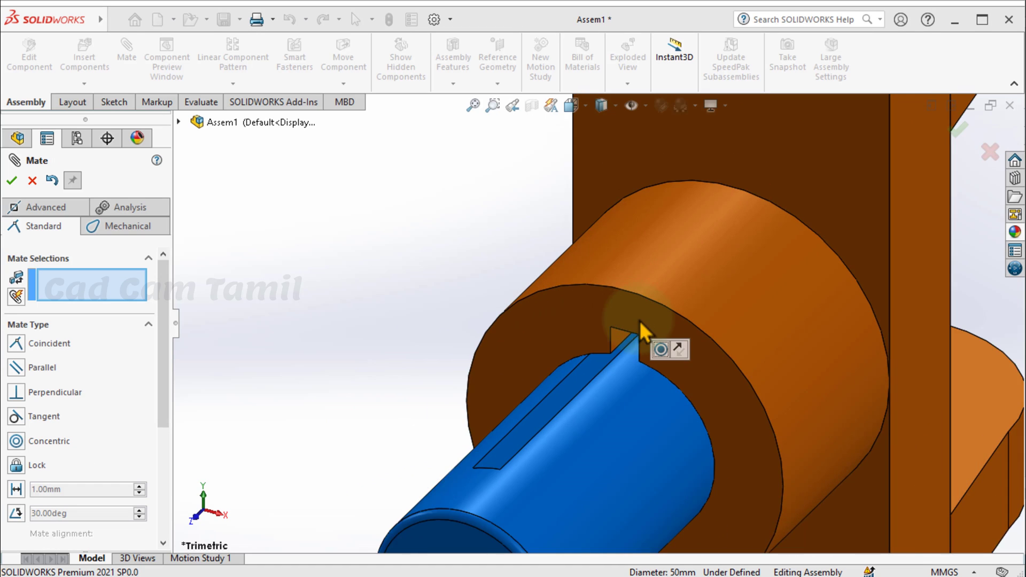
{"action": "left_click", "coordinate": [505, 430]}
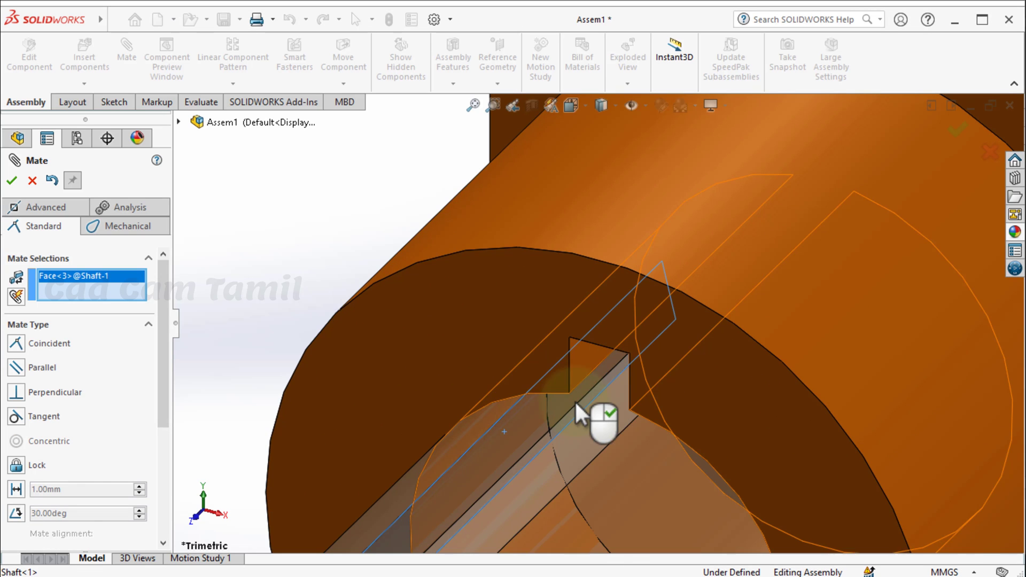
{"action": "left_click", "coordinate": [584, 366]}
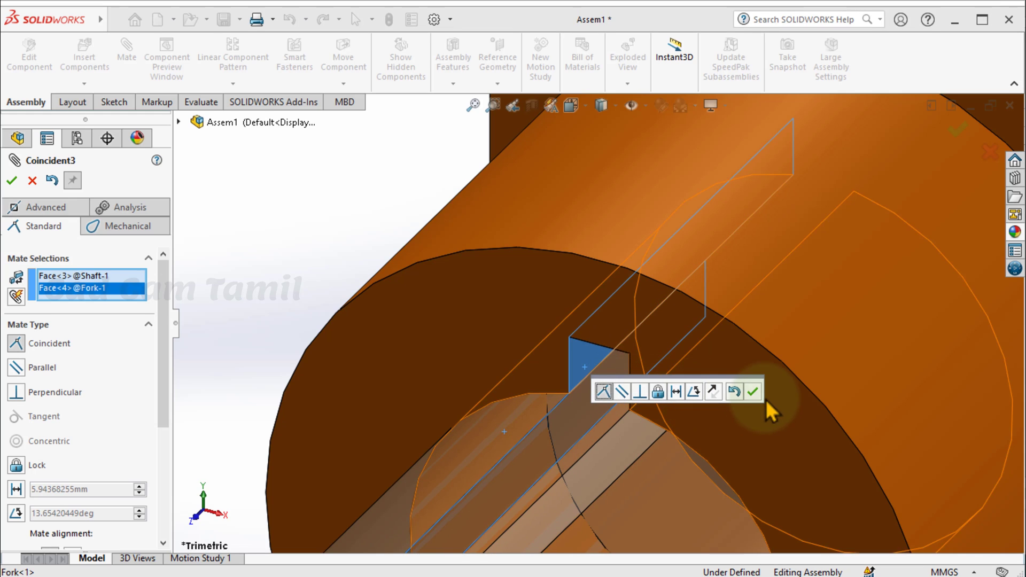
{"action": "left_click", "coordinate": [758, 396]}
{"action": "scroll", "coordinate": [587, 387], "scroll_direction": "up", "scroll_amount": 10}
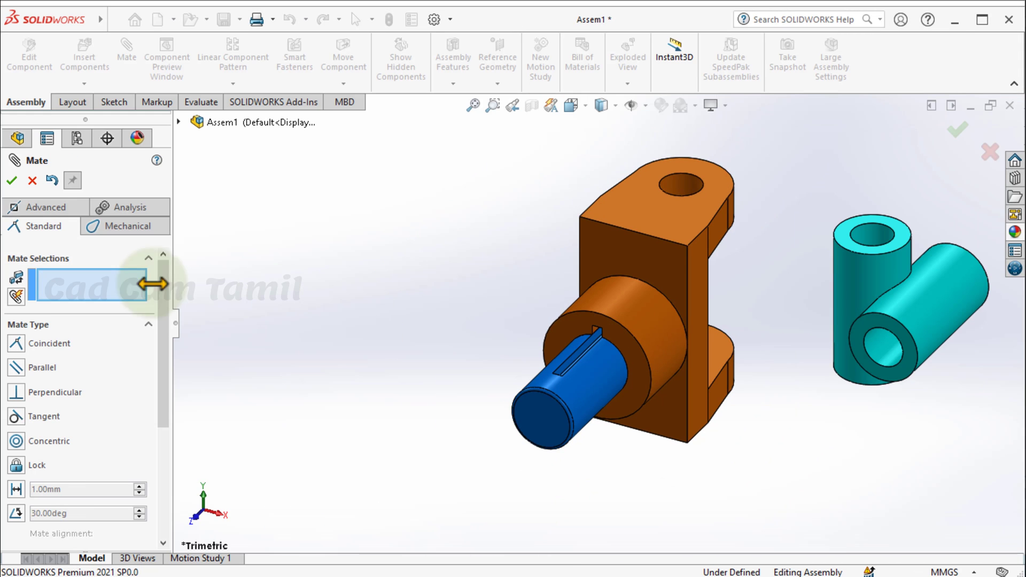
{"action": "left_click", "coordinate": [13, 181]}
- Slide the shaft out of the hub and try to make its outer end edge coincident with the inner face of the fork's bore
{"action": "left_click_drag", "start_coordinate": [555, 403], "coordinate": [257, 496]}
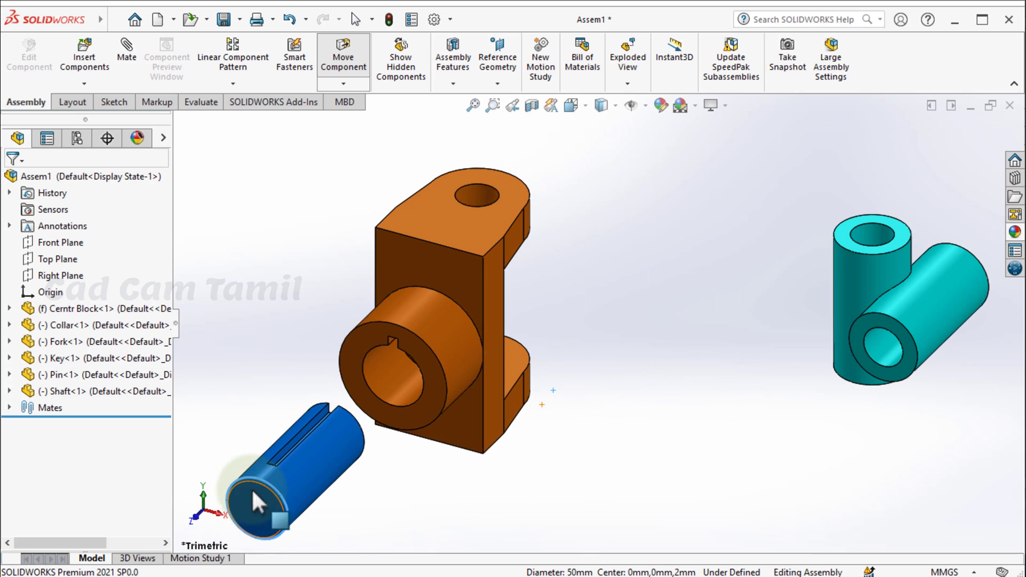
{"action": "scroll", "coordinate": [595, 314], "scroll_direction": "up", "scroll_amount": 2}
{"action": "middle_click_drag", "start_coordinate": [574, 348], "coordinate": [582, 302]}
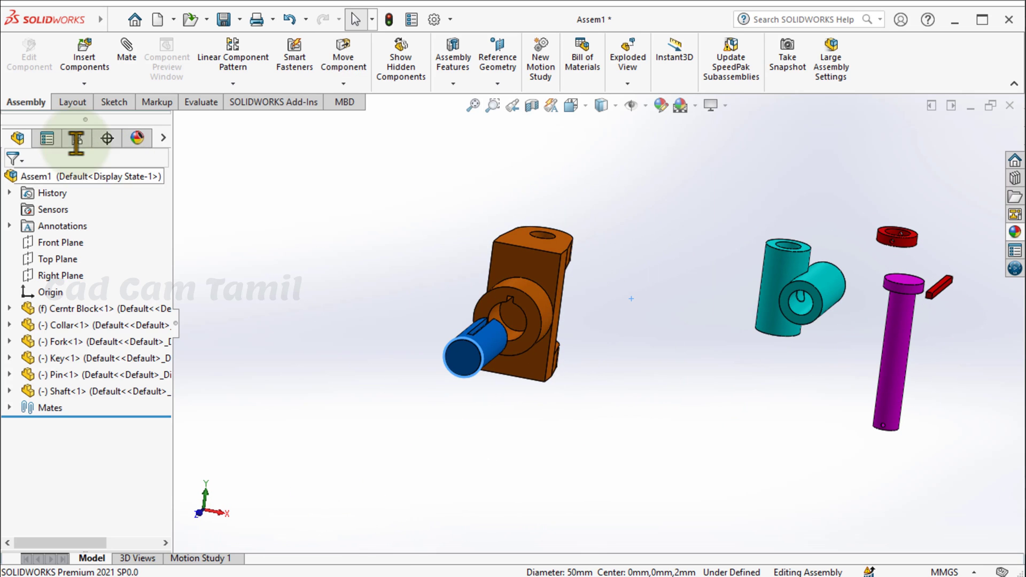
{"action": "left_click", "coordinate": [127, 53]}
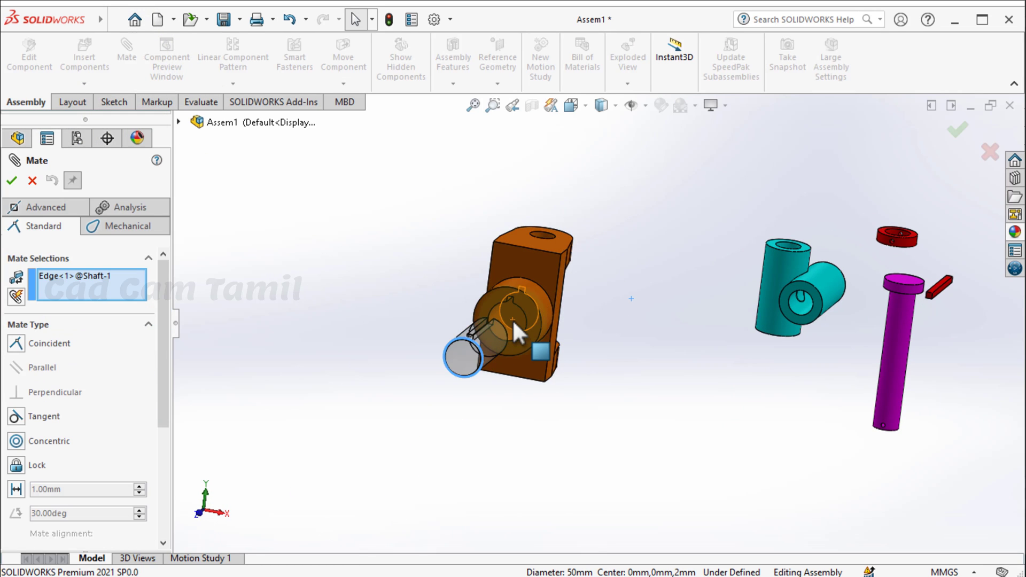
{"action": "scroll", "coordinate": [512, 319], "scroll_direction": "down", "scroll_amount": 5}
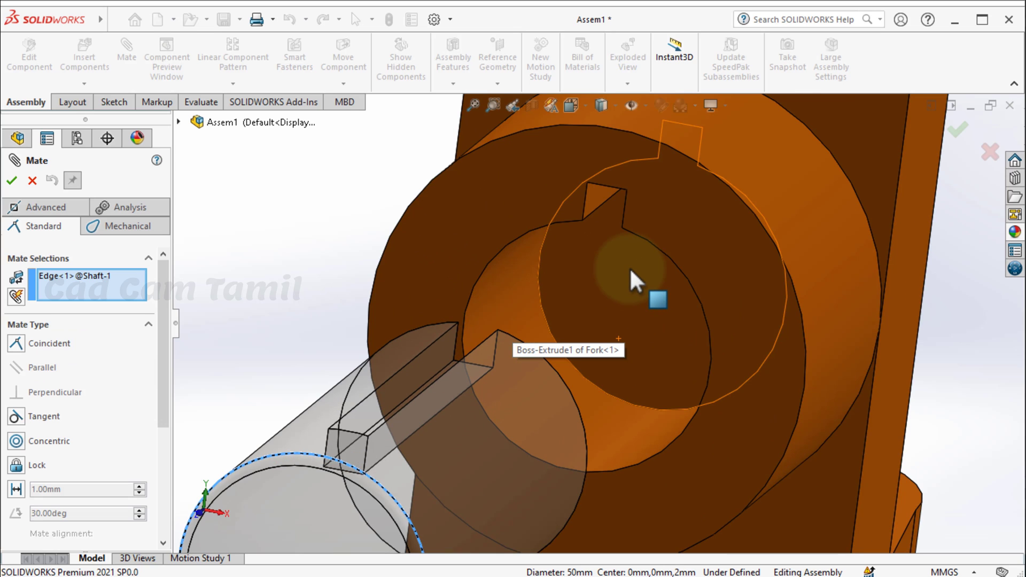
{"action": "left_click", "coordinate": [631, 267]}
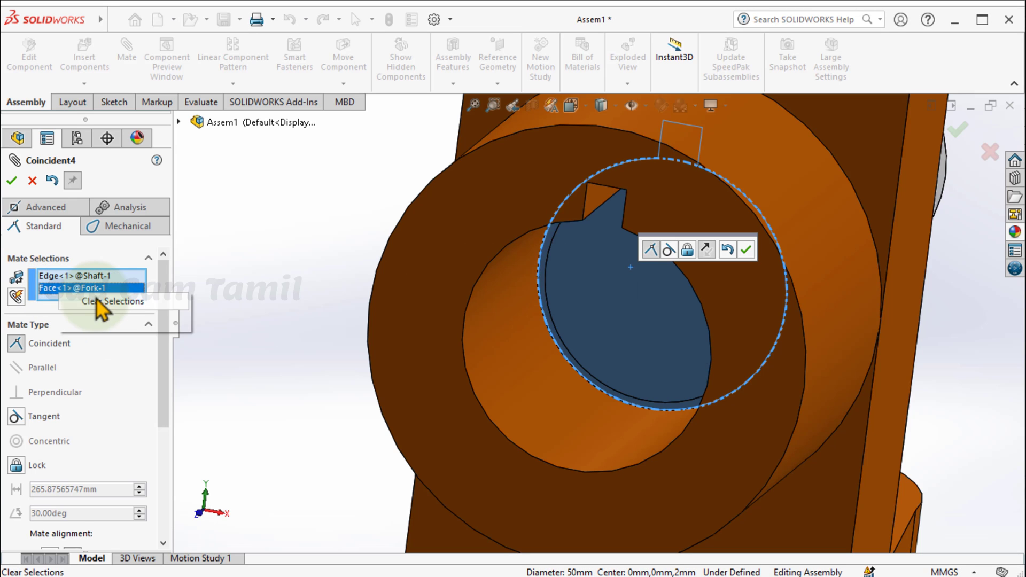
{"action": "left_click", "coordinate": [98, 303]}
- Add a Coincident mate between the shaft's keyway-side end face and the inner end face of the fork's bore
{"action": "scroll", "coordinate": [508, 352], "scroll_direction": "up", "scroll_amount": 5}
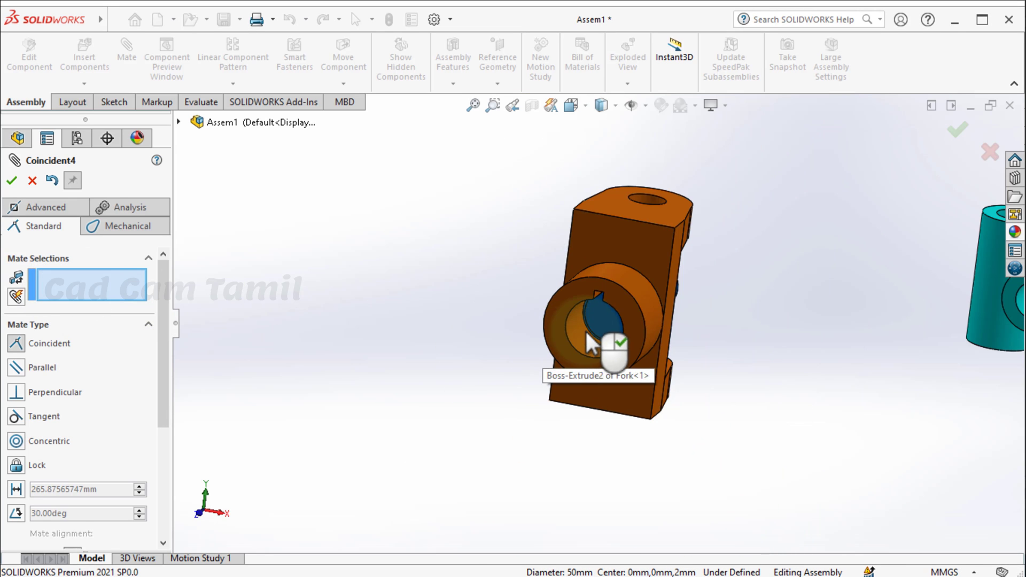
{"action": "left_click_drag", "start_coordinate": [591, 325], "coordinate": [439, 396]}
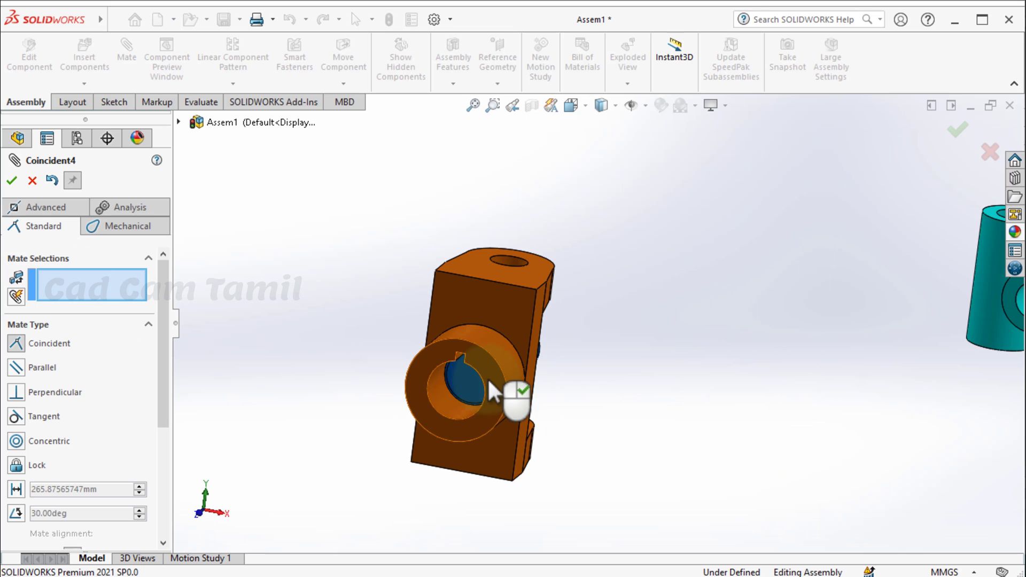
{"action": "middle_click_drag", "start_coordinate": [636, 356], "coordinate": [521, 388]}
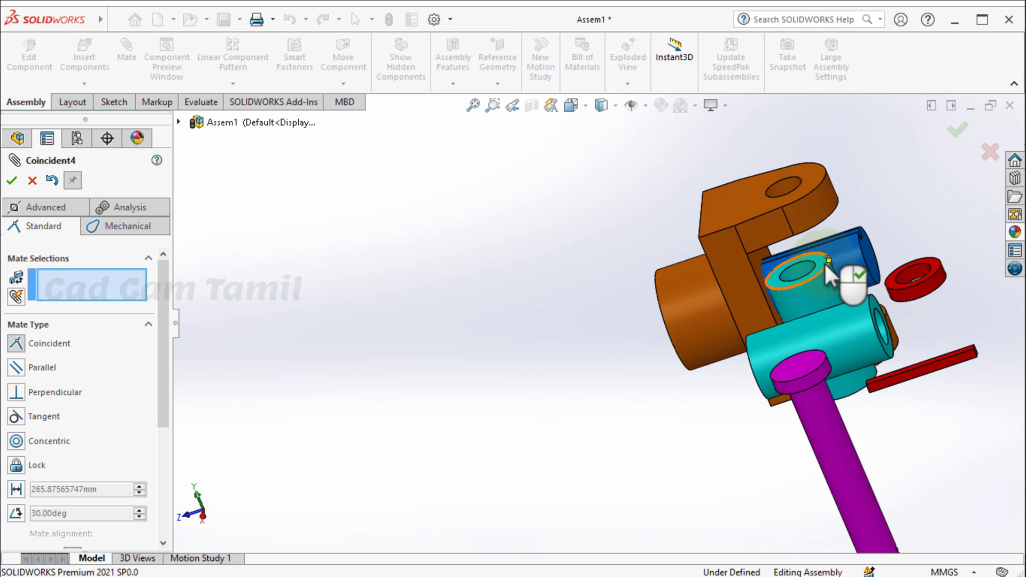
{"action": "scroll", "coordinate": [828, 275], "scroll_direction": "down", "scroll_amount": 10}
{"action": "left_click", "coordinate": [638, 329]}
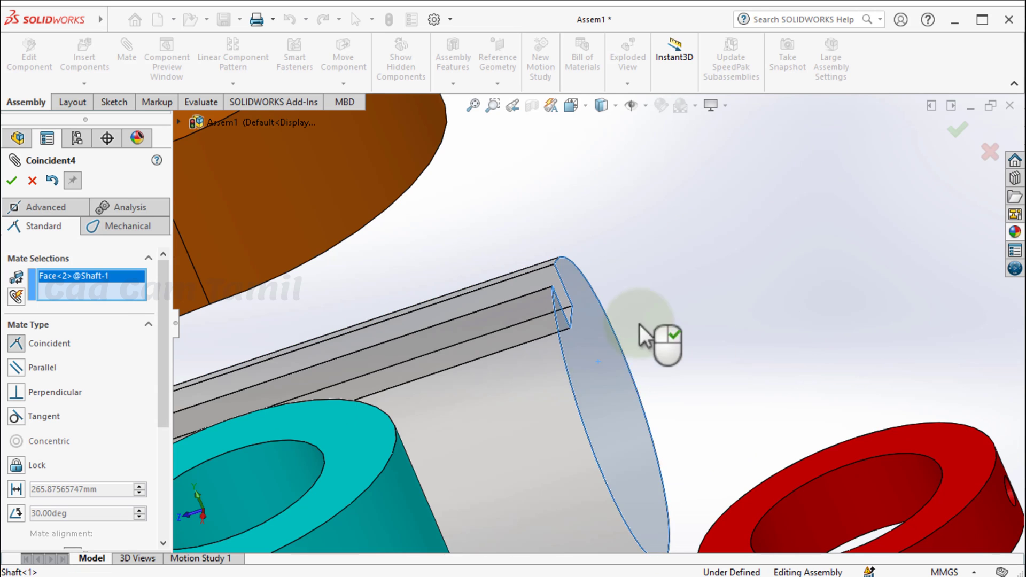
{"action": "scroll", "coordinate": [735, 256], "scroll_direction": "up", "scroll_amount": 5}
{"action": "middle_click_drag", "start_coordinate": [737, 258], "coordinate": [784, 194]}
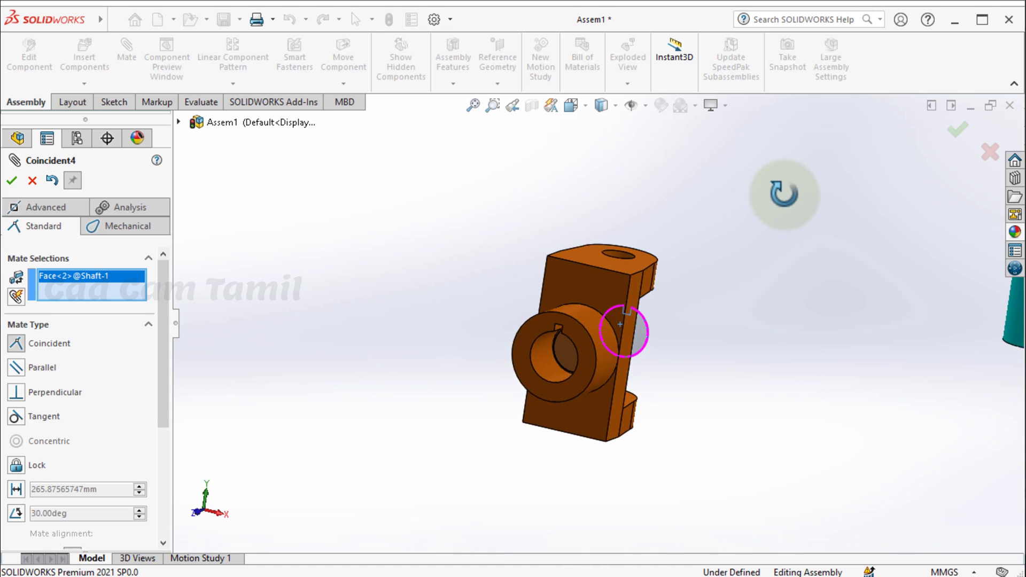
{"action": "scroll", "coordinate": [612, 310], "scroll_direction": "down", "scroll_amount": 5}
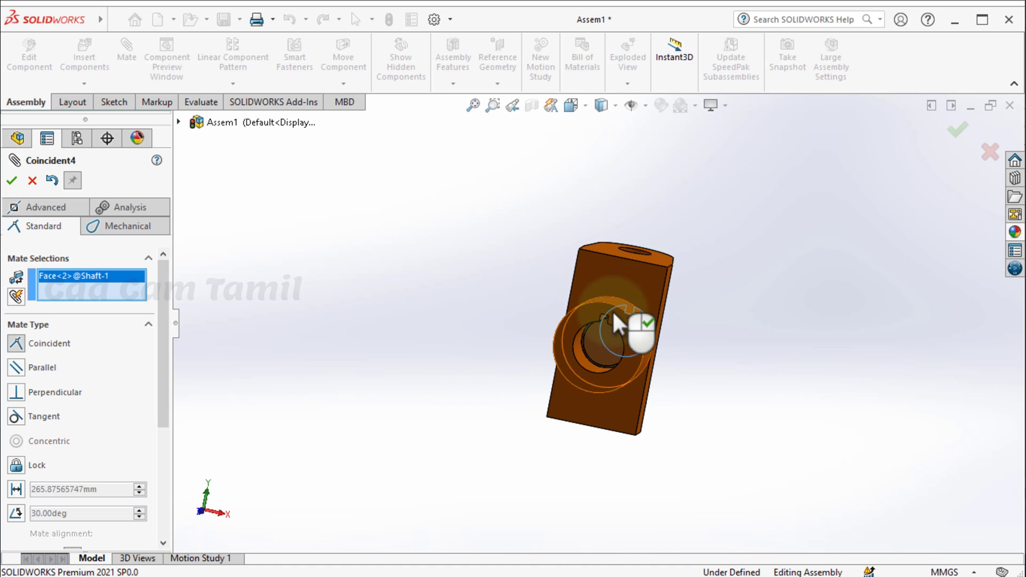
{"action": "left_click", "coordinate": [565, 353]}
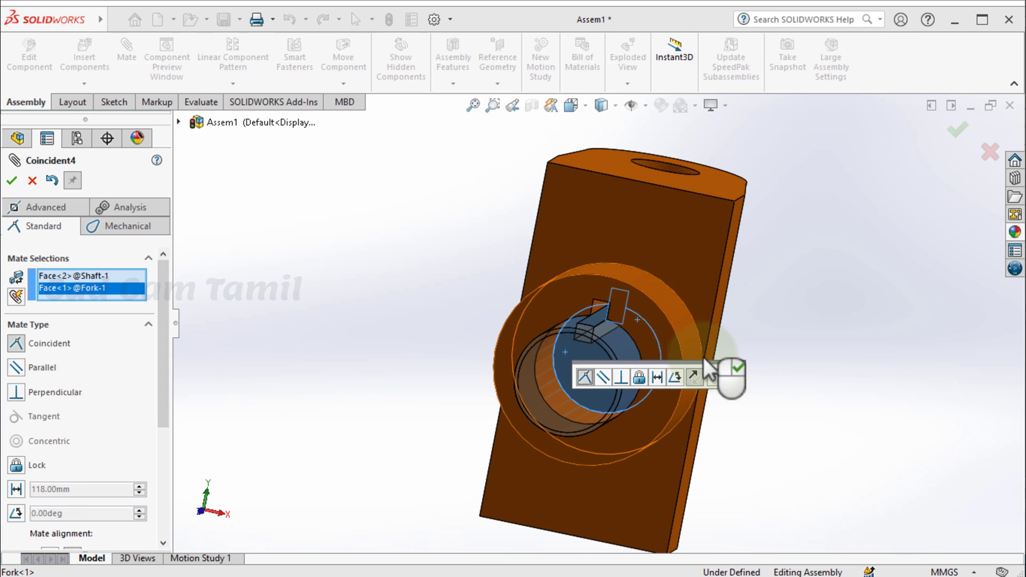
{"action": "left_click", "coordinate": [738, 367]}
- Bring the key close to the shaft's keyway in front of the fork's hub
{"action": "middle_click_drag", "start_coordinate": [649, 345], "coordinate": [600, 389]}
{"action": "scroll", "coordinate": [498, 342], "scroll_direction": "up", "scroll_amount": 3}
{"action": "middle_click_drag", "start_coordinate": [514, 319], "coordinate": [449, 334]}
{"action": "scroll", "coordinate": [428, 316], "scroll_direction": "up", "scroll_amount": 4}
{"action": "scroll", "coordinate": [775, 468], "scroll_direction": "down", "scroll_amount": 4}
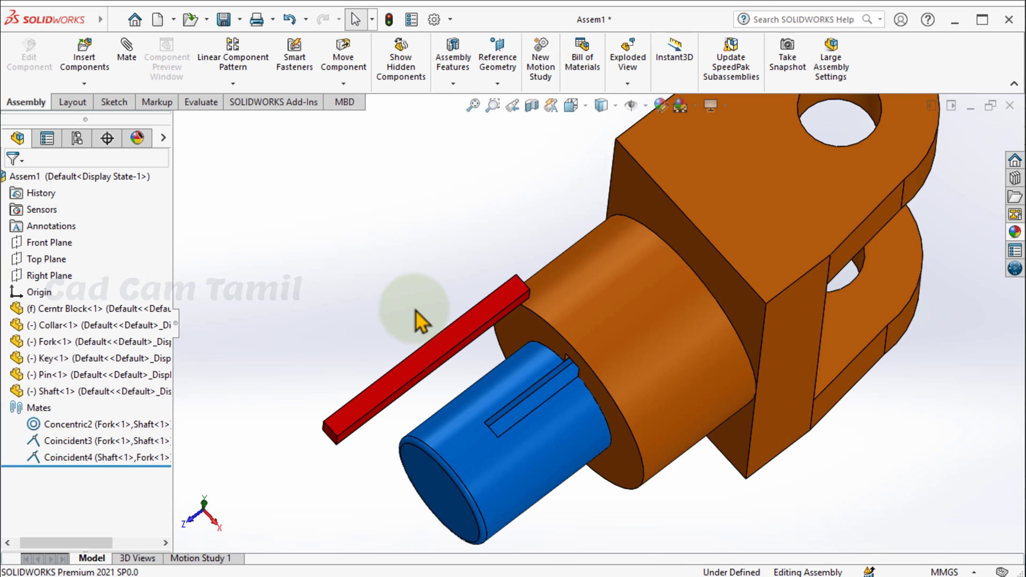
{"action": "middle_click_drag", "start_coordinate": [419, 321], "coordinate": [391, 251]}
{"action": "scroll", "coordinate": [390, 252], "scroll_direction": "up", "scroll_amount": 4}
{"action": "middle_click_drag", "start_coordinate": [536, 416], "coordinate": [552, 354]}
{"action": "scroll", "coordinate": [552, 354], "scroll_direction": "down", "scroll_amount": 4}
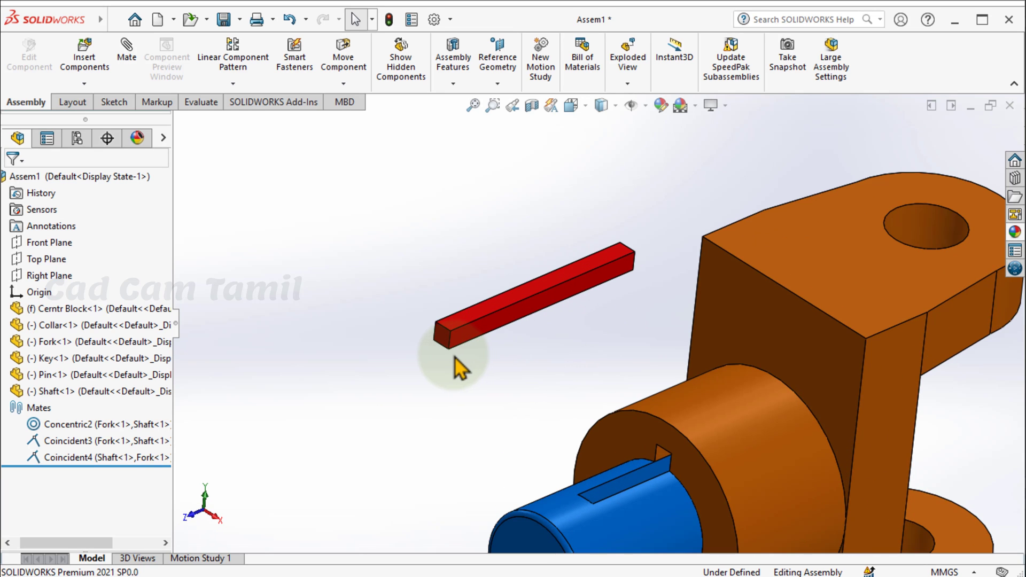
- Add a Coincident mate between the key's bottom face and the floor of the shaft's keyway, and finish mating
{"action": "left_click", "coordinate": [127, 53]}
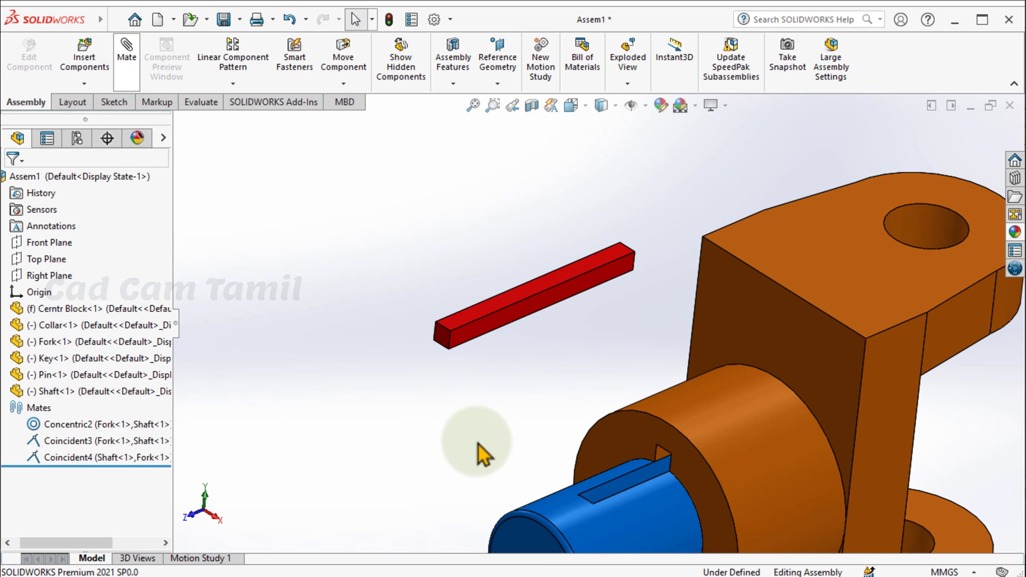
{"action": "middle_click_drag", "start_coordinate": [486, 412], "coordinate": [526, 265]}
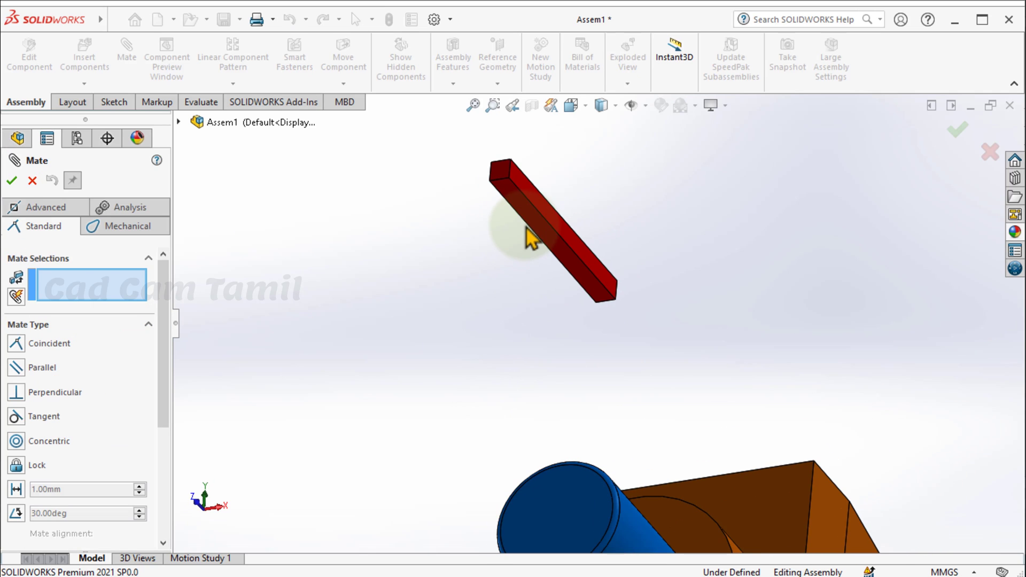
{"action": "left_click", "coordinate": [535, 233]}
{"action": "middle_click_drag", "start_coordinate": [572, 360], "coordinate": [574, 417]}
{"action": "scroll", "coordinate": [572, 412], "scroll_direction": "down", "scroll_amount": 5}
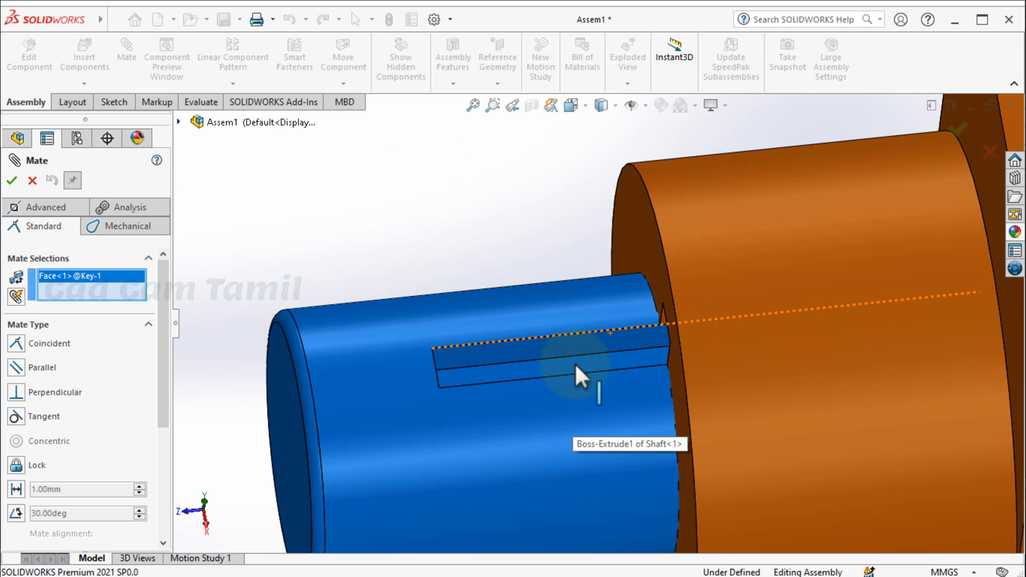
{"action": "scroll", "coordinate": [577, 364], "scroll_direction": "down", "scroll_amount": 4}
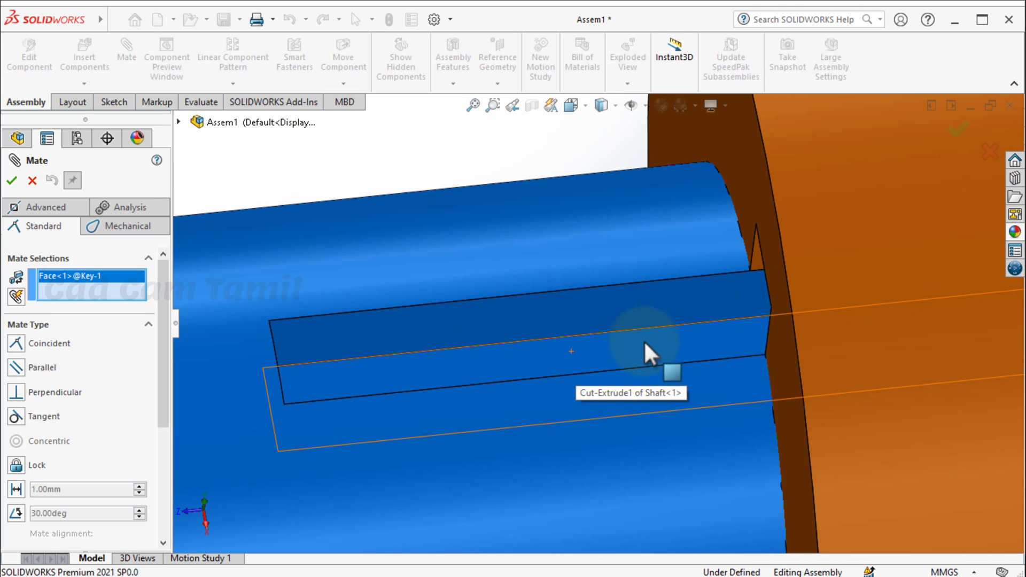
{"action": "left_click", "coordinate": [640, 346]}
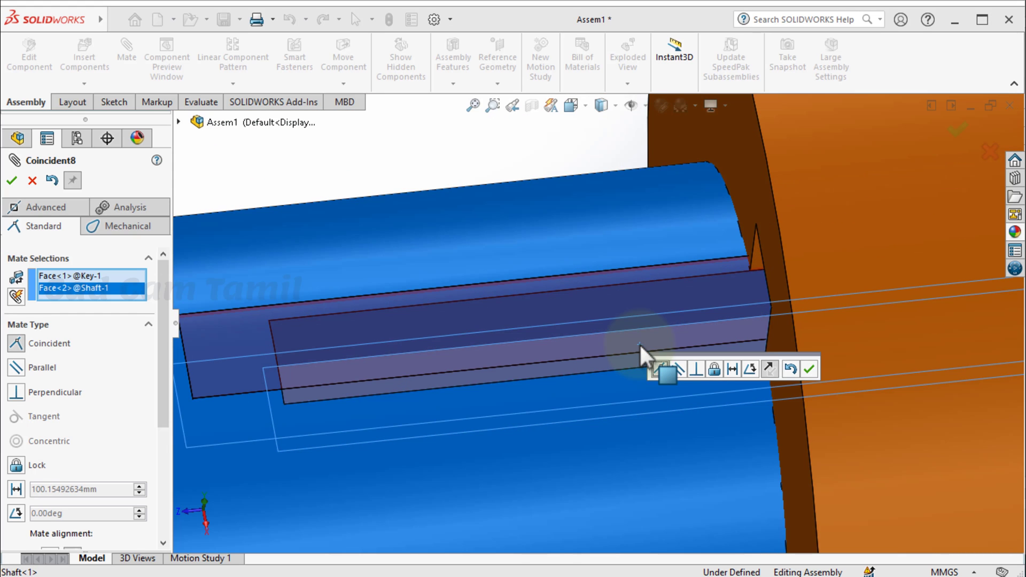
{"action": "scroll", "coordinate": [567, 414], "scroll_direction": "up", "scroll_amount": 6}
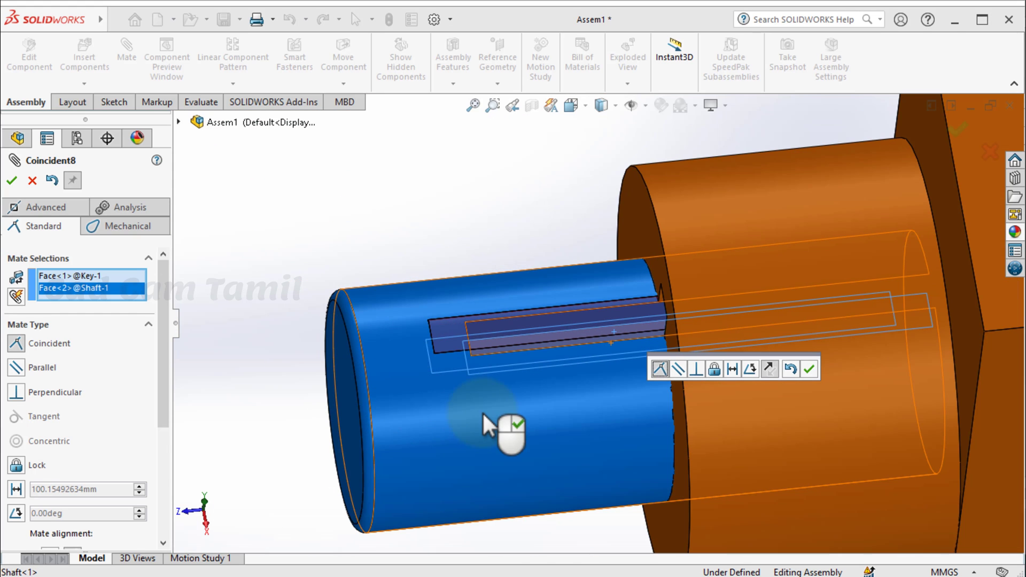
{"action": "middle_click_drag", "start_coordinate": [457, 286], "coordinate": [495, 247]}
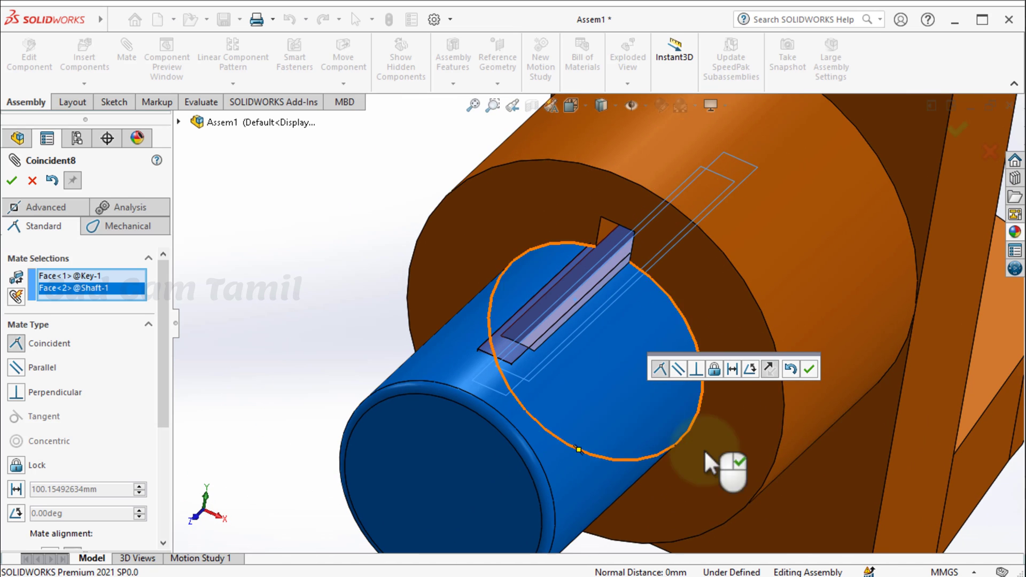
{"action": "left_click", "coordinate": [808, 369]}
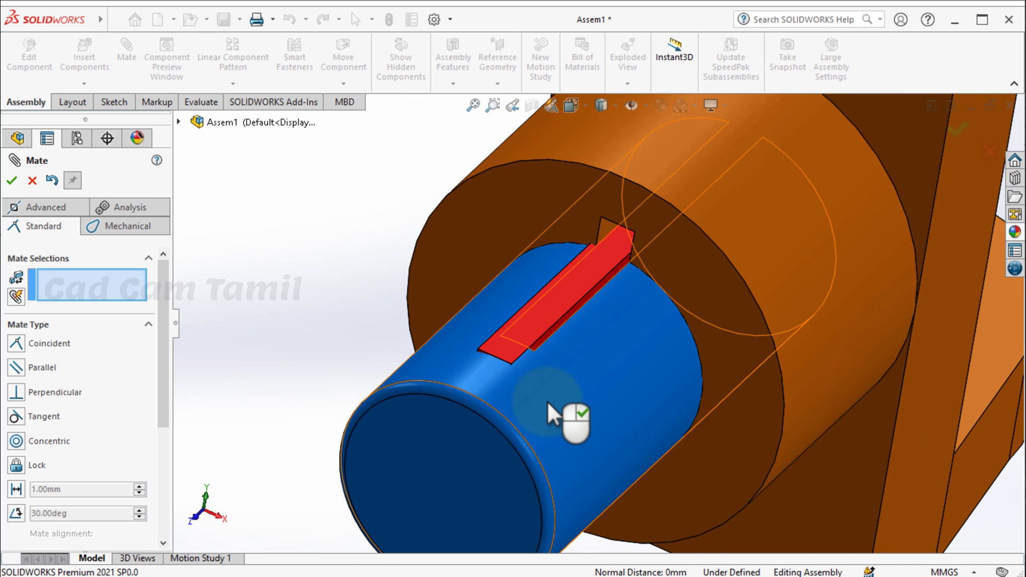
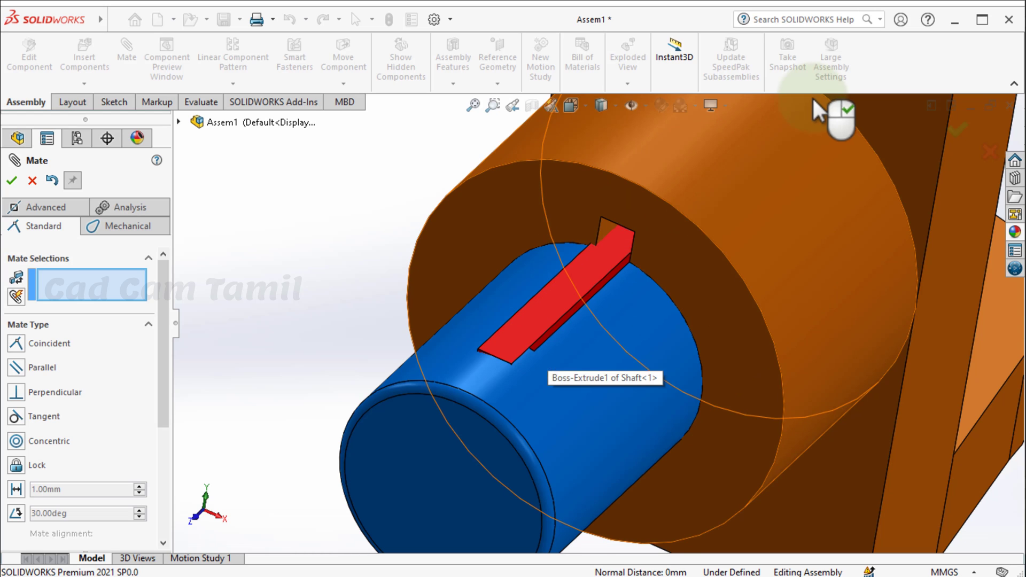
{"action": "left_click", "coordinate": [11, 180]}
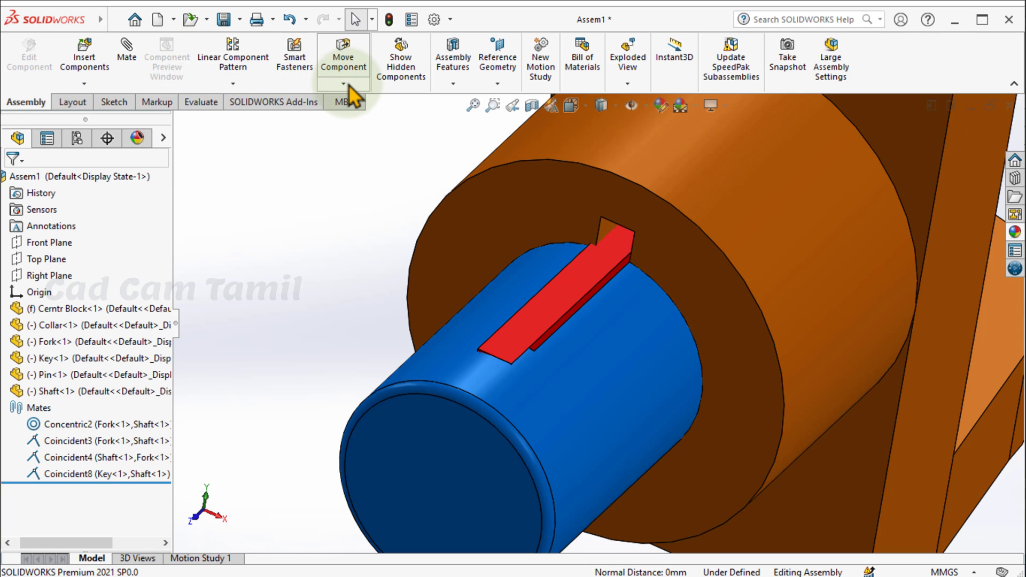
- Move the key with Free Drag out of the shaft's keyway to the open space beside the hub
{"action": "left_click", "coordinate": [364, 106]}
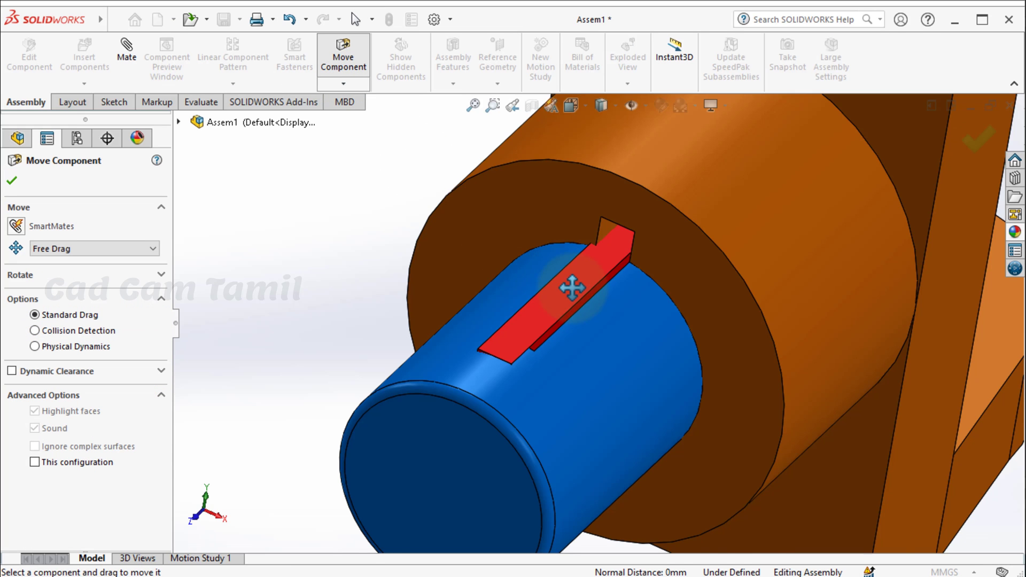
{"action": "left_click_drag", "start_coordinate": [570, 286], "coordinate": [304, 316]}
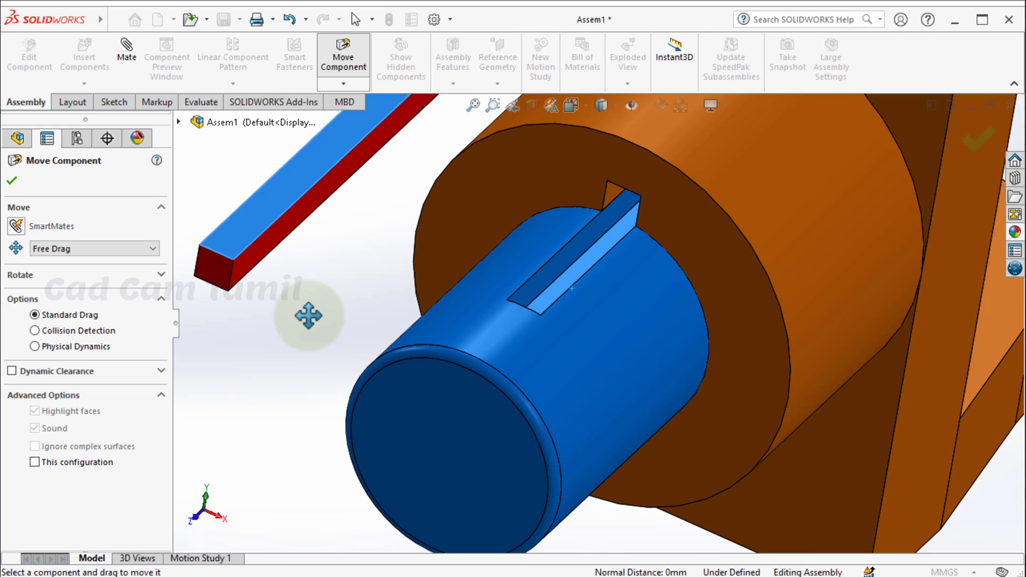
{"action": "scroll", "coordinate": [305, 321], "scroll_direction": "up", "scroll_amount": 3}
{"action": "middle_click_drag", "start_coordinate": [458, 228], "coordinate": [455, 204]}
{"action": "scroll", "coordinate": [465, 182], "scroll_direction": "down", "scroll_amount": 3}
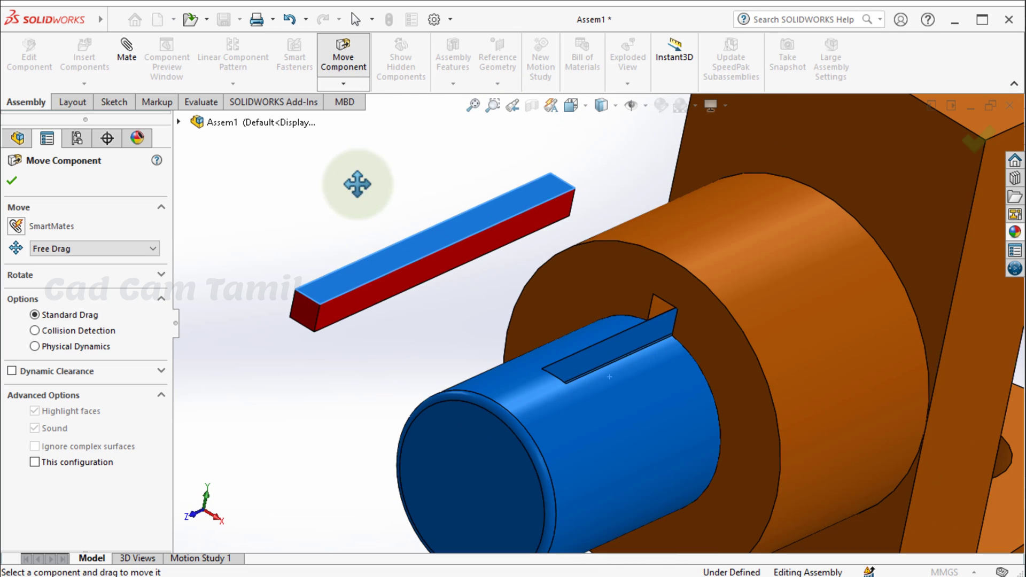
{"action": "left_click", "coordinate": [12, 180]}
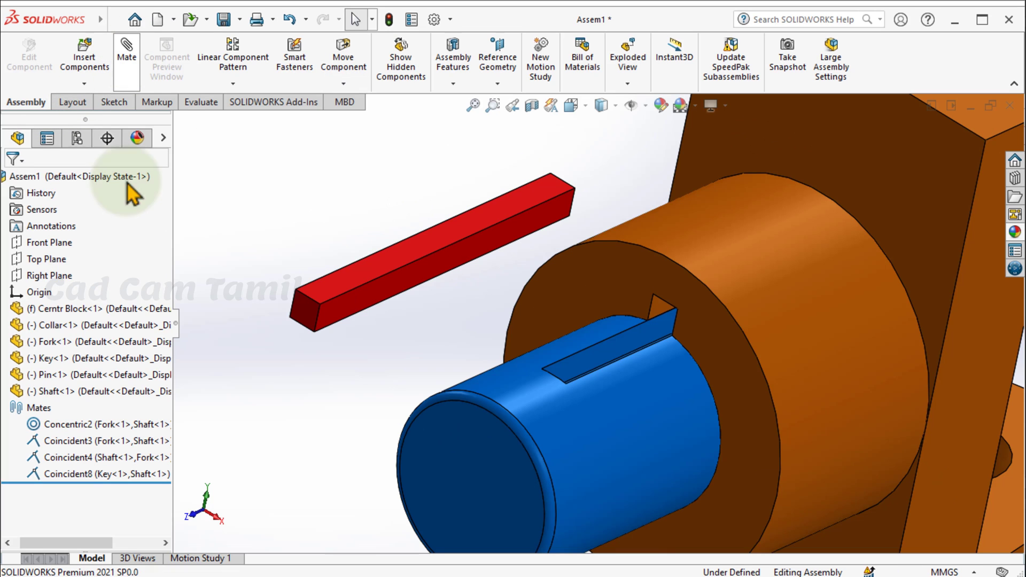
- Add a Coincident mate between the key's long side face and the side wall of the shaft's keyway
{"action": "left_click", "coordinate": [406, 271]}
{"action": "middle_click_drag", "start_coordinate": [407, 272], "coordinate": [488, 336]}
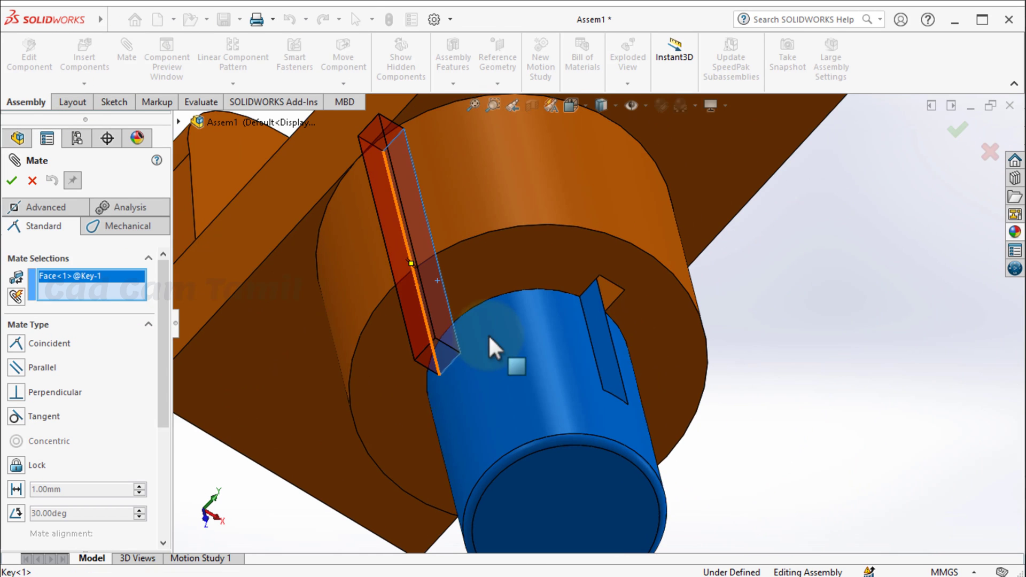
{"action": "left_click", "coordinate": [600, 309]}
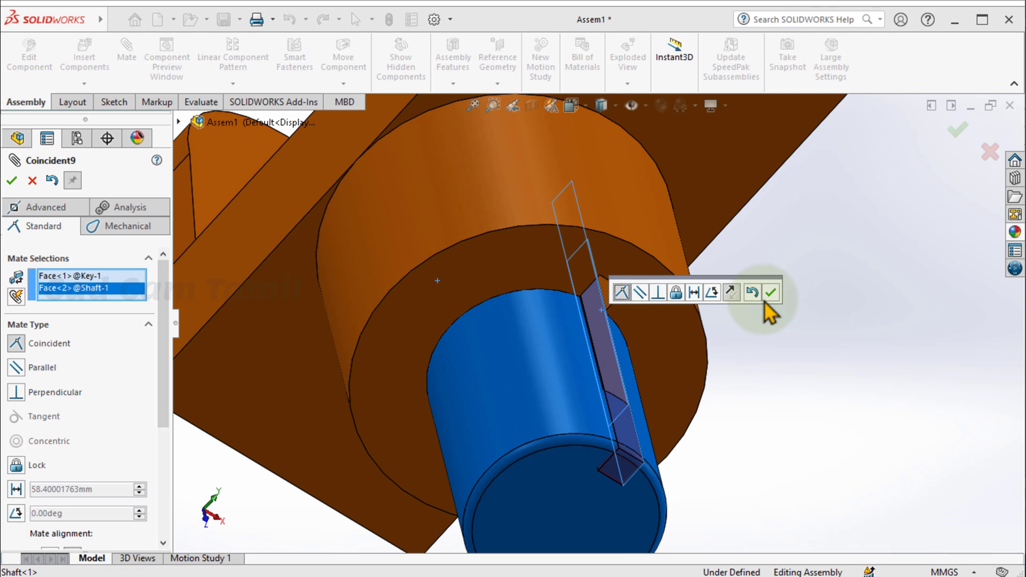
{"action": "left_click", "coordinate": [770, 292]}
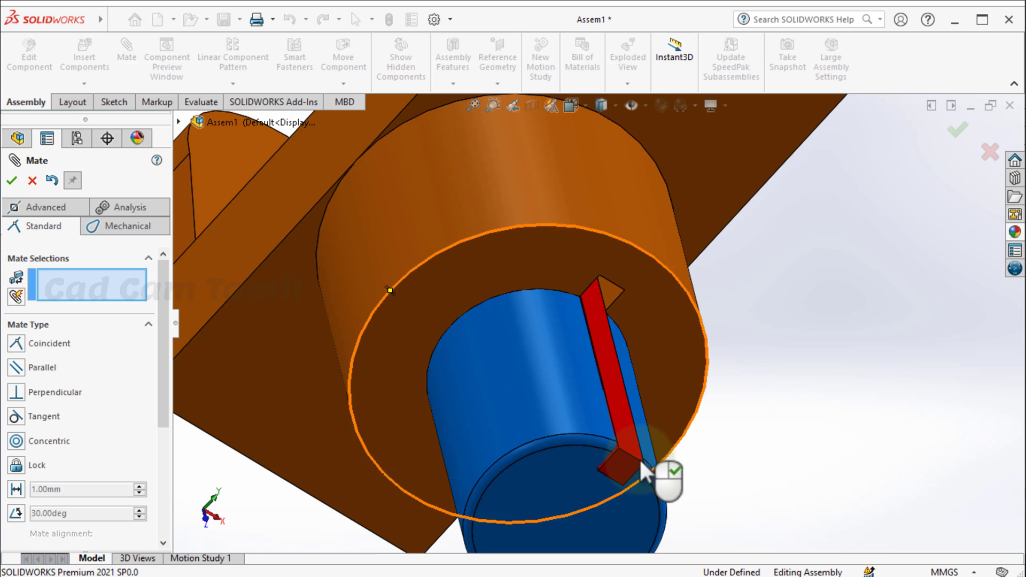
- Add a Coincident mate between the key's outer end face and the closed end face of the shaft's keyway
{"action": "left_click", "coordinate": [624, 477]}
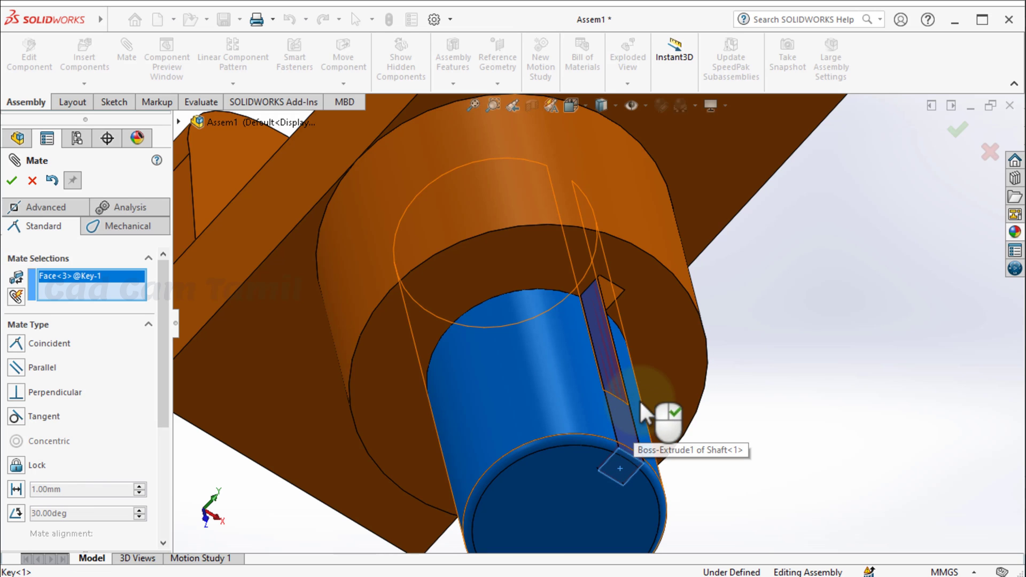
{"action": "middle_click_drag", "start_coordinate": [644, 412], "coordinate": [435, 377]}
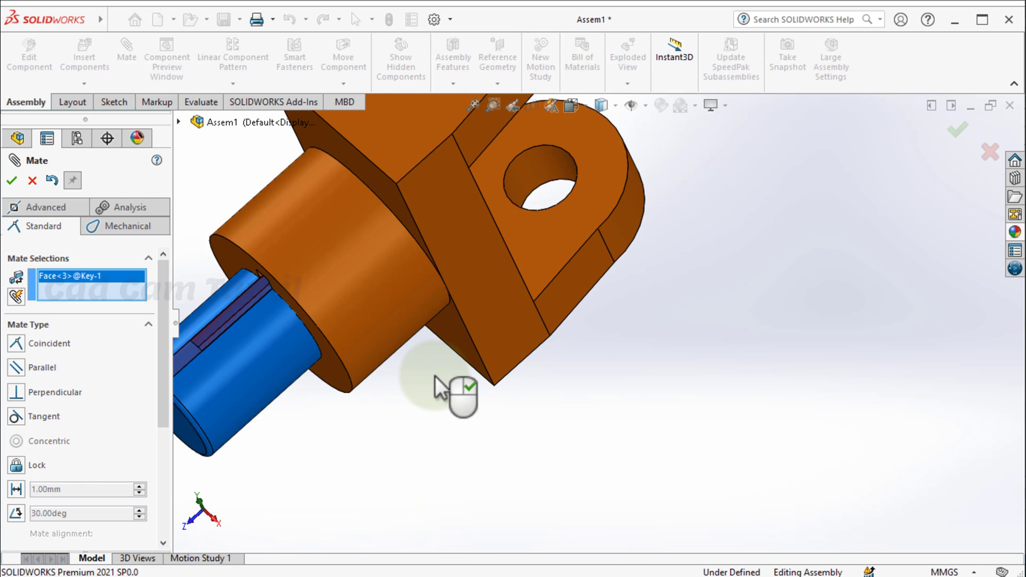
{"action": "scroll", "coordinate": [692, 400], "scroll_direction": "up", "scroll_amount": 2}
{"action": "scroll", "coordinate": [289, 319], "scroll_direction": "down", "scroll_amount": 7}
{"action": "scroll", "coordinate": [582, 367], "scroll_direction": "down", "scroll_amount": 3}
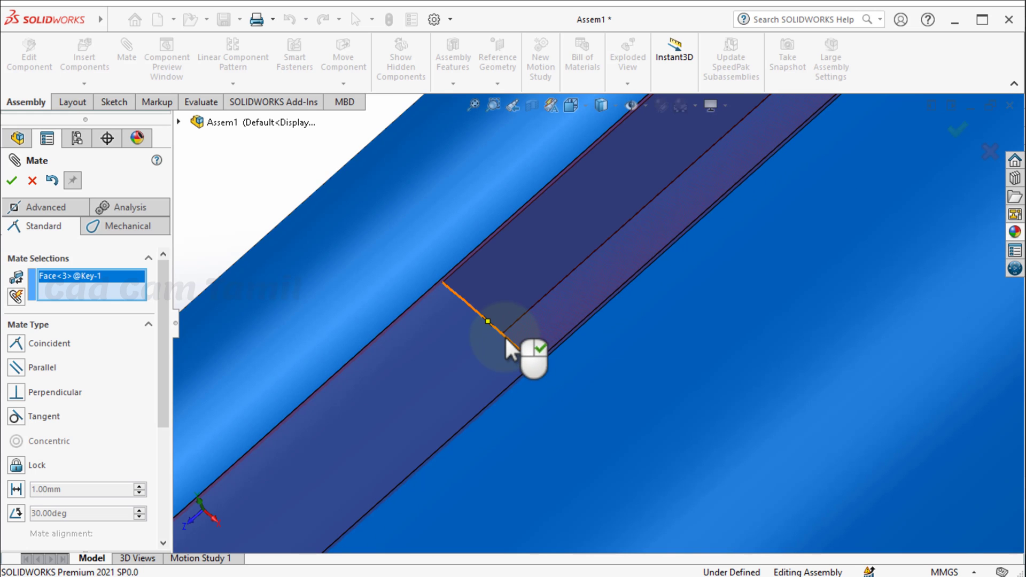
{"action": "scroll", "coordinate": [512, 361], "scroll_direction": "up", "scroll_amount": 4}
{"action": "scroll", "coordinate": [553, 328], "scroll_direction": "down", "scroll_amount": 4}
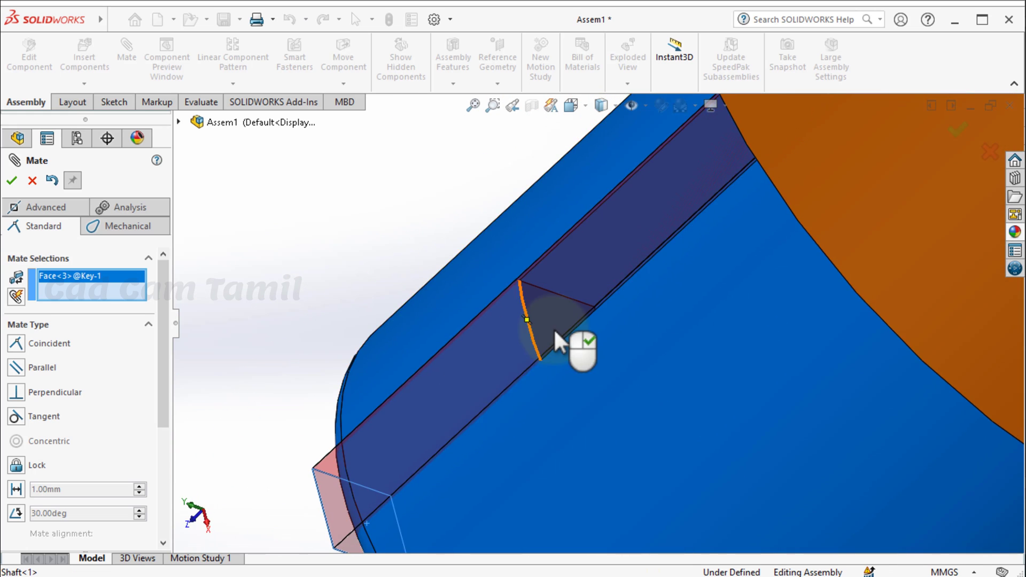
{"action": "left_click", "coordinate": [554, 325]}
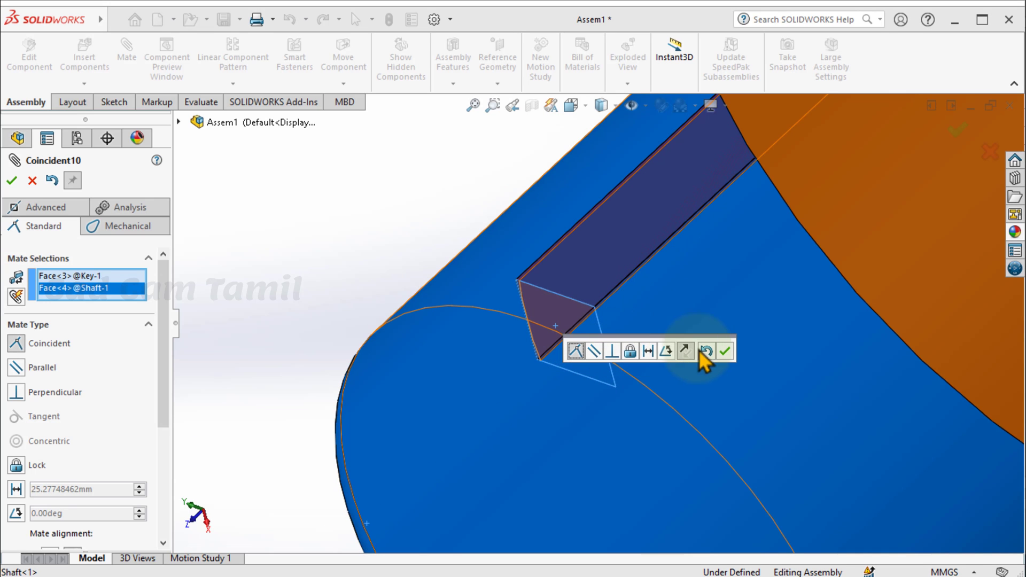
{"action": "left_click", "coordinate": [724, 350]}
- Mate the upper end face of the center block's vertical tube with the inner face of the fork's upper lug
{"action": "scroll", "coordinate": [344, 378], "scroll_direction": "up", "scroll_amount": 5}
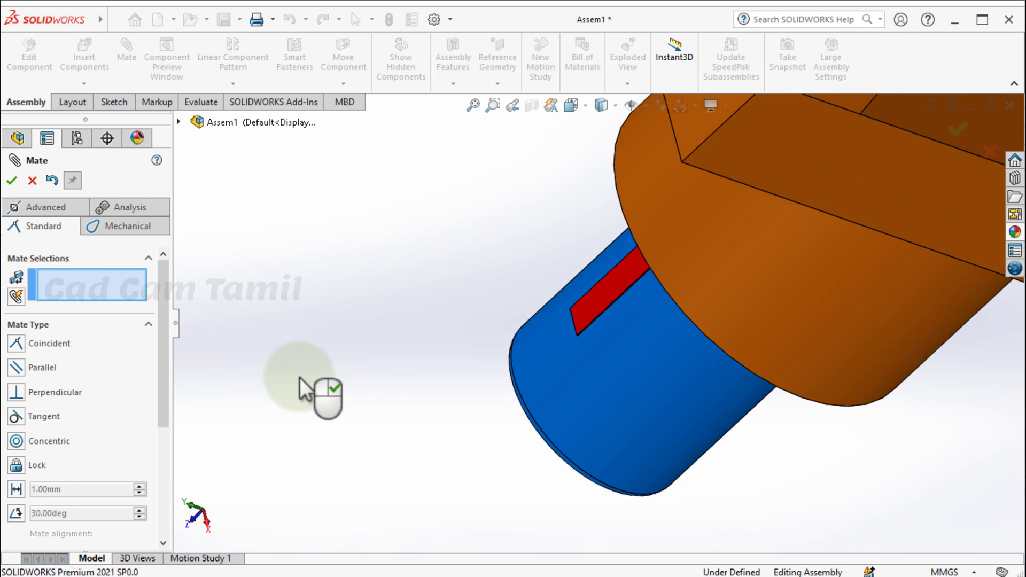
{"action": "middle_click_drag", "start_coordinate": [300, 378], "coordinate": [393, 324]}
{"action": "scroll", "coordinate": [666, 382], "scroll_direction": "up", "scroll_amount": 6}
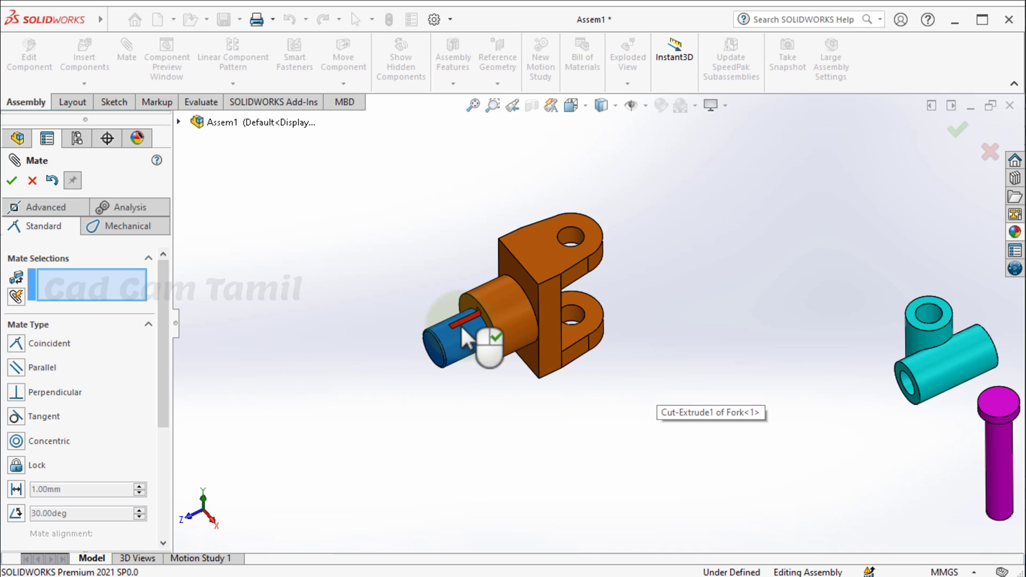
{"action": "scroll", "coordinate": [509, 298], "scroll_direction": "down", "scroll_amount": 5}
{"action": "middle_click_drag", "start_coordinate": [578, 298], "coordinate": [639, 234]}
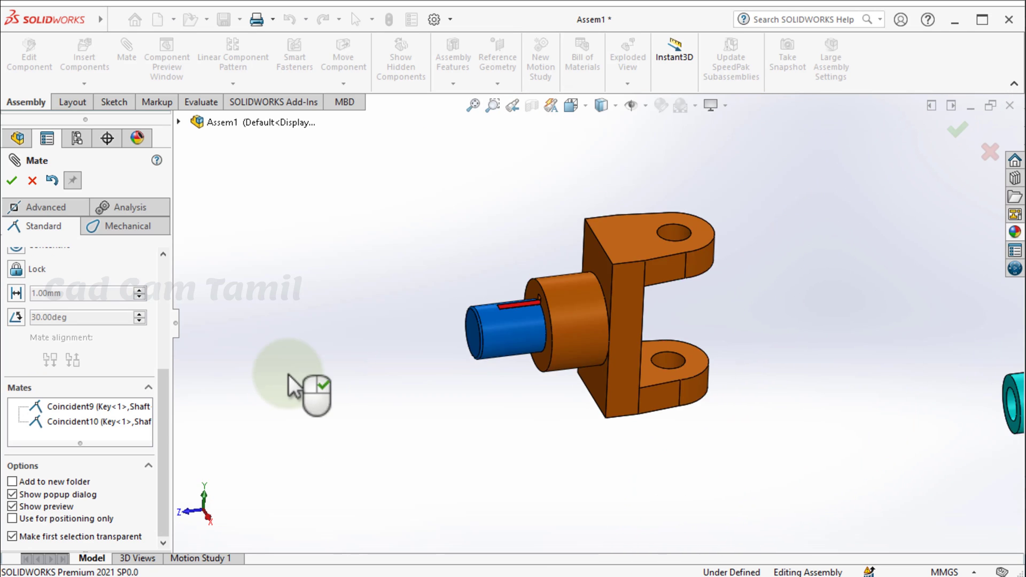
{"action": "scroll", "coordinate": [434, 397], "scroll_direction": "up", "scroll_amount": 2}
{"action": "mouse_move", "coordinate": [404, 386]}
{"action": "middle_mouse_down"}
{"action": "mouse_move", "coordinate": [352, 405]}
{"action": "mouse_move", "coordinate": [402, 390]}
{"action": "middle_mouse_up"}
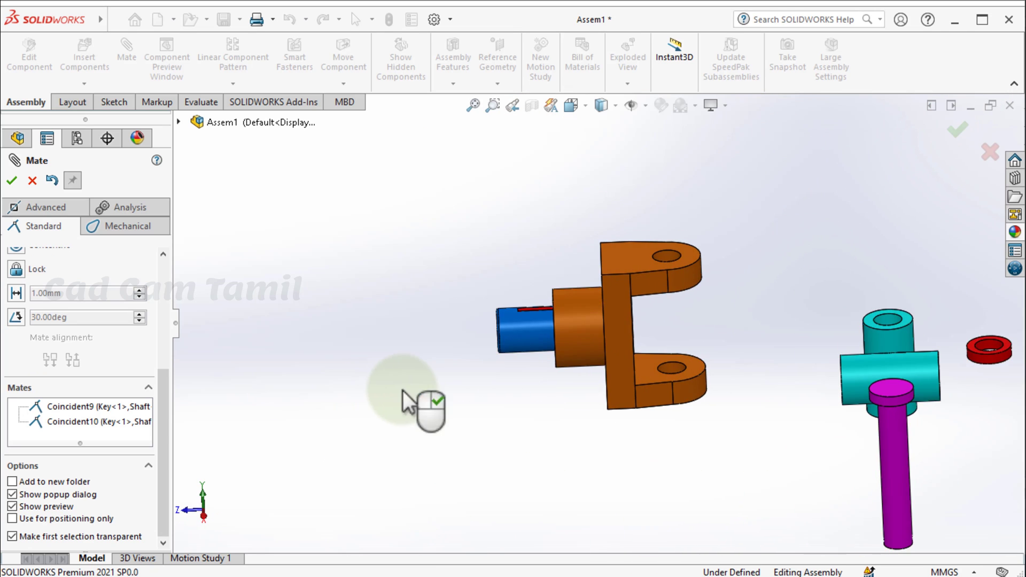
{"action": "scroll", "coordinate": [318, 371], "scroll_direction": "up", "scroll_amount": 2}
{"action": "scroll", "coordinate": [860, 430], "scroll_direction": "down", "scroll_amount": 3}
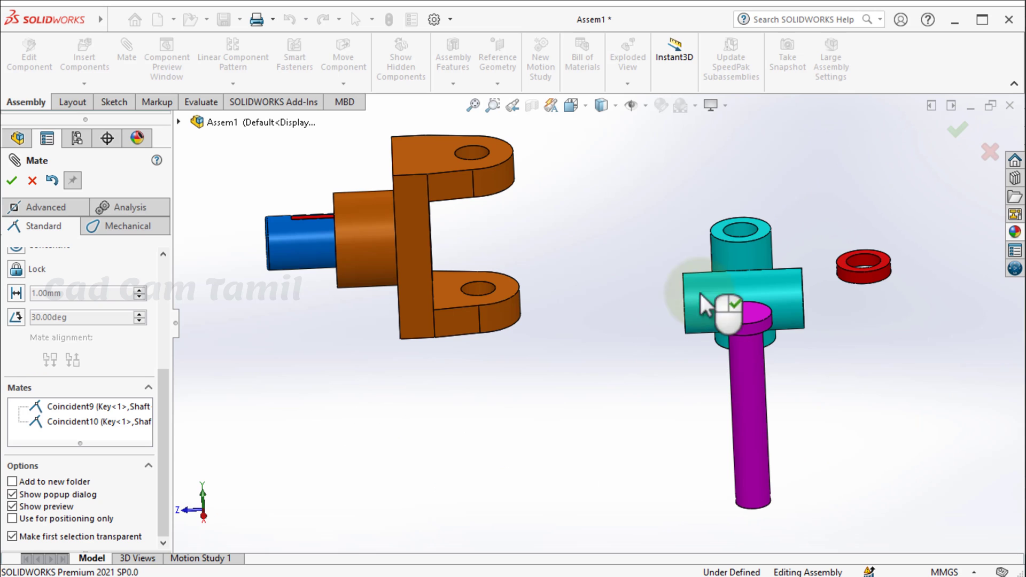
{"action": "left_click", "coordinate": [767, 231]}
{"action": "middle_click_drag", "start_coordinate": [596, 308], "coordinate": [595, 176]}
{"action": "left_click", "coordinate": [507, 221]}
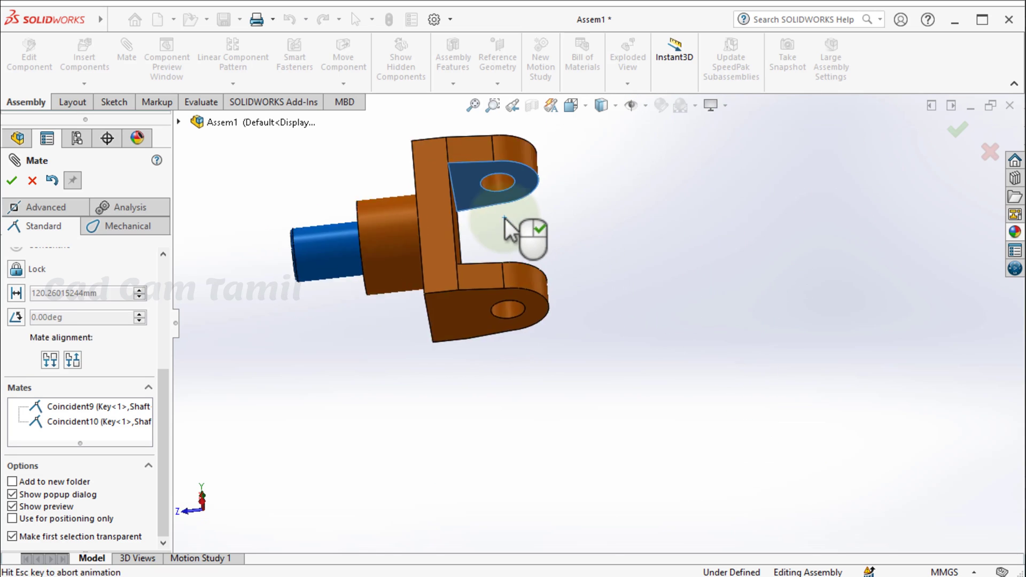
- Mate the center block's end face coincident with the fork's inner face, and make the block's bore concentric with the fork's pin hole
{"action": "left_click", "coordinate": [486, 203]}
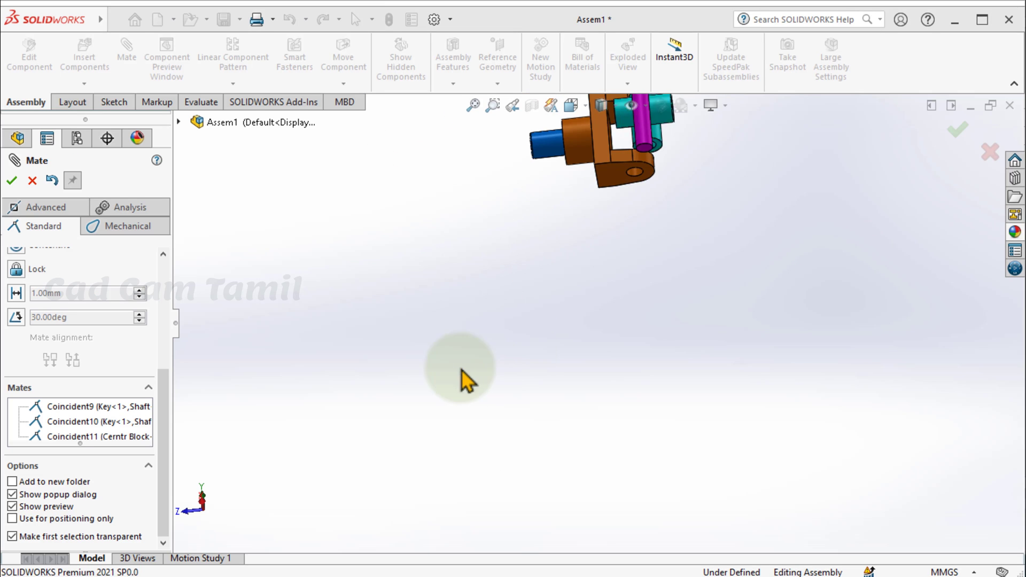
{"action": "scroll", "coordinate": [625, 283], "scroll_direction": "down", "scroll_amount": 5}
{"action": "middle_click_drag", "start_coordinate": [662, 305], "coordinate": [712, 447]}
{"action": "scroll", "coordinate": [543, 390], "scroll_direction": "up", "scroll_amount": 3}
{"action": "scroll", "coordinate": [514, 215], "scroll_direction": "down", "scroll_amount": 3}
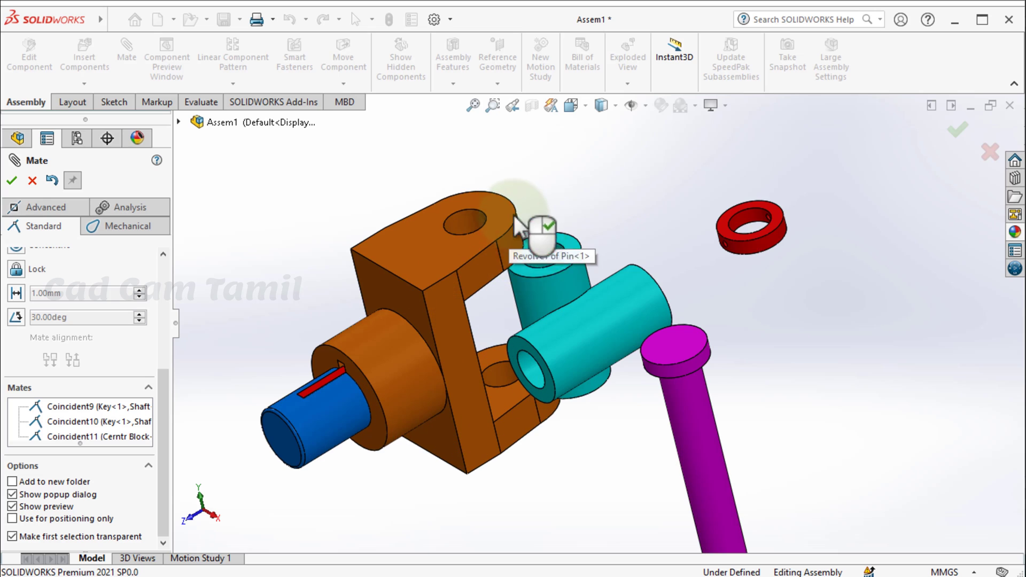
{"action": "left_click", "coordinate": [542, 252]}
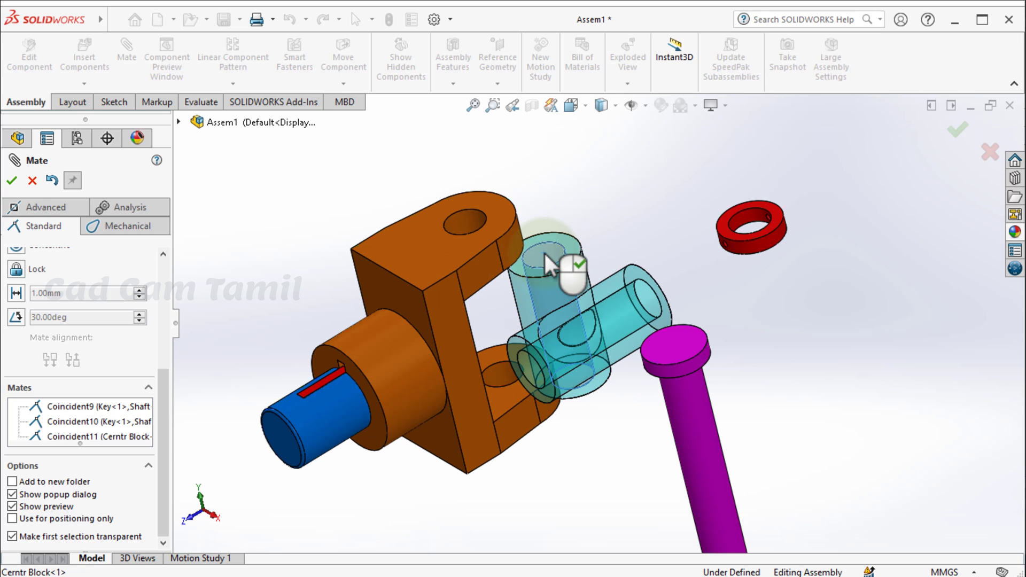
{"action": "left_click", "coordinate": [459, 214]}
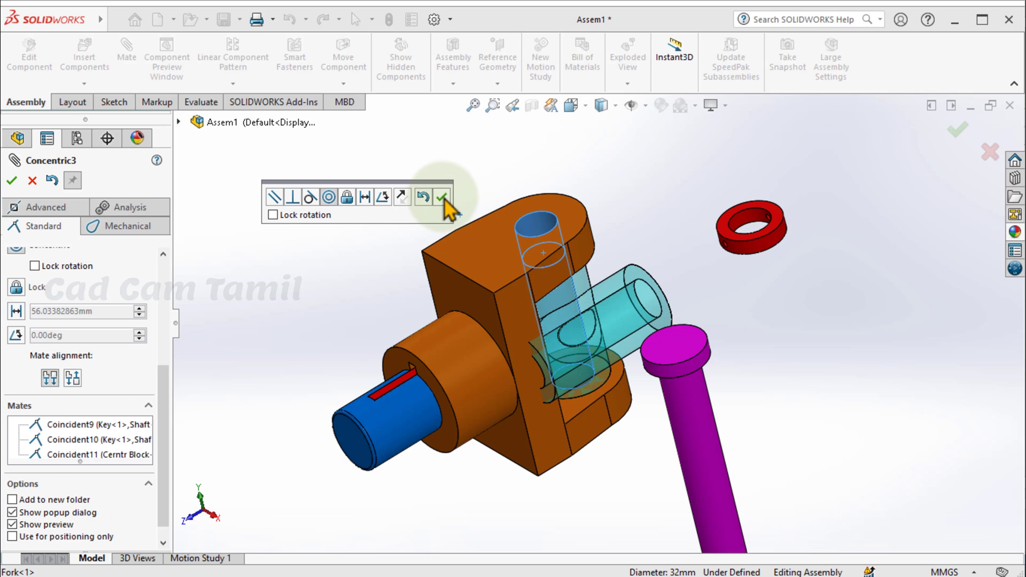
{"action": "left_click", "coordinate": [442, 198]}
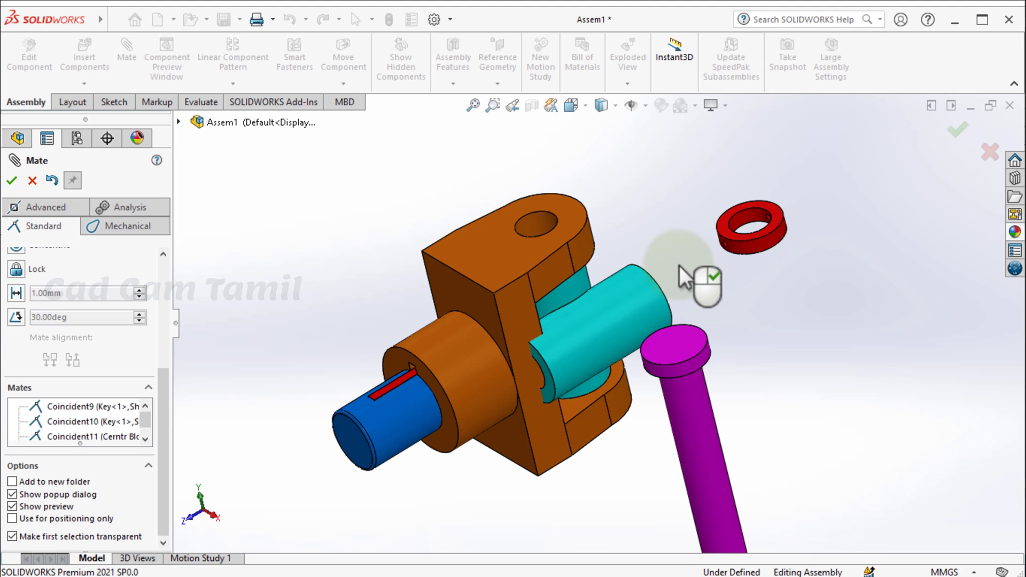
{"action": "left_click", "coordinate": [12, 181]}
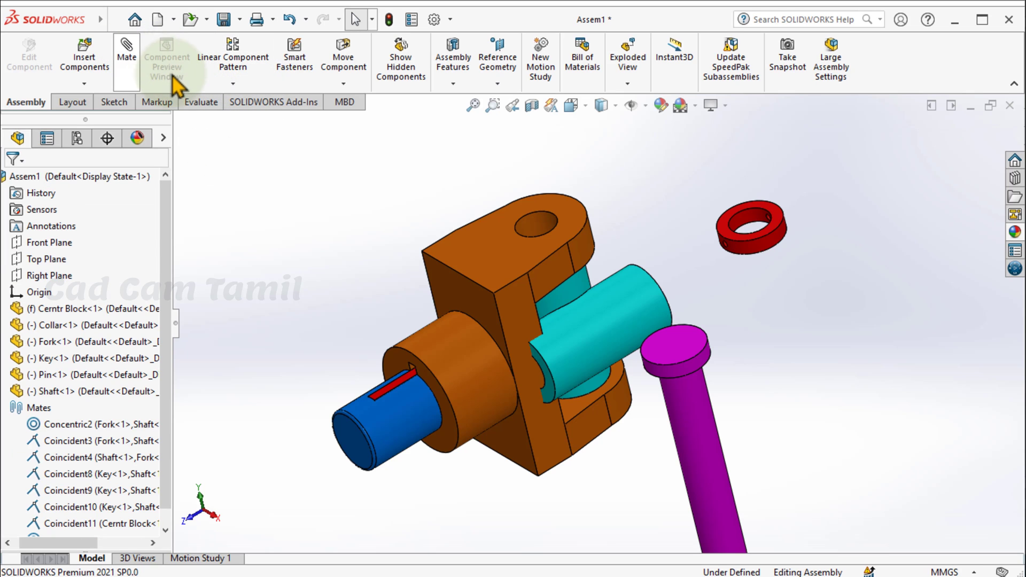
{"action": "left_click", "coordinate": [32, 181]}
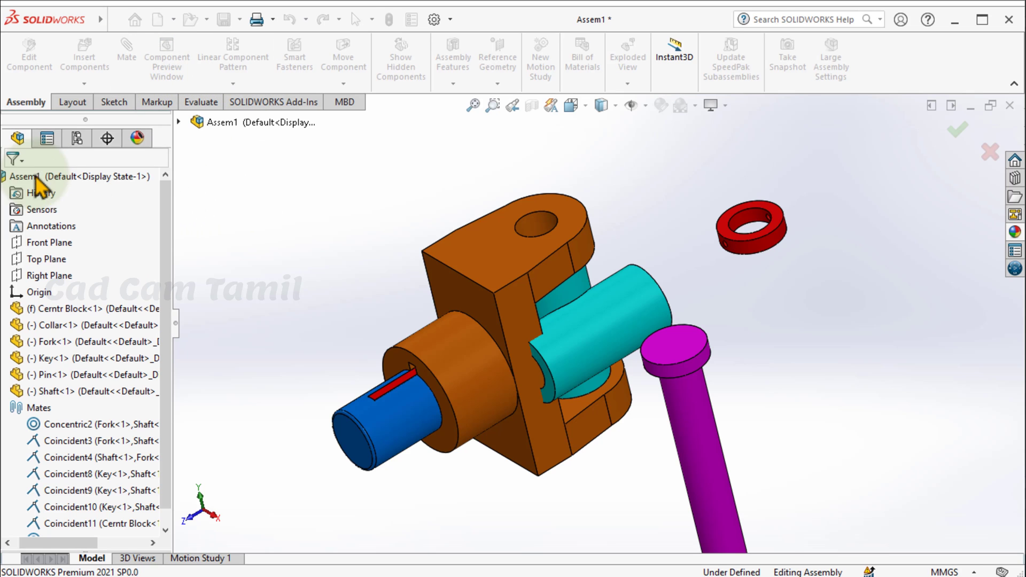
- Rotate the fork with free drag about the center block's vertical bore until its arms clear the block's horizontal tube
{"action": "left_click", "coordinate": [343, 56]}
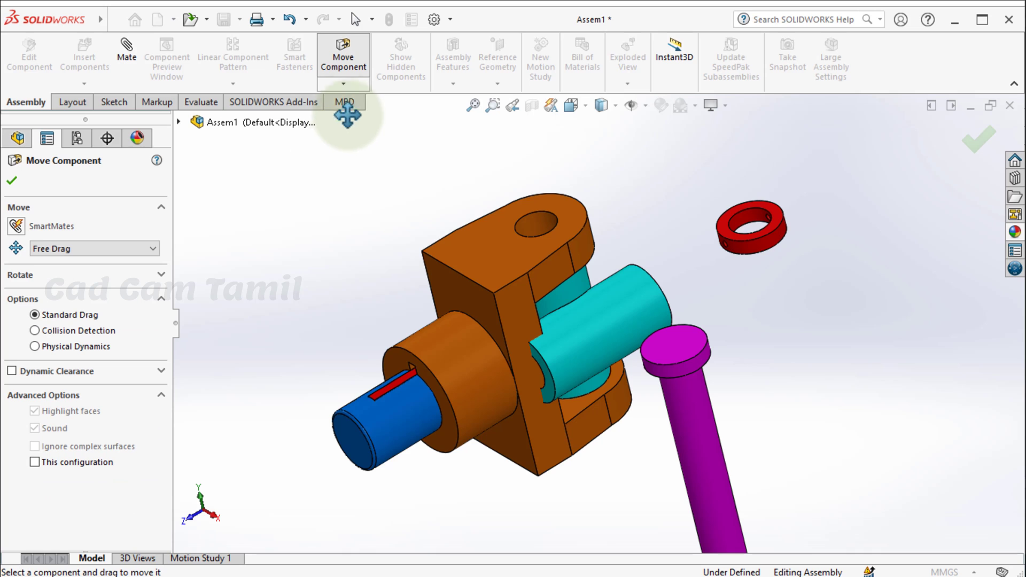
{"action": "left_click", "coordinate": [343, 83]}
{"action": "left_click", "coordinate": [355, 119]}
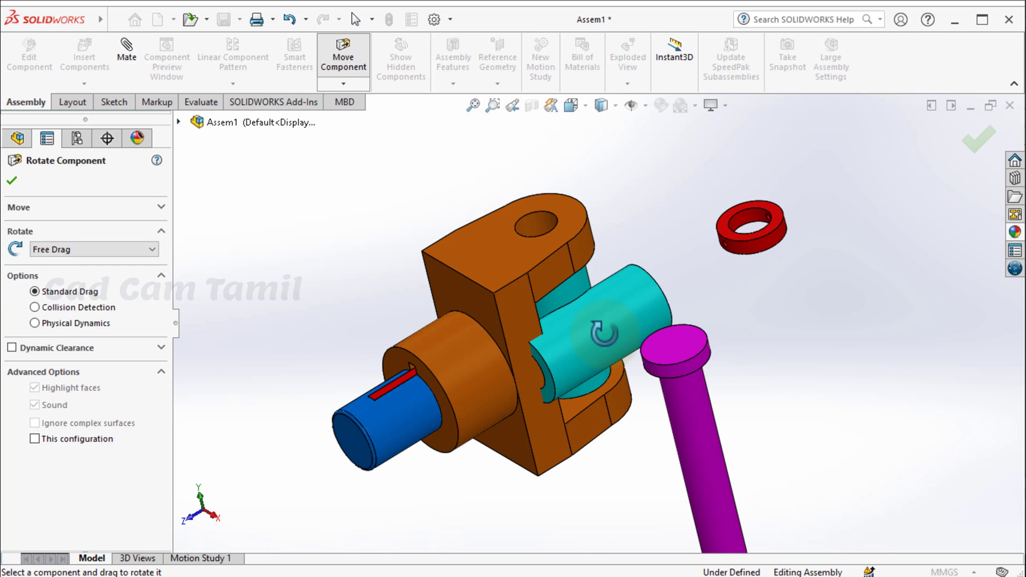
{"action": "left_click_drag", "start_coordinate": [492, 368], "coordinate": [279, 394]}
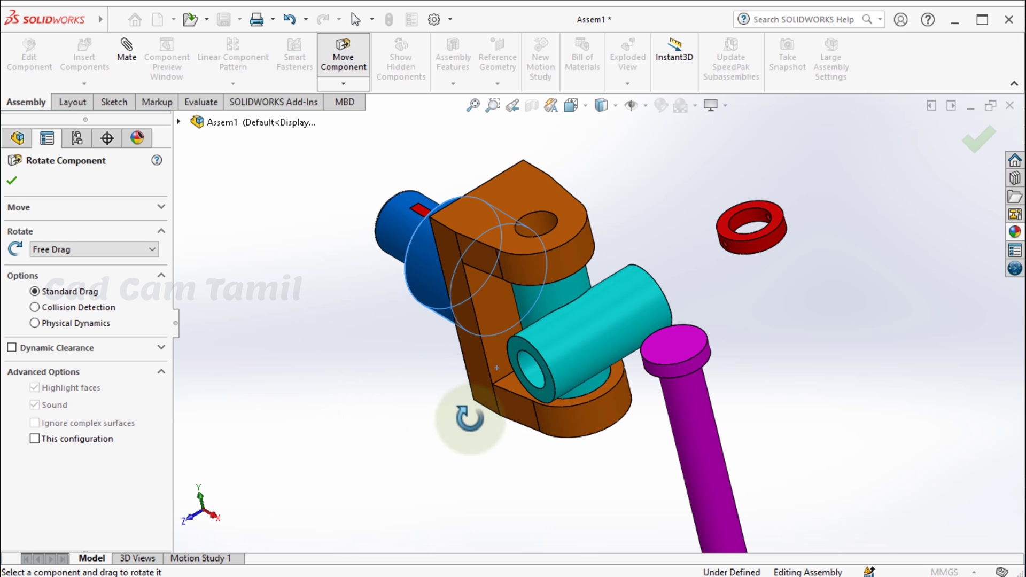
{"action": "middle_click_drag", "start_coordinate": [462, 434], "coordinate": [515, 390]}
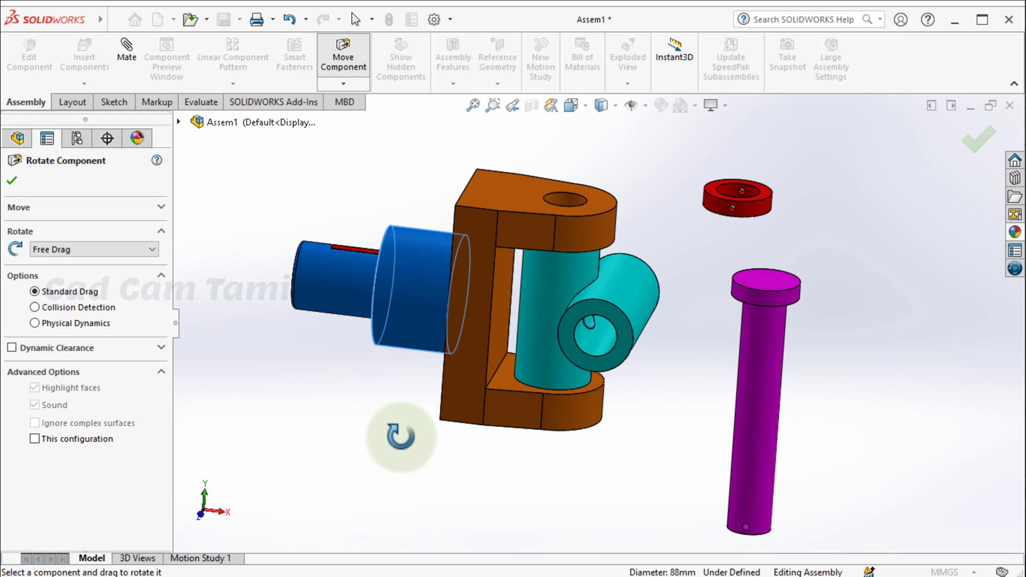
{"action": "scroll", "coordinate": [389, 432], "scroll_direction": "up", "scroll_amount": 1}
{"action": "scroll", "coordinate": [710, 319], "scroll_direction": "down", "scroll_amount": 3}
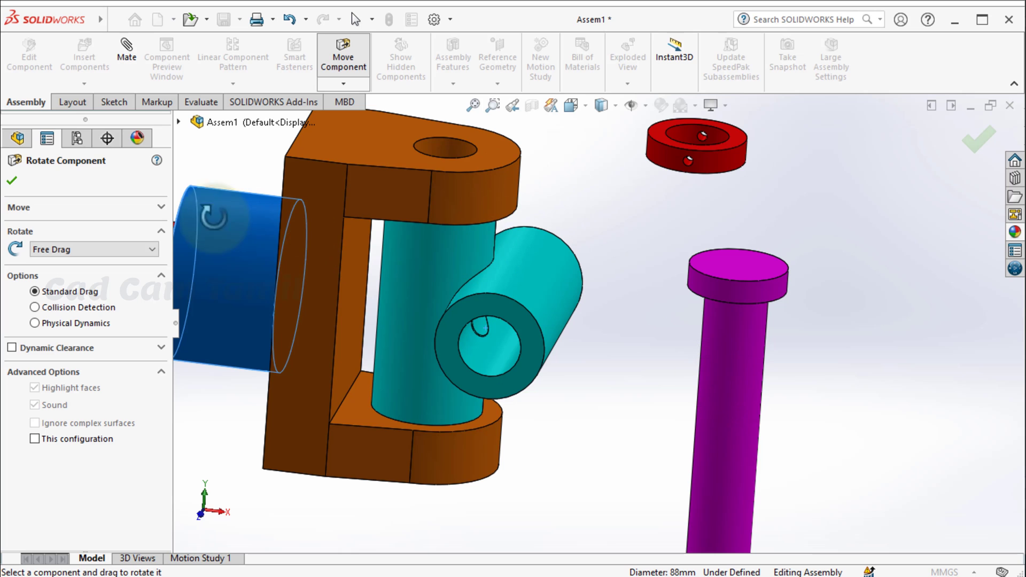
{"action": "left_click", "coordinate": [13, 180]}
- Add a concentric mate between the pin's shank and the hole in the fork's upper arm
{"action": "scroll", "coordinate": [482, 246], "scroll_direction": "up", "scroll_amount": 2}
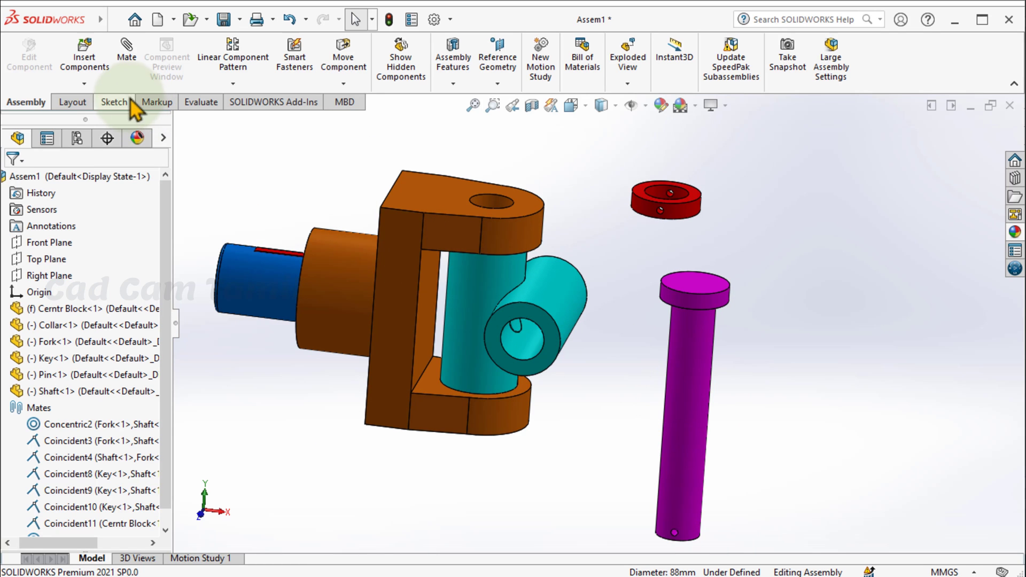
{"action": "left_click", "coordinate": [123, 62]}
{"action": "left_click", "coordinate": [689, 374]}
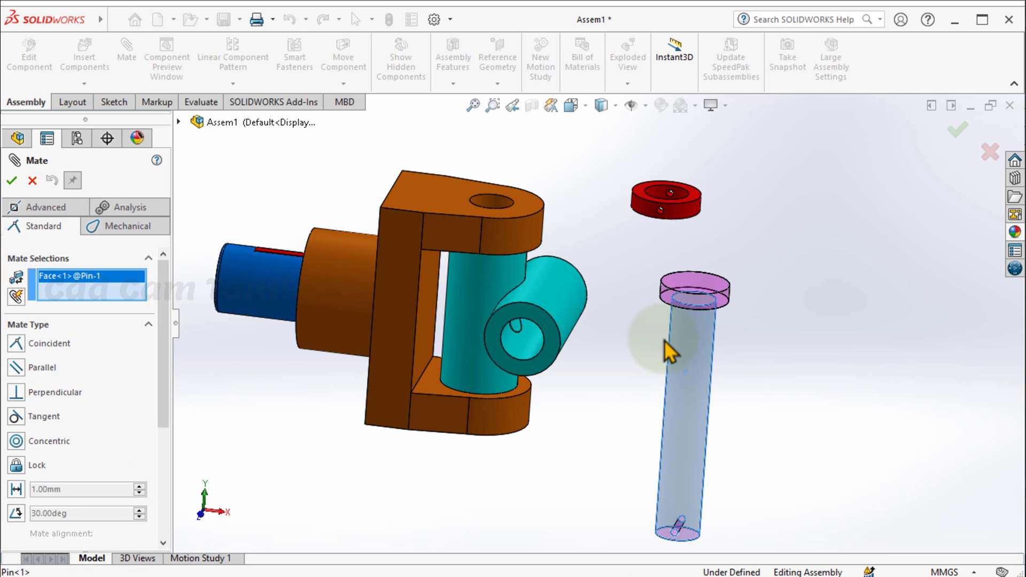
{"action": "left_click", "coordinate": [492, 202]}
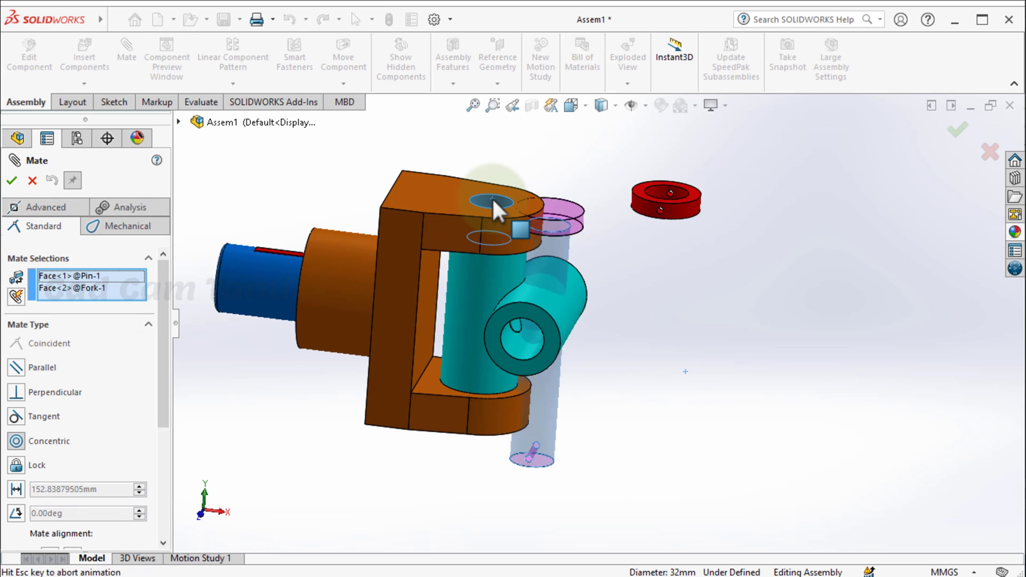
{"action": "left_click", "coordinate": [470, 165]}
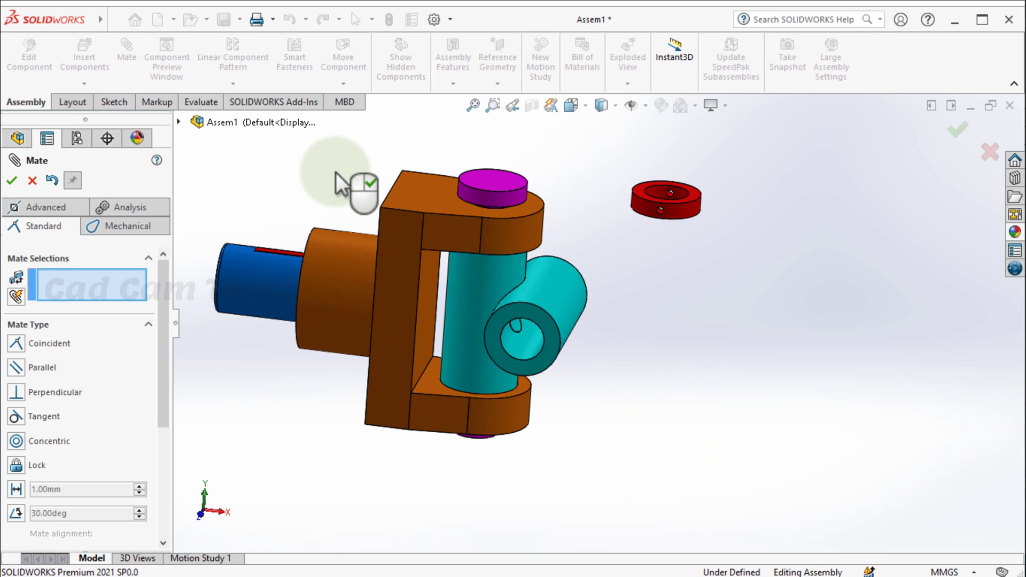
- Pull the pin partly out of the fork, and mate its head's underside coincident with the fork's upper face
{"action": "left_click_drag", "start_coordinate": [476, 191], "coordinate": [496, 139]}
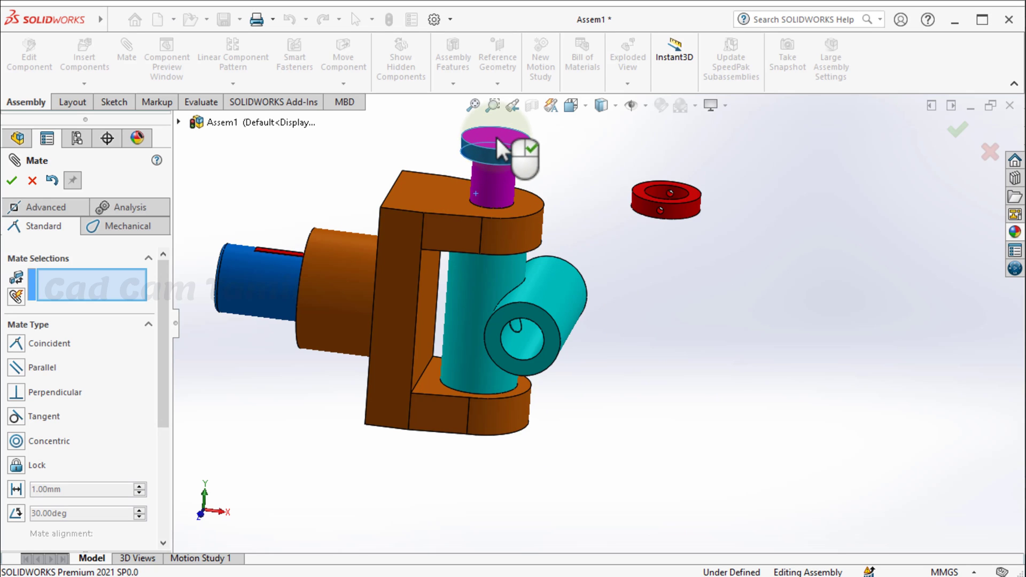
{"action": "middle_click_drag", "start_coordinate": [633, 286], "coordinate": [591, 220]}
{"action": "scroll", "coordinate": [589, 218], "scroll_direction": "down", "scroll_amount": 2}
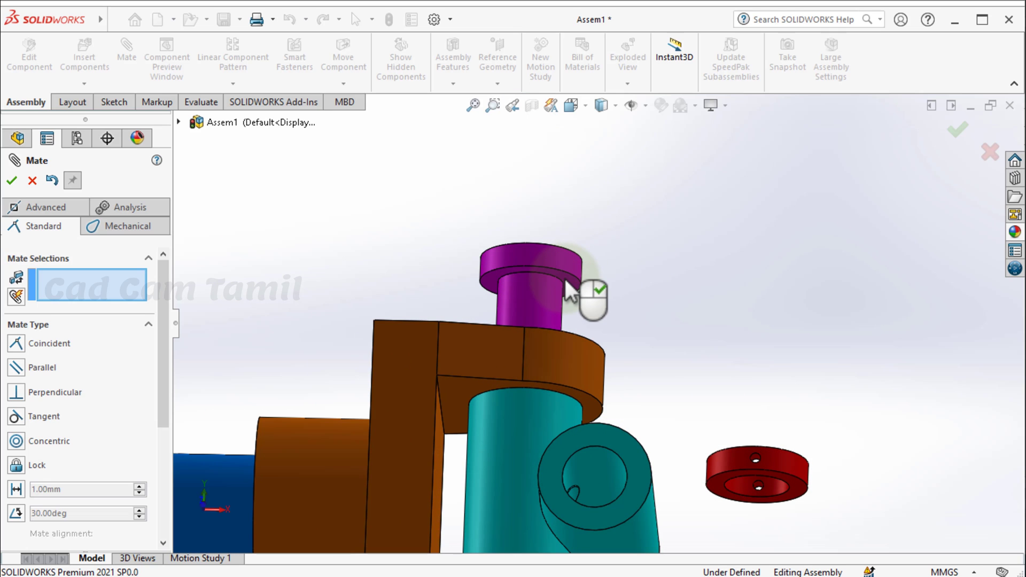
{"action": "left_click", "coordinate": [567, 289]}
{"action": "middle_click_drag", "start_coordinate": [583, 288], "coordinate": [656, 342]}
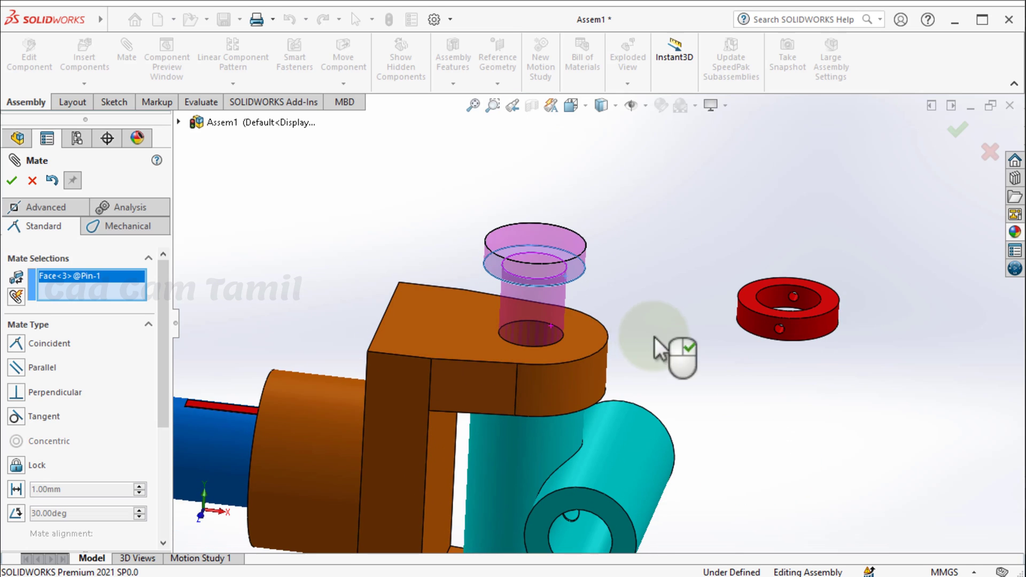
{"action": "left_click", "coordinate": [593, 331]}
{"action": "scroll", "coordinate": [541, 248], "scroll_direction": "up", "scroll_amount": 3}
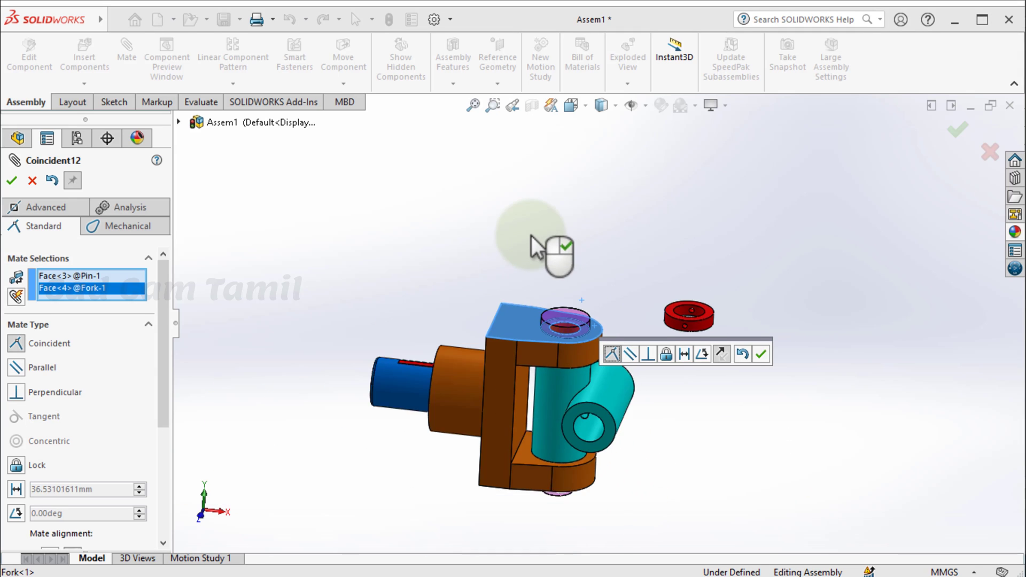
{"action": "left_click", "coordinate": [761, 353]}
- Add a concentric mate between the collar's bore and the lower end of the pin's shank, and finish mating
{"action": "scroll", "coordinate": [648, 366], "scroll_direction": "up", "scroll_amount": 2}
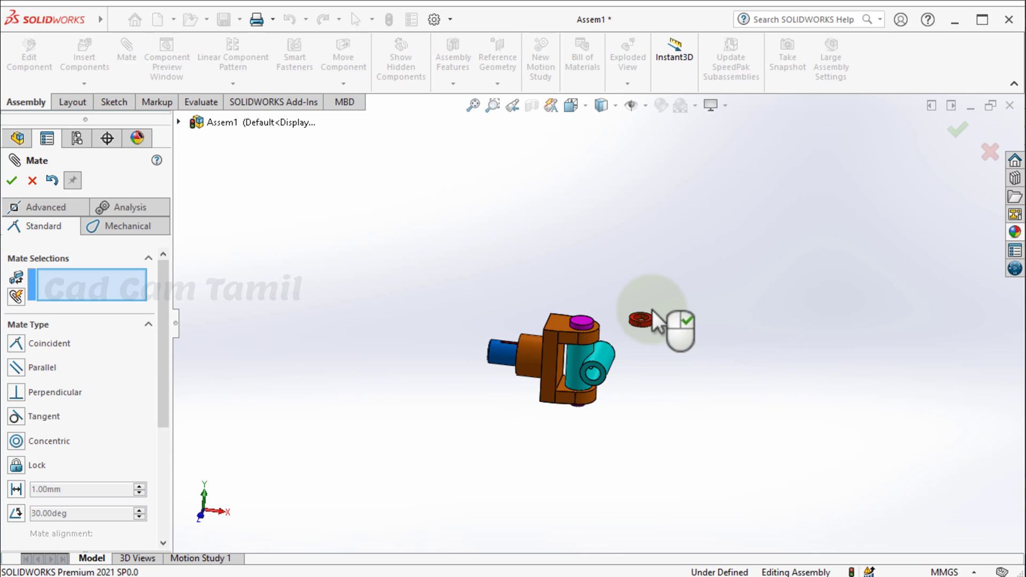
{"action": "scroll", "coordinate": [660, 348], "scroll_direction": "down", "scroll_amount": 5}
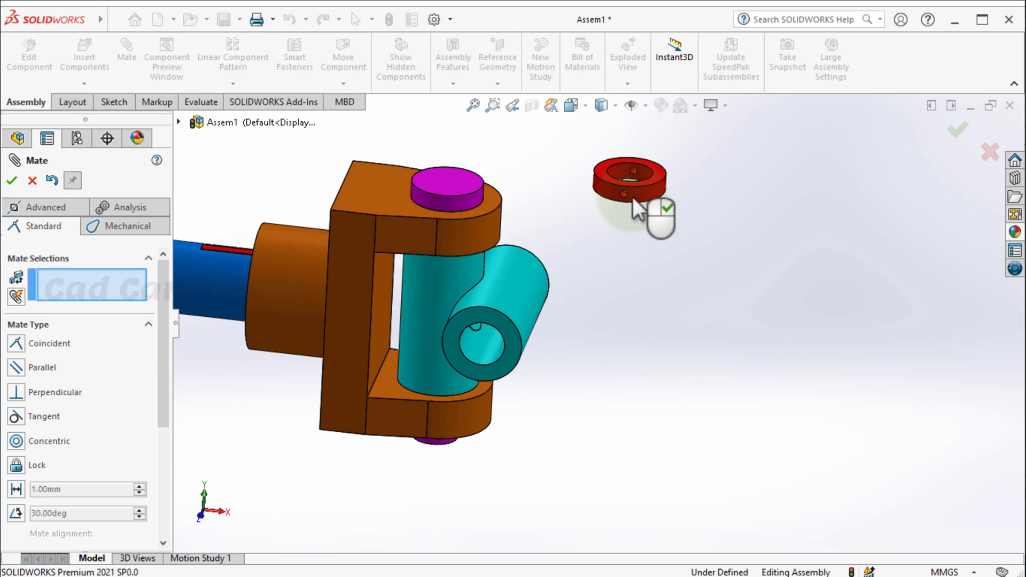
{"action": "left_click", "coordinate": [625, 177]}
{"action": "middle_click_drag", "start_coordinate": [587, 387], "coordinate": [507, 412]}
{"action": "left_click", "coordinate": [458, 402]}
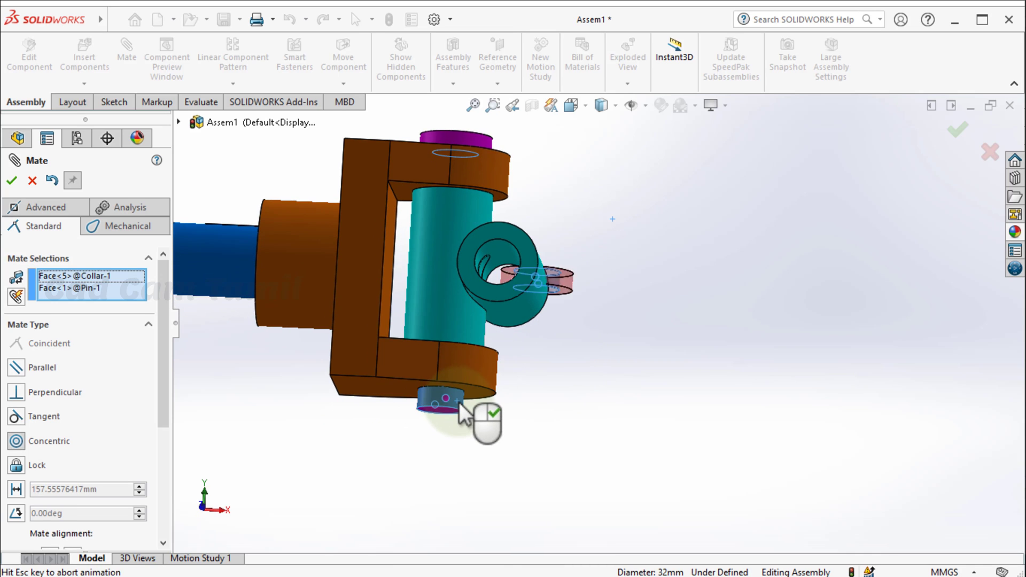
{"action": "left_click", "coordinate": [440, 426]}
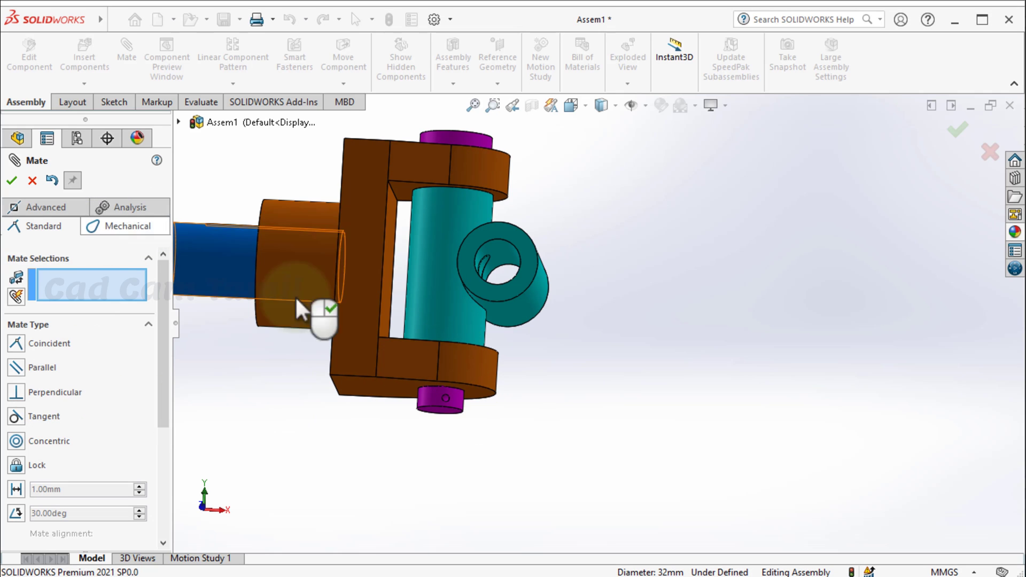
{"action": "middle_click_drag", "start_coordinate": [550, 407], "coordinate": [556, 446]}
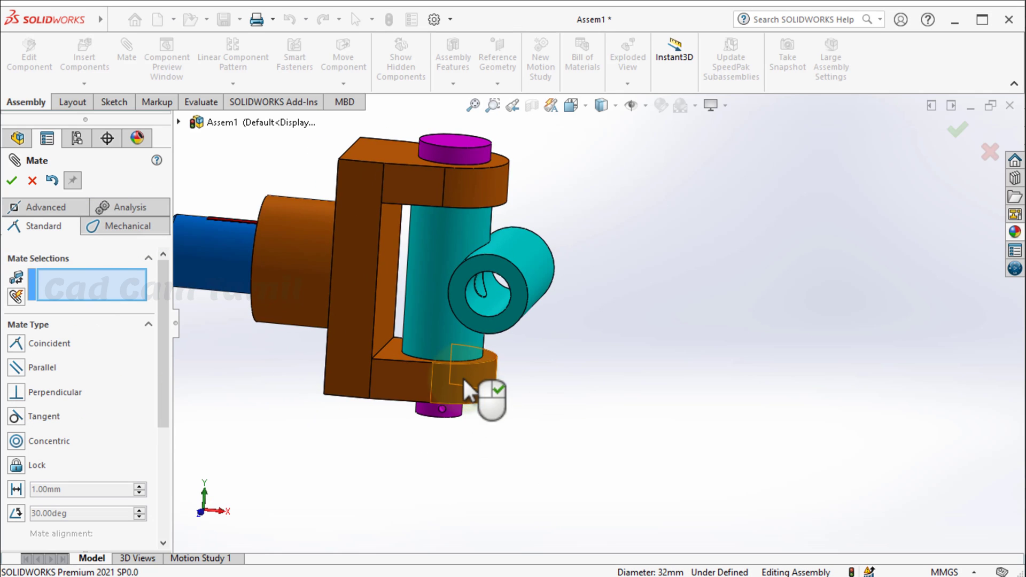
{"action": "scroll", "coordinate": [459, 384], "scroll_direction": "down", "scroll_amount": 4}
{"action": "scroll", "coordinate": [435, 405], "scroll_direction": "down", "scroll_amount": 2}
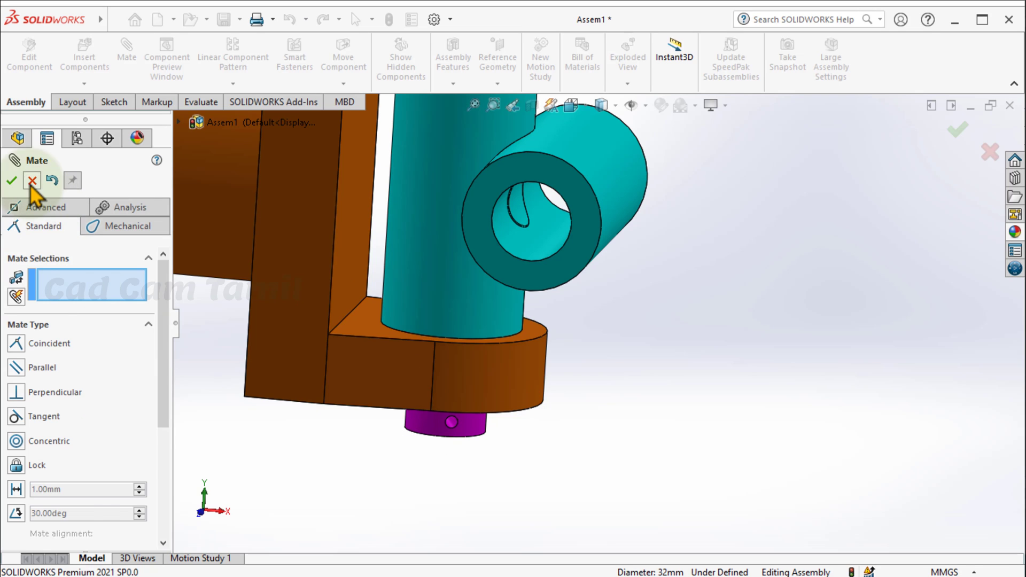
{"action": "left_click", "coordinate": [32, 180]}
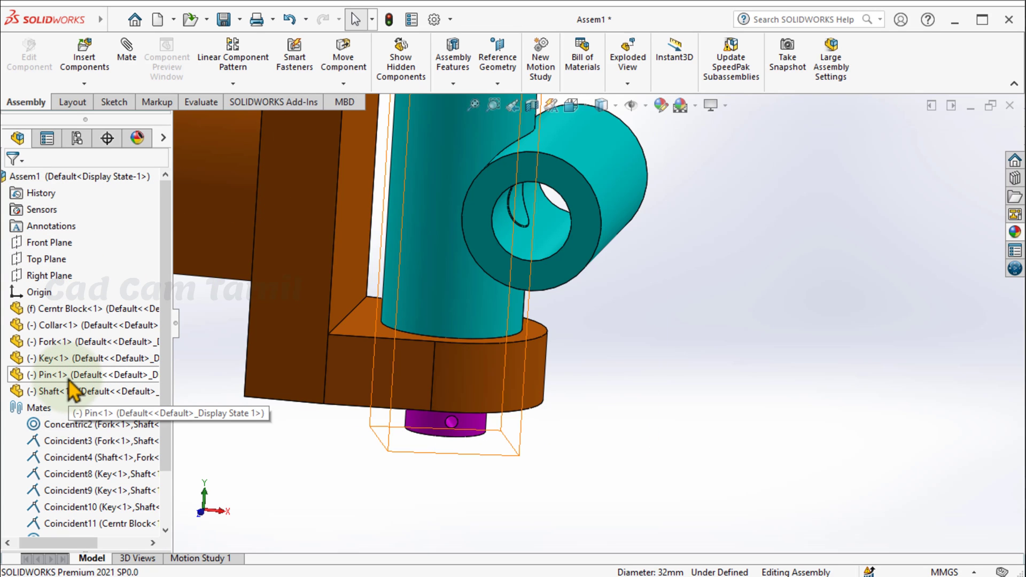
- Hide the fork to expose the collar, and move the collar down along the pin to just below its lower end
{"action": "left_click", "coordinate": [62, 331]}
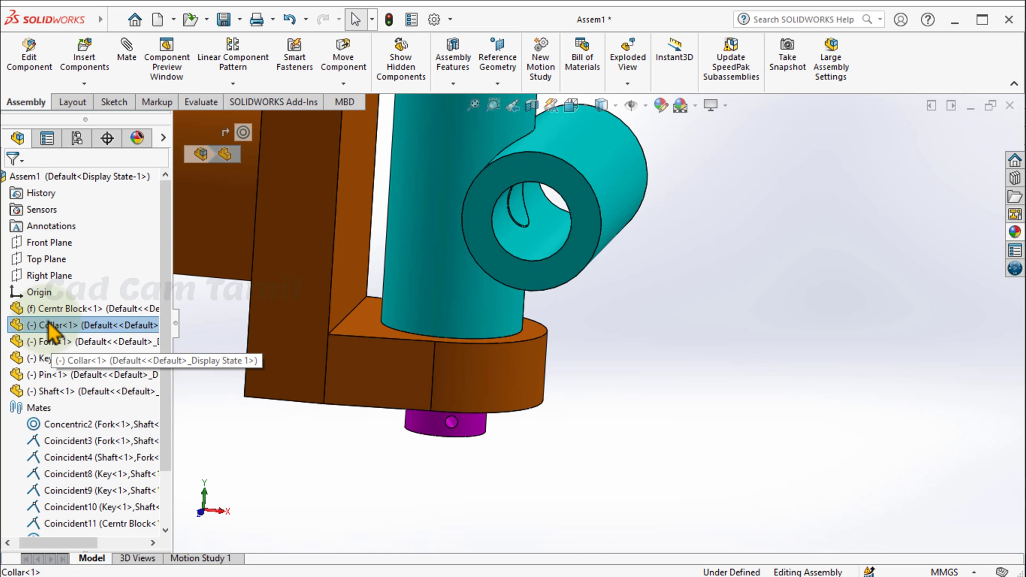
{"action": "scroll", "coordinate": [583, 390], "scroll_direction": "up", "scroll_amount": 2}
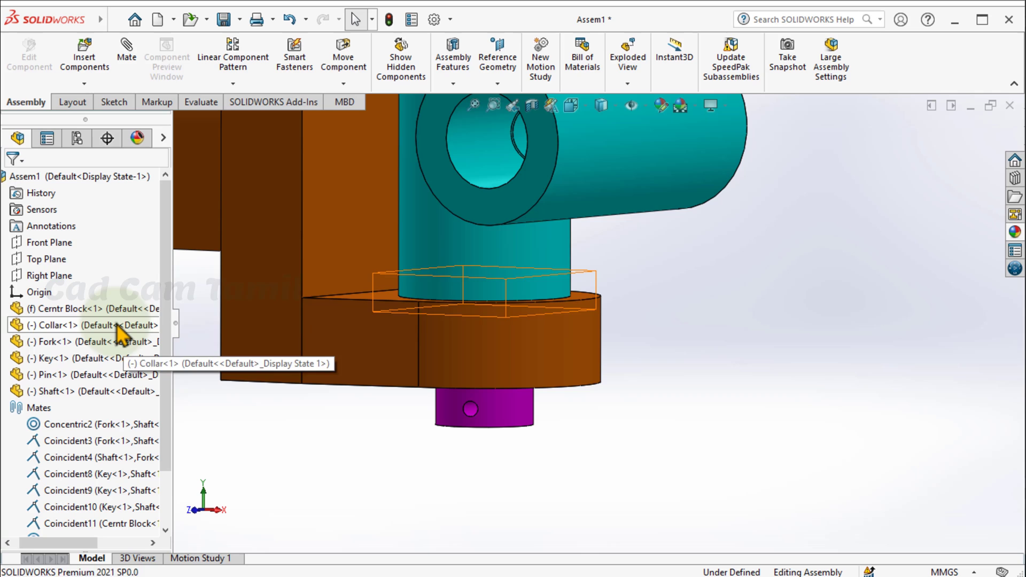
{"action": "left_click", "coordinate": [117, 324]}
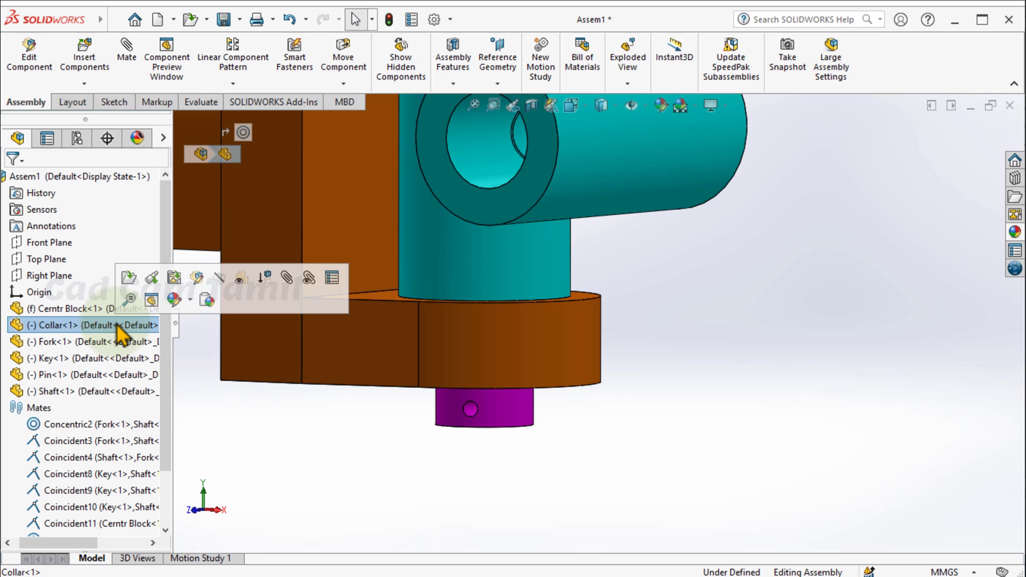
{"action": "left_click", "coordinate": [65, 342]}
{"action": "left_click", "coordinate": [308, 343]}
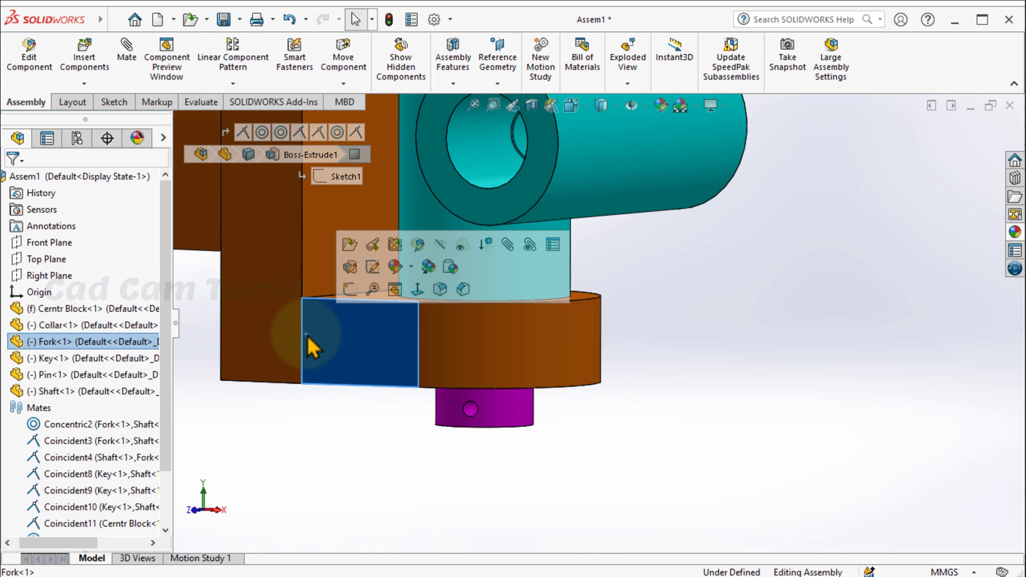
{"action": "right_click", "coordinate": [102, 341]}
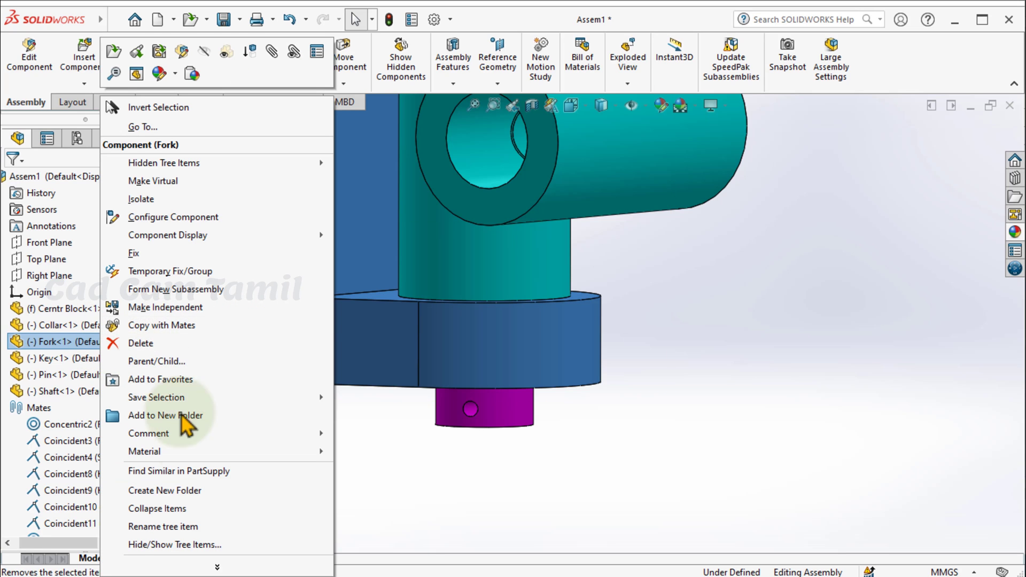
{"action": "left_click", "coordinate": [201, 546]}
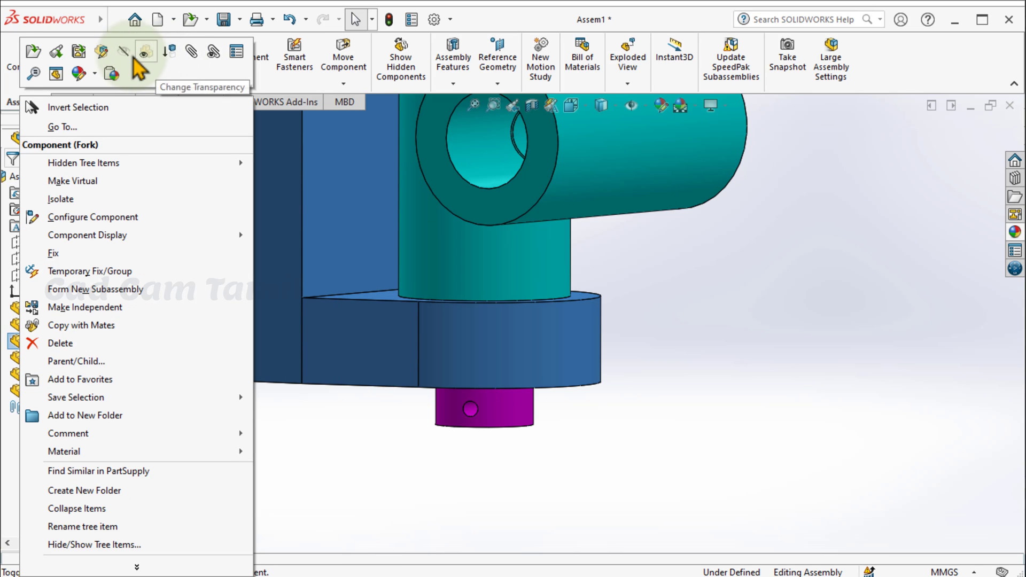
{"action": "left_click", "coordinate": [135, 57]}
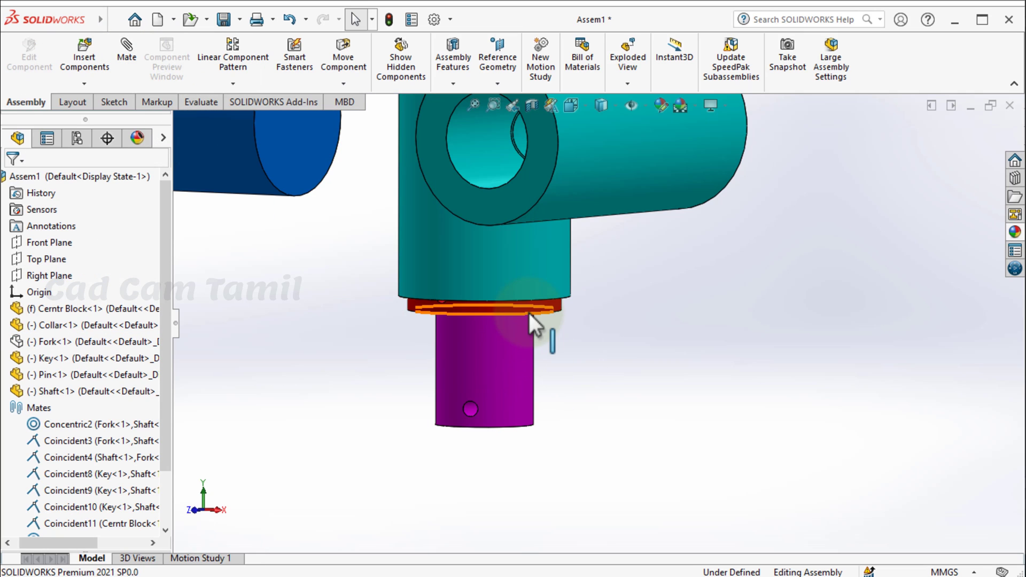
{"action": "left_click", "coordinate": [528, 305]}
{"action": "left_click_drag", "start_coordinate": [517, 312], "coordinate": [504, 489]}
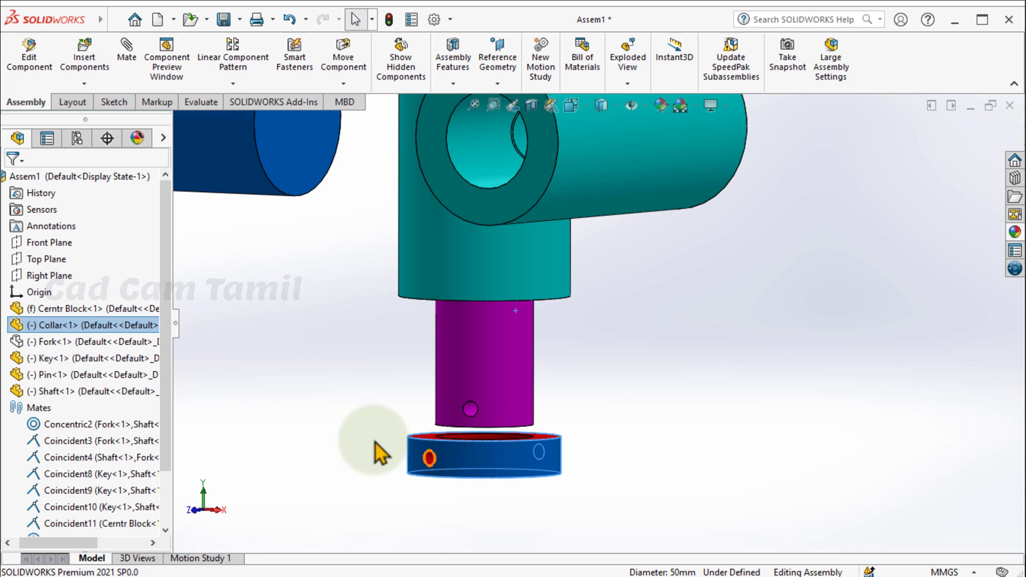
- Show the hidden fork again
{"action": "right_click", "coordinate": [99, 327]}
{"action": "left_click", "coordinate": [82, 345]}
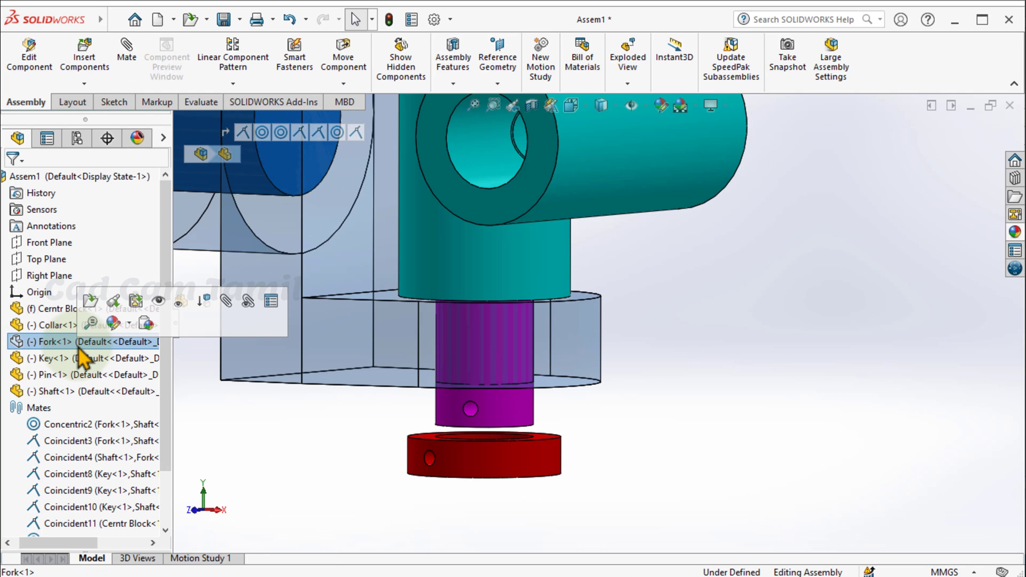
{"action": "left_click", "coordinate": [163, 320]}
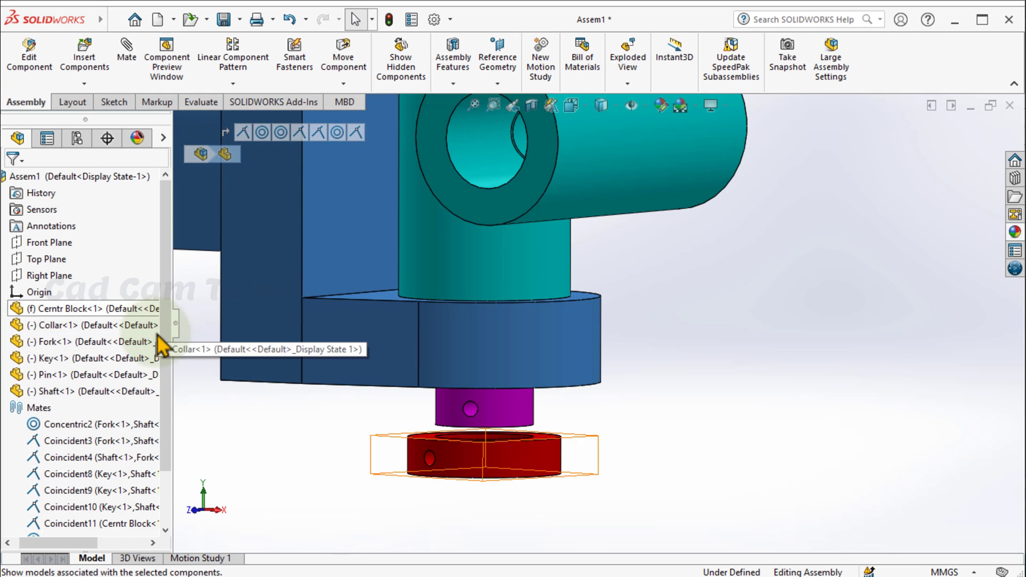
- Add a lock mate between the fork and the pin
{"action": "scroll", "coordinate": [438, 448], "scroll_direction": "down", "scroll_amount": 4}
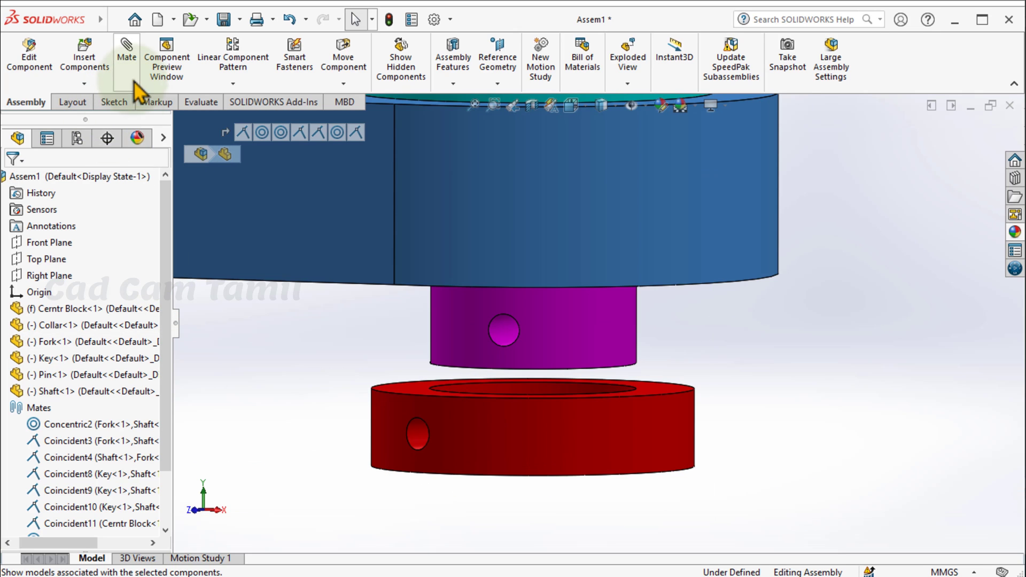
{"action": "left_click", "coordinate": [138, 56]}
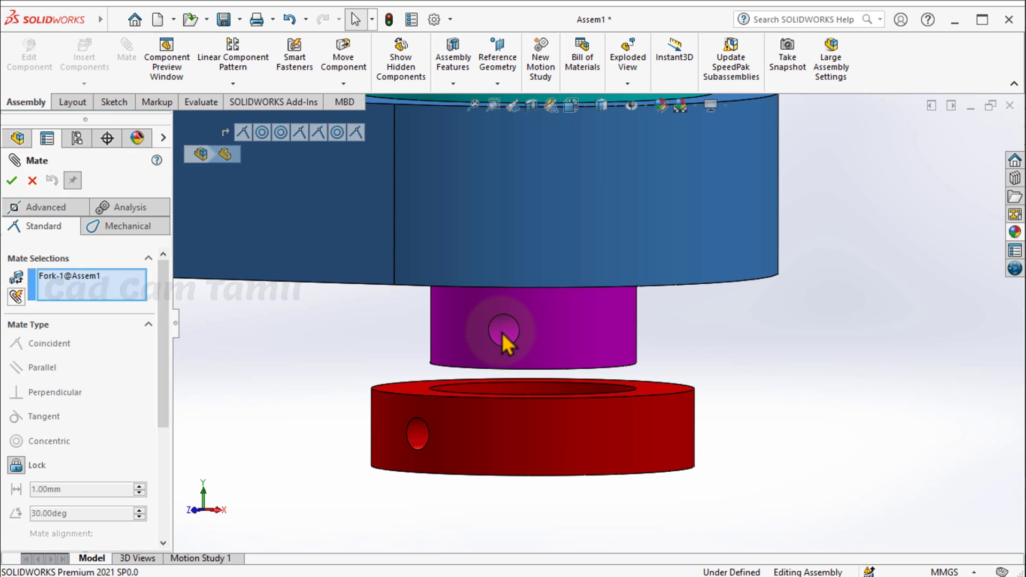
{"action": "left_click", "coordinate": [502, 333]}
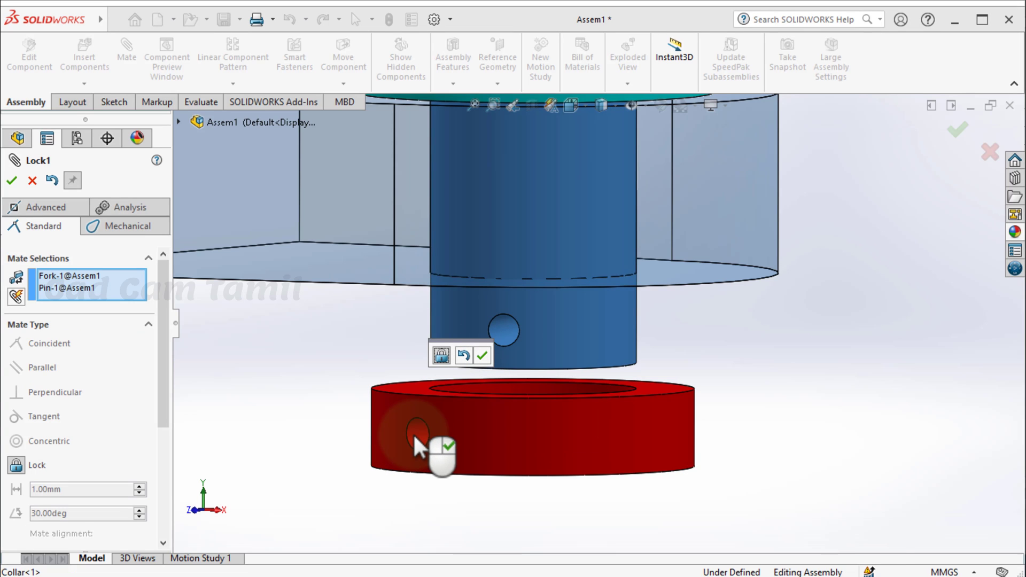
{"action": "left_click", "coordinate": [482, 356]}
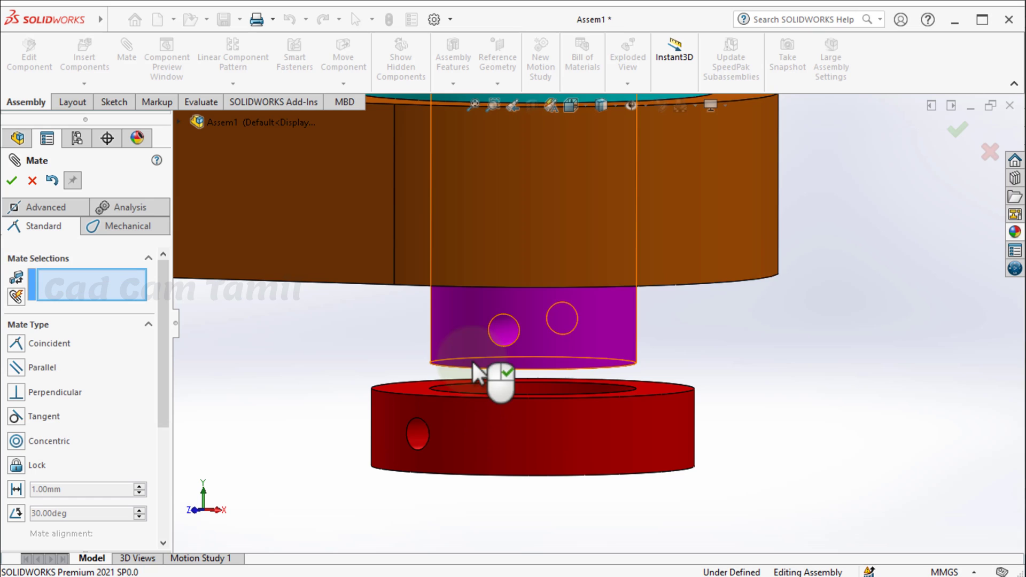
- Mate the collar's upper face coincident with the underside of the fork's lower arm, and finish mating
{"action": "middle_click_drag", "start_coordinate": [448, 358], "coordinate": [421, 332]}
{"action": "left_click", "coordinate": [386, 198]}
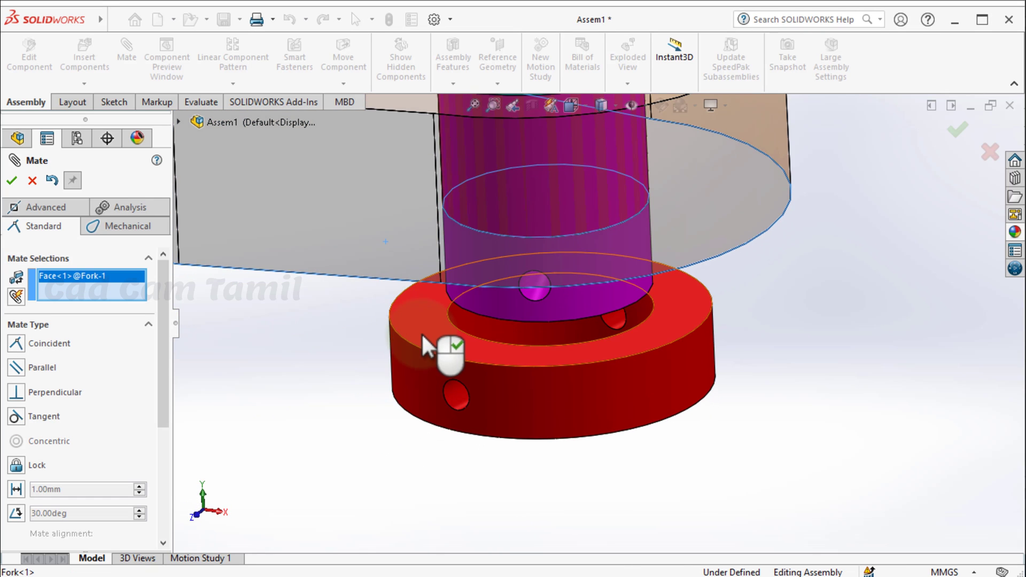
{"action": "left_click", "coordinate": [422, 332]}
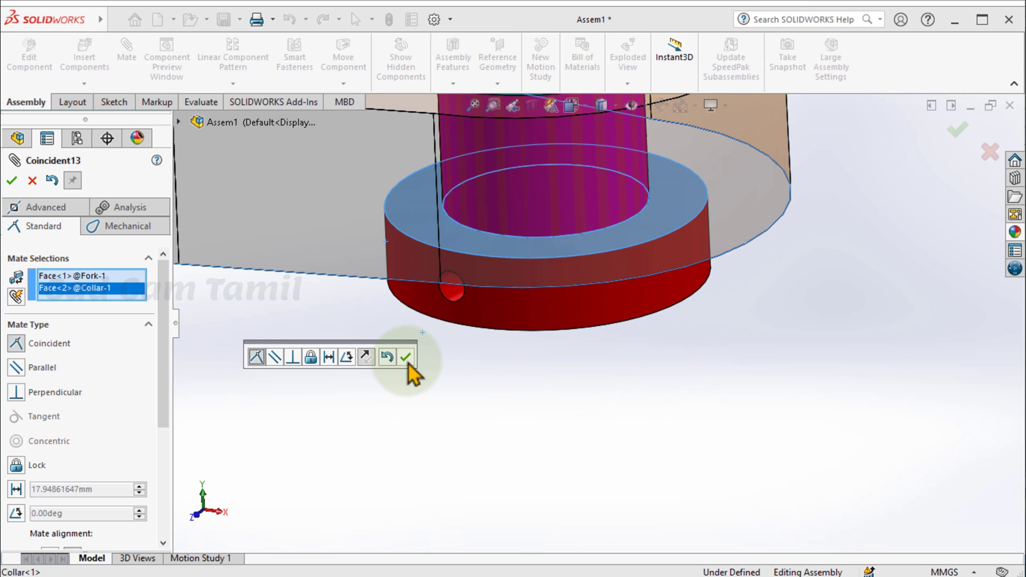
{"action": "left_click", "coordinate": [408, 356]}
{"action": "scroll", "coordinate": [447, 419], "scroll_direction": "up", "scroll_amount": 8}
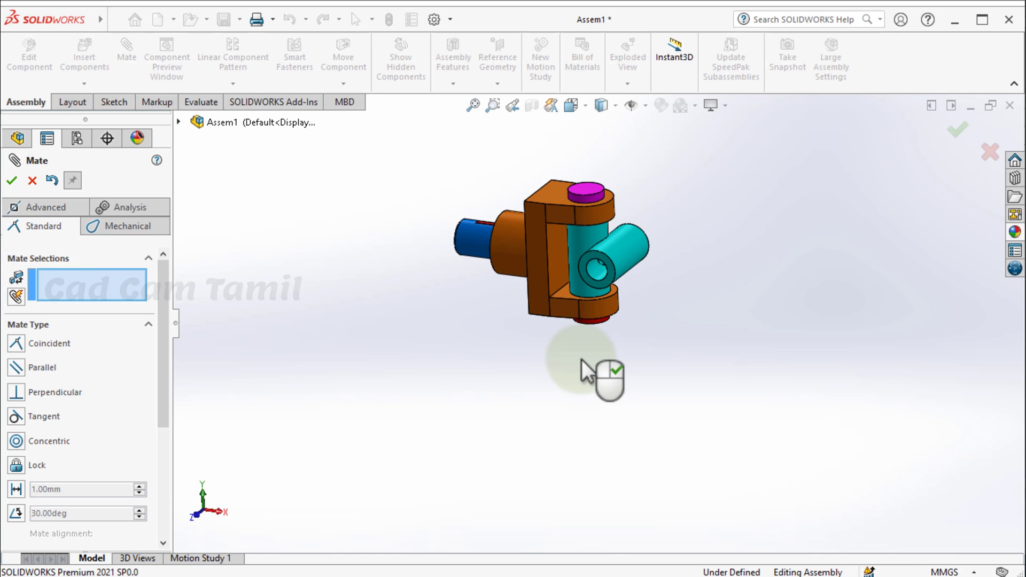
{"action": "middle_click_drag", "start_coordinate": [554, 409], "coordinate": [584, 428]}
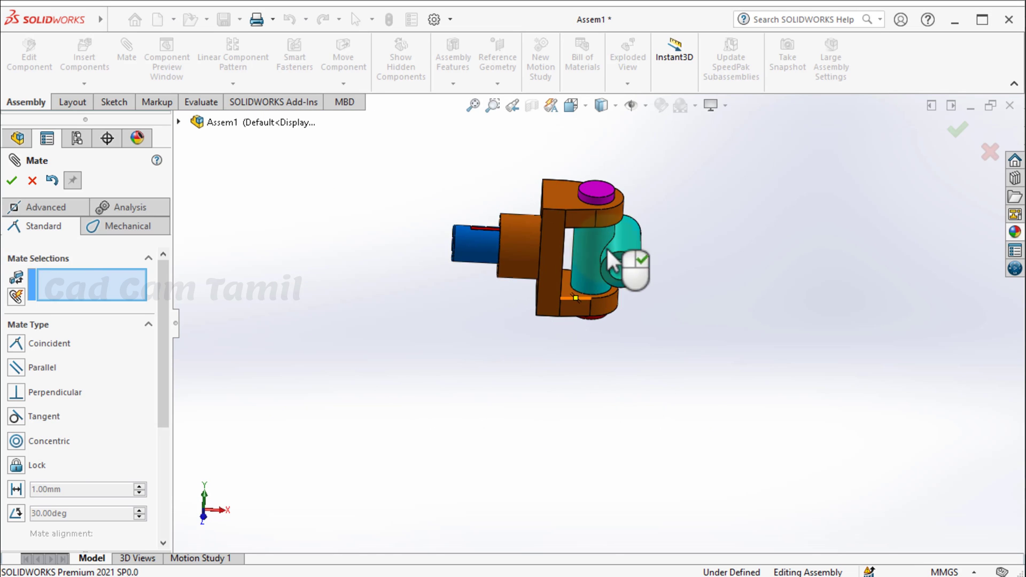
{"action": "scroll", "coordinate": [526, 238], "scroll_direction": "down", "scroll_amount": 3}
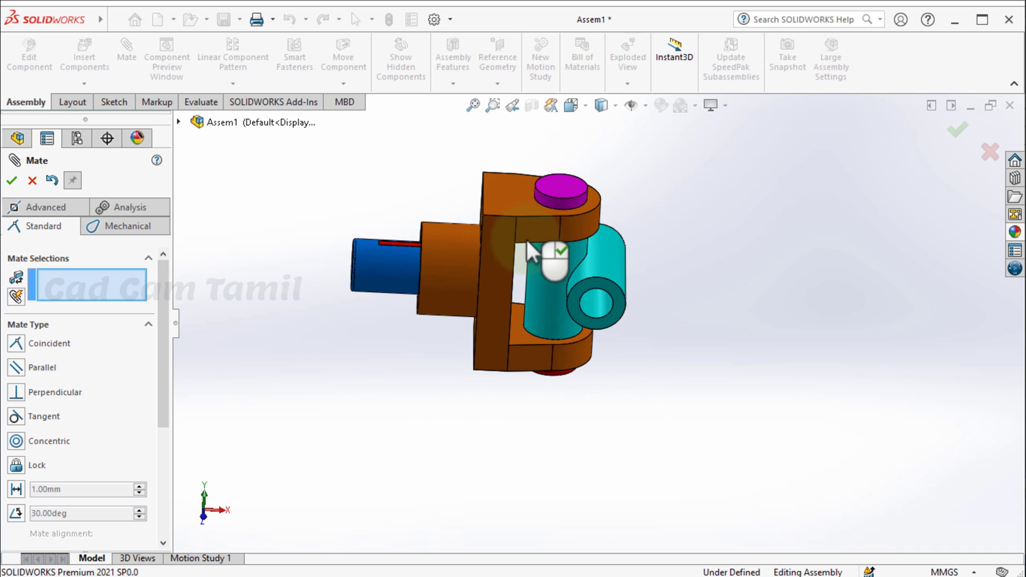
{"action": "left_click", "coordinate": [13, 181]}
- Open the Collar, Fork, Key, Pin and Shaft parts together from the Coupling folder for insertion into the assembly
{"action": "left_click", "coordinate": [83, 53]}
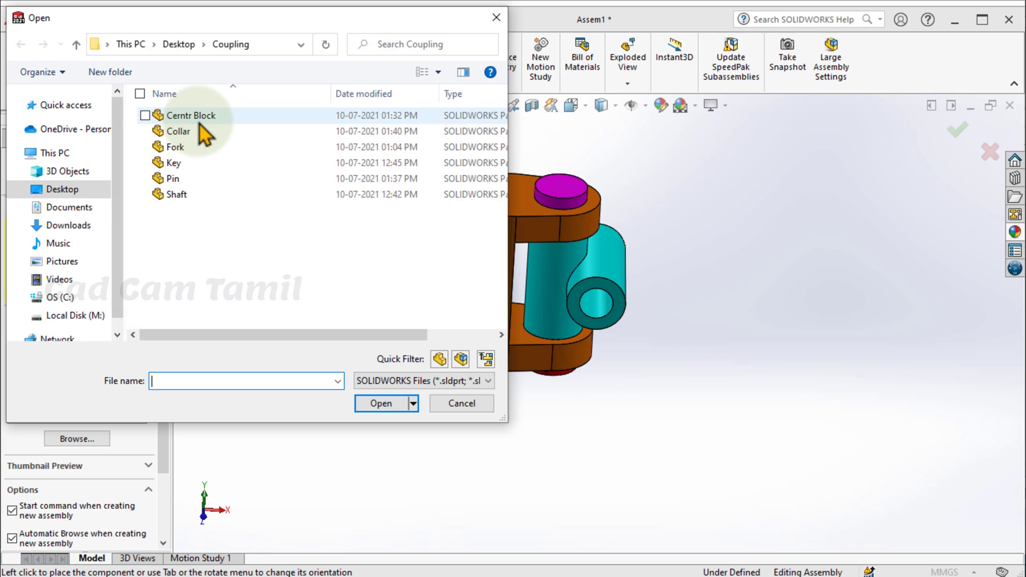
{"action": "left_click", "coordinate": [201, 132]}
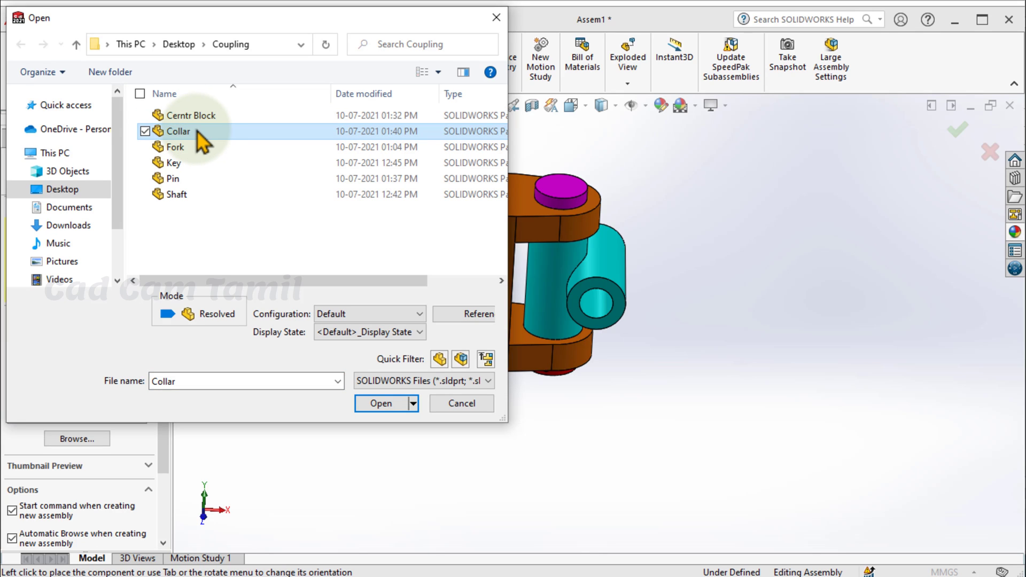
{"action": "left_click", "coordinate": [192, 145], "text": "ctrl"}
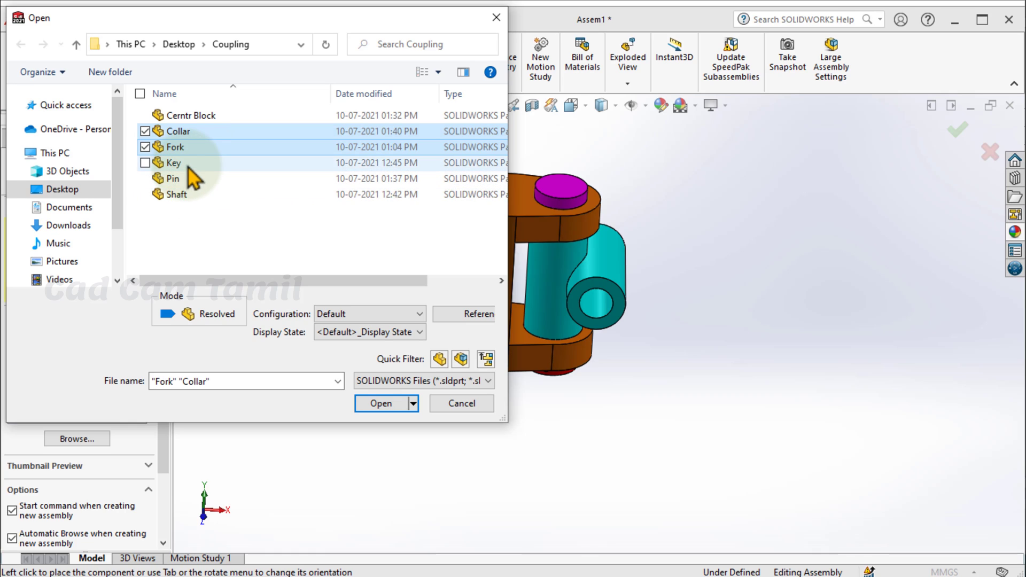
{"action": "left_click", "coordinate": [190, 196], "text": "ctrl"}
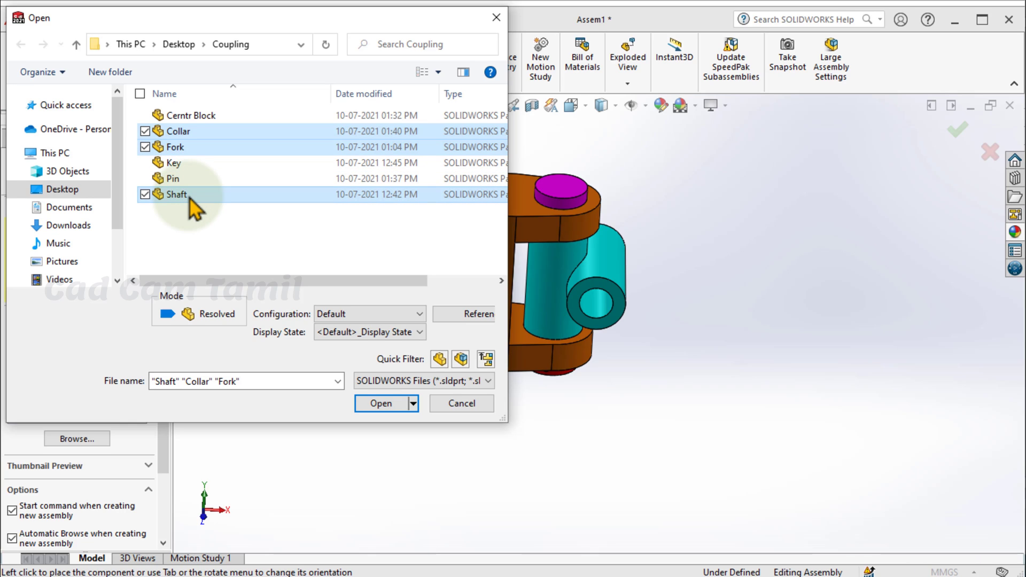
{"action": "left_click", "coordinate": [185, 179], "text": "ctrl"}
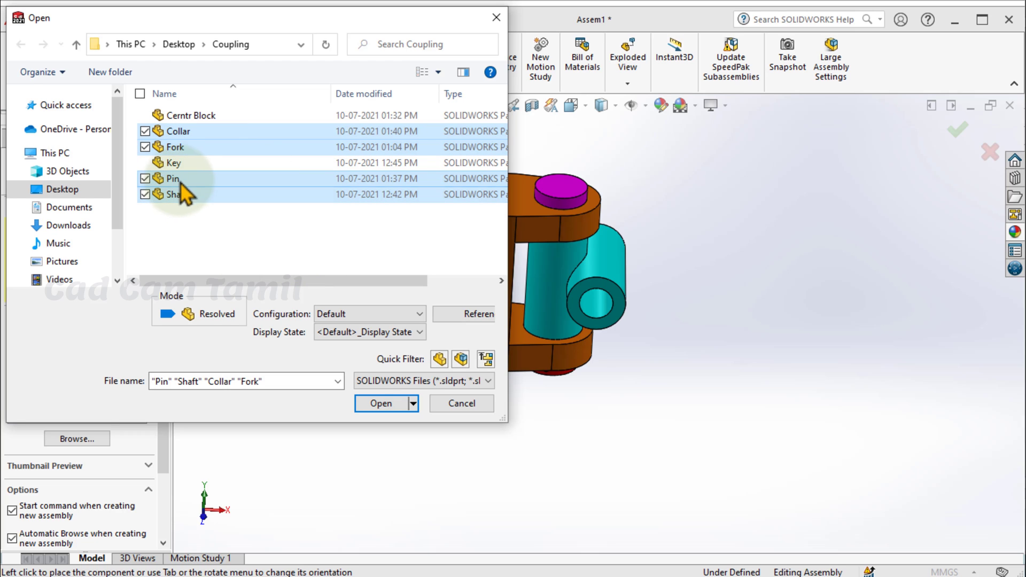
{"action": "left_click", "coordinate": [181, 164], "text": "ctrl"}
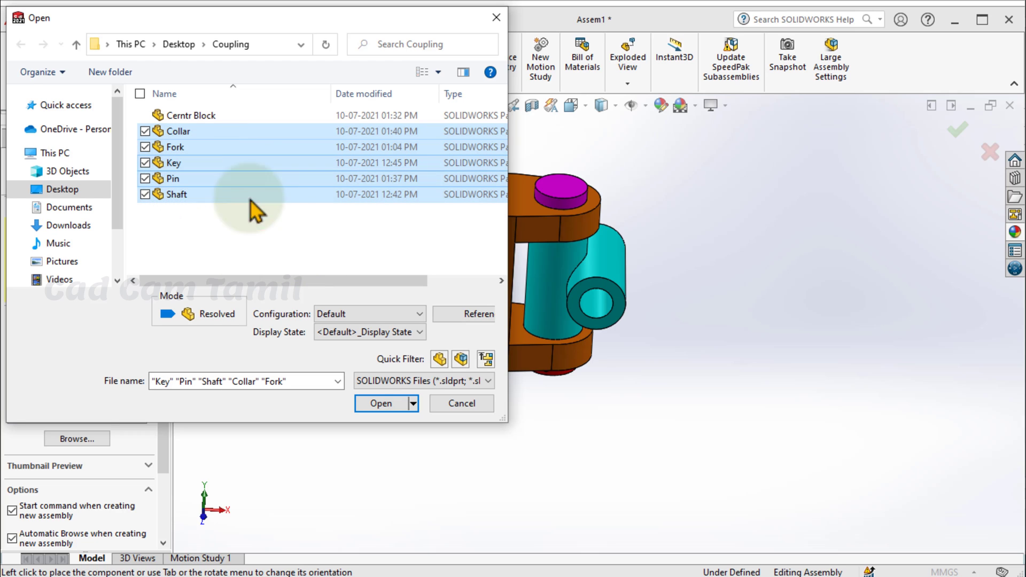
{"action": "left_click", "coordinate": [374, 403]}
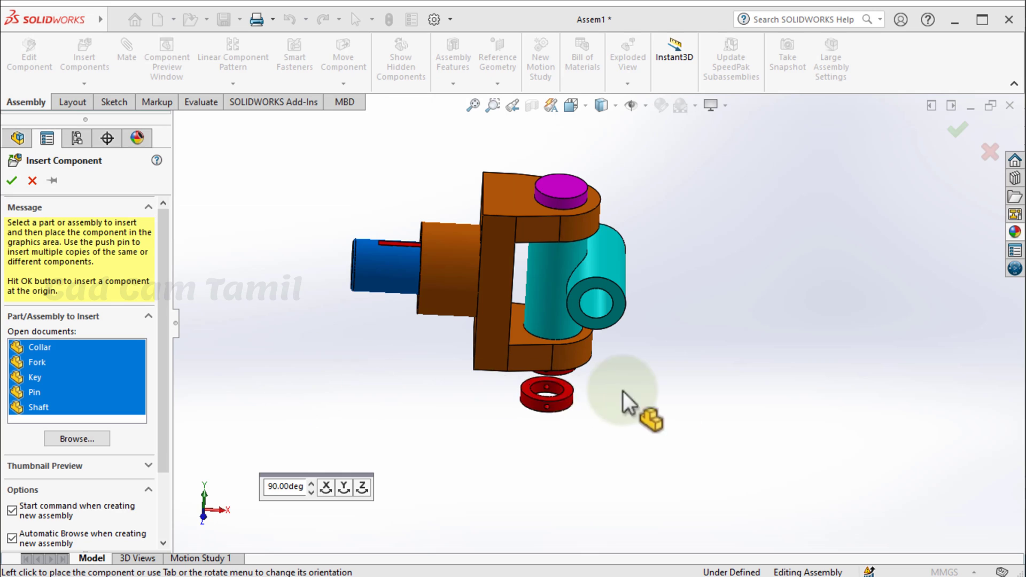
- Place the second collar, fork, key, pin and shaft in the empty space on the +X side of the assembled parts
{"action": "left_click", "coordinate": [933, 227]}
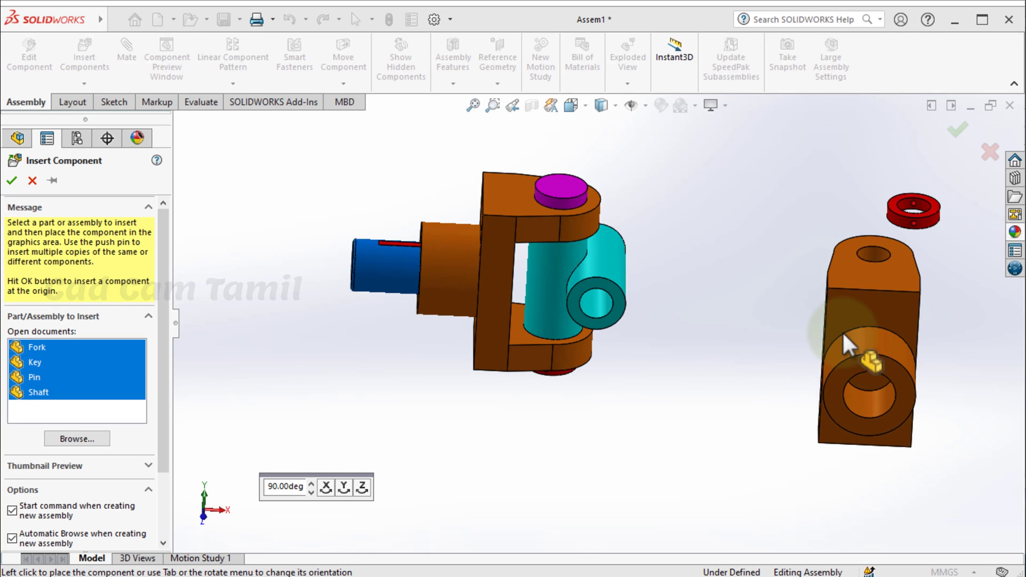
{"action": "left_click", "coordinate": [828, 321]}
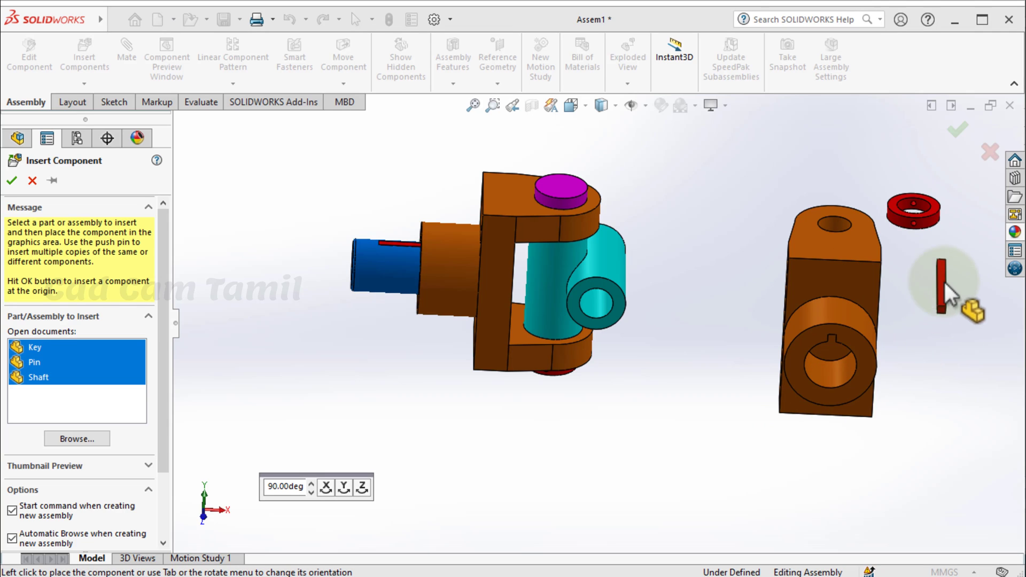
{"action": "left_click", "coordinate": [963, 249]}
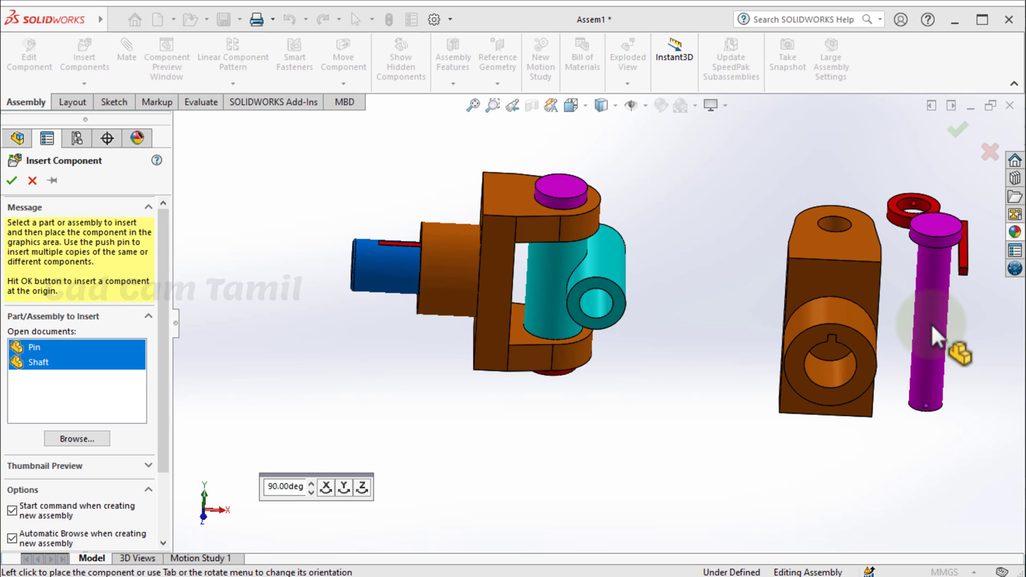
{"action": "left_click", "coordinate": [926, 338]}
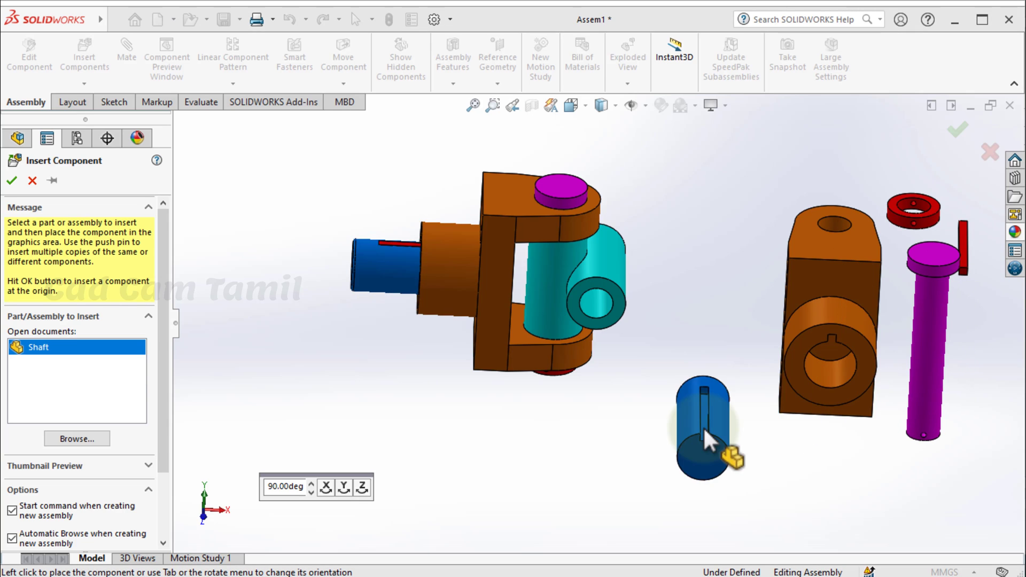
{"action": "left_click", "coordinate": [716, 424]}
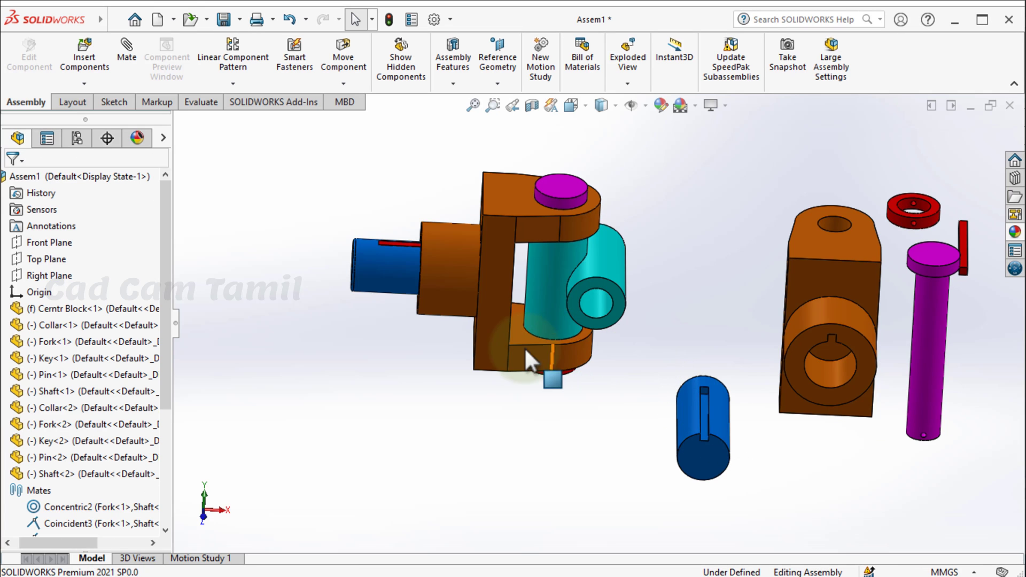
{"action": "scroll", "coordinate": [599, 309], "scroll_direction": "up", "scroll_amount": 2}
{"action": "scroll", "coordinate": [642, 276], "scroll_direction": "down", "scroll_amount": 1}
{"action": "mouse_move", "coordinate": [633, 271]}
{"action": "middle_mouse_down"}
{"action": "mouse_move", "coordinate": [623, 220]}
{"action": "mouse_move", "coordinate": [614, 253]}
{"action": "mouse_move", "coordinate": [626, 262]}
{"action": "middle_mouse_up"}
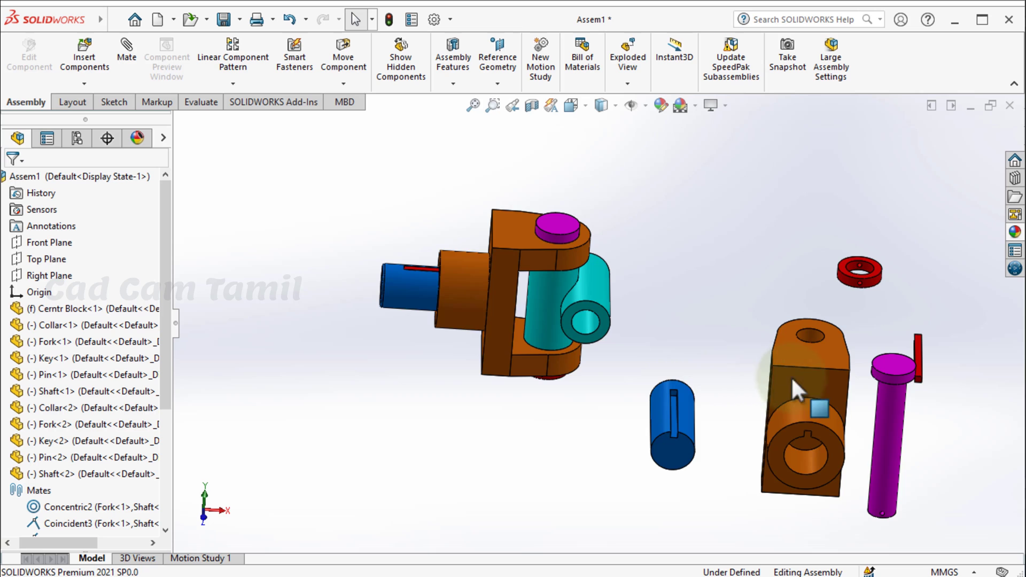
{"action": "scroll", "coordinate": [812, 406], "scroll_direction": "down", "scroll_amount": 4}
{"action": "scroll", "coordinate": [465, 377], "scroll_direction": "up", "scroll_amount": 2}
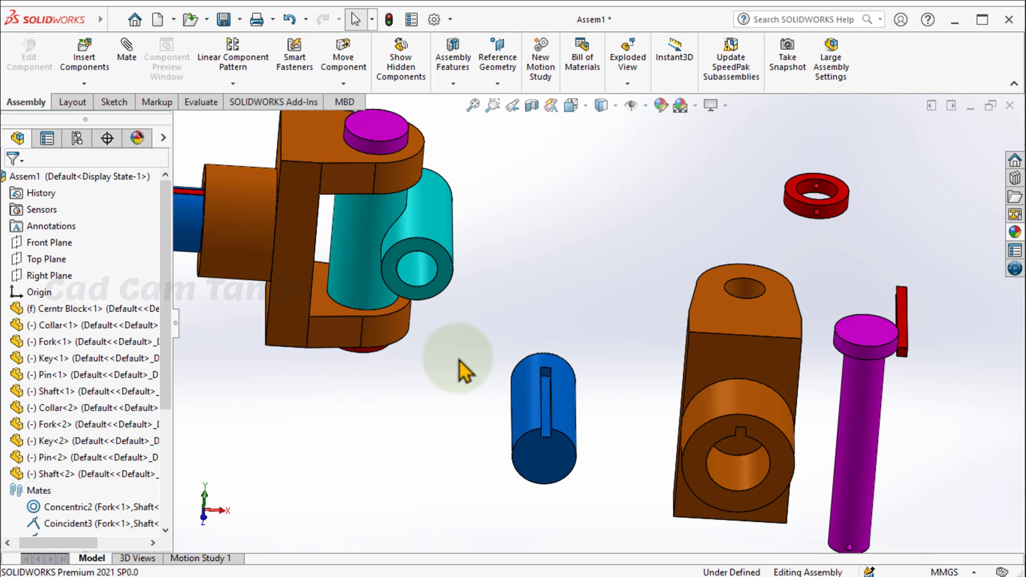
{"action": "scroll", "coordinate": [435, 339], "scroll_direction": "up", "scroll_amount": 2}
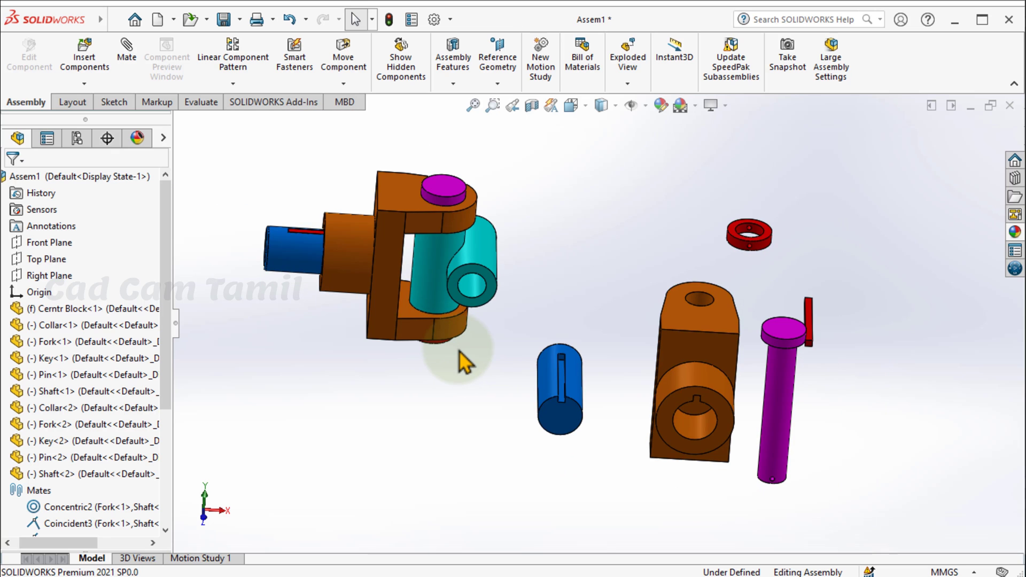
{"action": "scroll", "coordinate": [454, 320], "scroll_direction": "up", "scroll_amount": 1}
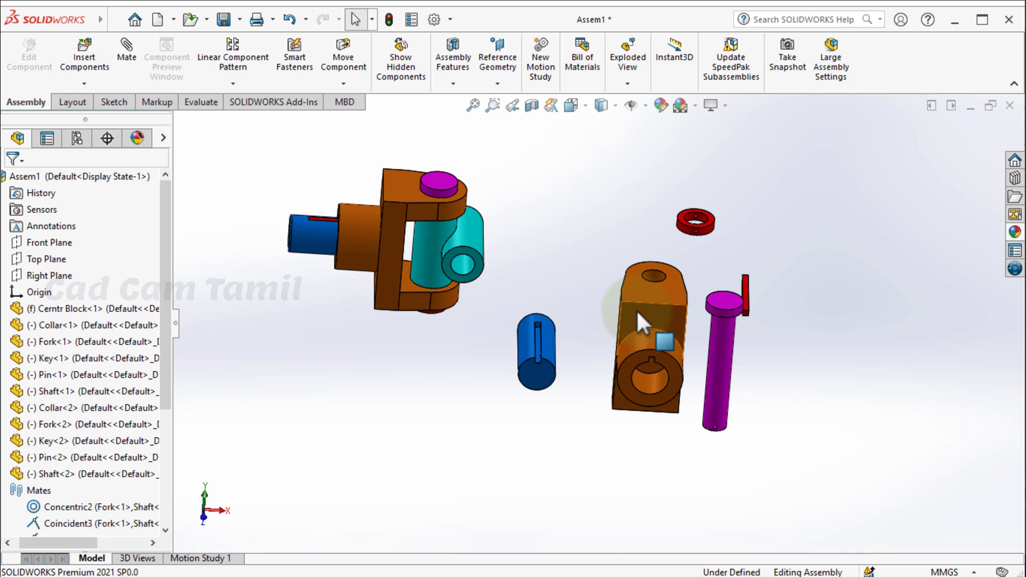
{"action": "scroll", "coordinate": [657, 327], "scroll_direction": "down", "scroll_amount": 3}
{"action": "scroll", "coordinate": [598, 321], "scroll_direction": "up", "scroll_amount": 3}
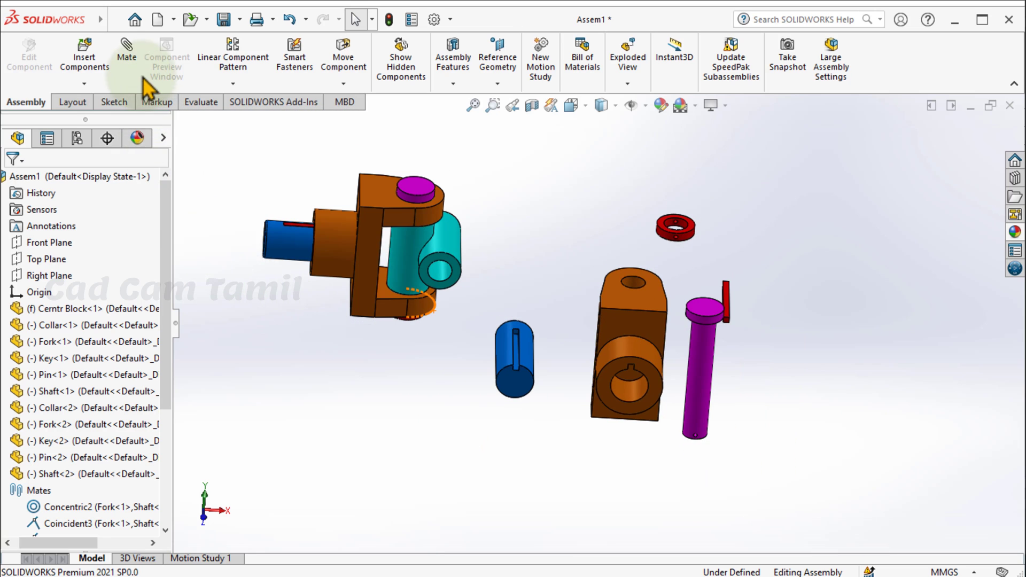
- Rotate the second fork freely so that its arms point toward the center block and its hub points away
{"action": "left_click", "coordinate": [343, 83]}
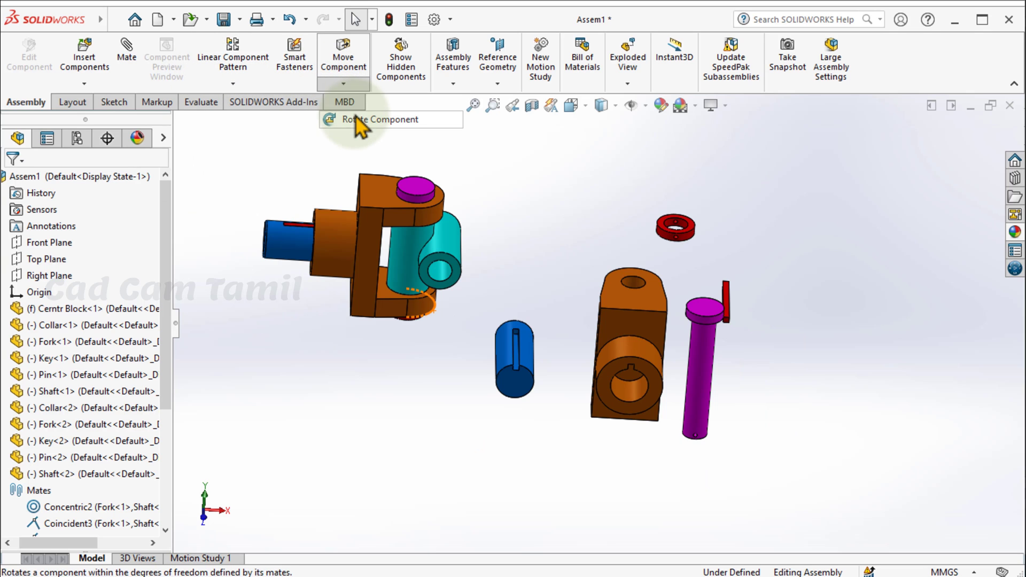
{"action": "left_click", "coordinate": [355, 119]}
{"action": "left_click_drag", "start_coordinate": [637, 293], "coordinate": [588, 321]}
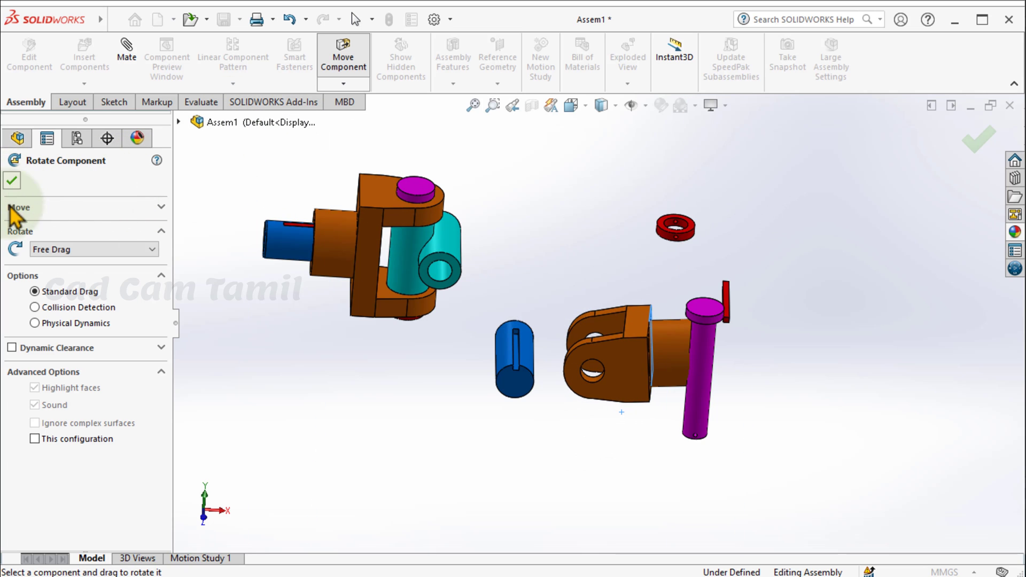
{"action": "left_click", "coordinate": [12, 180]}
- Mate the inner face of the second fork's arm coincident with the annular end face of the center block's open cross tube
{"action": "left_click", "coordinate": [133, 49]}
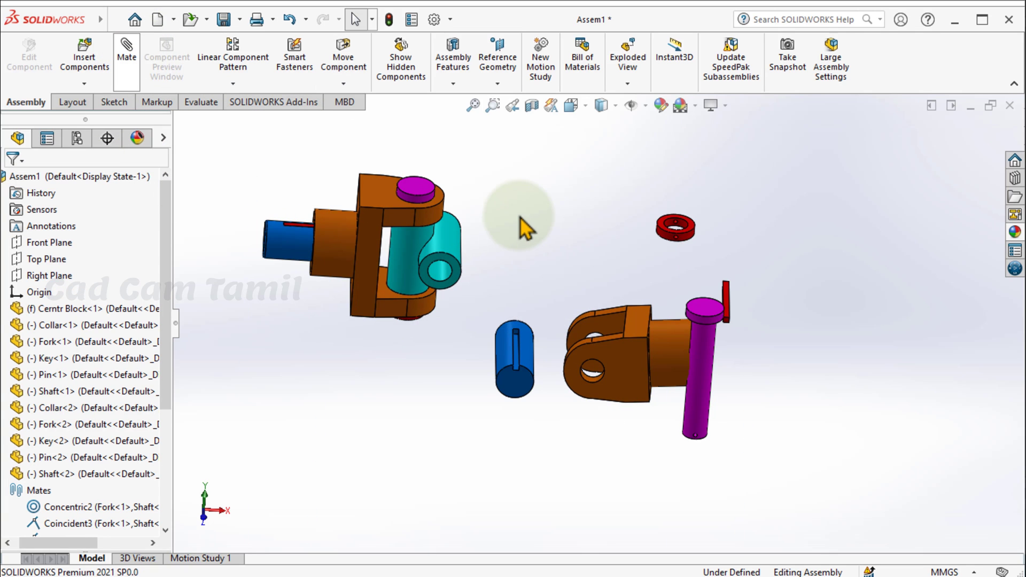
{"action": "scroll", "coordinate": [521, 224], "scroll_direction": "down", "scroll_amount": 3}
{"action": "middle_click_drag", "start_coordinate": [521, 225], "coordinate": [541, 232]}
{"action": "scroll", "coordinate": [465, 299], "scroll_direction": "up", "scroll_amount": 6}
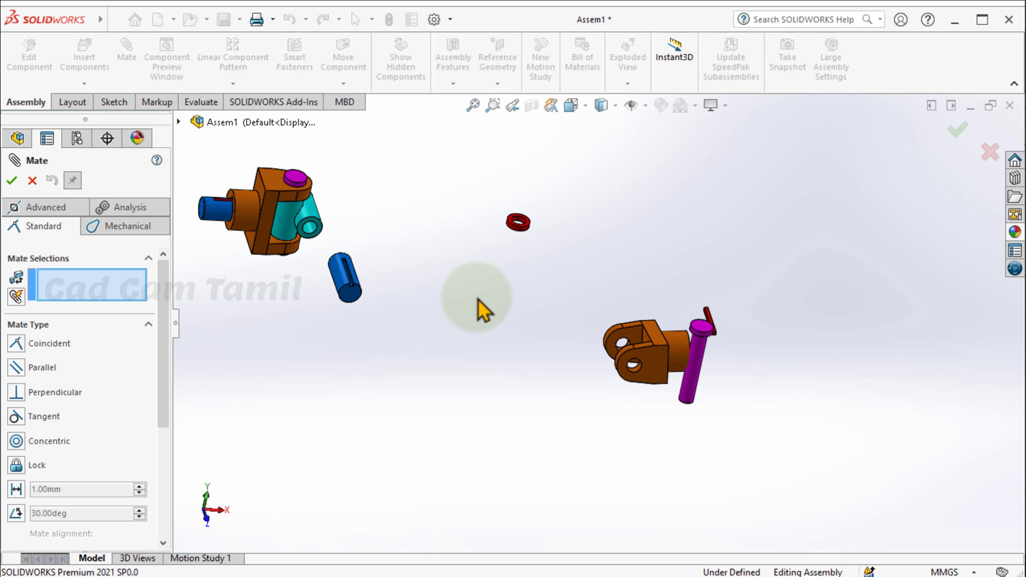
{"action": "scroll", "coordinate": [585, 377], "scroll_direction": "down", "scroll_amount": 3}
{"action": "mouse_move", "coordinate": [668, 348]}
{"action": "middle_mouse_down"}
{"action": "mouse_move", "coordinate": [584, 325]}
{"action": "mouse_move", "coordinate": [738, 343]}
{"action": "mouse_move", "coordinate": [653, 343]}
{"action": "middle_mouse_up"}
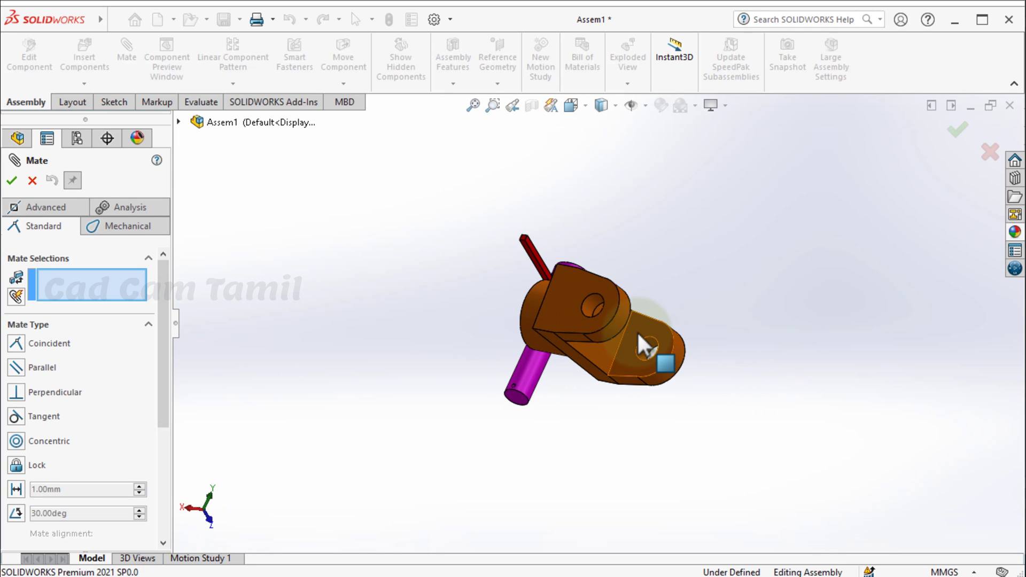
{"action": "left_click", "coordinate": [638, 336]}
{"action": "scroll", "coordinate": [625, 372], "scroll_direction": "up", "scroll_amount": 2}
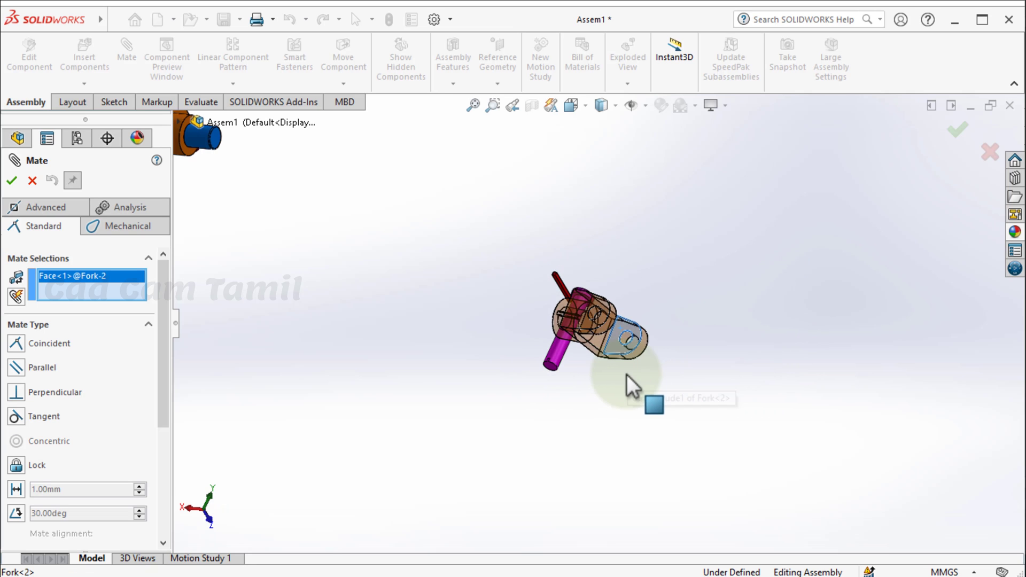
{"action": "middle_click_drag", "start_coordinate": [626, 374], "coordinate": [451, 447]}
{"action": "scroll", "coordinate": [543, 218], "scroll_direction": "down", "scroll_amount": 8}
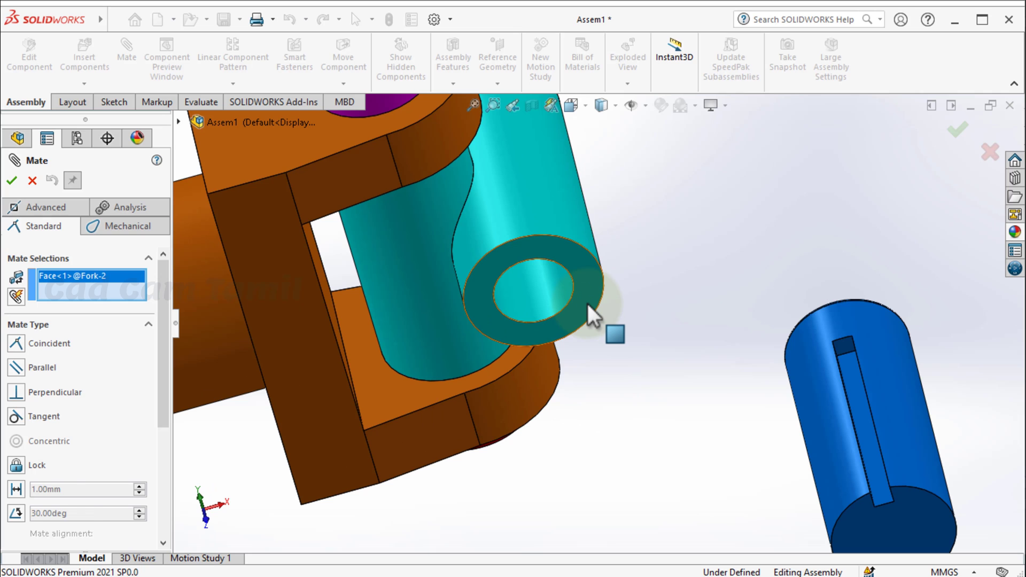
{"action": "left_click", "coordinate": [588, 303]}
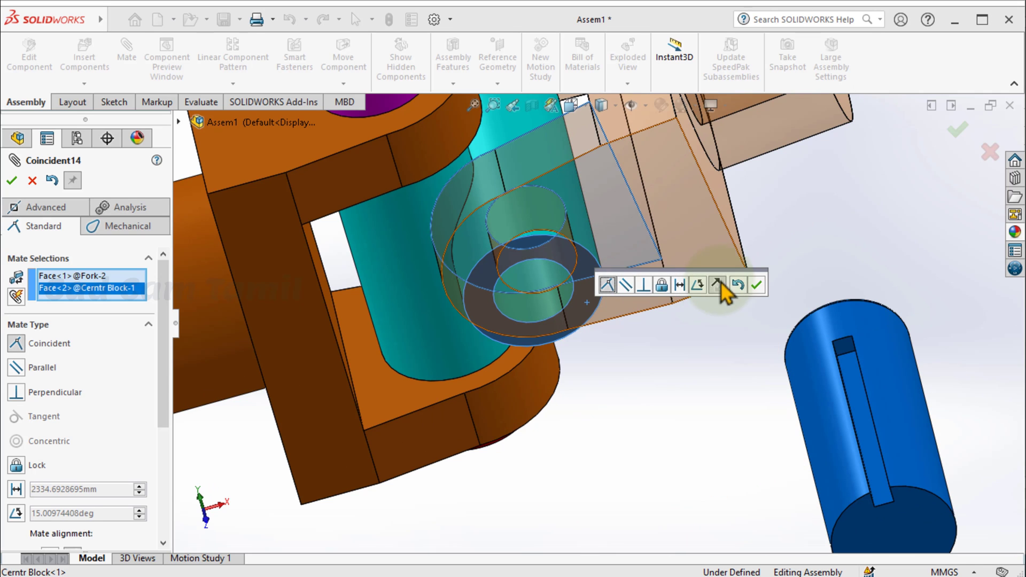
{"action": "left_click", "coordinate": [755, 284]}
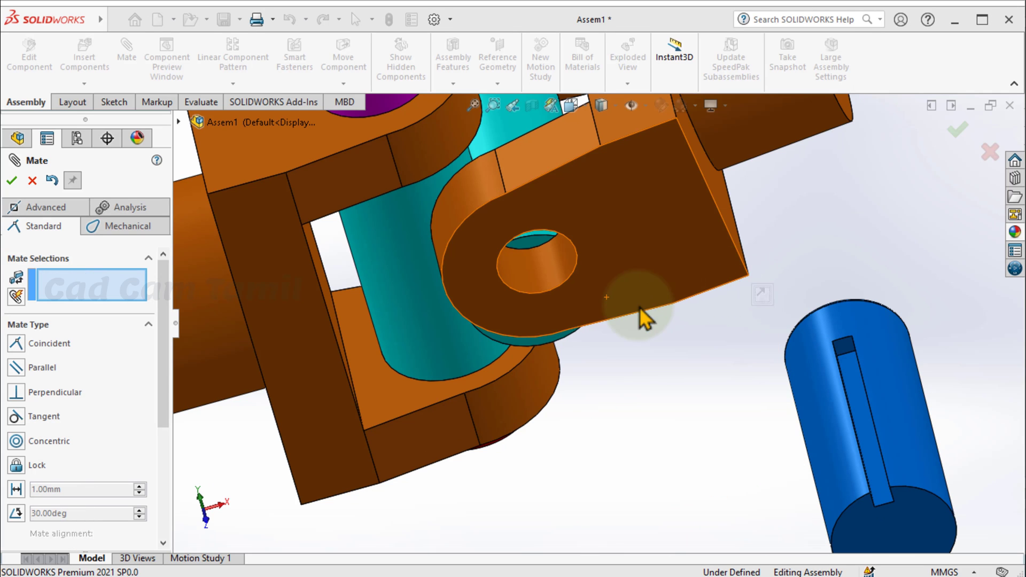
- Mate the second fork's arm hole concentric with the bore of the center block's cross tube, and finish mating
{"action": "scroll", "coordinate": [641, 316], "scroll_direction": "up", "scroll_amount": 8}
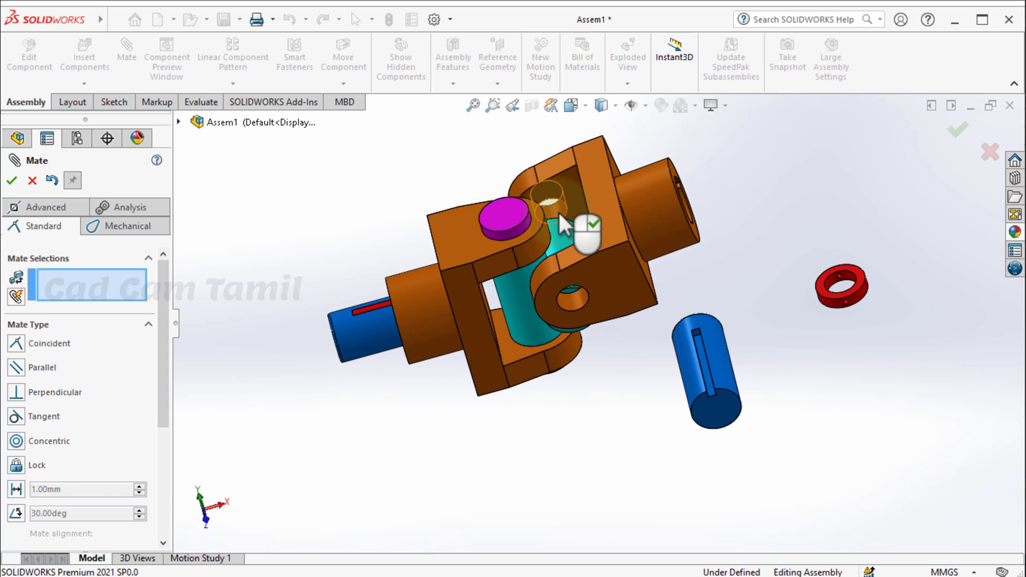
{"action": "left_click", "coordinate": [559, 211]}
{"action": "middle_click_drag", "start_coordinate": [601, 205], "coordinate": [545, 210]}
{"action": "scroll", "coordinate": [470, 158], "scroll_direction": "down", "scroll_amount": 5}
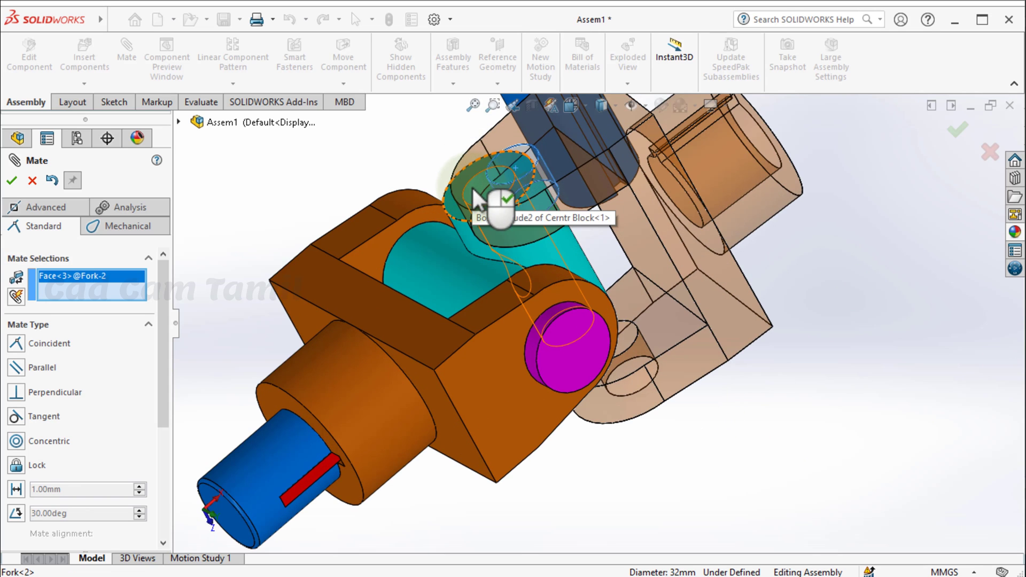
{"action": "left_click", "coordinate": [473, 188]}
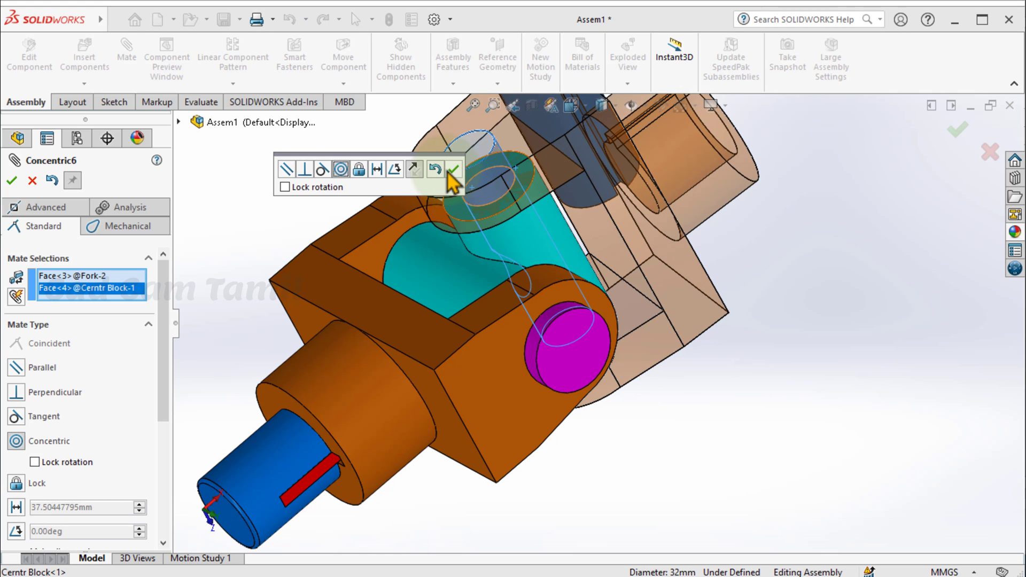
{"action": "left_click", "coordinate": [452, 171]}
{"action": "middle_click_drag", "start_coordinate": [708, 382], "coordinate": [668, 302]}
{"action": "scroll", "coordinate": [582, 297], "scroll_direction": "up", "scroll_amount": 5}
{"action": "middle_click_drag", "start_coordinate": [581, 297], "coordinate": [639, 430]}
{"action": "scroll", "coordinate": [643, 441], "scroll_direction": "down", "scroll_amount": 5}
{"action": "scroll", "coordinate": [566, 427], "scroll_direction": "up", "scroll_amount": 4}
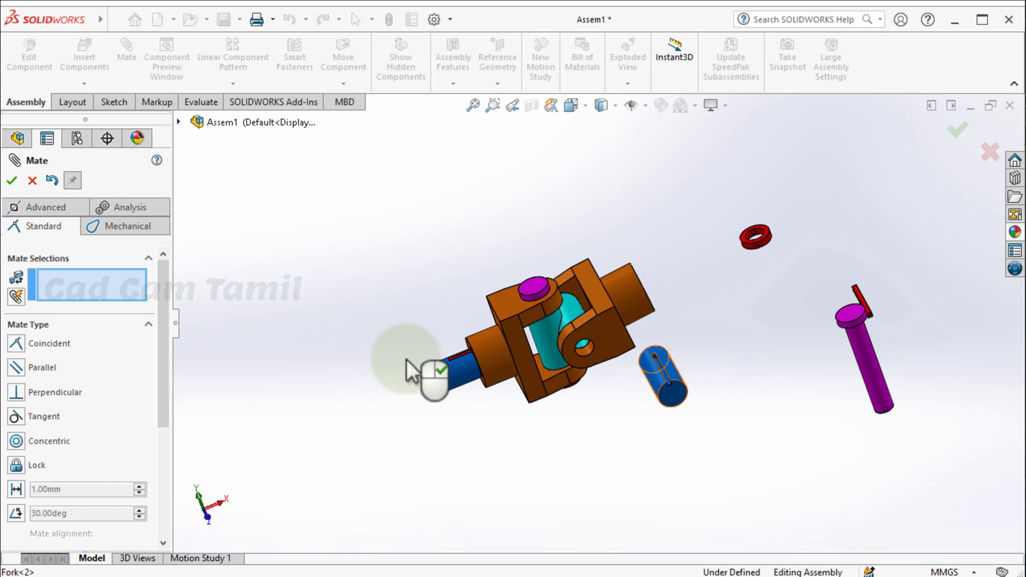
{"action": "scroll", "coordinate": [516, 374], "scroll_direction": "up", "scroll_amount": 3}
{"action": "scroll", "coordinate": [837, 380], "scroll_direction": "down", "scroll_amount": 3}
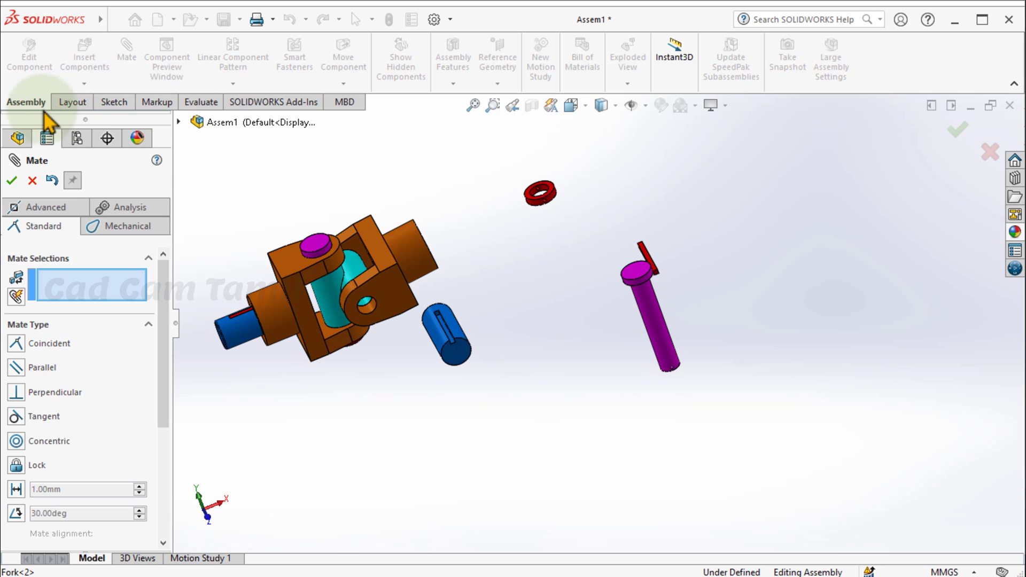
{"action": "left_click", "coordinate": [12, 182]}
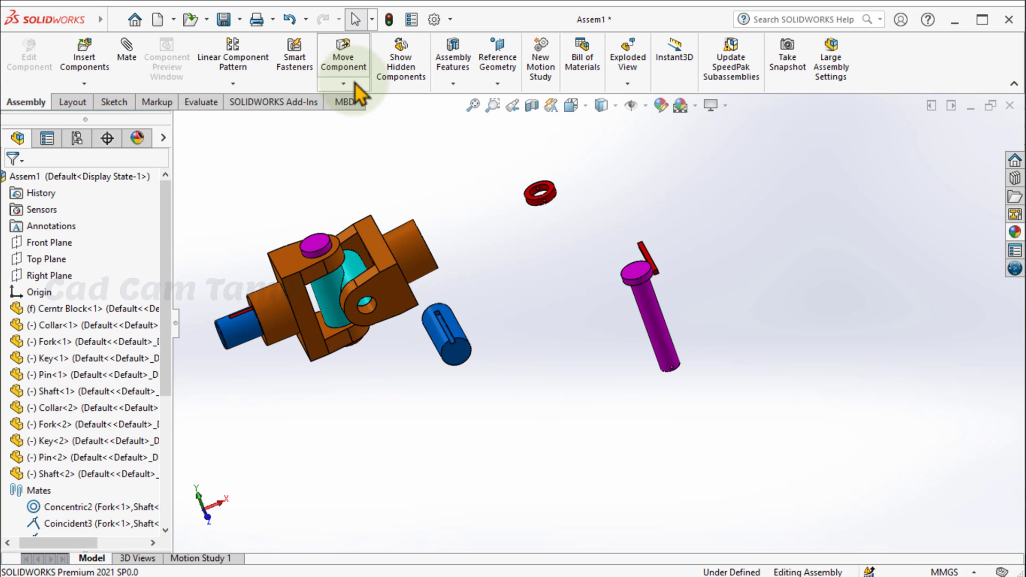
- Rotate the second pin freely so that its head points outward and its shank end points toward the fork
{"action": "left_click", "coordinate": [343, 83]}
{"action": "left_click", "coordinate": [361, 120]}
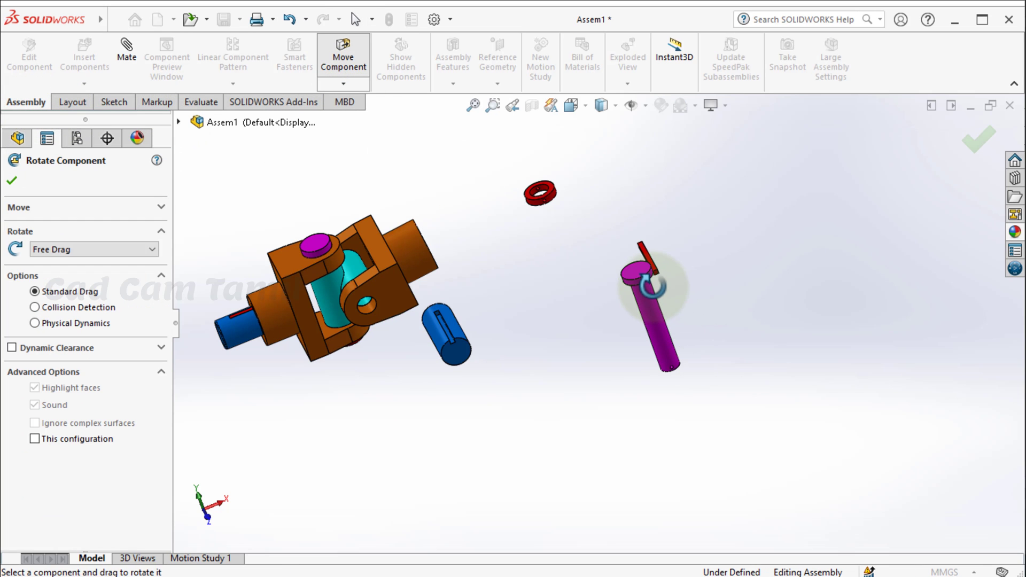
{"action": "left_click_drag", "start_coordinate": [644, 288], "coordinate": [698, 531]}
{"action": "left_click_drag", "start_coordinate": [698, 370], "coordinate": [698, 396]}
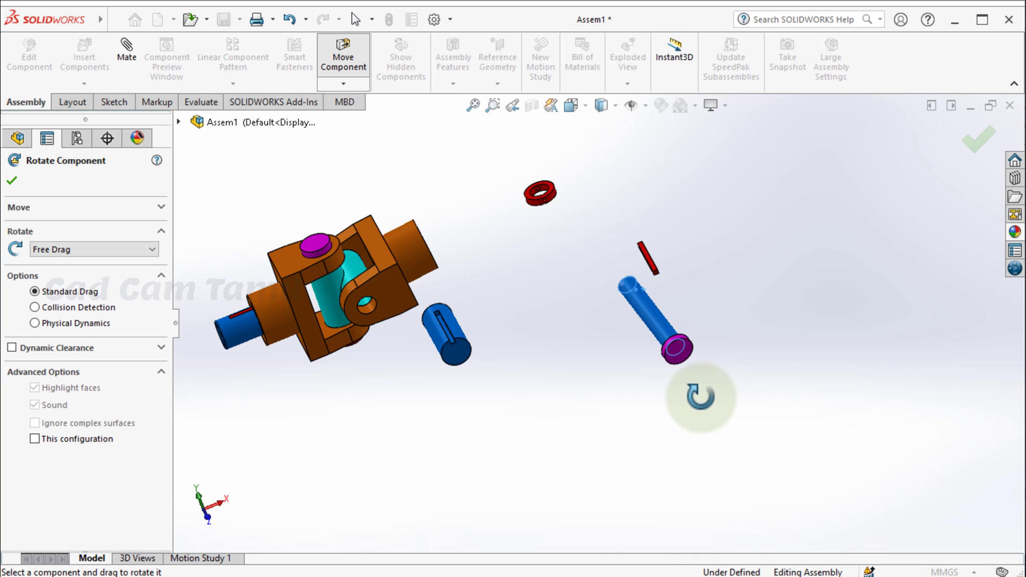
- Rotate the loose collar, shaft and key freely so that the shaft and key lie roughly parallel to the second fork's hub, and finish rotating
{"action": "left_click_drag", "start_coordinate": [541, 194], "coordinate": [546, 223]}
{"action": "left_click_drag", "start_coordinate": [434, 332], "coordinate": [487, 394]}
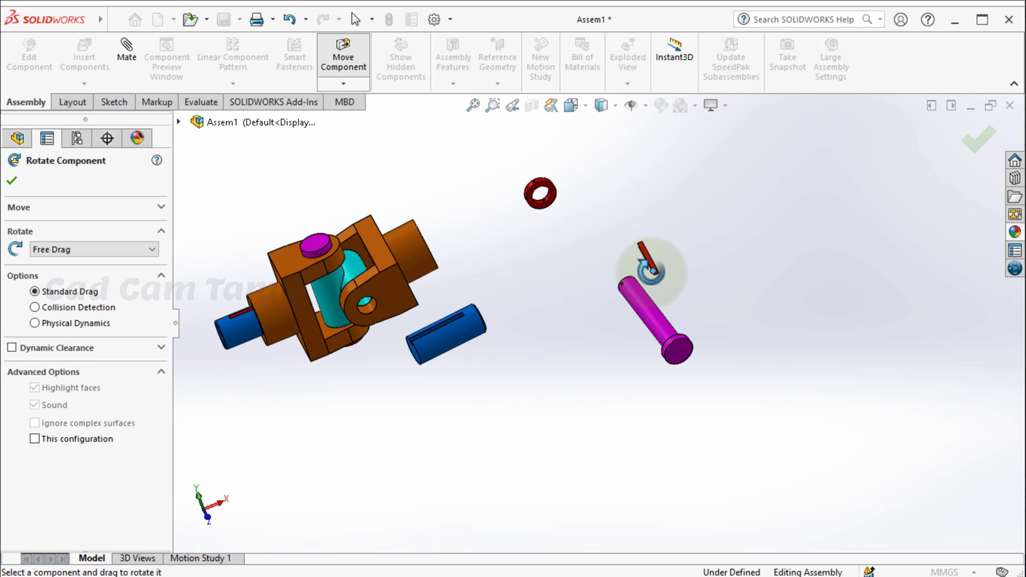
{"action": "left_click_drag", "start_coordinate": [640, 262], "coordinate": [606, 278]}
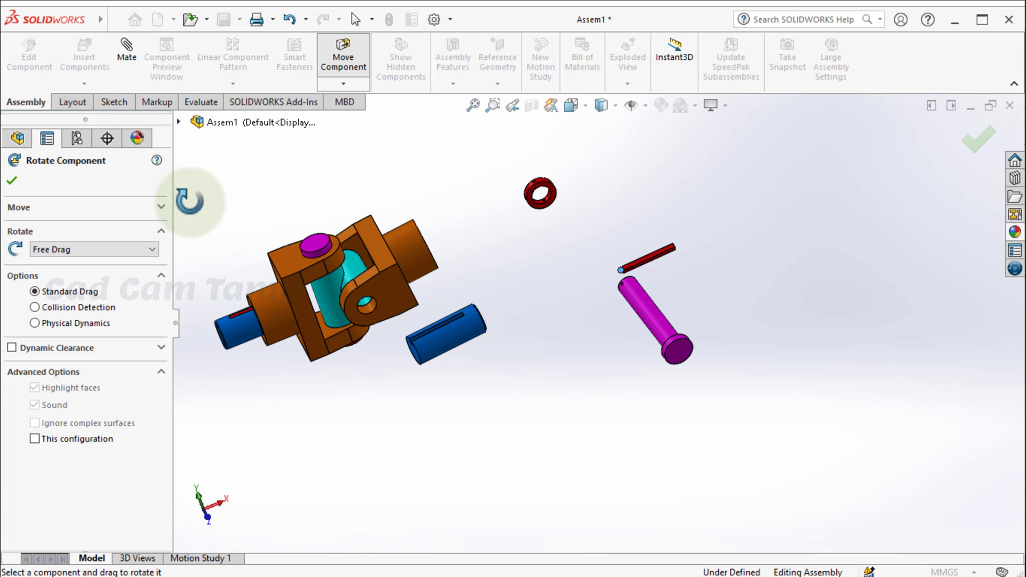
{"action": "left_click", "coordinate": [12, 182]}
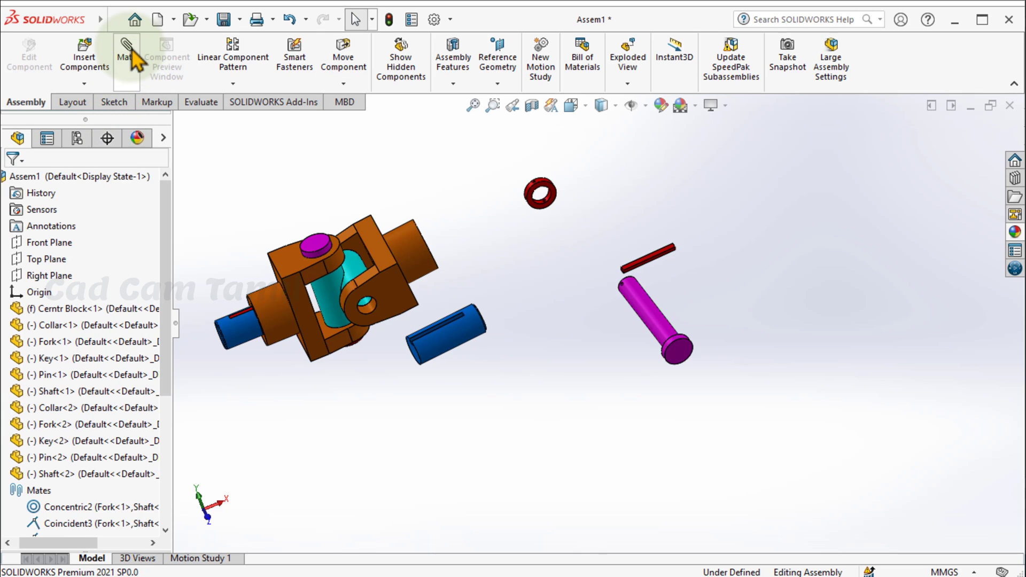
- Mate the second pin's cylindrical shank concentric with the hole in the second fork's arm
{"action": "left_click", "coordinate": [674, 338]}
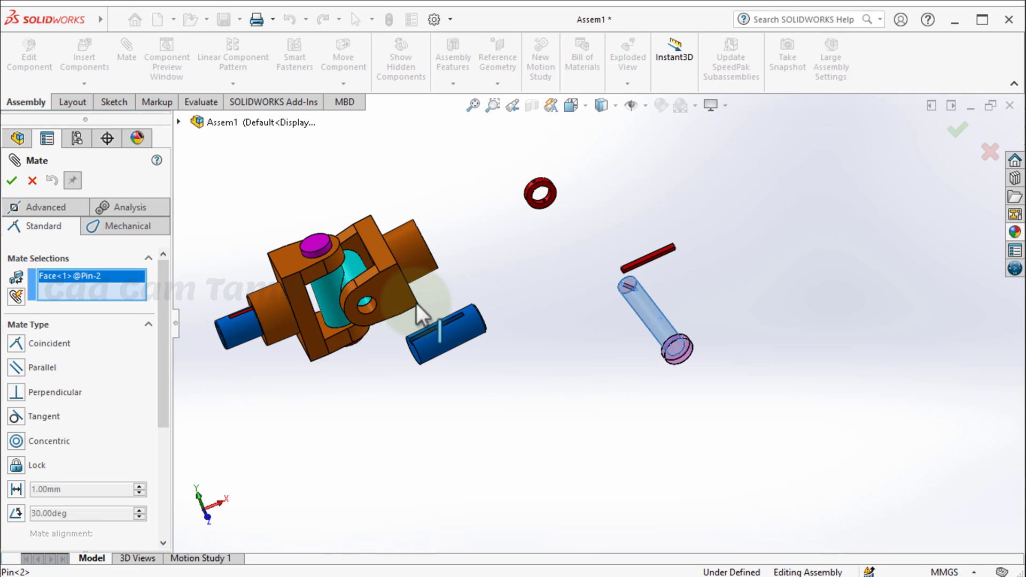
{"action": "scroll", "coordinate": [380, 304], "scroll_direction": "down", "scroll_amount": 3}
{"action": "left_click", "coordinate": [385, 309]}
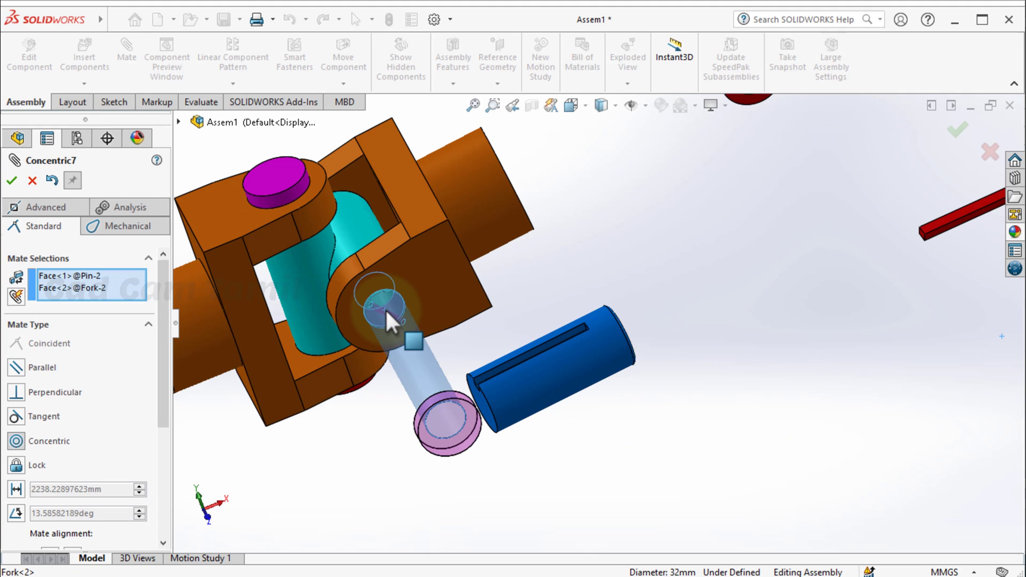
{"action": "left_click", "coordinate": [367, 277]}
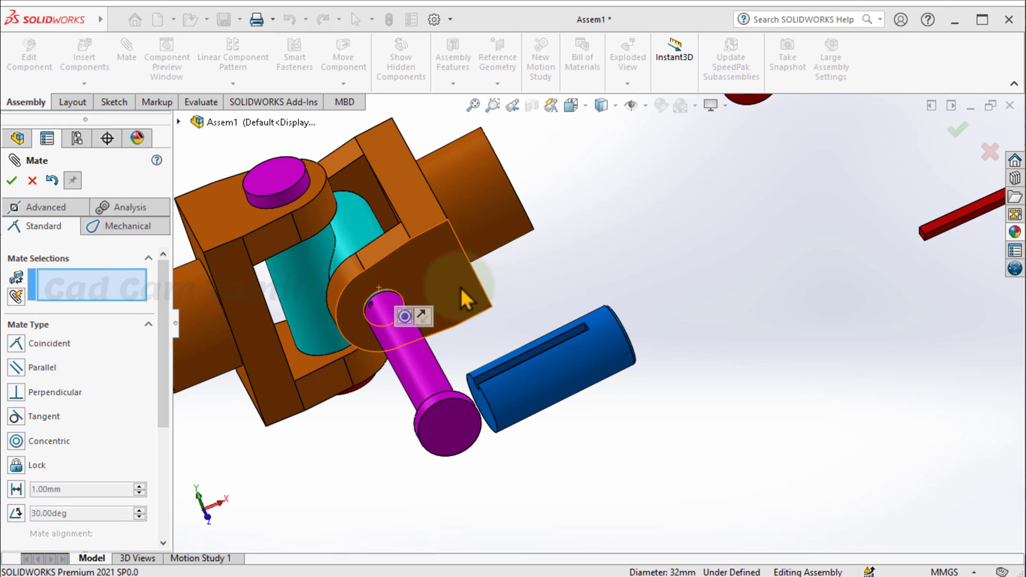
- Mate the underside of the second pin's head coincident with the outer face of the second fork's arm
{"action": "middle_click_drag", "start_coordinate": [579, 269], "coordinate": [648, 451]}
{"action": "scroll", "coordinate": [435, 403], "scroll_direction": "down", "scroll_amount": 4}
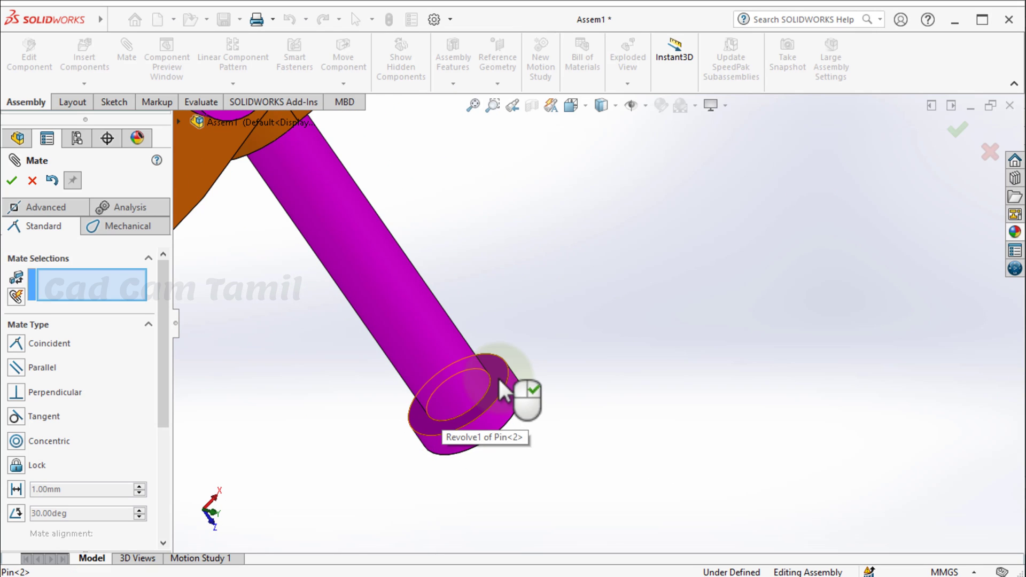
{"action": "left_click", "coordinate": [499, 377]}
{"action": "scroll", "coordinate": [520, 449], "scroll_direction": "up", "scroll_amount": 5}
{"action": "middle_click_drag", "start_coordinate": [520, 449], "coordinate": [495, 342]}
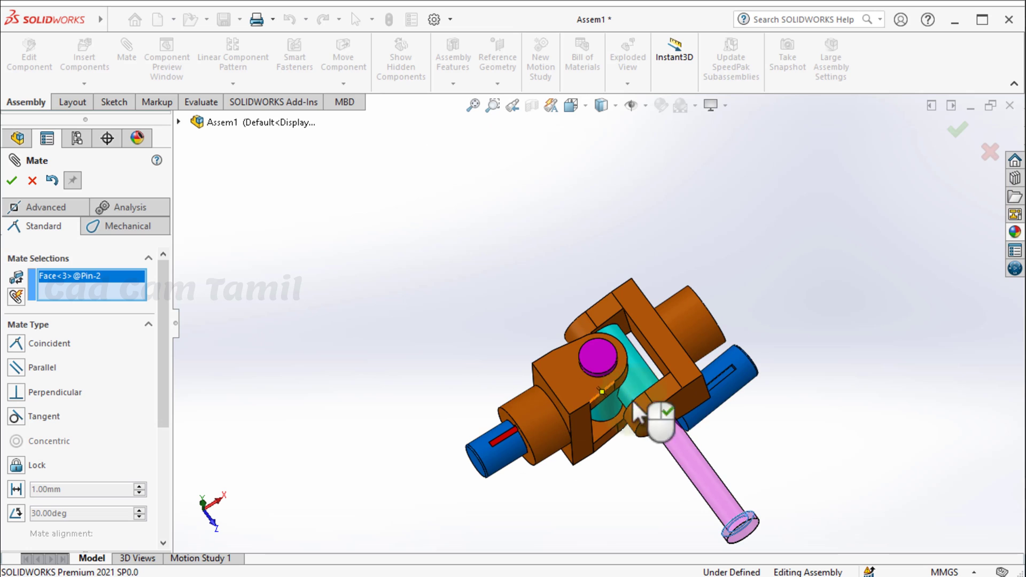
{"action": "left_click", "coordinate": [704, 419]}
{"action": "scroll", "coordinate": [657, 396], "scroll_direction": "down", "scroll_amount": 6}
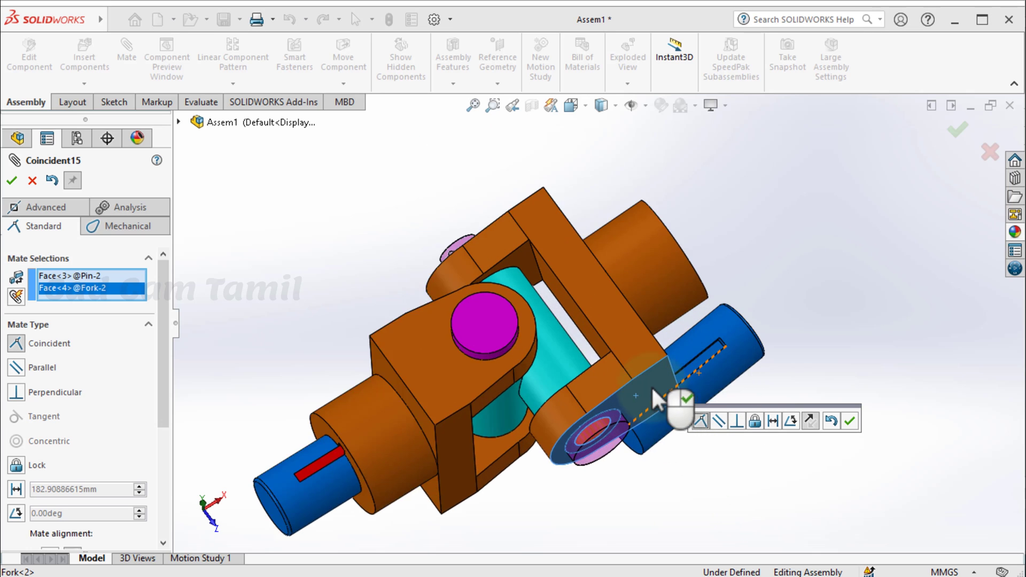
{"action": "left_click", "coordinate": [850, 422]}
- Mate the second collar's inner bore concentric with the protruding end of the second pin
{"action": "scroll", "coordinate": [738, 465], "scroll_direction": "up", "scroll_amount": 6}
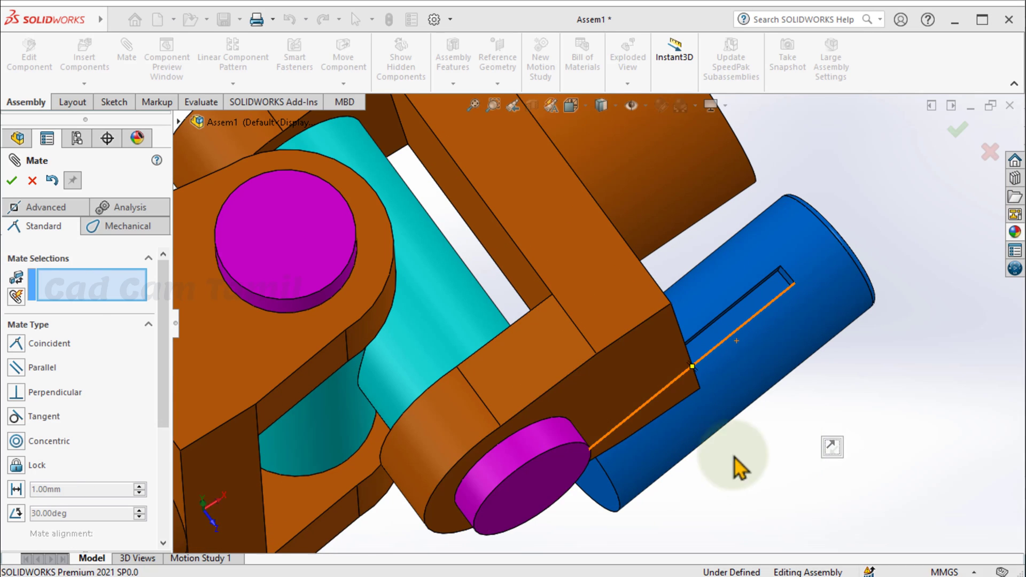
{"action": "middle_click_drag", "start_coordinate": [737, 465], "coordinate": [550, 473]}
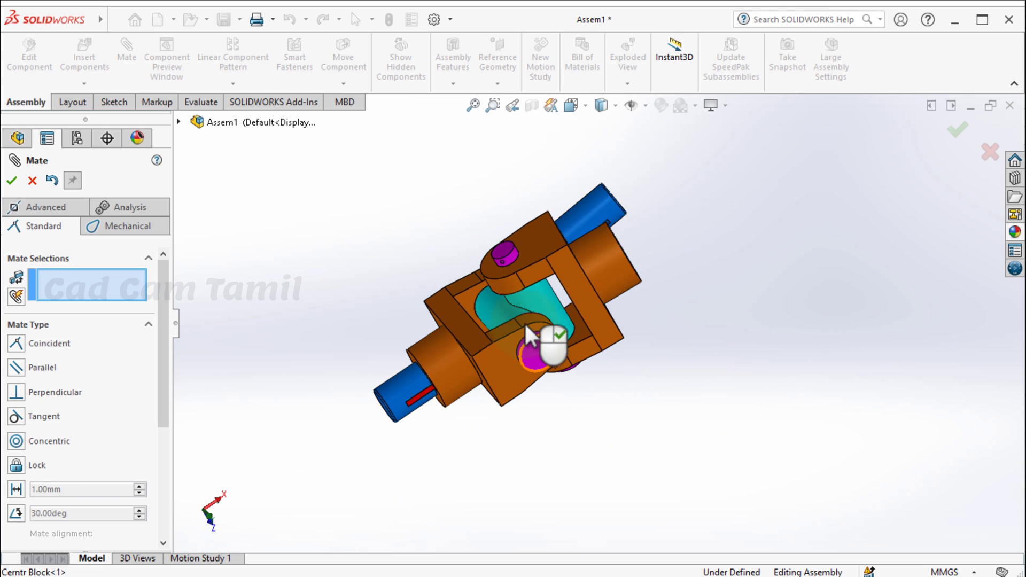
{"action": "scroll", "coordinate": [510, 235], "scroll_direction": "down", "scroll_amount": 3}
{"action": "scroll", "coordinate": [325, 296], "scroll_direction": "up", "scroll_amount": 5}
{"action": "scroll", "coordinate": [668, 428], "scroll_direction": "up", "scroll_amount": 3}
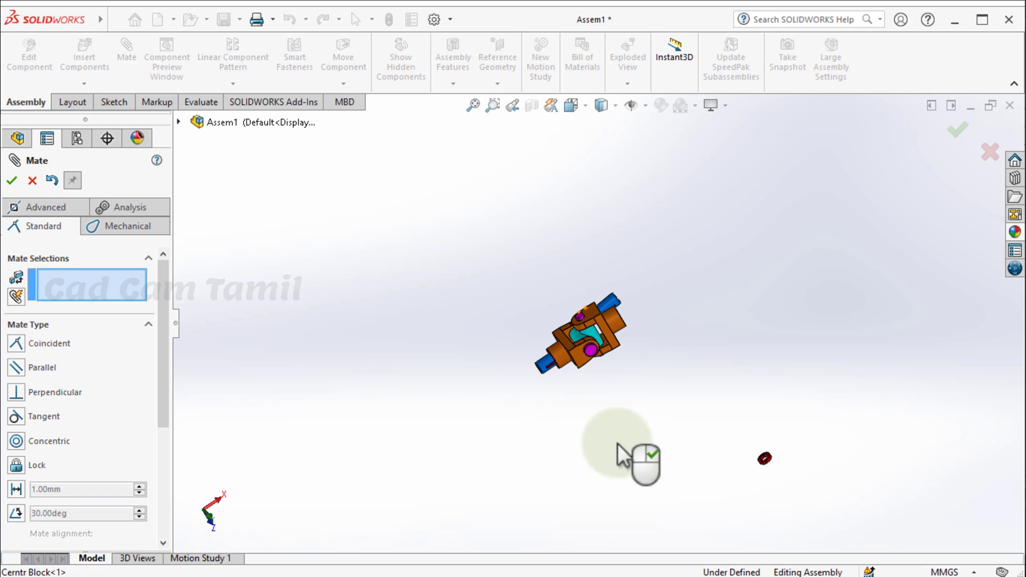
{"action": "scroll", "coordinate": [745, 398], "scroll_direction": "down", "scroll_amount": 8}
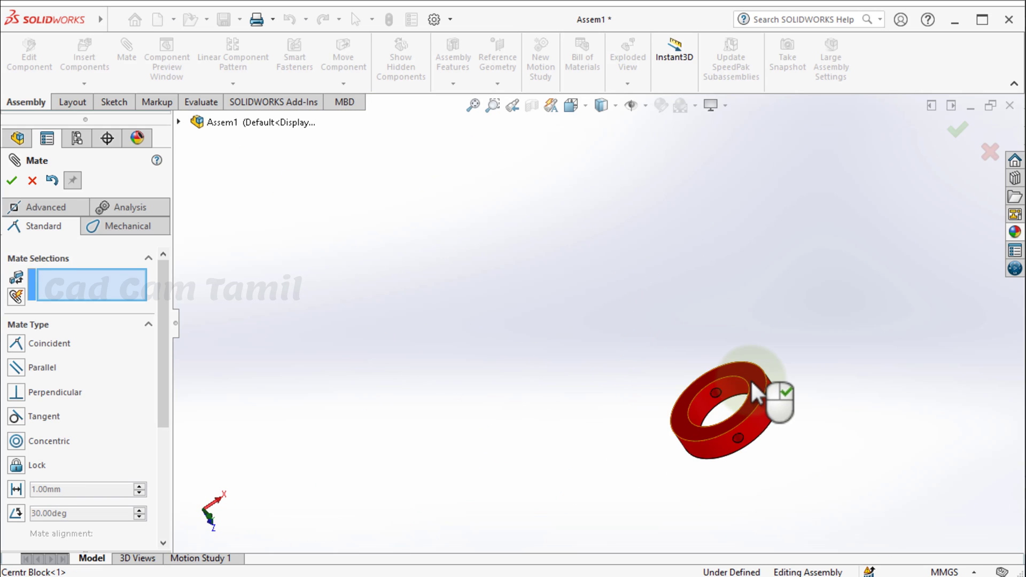
{"action": "left_click", "coordinate": [748, 405]}
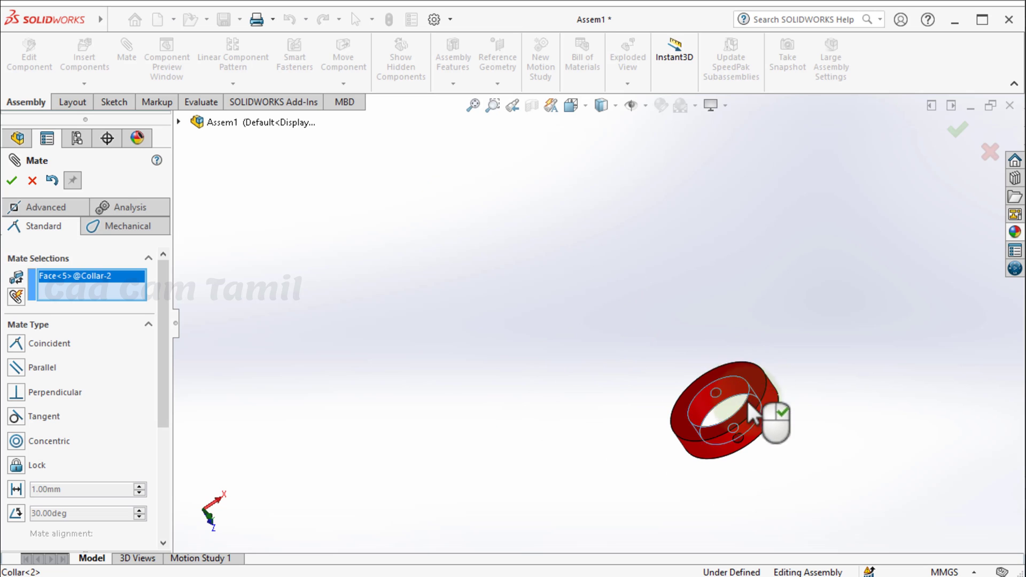
{"action": "scroll", "coordinate": [813, 465], "scroll_direction": "up", "scroll_amount": 6}
{"action": "scroll", "coordinate": [374, 222], "scroll_direction": "down", "scroll_amount": 3}
{"action": "scroll", "coordinate": [527, 200], "scroll_direction": "down", "scroll_amount": 4}
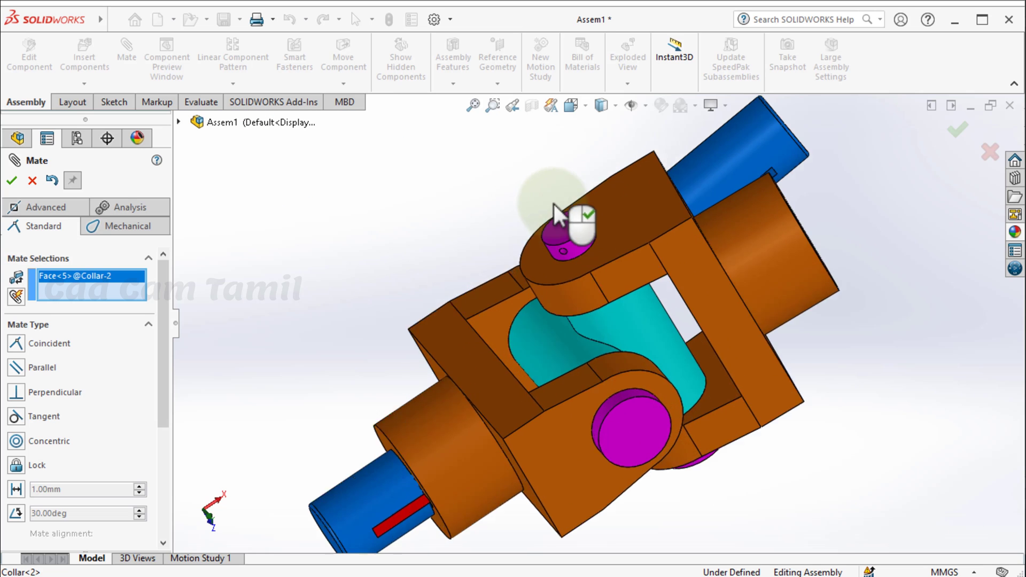
{"action": "scroll", "coordinate": [553, 204], "scroll_direction": "down", "scroll_amount": 2}
{"action": "left_click", "coordinate": [600, 273]}
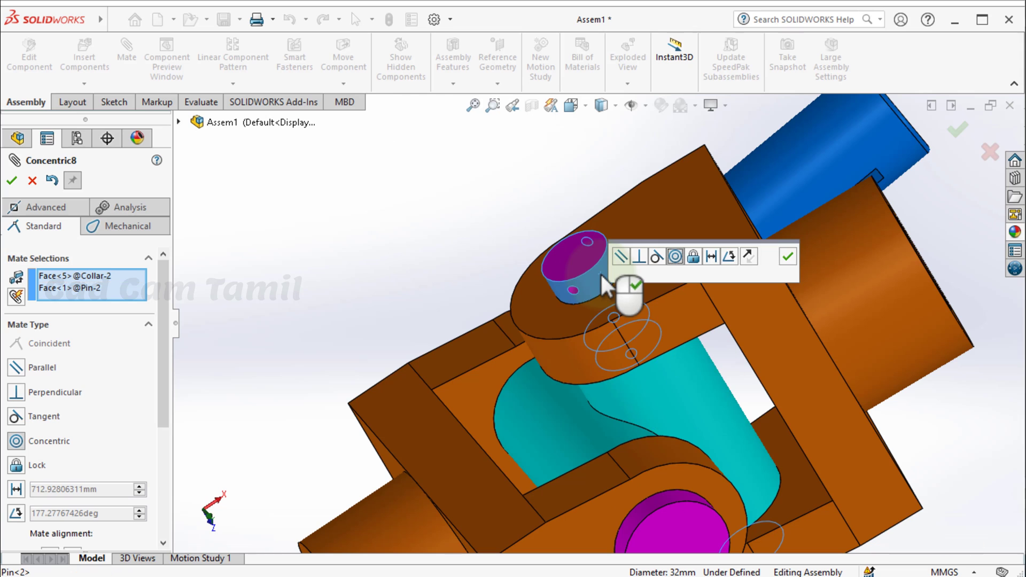
{"action": "left_click", "coordinate": [788, 257]}
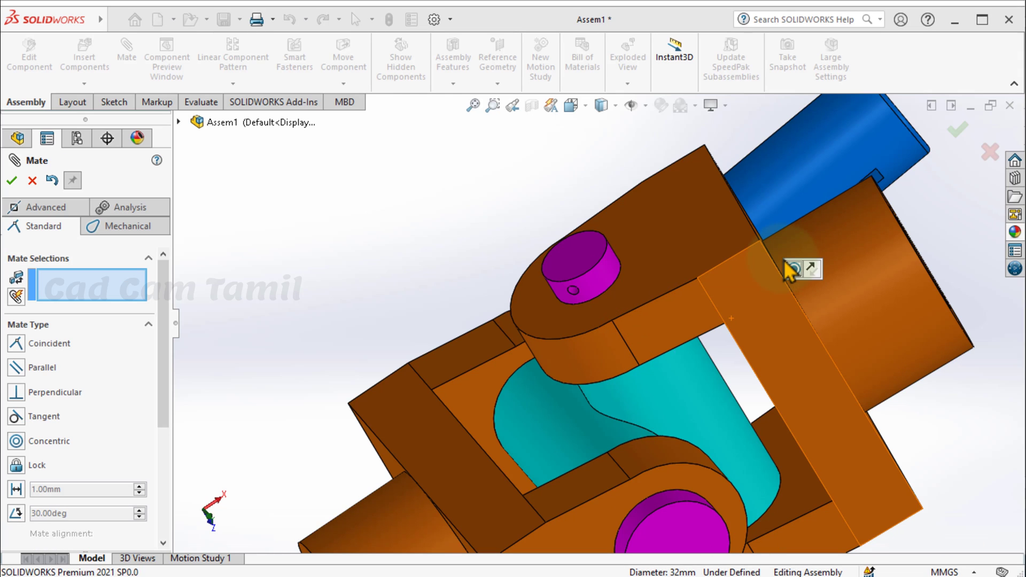
- Hide the second fork and the center block, and pull the second collar out to the free end of its pin
{"action": "left_click", "coordinate": [767, 306]}
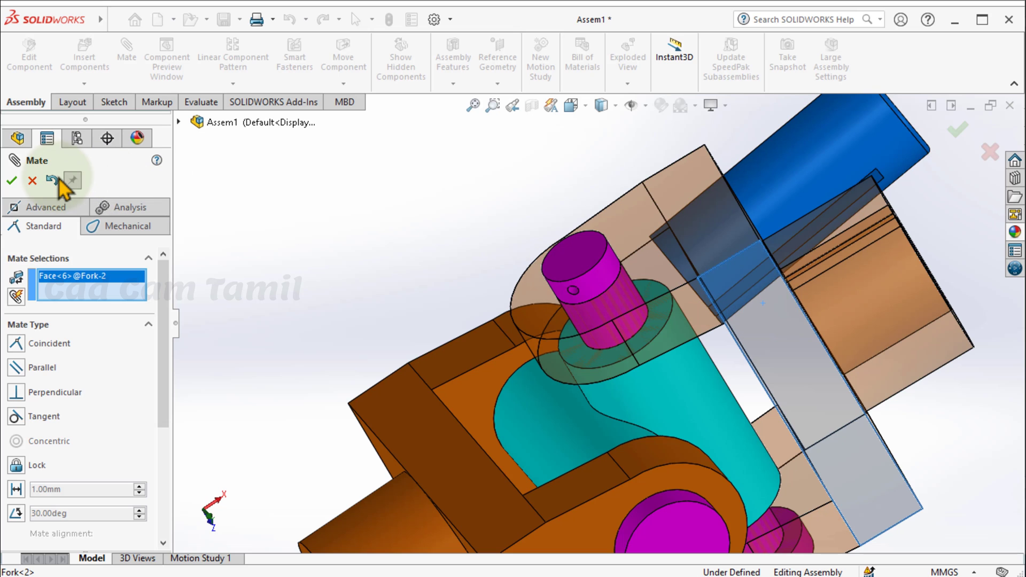
{"action": "left_click", "coordinate": [34, 182]}
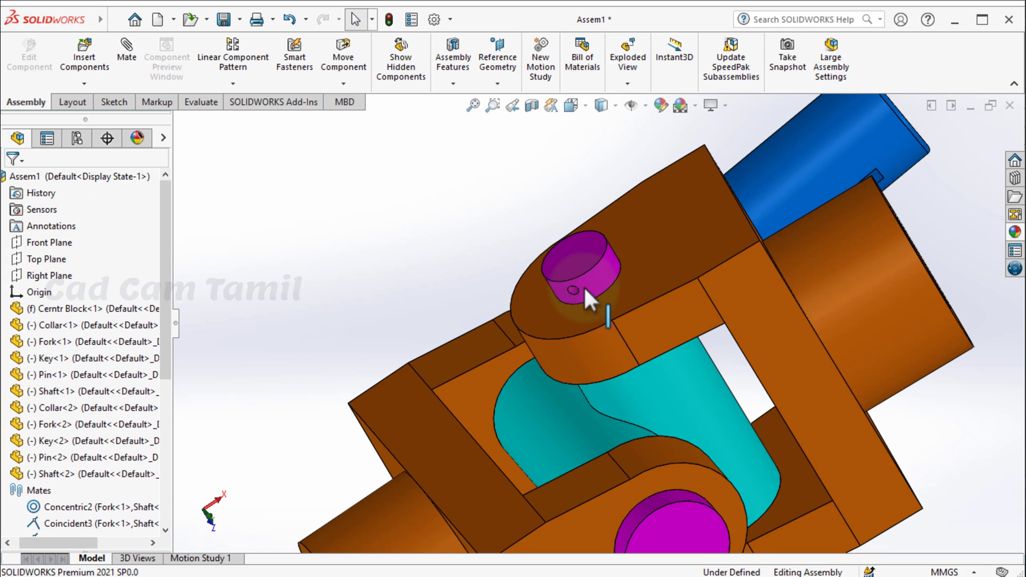
{"action": "left_click", "coordinate": [736, 302]}
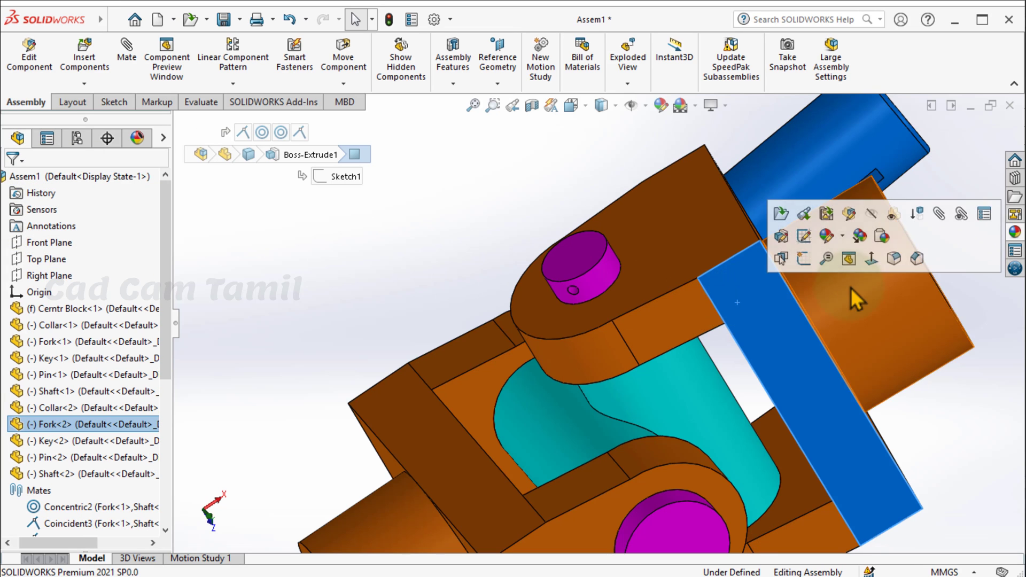
{"action": "left_click", "coordinate": [891, 215]}
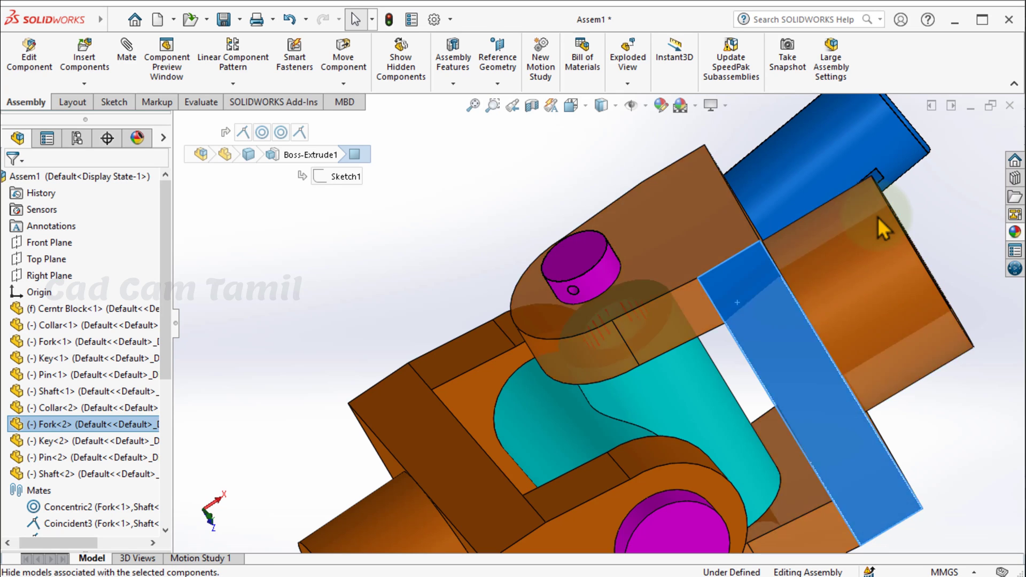
{"action": "left_click", "coordinate": [672, 343]}
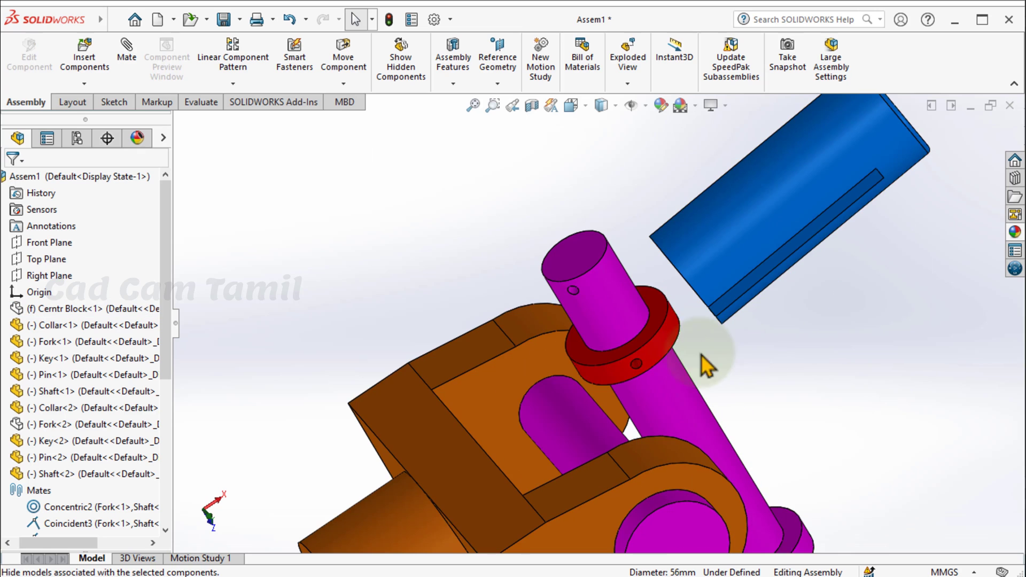
{"action": "left_click_drag", "start_coordinate": [662, 346], "coordinate": [524, 228]}
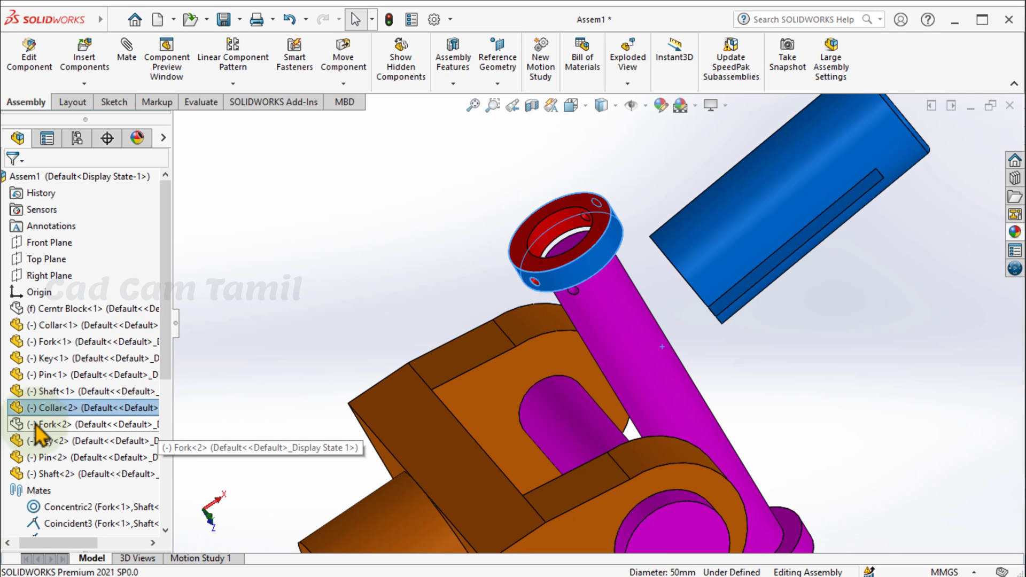
{"action": "left_click", "coordinate": [67, 474]}
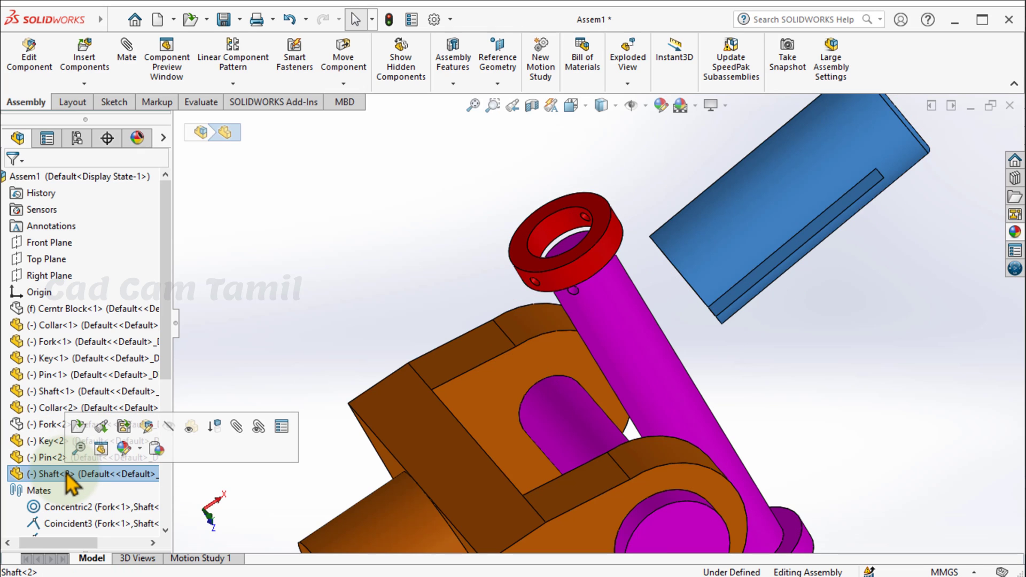
{"action": "left_click", "coordinate": [169, 433]}
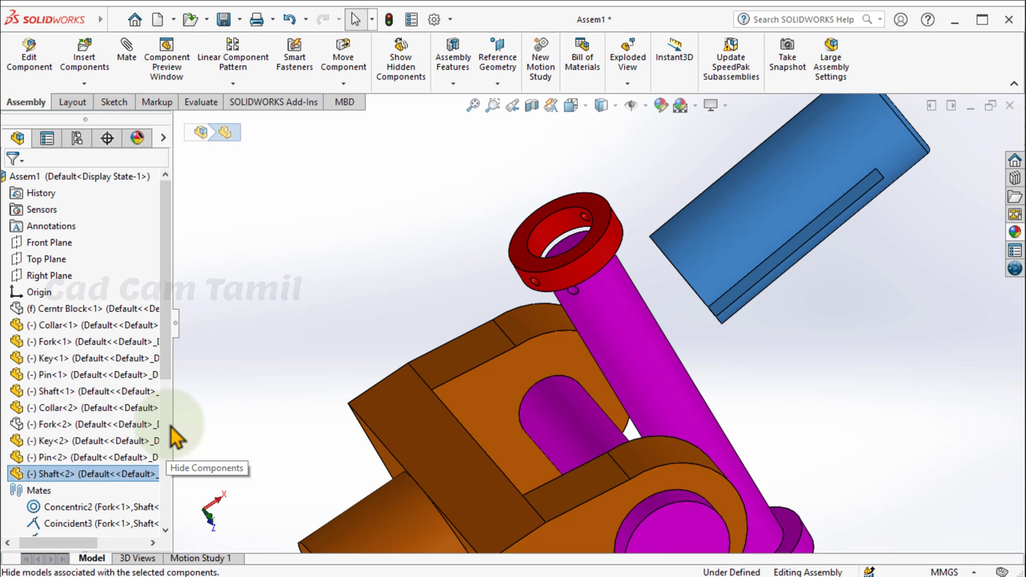
{"action": "left_click", "coordinate": [86, 473]}
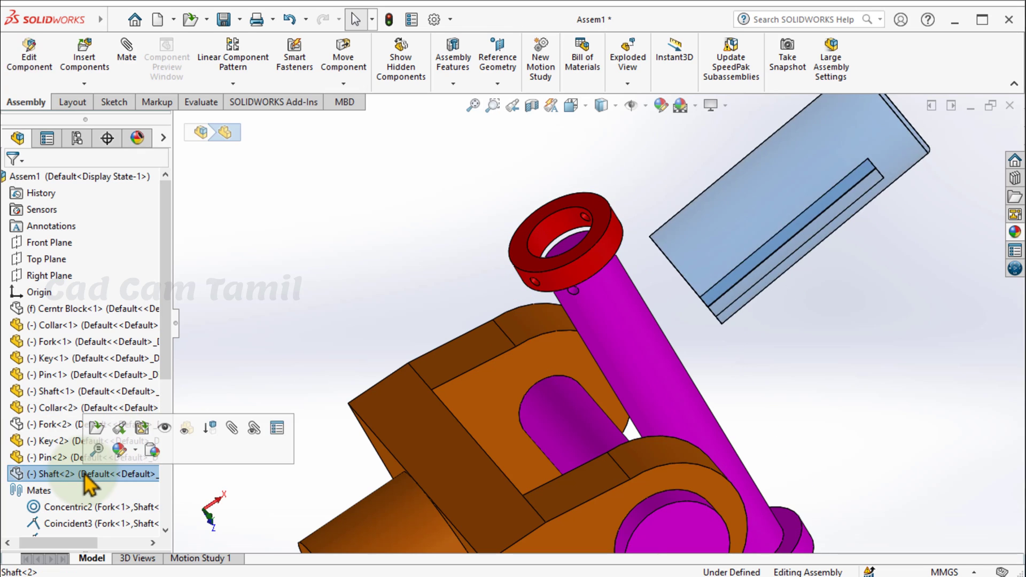
{"action": "left_click", "coordinate": [164, 427]}
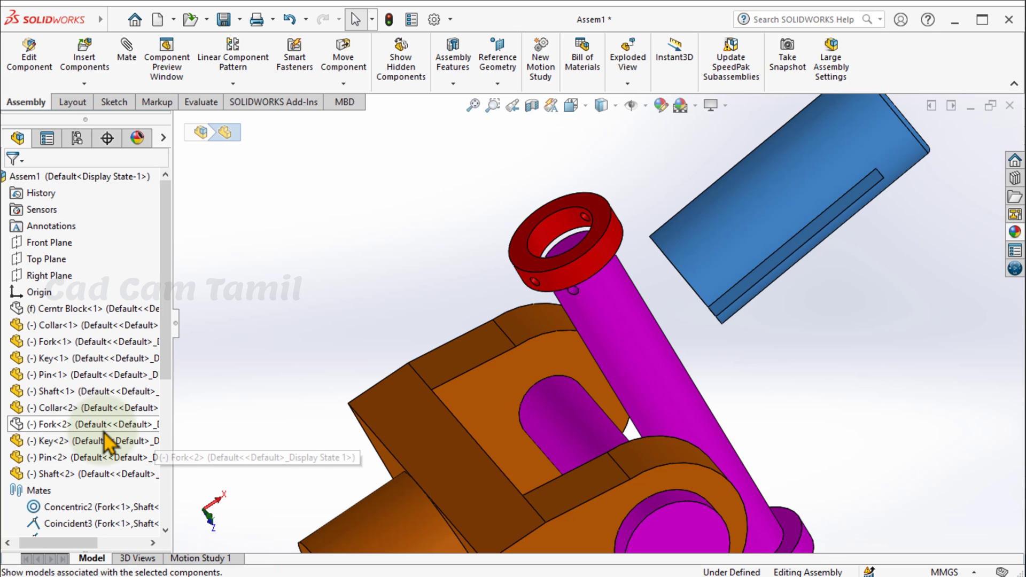
- Show the hidden second fork and center block again
{"action": "left_click", "coordinate": [52, 427]}
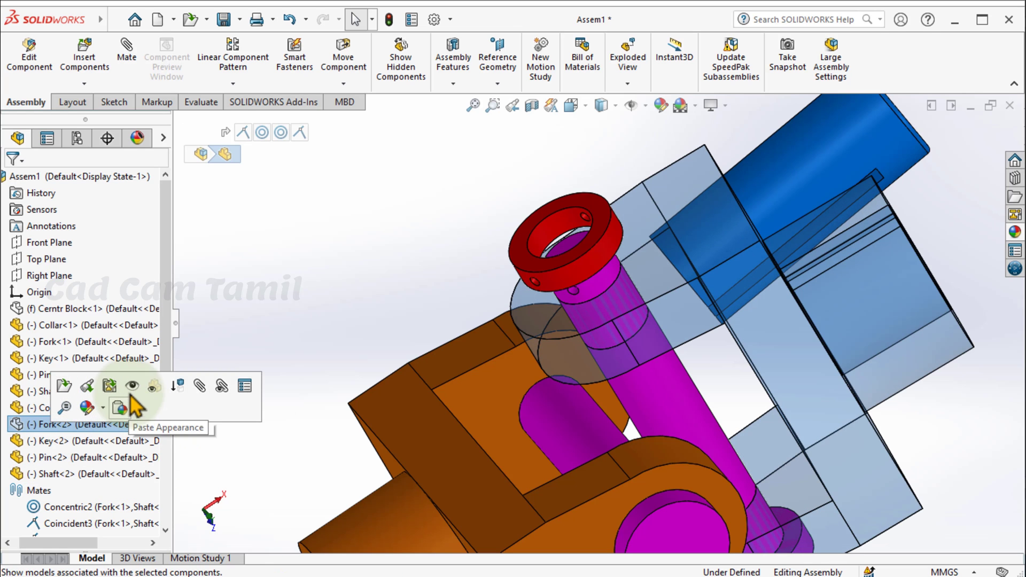
{"action": "left_click", "coordinate": [126, 405]}
{"action": "left_click", "coordinate": [51, 312]}
{"action": "left_click", "coordinate": [94, 283]}
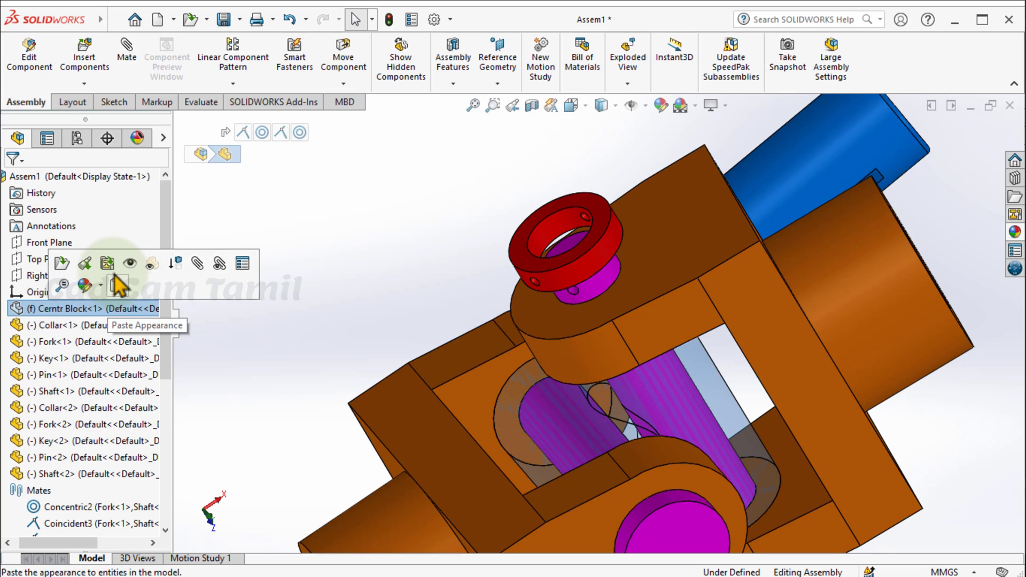
{"action": "left_click", "coordinate": [179, 342]}
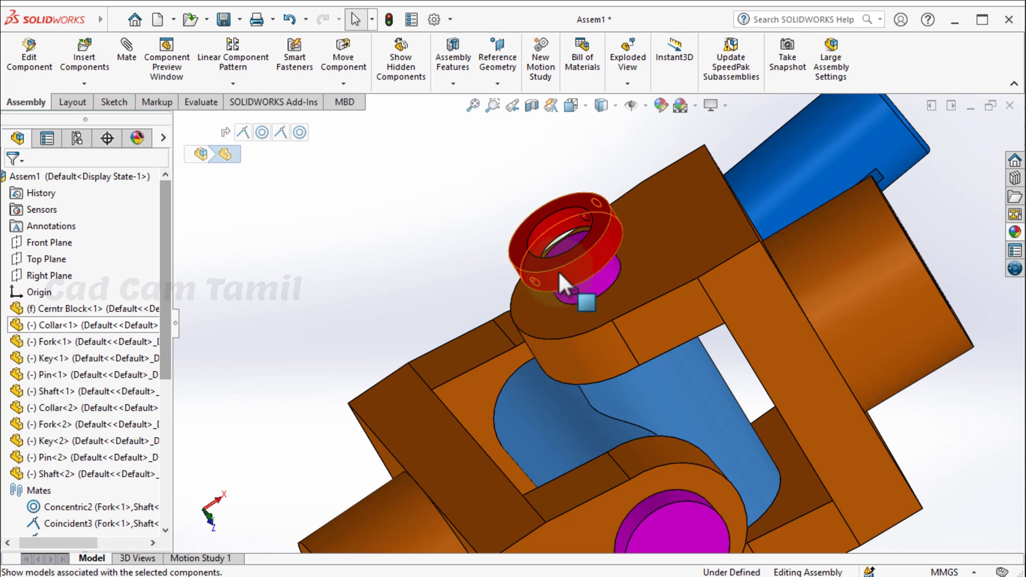
- Mate the outer flat face of the second collar coincident with the end face of the second pin
{"action": "scroll", "coordinate": [558, 258], "scroll_direction": "down", "scroll_amount": 1}
{"action": "left_click", "coordinate": [535, 205]}
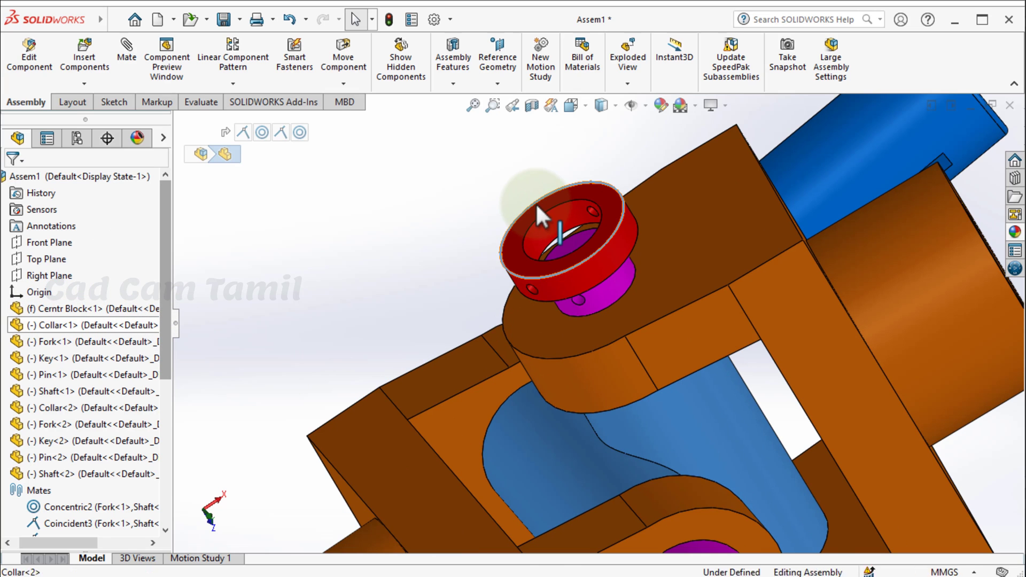
{"action": "left_click", "coordinate": [537, 205]}
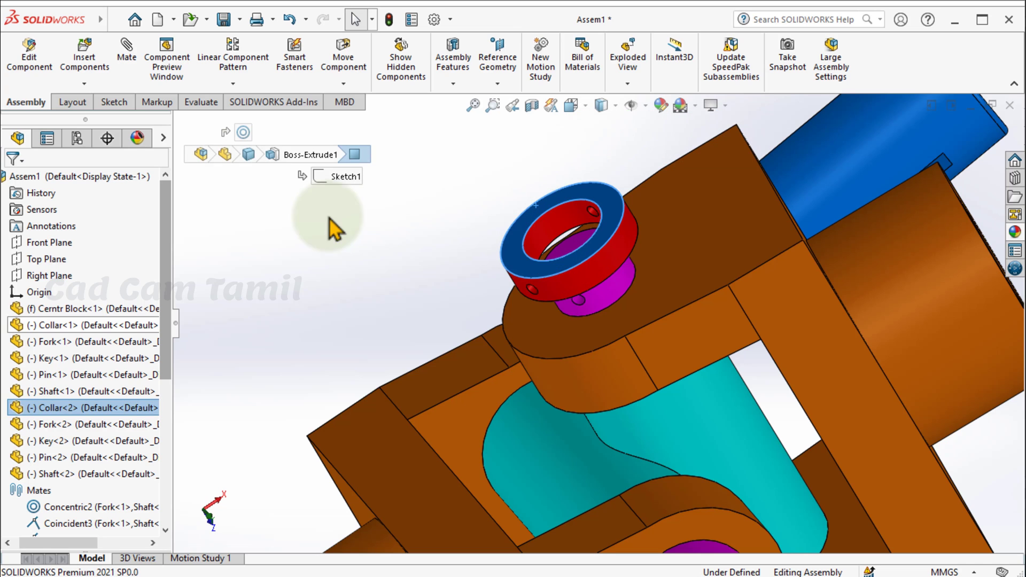
{"action": "left_click", "coordinate": [308, 274]}
{"action": "left_click", "coordinate": [126, 53]}
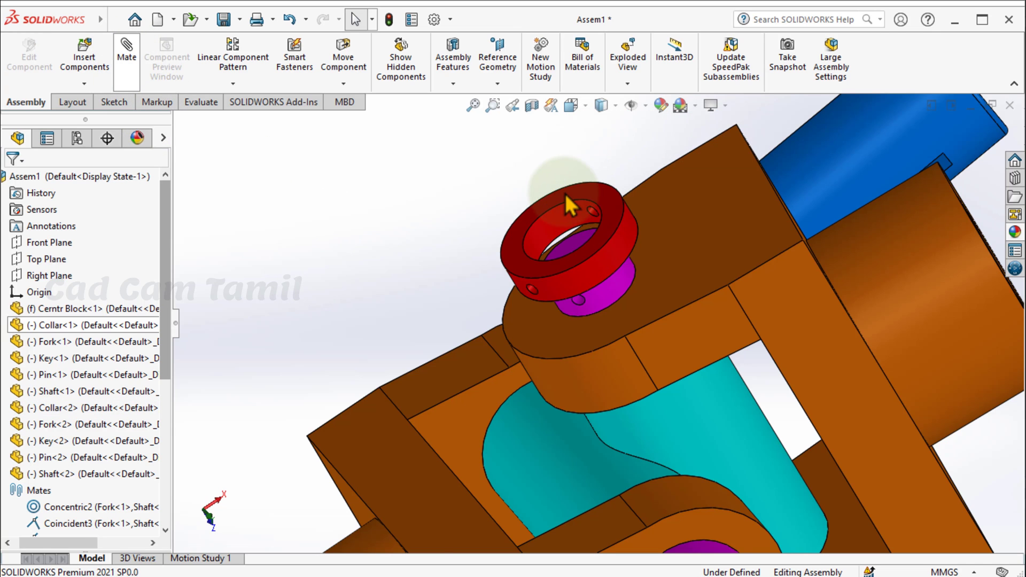
{"action": "scroll", "coordinate": [564, 191], "scroll_direction": "down", "scroll_amount": 2}
{"action": "left_click", "coordinate": [561, 214]}
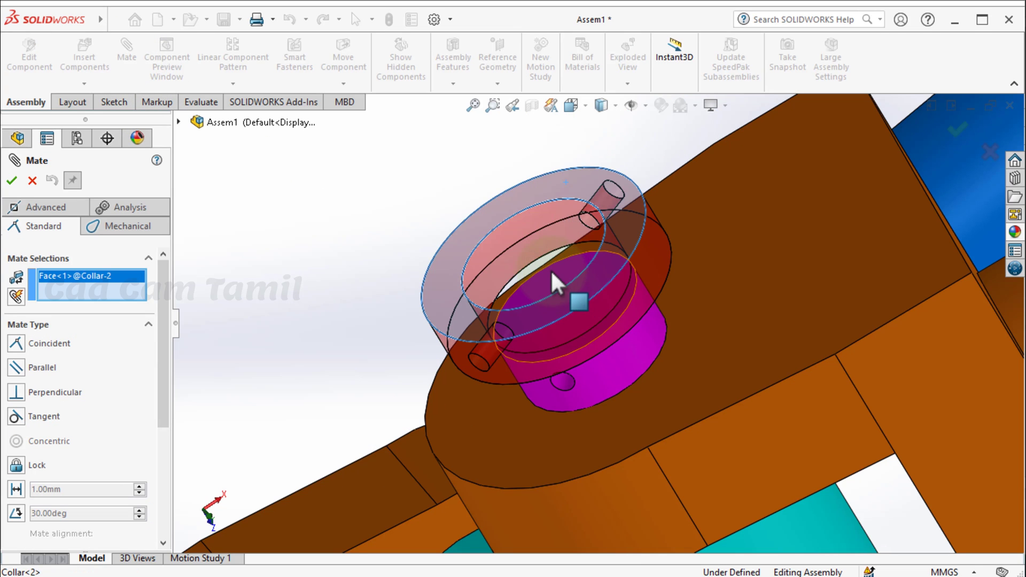
{"action": "left_click", "coordinate": [551, 270]}
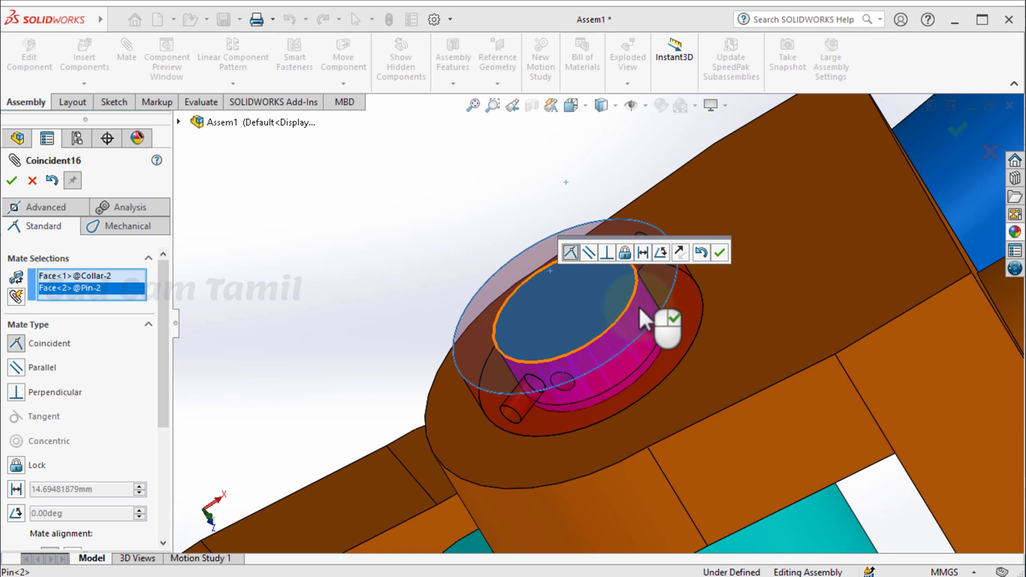
{"action": "left_click", "coordinate": [719, 252]}
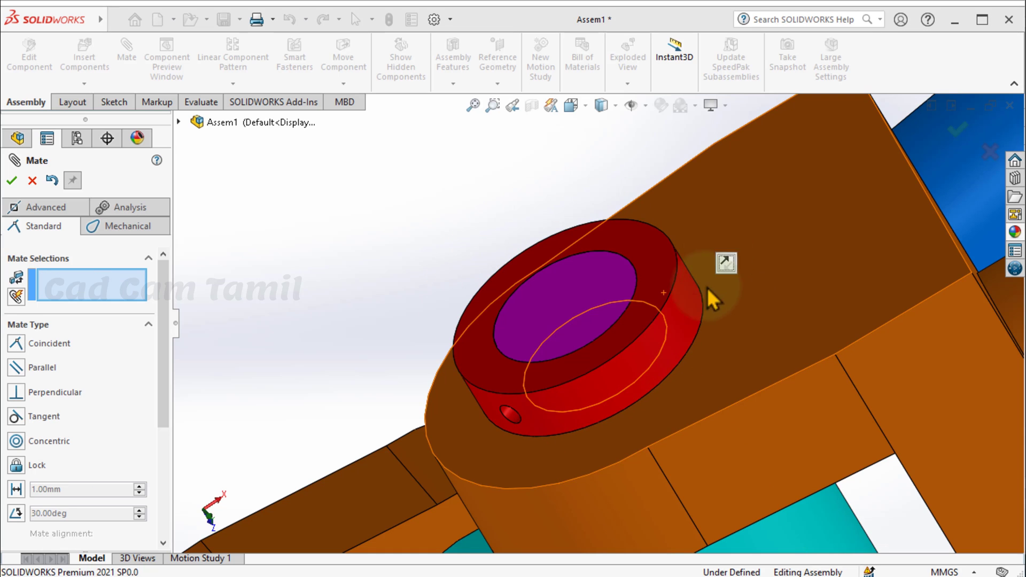
- Mate the small cross hole in the second collar concentric with the cross hole in the second pin
{"action": "left_click", "coordinate": [514, 416]}
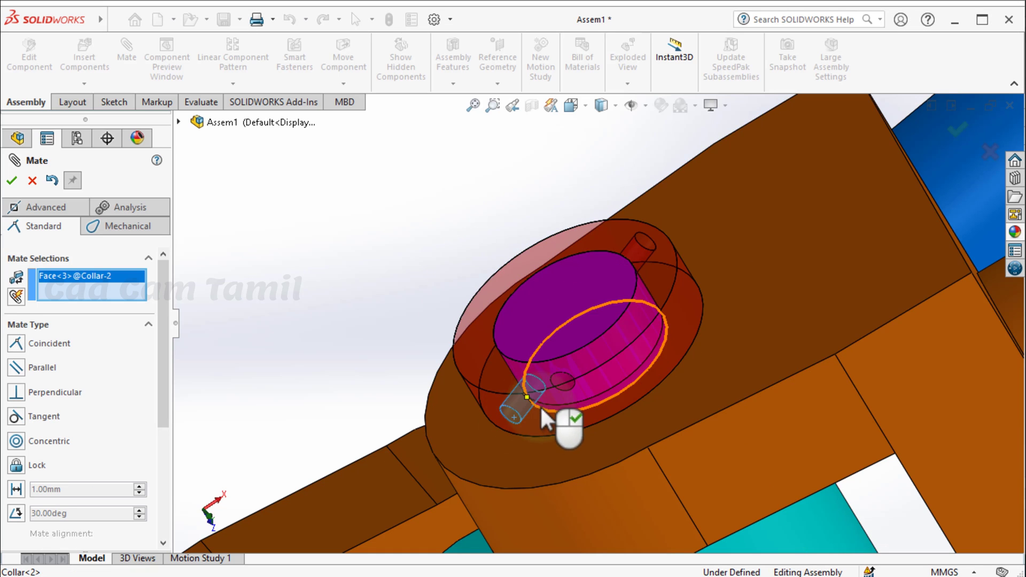
{"action": "left_click", "coordinate": [566, 398]}
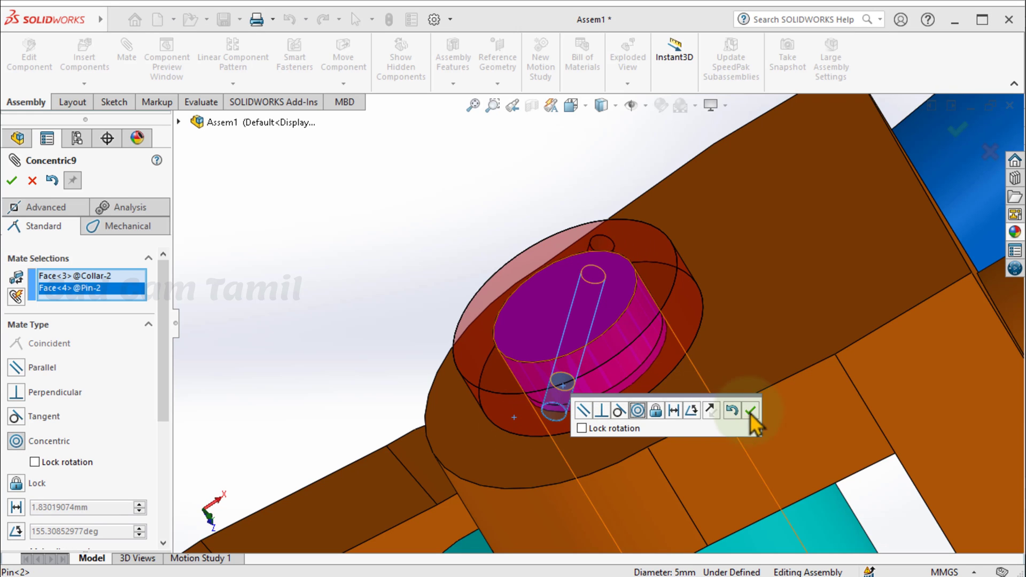
{"action": "left_click", "coordinate": [750, 413]}
- Mate the second shaft's cylindrical surface concentric with the bore of the second fork's hub
{"action": "scroll", "coordinate": [735, 412], "scroll_direction": "up", "scroll_amount": 10}
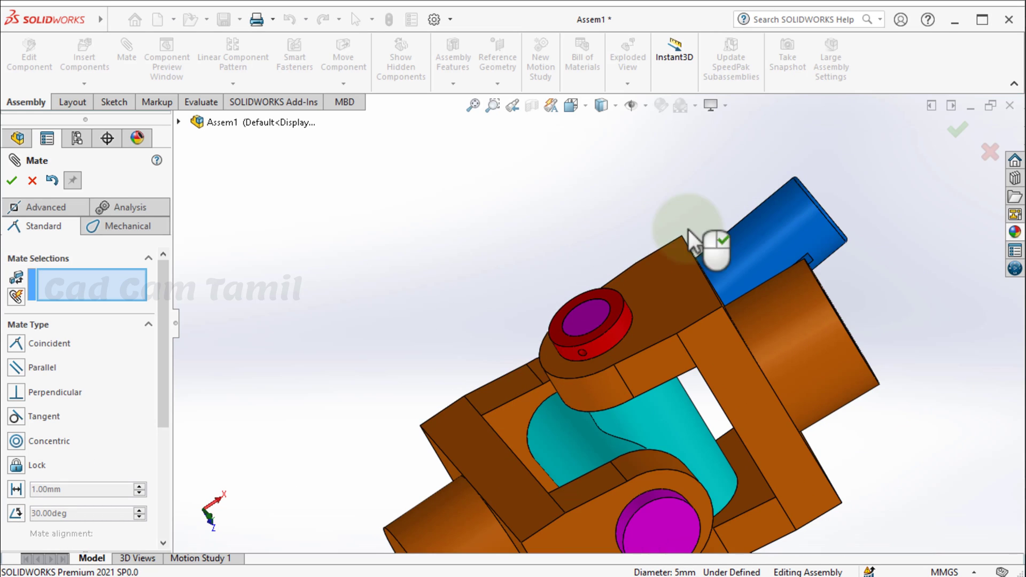
{"action": "middle_click_drag", "start_coordinate": [649, 374], "coordinate": [587, 308]}
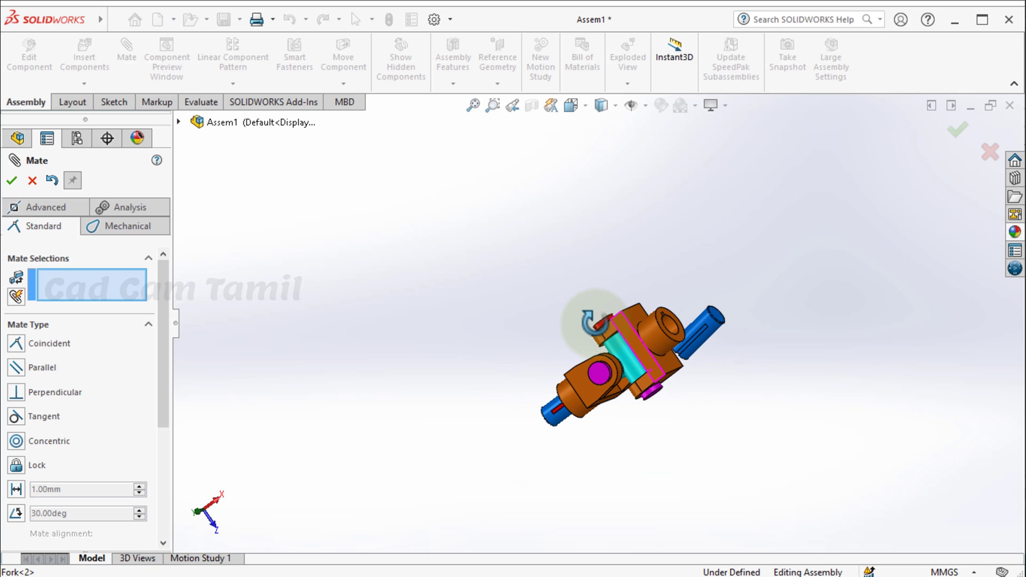
{"action": "scroll", "coordinate": [723, 342], "scroll_direction": "down", "scroll_amount": 5}
{"action": "scroll", "coordinate": [723, 338], "scroll_direction": "down", "scroll_amount": 3}
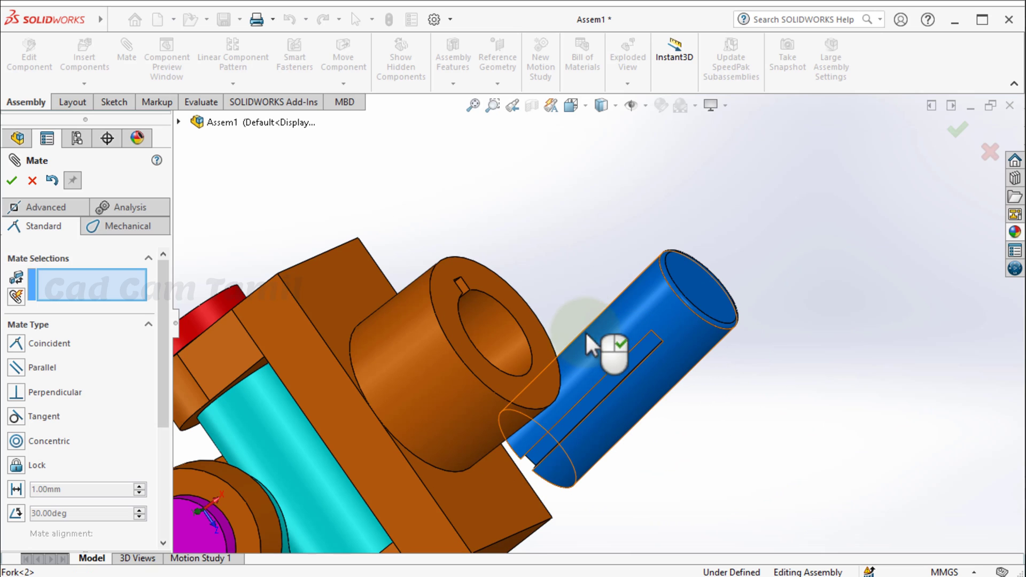
{"action": "scroll", "coordinate": [417, 261], "scroll_direction": "down", "scroll_amount": 3}
{"action": "left_click", "coordinate": [583, 295]}
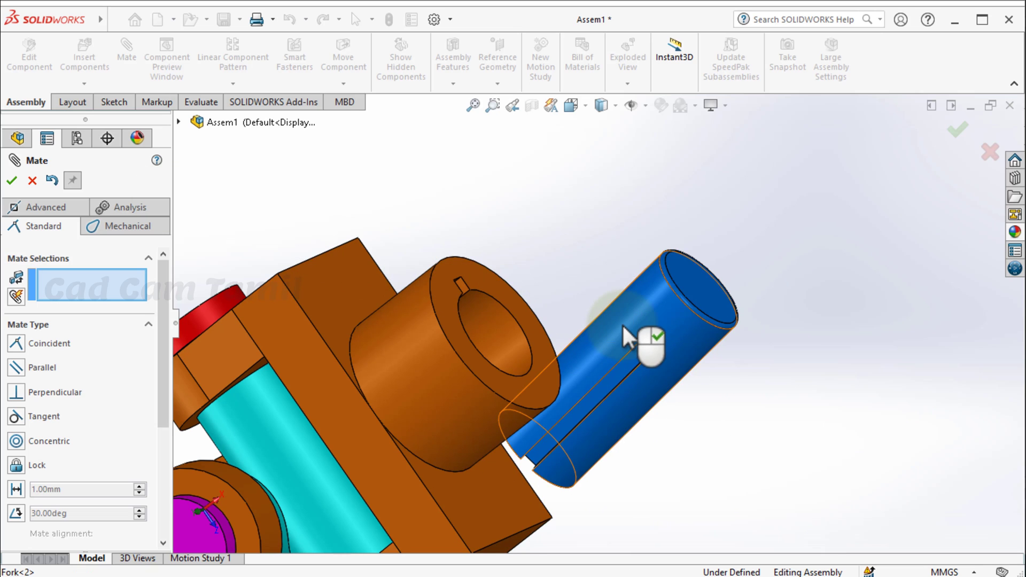
{"action": "left_click", "coordinate": [502, 328]}
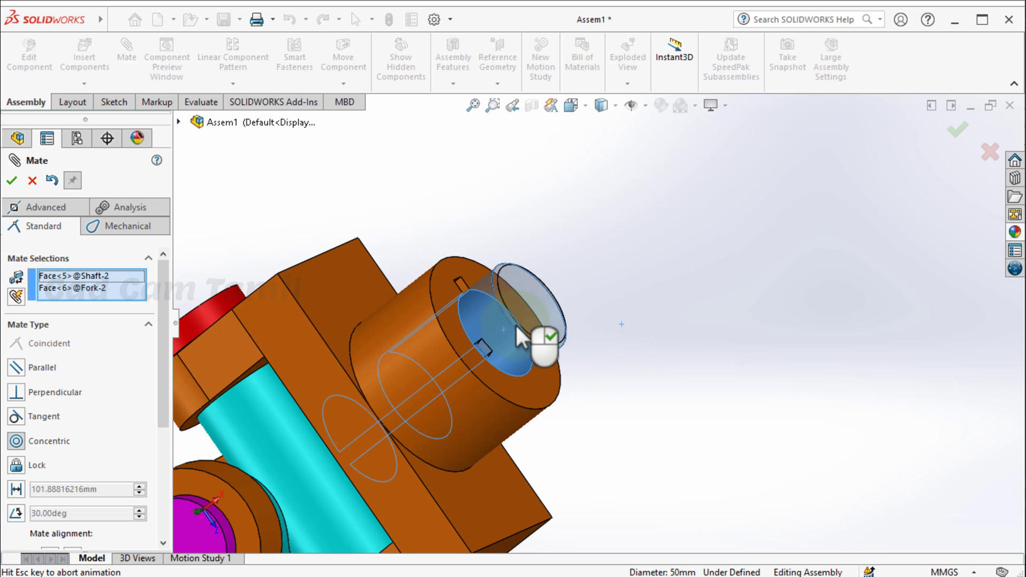
{"action": "left_click", "coordinate": [701, 349]}
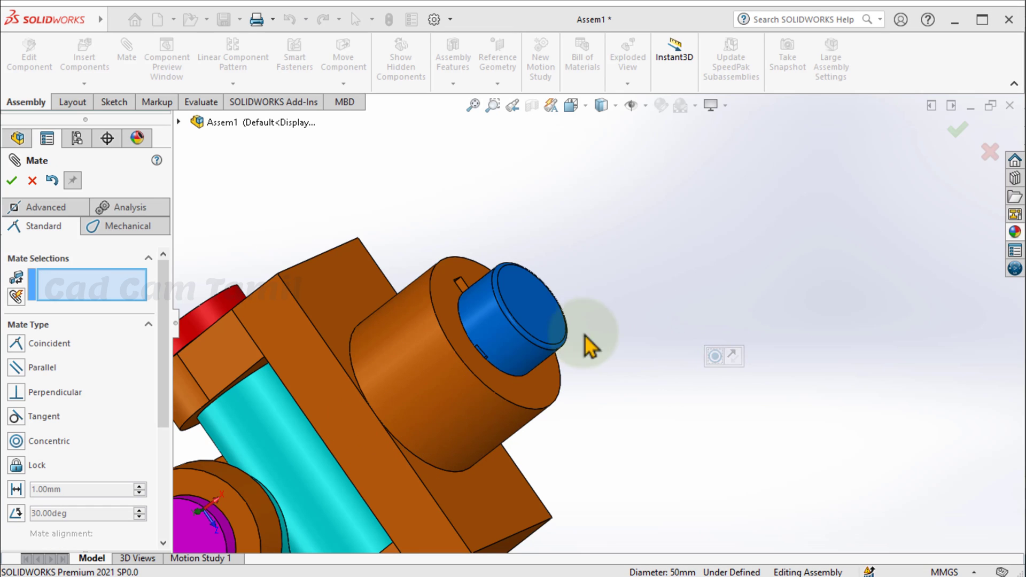
- Pull the second shaft out of the hub and mate its inner end face coincident with the bottom face of the second fork's bore
{"action": "left_click_drag", "start_coordinate": [588, 346], "coordinate": [825, 222]}
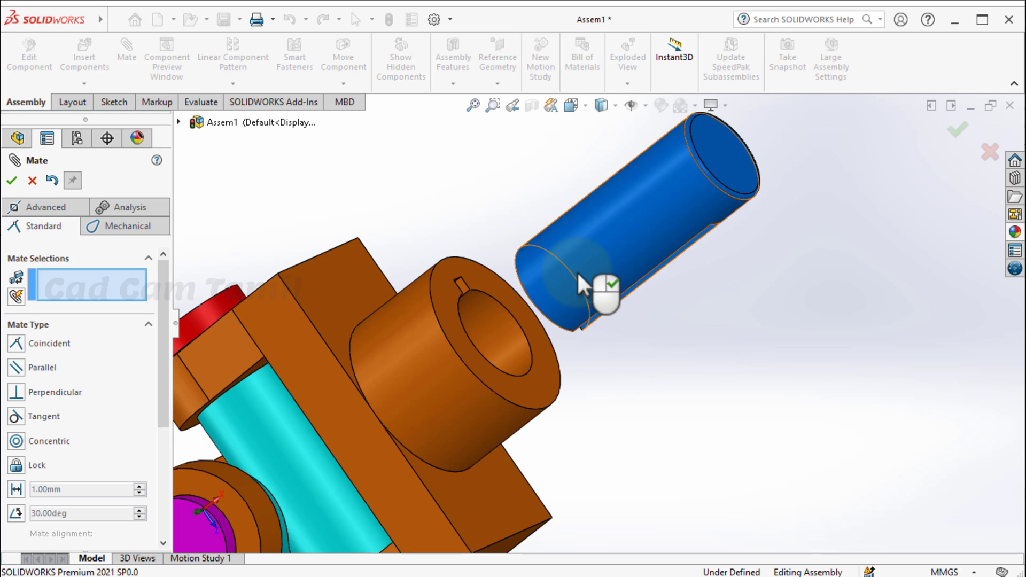
{"action": "middle_click_drag", "start_coordinate": [576, 271], "coordinate": [554, 291]}
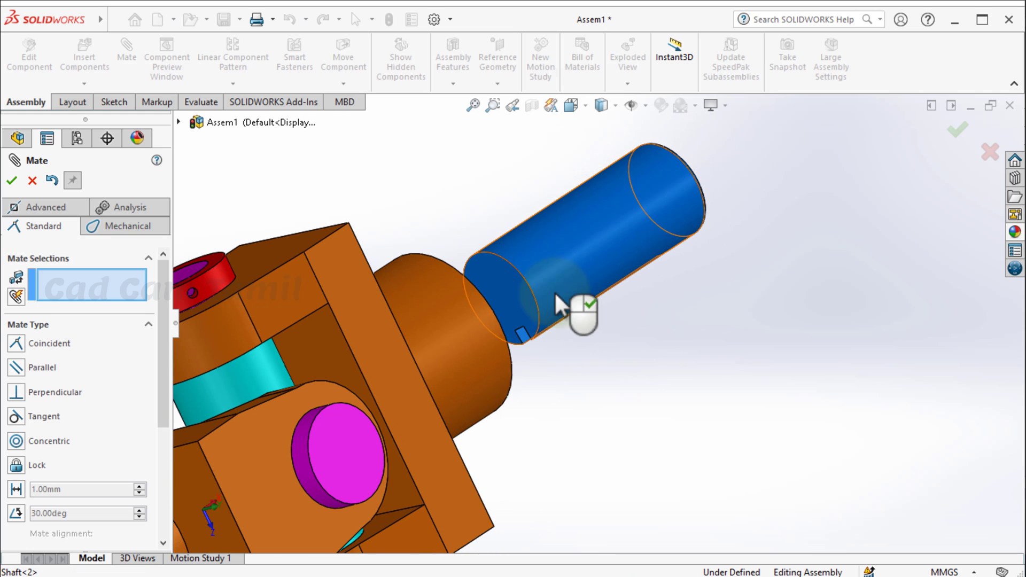
{"action": "left_click", "coordinate": [505, 291]}
{"action": "middle_click_drag", "start_coordinate": [596, 359], "coordinate": [462, 395]}
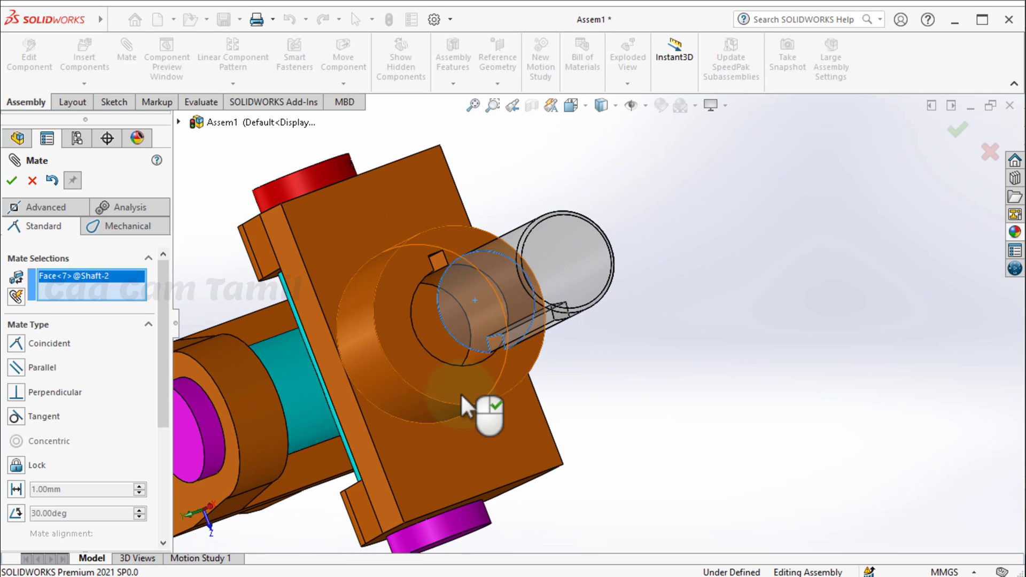
{"action": "left_click", "coordinate": [438, 339]}
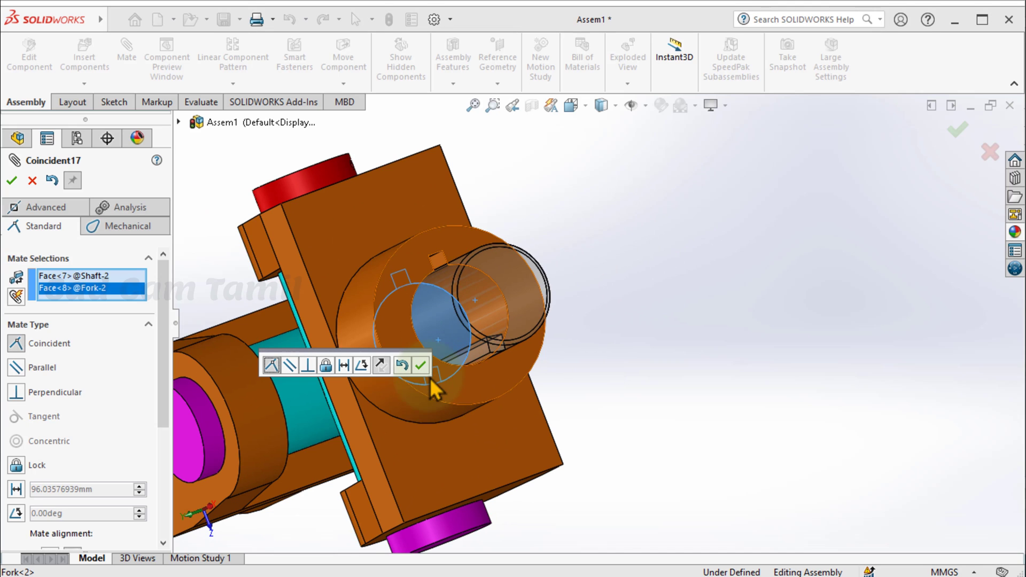
{"action": "scroll", "coordinate": [422, 376], "scroll_direction": "down", "scroll_amount": 3}
{"action": "left_click", "coordinate": [420, 366]}
- Add a 0-degree angle mate between the second shaft's keyway face and the matching keyway face in the second fork's hub
{"action": "scroll", "coordinate": [598, 355], "scroll_direction": "down", "scroll_amount": 5}
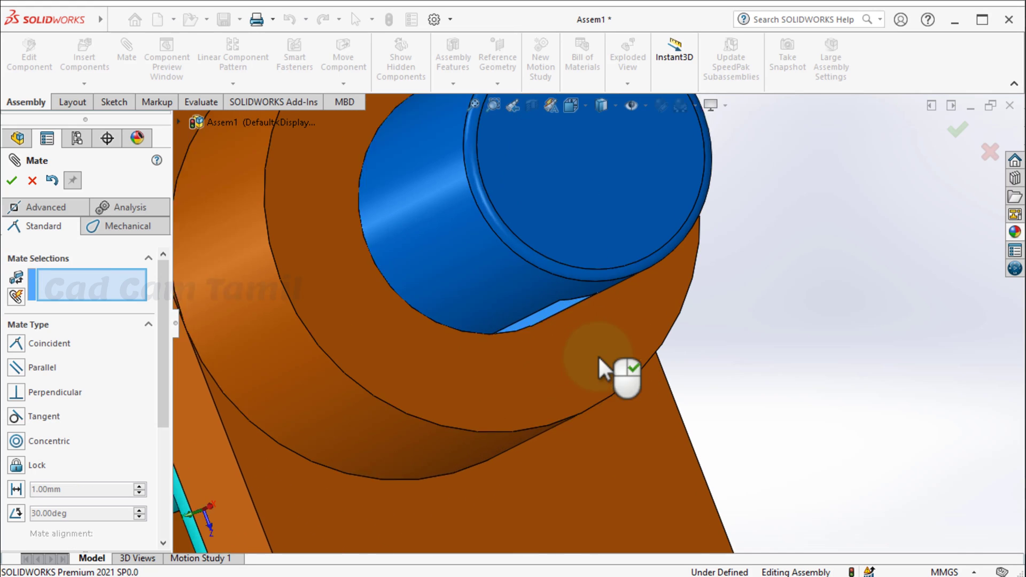
{"action": "scroll", "coordinate": [598, 354], "scroll_direction": "down", "scroll_amount": 2}
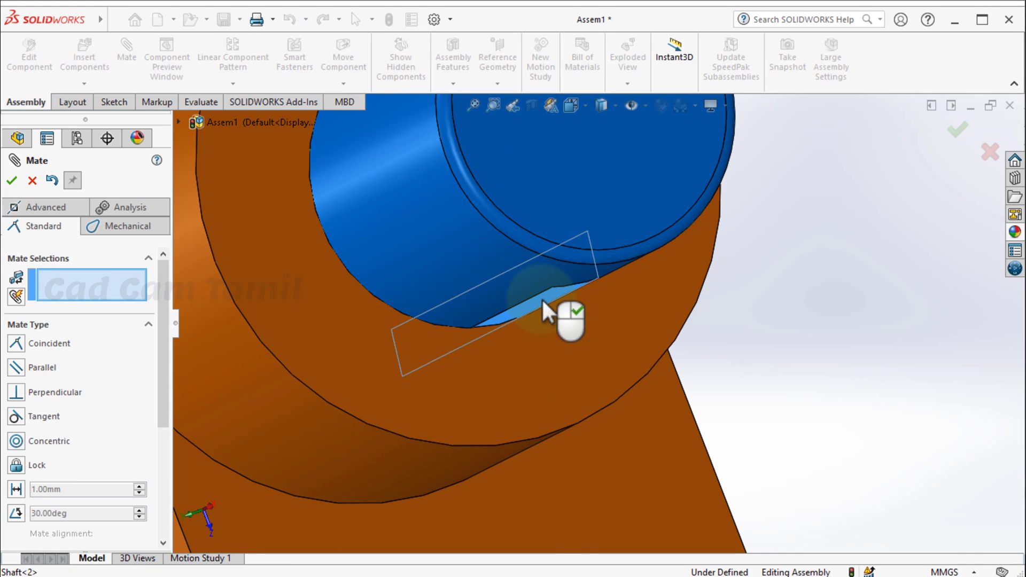
{"action": "left_click", "coordinate": [540, 300]}
{"action": "scroll", "coordinate": [541, 299], "scroll_direction": "up", "scroll_amount": 6}
{"action": "scroll", "coordinate": [522, 244], "scroll_direction": "down", "scroll_amount": 2}
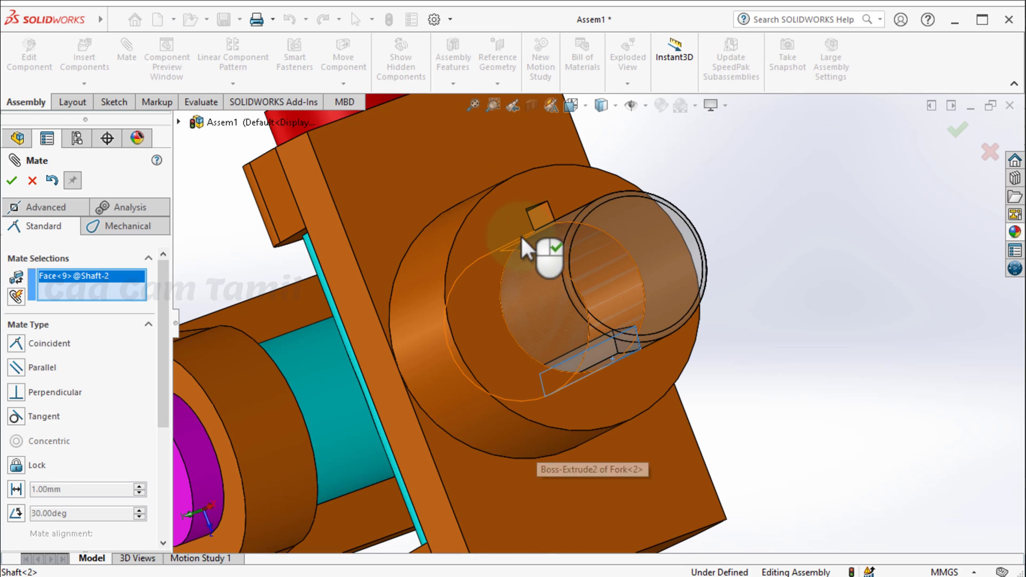
{"action": "left_click", "coordinate": [546, 216]}
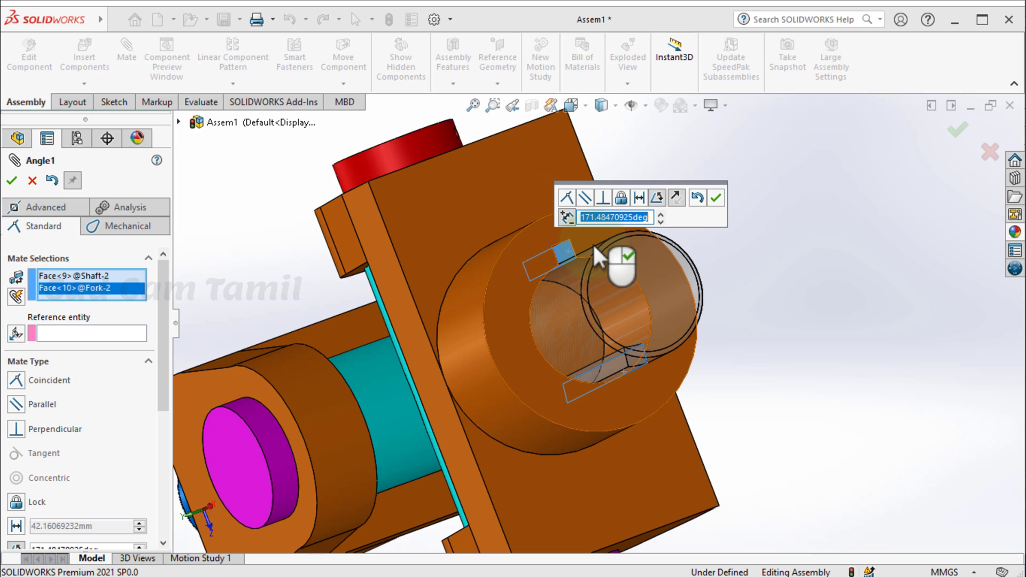
{"action": "type", "text": "0"}
{"action": "key", "text": "Return"}
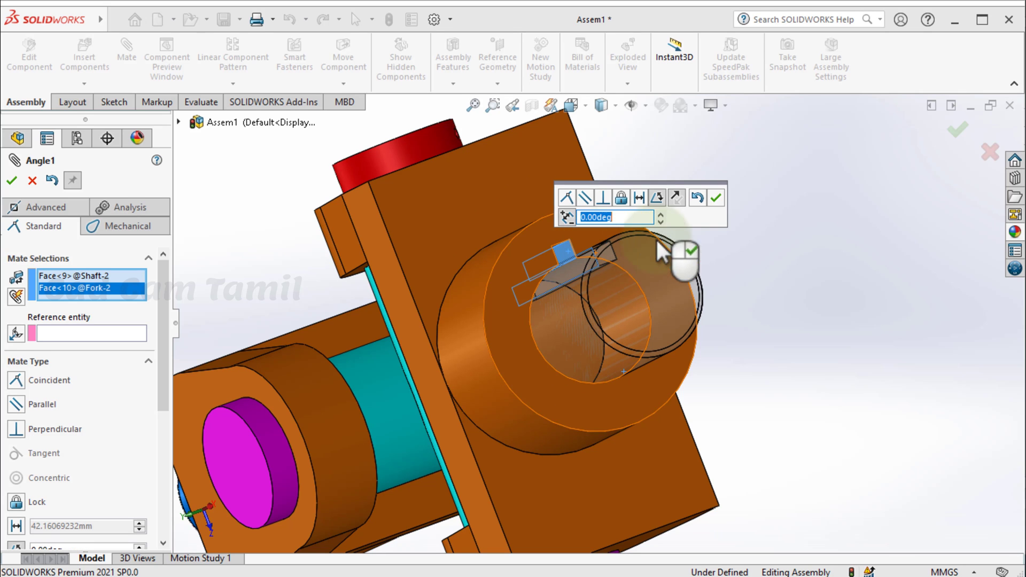
{"action": "key", "text": "Return"}
- Bring the second key from its distant position to just above the keyway of the second shaft
{"action": "scroll", "coordinate": [584, 248], "scroll_direction": "down", "scroll_amount": 8}
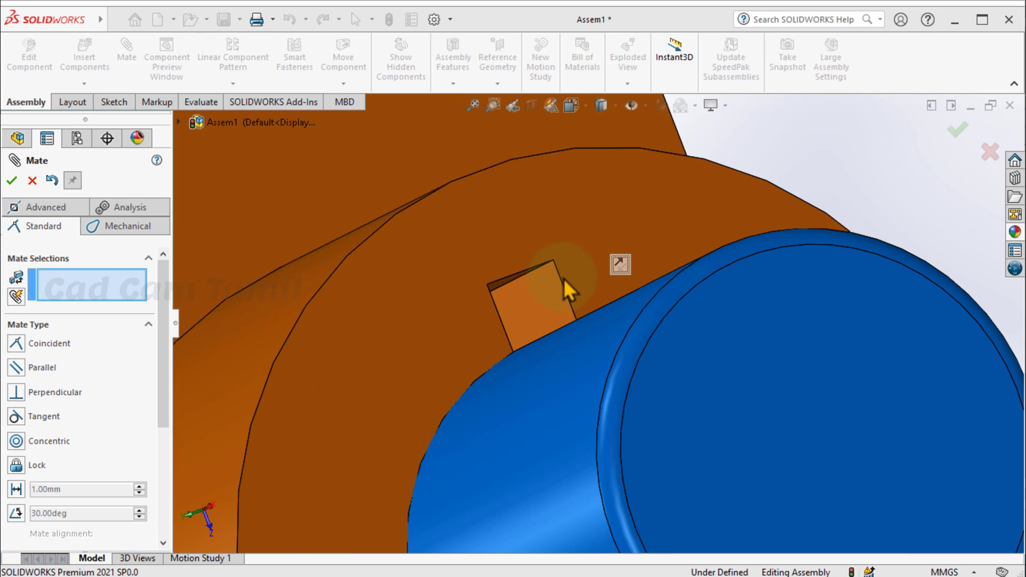
{"action": "scroll", "coordinate": [588, 284], "scroll_direction": "up", "scroll_amount": 10}
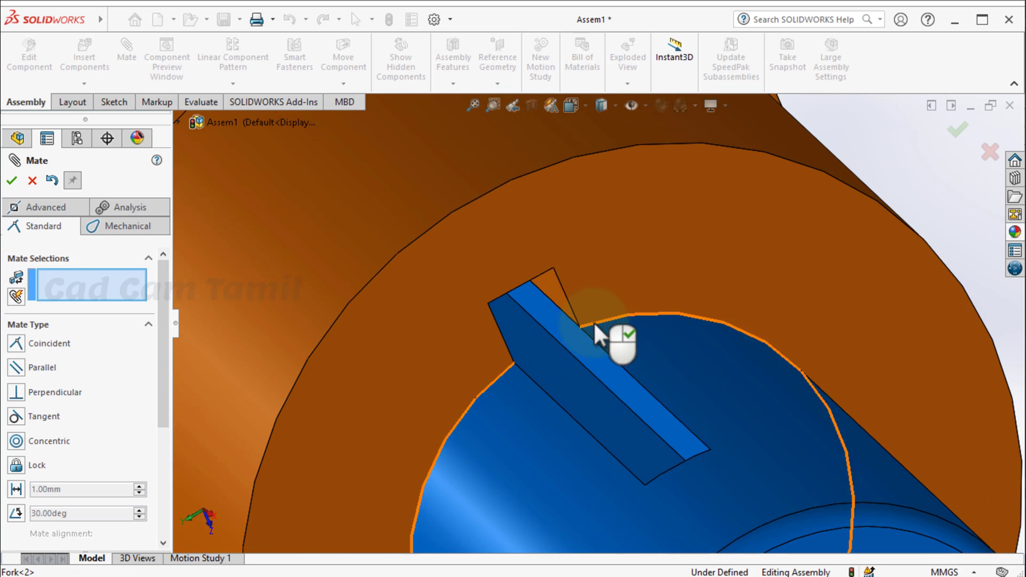
{"action": "scroll", "coordinate": [476, 317], "scroll_direction": "up", "scroll_amount": 5}
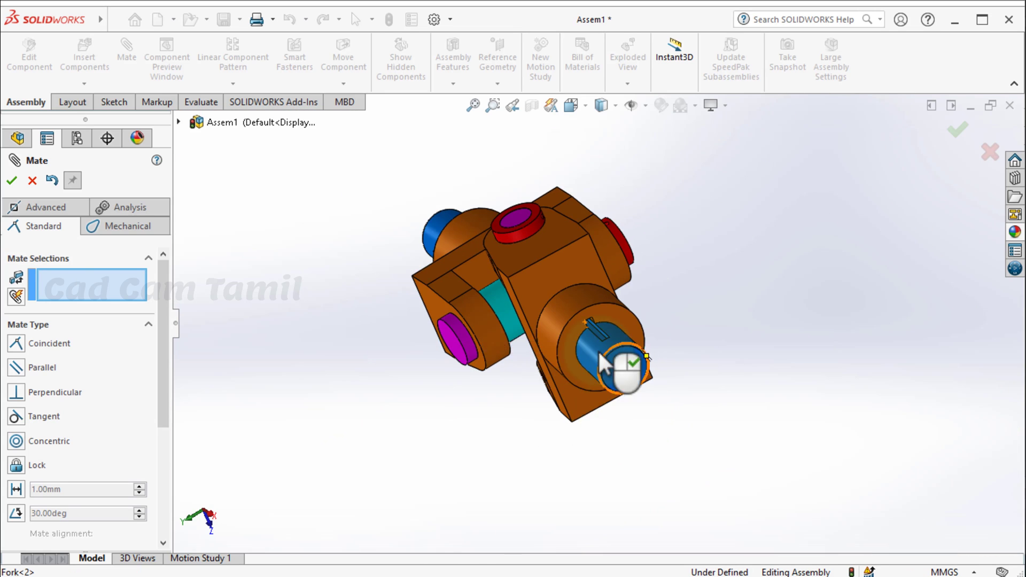
{"action": "scroll", "coordinate": [600, 353], "scroll_direction": "up", "scroll_amount": 5}
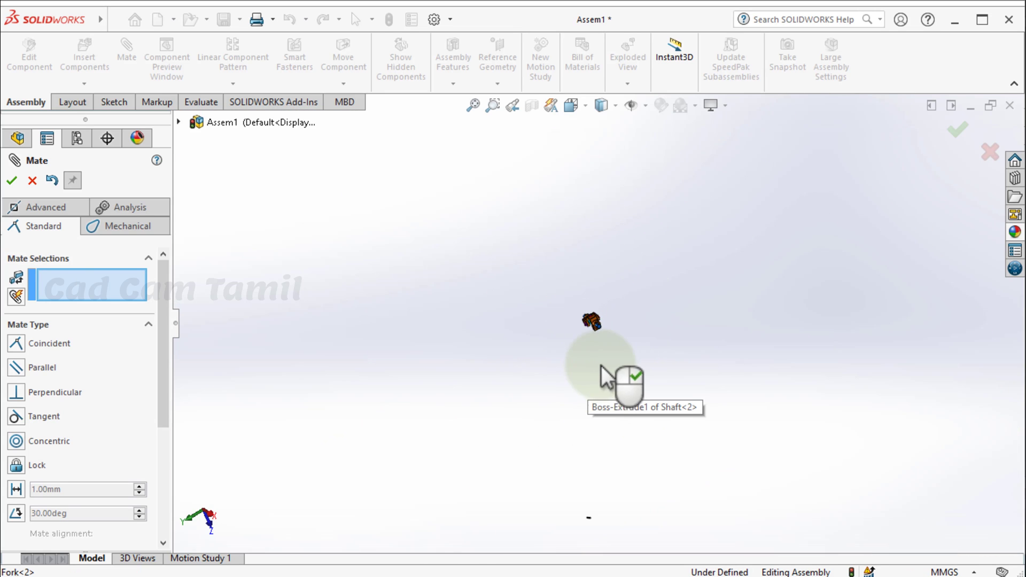
{"action": "scroll", "coordinate": [594, 486], "scroll_direction": "up", "scroll_amount": 3}
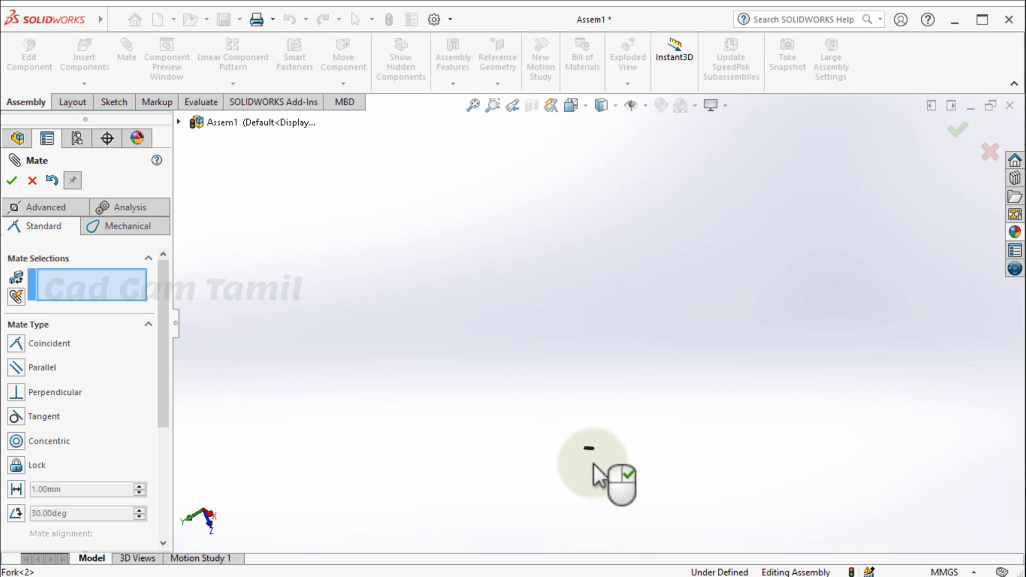
{"action": "left_click_drag", "start_coordinate": [588, 448], "coordinate": [617, 207]}
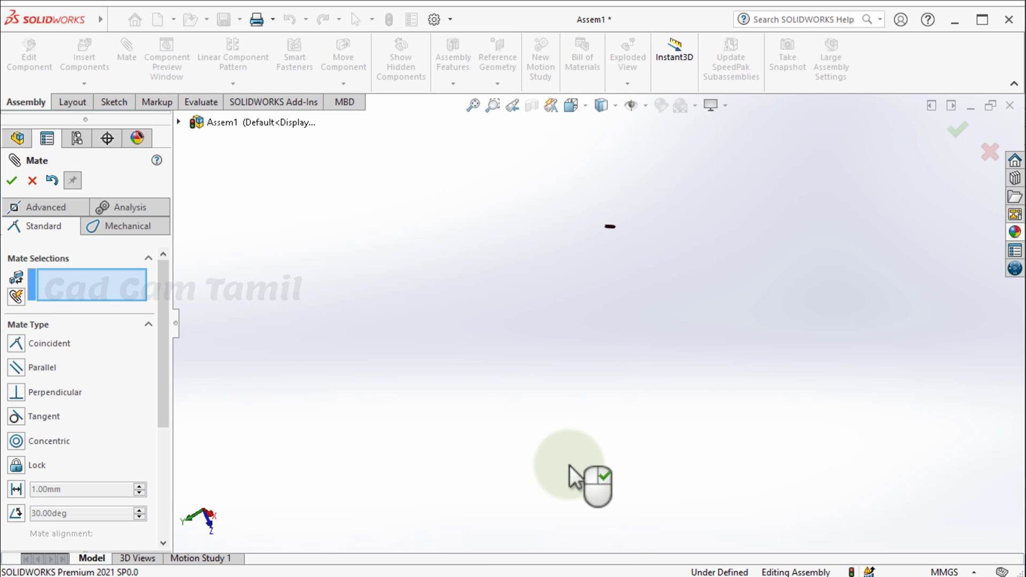
{"action": "scroll", "coordinate": [593, 322], "scroll_direction": "up", "scroll_amount": 2}
{"action": "scroll", "coordinate": [607, 235], "scroll_direction": "down", "scroll_amount": 7}
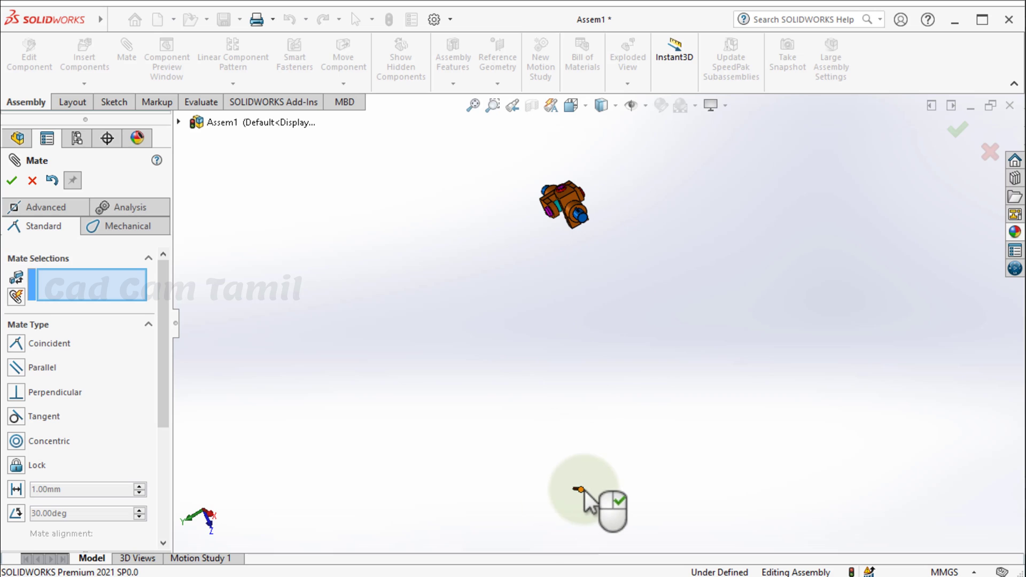
{"action": "scroll", "coordinate": [565, 236], "scroll_direction": "down", "scroll_amount": 5}
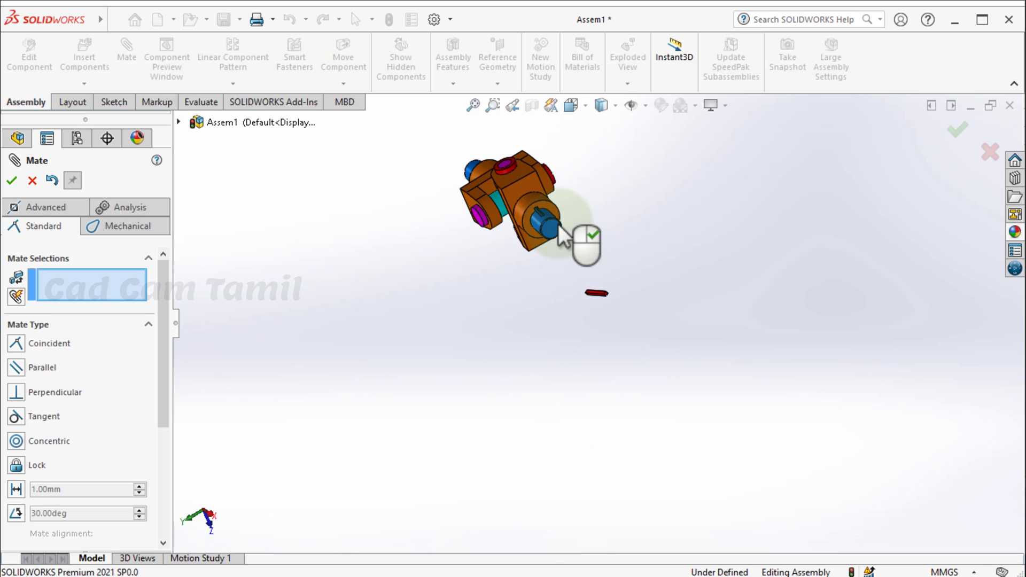
{"action": "middle_click_drag", "start_coordinate": [502, 342], "coordinate": [483, 382]}
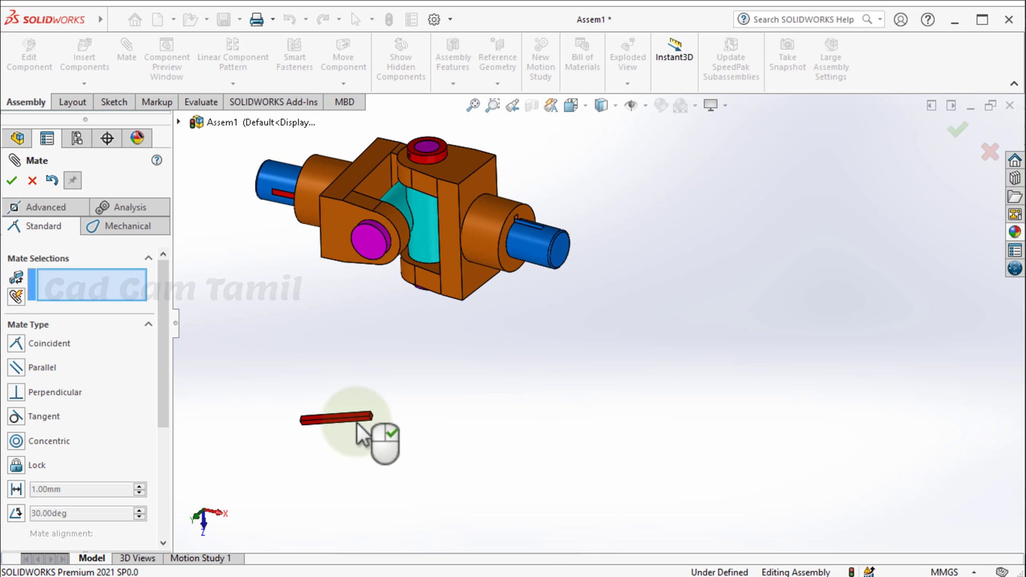
{"action": "left_click_drag", "start_coordinate": [362, 420], "coordinate": [660, 251]}
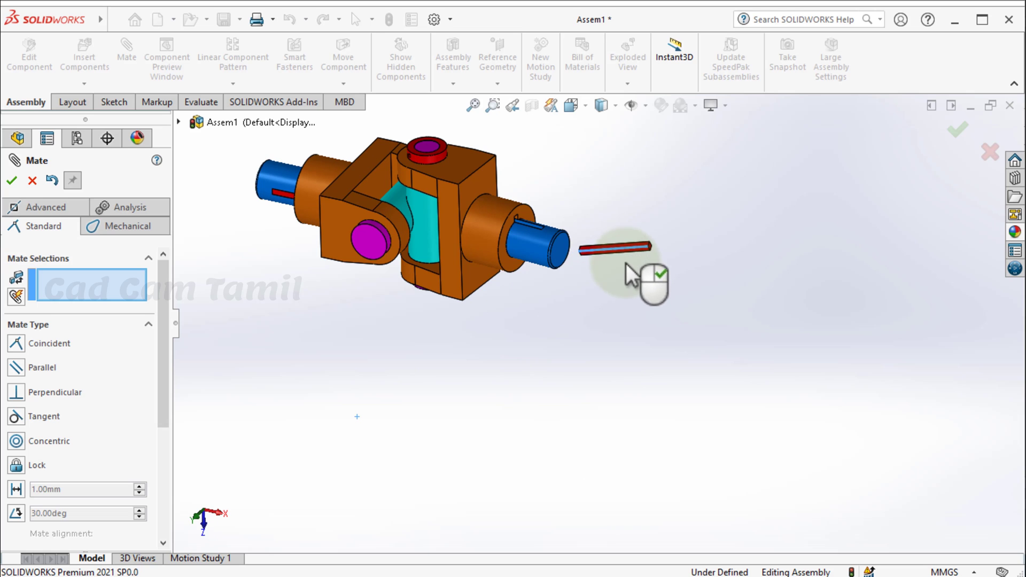
{"action": "middle_click_drag", "start_coordinate": [528, 333], "coordinate": [515, 400]}
{"action": "scroll", "coordinate": [582, 183], "scroll_direction": "up", "scroll_amount": 2}
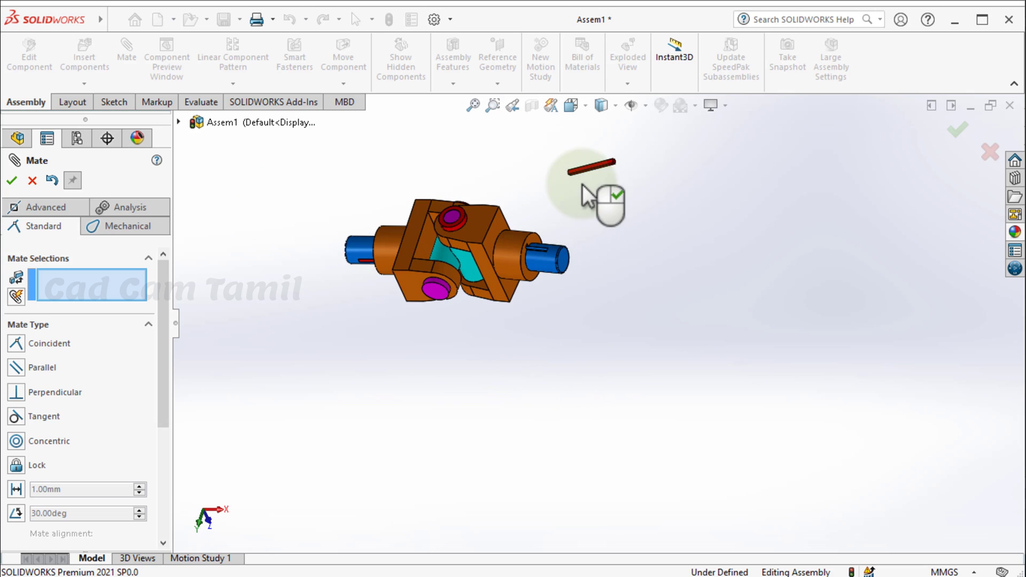
{"action": "scroll", "coordinate": [584, 167], "scroll_direction": "down", "scroll_amount": 3}
{"action": "scroll", "coordinate": [588, 181], "scroll_direction": "down", "scroll_amount": 2}
{"action": "left_click_drag", "start_coordinate": [620, 227], "coordinate": [587, 419]}
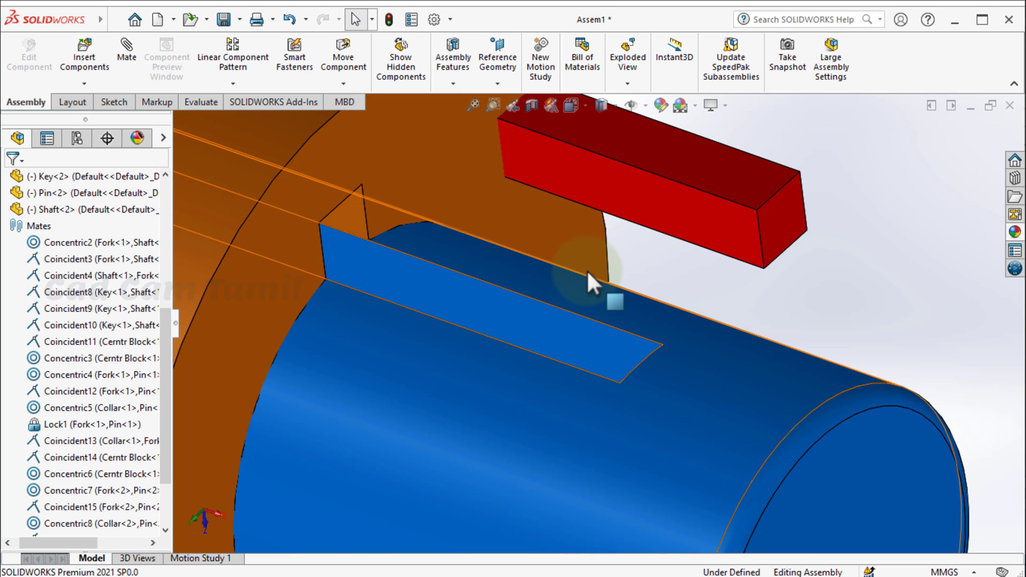
- Mate the bottom face of the second key coincident with the floor of the second shaft's keyway
{"action": "left_click", "coordinate": [126, 50]}
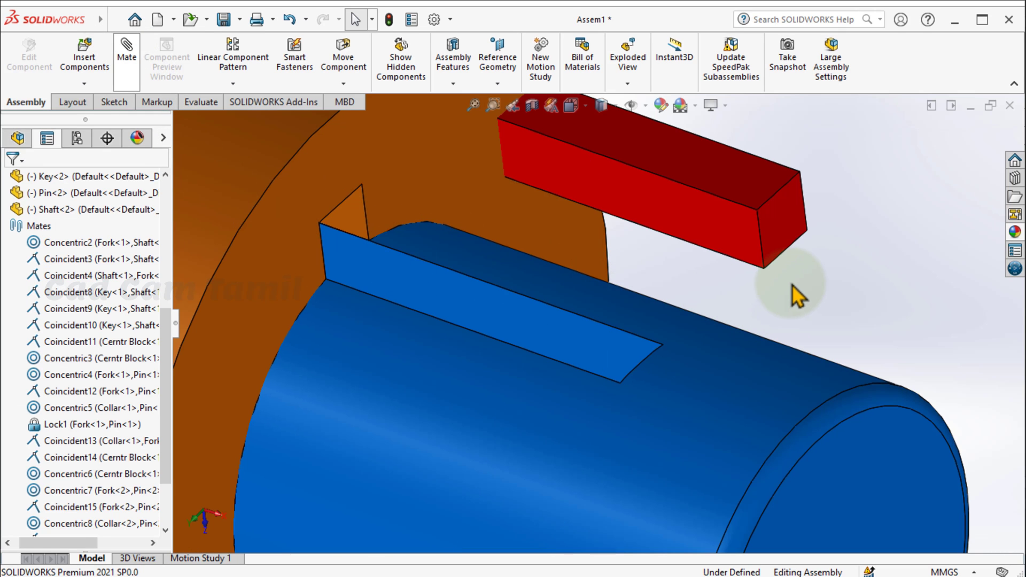
{"action": "middle_click_drag", "start_coordinate": [797, 296], "coordinate": [783, 243]}
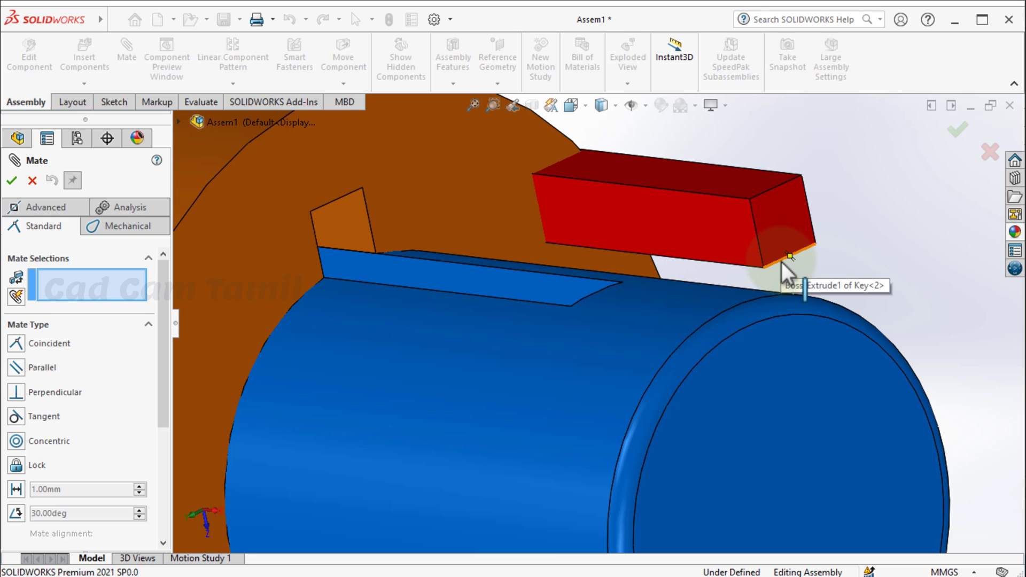
{"action": "middle_click_drag", "start_coordinate": [851, 288], "coordinate": [658, 470]}
{"action": "left_click", "coordinate": [929, 364]}
{"action": "scroll", "coordinate": [656, 465], "scroll_direction": "up", "scroll_amount": 3}
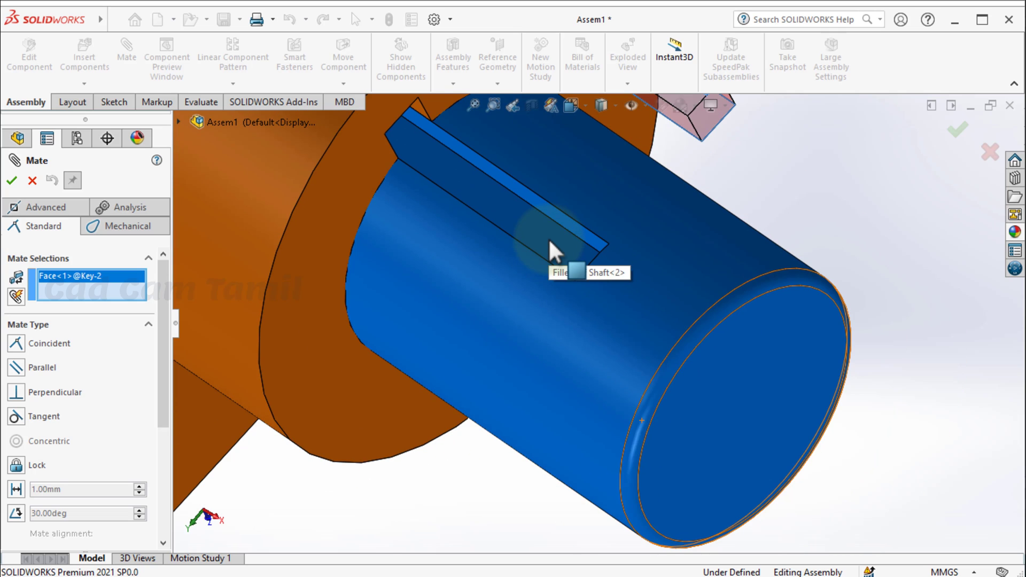
{"action": "left_click", "coordinate": [546, 237]}
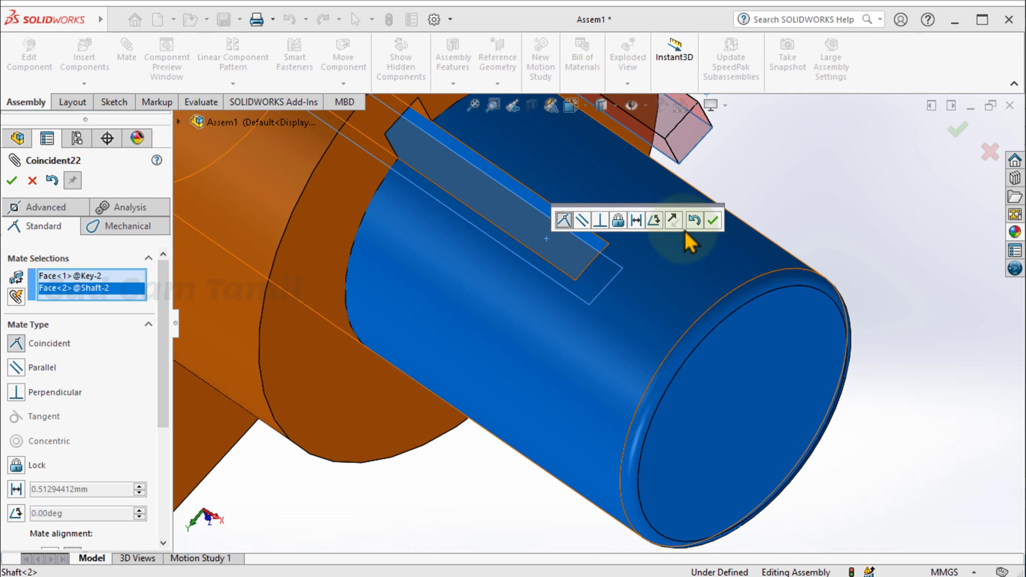
{"action": "left_click", "coordinate": [712, 221]}
- Mate the side face of the second key coincident with the side wall of the second shaft's keyway
{"action": "scroll", "coordinate": [601, 328], "scroll_direction": "up", "scroll_amount": 3}
{"action": "scroll", "coordinate": [590, 213], "scroll_direction": "down", "scroll_amount": 1}
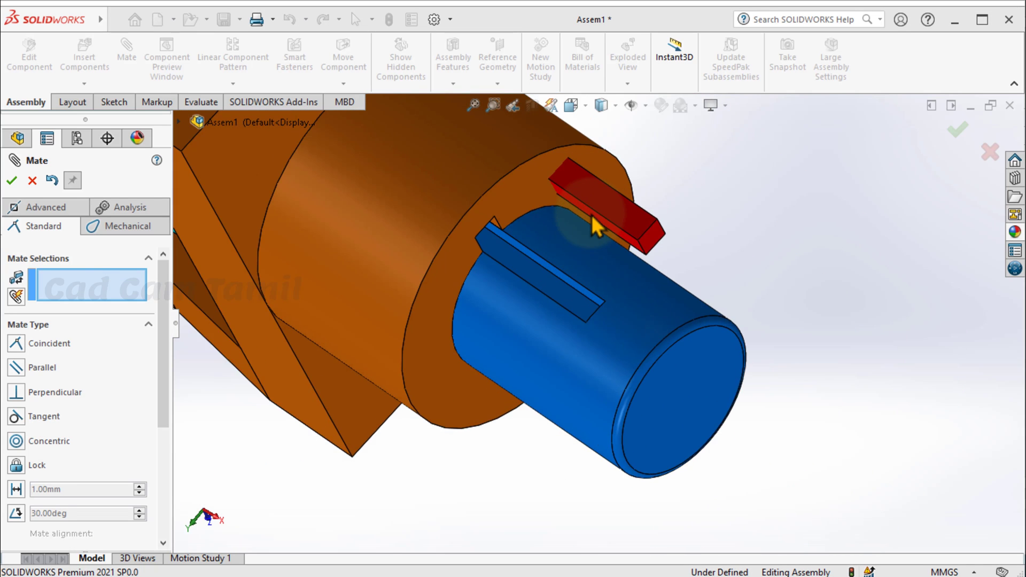
{"action": "scroll", "coordinate": [591, 222], "scroll_direction": "down", "scroll_amount": 5}
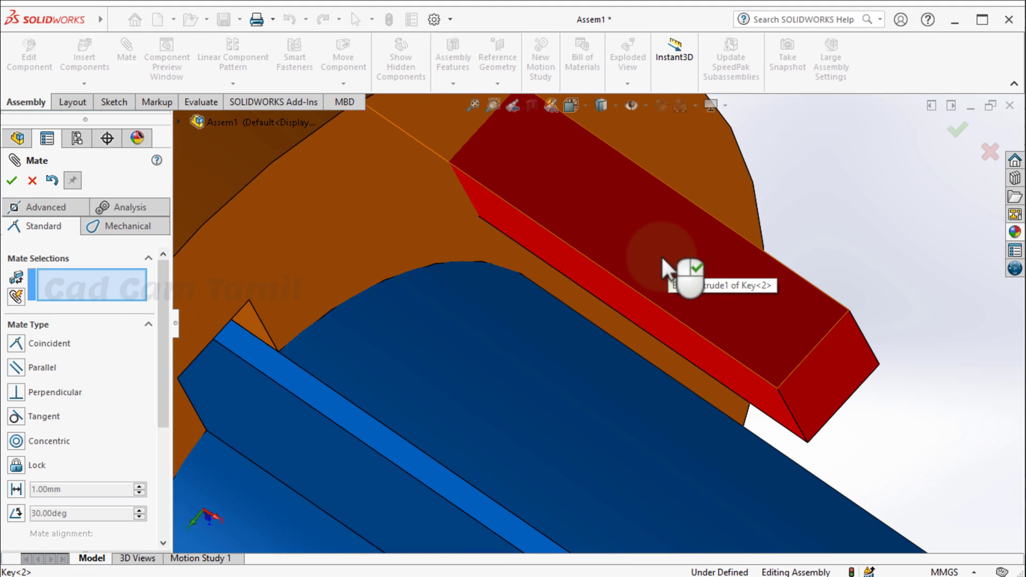
{"action": "middle_click_drag", "start_coordinate": [662, 257], "coordinate": [555, 390]}
{"action": "left_click", "coordinate": [633, 328]}
{"action": "left_click", "coordinate": [338, 419]}
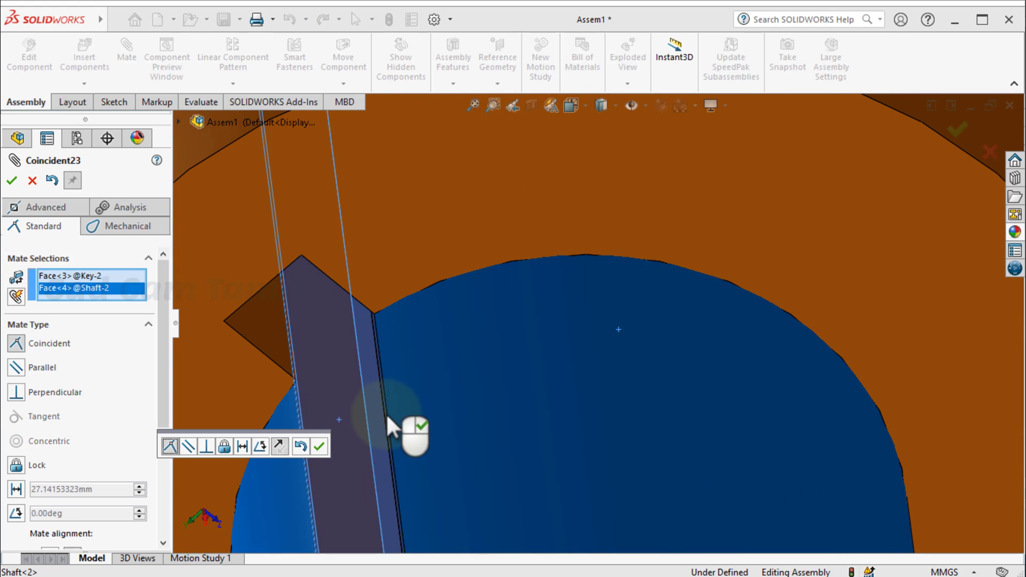
{"action": "left_click", "coordinate": [319, 446]}
- Mate the end face of the second key coincident with the end wall of the second shaft's keyway
{"action": "scroll", "coordinate": [517, 389], "scroll_direction": "up", "scroll_amount": 3}
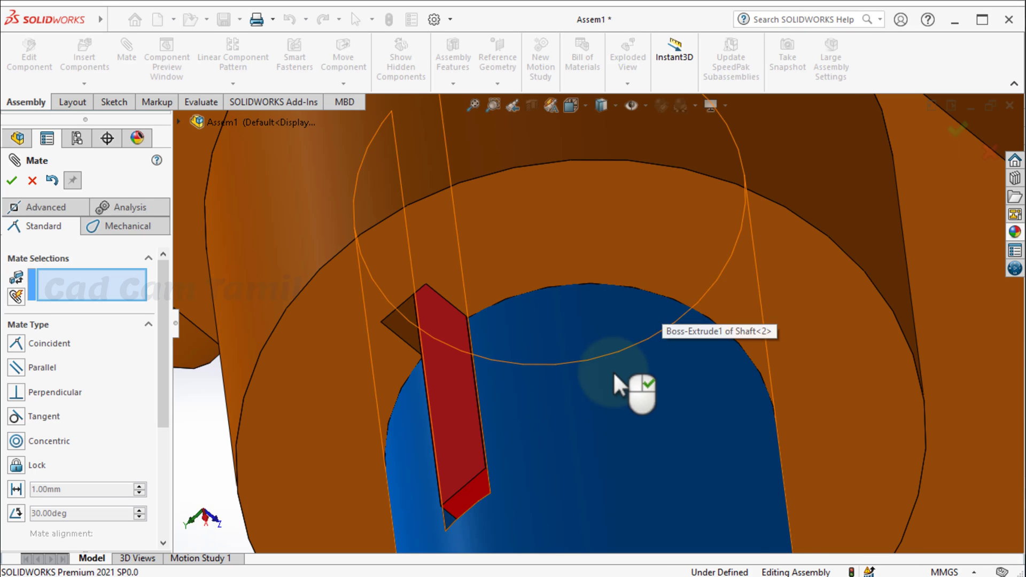
{"action": "middle_click_drag", "start_coordinate": [643, 382], "coordinate": [699, 366]}
{"action": "scroll", "coordinate": [688, 508], "scroll_direction": "down", "scroll_amount": 4}
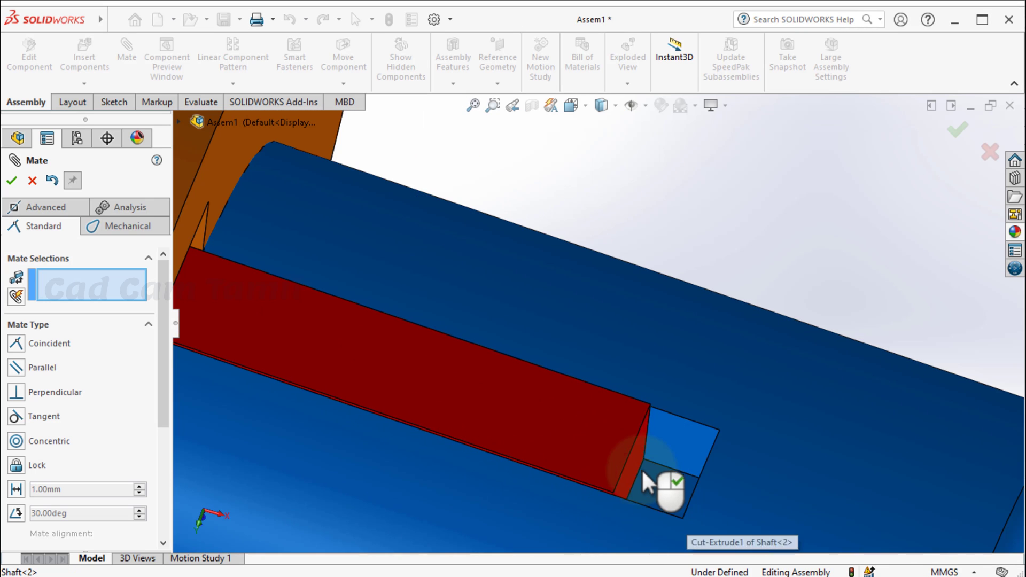
{"action": "left_click", "coordinate": [635, 464]}
{"action": "middle_click_drag", "start_coordinate": [630, 449], "coordinate": [696, 473]}
{"action": "left_click", "coordinate": [700, 474]}
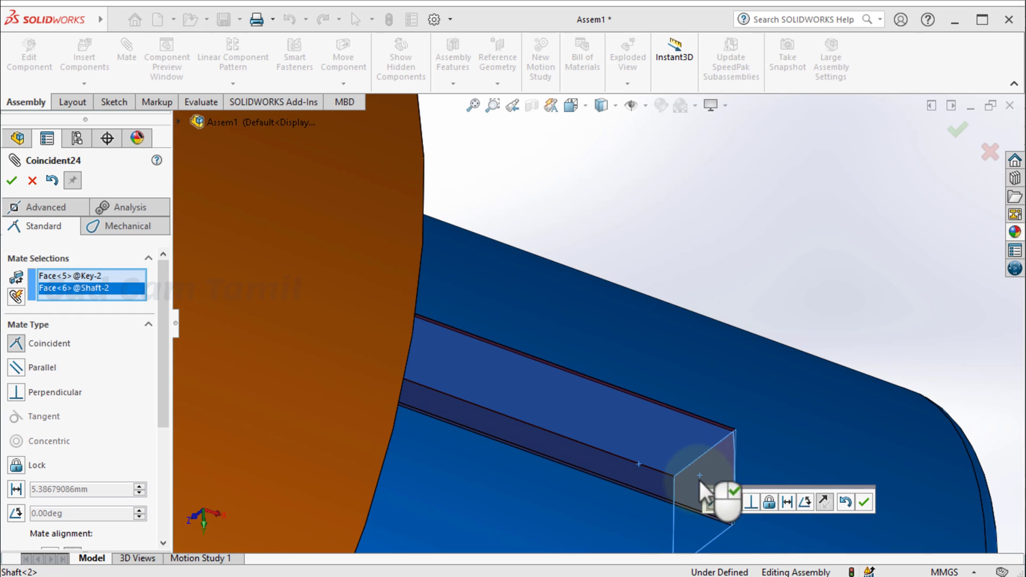
{"action": "left_click", "coordinate": [865, 502]}
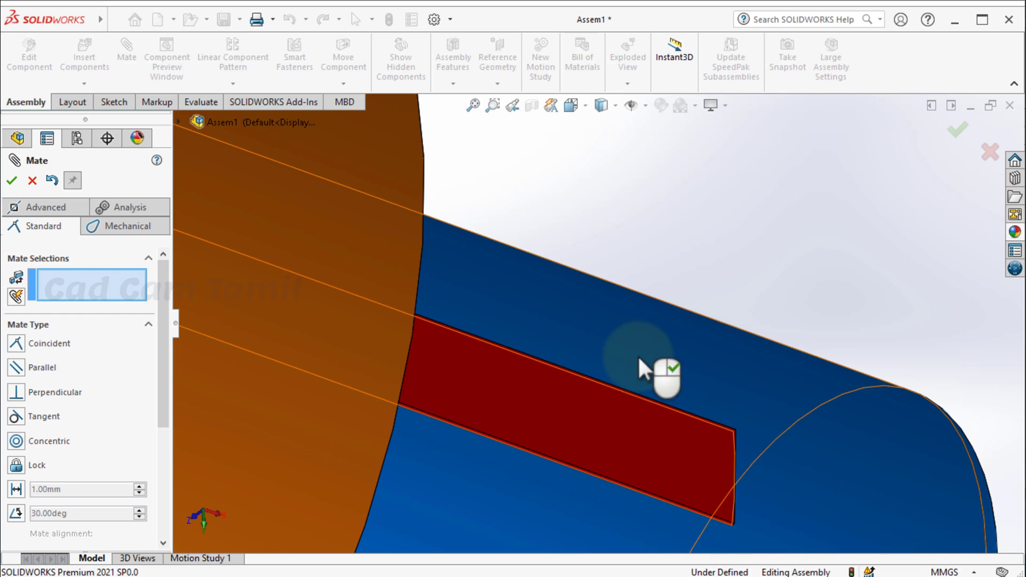
- Examine how the second key fits into the keyway of the second fork's hub and select the hub's end face
{"action": "scroll", "coordinate": [614, 342], "scroll_direction": "up", "scroll_amount": 4}
{"action": "scroll", "coordinate": [566, 371], "scroll_direction": "up", "scroll_amount": 2}
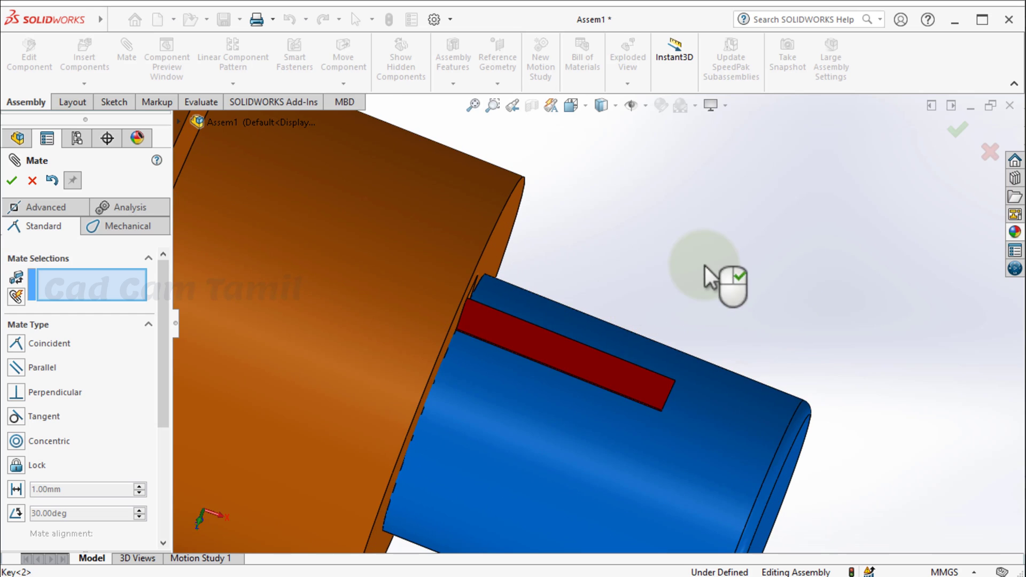
{"action": "scroll", "coordinate": [601, 374], "scroll_direction": "up", "scroll_amount": 4}
{"action": "scroll", "coordinate": [600, 370], "scroll_direction": "up", "scroll_amount": 2}
{"action": "middle_click_drag", "start_coordinate": [584, 396], "coordinate": [539, 307]}
{"action": "scroll", "coordinate": [567, 317], "scroll_direction": "down", "scroll_amount": 1}
{"action": "scroll", "coordinate": [580, 347], "scroll_direction": "down", "scroll_amount": 8}
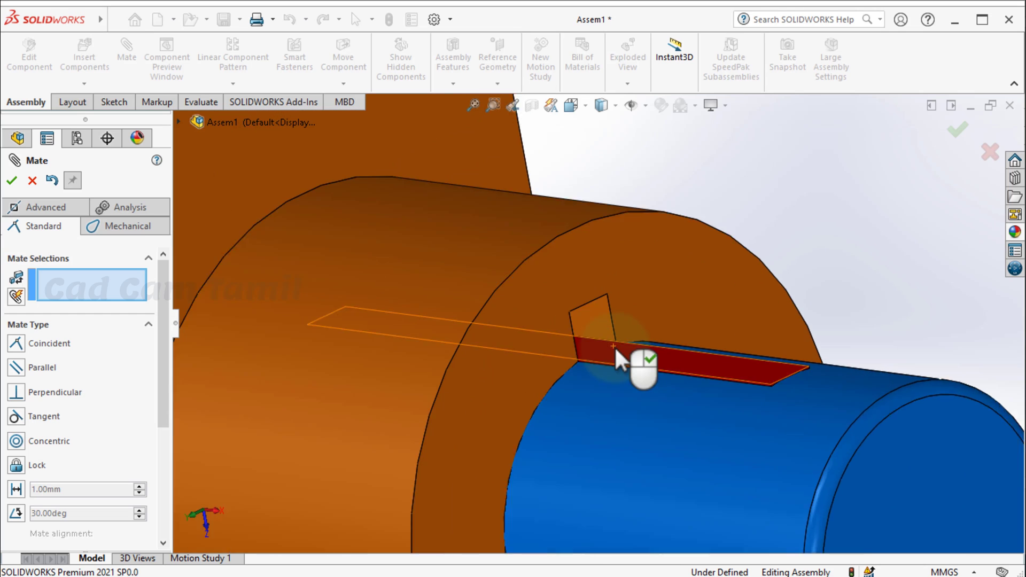
{"action": "scroll", "coordinate": [559, 321], "scroll_direction": "up", "scroll_amount": 4}
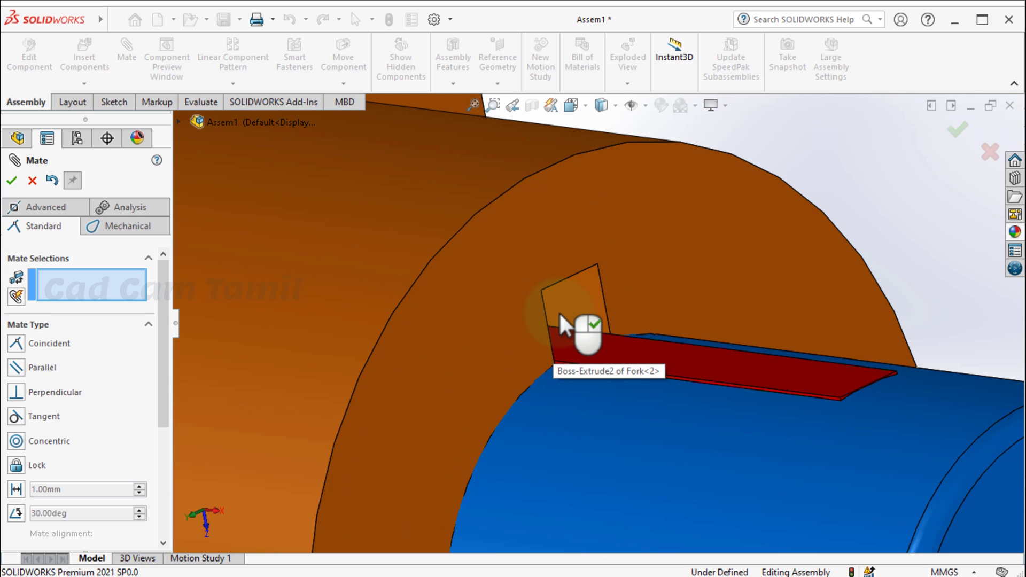
{"action": "scroll", "coordinate": [559, 312], "scroll_direction": "up", "scroll_amount": 1}
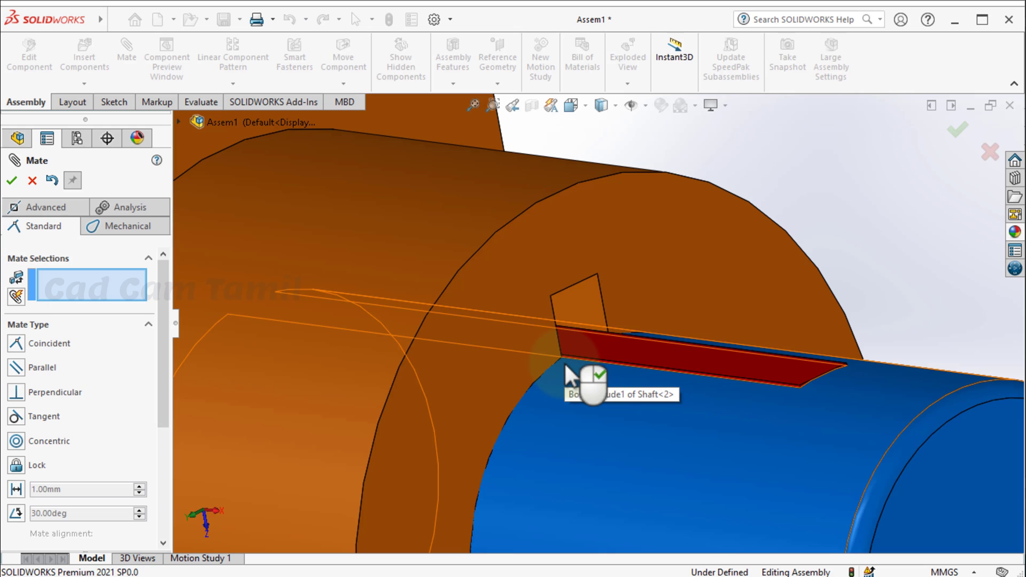
{"action": "scroll", "coordinate": [569, 321], "scroll_direction": "up", "scroll_amount": 2}
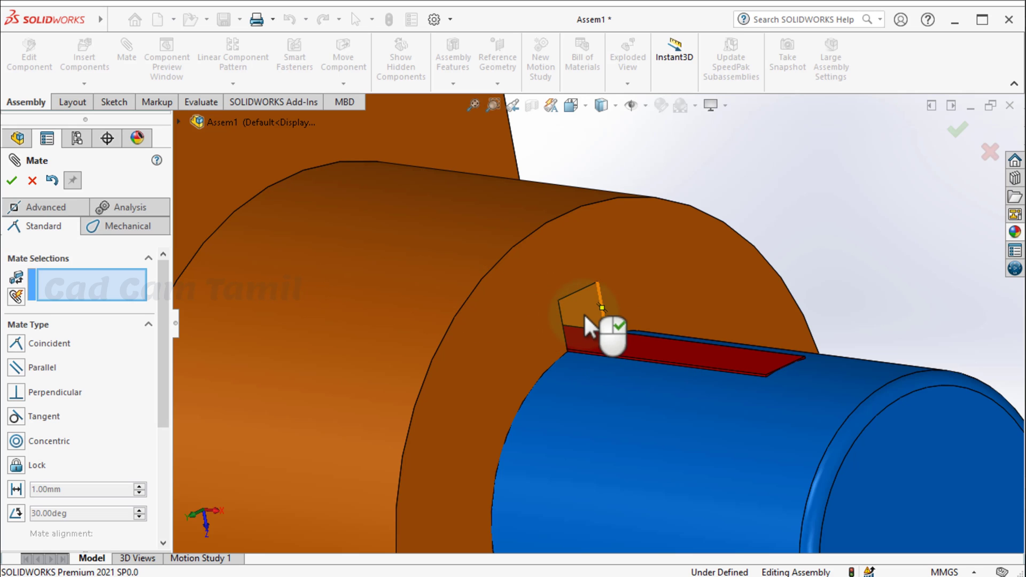
{"action": "scroll", "coordinate": [633, 347], "scroll_direction": "up", "scroll_amount": 3}
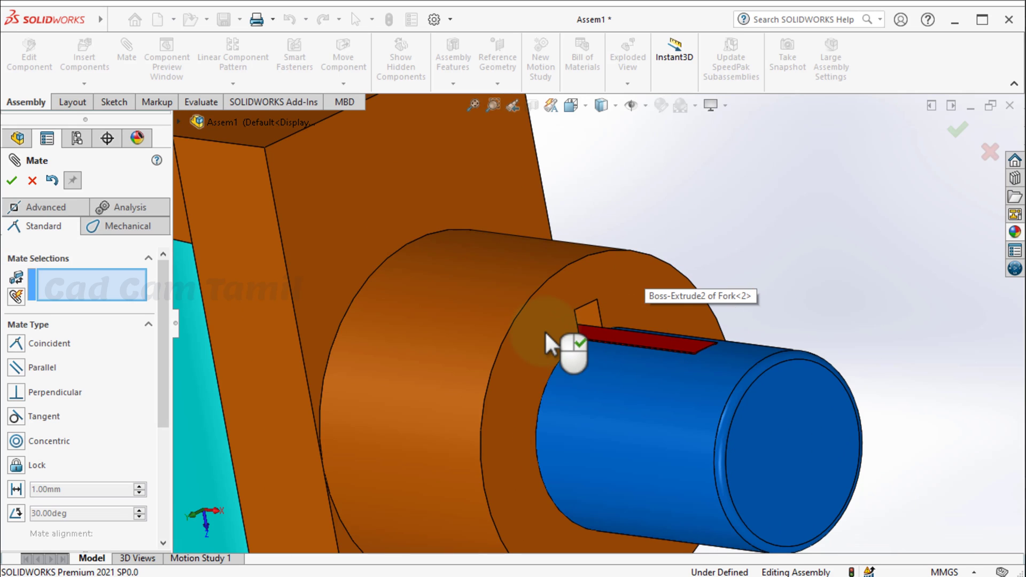
{"action": "left_click", "coordinate": [544, 330]}
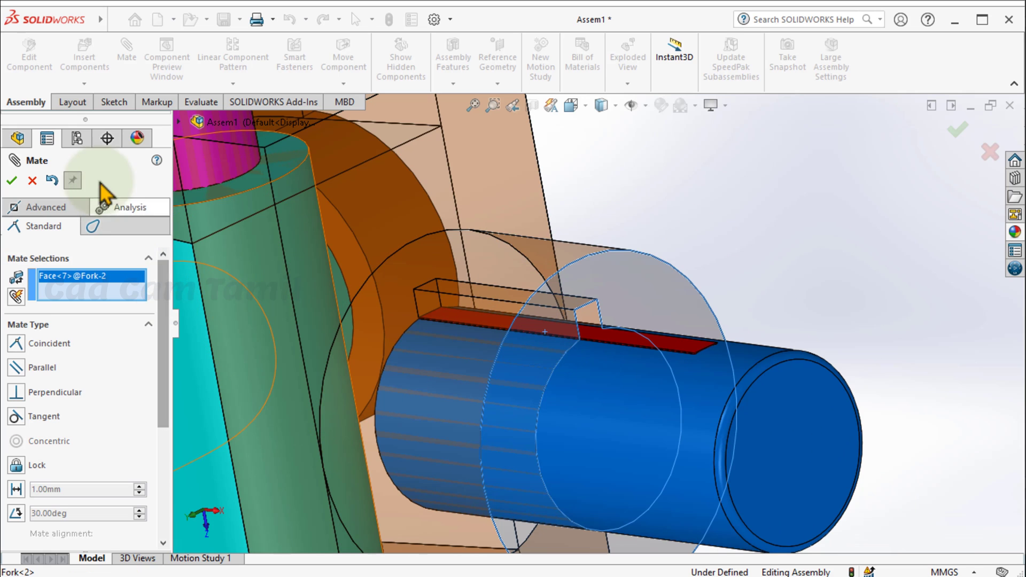
- Close the unfinished mate, open the second fork's part from the assembly and open its hub extrusion's sketch for editing
{"action": "left_click", "coordinate": [32, 181]}
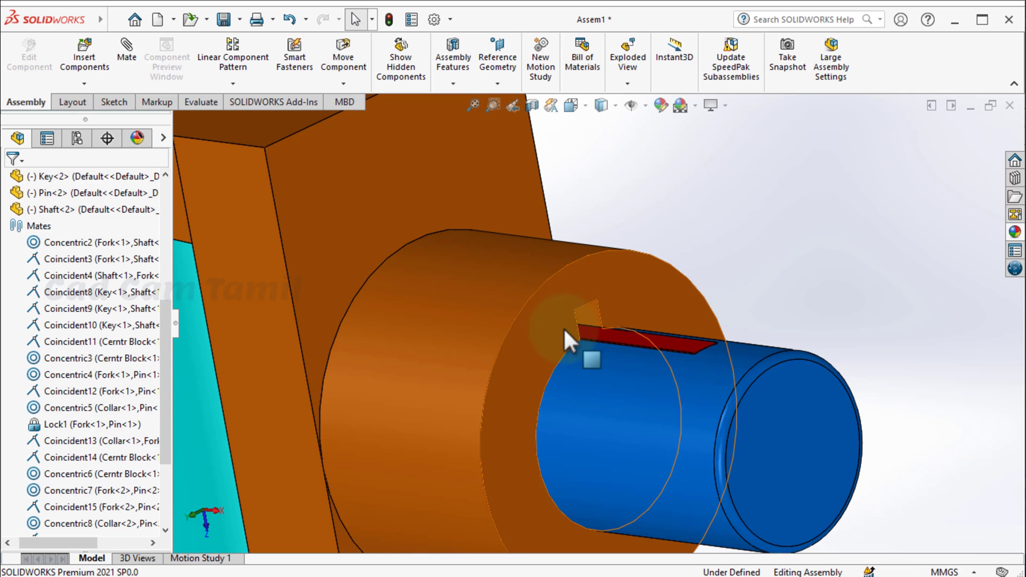
{"action": "left_click", "coordinate": [533, 335]}
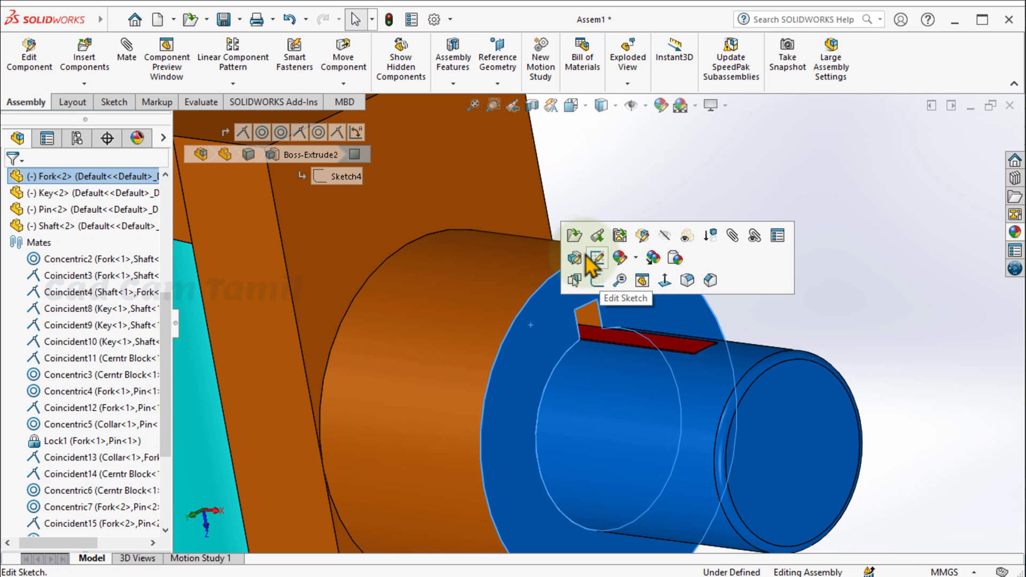
{"action": "left_click", "coordinate": [577, 234]}
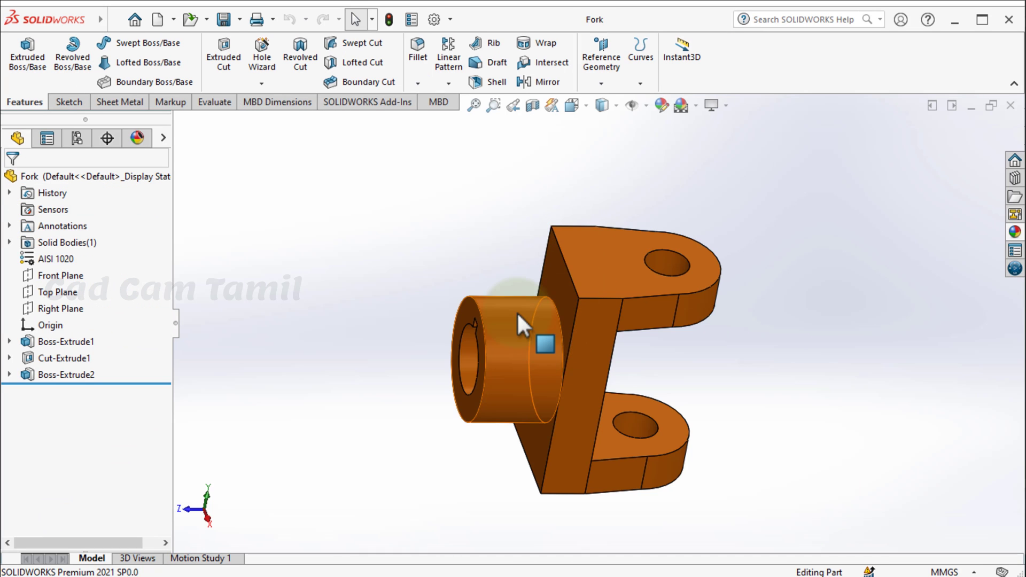
{"action": "middle_click_drag", "start_coordinate": [517, 314], "coordinate": [617, 295]}
{"action": "scroll", "coordinate": [619, 316], "scroll_direction": "down", "scroll_amount": 3}
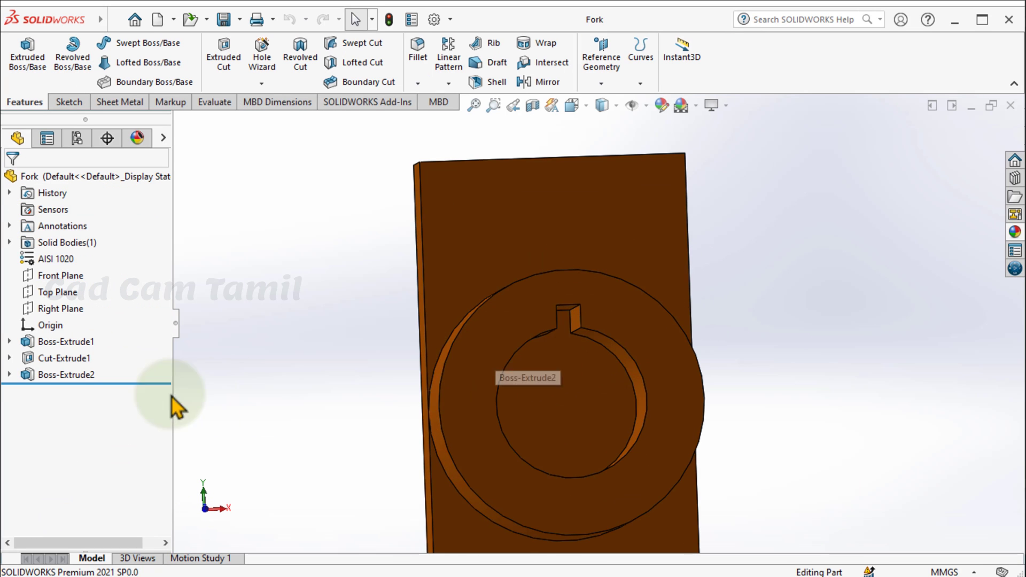
{"action": "left_click", "coordinate": [48, 375]}
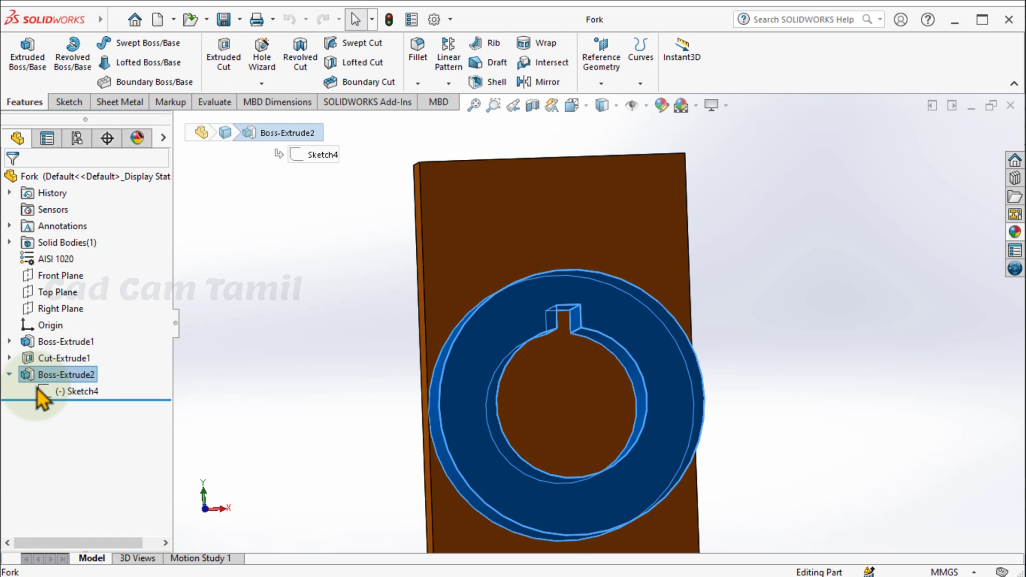
{"action": "left_click", "coordinate": [75, 391]}
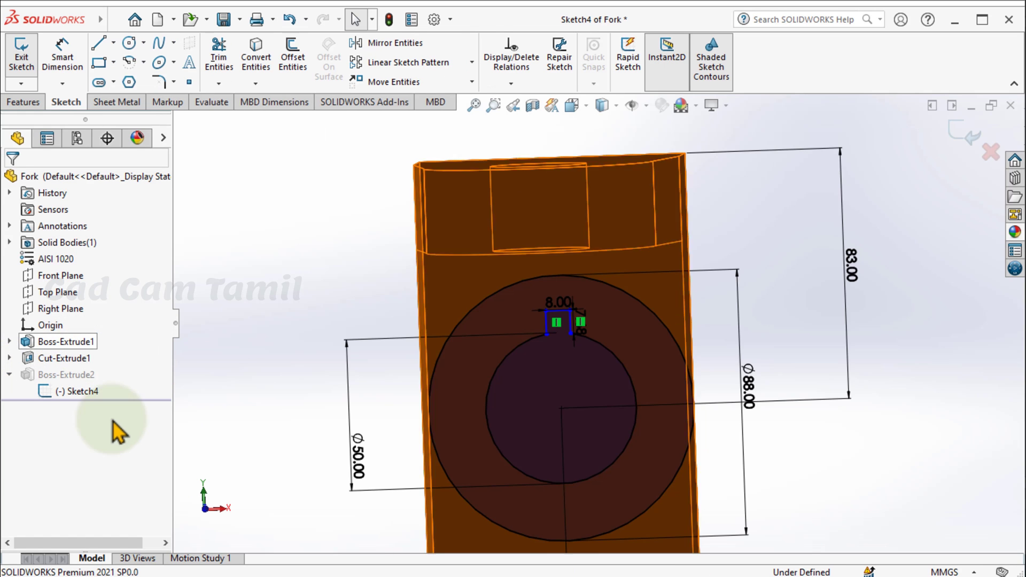
- Set the height of the keyway notch in the fork's hub sketch to 4 mm and exit the sketch
{"action": "scroll", "coordinate": [569, 313], "scroll_direction": "down", "scroll_amount": 5}
{"action": "scroll", "coordinate": [565, 286], "scroll_direction": "down", "scroll_amount": 3}
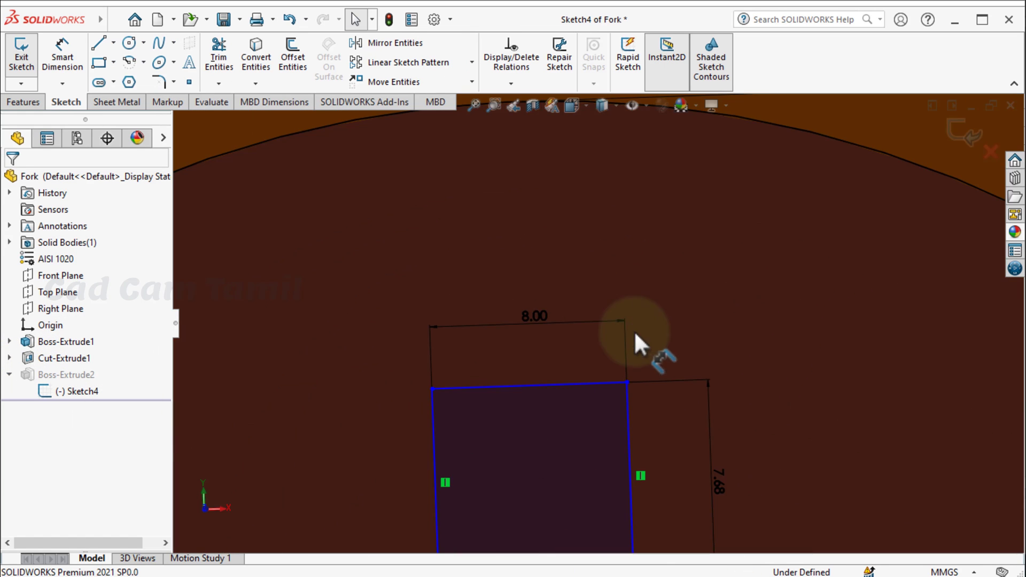
{"action": "scroll", "coordinate": [601, 341], "scroll_direction": "up", "scroll_amount": 4}
{"action": "scroll", "coordinate": [649, 402], "scroll_direction": "down", "scroll_amount": 1}
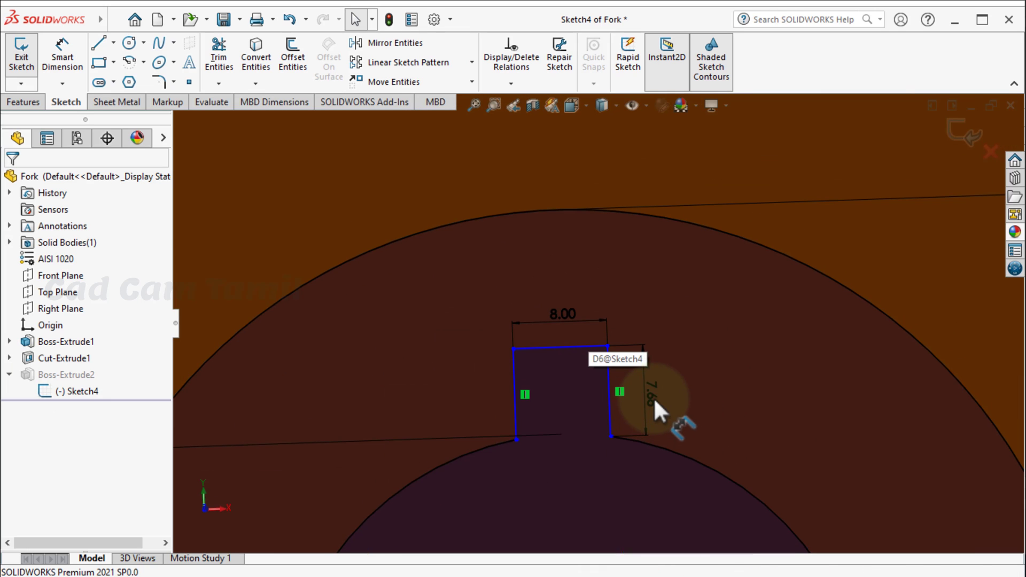
{"action": "double_click", "coordinate": [652, 398]}
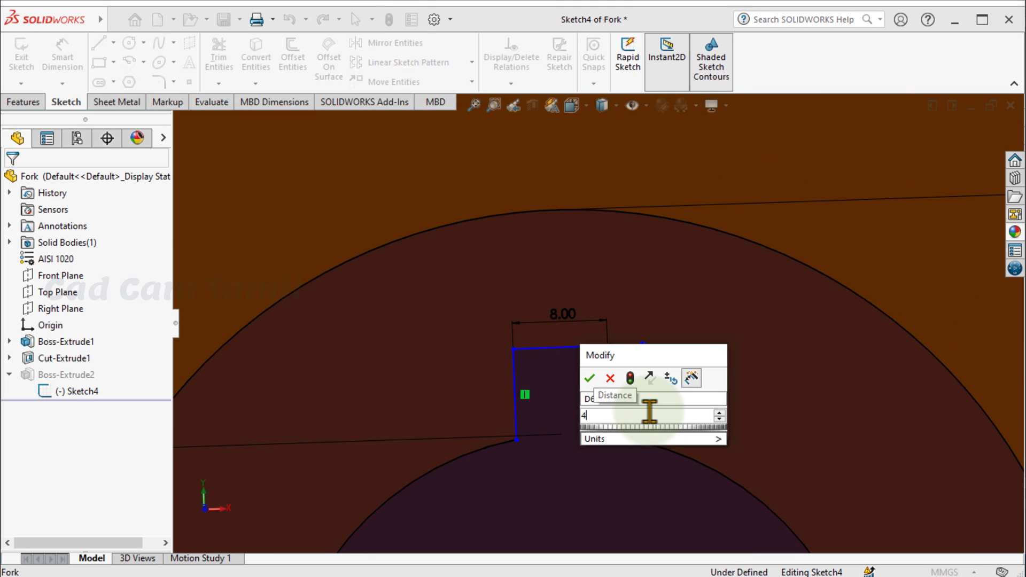
{"action": "key", "text": "Return"}
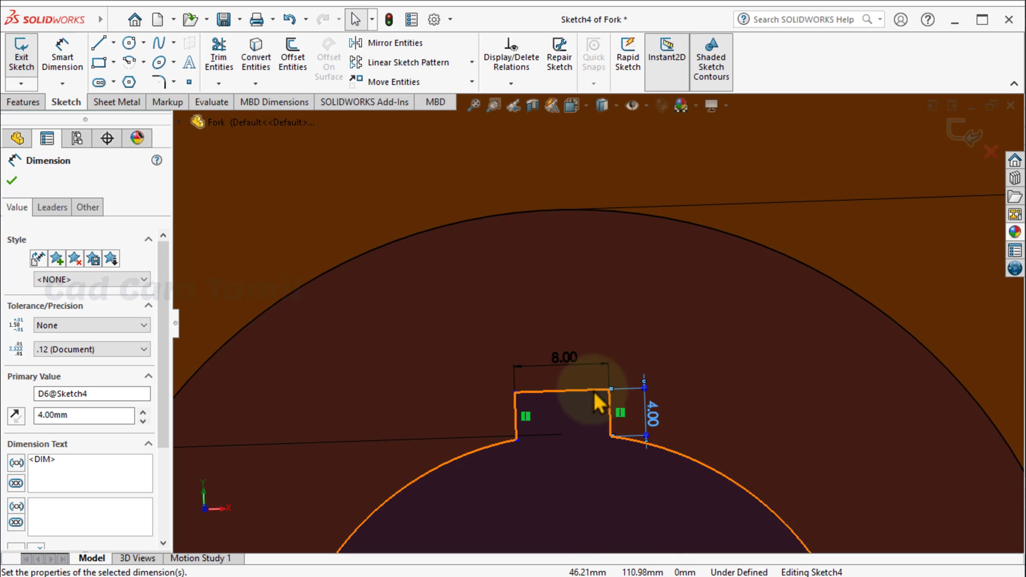
{"action": "left_click", "coordinate": [957, 131]}
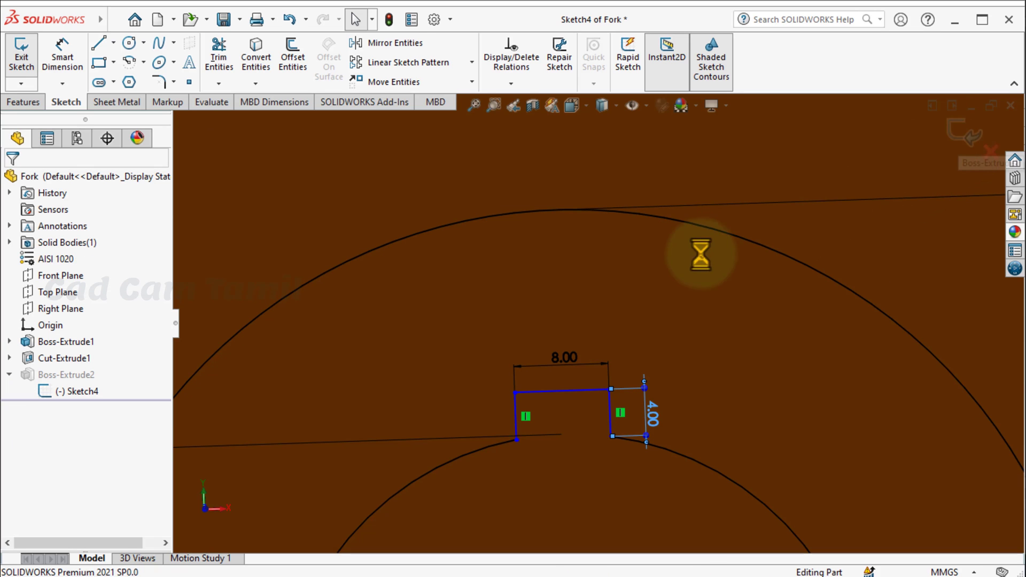
- Save and close the Fork part, and rebuild the assembly with the changed model
{"action": "scroll", "coordinate": [545, 320], "scroll_direction": "up", "scroll_amount": 5}
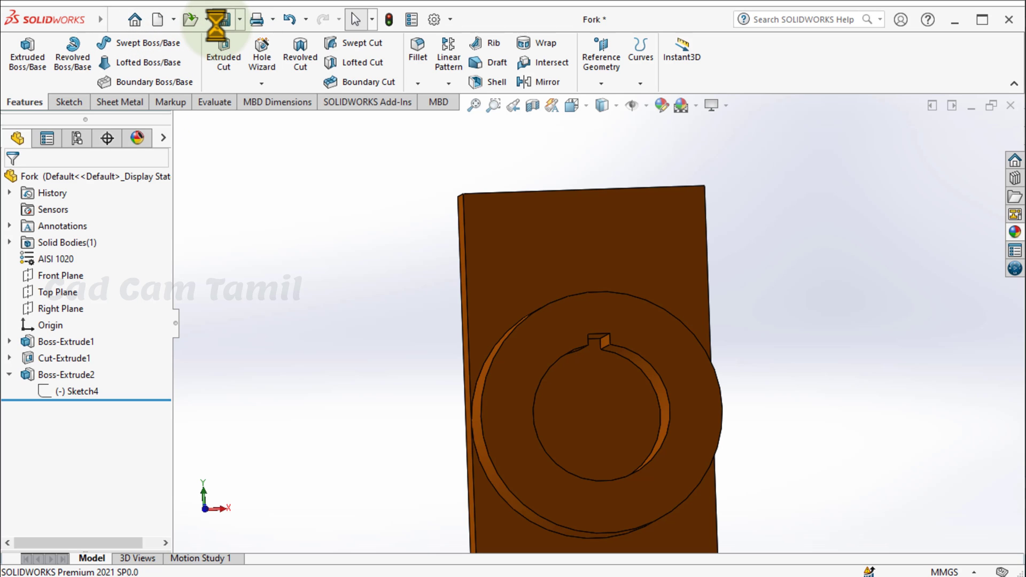
{"action": "left_click", "coordinate": [1010, 105]}
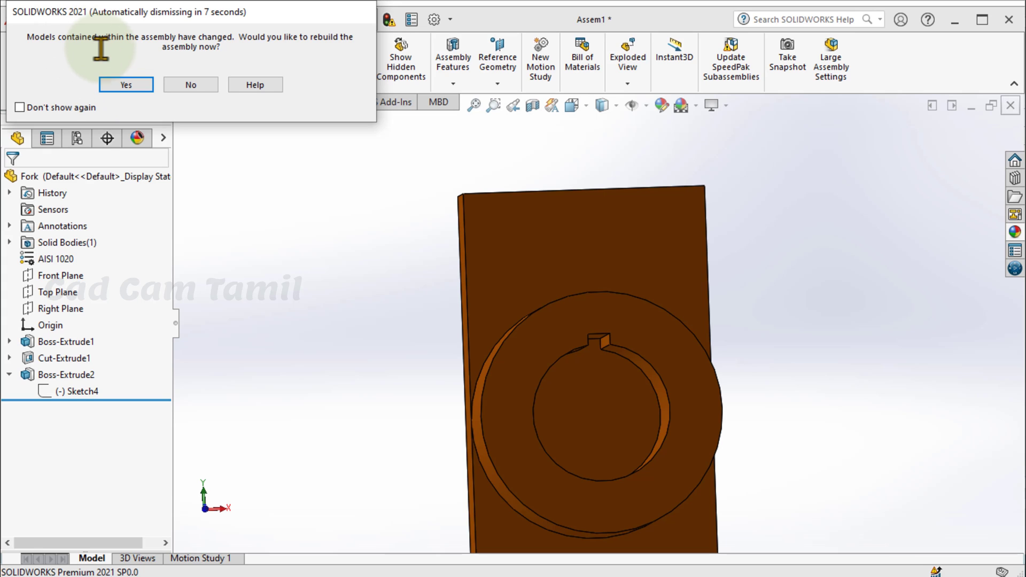
{"action": "left_click", "coordinate": [113, 85]}
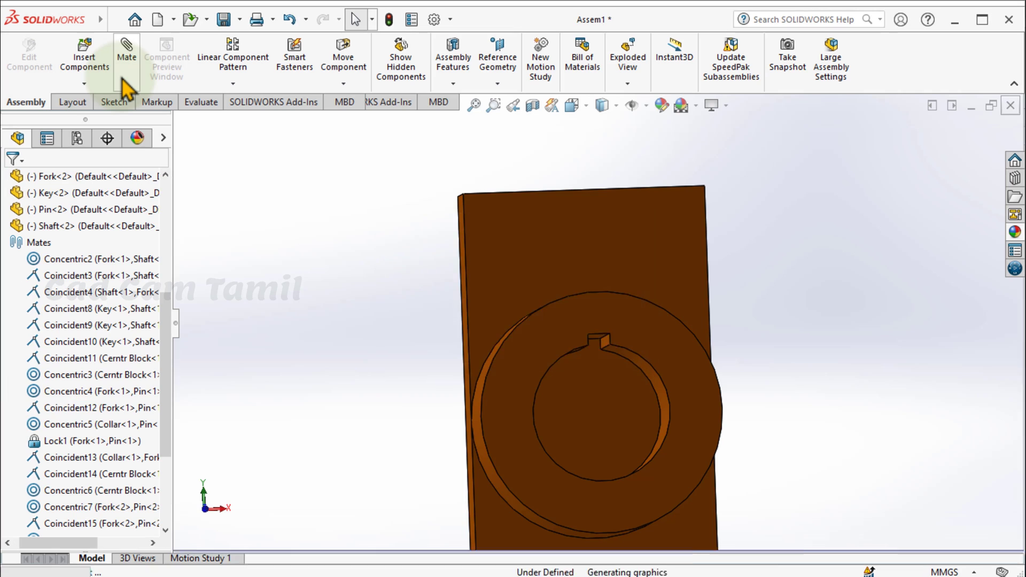
{"action": "scroll", "coordinate": [735, 288], "scroll_direction": "up", "scroll_amount": 4}
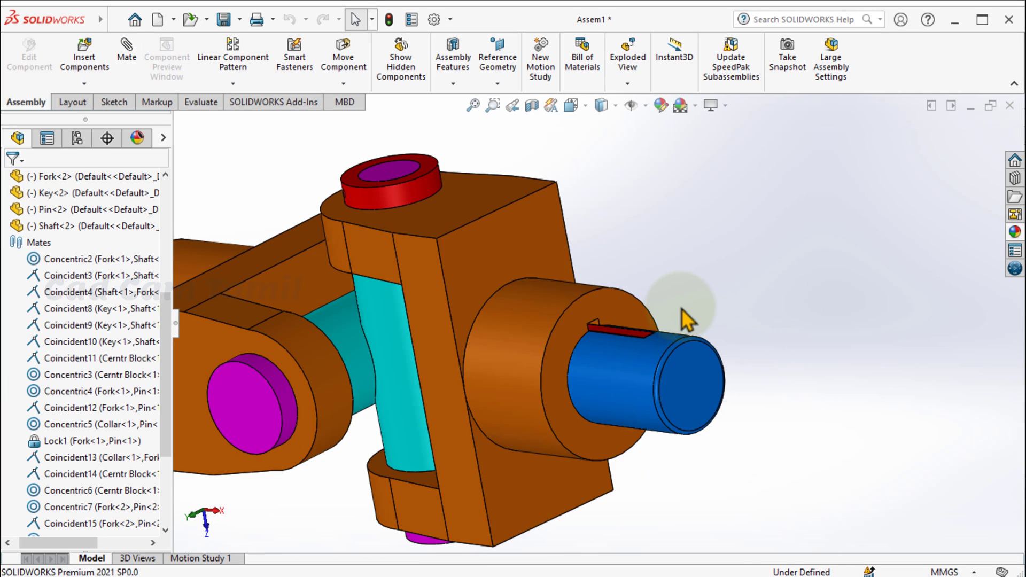
- Open the second shaft's part from the assembly
{"action": "middle_click_drag", "start_coordinate": [683, 307], "coordinate": [636, 314]}
{"action": "scroll", "coordinate": [567, 344], "scroll_direction": "down", "scroll_amount": 3}
{"action": "scroll", "coordinate": [577, 321], "scroll_direction": "down", "scroll_amount": 3}
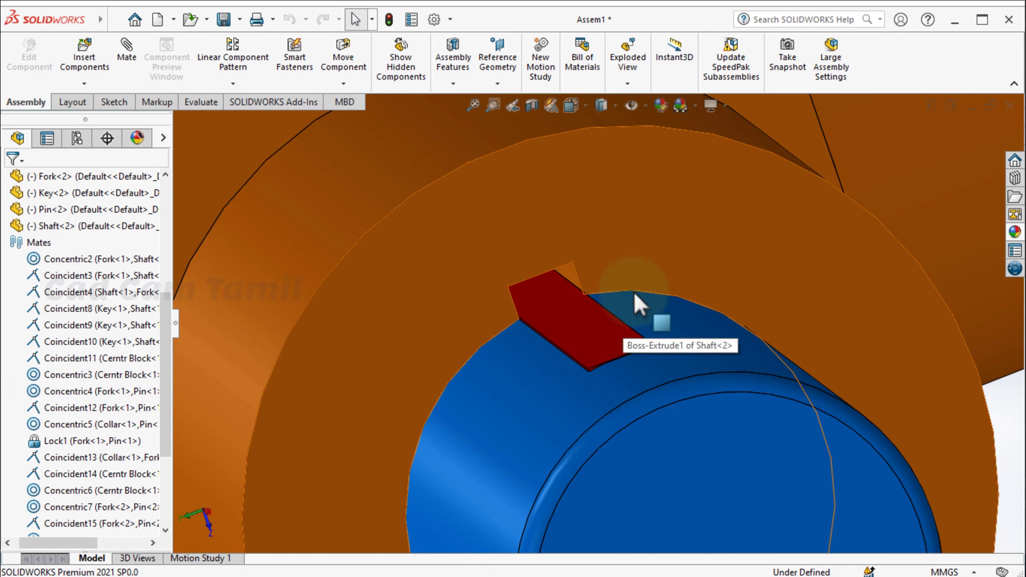
{"action": "scroll", "coordinate": [534, 350], "scroll_direction": "up", "scroll_amount": 2}
{"action": "left_click", "coordinate": [557, 402]}
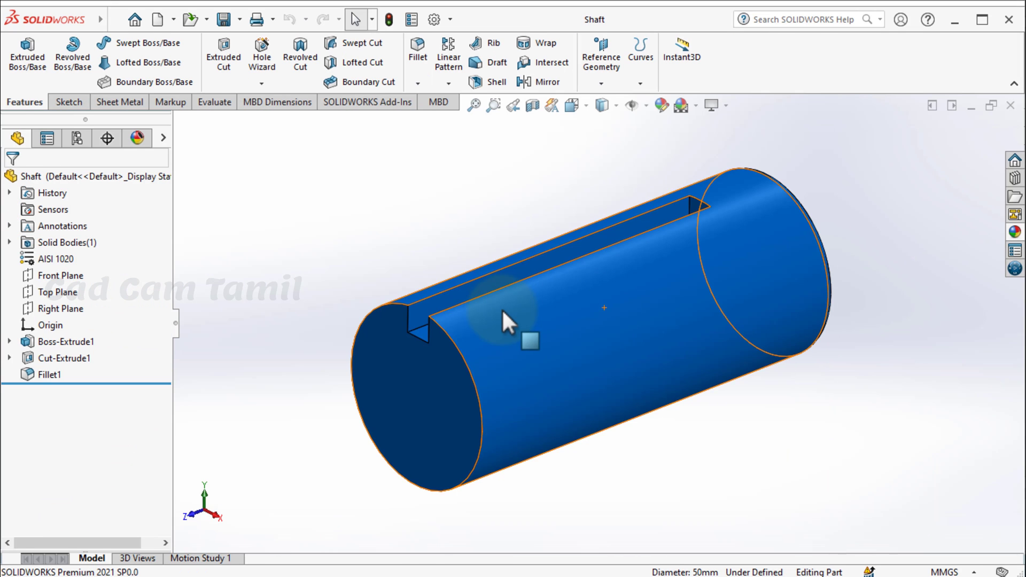
- Open the sketch of the shaft's keyway cut for editing
{"action": "mouse_move", "coordinate": [502, 316]}
{"action": "middle_mouse_down"}
{"action": "mouse_move", "coordinate": [562, 302]}
{"action": "mouse_move", "coordinate": [628, 308]}
{"action": "mouse_move", "coordinate": [516, 374]}
{"action": "mouse_move", "coordinate": [627, 316]}
{"action": "mouse_move", "coordinate": [603, 293]}
{"action": "mouse_move", "coordinate": [559, 287]}
{"action": "middle_mouse_up"}
{"action": "double_click", "coordinate": [628, 311]}
{"action": "left_click", "coordinate": [559, 287]}
{"action": "double_click", "coordinate": [559, 287]}
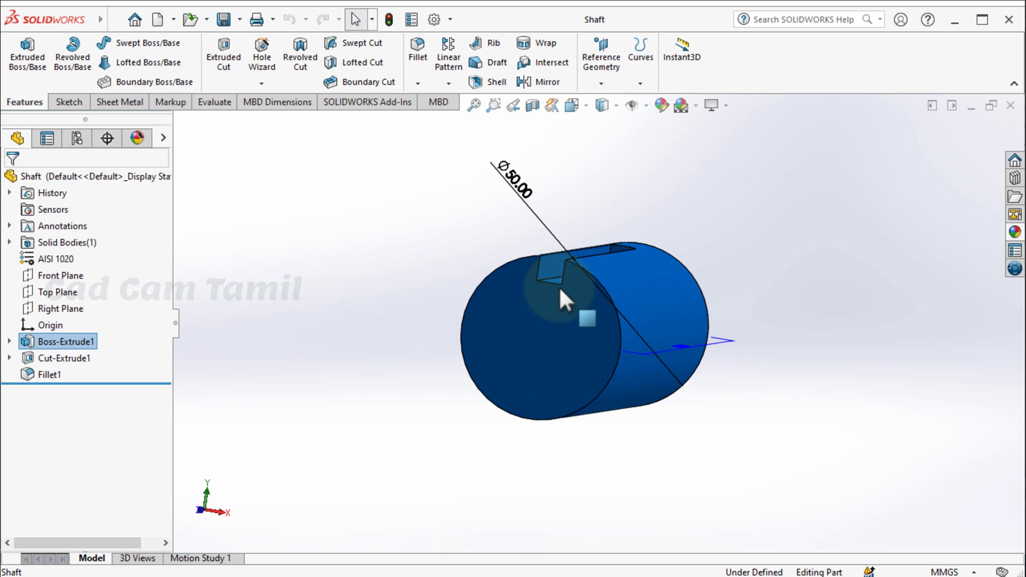
{"action": "left_click", "coordinate": [303, 355]}
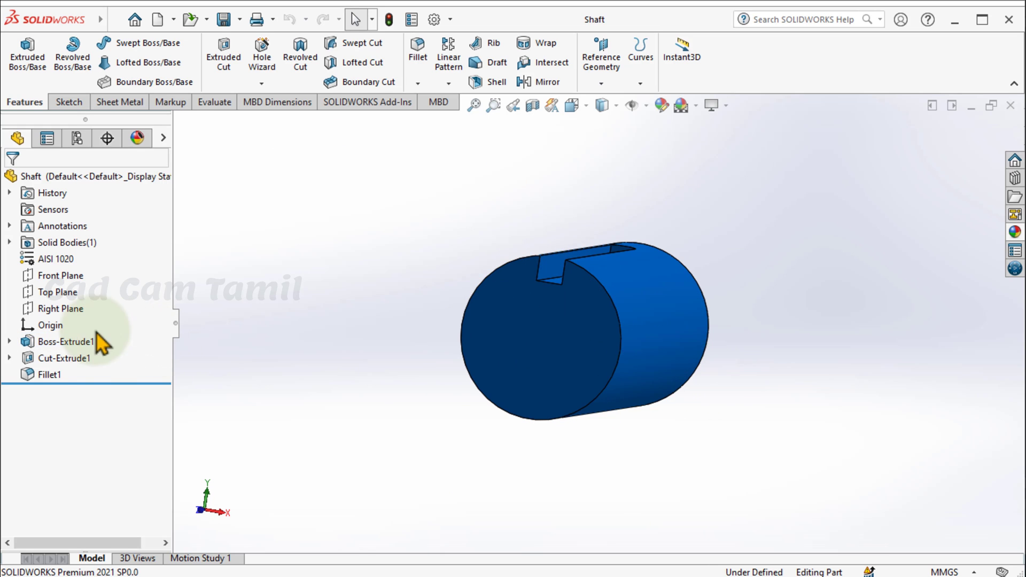
{"action": "left_click", "coordinate": [47, 344]}
{"action": "left_click", "coordinate": [9, 341]}
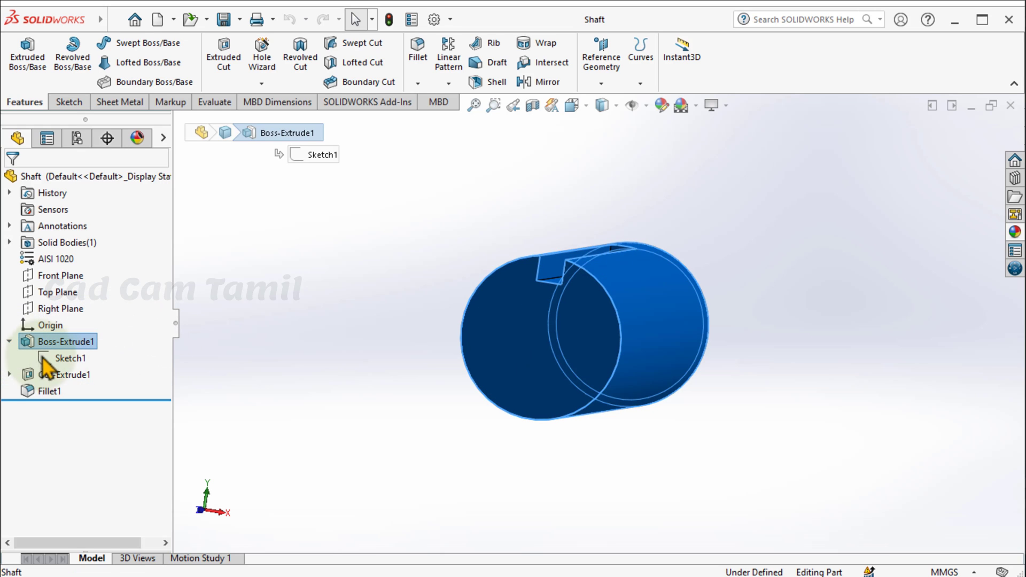
{"action": "left_click", "coordinate": [53, 359]}
{"action": "left_click", "coordinate": [48, 376]}
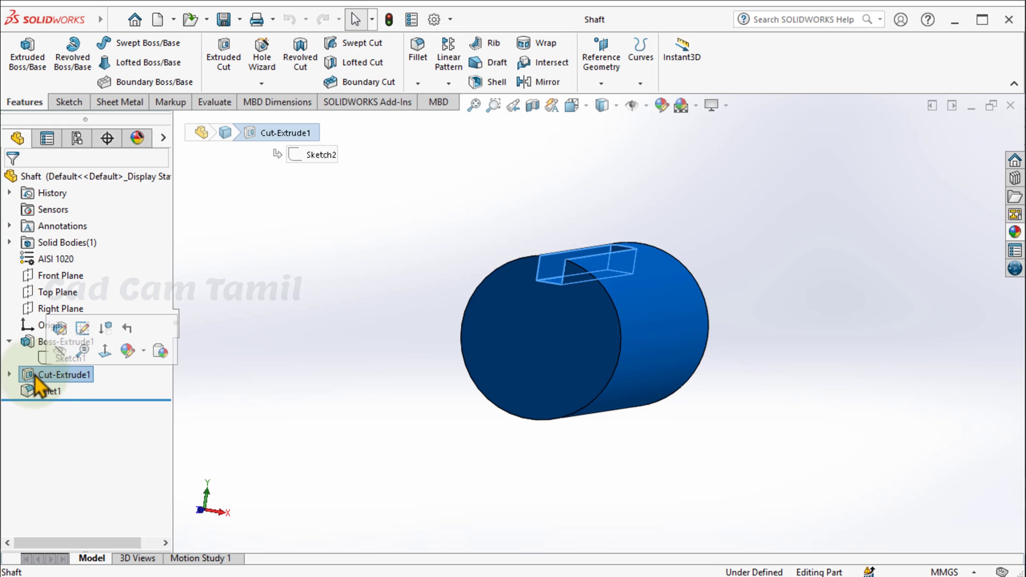
{"action": "left_click", "coordinate": [9, 374]}
{"action": "left_click", "coordinate": [58, 391]}
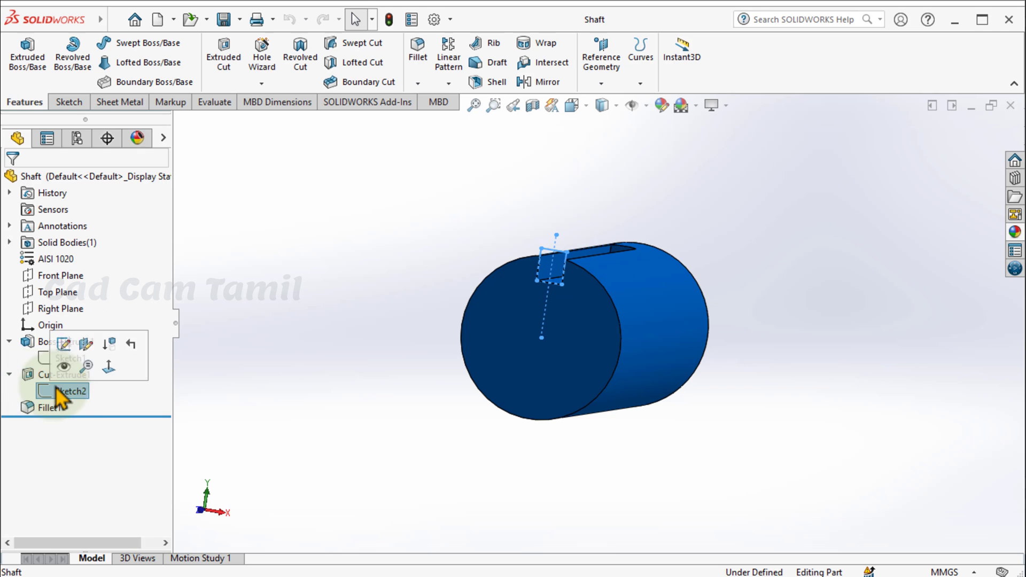
{"action": "left_click", "coordinate": [64, 346]}
- Set the distance from the shaft's center to the keyway floor to 21 mm and exit the sketch
{"action": "scroll", "coordinate": [566, 287], "scroll_direction": "down", "scroll_amount": 5}
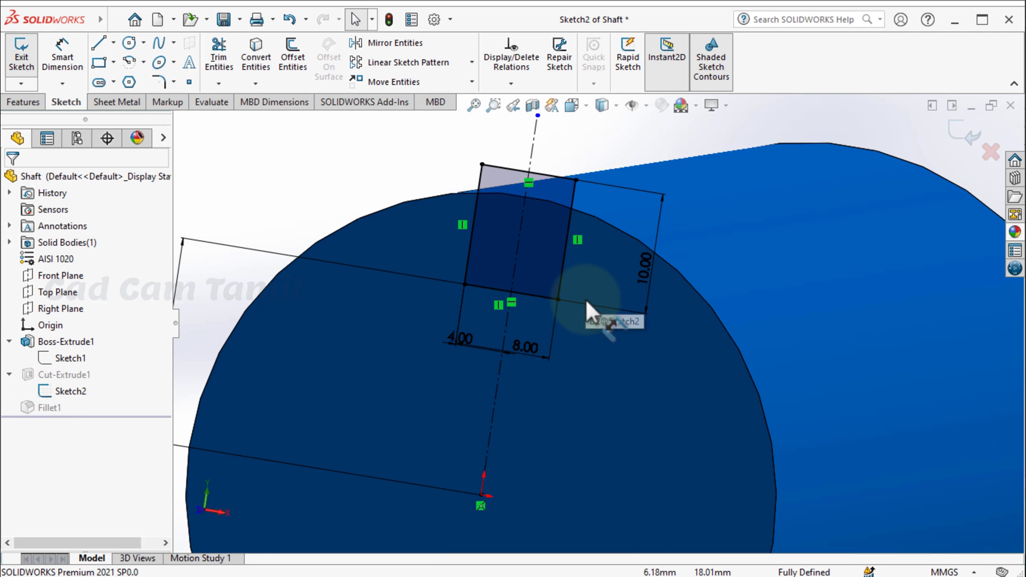
{"action": "scroll", "coordinate": [596, 321], "scroll_direction": "up", "scroll_amount": 2}
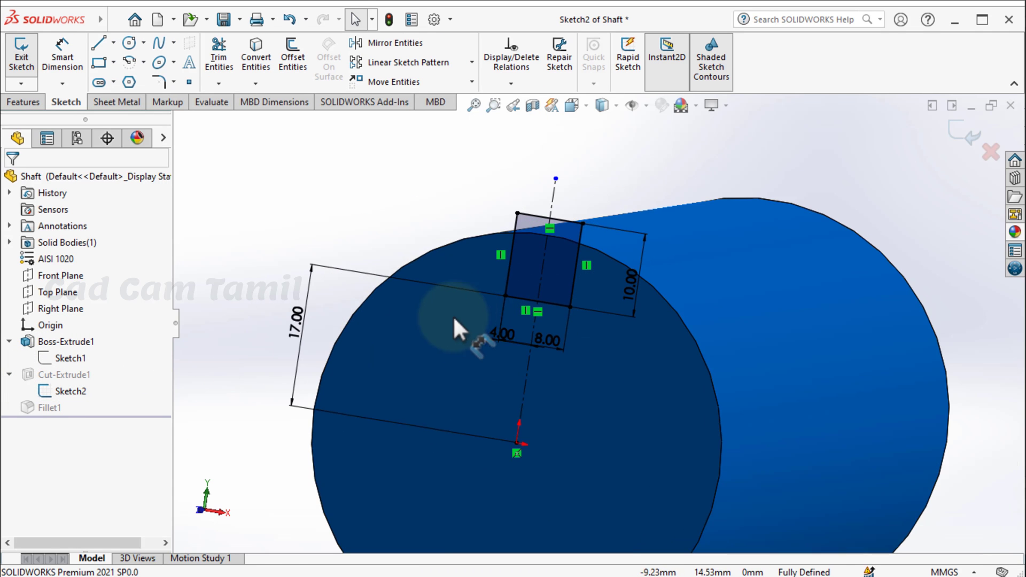
{"action": "left_click", "coordinate": [298, 322]}
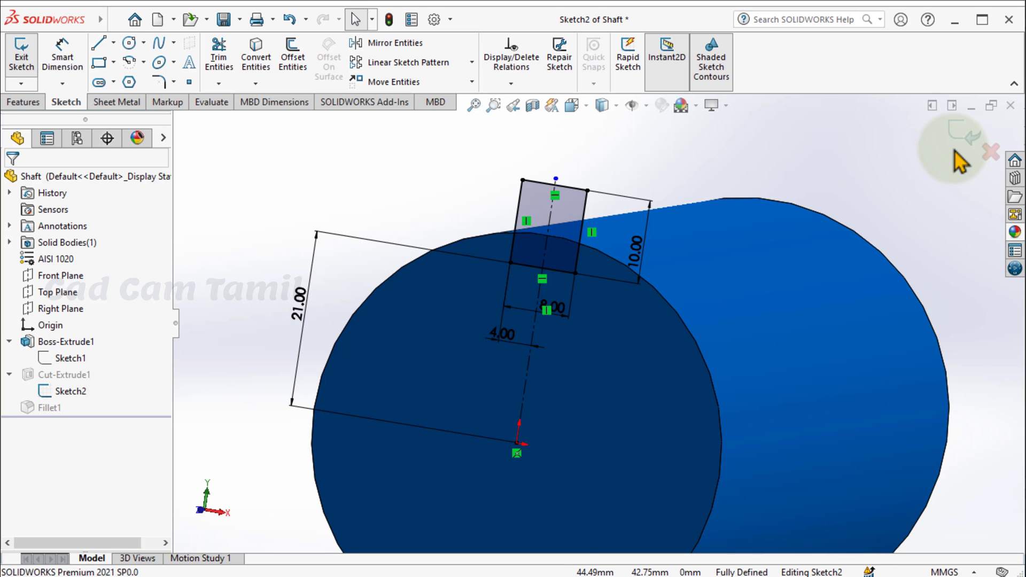
{"action": "left_click", "coordinate": [966, 138]}
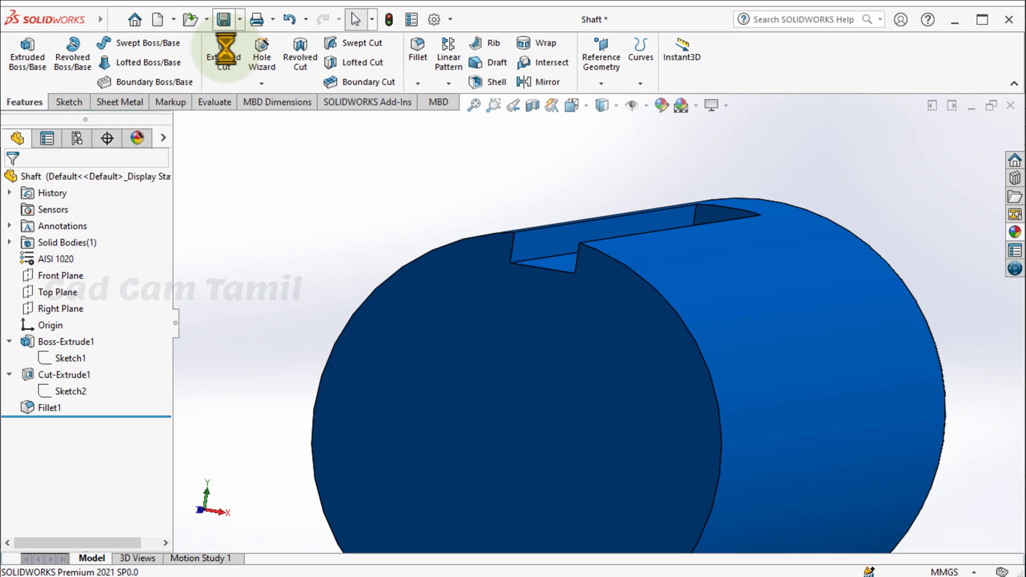
- Save and close the Shaft part, and rebuild the assembly with the modified keyway
{"action": "left_click", "coordinate": [1009, 105]}
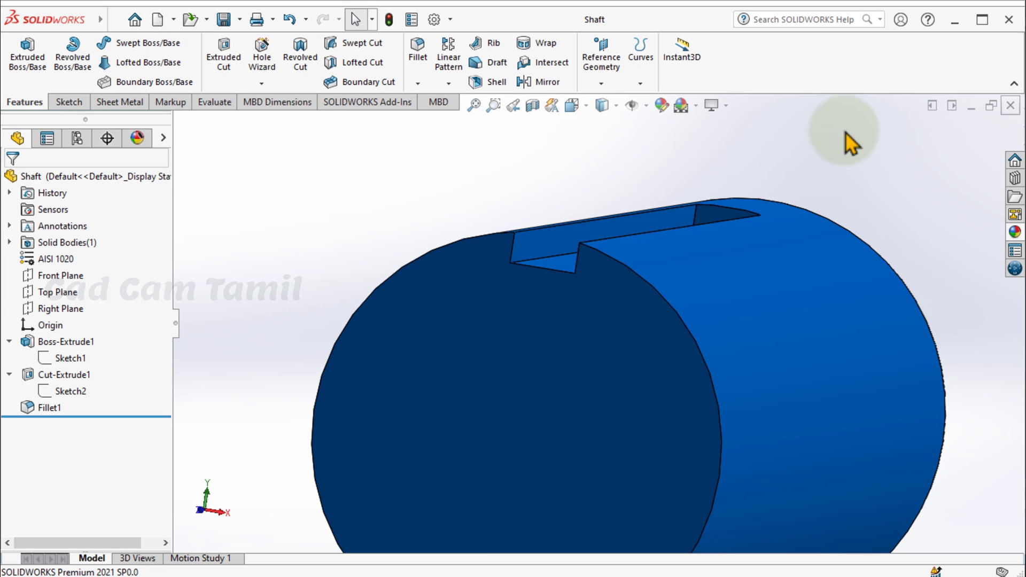
{"action": "left_click", "coordinate": [128, 86]}
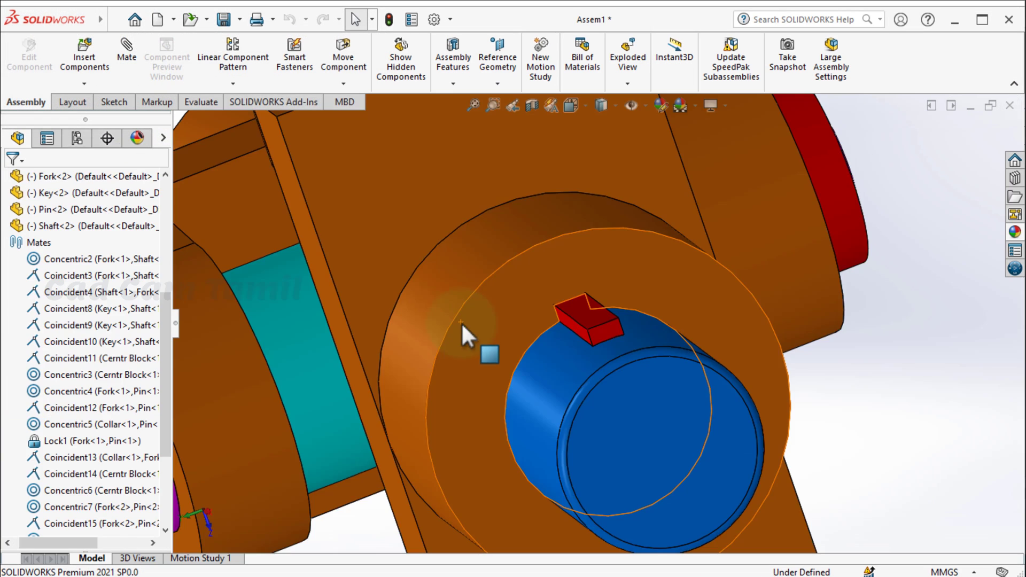
- Examine how the second key sits between the shaft and the fork's hub, and inspect the whole joint from several sides
{"action": "scroll", "coordinate": [562, 395], "scroll_direction": "up", "scroll_amount": 2}
{"action": "scroll", "coordinate": [627, 313], "scroll_direction": "down", "scroll_amount": 4}
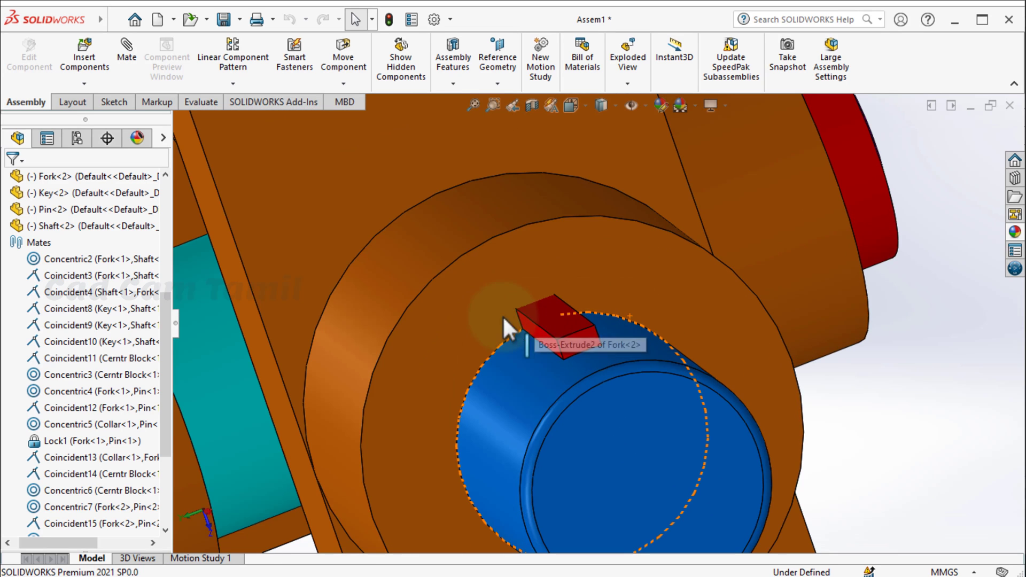
{"action": "scroll", "coordinate": [541, 353], "scroll_direction": "down", "scroll_amount": 3}
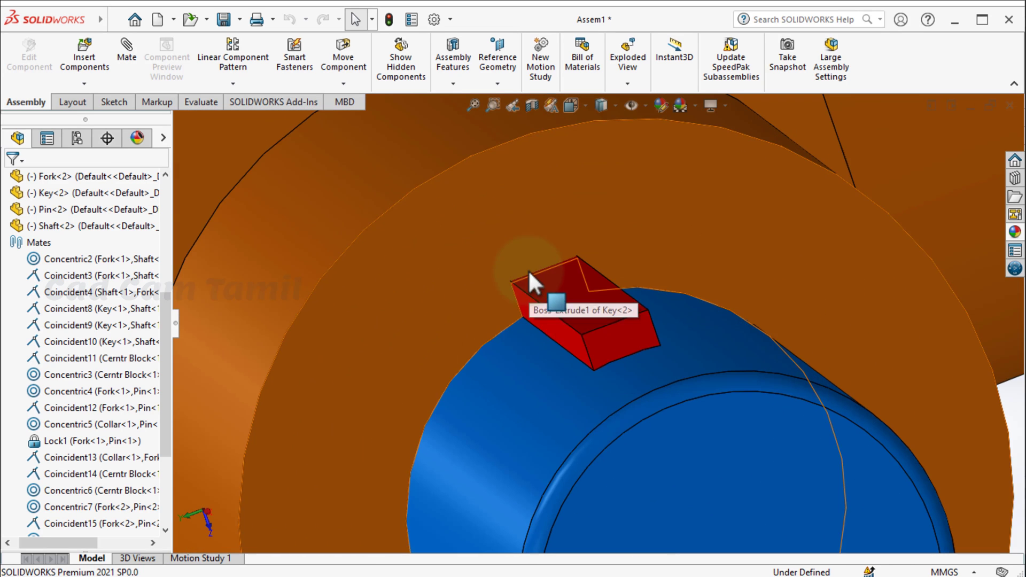
{"action": "scroll", "coordinate": [573, 333], "scroll_direction": "up", "scroll_amount": 2}
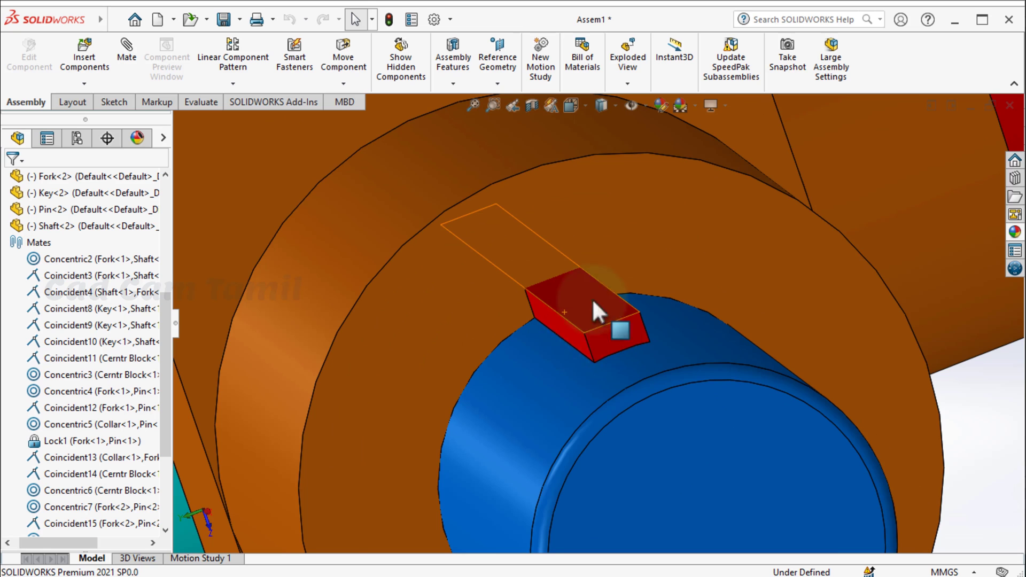
{"action": "scroll", "coordinate": [581, 341], "scroll_direction": "up", "scroll_amount": 1}
{"action": "scroll", "coordinate": [593, 374], "scroll_direction": "up", "scroll_amount": 4}
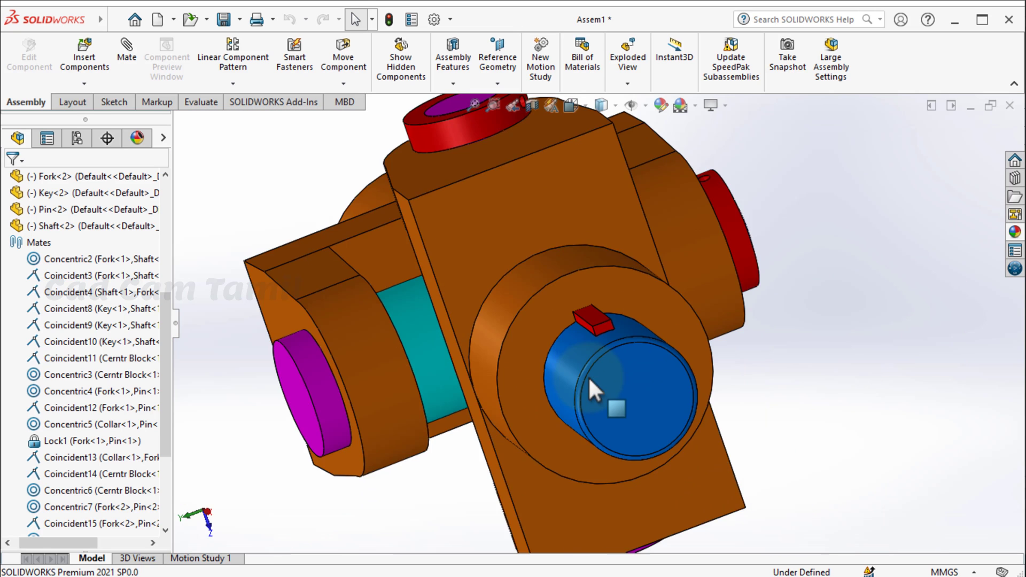
{"action": "middle_click_drag", "start_coordinate": [556, 415], "coordinate": [297, 378]}
{"action": "scroll", "coordinate": [399, 389], "scroll_direction": "down", "scroll_amount": 5}
{"action": "scroll", "coordinate": [400, 389], "scroll_direction": "up", "scroll_amount": 8}
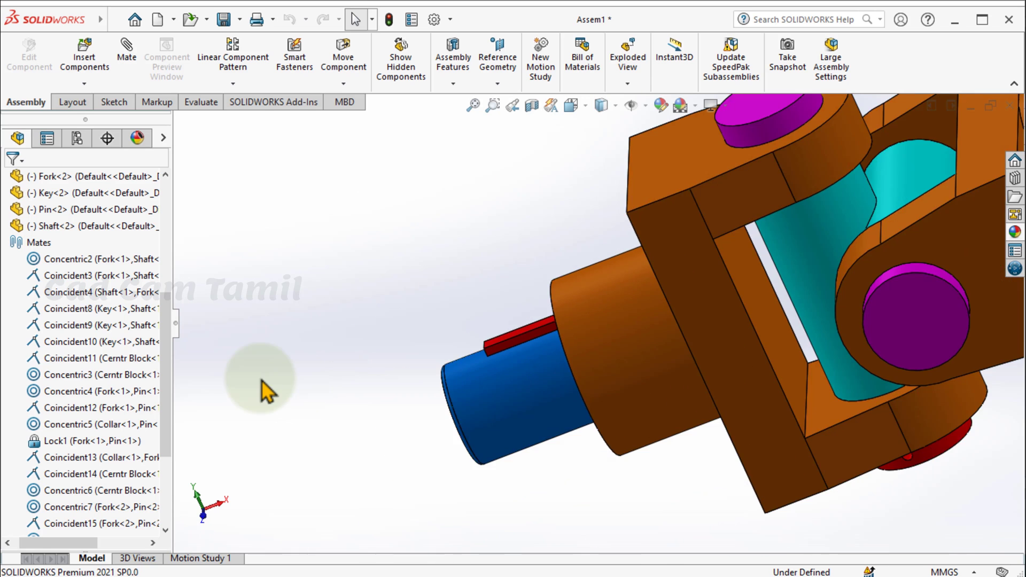
{"action": "middle_click_drag", "start_coordinate": [585, 335], "coordinate": [637, 338]}
{"action": "scroll", "coordinate": [637, 338], "scroll_direction": "down", "scroll_amount": 4}
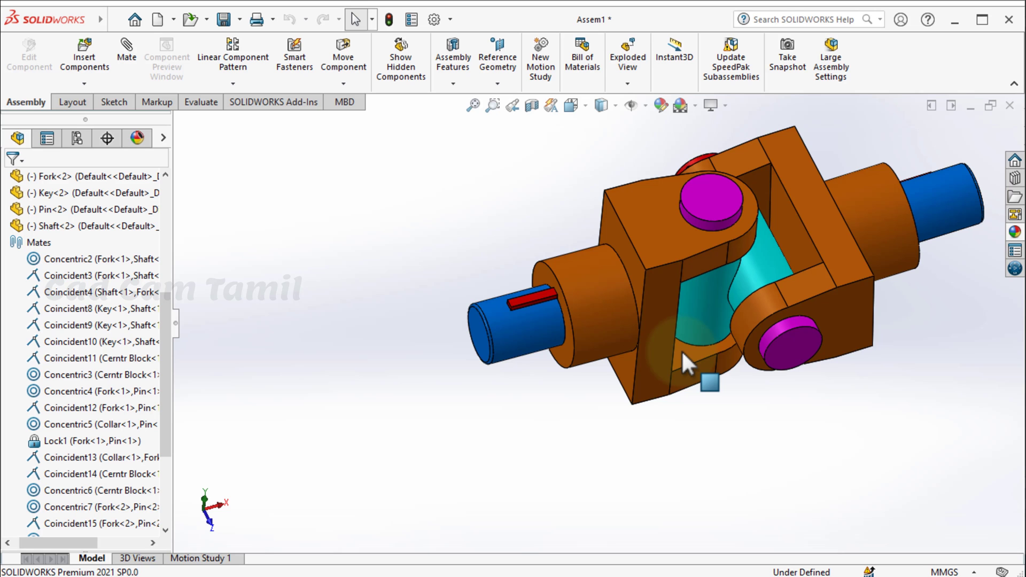
{"action": "scroll", "coordinate": [689, 320], "scroll_direction": "down", "scroll_amount": 3}
{"action": "scroll", "coordinate": [589, 341], "scroll_direction": "up", "scroll_amount": 3}
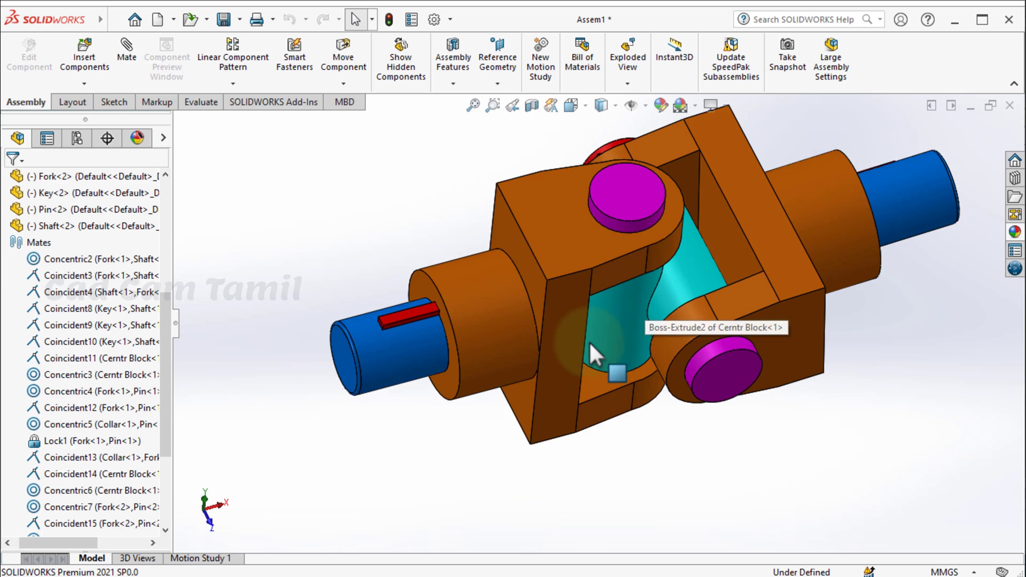
- Close the universal joint assembly and create a new drawing document
{"action": "middle_click_drag", "start_coordinate": [588, 341], "coordinate": [683, 289]}
{"action": "scroll", "coordinate": [674, 262], "scroll_direction": "down", "scroll_amount": 2}
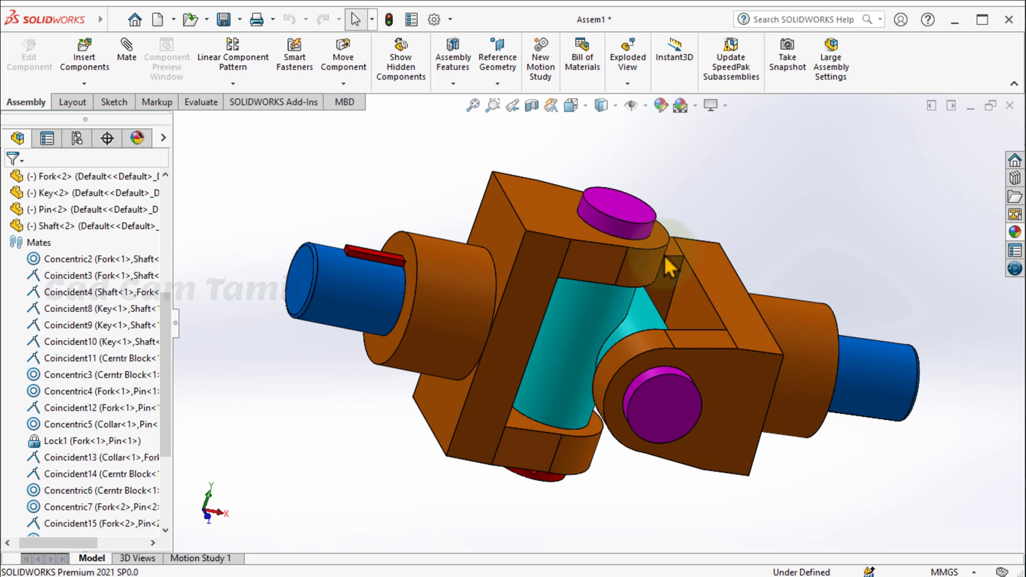
{"action": "left_click", "coordinate": [991, 105]}
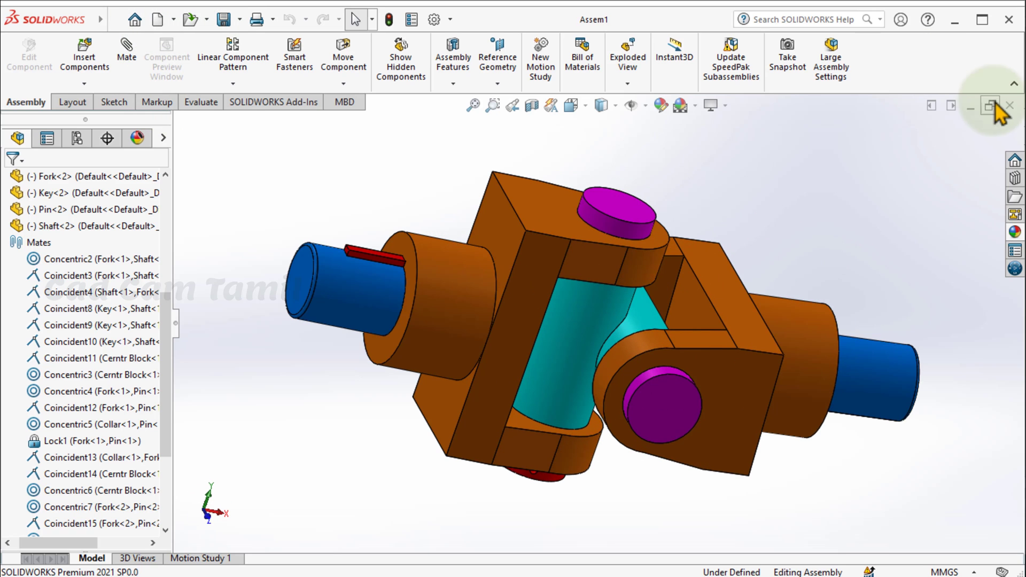
{"action": "left_click", "coordinate": [1010, 106]}
{"action": "left_click", "coordinate": [160, 22]}
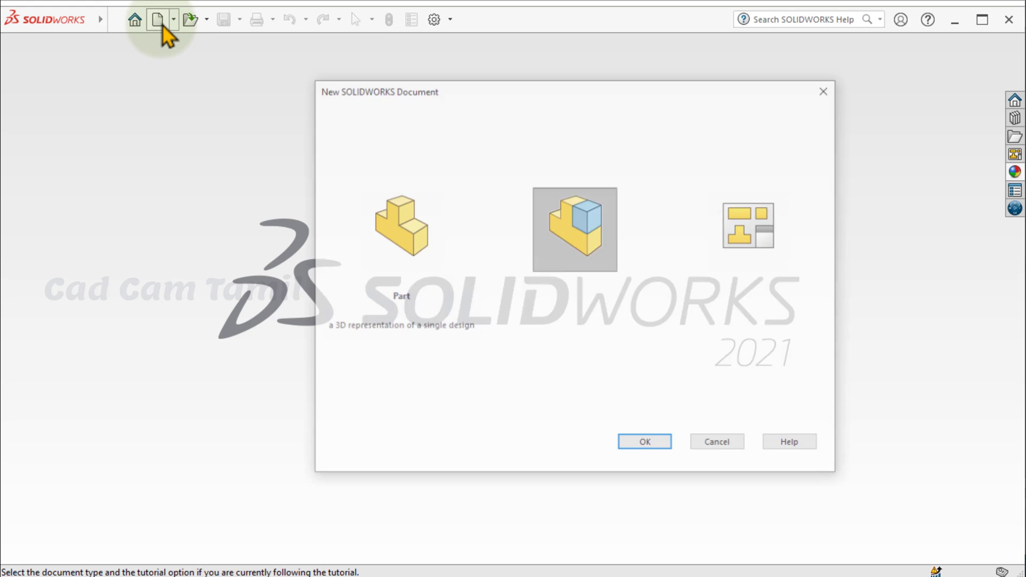
{"action": "left_click", "coordinate": [782, 235]}
{"action": "left_click", "coordinate": [648, 444]}
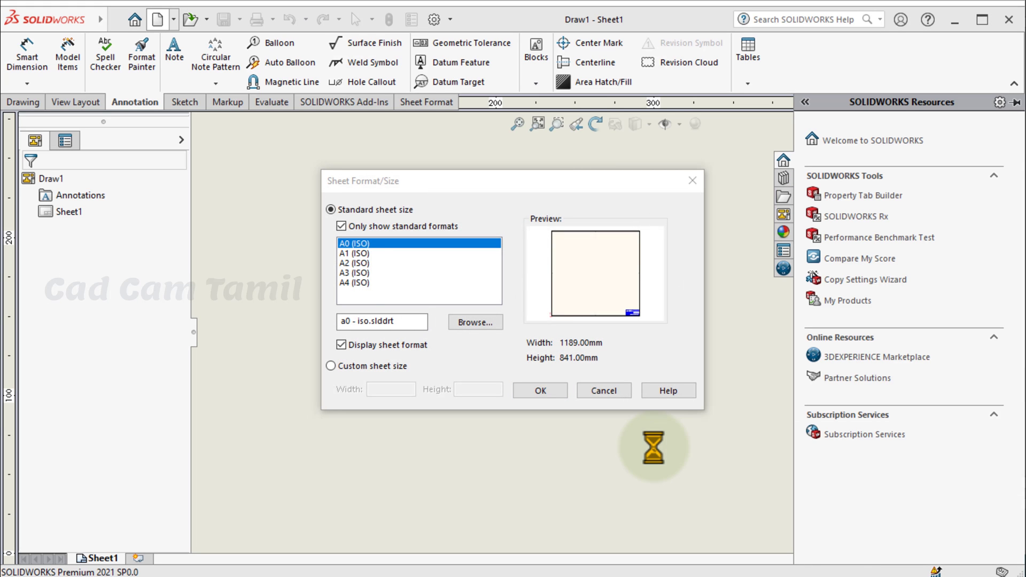
- Set up the drawing sheet with a custom size of 420 mm by 297 mm and no sheet format
{"action": "left_click", "coordinate": [356, 274]}
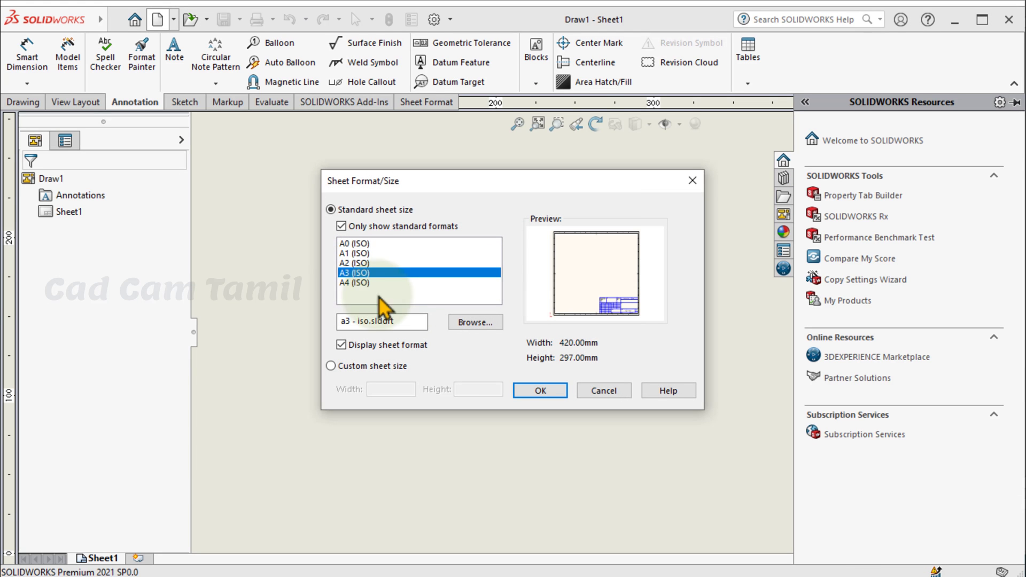
{"action": "left_click", "coordinate": [389, 348]}
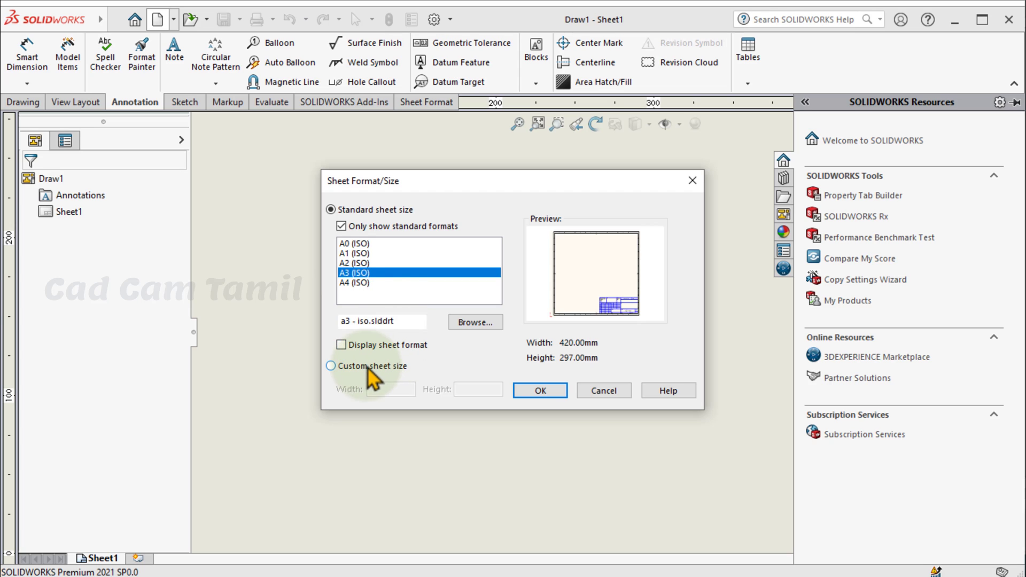
{"action": "left_click", "coordinate": [369, 368]}
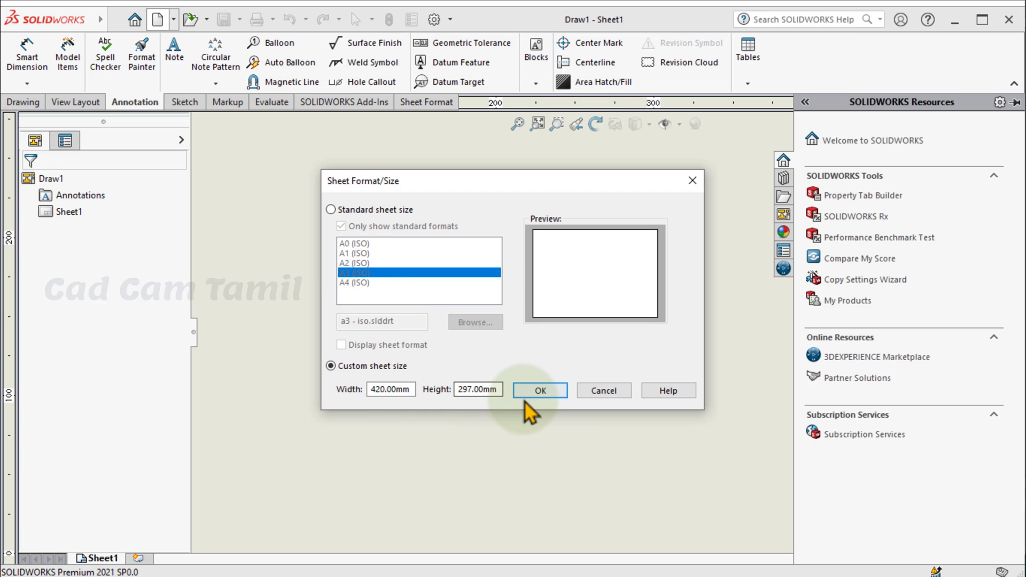
{"action": "left_click", "coordinate": [539, 391]}
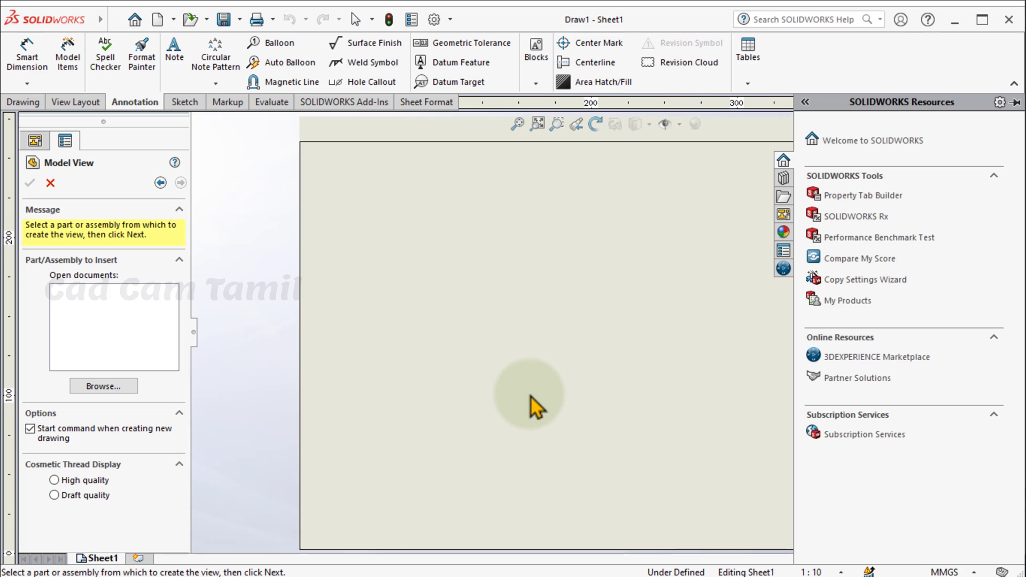
- Insert a model view of Assem1 near the sheet's upper right corner, without adding any projected views
{"action": "left_click", "coordinate": [102, 385]}
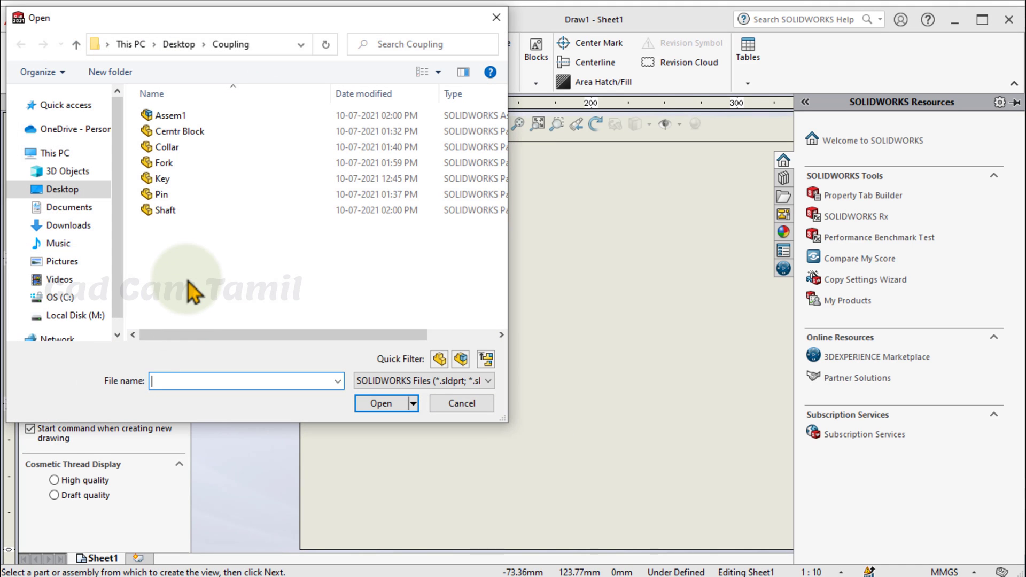
{"action": "left_click", "coordinate": [199, 115]}
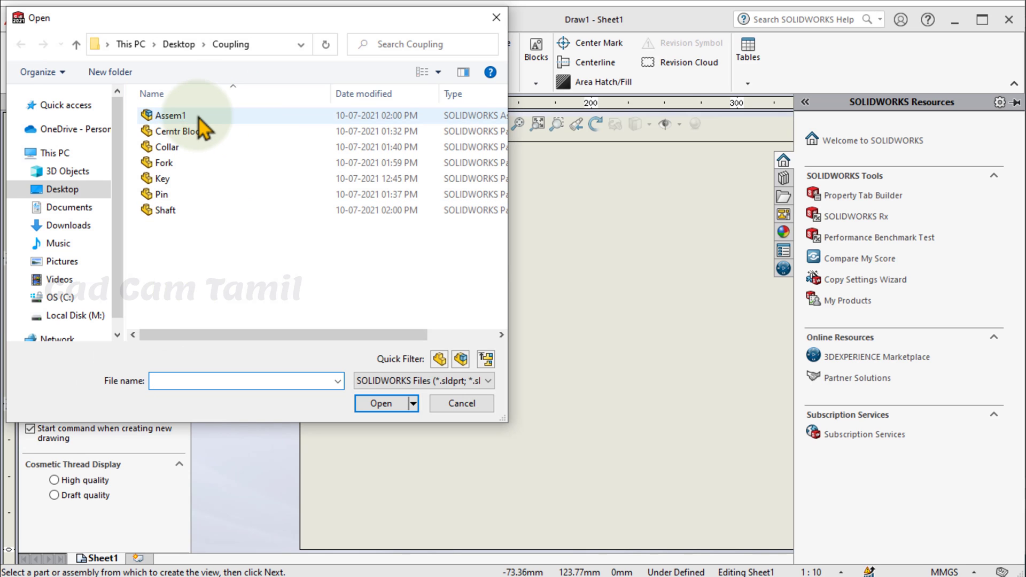
{"action": "left_click", "coordinate": [381, 403]}
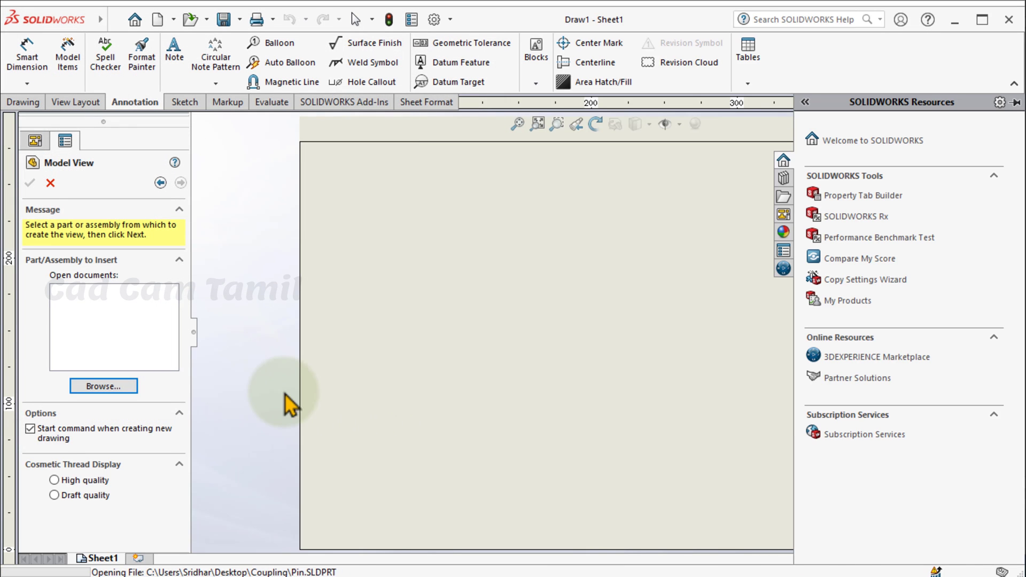
{"action": "scroll", "coordinate": [259, 389], "scroll_direction": "up", "scroll_amount": 6}
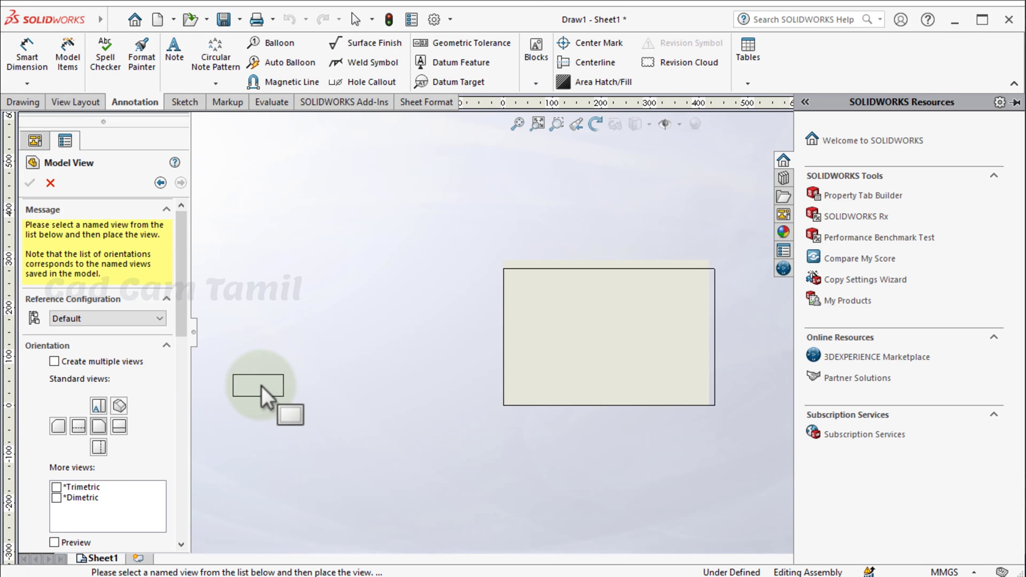
{"action": "scroll", "coordinate": [649, 344], "scroll_direction": "down", "scroll_amount": 3}
{"action": "left_click", "coordinate": [688, 279]}
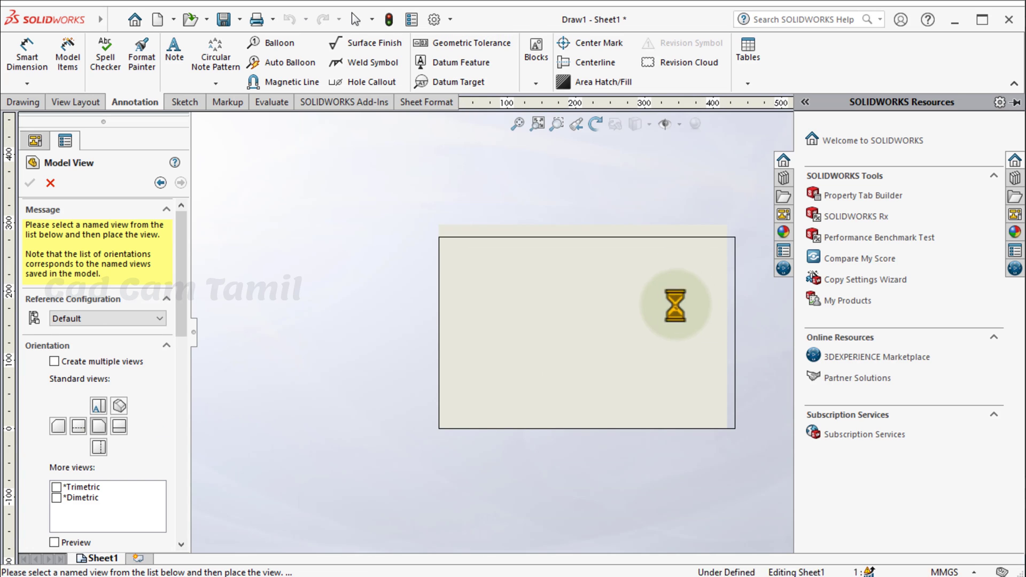
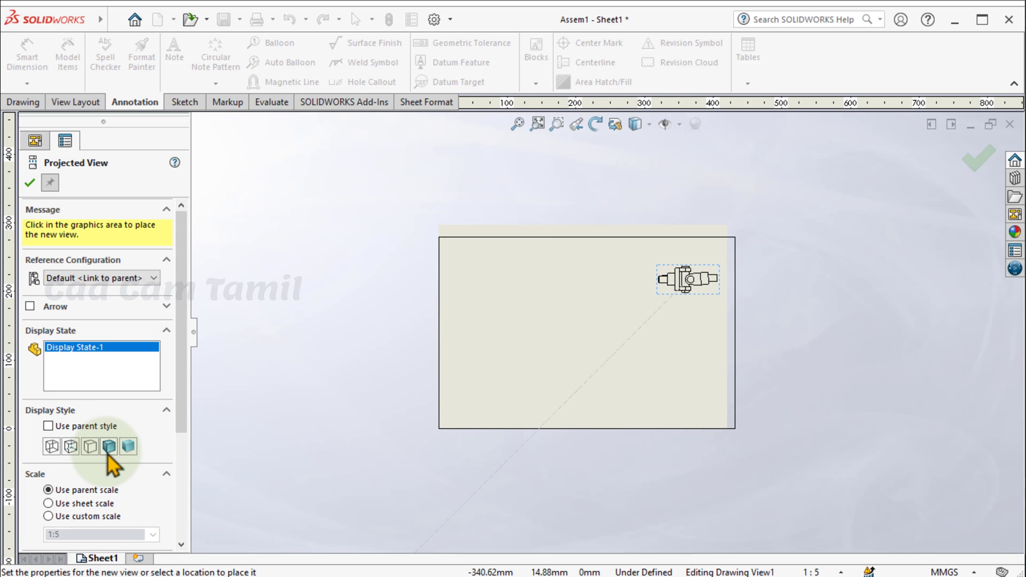
{"action": "scroll", "coordinate": [136, 433], "scroll_direction": "down", "scroll_amount": 3}
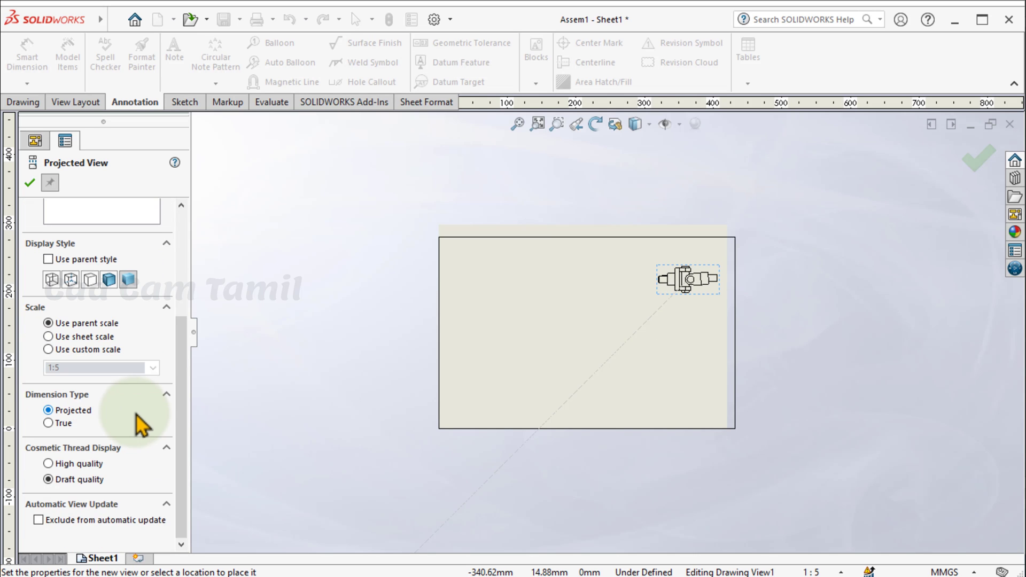
{"action": "scroll", "coordinate": [138, 424], "scroll_direction": "up", "scroll_amount": 3}
{"action": "left_click", "coordinate": [30, 183]}
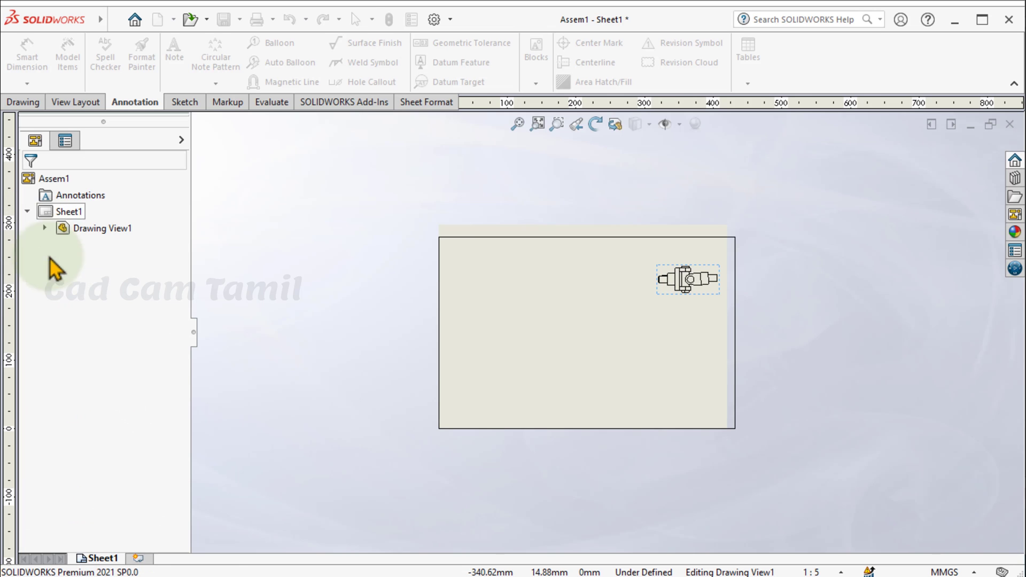
- Set the assembly's drawing view to isometric orientation with the Shaded display style
{"action": "scroll", "coordinate": [694, 267], "scroll_direction": "down", "scroll_amount": 3}
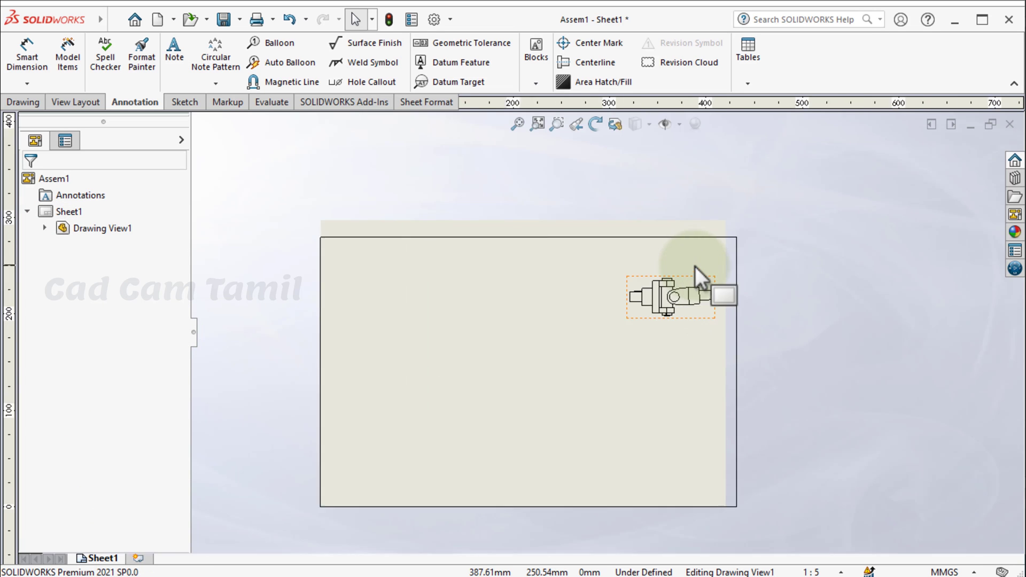
{"action": "double_click", "coordinate": [687, 295]}
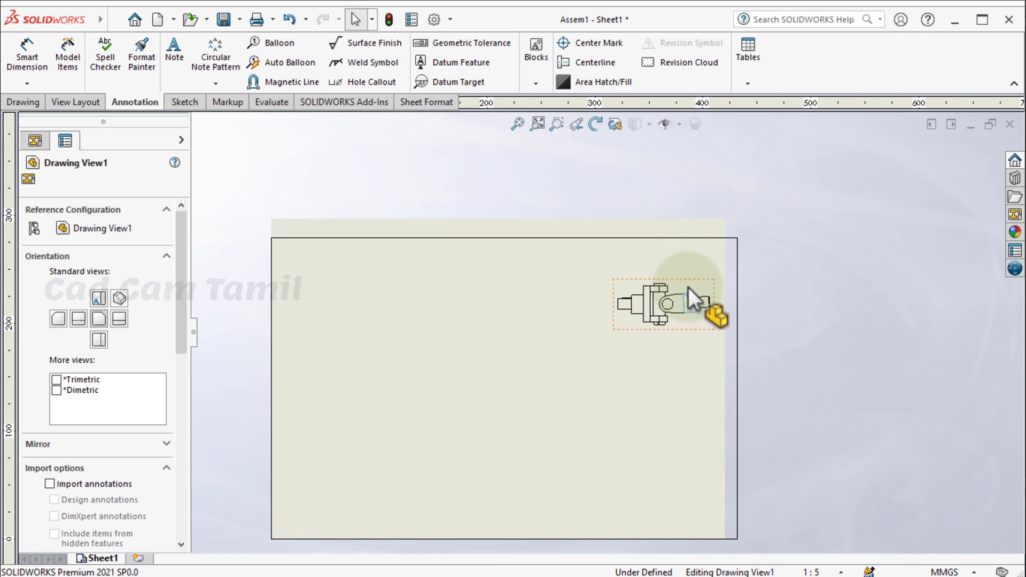
{"action": "left_click", "coordinate": [125, 302]}
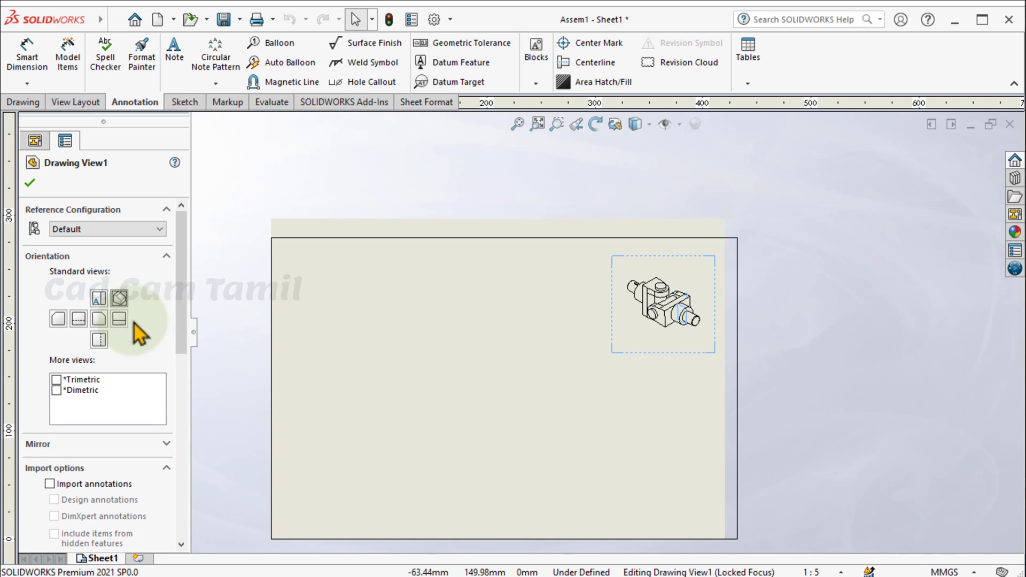
{"action": "left_click_drag", "start_coordinate": [182, 297], "coordinate": [168, 416]}
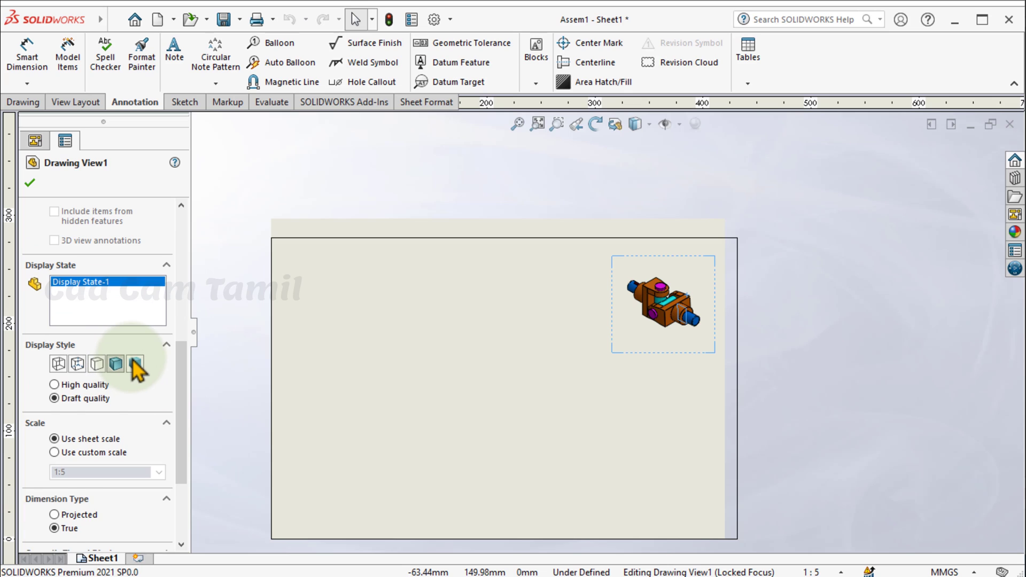
{"action": "left_click", "coordinate": [135, 364]}
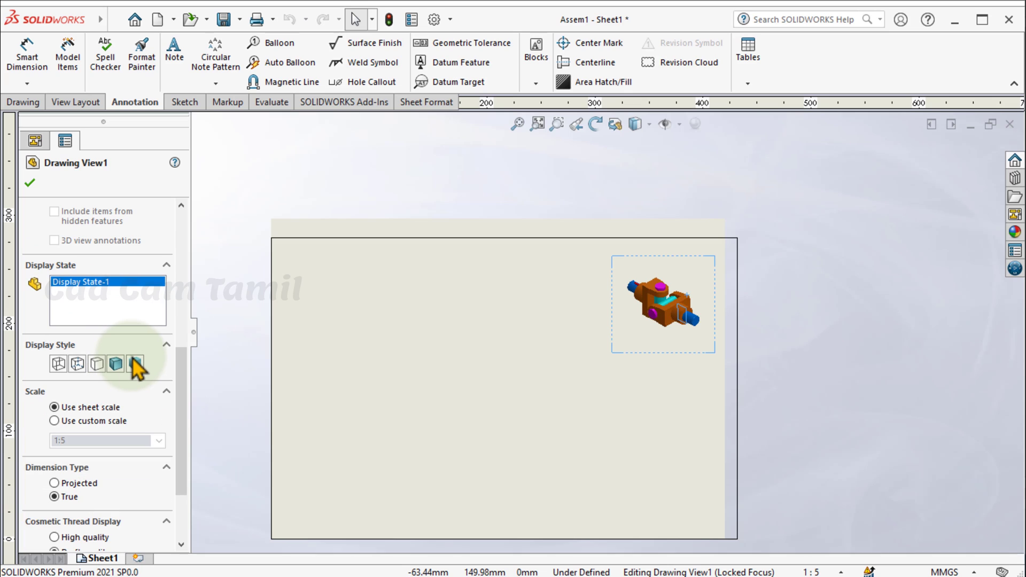
{"action": "left_click", "coordinate": [29, 182]}
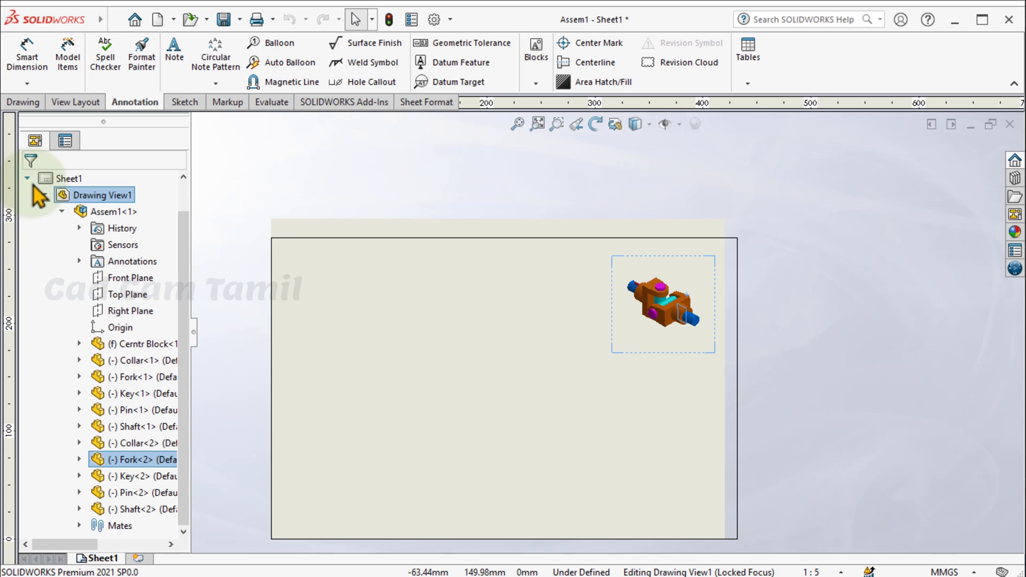
{"action": "left_click", "coordinate": [268, 194]}
- Insert a model view of the Cerntr Block part near the sheet's upper middle, without projected views
{"action": "scroll", "coordinate": [481, 346], "scroll_direction": "up", "scroll_amount": 3}
{"action": "scroll", "coordinate": [530, 364], "scroll_direction": "down", "scroll_amount": 2}
{"action": "scroll", "coordinate": [748, 388], "scroll_direction": "down", "scroll_amount": 2}
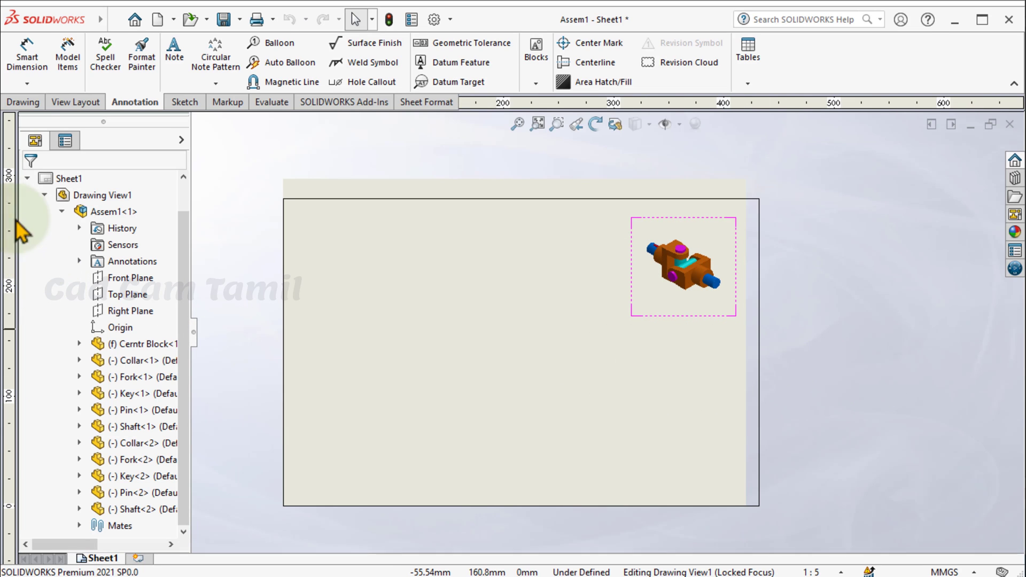
{"action": "left_click", "coordinate": [27, 102]}
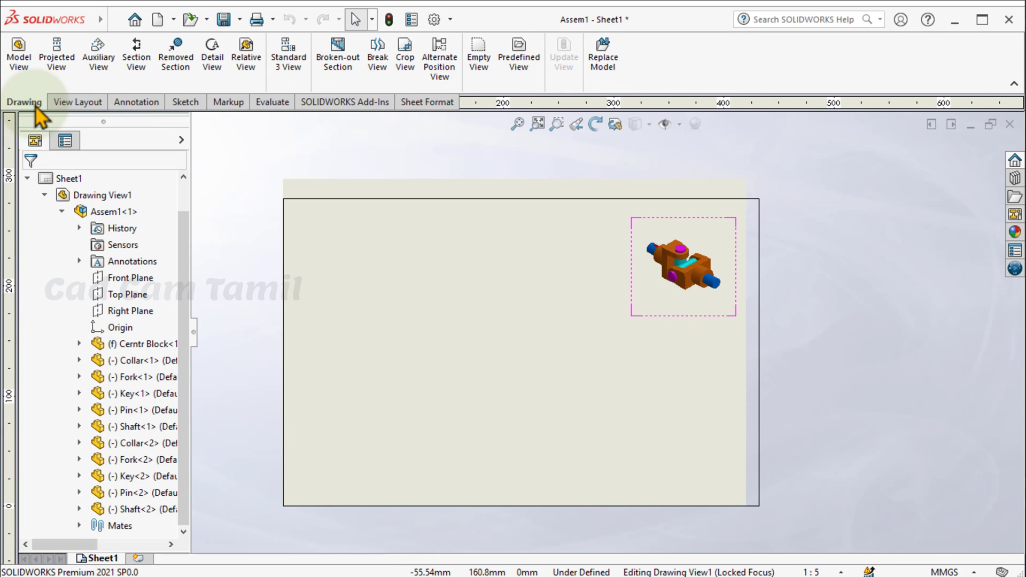
{"action": "left_click", "coordinate": [27, 60]}
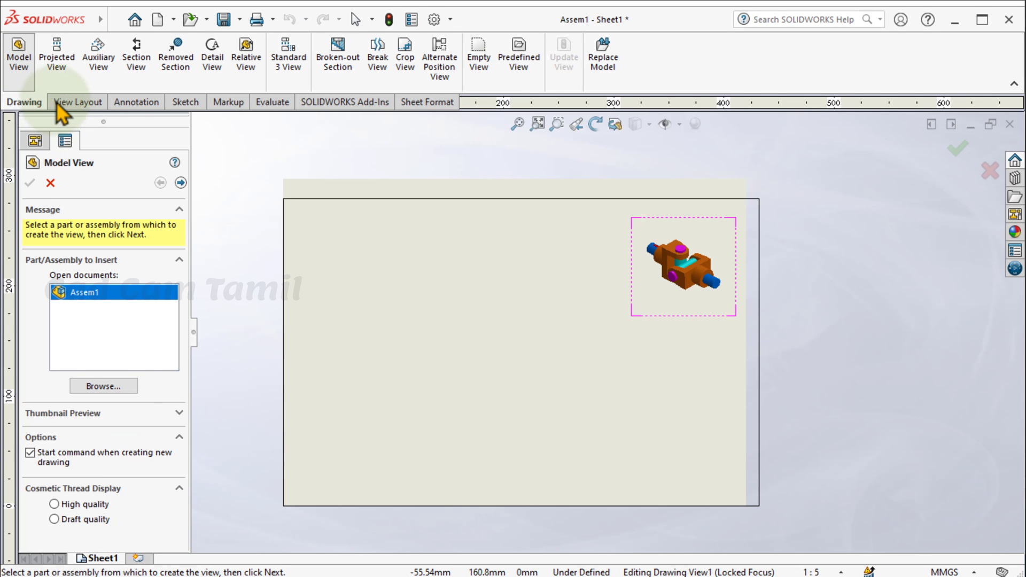
{"action": "left_click", "coordinate": [88, 382]}
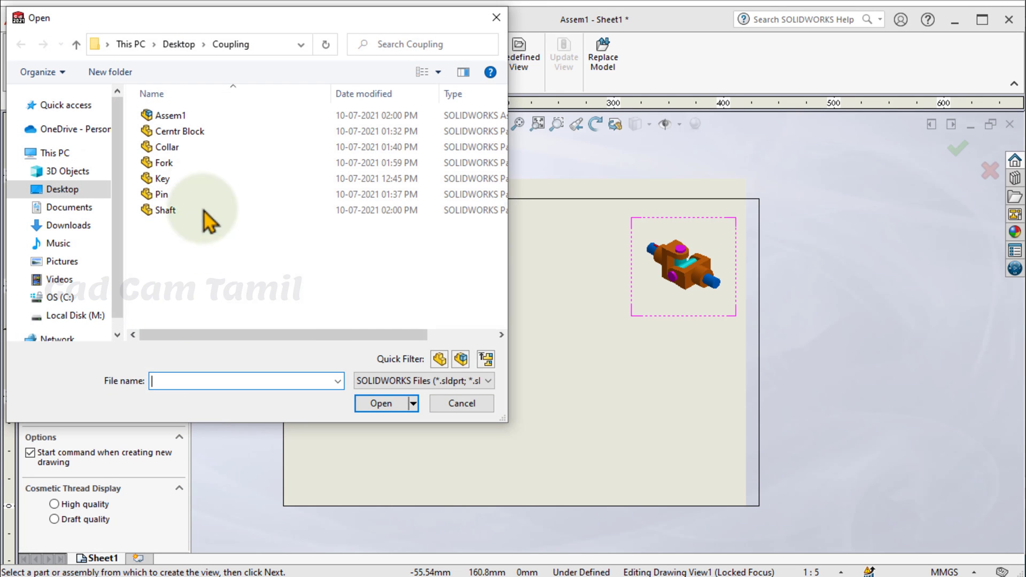
{"action": "left_click", "coordinate": [172, 132]}
{"action": "left_click", "coordinate": [376, 402]}
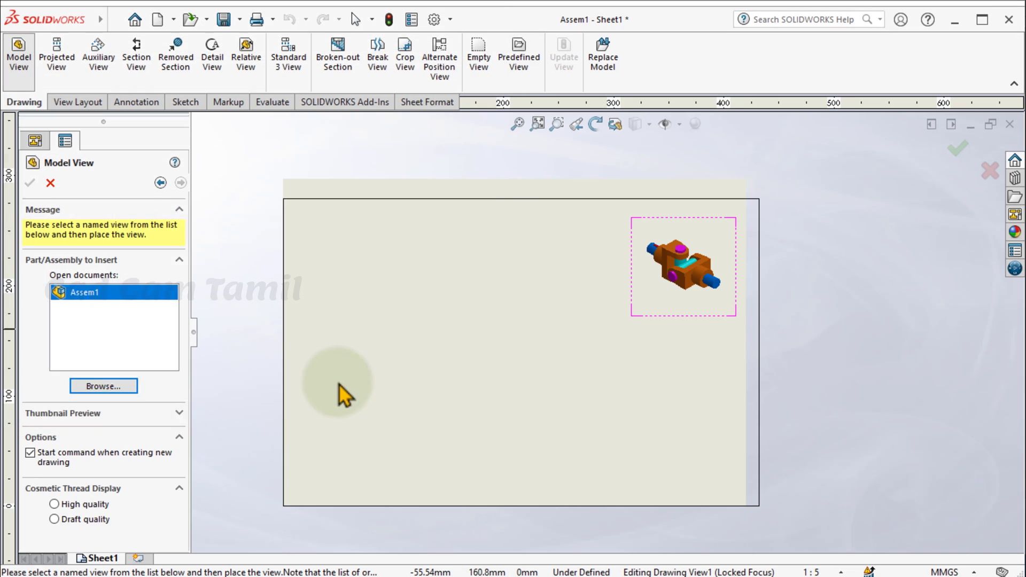
{"action": "left_click", "coordinate": [527, 277]}
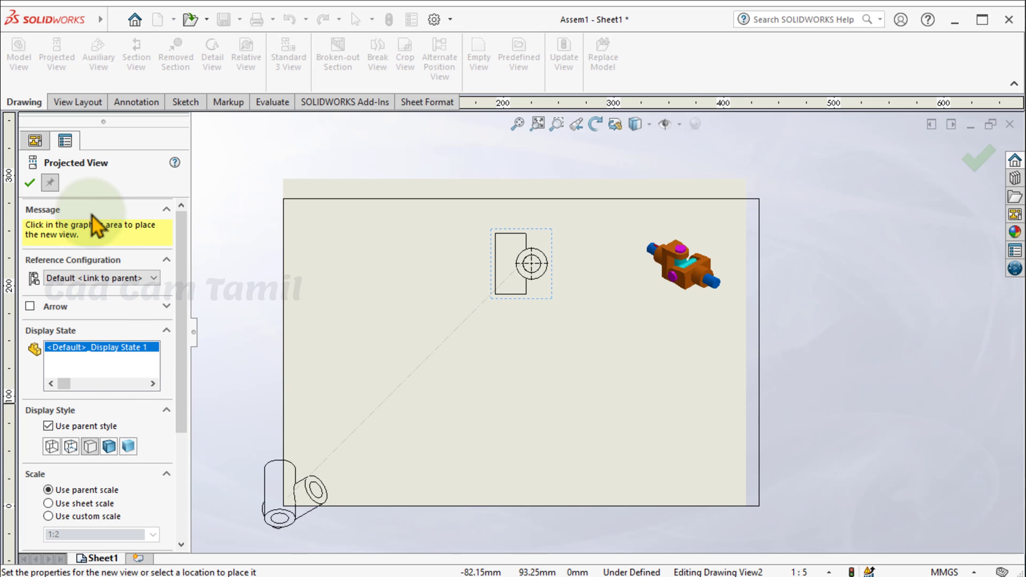
{"action": "left_click", "coordinate": [30, 183]}
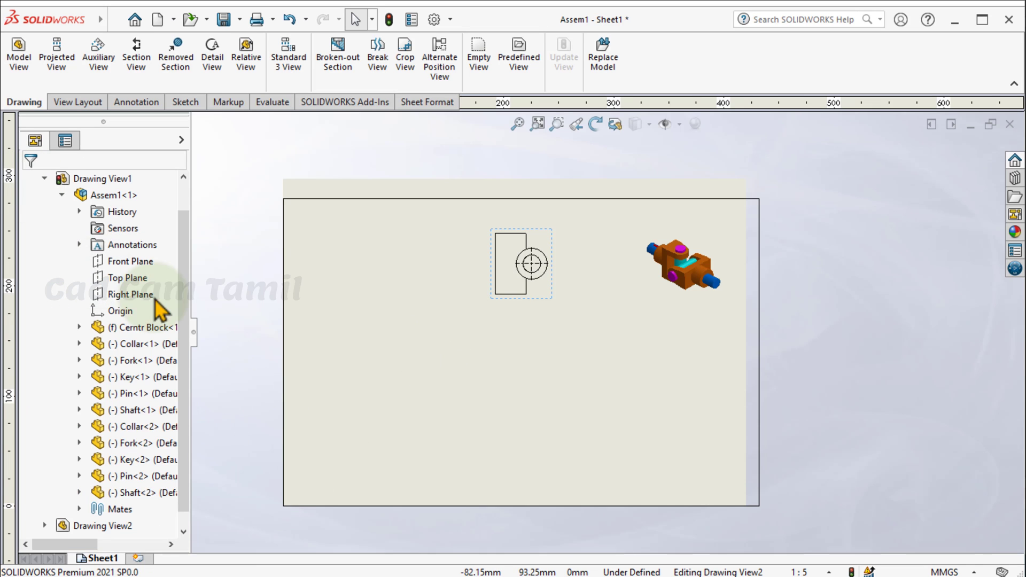
- Set the Cerntr Block's drawing view to isometric orientation
{"action": "left_click", "coordinate": [502, 284]}
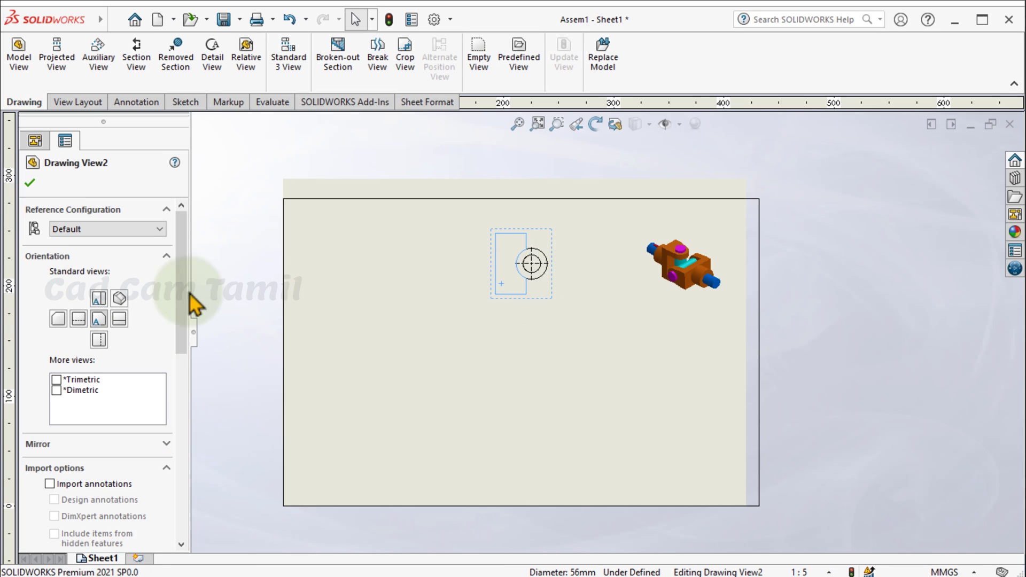
{"action": "left_click", "coordinate": [120, 300]}
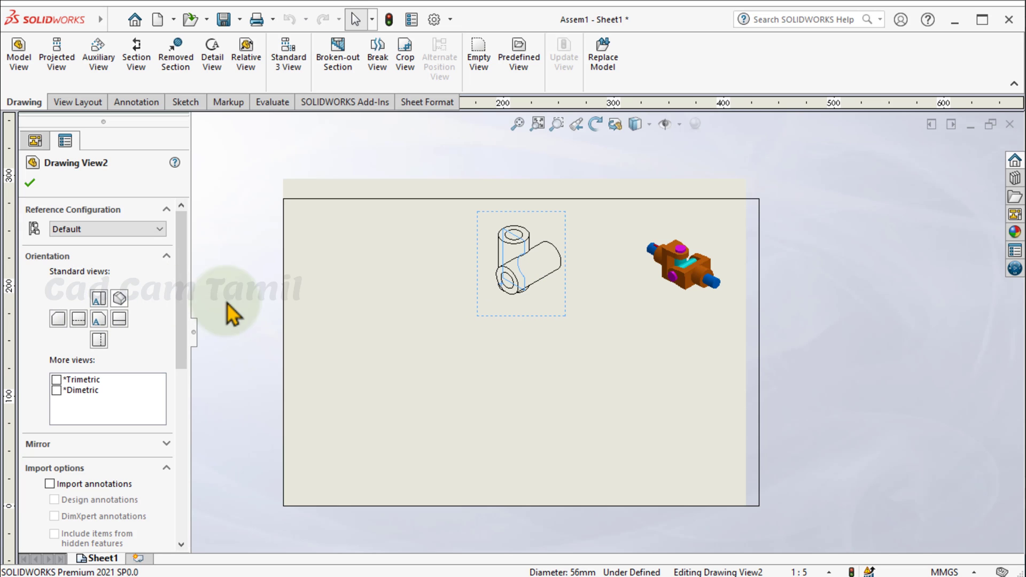
{"action": "left_click", "coordinate": [30, 184]}
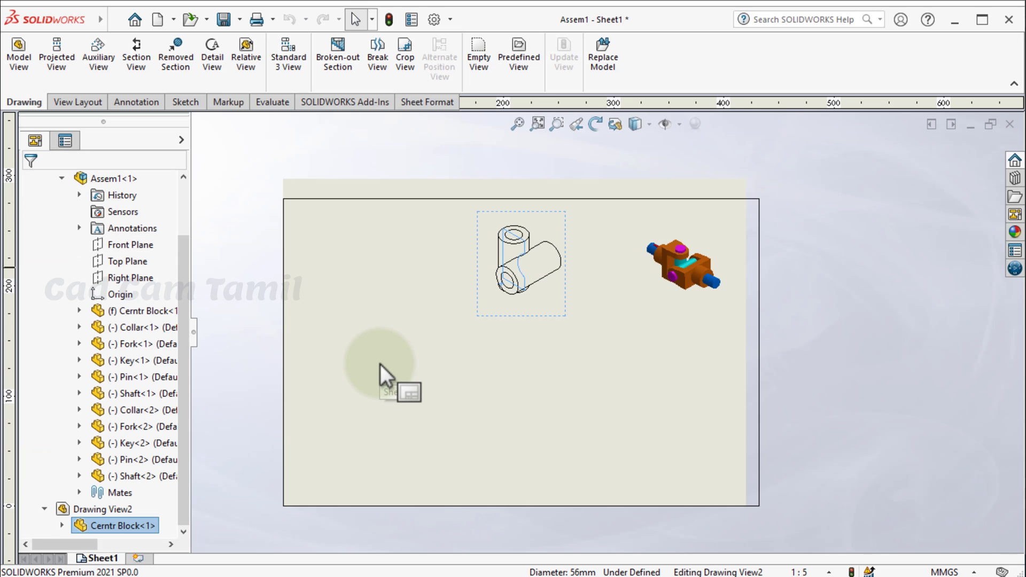
- Insert an isometric model view of the Collar part in the sheet's lower right area, below the assembly view
{"action": "left_click", "coordinate": [17, 53]}
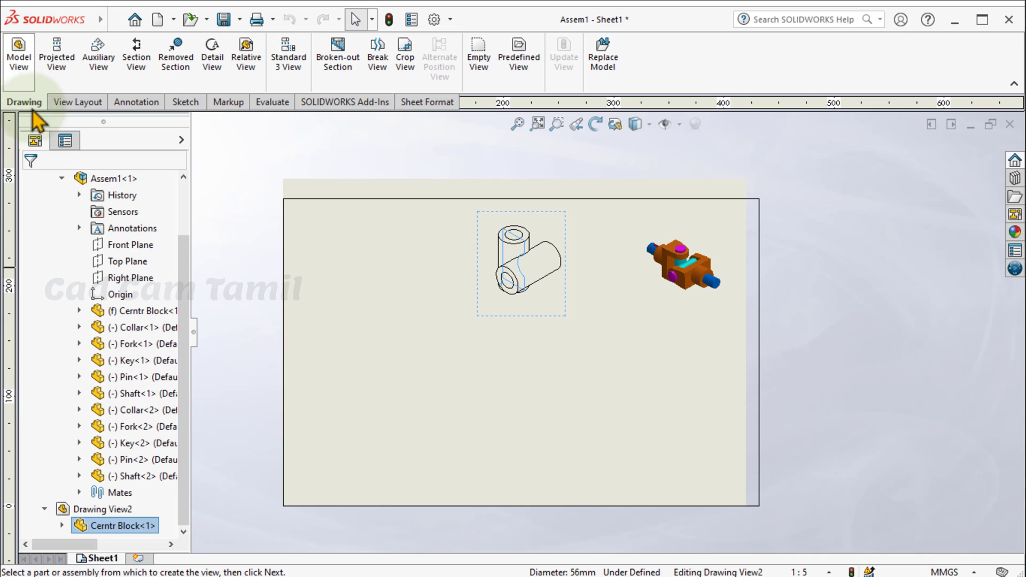
{"action": "left_click", "coordinate": [99, 383]}
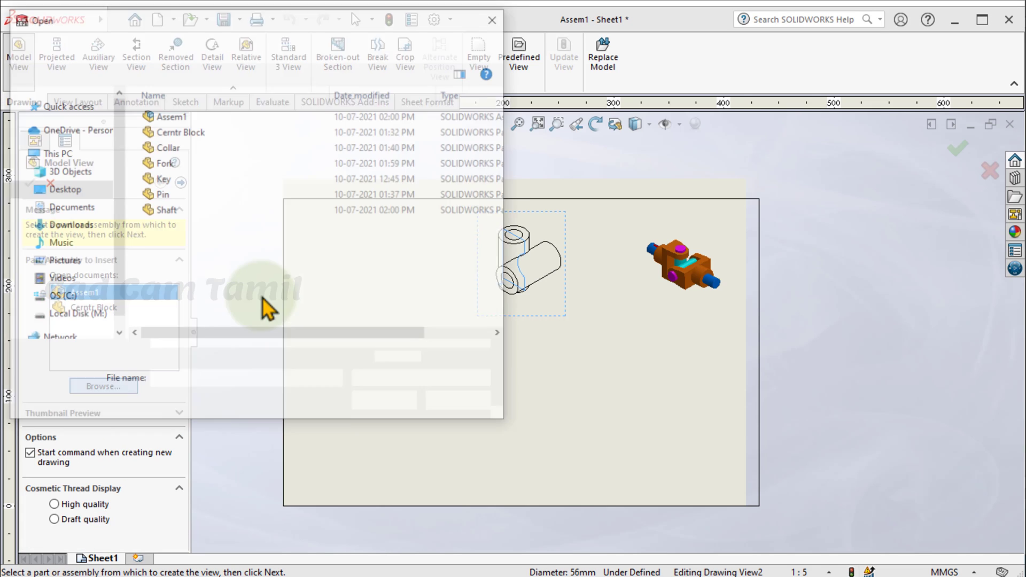
{"action": "left_click", "coordinate": [176, 147]}
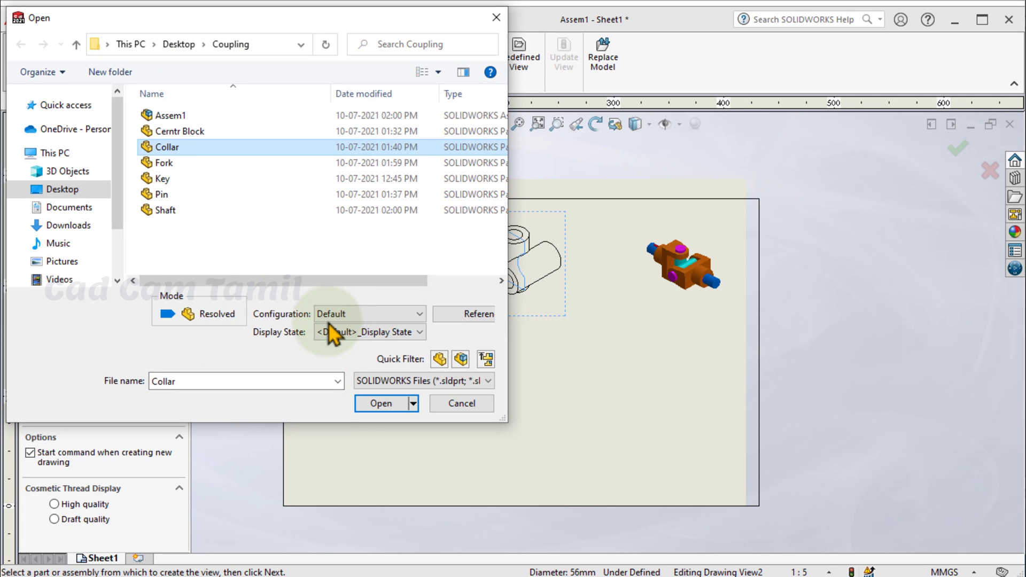
{"action": "left_click", "coordinate": [374, 405]}
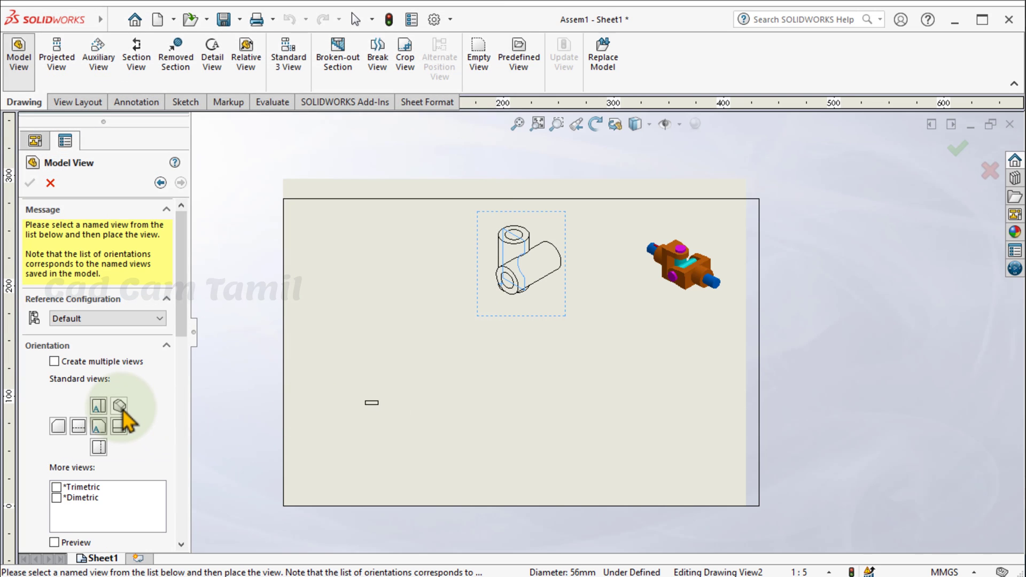
{"action": "left_click", "coordinate": [119, 405]}
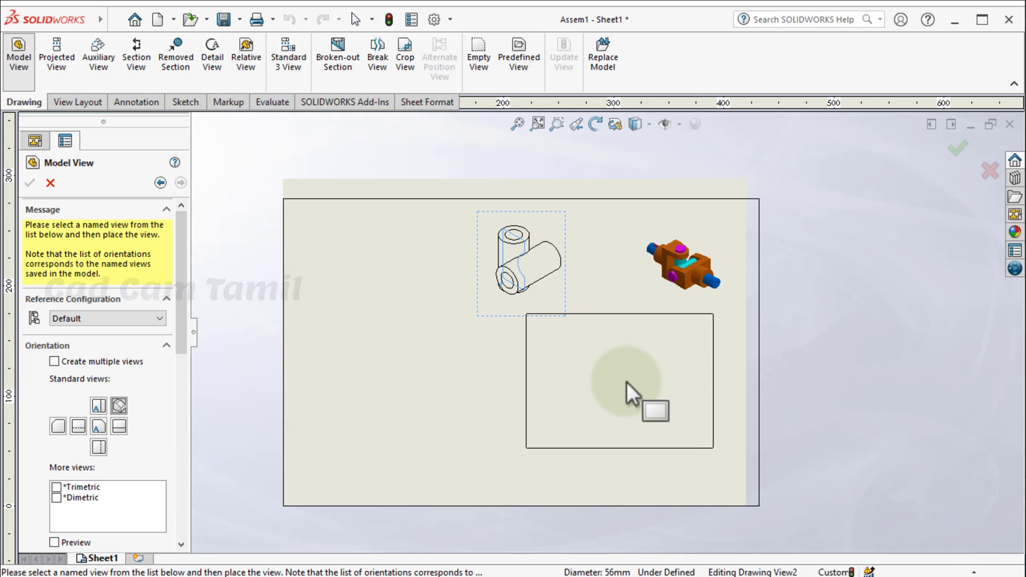
{"action": "left_click", "coordinate": [609, 394]}
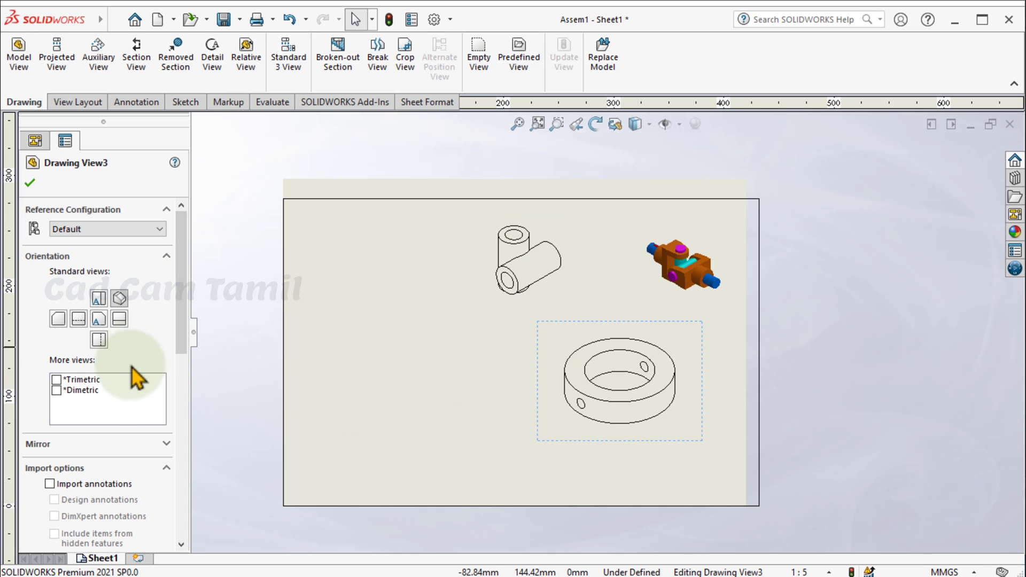
{"action": "left_click", "coordinate": [29, 182]}
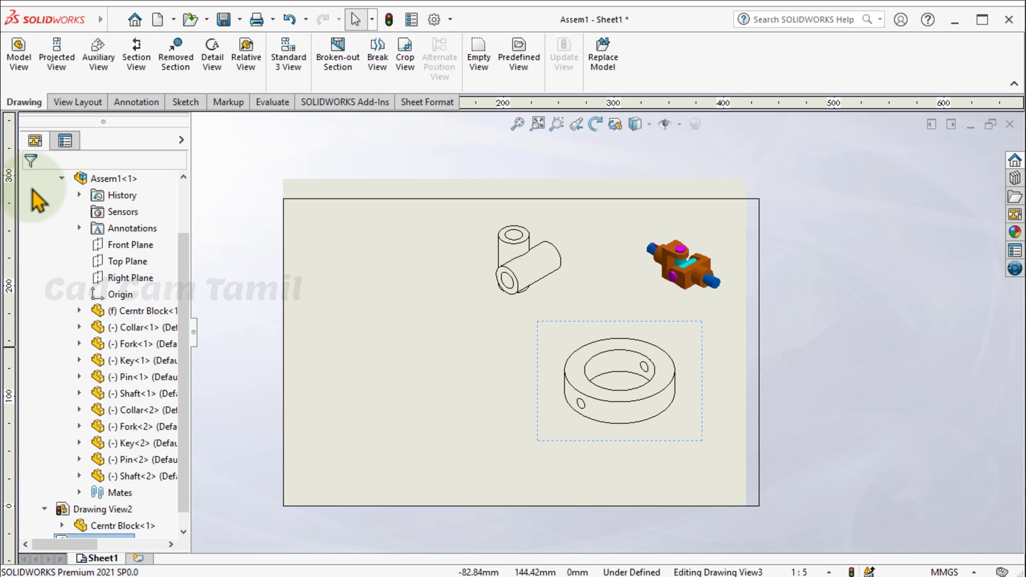
- Insert an isometric model view of the Fork part in the sheet's upper left area, beside the Cerntr Block view
{"action": "left_click", "coordinate": [22, 65]}
{"action": "left_click", "coordinate": [107, 385]}
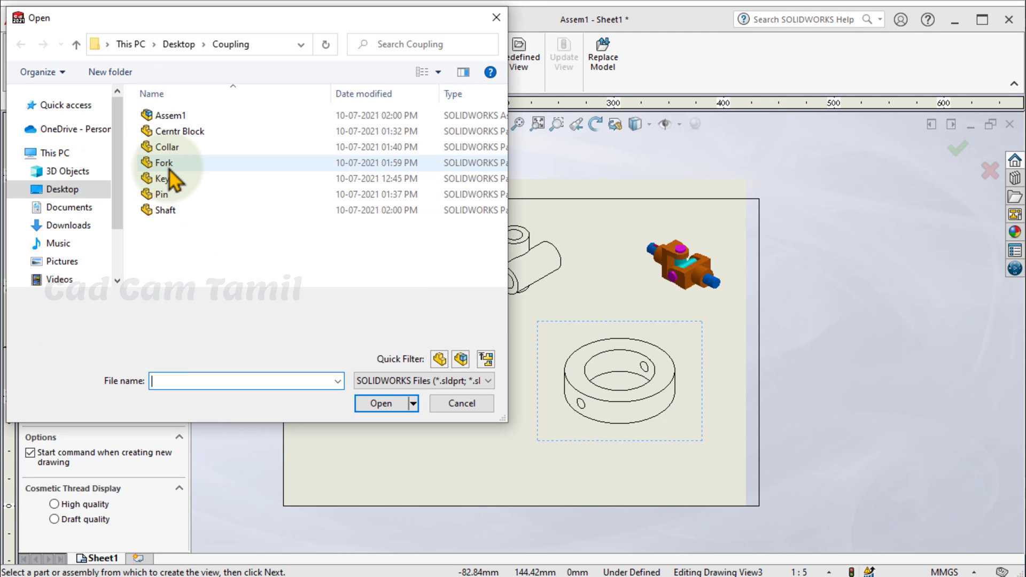
{"action": "left_click", "coordinate": [167, 163]}
{"action": "left_click", "coordinate": [381, 403]}
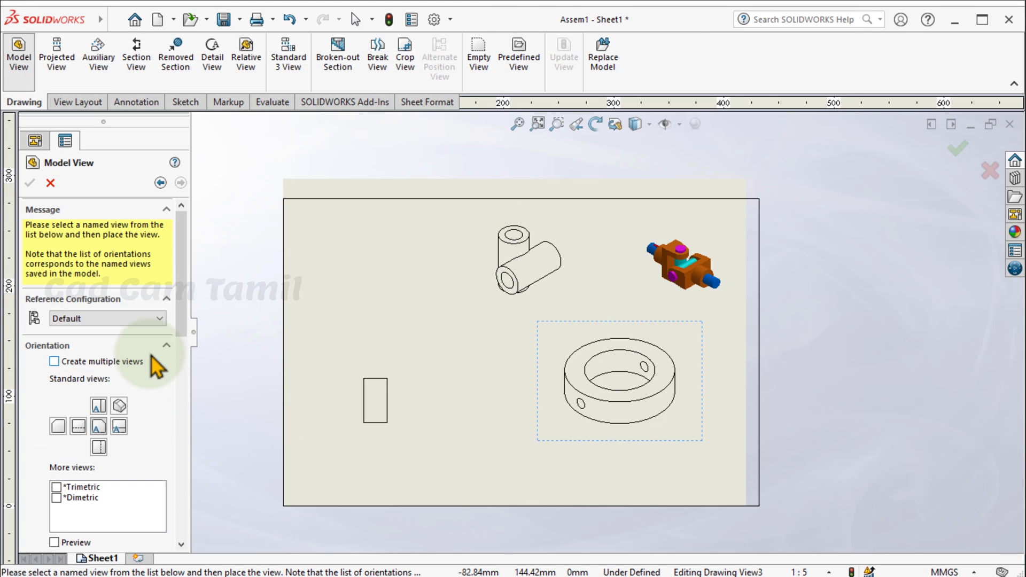
{"action": "left_click", "coordinate": [126, 409]}
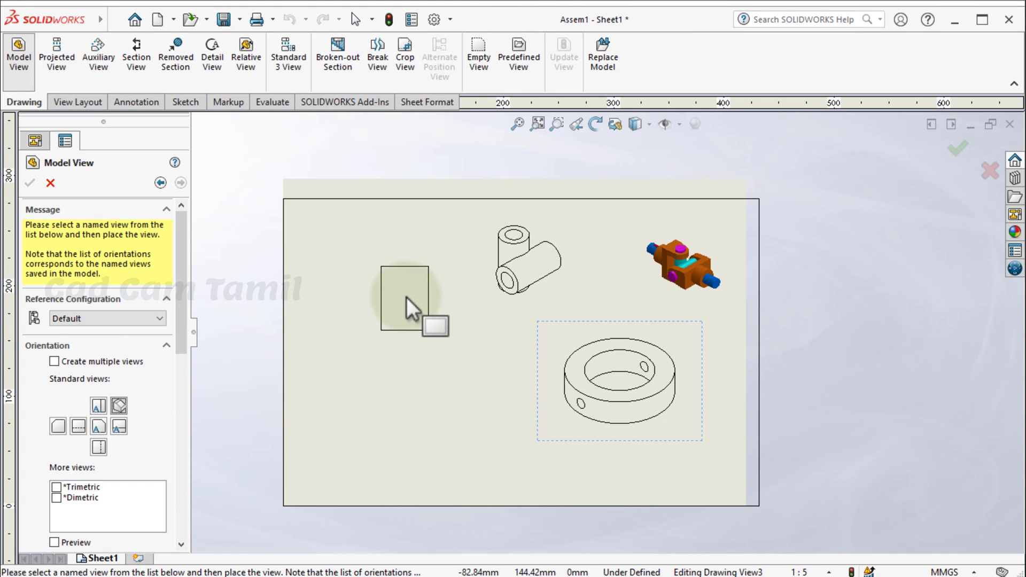
{"action": "left_click", "coordinate": [400, 372]}
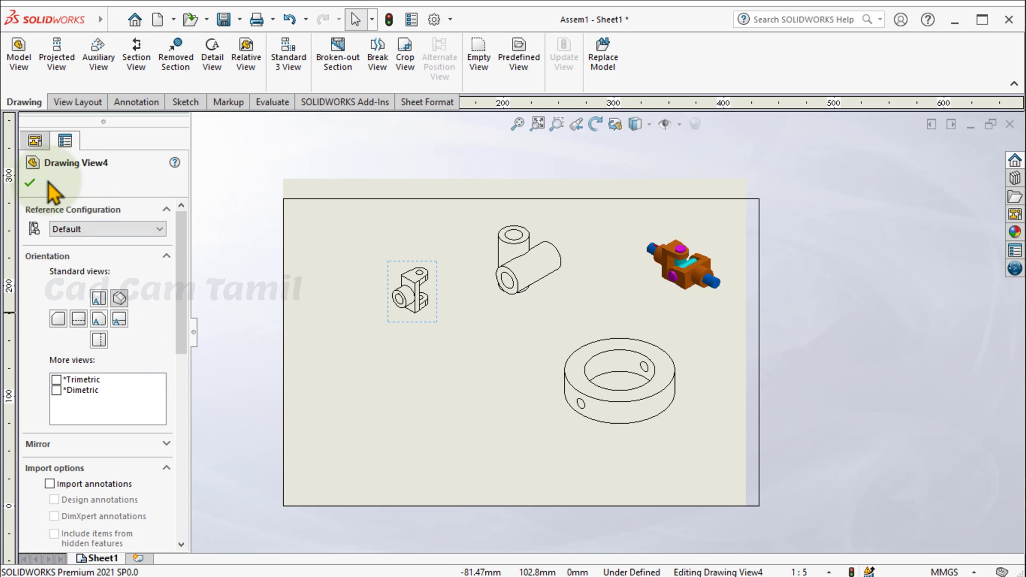
{"action": "left_click", "coordinate": [30, 183]}
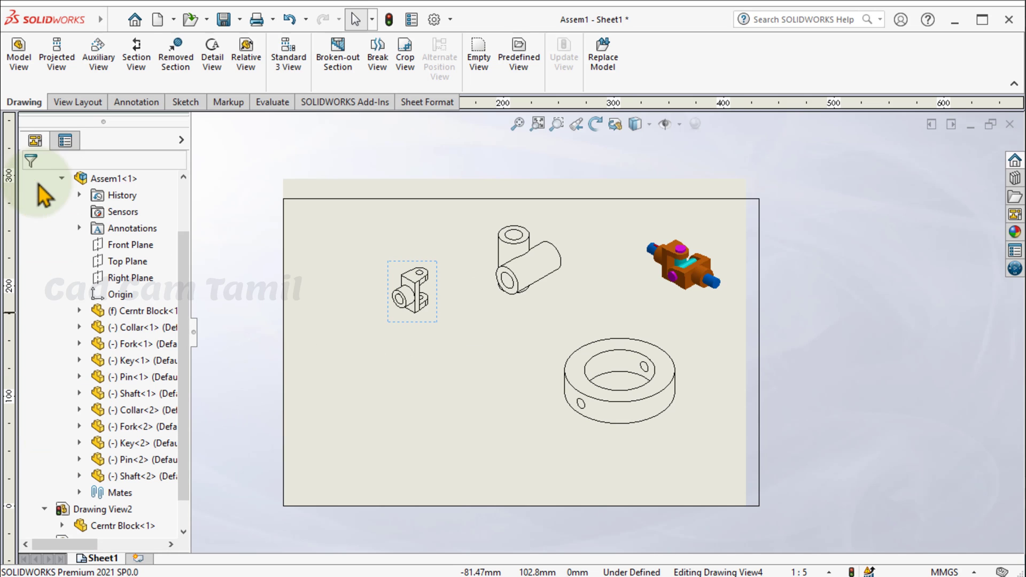
- Insert an isometric model view of the Key part in the sheet's lower left corner
{"action": "left_click", "coordinate": [22, 58]}
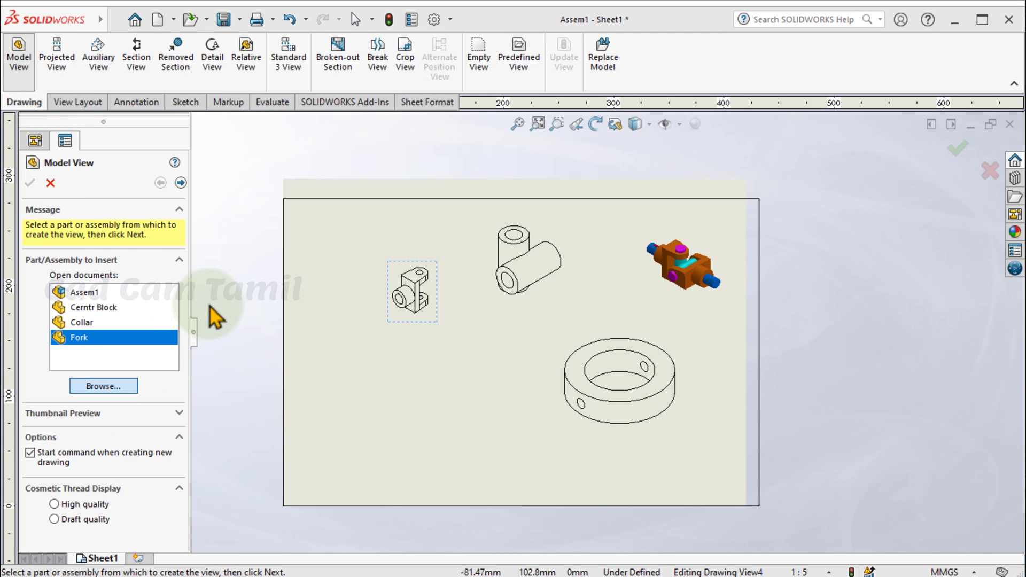
{"action": "left_click", "coordinate": [163, 180]}
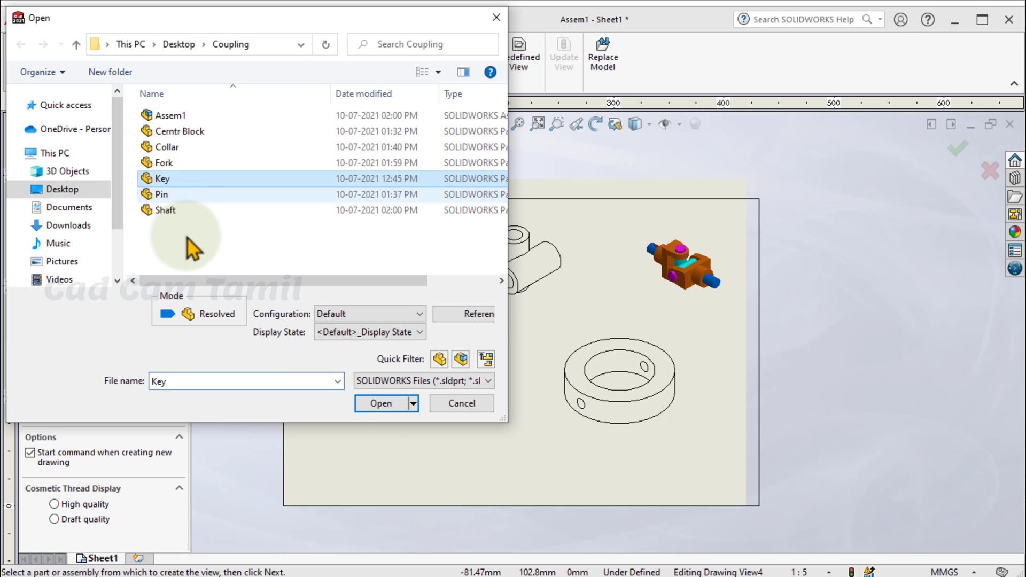
{"action": "left_click", "coordinate": [382, 403]}
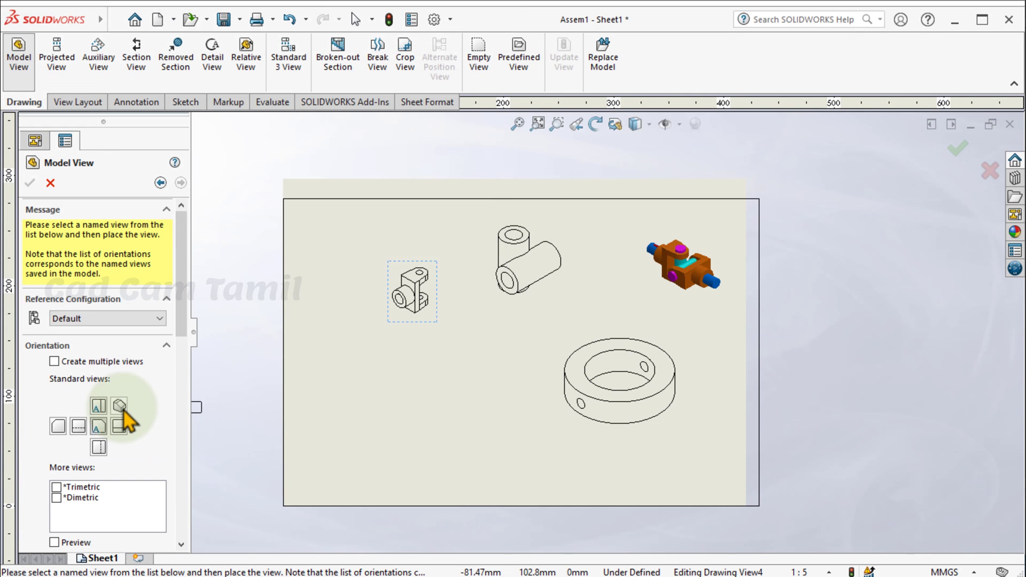
{"action": "left_click", "coordinate": [120, 407]}
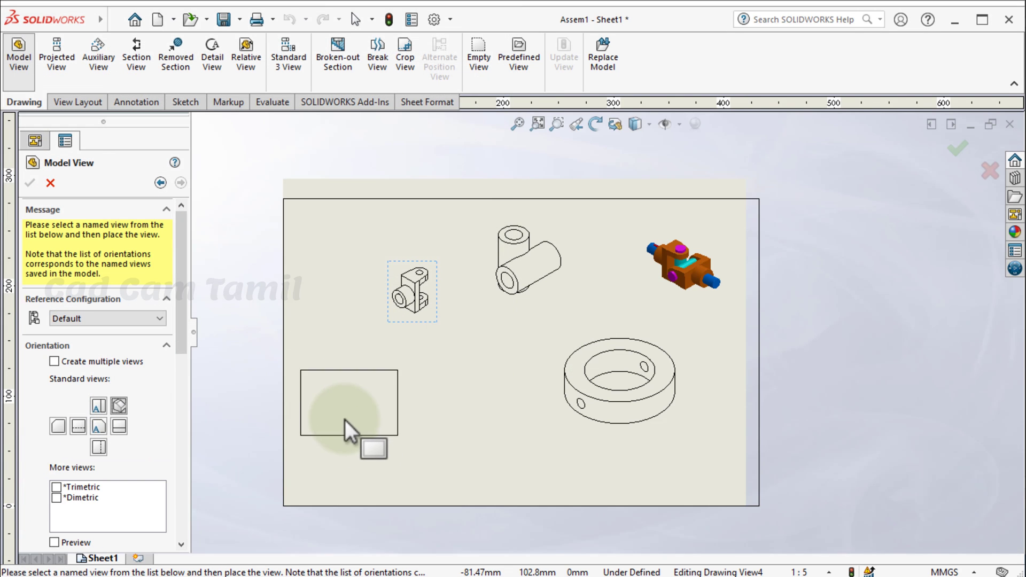
{"action": "left_click", "coordinate": [336, 464]}
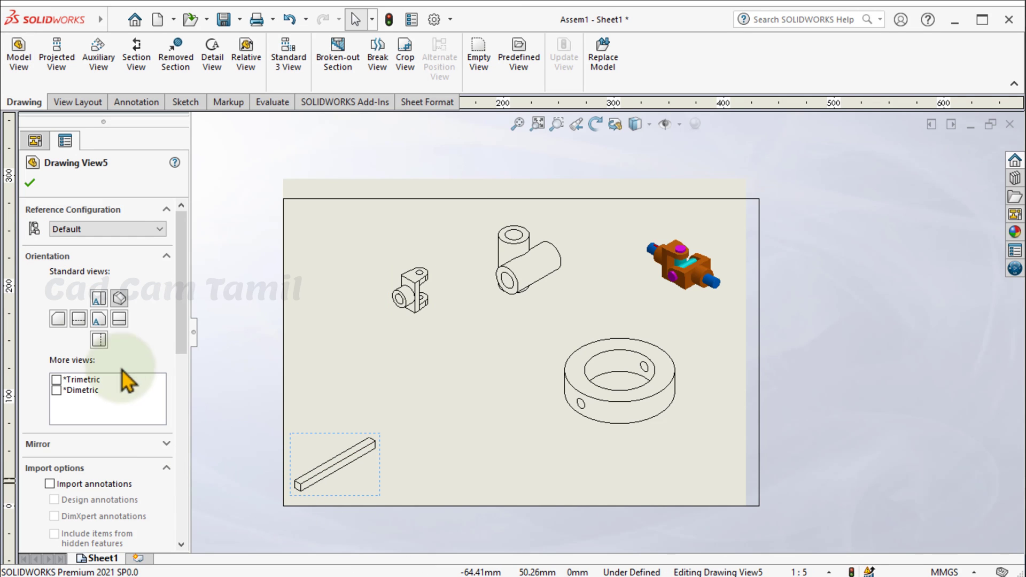
{"action": "left_click", "coordinate": [31, 183]}
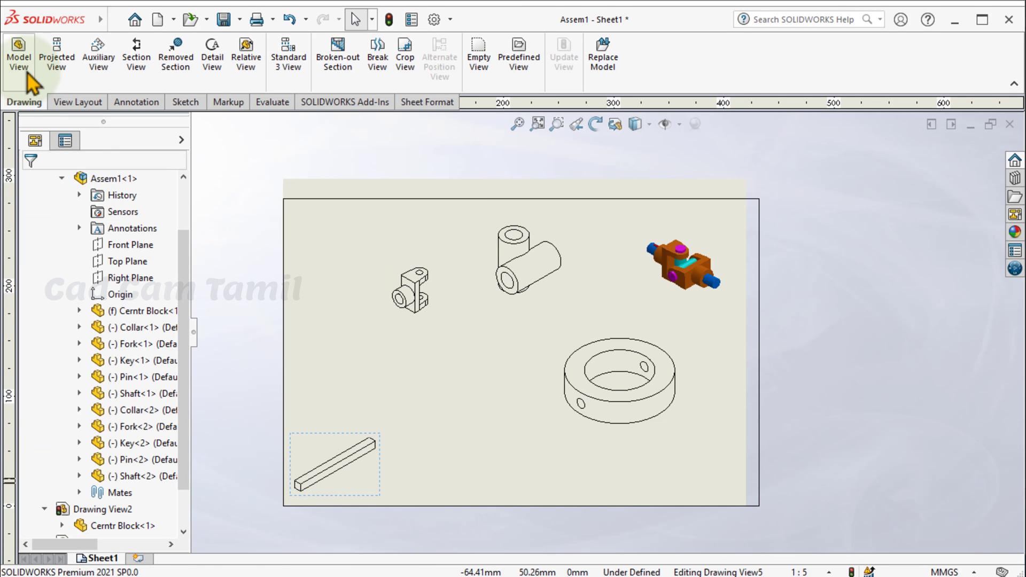
- Insert an isometric model view of the Pin part in the sheet's lower middle, between the Key and Collar views
{"action": "left_click", "coordinate": [101, 386]}
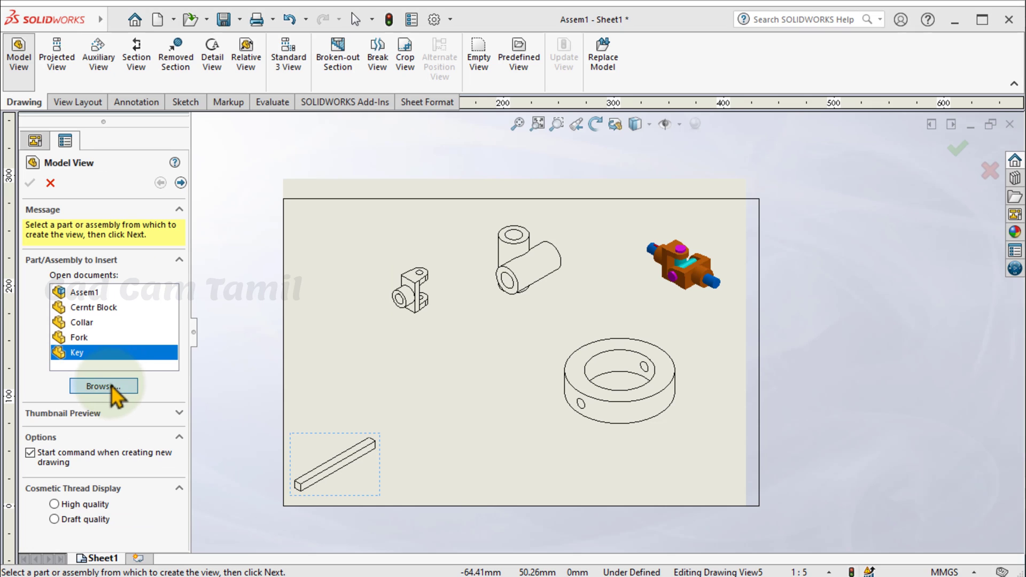
{"action": "left_click", "coordinate": [161, 194]}
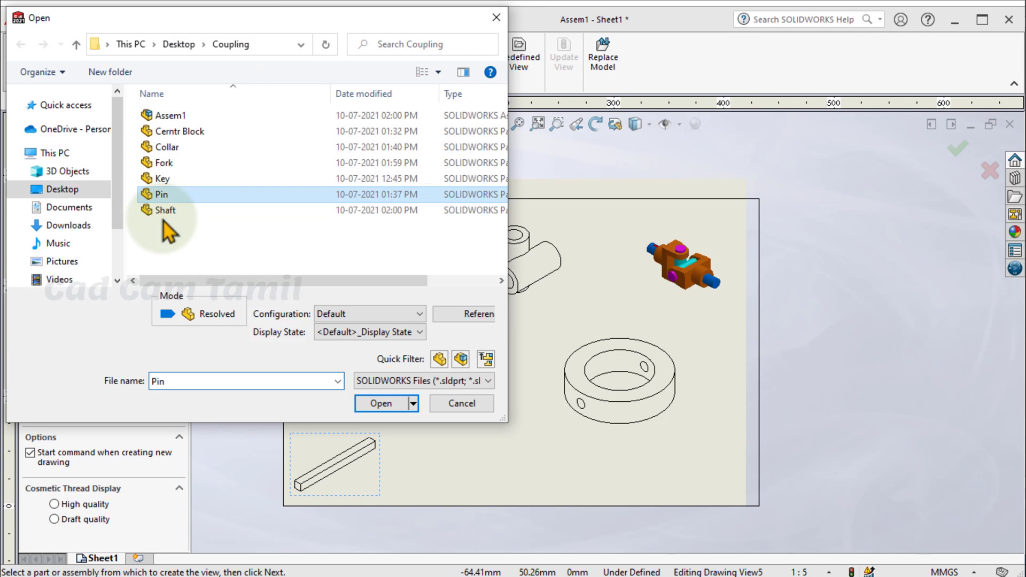
{"action": "left_click", "coordinate": [389, 406]}
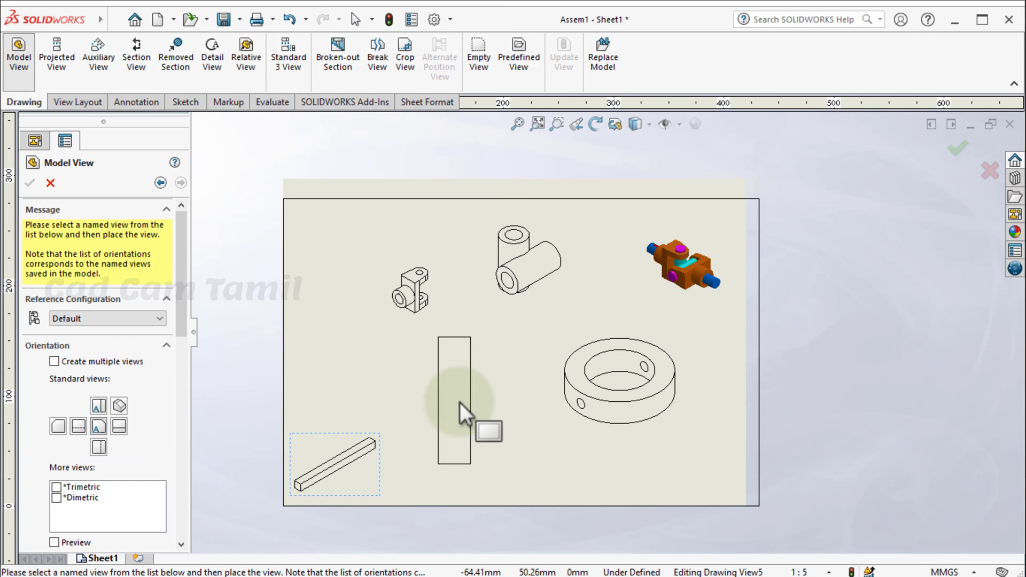
{"action": "left_click", "coordinate": [118, 406]}
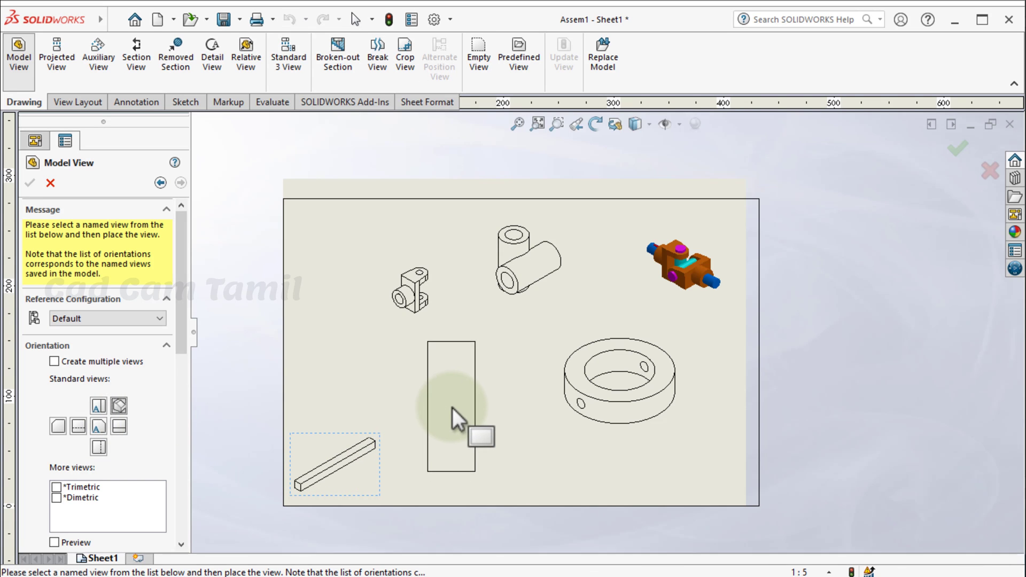
{"action": "left_click", "coordinate": [398, 441]}
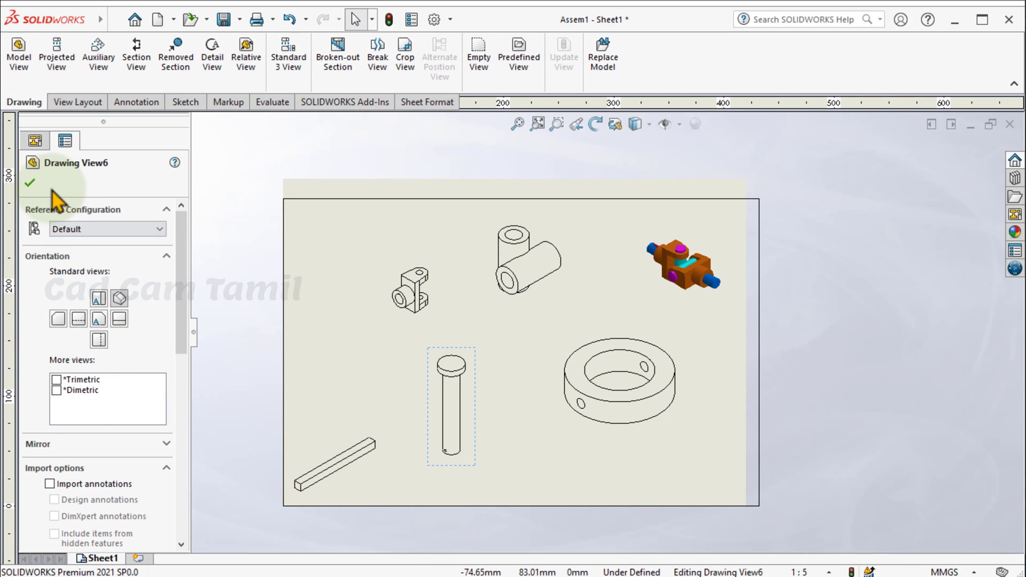
{"action": "left_click", "coordinate": [29, 183]}
- Insert a model view of the Shaft part just below the Cerntr Block view, without projected views
{"action": "left_click", "coordinate": [19, 59]}
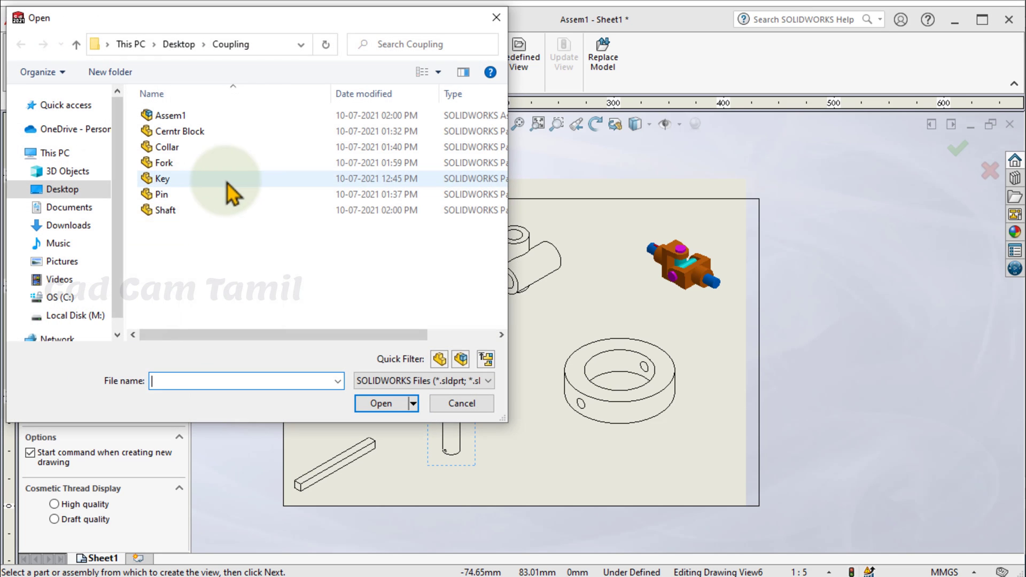
{"action": "left_click", "coordinate": [164, 212]}
{"action": "left_click", "coordinate": [376, 401]}
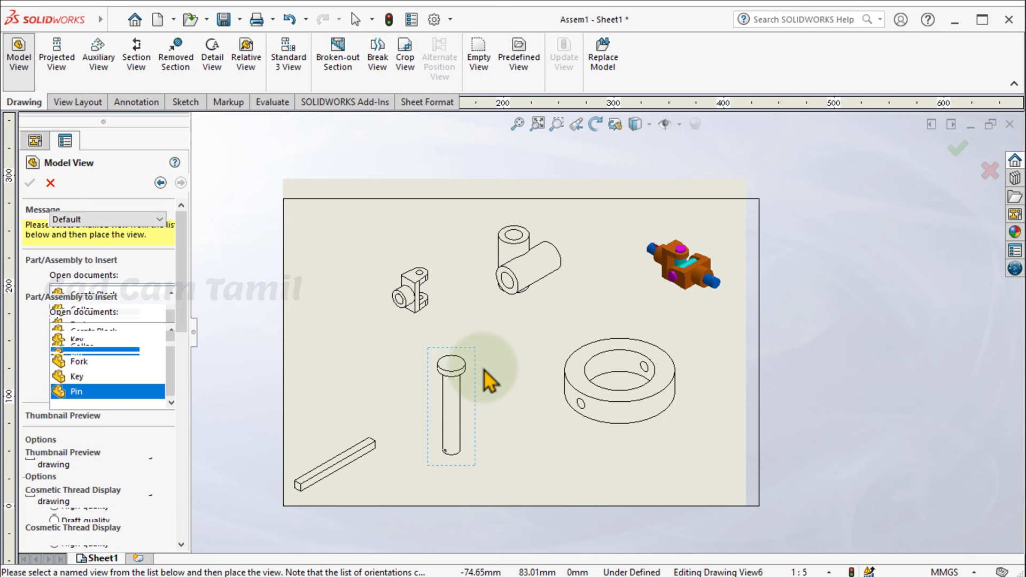
{"action": "left_click", "coordinate": [539, 326]}
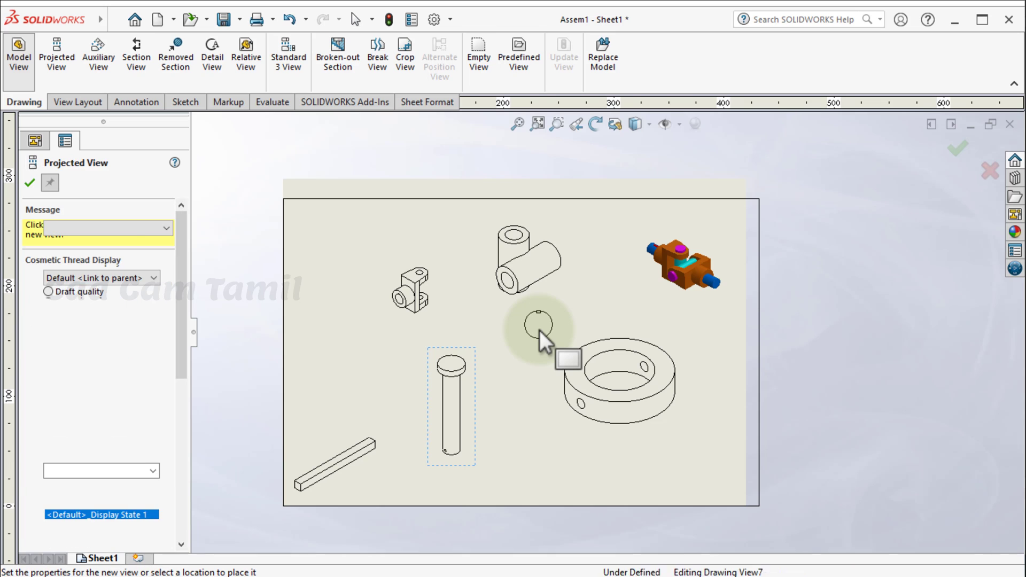
{"action": "left_click", "coordinate": [30, 182]}
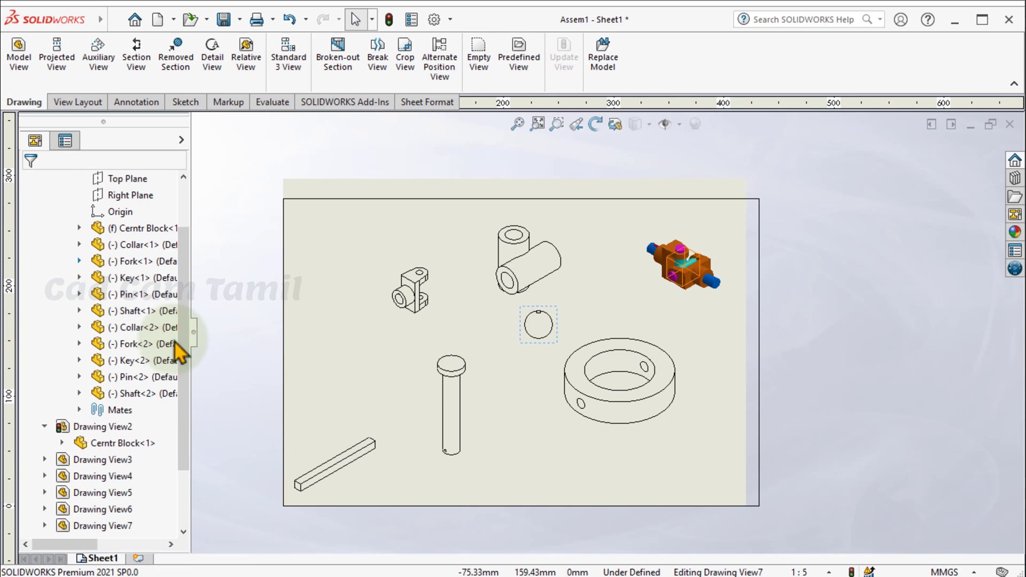
- Set the Shaft's drawing view to isometric orientation
{"action": "left_click", "coordinate": [531, 325]}
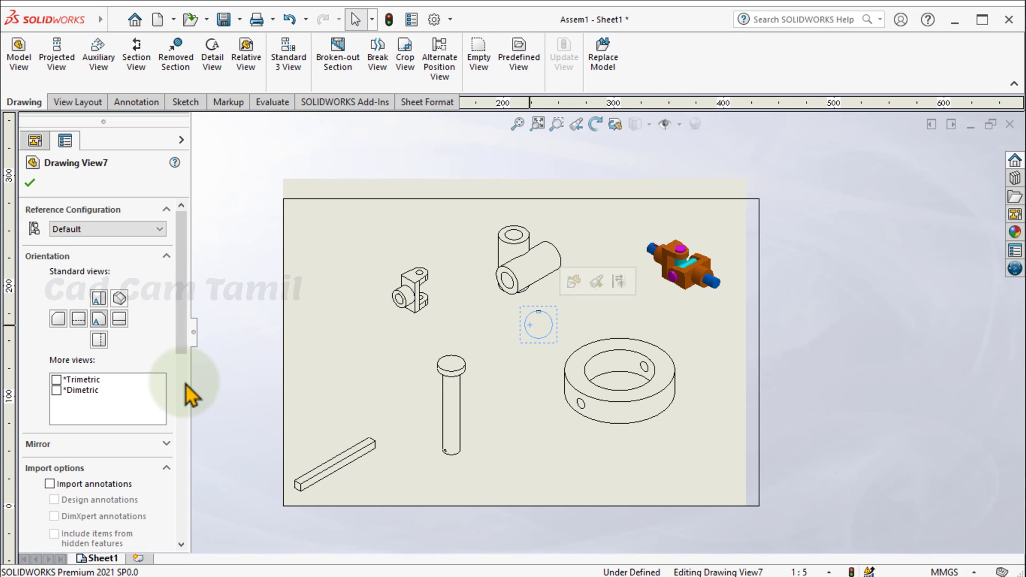
{"action": "left_click", "coordinate": [119, 299]}
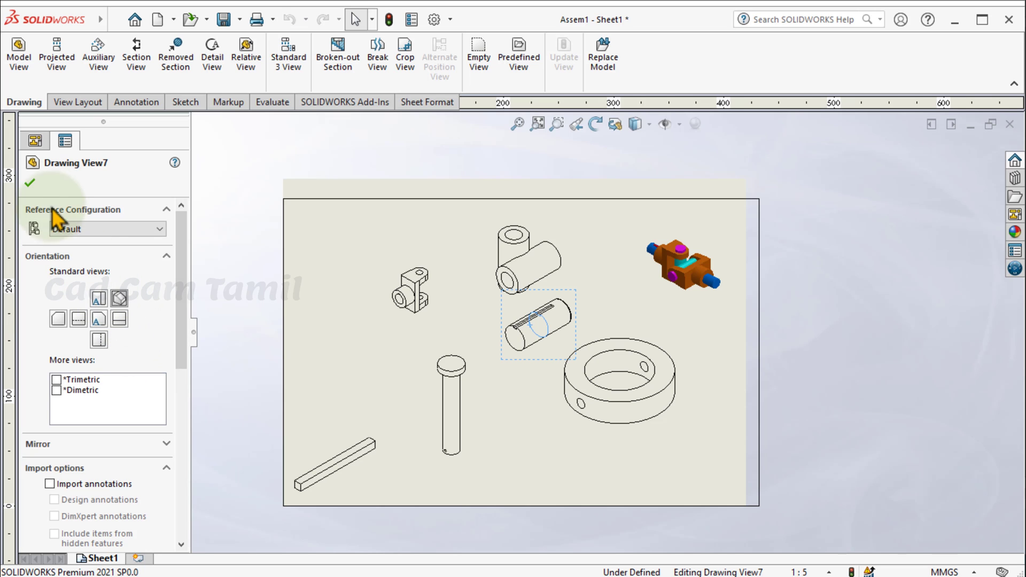
{"action": "left_click", "coordinate": [31, 183]}
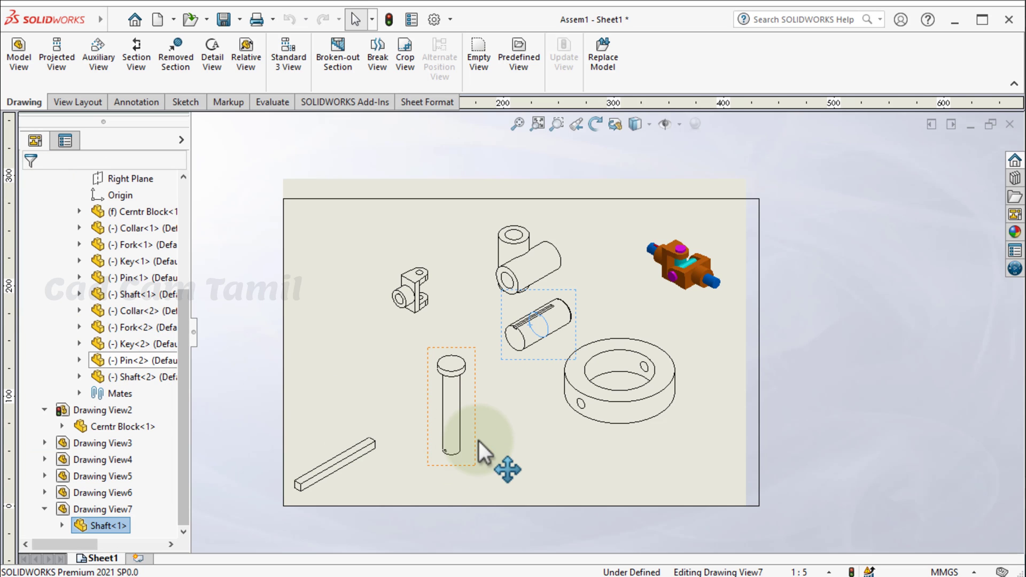
{"action": "left_click", "coordinate": [451, 441]}
{"action": "left_click", "coordinate": [493, 236]}
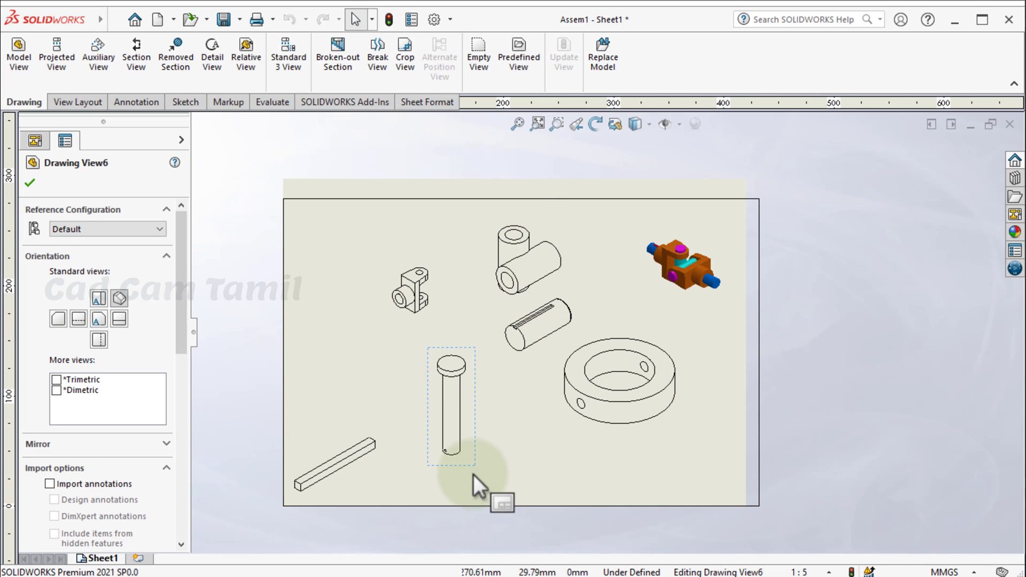
{"action": "left_click", "coordinate": [547, 466]}
{"action": "left_click", "coordinate": [456, 310]}
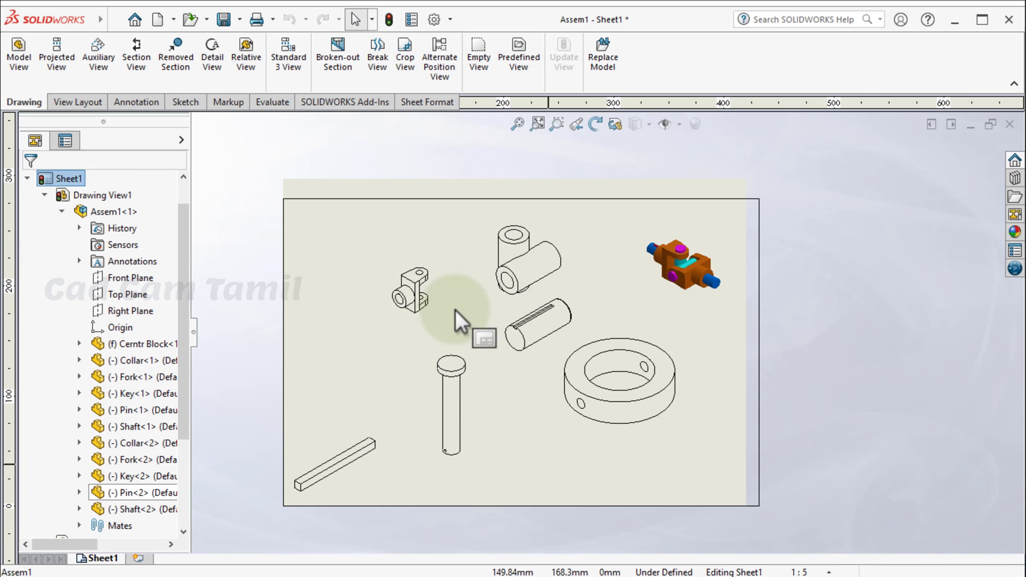
- Set the Fork view's custom scale to 1:2 and move the view toward the sheet's left edge
{"action": "left_click", "coordinate": [420, 289]}
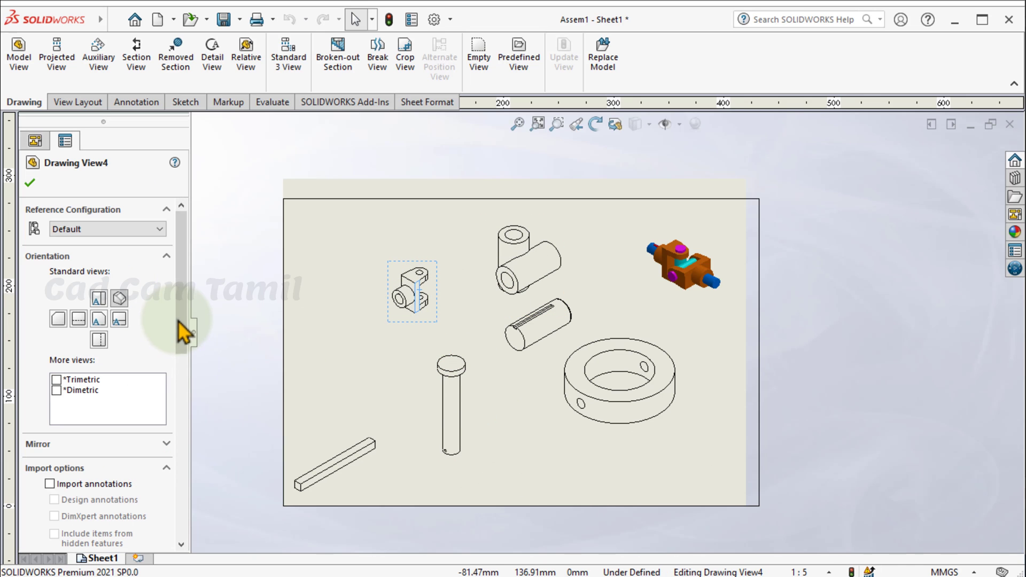
{"action": "scroll", "coordinate": [171, 345], "scroll_direction": "down", "scroll_amount": 10}
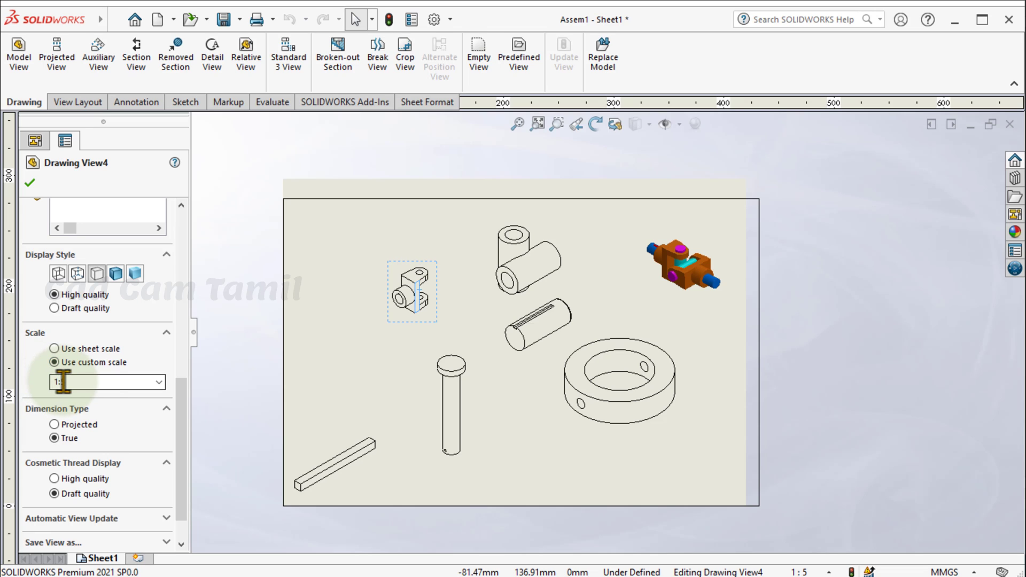
{"action": "double_click", "coordinate": [91, 384]}
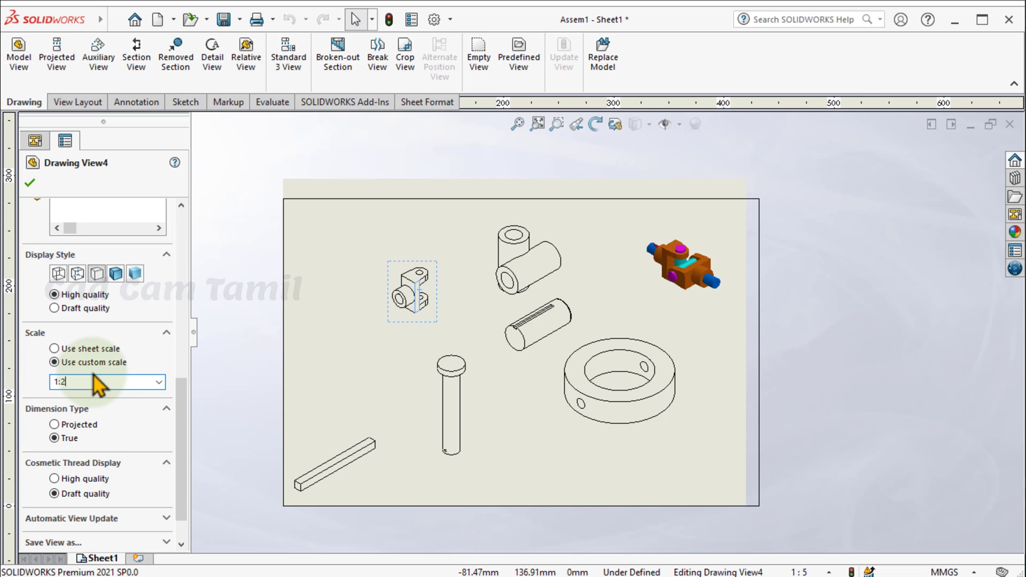
{"action": "type", "text": "1:2"}
{"action": "left_click", "coordinate": [30, 183]}
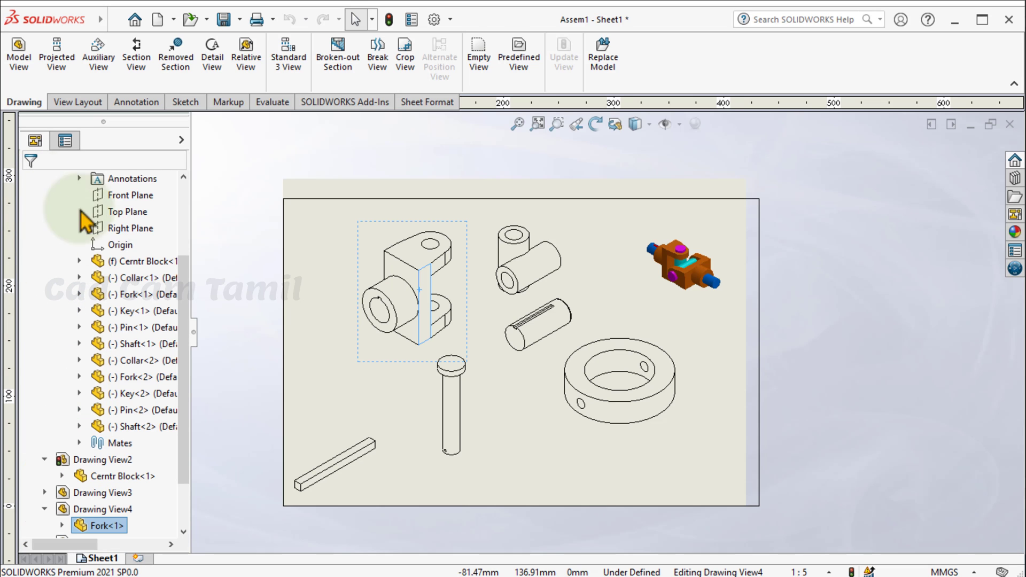
{"action": "left_click", "coordinate": [562, 421]}
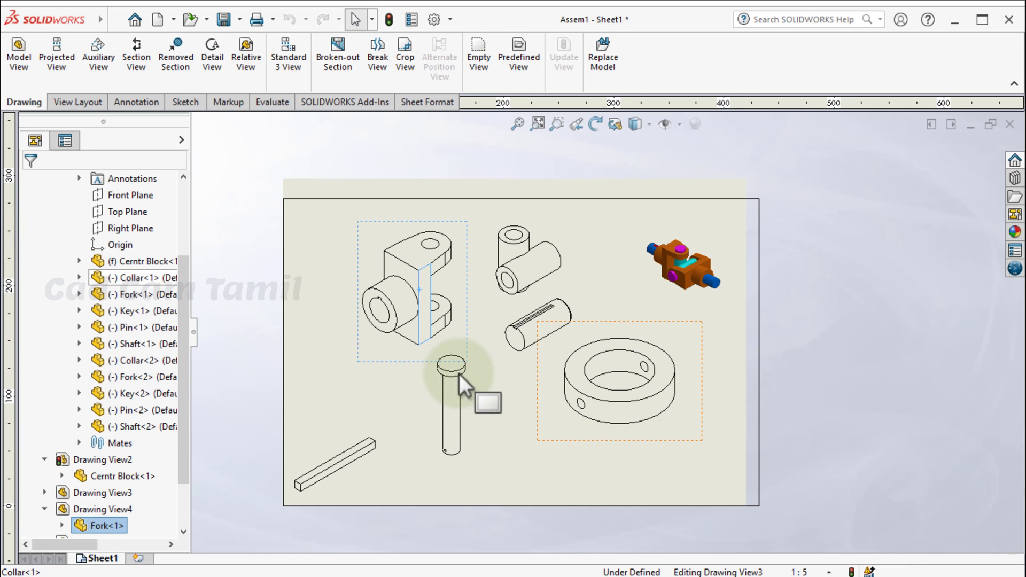
{"action": "left_click", "coordinate": [403, 347]}
{"action": "left_click", "coordinate": [395, 363]}
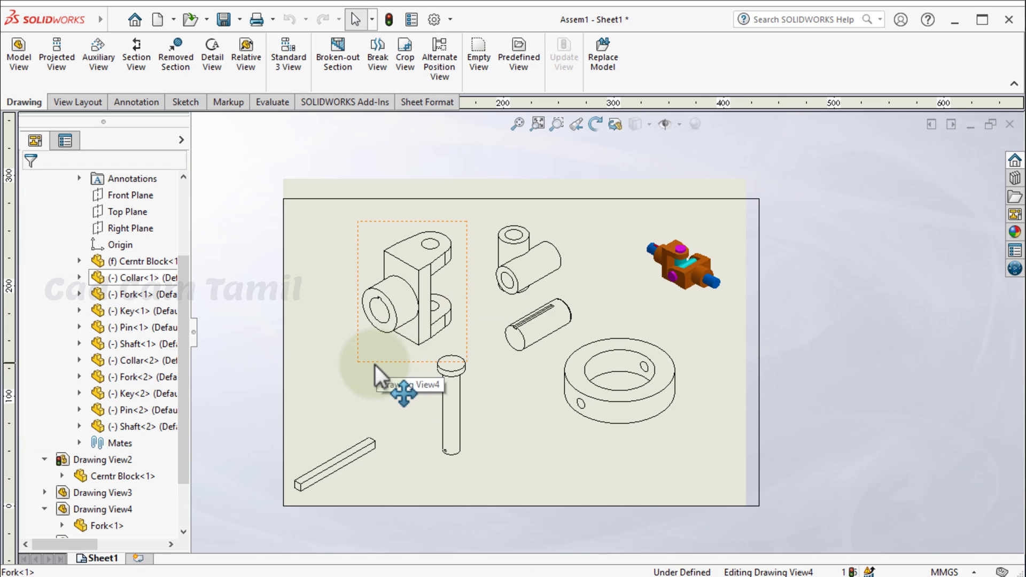
{"action": "left_click_drag", "start_coordinate": [374, 364], "coordinate": [321, 364]}
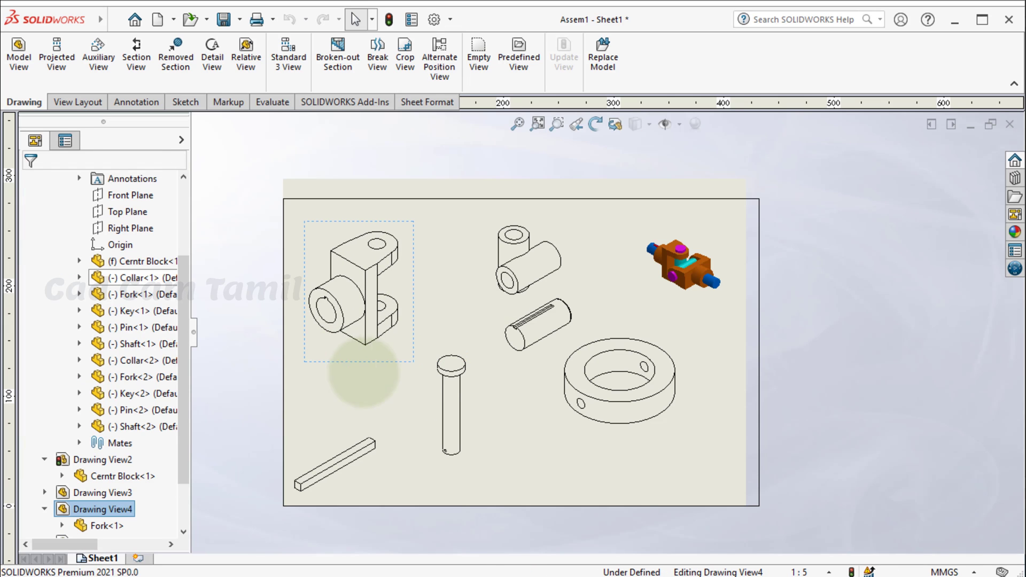
- Check the custom scale settings of the Cerntr Block, Shaft and Pin views
{"action": "left_click", "coordinate": [559, 251]}
{"action": "left_click_drag", "start_coordinate": [184, 336], "coordinate": [170, 491]}
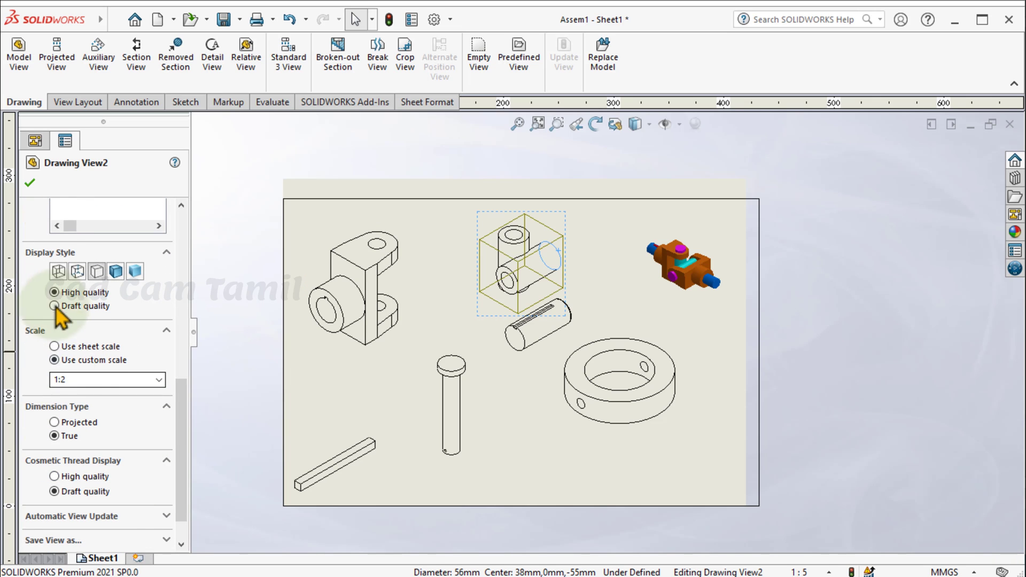
{"action": "left_click", "coordinate": [29, 183]}
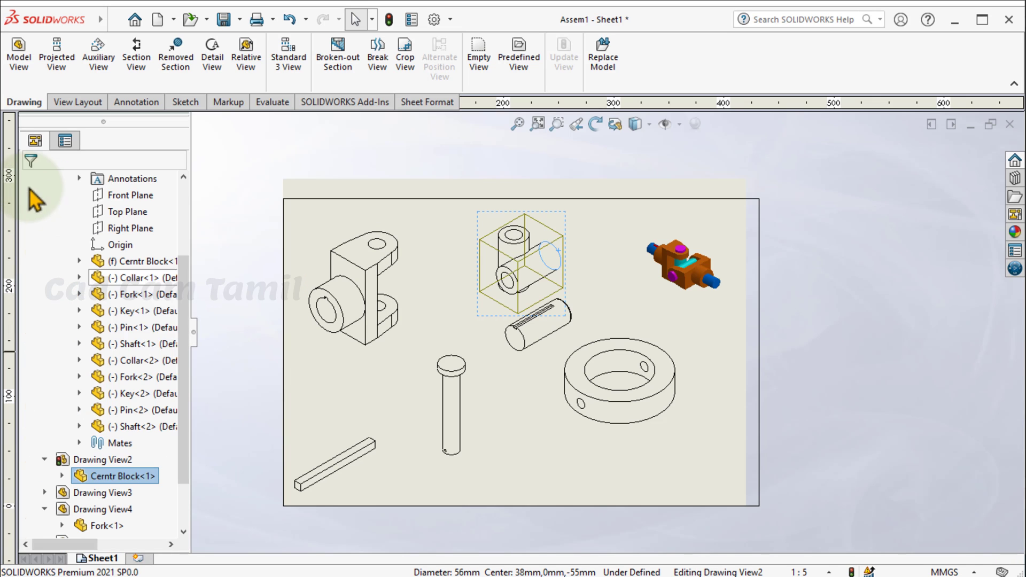
{"action": "left_click", "coordinate": [513, 392]}
{"action": "left_click", "coordinate": [441, 331]}
{"action": "left_click", "coordinate": [507, 349]}
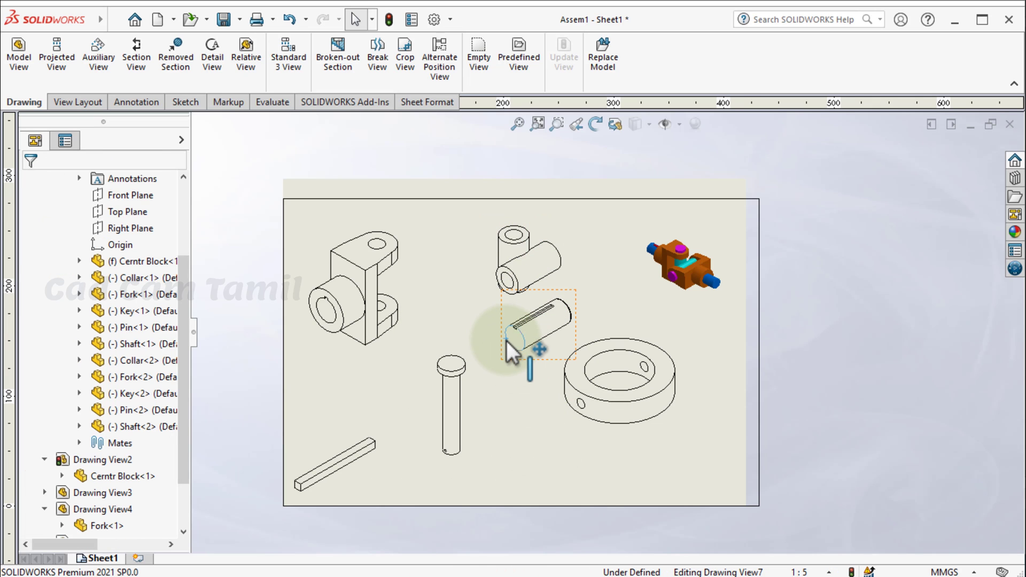
{"action": "left_click_drag", "start_coordinate": [186, 311], "coordinate": [179, 458]}
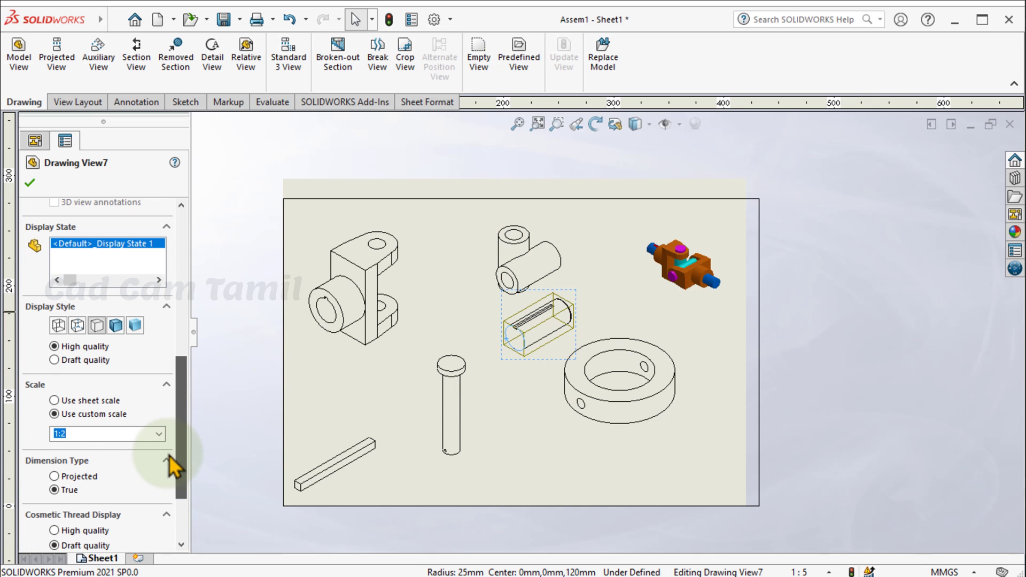
{"action": "left_click", "coordinate": [437, 437]}
{"action": "left_click_drag", "start_coordinate": [185, 329], "coordinate": [176, 489]}
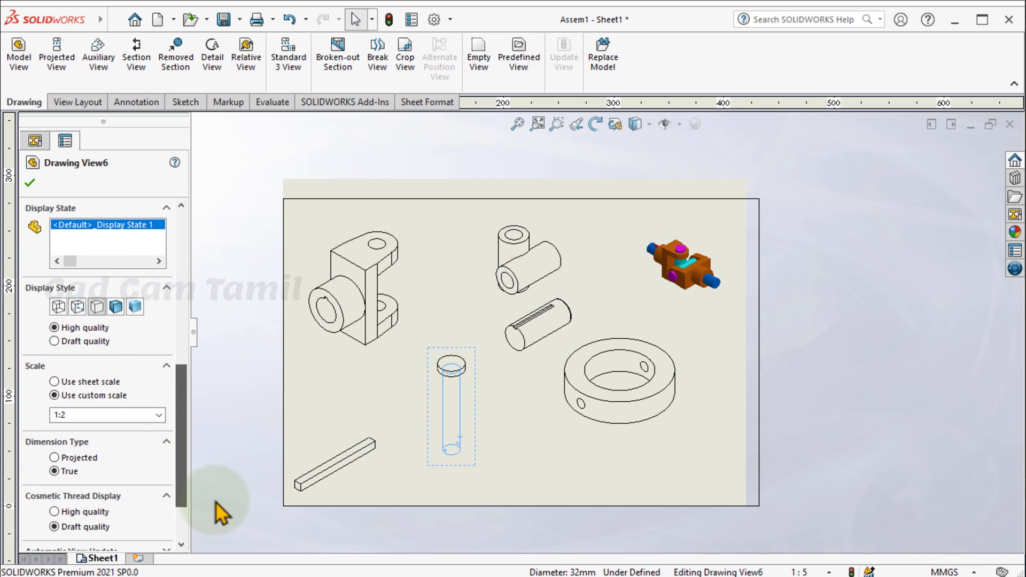
- Set the Key view's custom scale to 1:2
{"action": "left_click", "coordinate": [313, 482]}
{"action": "left_click", "coordinate": [138, 417]}
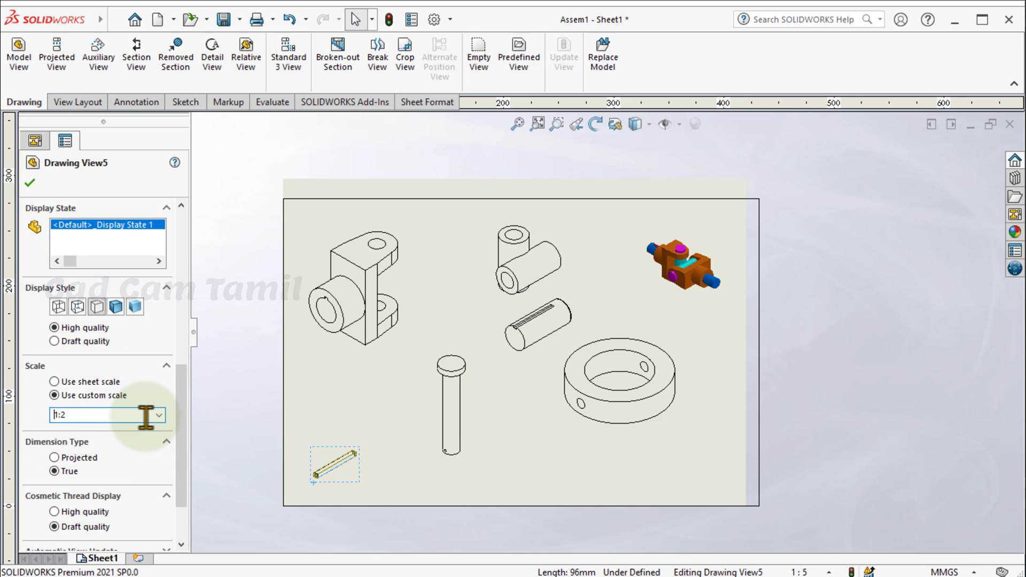
{"action": "left_click", "coordinate": [317, 411]}
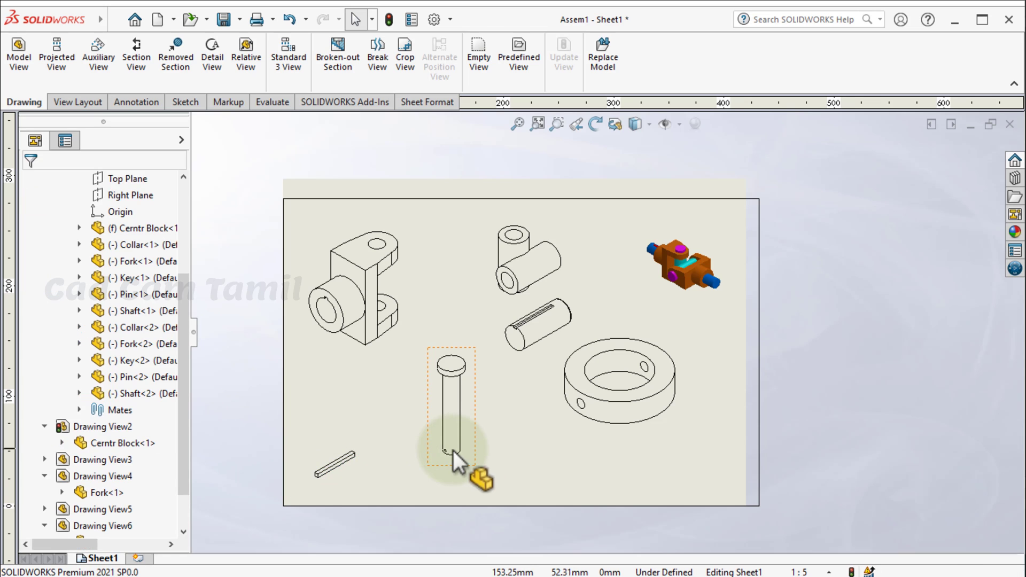
- Set the Collar view's custom scale to 1:2
{"action": "left_click", "coordinate": [551, 383]}
{"action": "scroll", "coordinate": [170, 374], "scroll_direction": "down", "scroll_amount": 10}
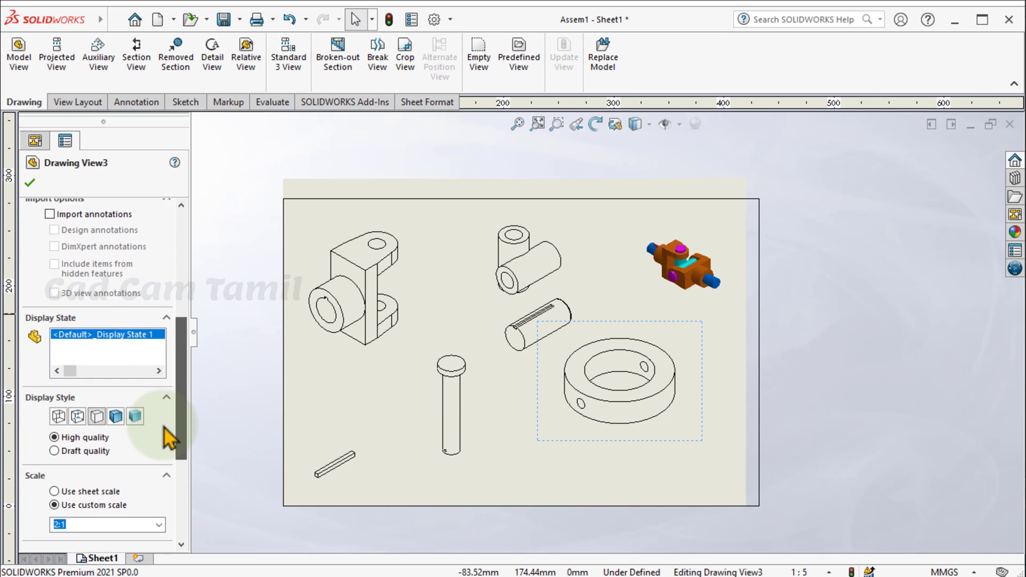
{"action": "left_click", "coordinate": [104, 455]}
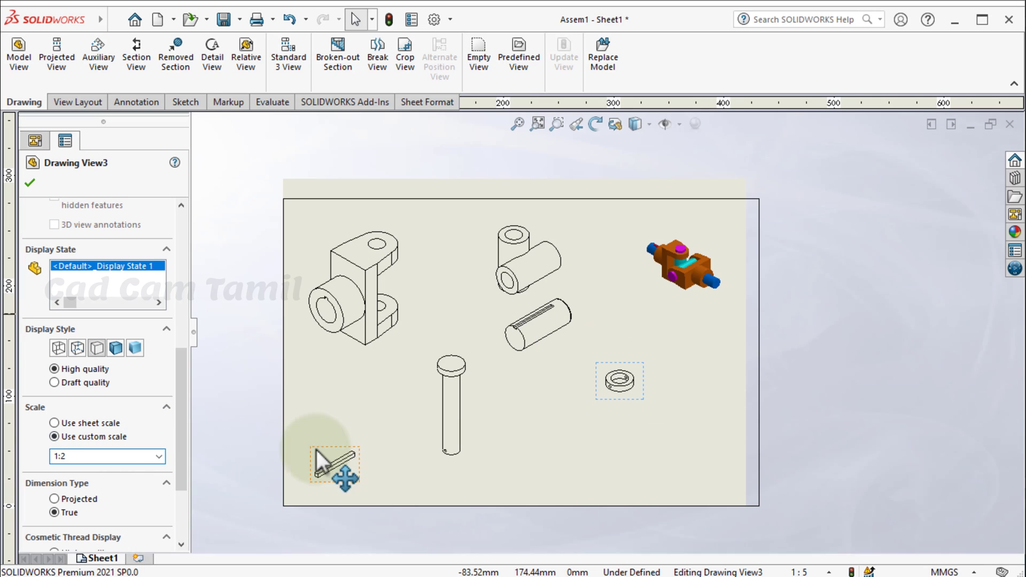
{"action": "left_click", "coordinate": [30, 183]}
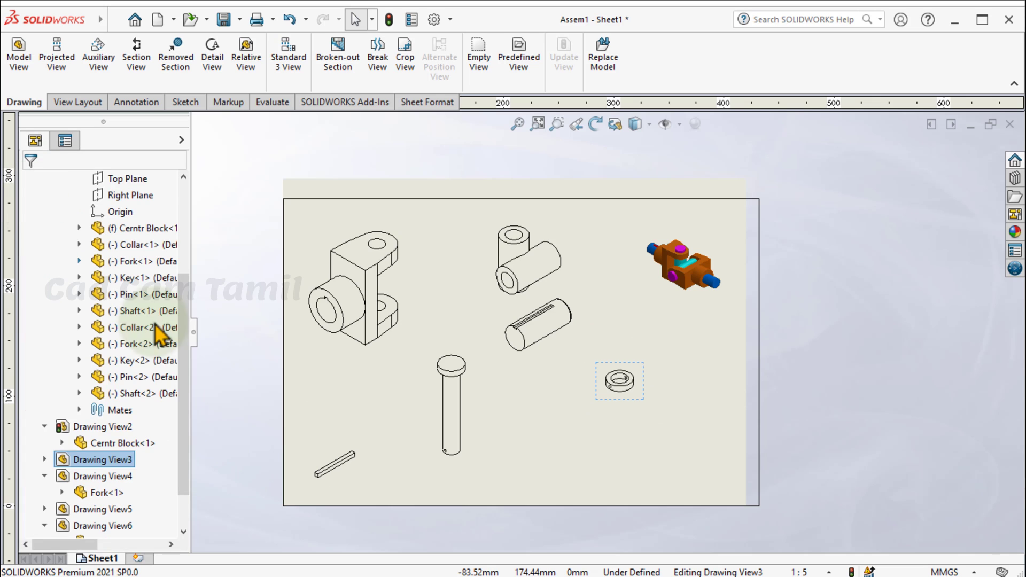
- Move the Pin view to the sheet's lower right area and place the Collar view beside the Pin's lower end
{"action": "left_click", "coordinate": [554, 439]}
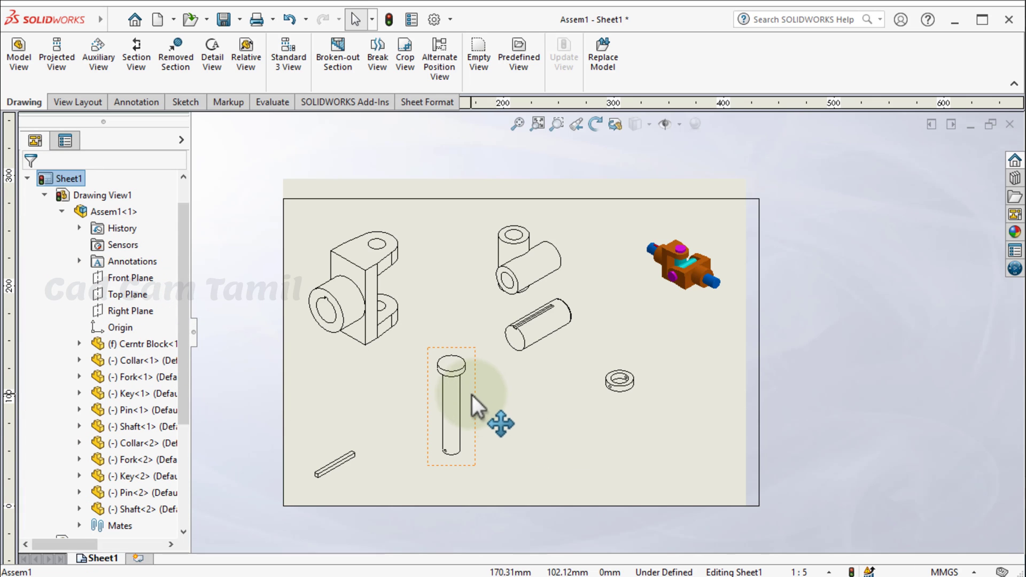
{"action": "left_click_drag", "start_coordinate": [459, 416], "coordinate": [684, 423]}
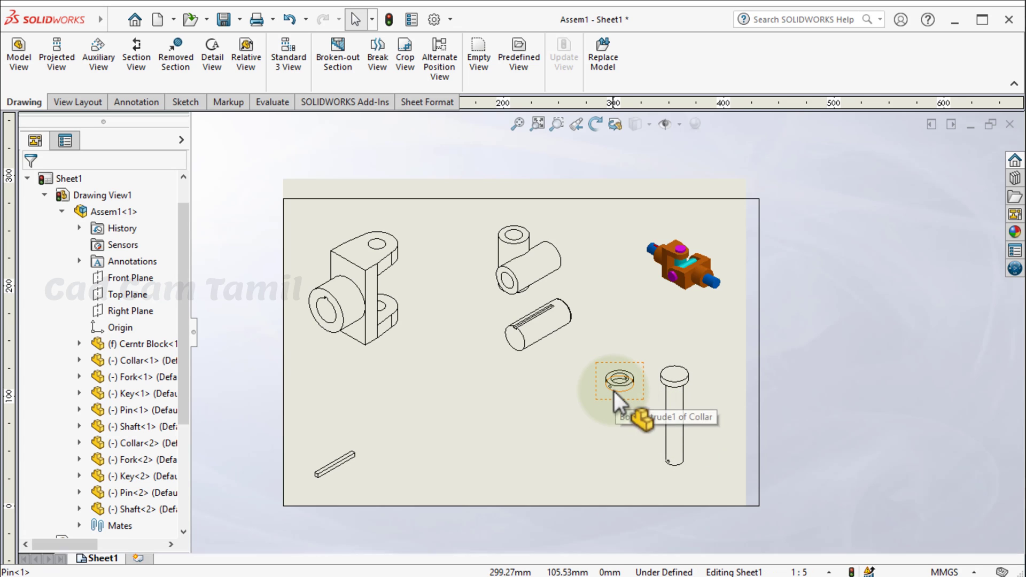
{"action": "mouse_move", "coordinate": [613, 390]}
{"action": "left_mouse_down"}
{"action": "mouse_move", "coordinate": [685, 469]}
{"action": "mouse_move", "coordinate": [704, 470]}
{"action": "left_mouse_up"}
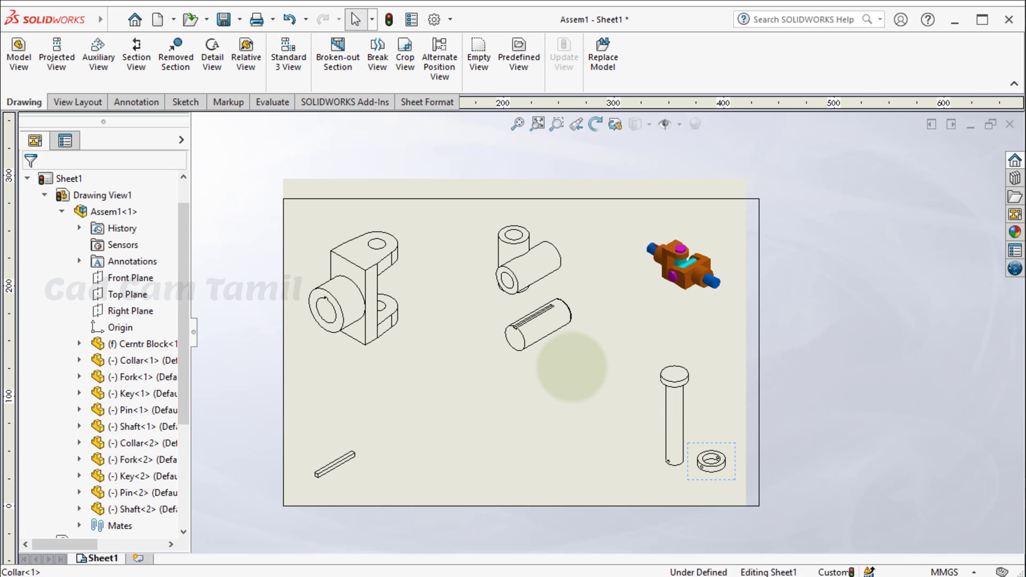
- Move the Shaft and Cerntr Block views into the row beside the Pin, and shift the Fork view right, above the Shaft
{"action": "mouse_move", "coordinate": [561, 345]}
{"action": "left_mouse_down"}
{"action": "mouse_move", "coordinate": [524, 389]}
{"action": "mouse_move", "coordinate": [470, 416]}
{"action": "left_mouse_up"}
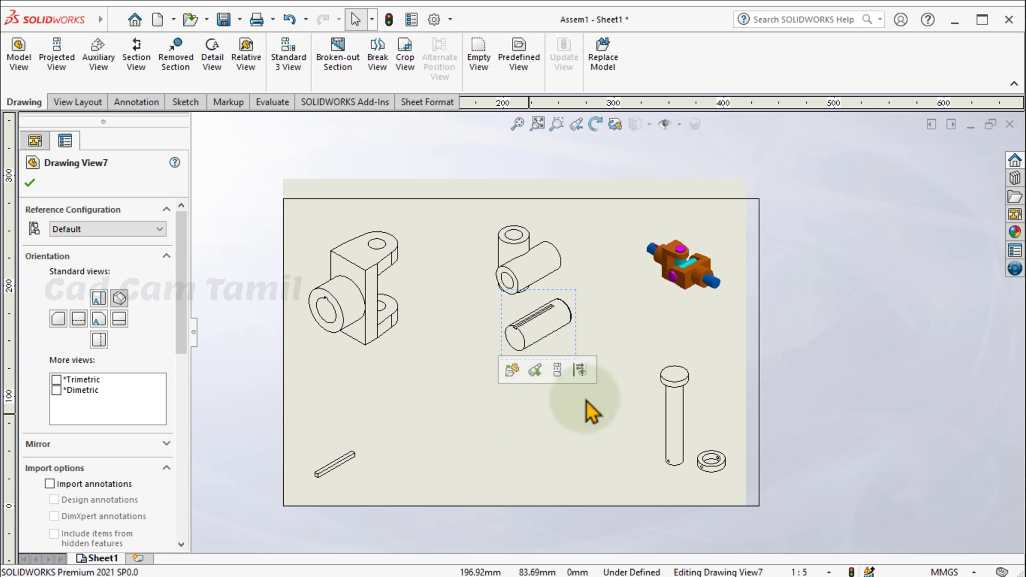
{"action": "left_click_drag", "start_coordinate": [575, 347], "coordinate": [501, 409]}
{"action": "left_click", "coordinate": [556, 309]}
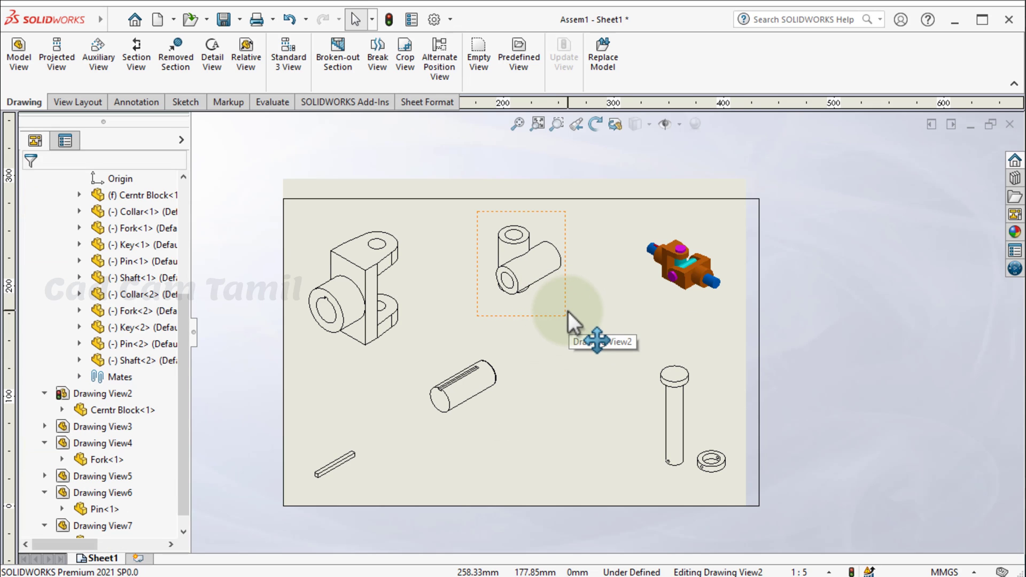
{"action": "left_click_drag", "start_coordinate": [568, 312], "coordinate": [626, 451]}
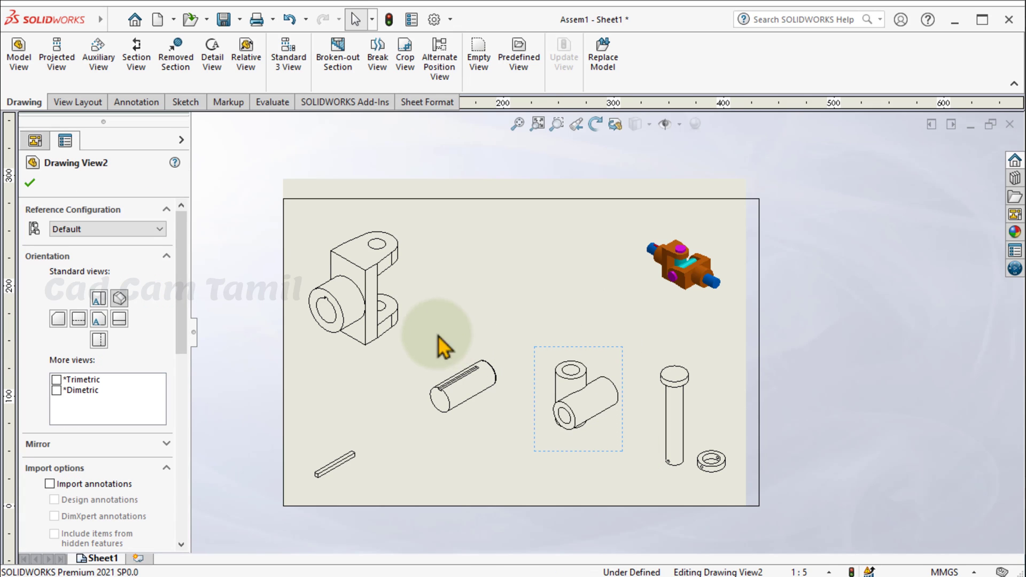
{"action": "left_click_drag", "start_coordinate": [408, 320], "coordinate": [476, 316]}
- Set the coloured assembly view to a custom scale of 1:2
{"action": "left_click", "coordinate": [652, 291]}
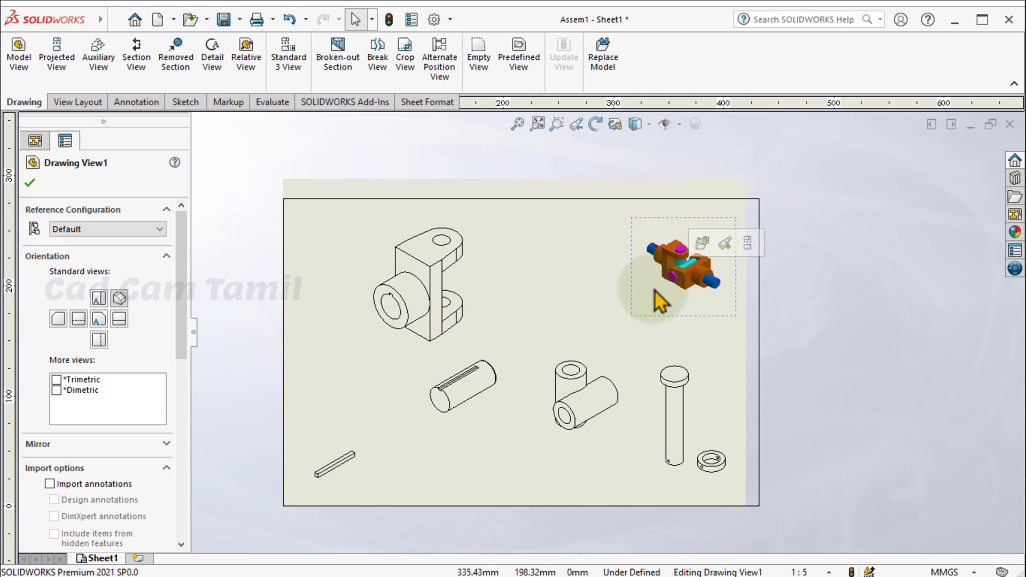
{"action": "double_click", "coordinate": [660, 302]}
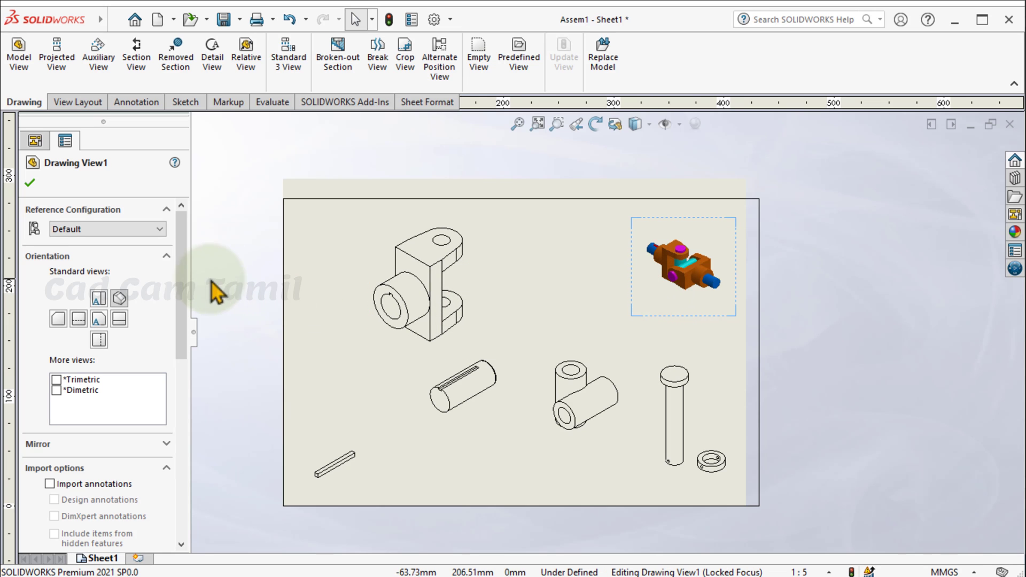
{"action": "mouse_move", "coordinate": [182, 302]}
{"action": "left_mouse_down"}
{"action": "mouse_move", "coordinate": [161, 417]}
{"action": "mouse_move", "coordinate": [167, 469]}
{"action": "mouse_move", "coordinate": [183, 390]}
{"action": "left_mouse_up"}
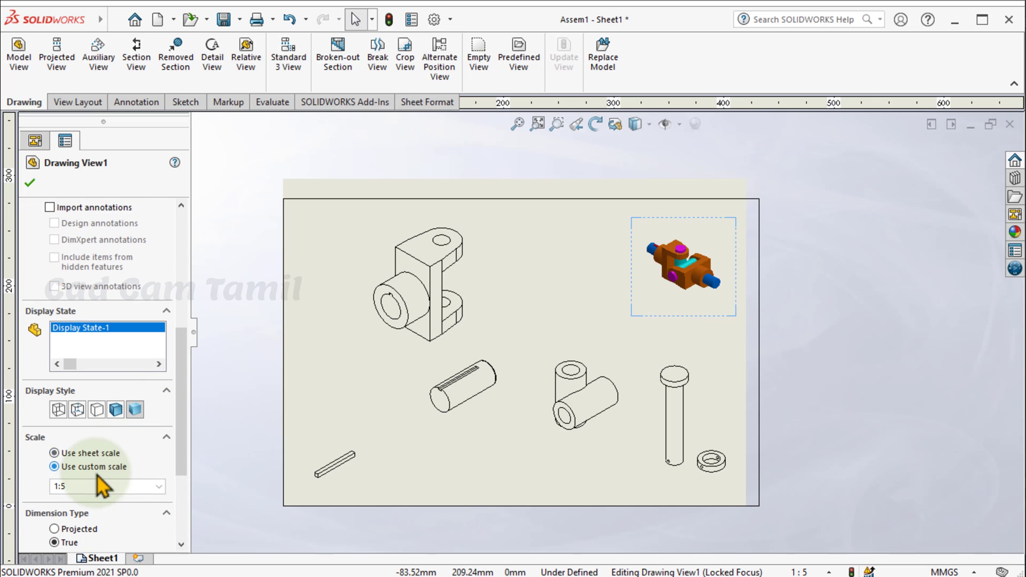
{"action": "left_click", "coordinate": [95, 487]}
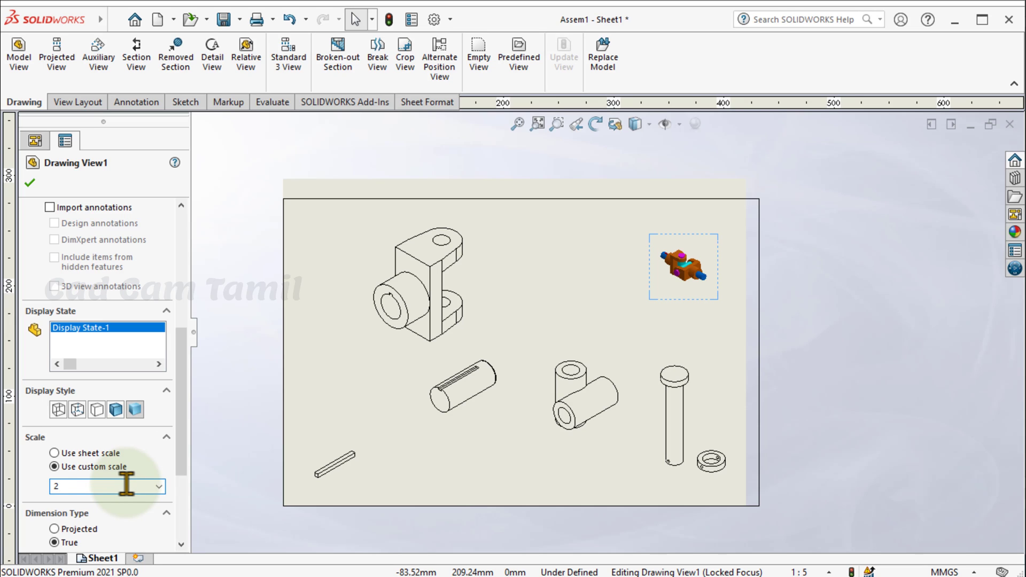
{"action": "type", "text": ":1"}
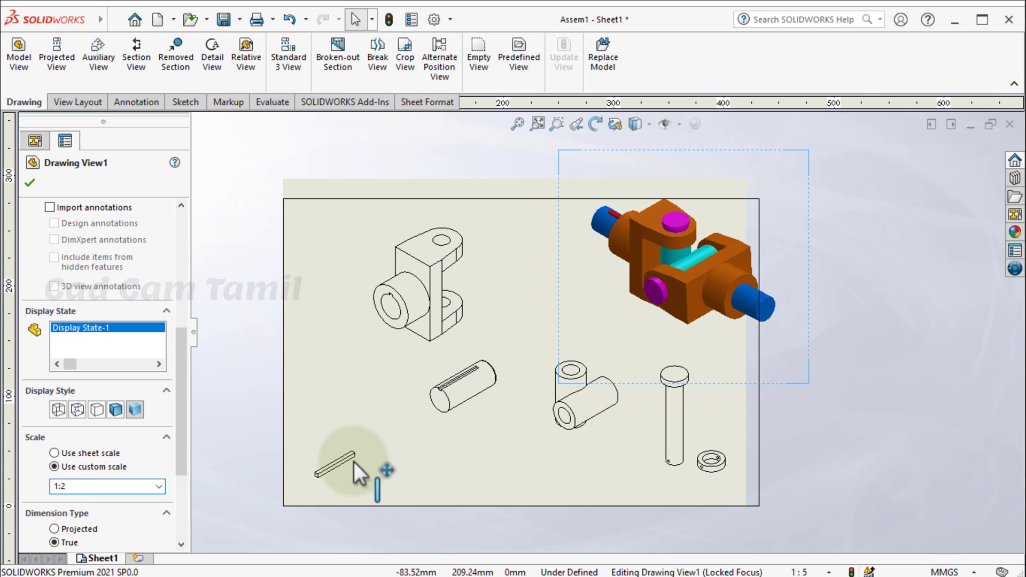
- Move the enlarged assembly view left and slightly down, so the joint sits inside the sheet beside the Fork
{"action": "left_click", "coordinate": [513, 458]}
{"action": "mouse_move", "coordinate": [560, 322]}
{"action": "left_mouse_down"}
{"action": "mouse_move", "coordinate": [482, 360]}
{"action": "mouse_move", "coordinate": [480, 347]}
{"action": "left_mouse_up"}
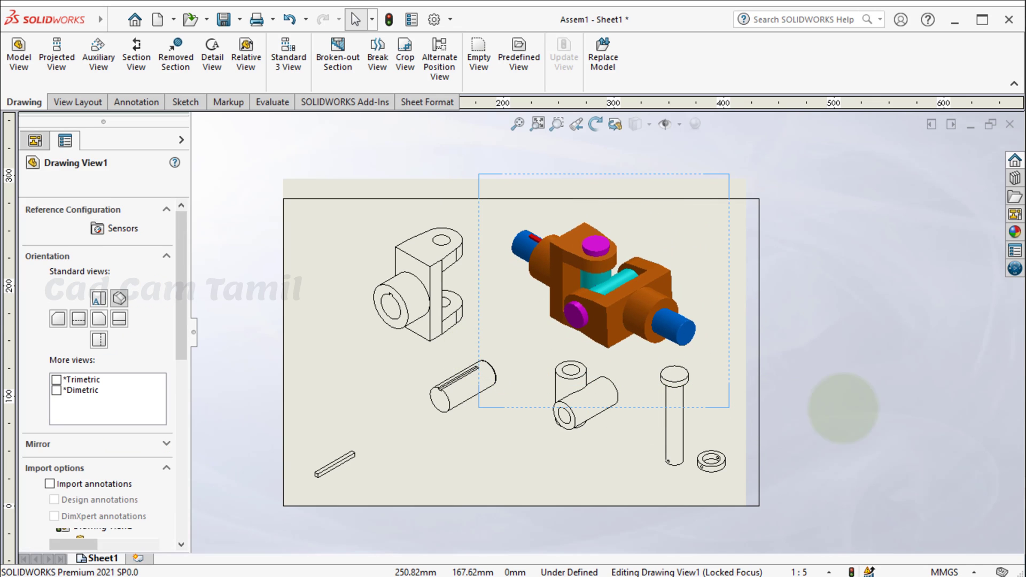
{"action": "left_click", "coordinate": [943, 401]}
{"action": "left_click", "coordinate": [587, 346]}
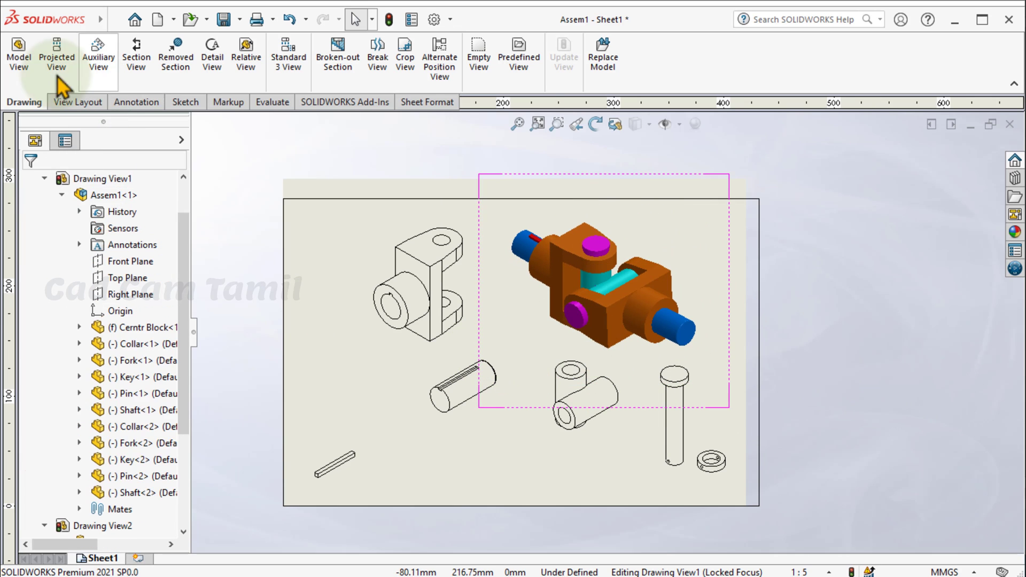
- Dimension the length of the Fork's upper slanted front edge with Smart Dimension, placing the text below the edge
{"action": "left_click", "coordinate": [134, 102]}
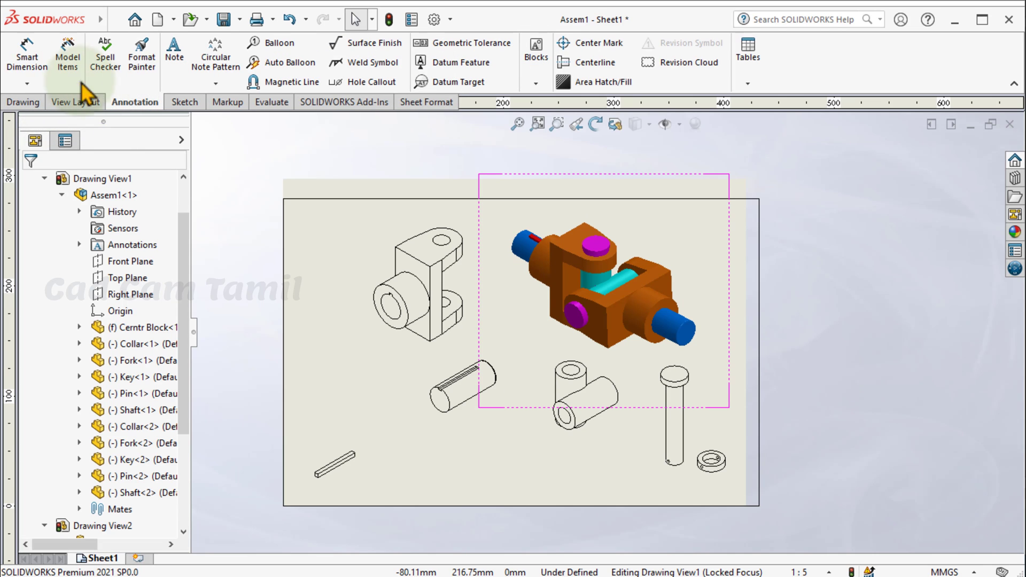
{"action": "left_click", "coordinate": [42, 65]}
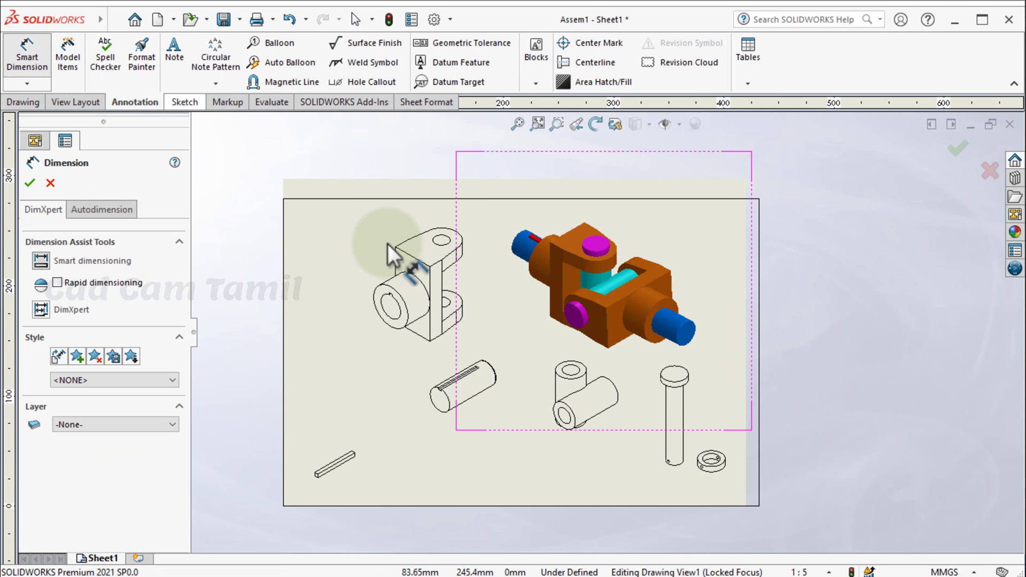
{"action": "left_click", "coordinate": [409, 255]}
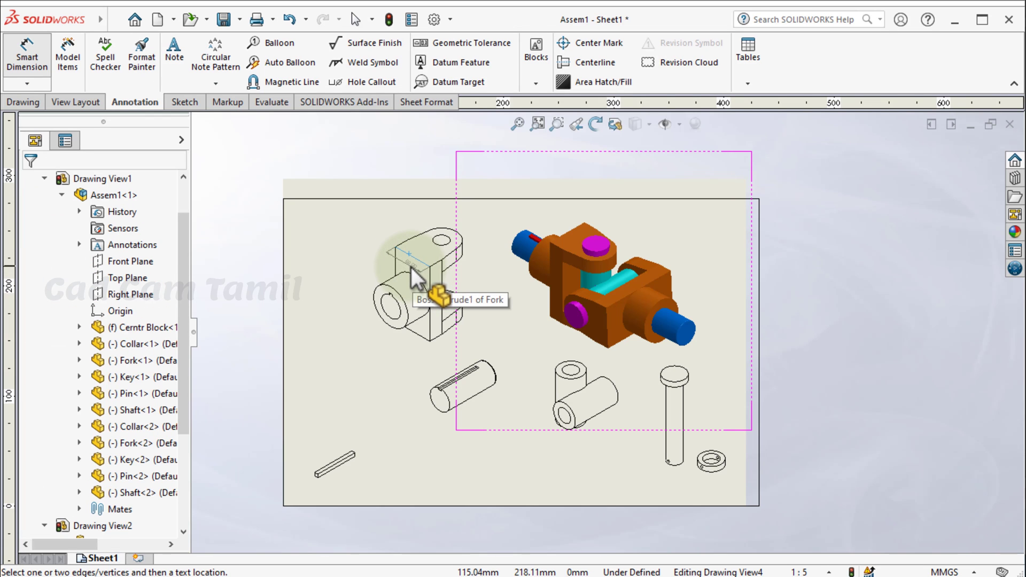
{"action": "scroll", "coordinate": [412, 266], "scroll_direction": "down", "scroll_amount": 3}
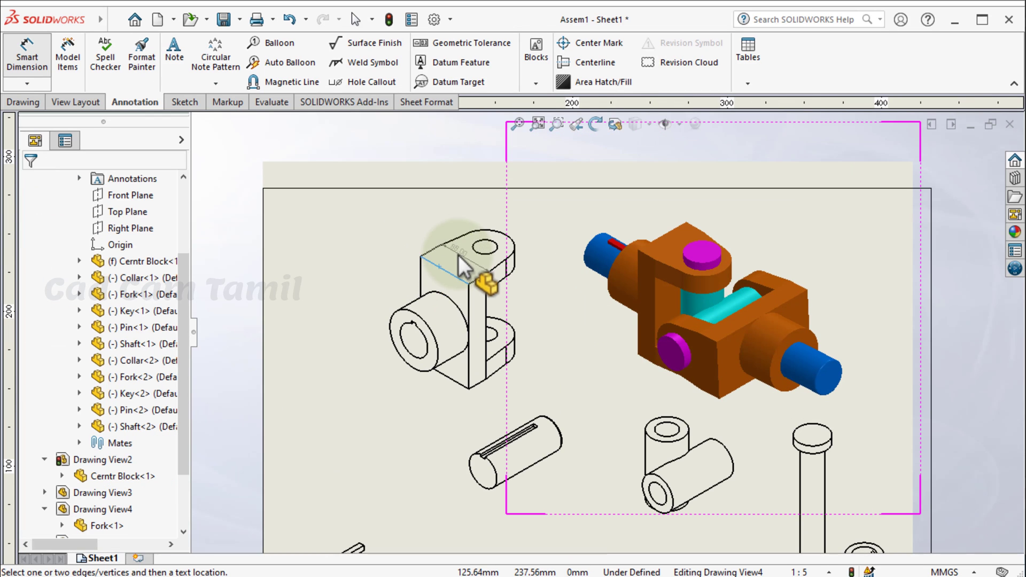
{"action": "left_click", "coordinate": [444, 285]}
{"action": "scroll", "coordinate": [449, 292], "scroll_direction": "down", "scroll_amount": 2}
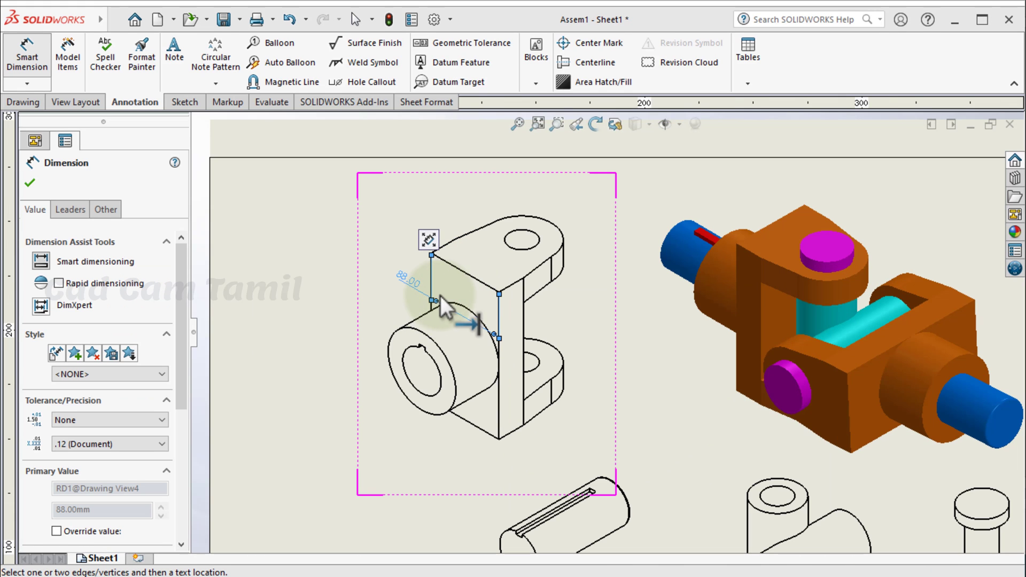
- Dimension the radii of the Fork's upper rounded end and its hole, placing the texts above the view on either side
{"action": "left_click", "coordinate": [440, 297]}
{"action": "key", "text": "Escape"}
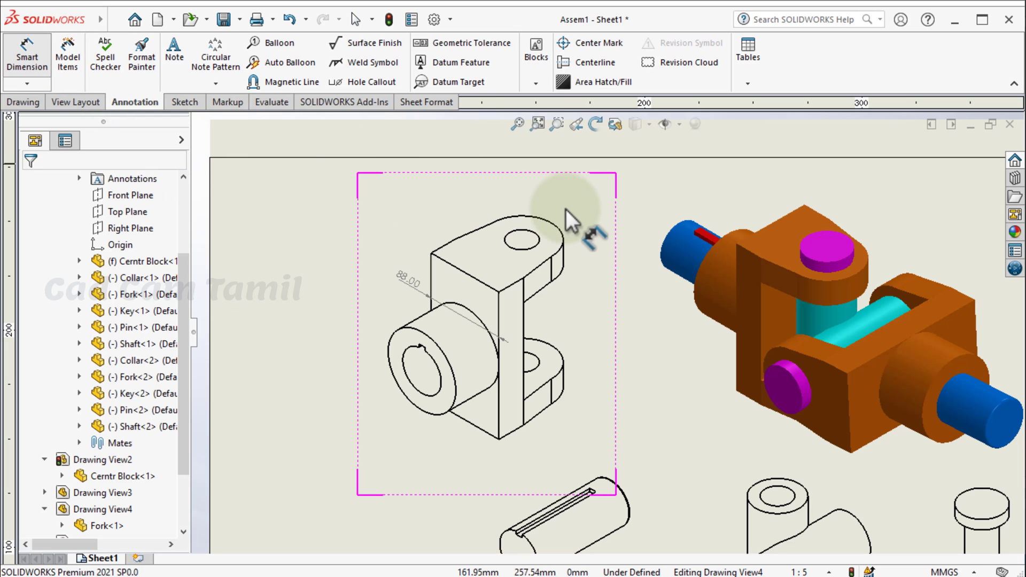
{"action": "left_click", "coordinate": [554, 224]}
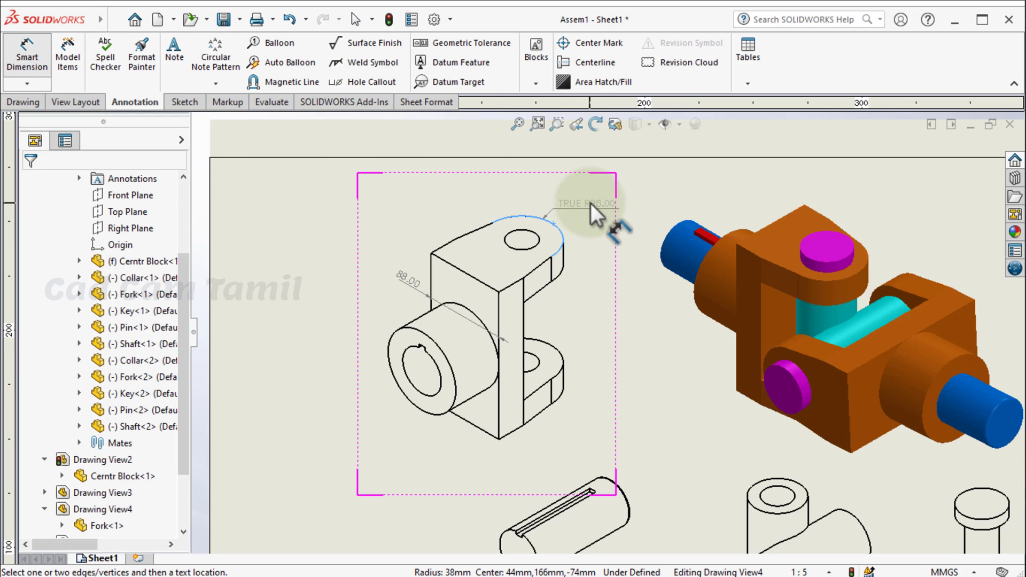
{"action": "left_click", "coordinate": [596, 200]}
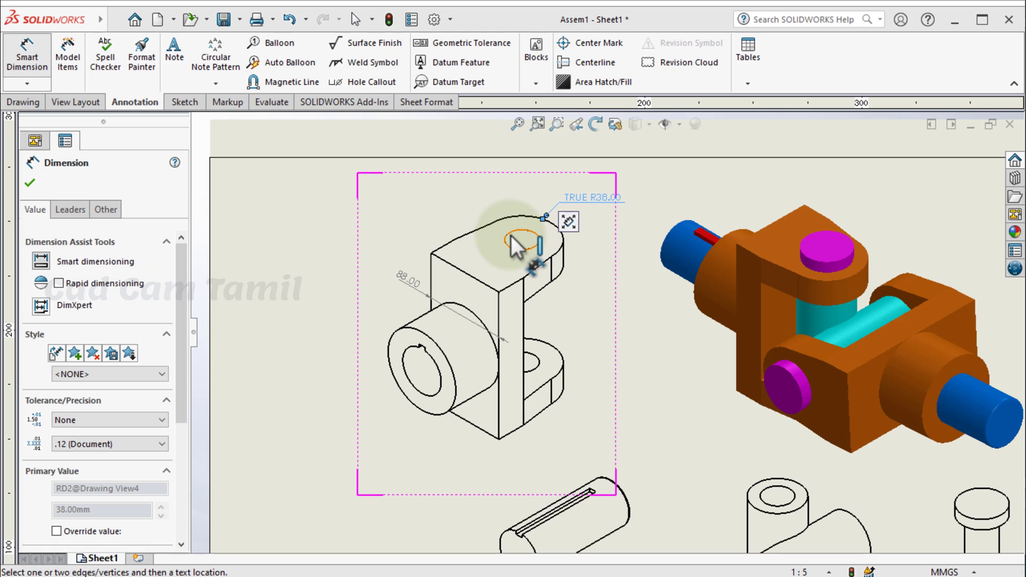
{"action": "left_click", "coordinate": [512, 238]}
{"action": "left_click", "coordinate": [434, 200]}
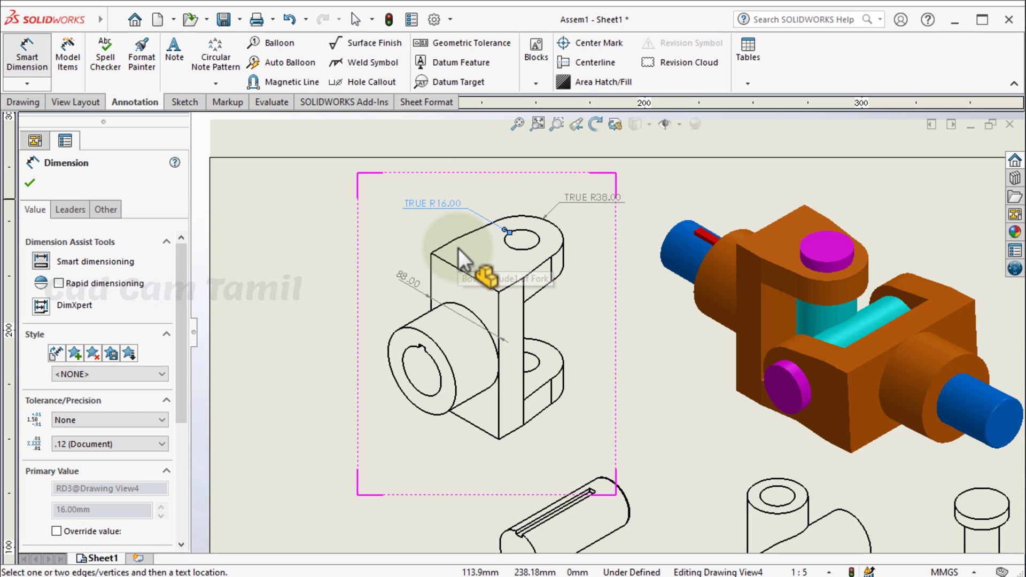
- Dimension the radius of the keyed bore in the Fork's hub, placing the text below and left of the hub
{"action": "key", "text": "z"}
{"action": "scroll", "coordinate": [603, 268], "scroll_direction": "down", "scroll_amount": 1}
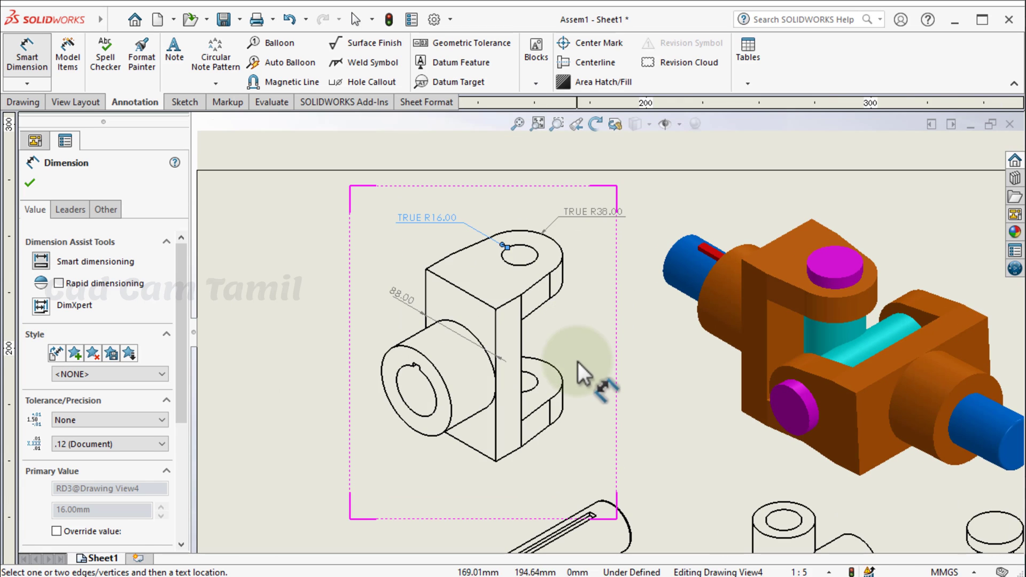
{"action": "scroll", "coordinate": [444, 230], "scroll_direction": "up", "scroll_amount": 1}
{"action": "scroll", "coordinate": [428, 299], "scroll_direction": "up", "scroll_amount": 1}
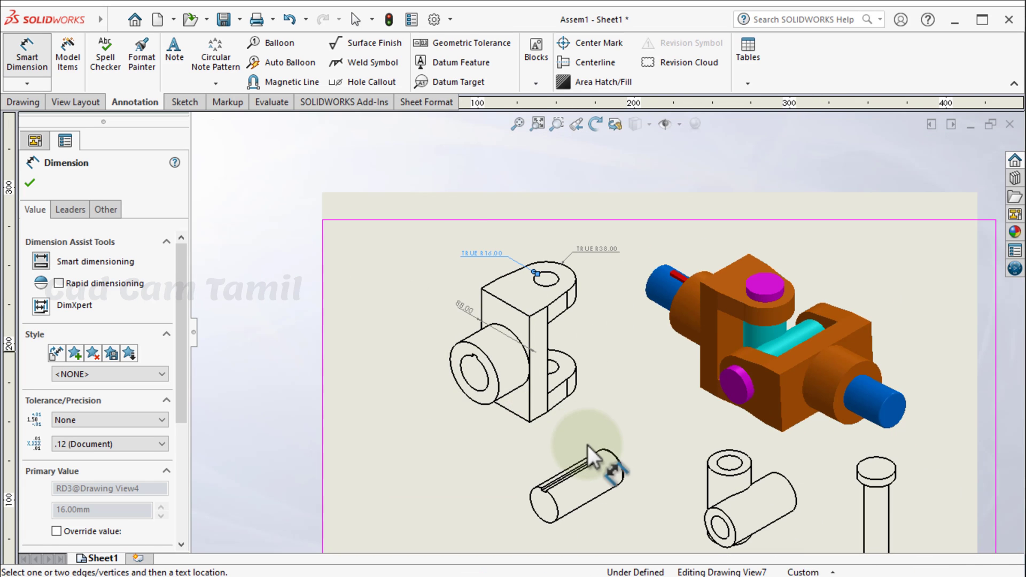
{"action": "scroll", "coordinate": [588, 444], "scroll_direction": "down", "scroll_amount": 1}
{"action": "left_click", "coordinate": [460, 358]}
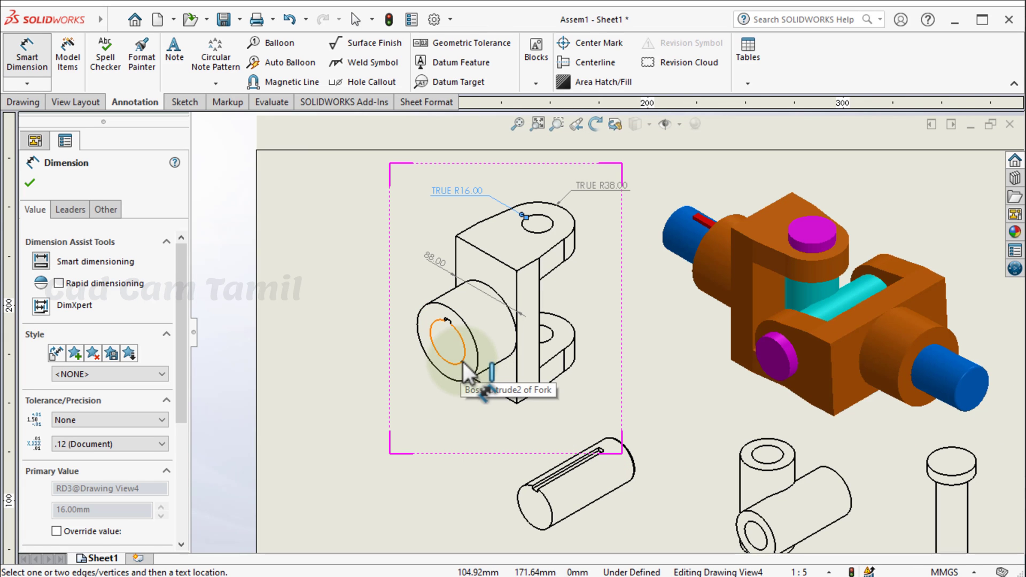
{"action": "left_click", "coordinate": [400, 381]}
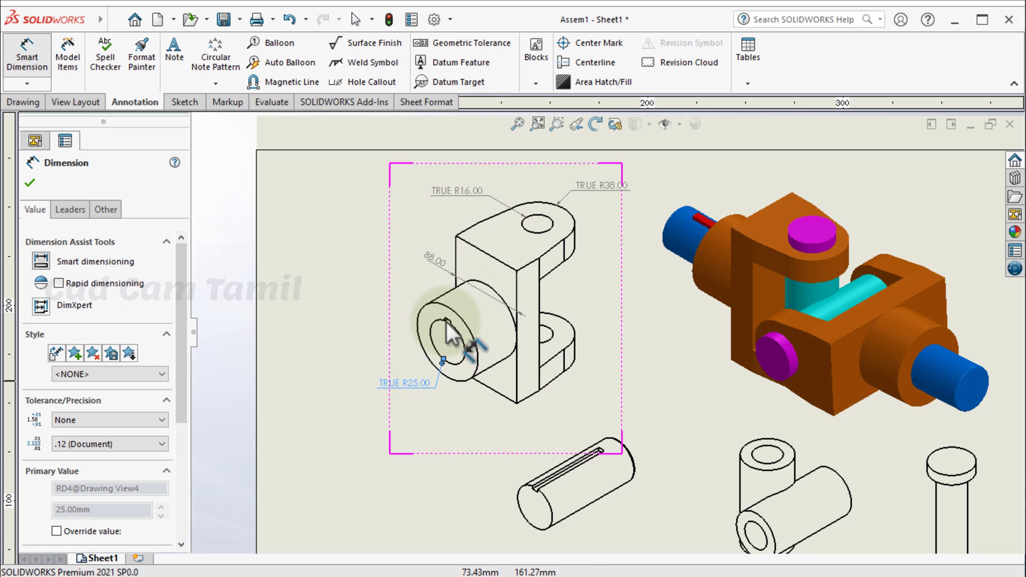
- Save the drawing as Assem1 in the Coupling folder, in SOLIDWORKS Drawing format
{"action": "scroll", "coordinate": [467, 312], "scroll_direction": "up", "scroll_amount": 1}
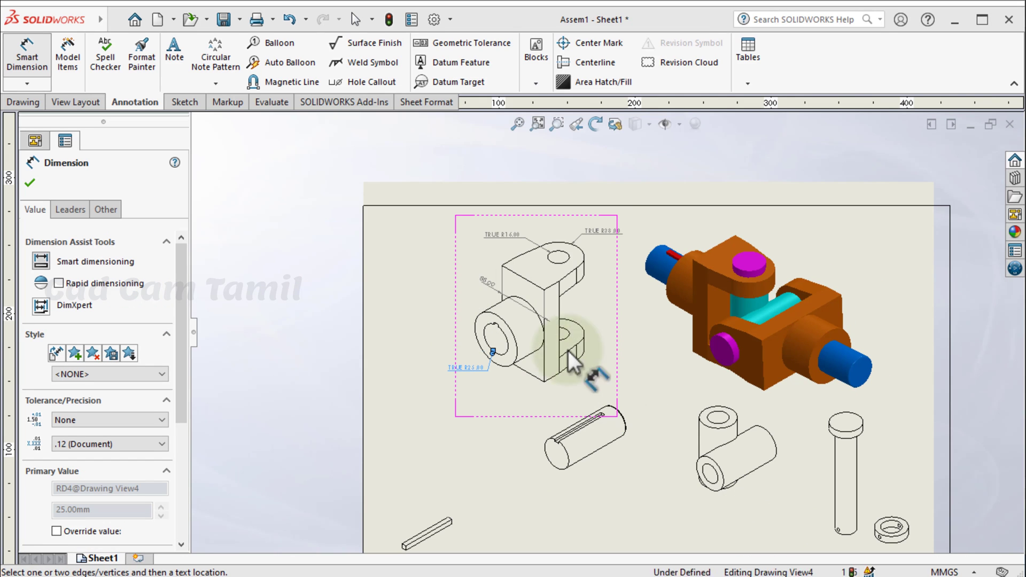
{"action": "scroll", "coordinate": [569, 351], "scroll_direction": "up", "scroll_amount": 1}
{"action": "scroll", "coordinate": [630, 433], "scroll_direction": "down", "scroll_amount": 1}
{"action": "scroll", "coordinate": [714, 422], "scroll_direction": "down", "scroll_amount": 1}
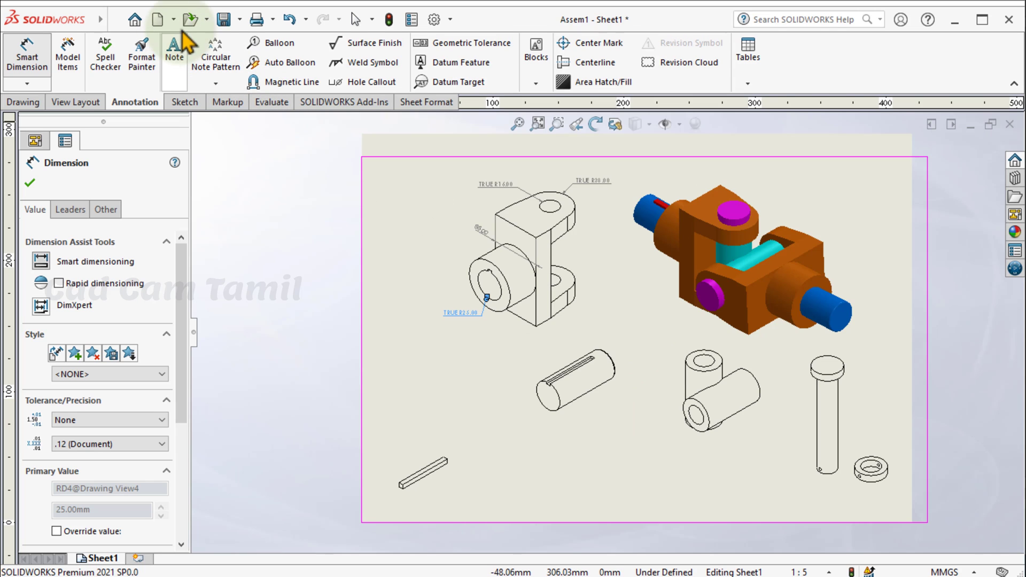
{"action": "left_click", "coordinate": [222, 22]}
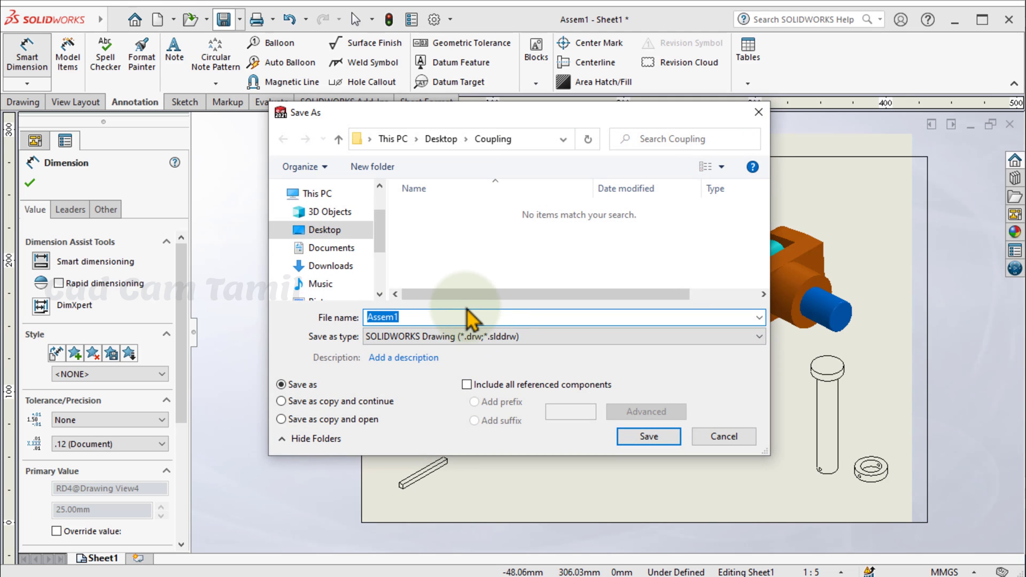
{"action": "left_click", "coordinate": [647, 437]}
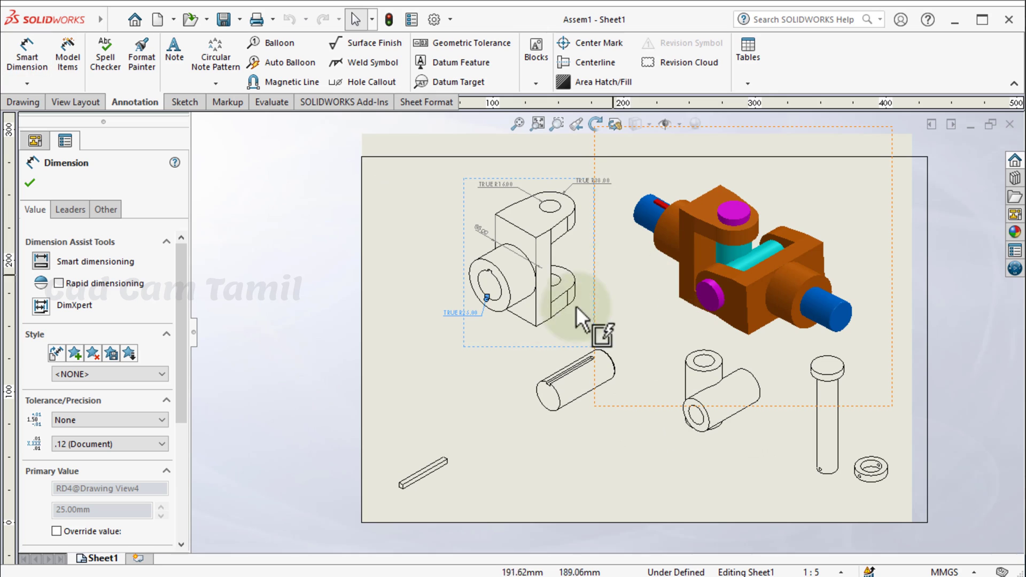
- Save a PDF copy of the drawing as Assem1 in the Coupling folder, set to be viewed after saving
{"action": "left_click", "coordinate": [239, 19]}
{"action": "left_click", "coordinate": [234, 77]}
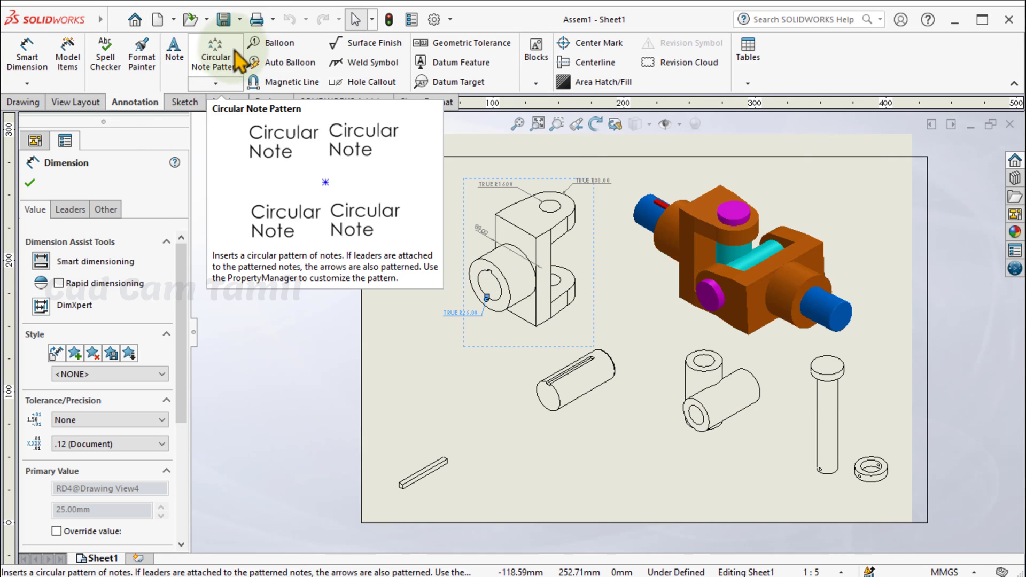
{"action": "left_click", "coordinate": [240, 19]}
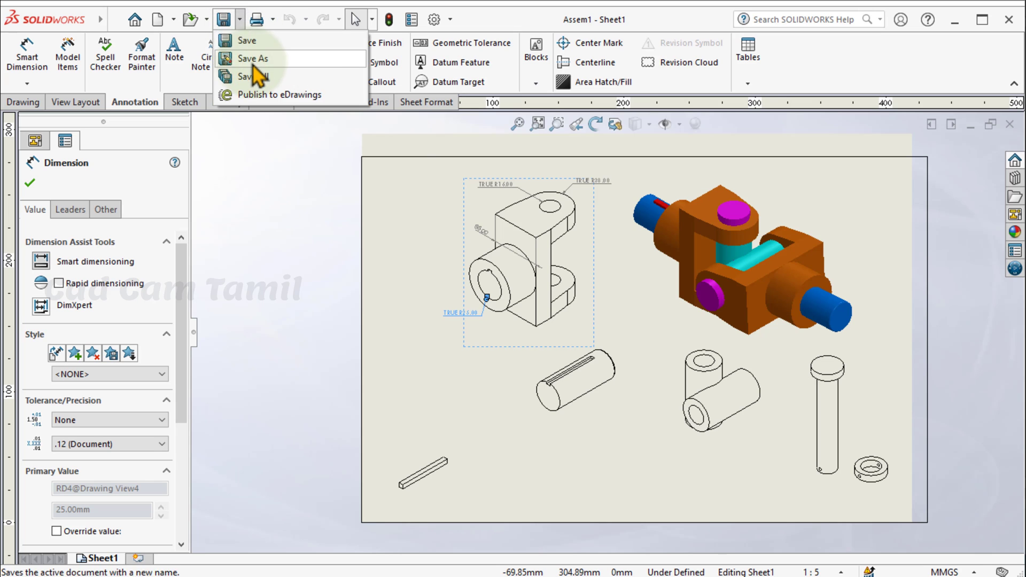
{"action": "left_click", "coordinate": [254, 55]}
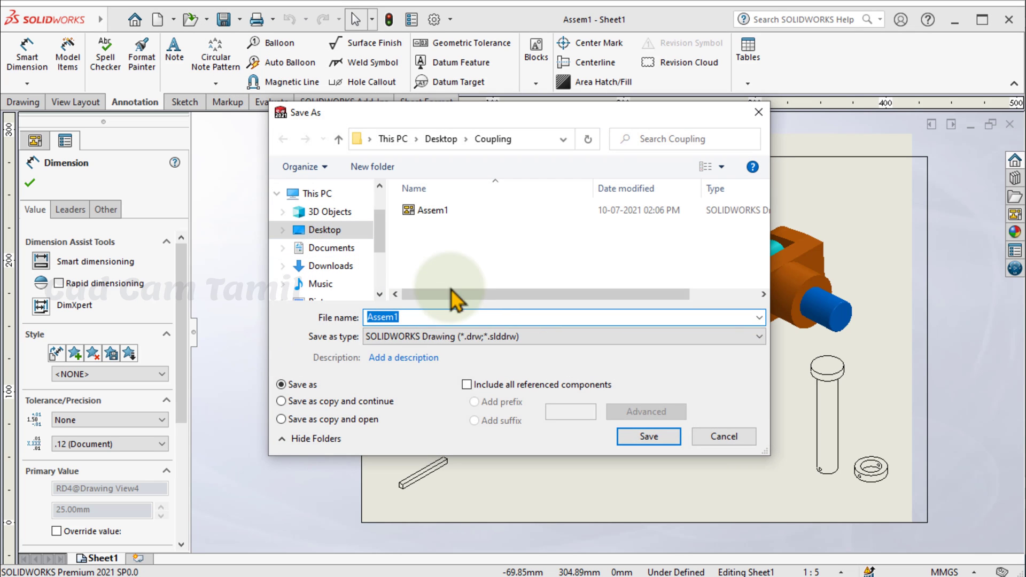
{"action": "left_click", "coordinate": [424, 335]}
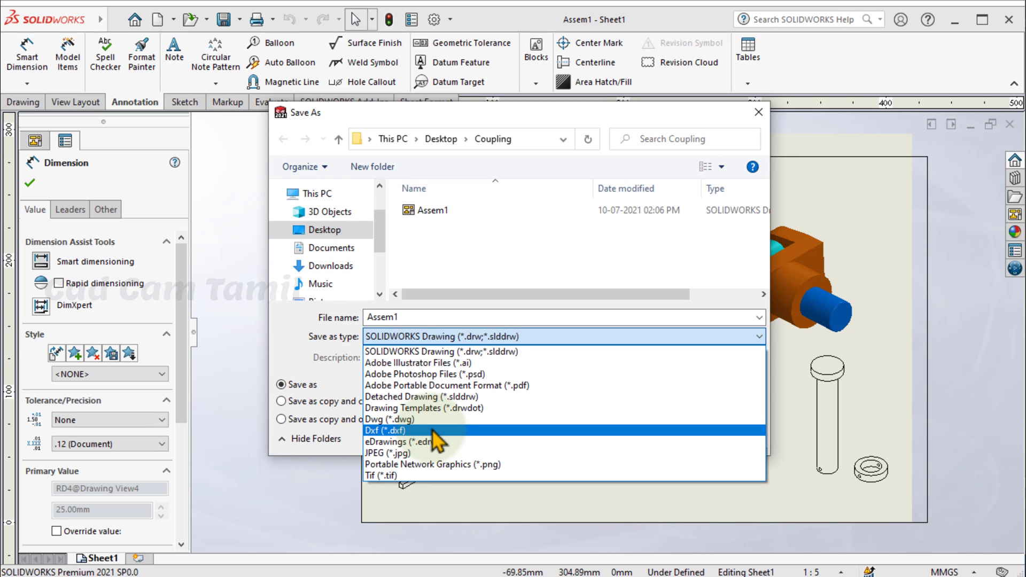
{"action": "left_click", "coordinate": [539, 388]}
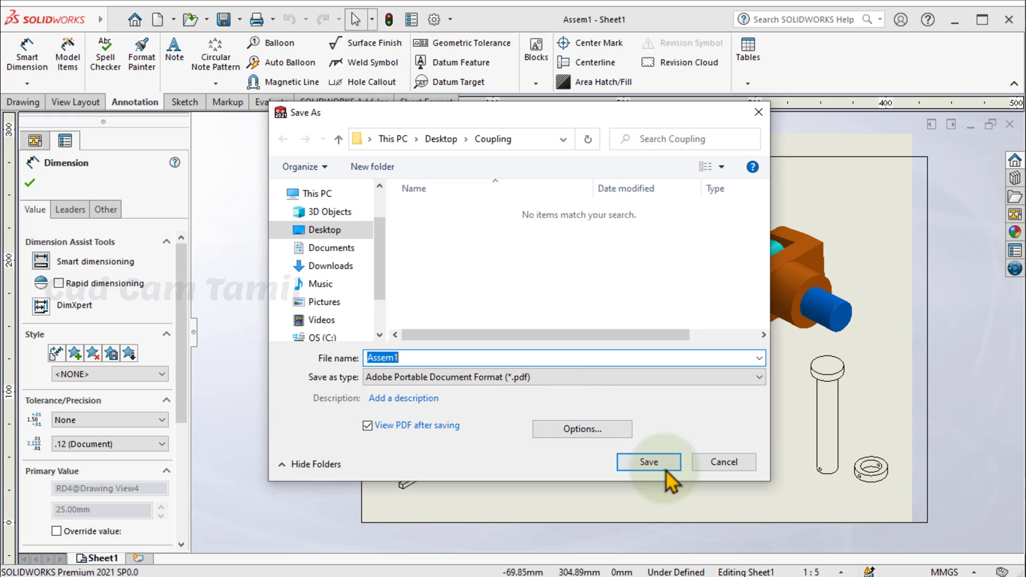
{"action": "left_click", "coordinate": [648, 463]}
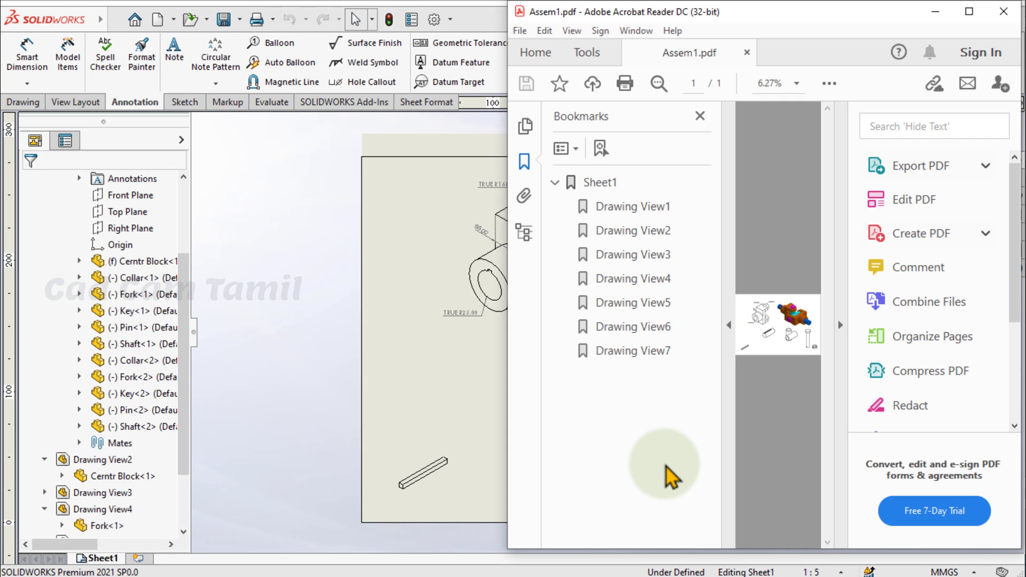
- Examine the exported Assem1.pdf in Adobe Acrobat Reader, maximized and in full screen without side panes, and close it
{"action": "left_click", "coordinate": [839, 324]}
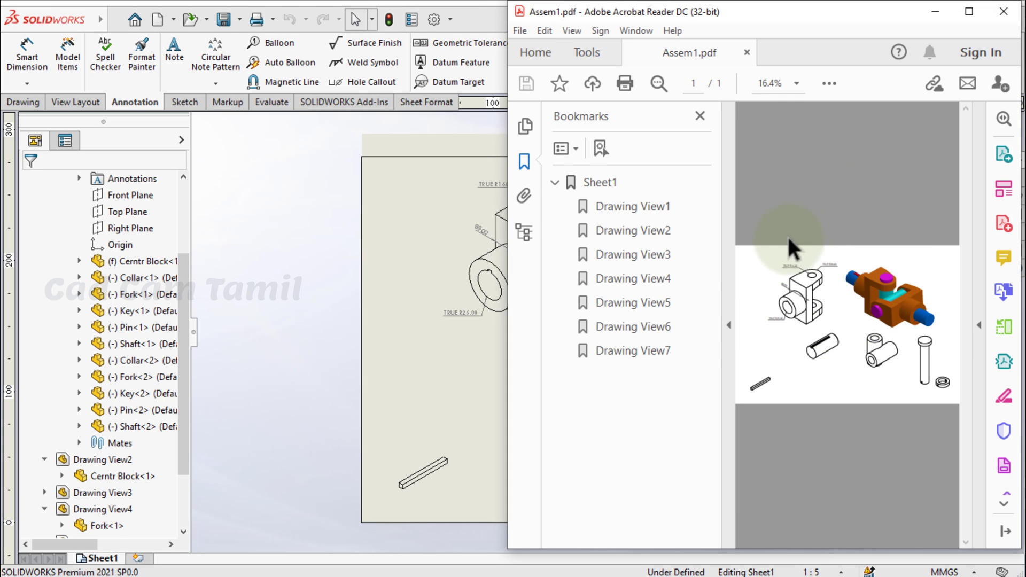
{"action": "left_click", "coordinate": [729, 322]}
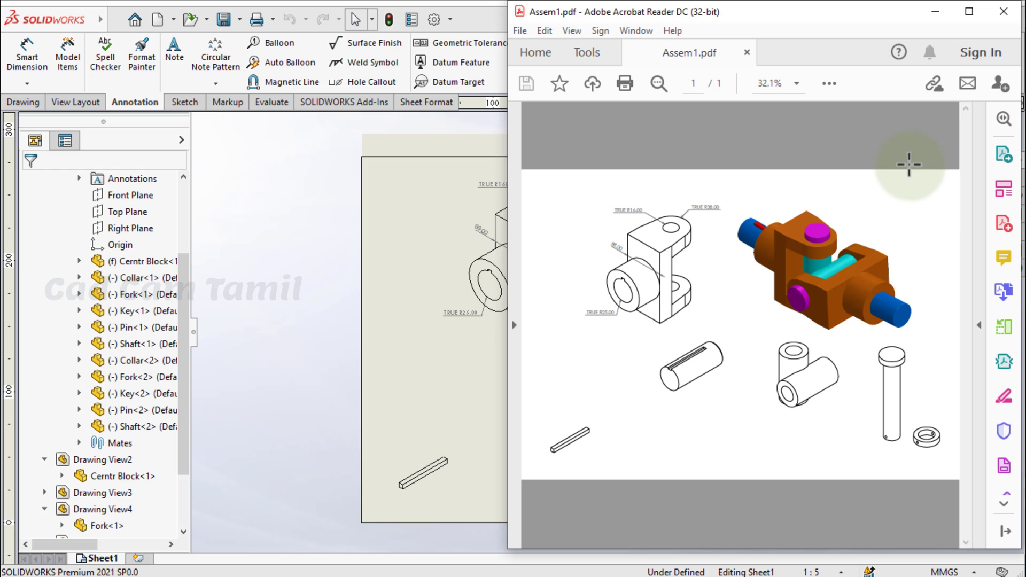
{"action": "left_click", "coordinate": [968, 11]}
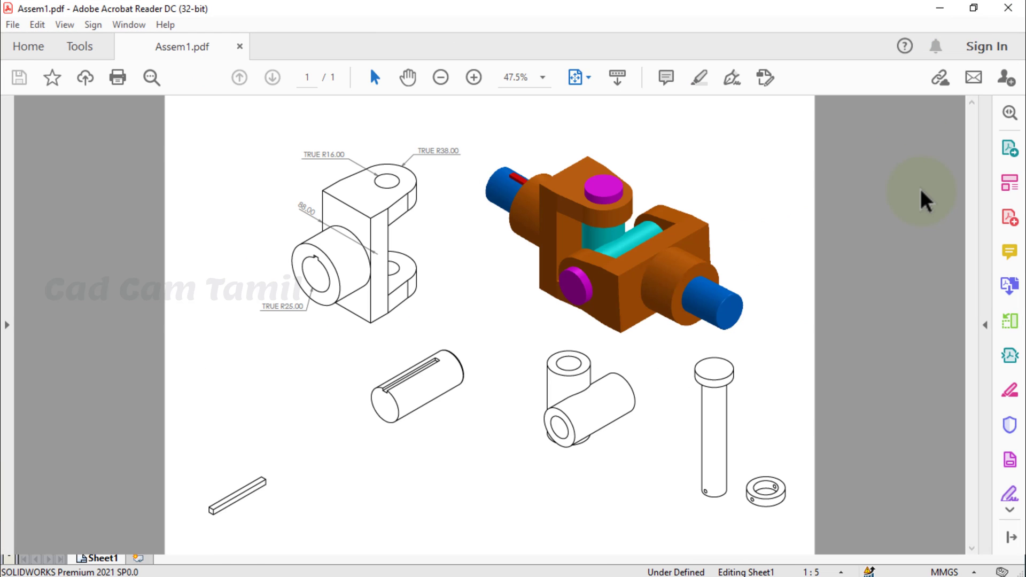
{"action": "key", "text": "ctrl+l"}
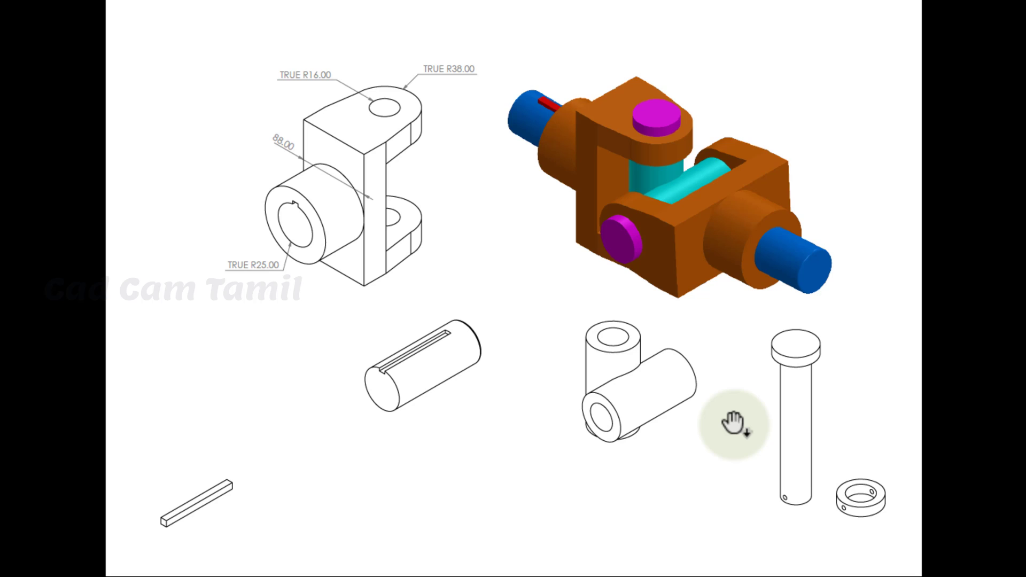
{"action": "key", "text": "Escape"}
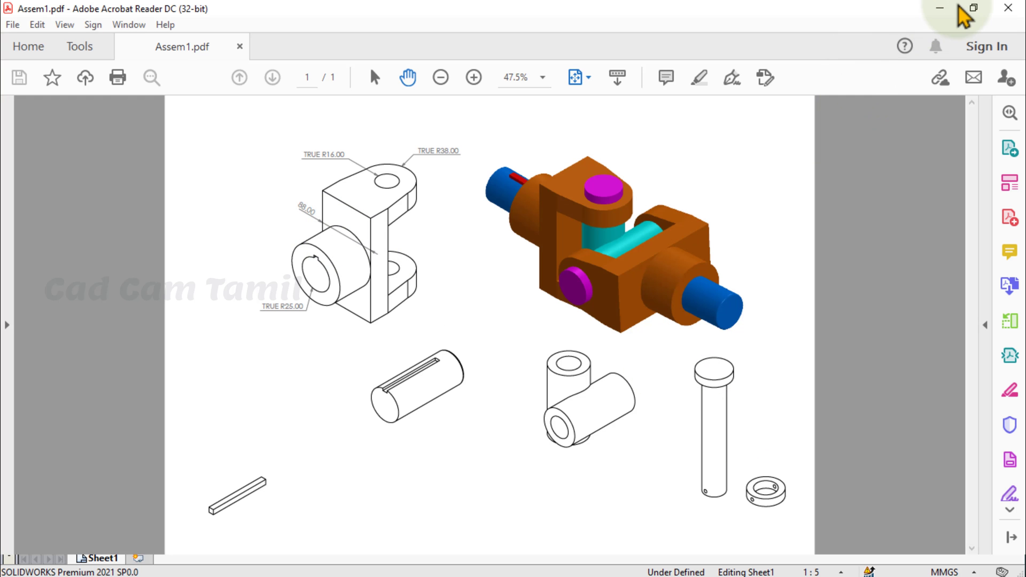
{"action": "left_click", "coordinate": [1008, 7]}
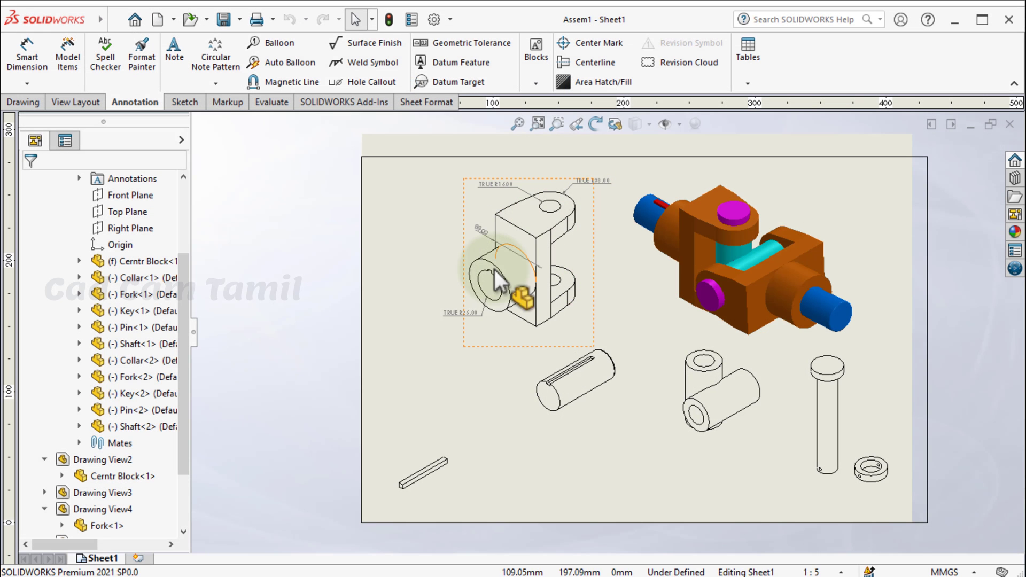
- Set the display style of the Fork and Shaft views to Shaded
{"action": "left_click", "coordinate": [496, 322]}
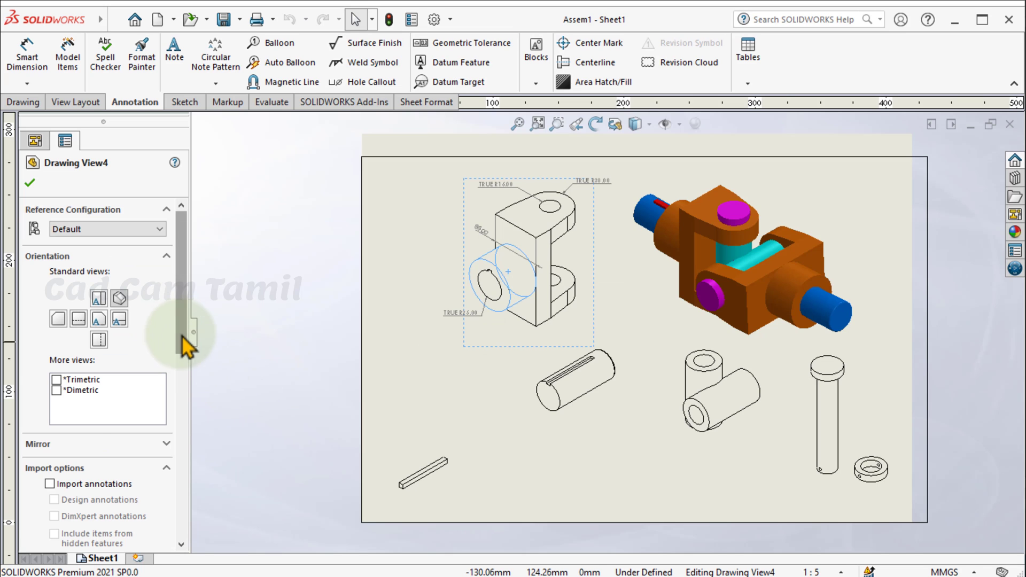
{"action": "left_click_drag", "start_coordinate": [181, 336], "coordinate": [183, 424]}
{"action": "left_click", "coordinate": [135, 416]}
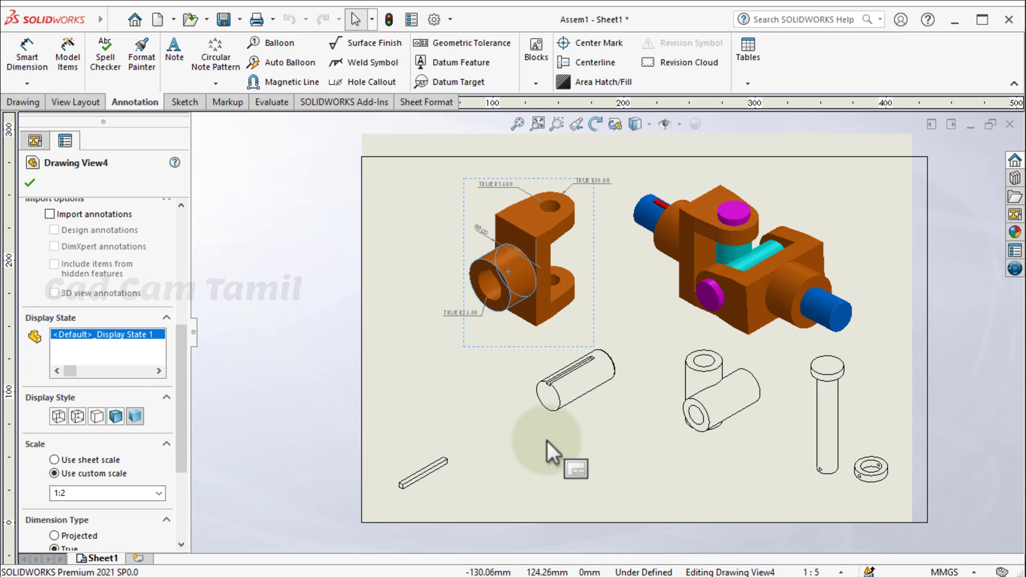
{"action": "left_click", "coordinate": [561, 400]}
{"action": "left_click", "coordinate": [135, 415]}
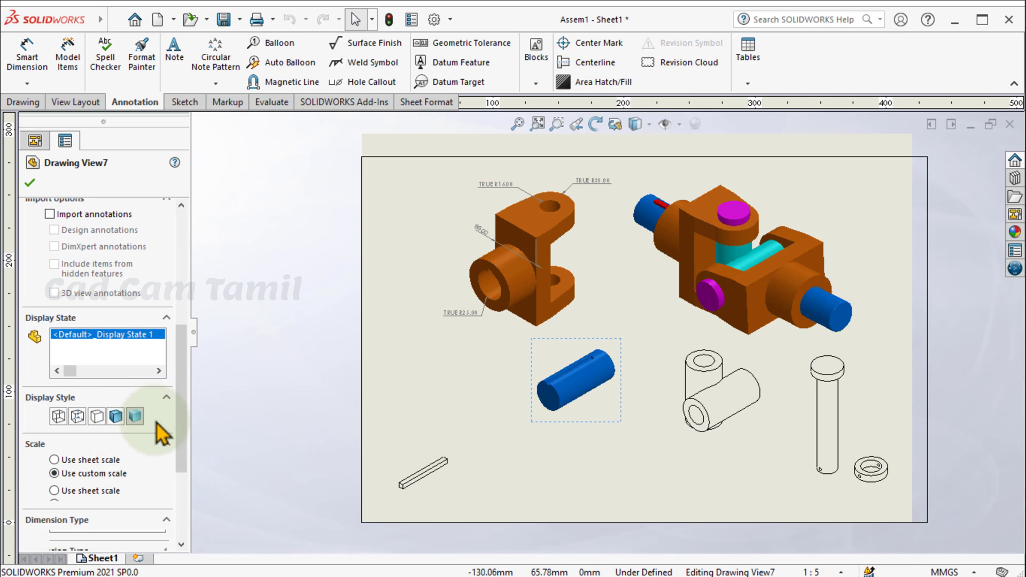
- Set the display style of the Cerntr Block and Pin views to Shaded
{"action": "left_click", "coordinate": [687, 455]}
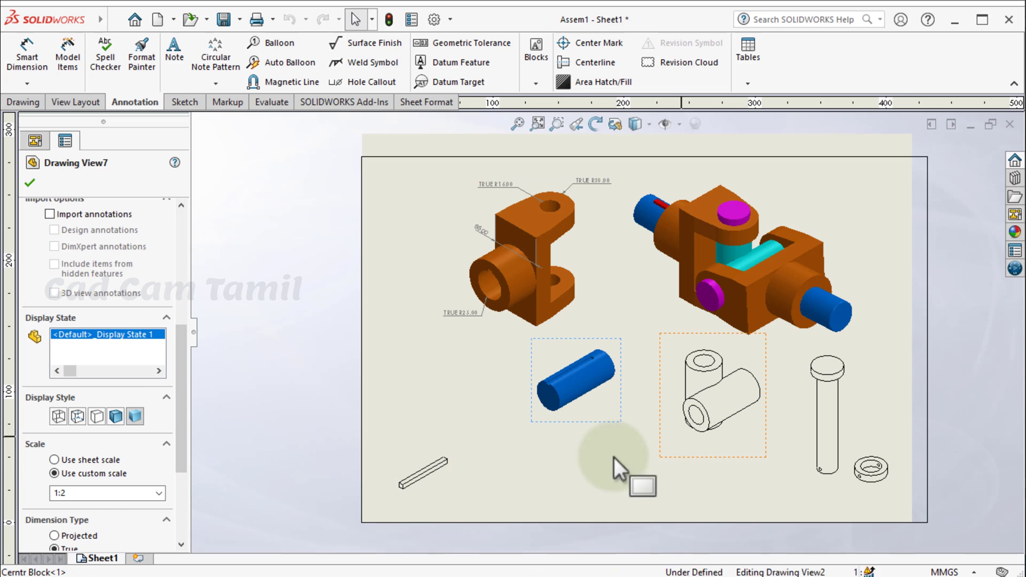
{"action": "left_click", "coordinate": [134, 416]}
{"action": "left_click", "coordinate": [820, 467]}
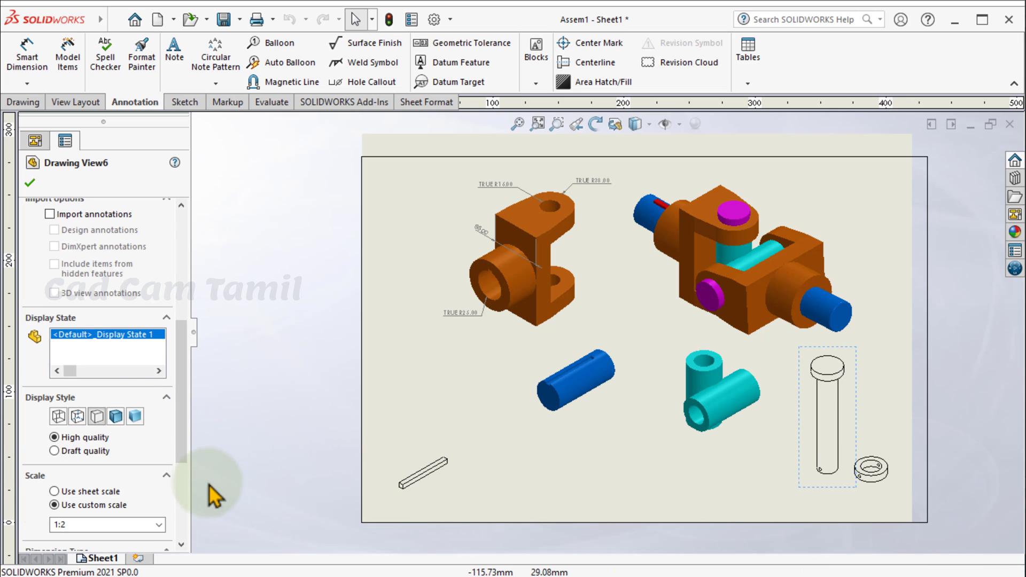
{"action": "left_click", "coordinate": [134, 416]}
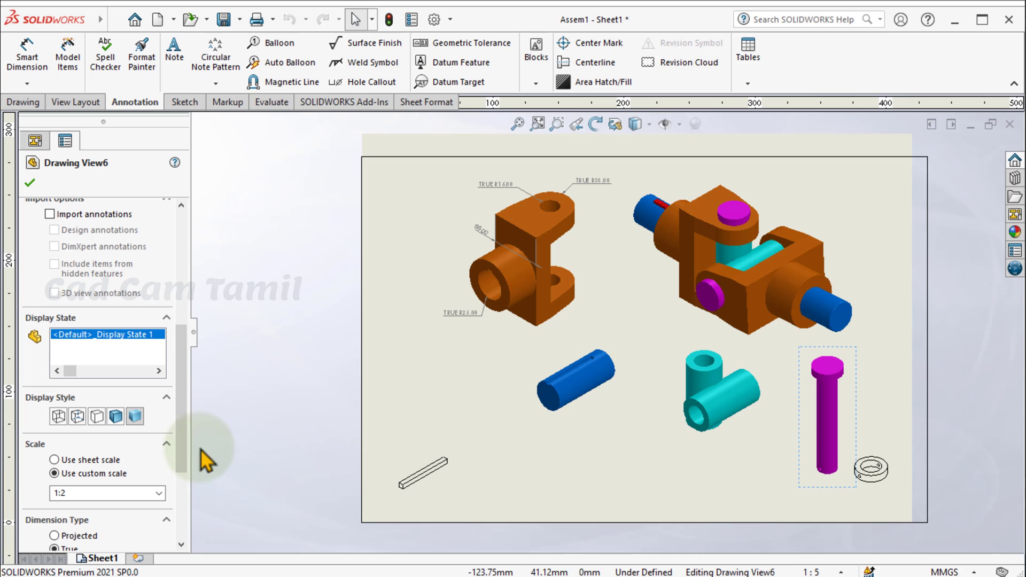
- Set the display style of the Key and Collar views to Shaded
{"action": "left_click", "coordinate": [428, 488]}
{"action": "left_click", "coordinate": [135, 415]}
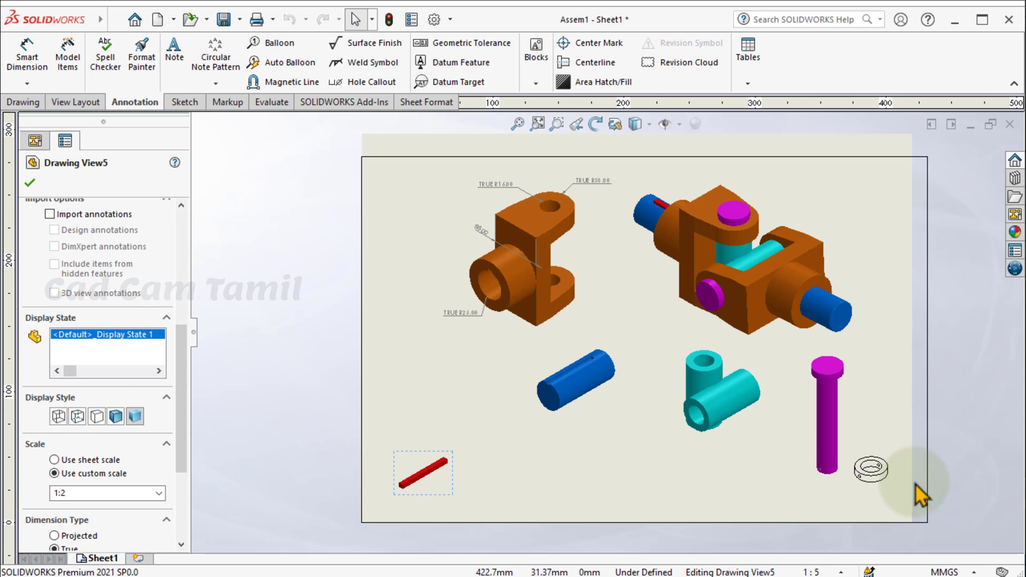
{"action": "left_click", "coordinate": [871, 469]}
{"action": "left_click", "coordinate": [134, 416]}
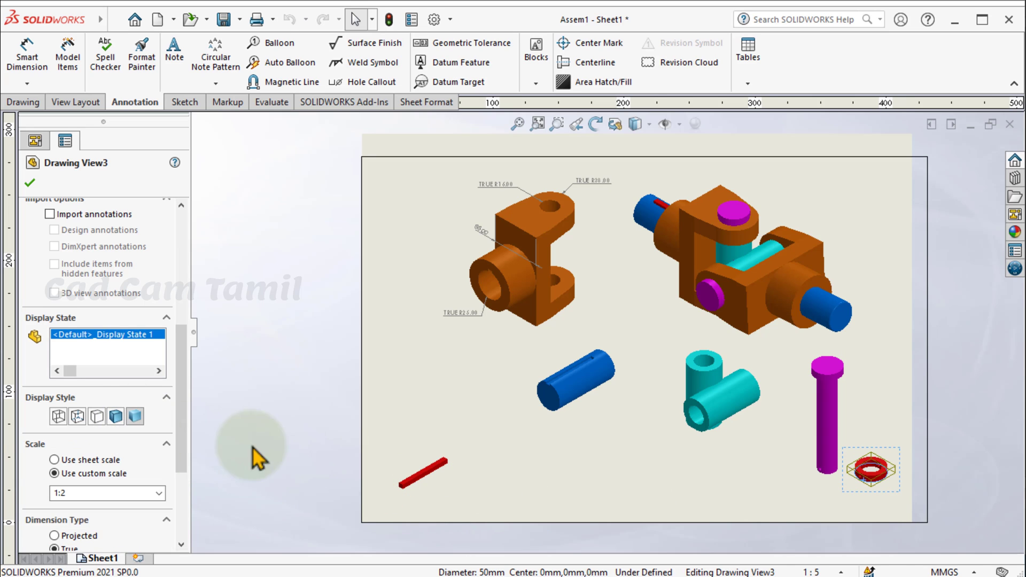